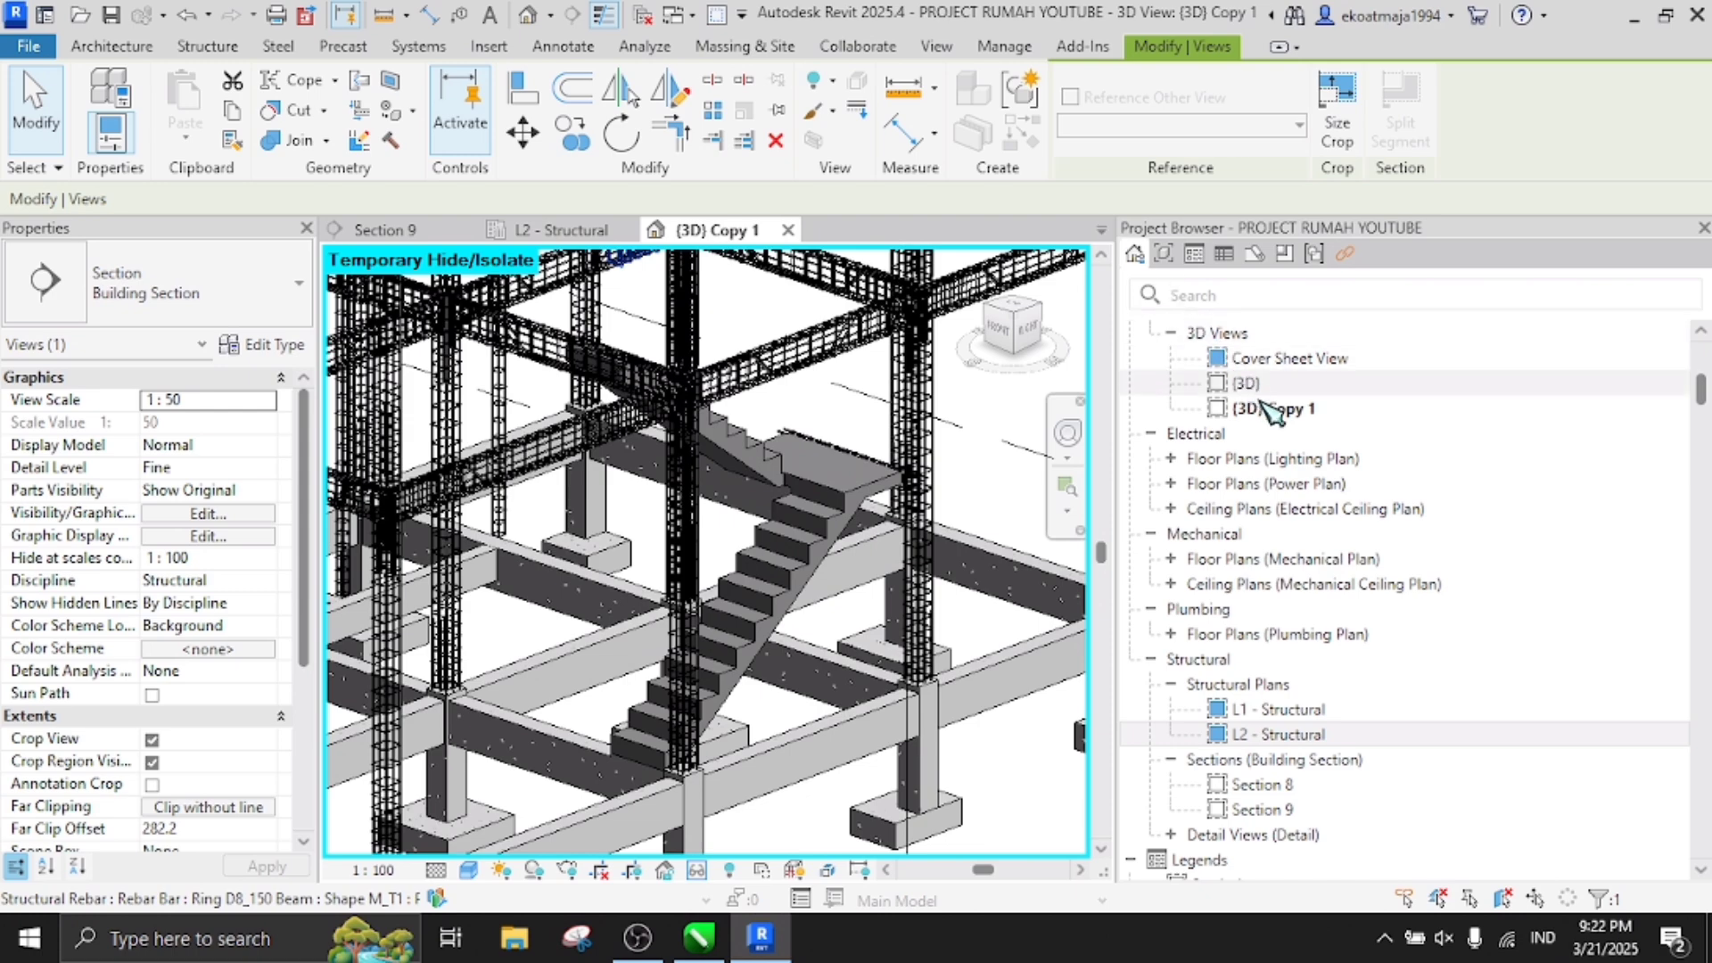
Open the L1 - Structural plan and move the Section 9 line onto the right-hand stair flight between grids 5 and 7
left_click(532, 239)
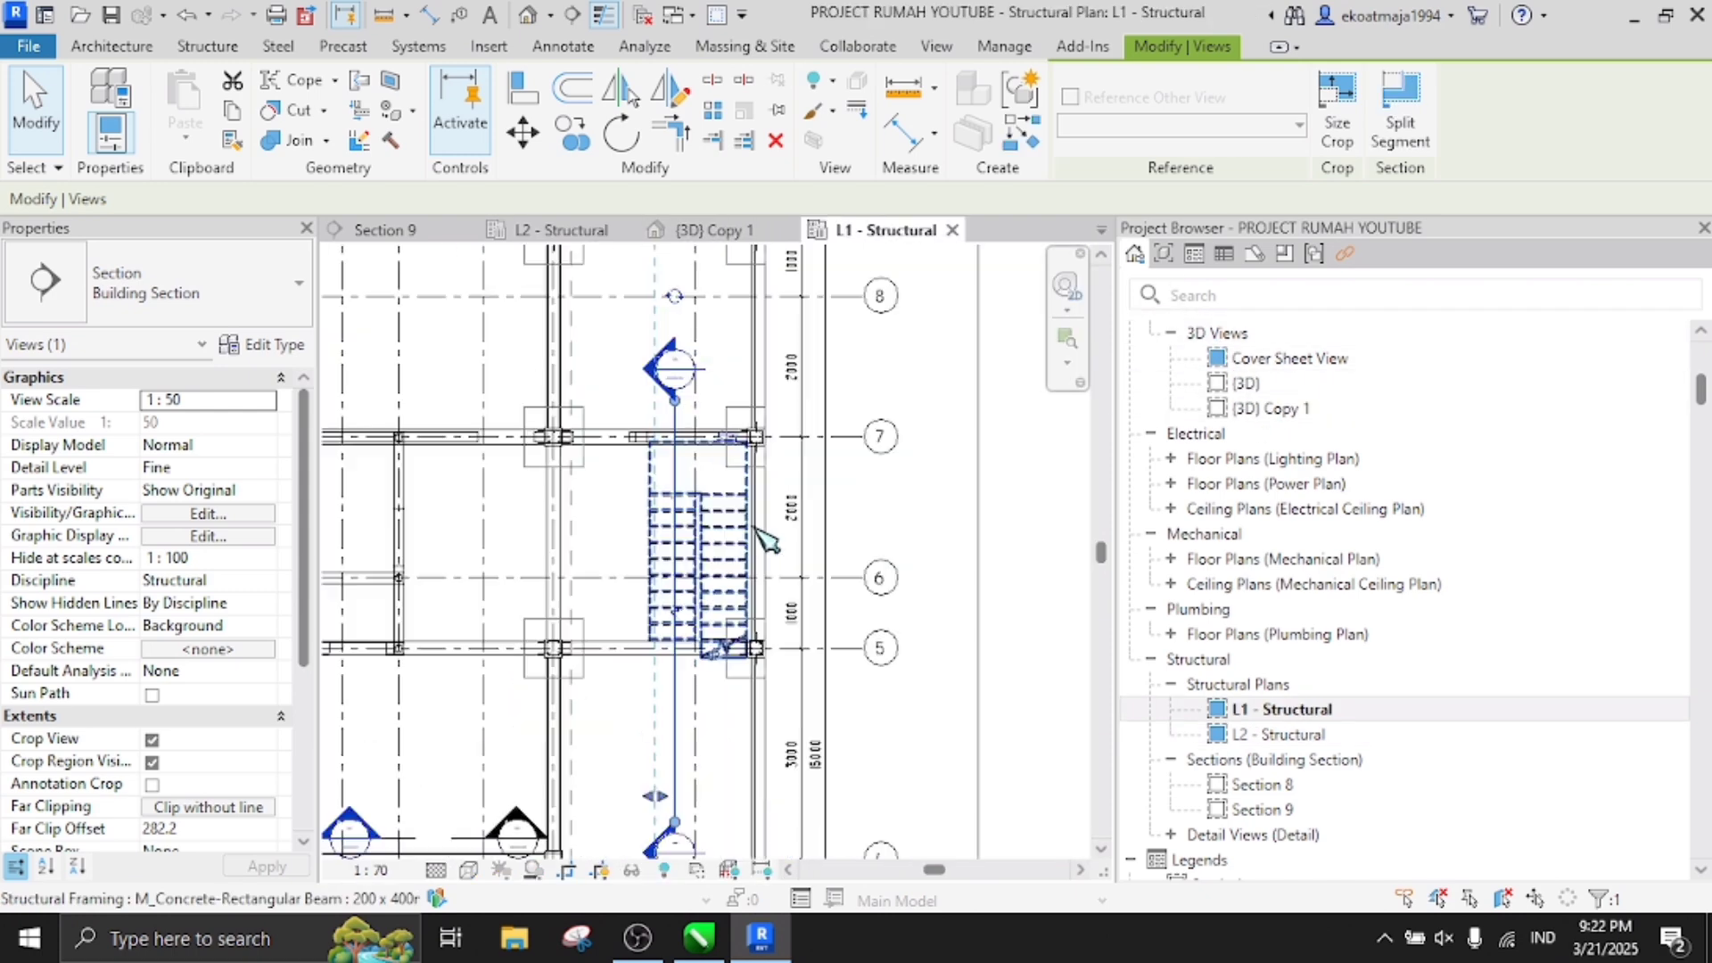
scroll(731, 520, "up", 4)
scroll(704, 437, "down", 1)
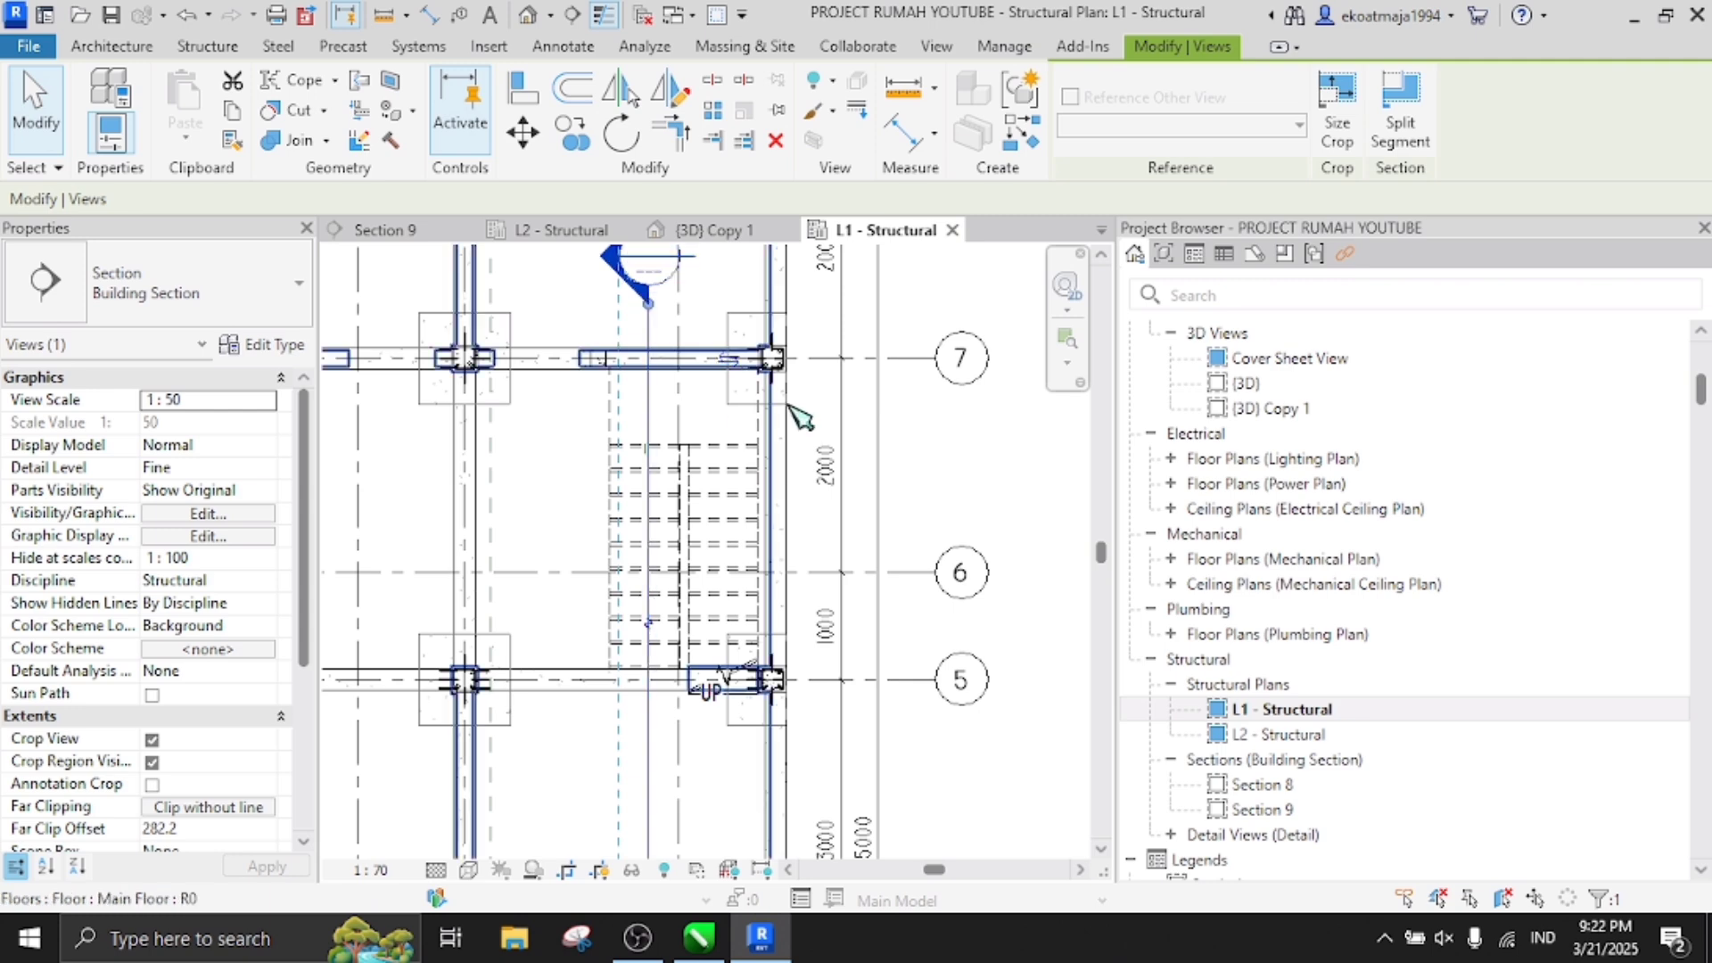
left_click(963, 420)
left_click(649, 405)
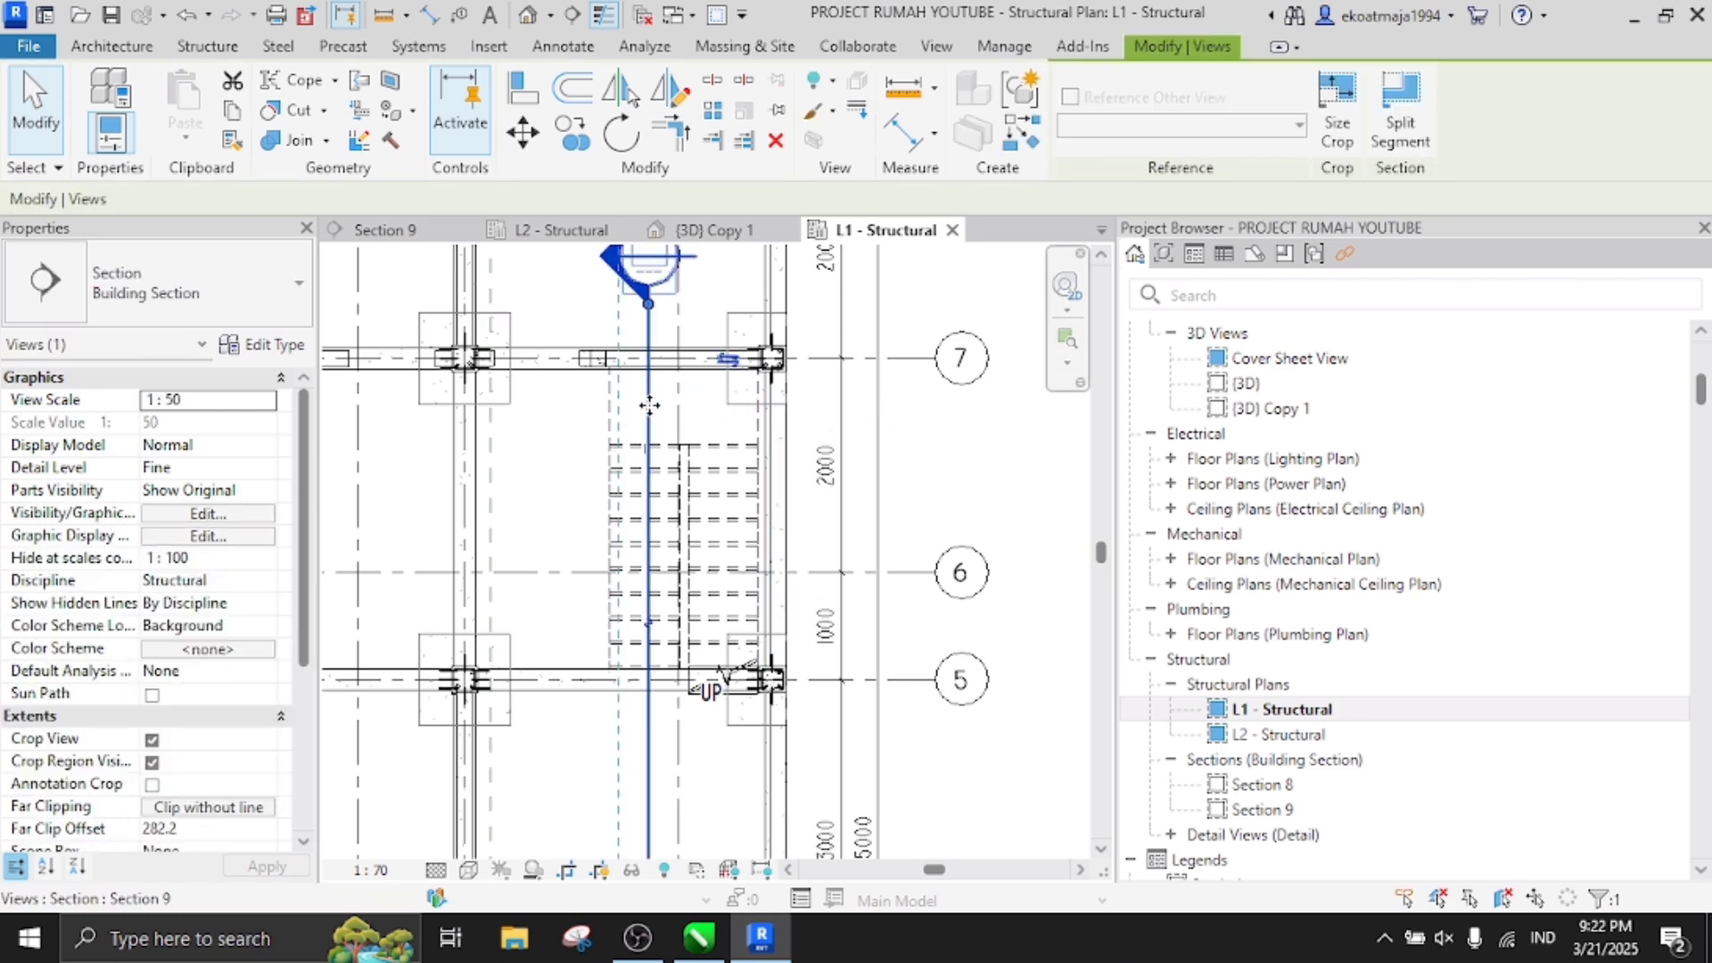
left_click_drag(655, 407, 722, 408)
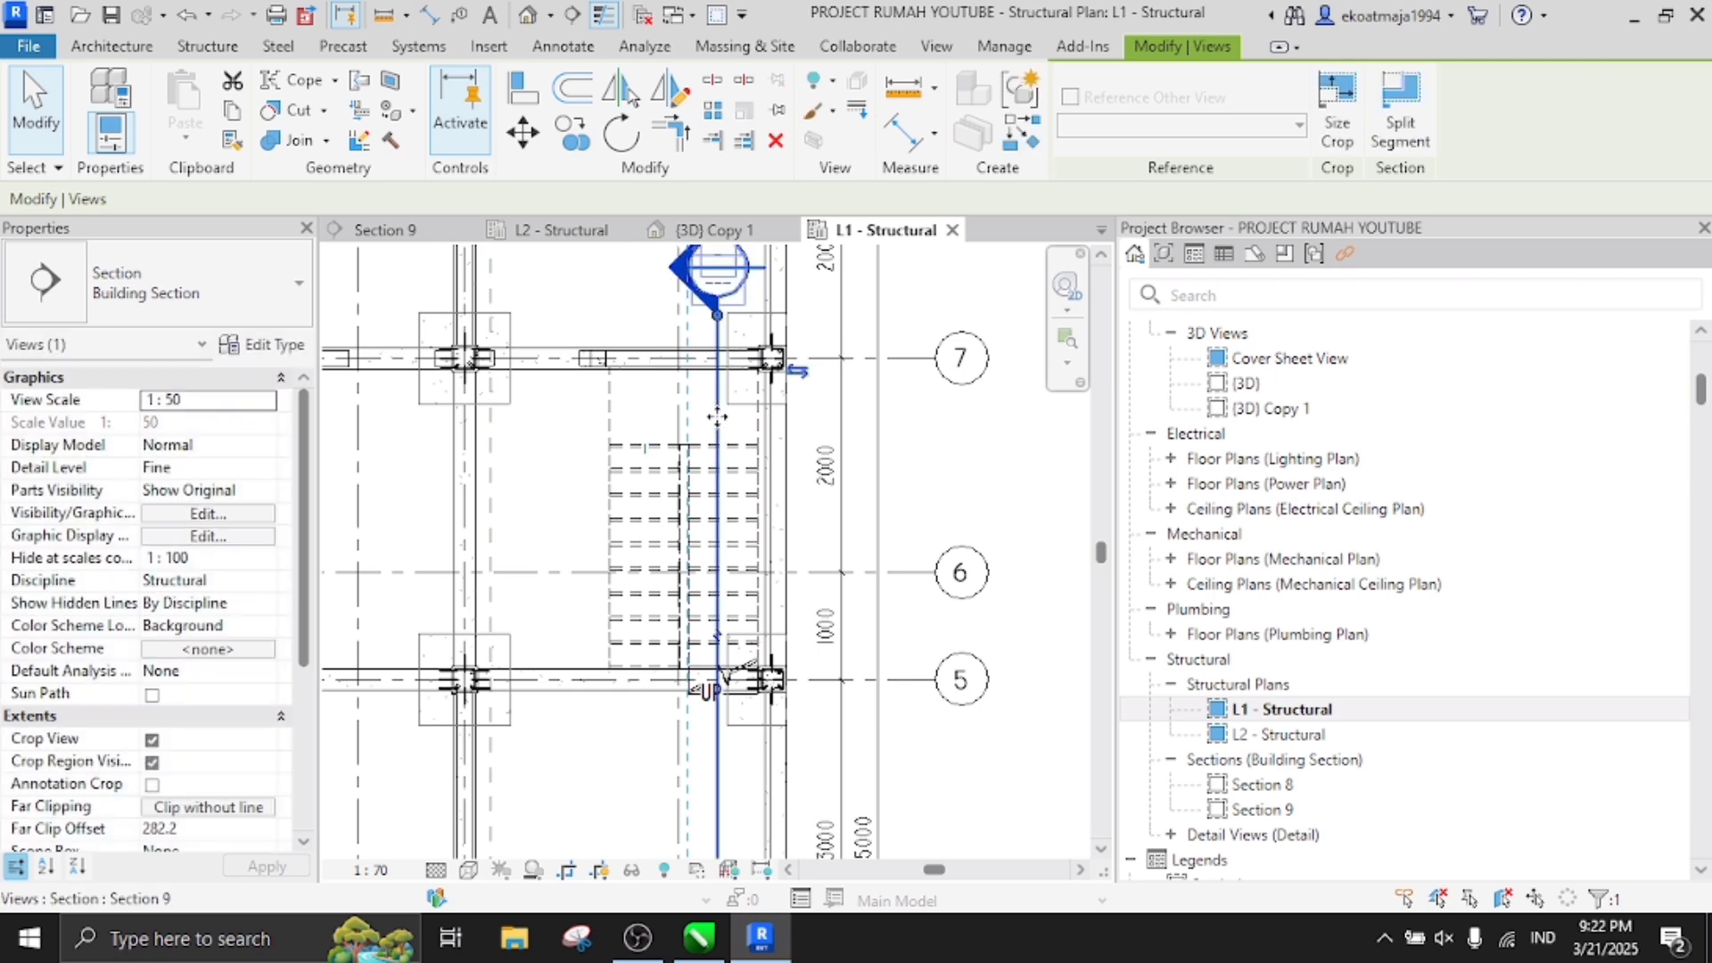
Go to the Section 9 view from its section line and frame the lower stair flight and landing
right_click(721, 385)
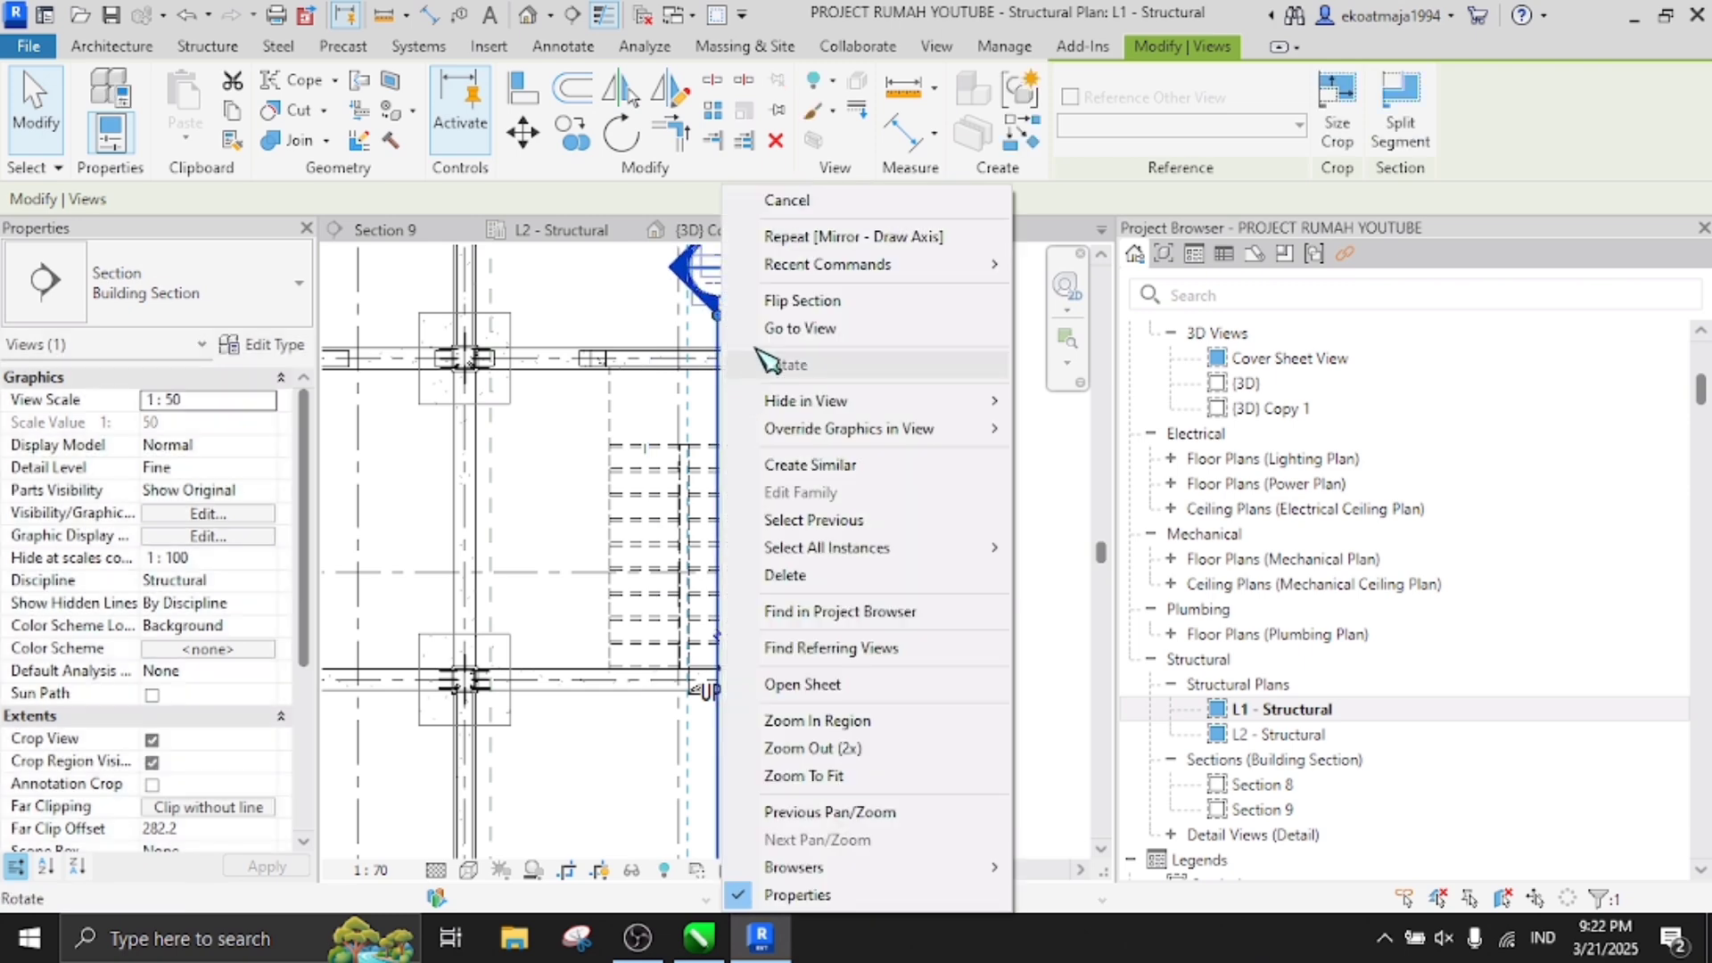
left_click(783, 330)
scroll(831, 396, "down", 5)
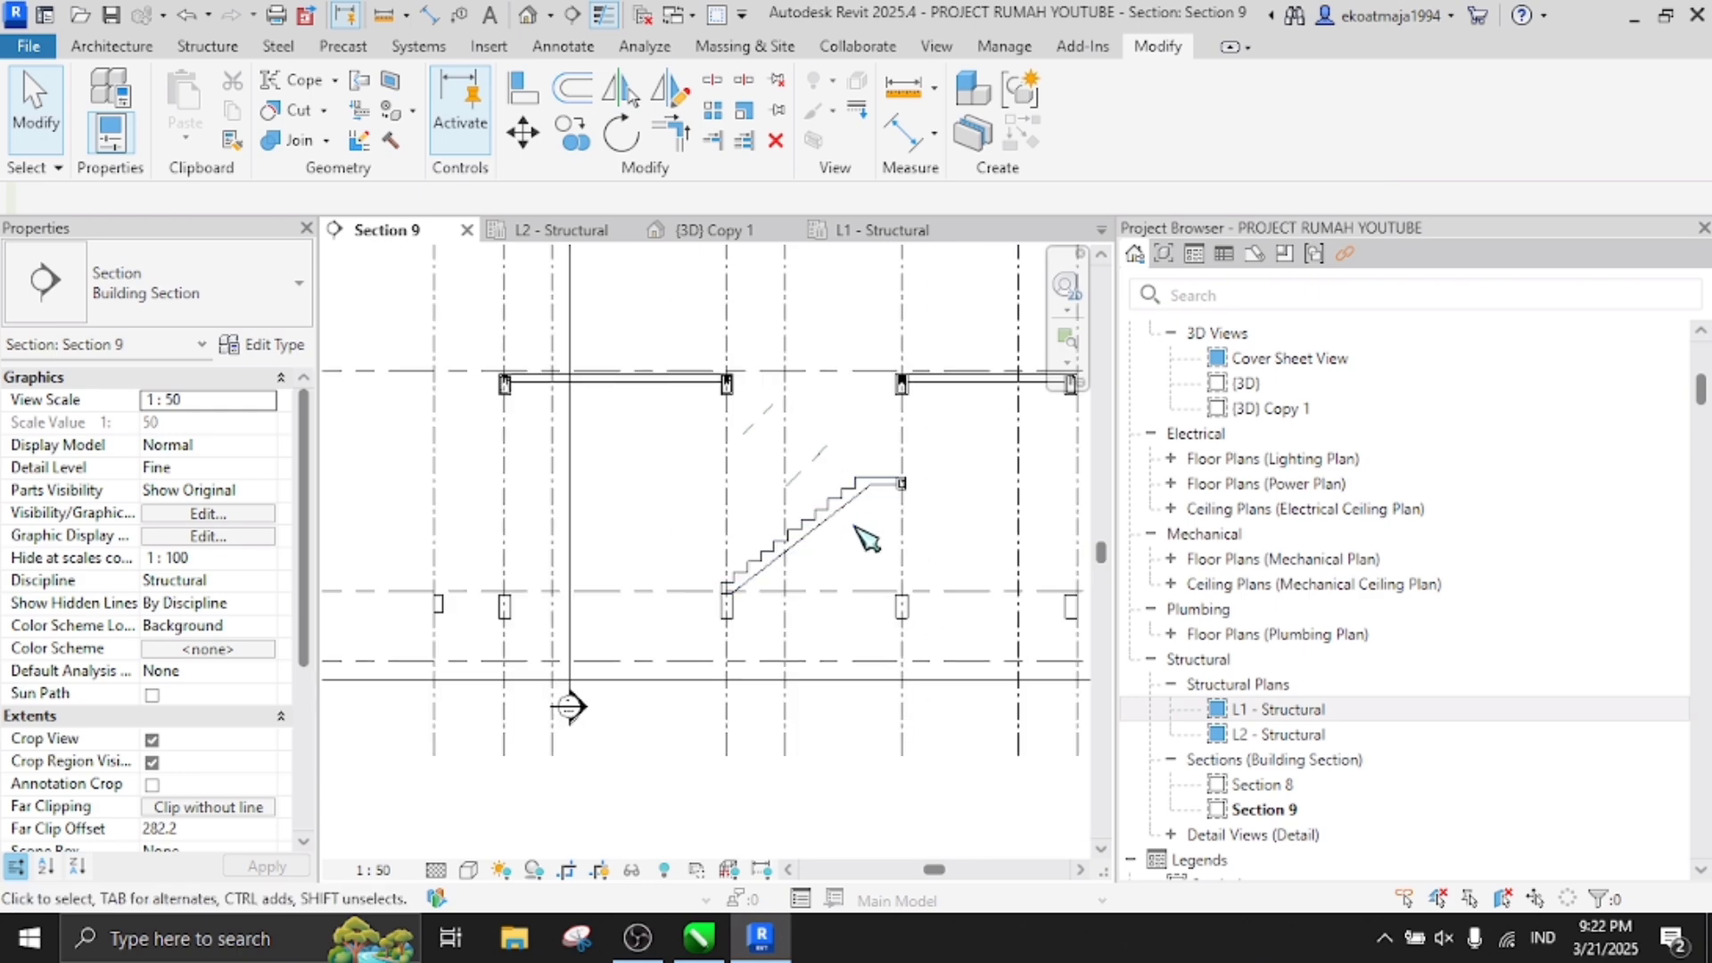
scroll(854, 521, "up", 7)
middle_click_drag(919, 460, 939, 435)
scroll(488, 630, "down", 3)
scroll(640, 536, "up", 3)
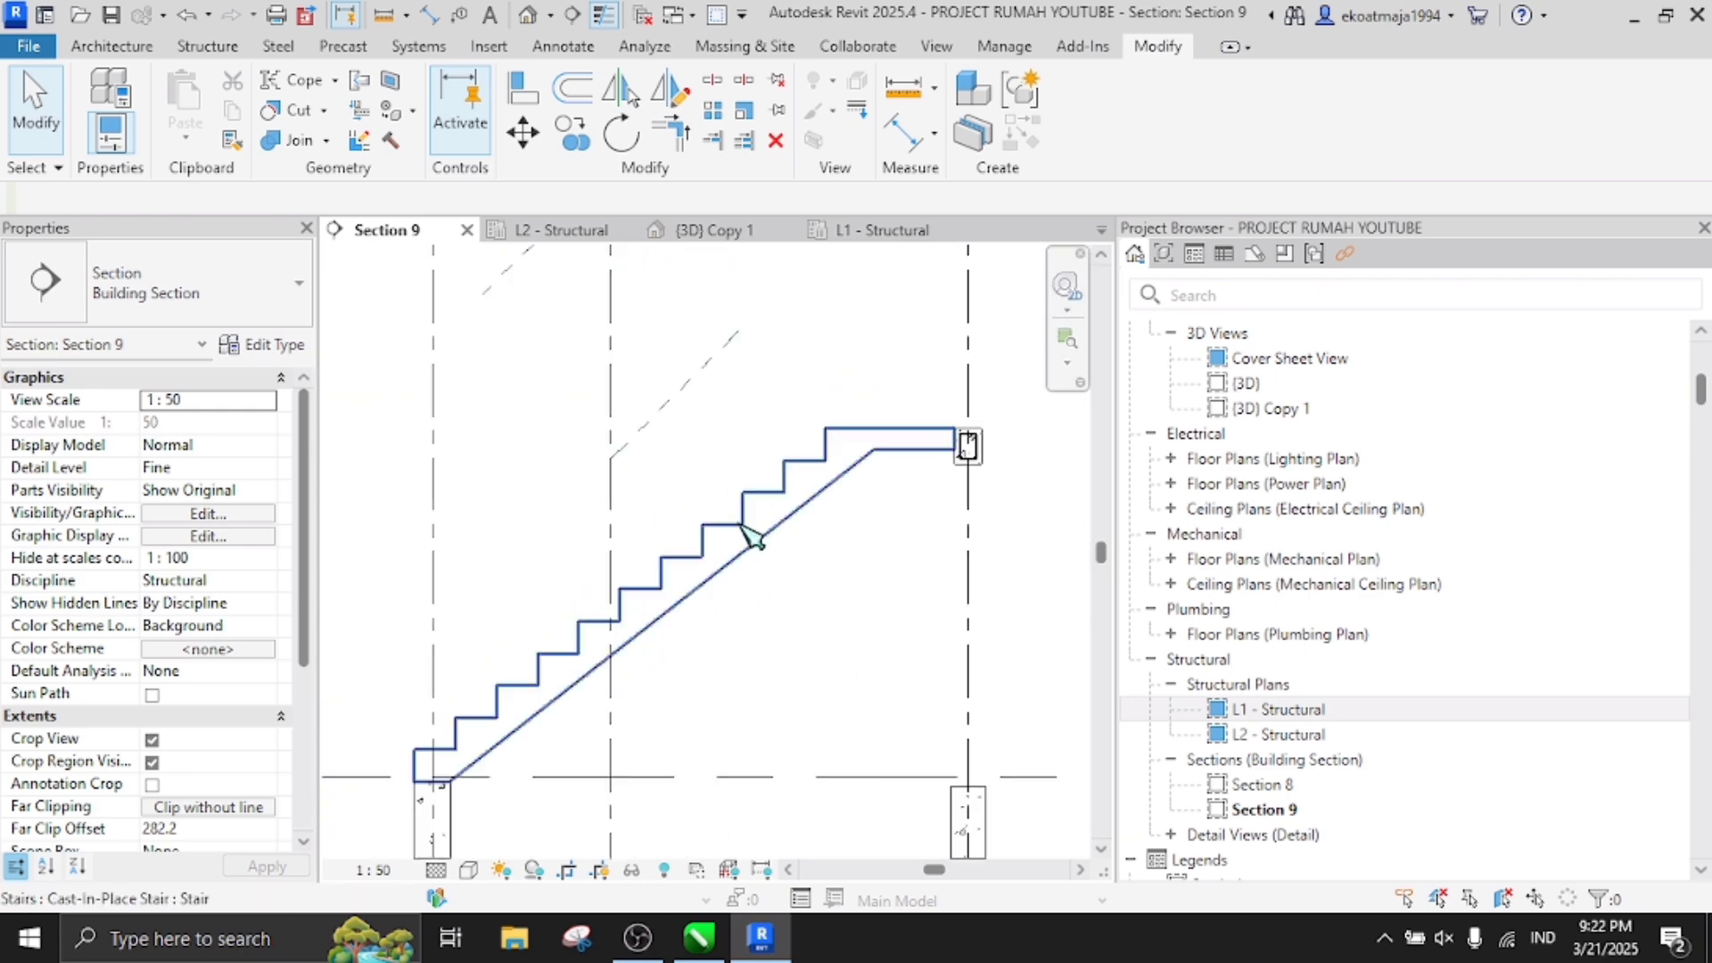
Open the rebar cover settings and add two new cover entries
key("r")
key("b")
left_click(207, 46)
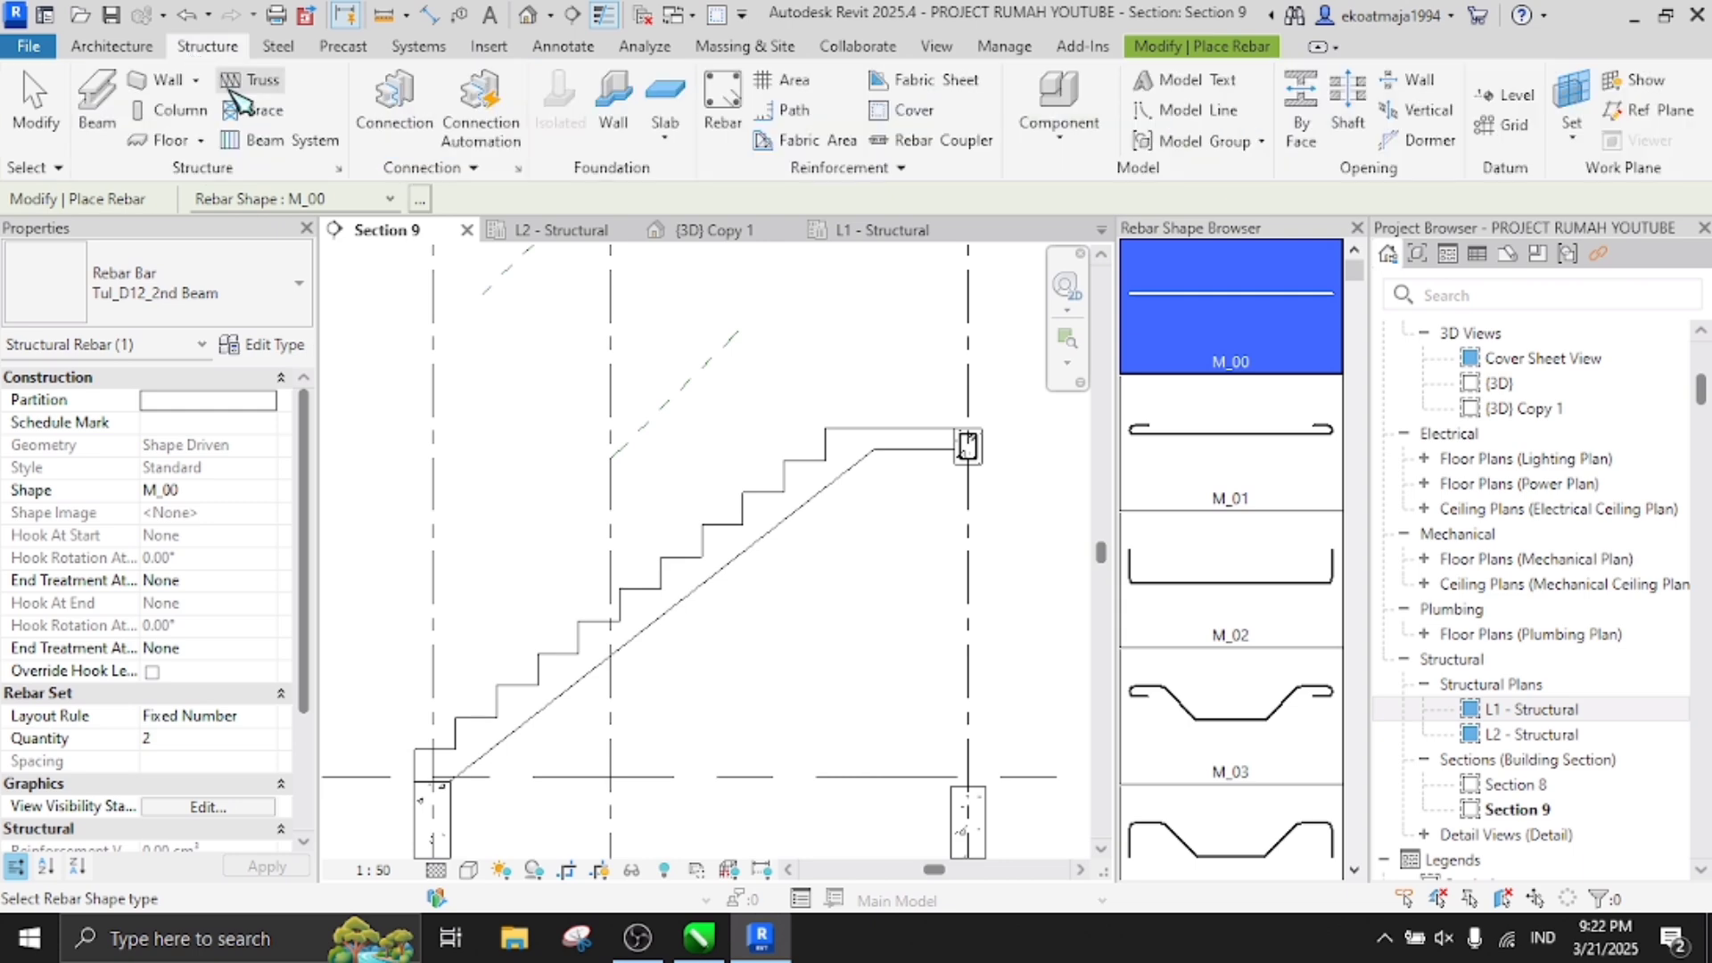
left_click(889, 122)
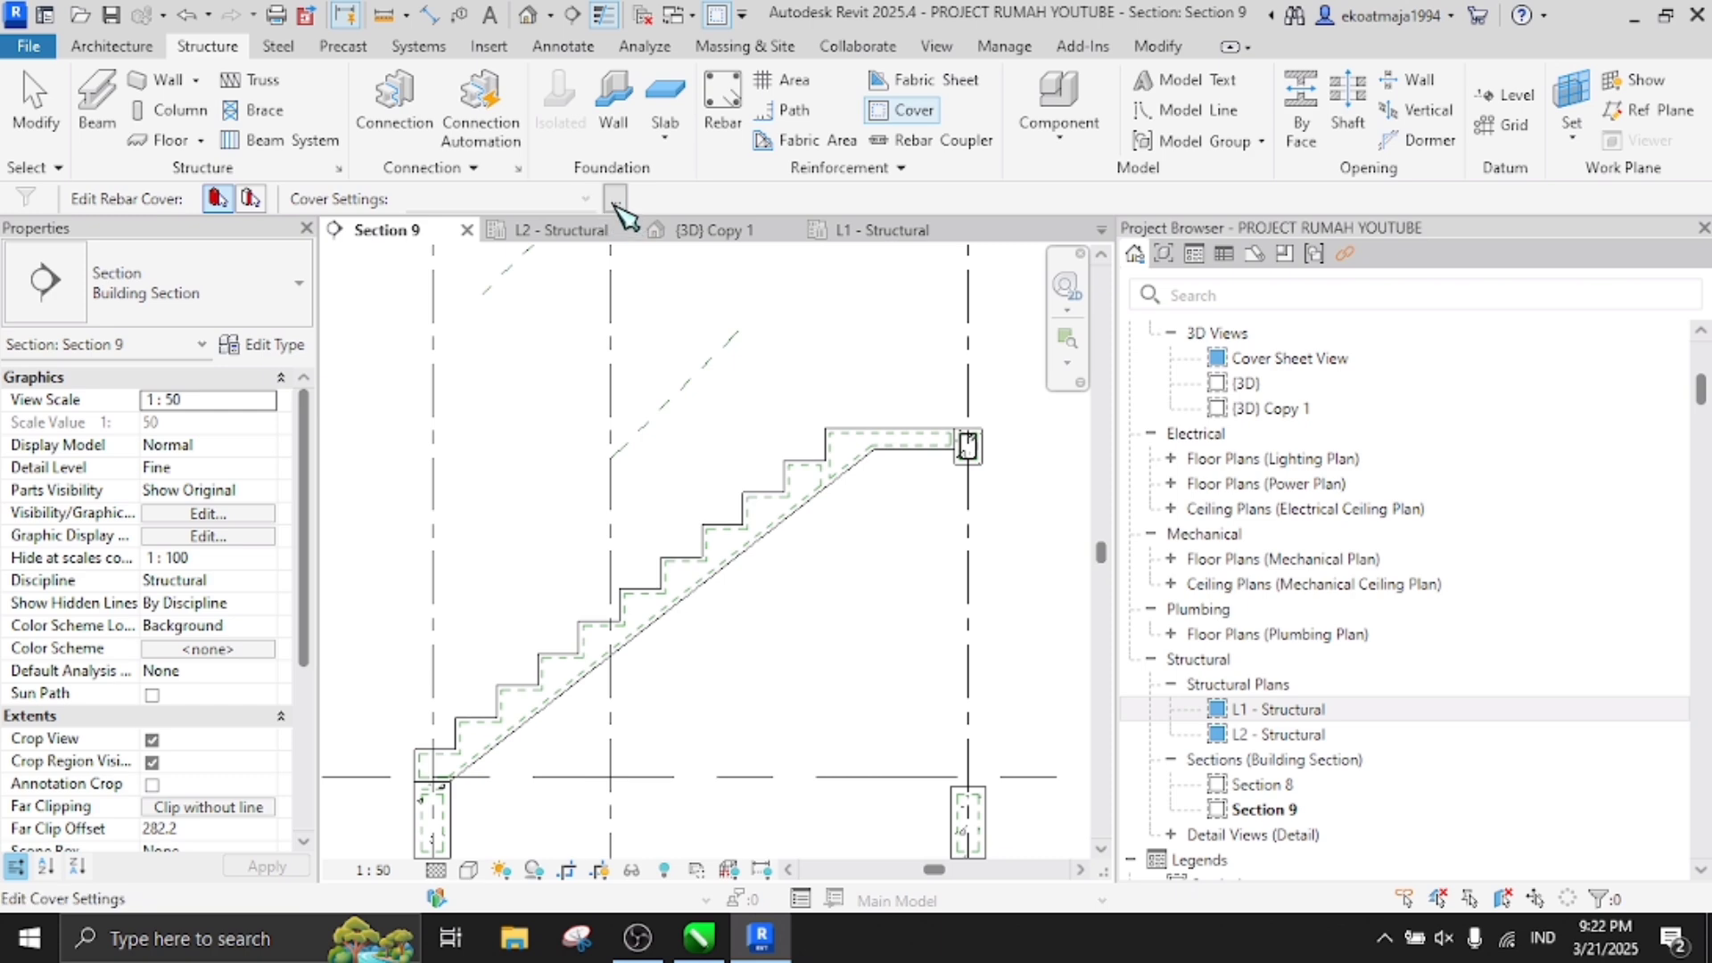
left_click(615, 199)
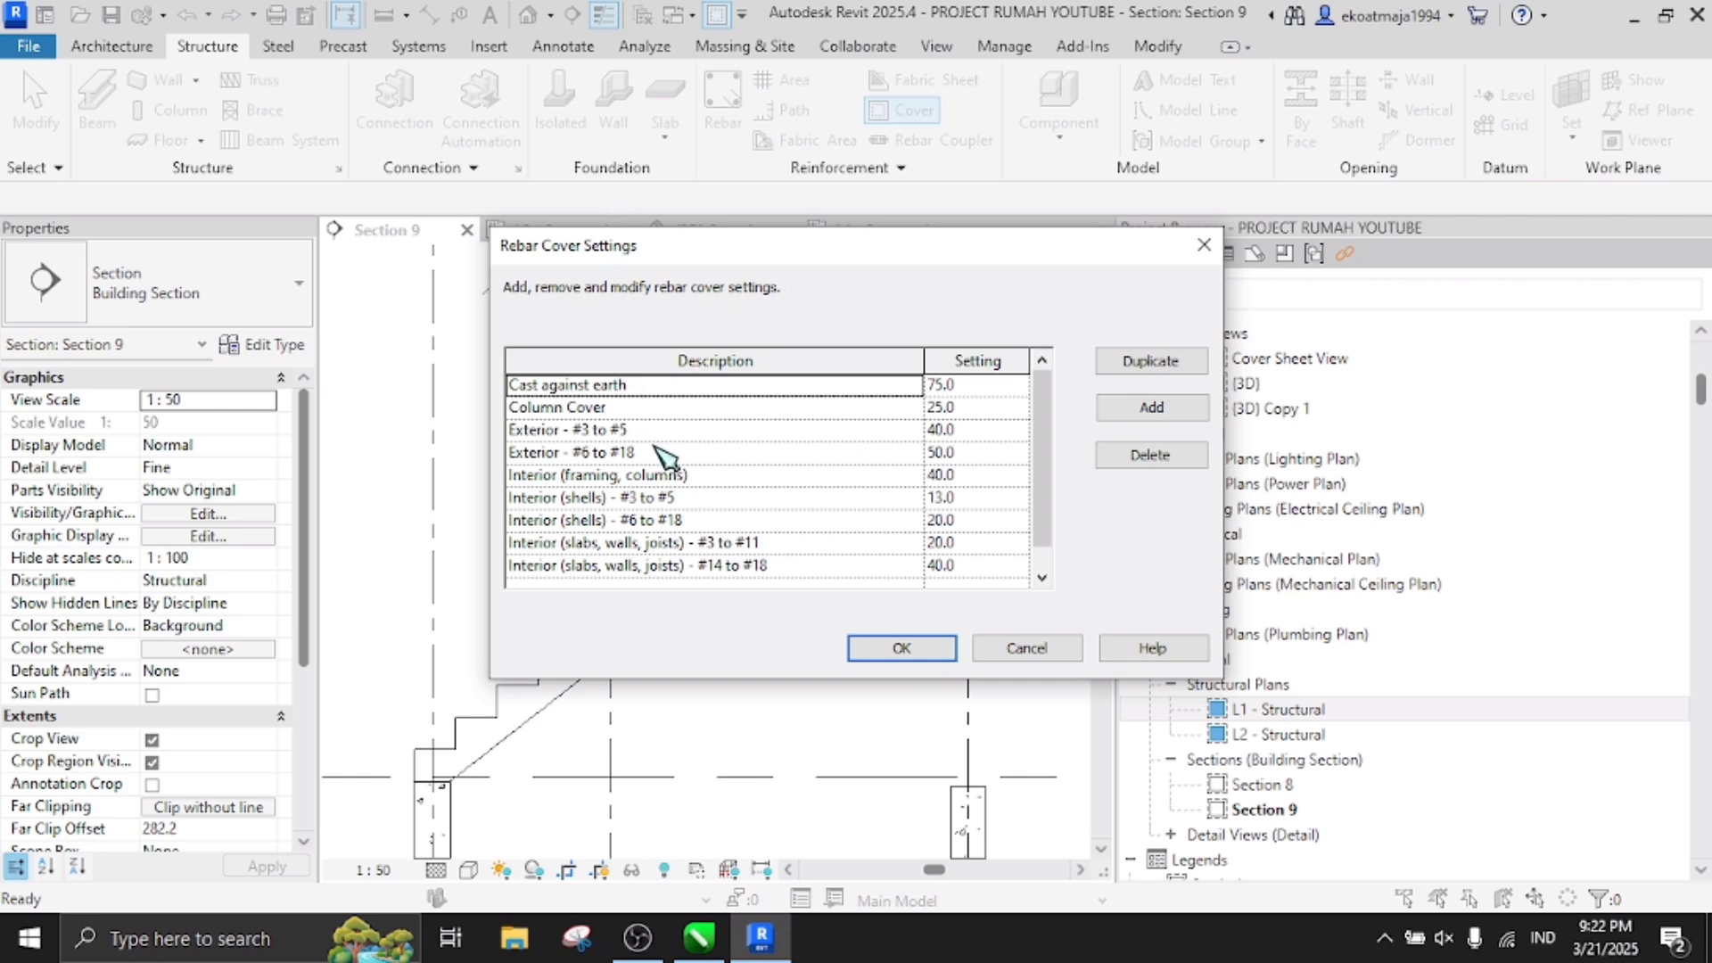
scroll(670, 491, "down", 1)
scroll(672, 497, "up", 1)
left_click(1137, 411)
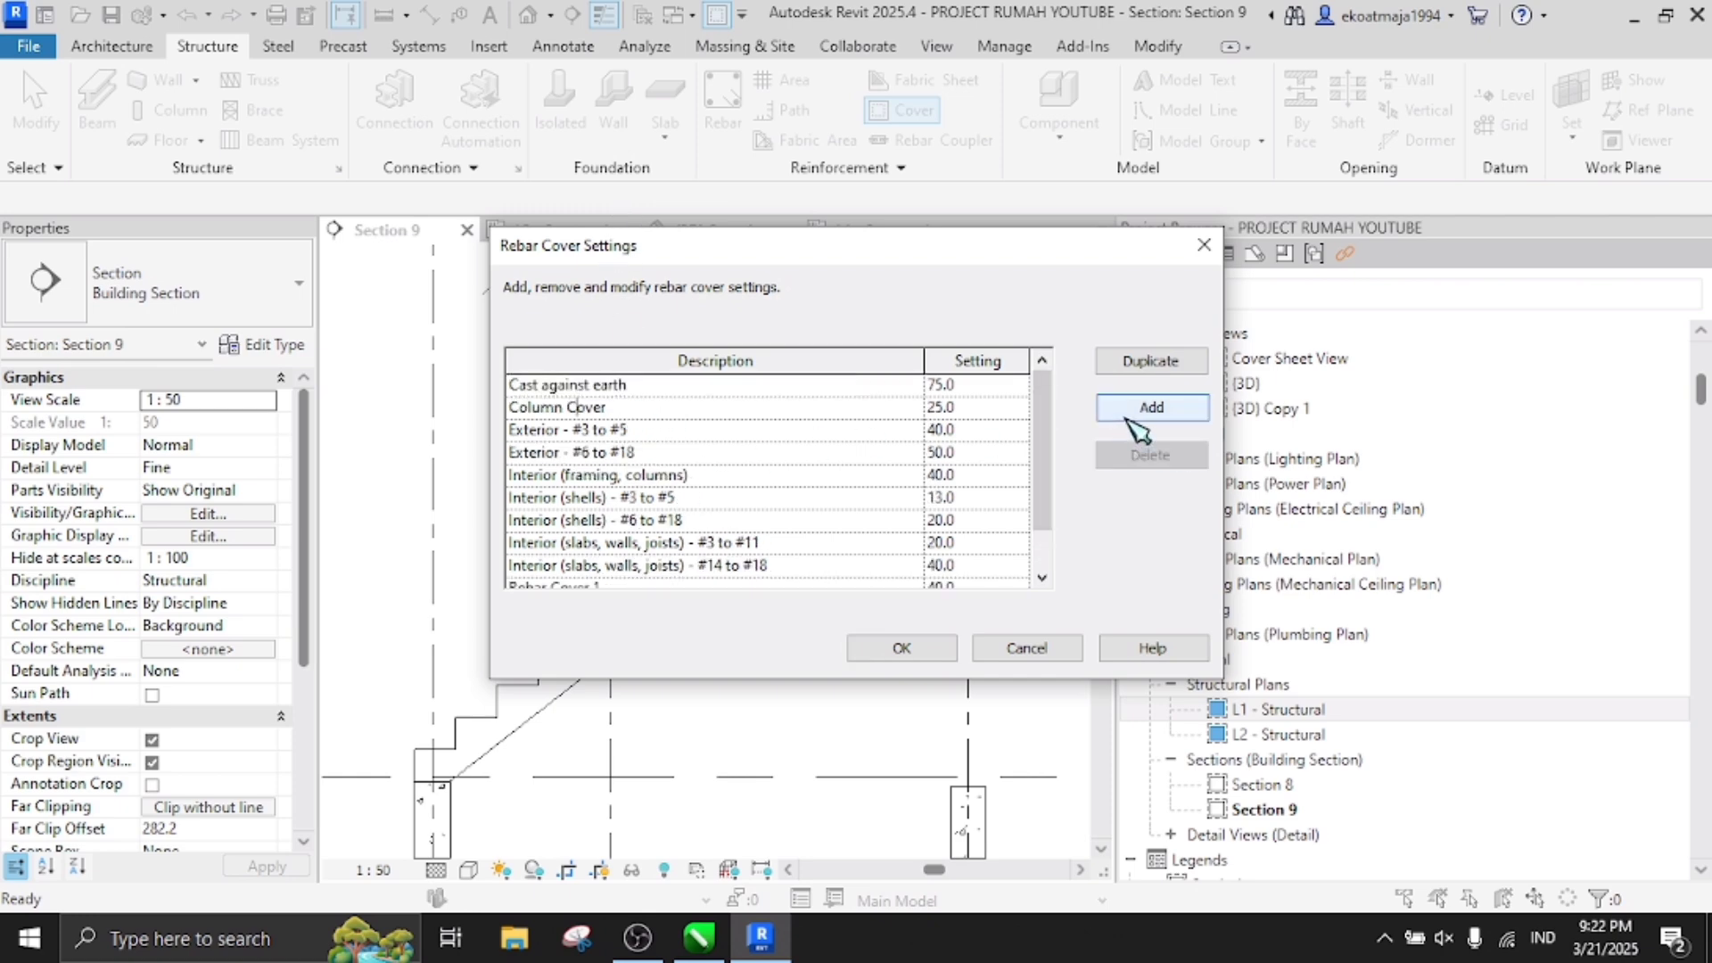
scroll(756, 491, "down", 2)
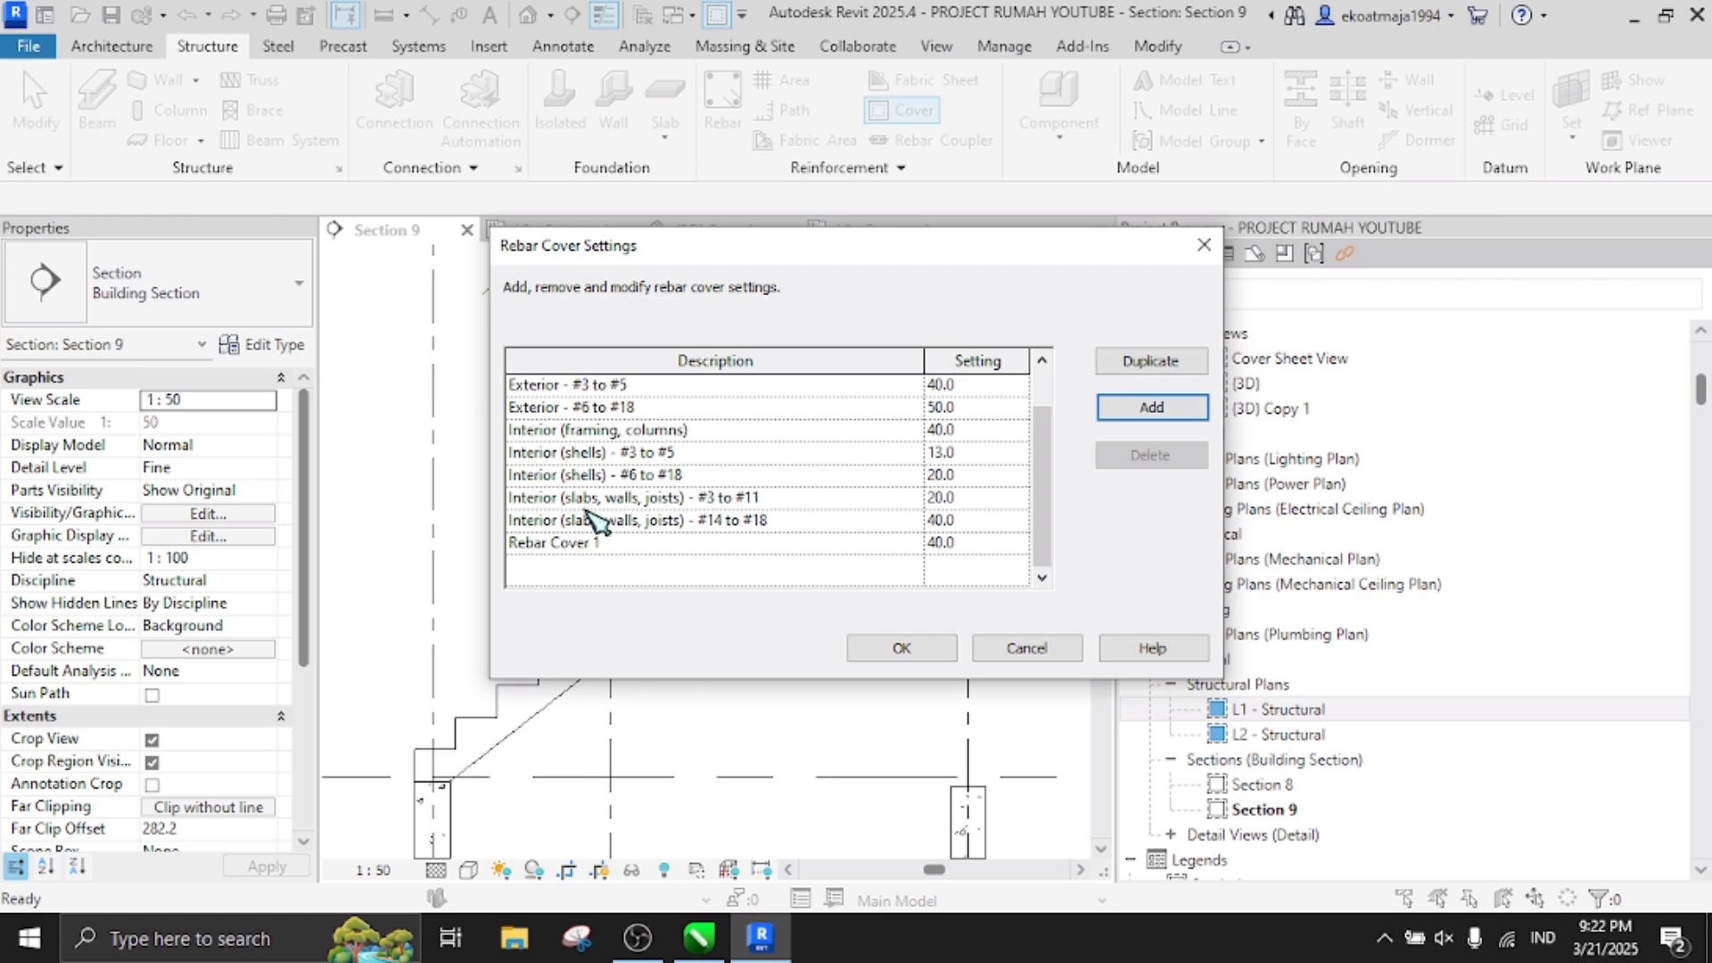
left_click(1131, 412)
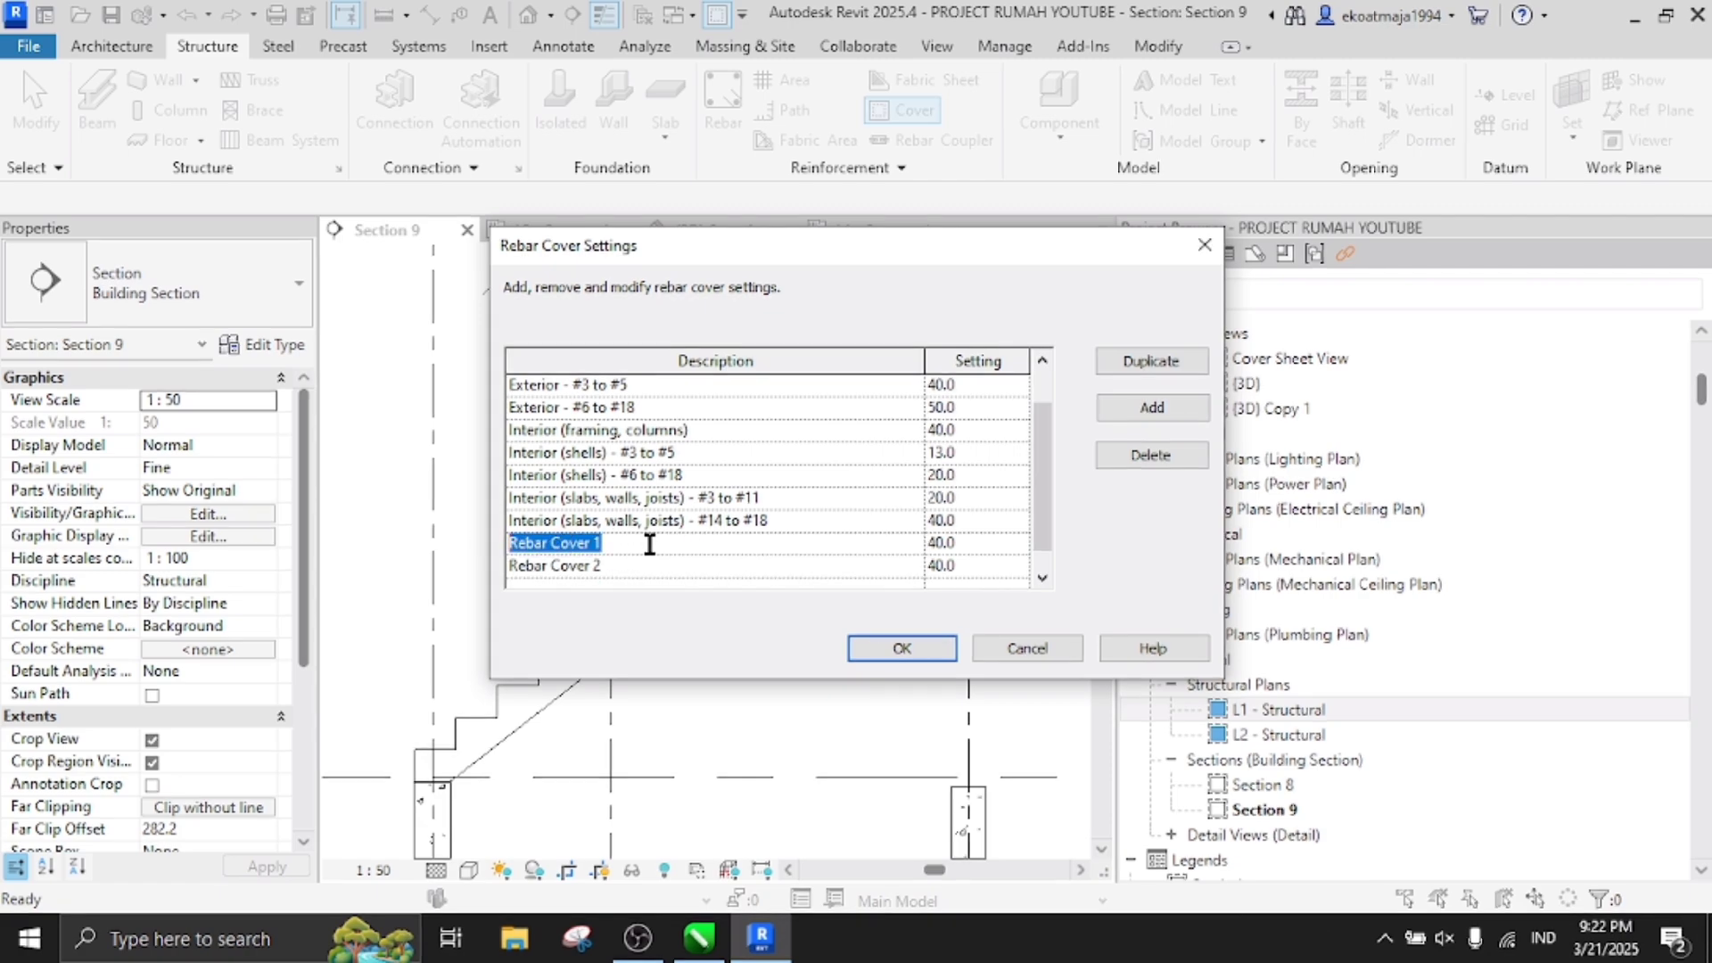
Rename the Rebar Cover 1 entry as Stair Cover, set its value to 20, and accept the cover settings
type("Stai")
type("r")
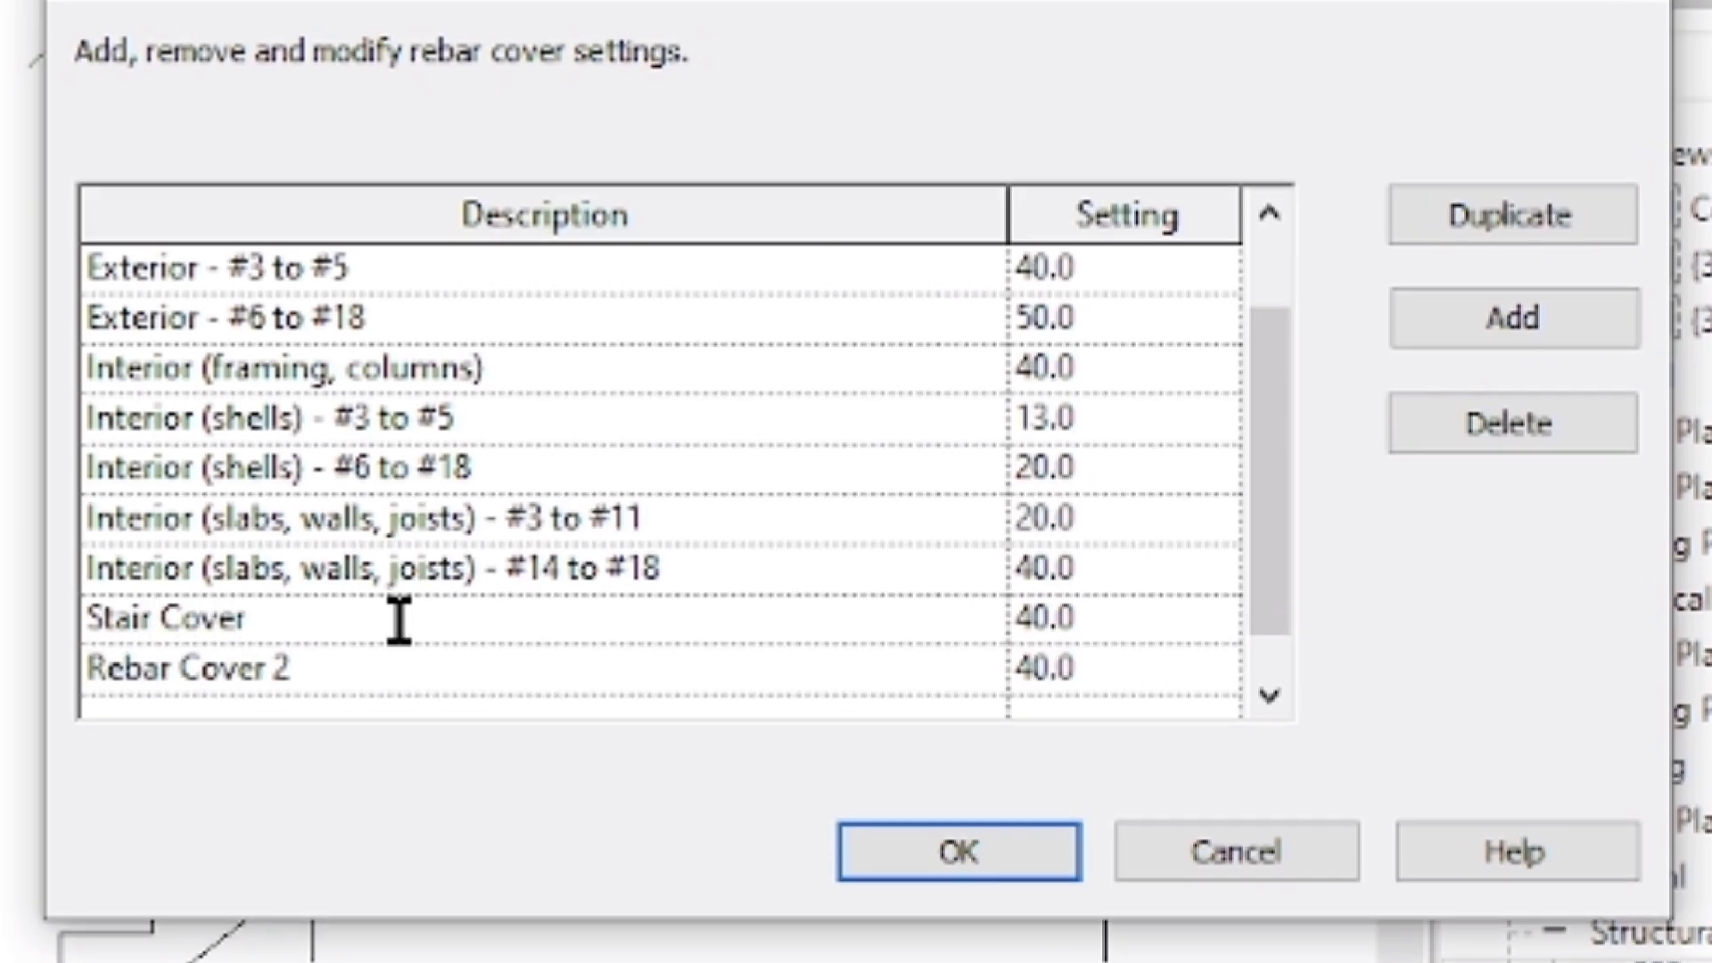
left_click(1110, 616)
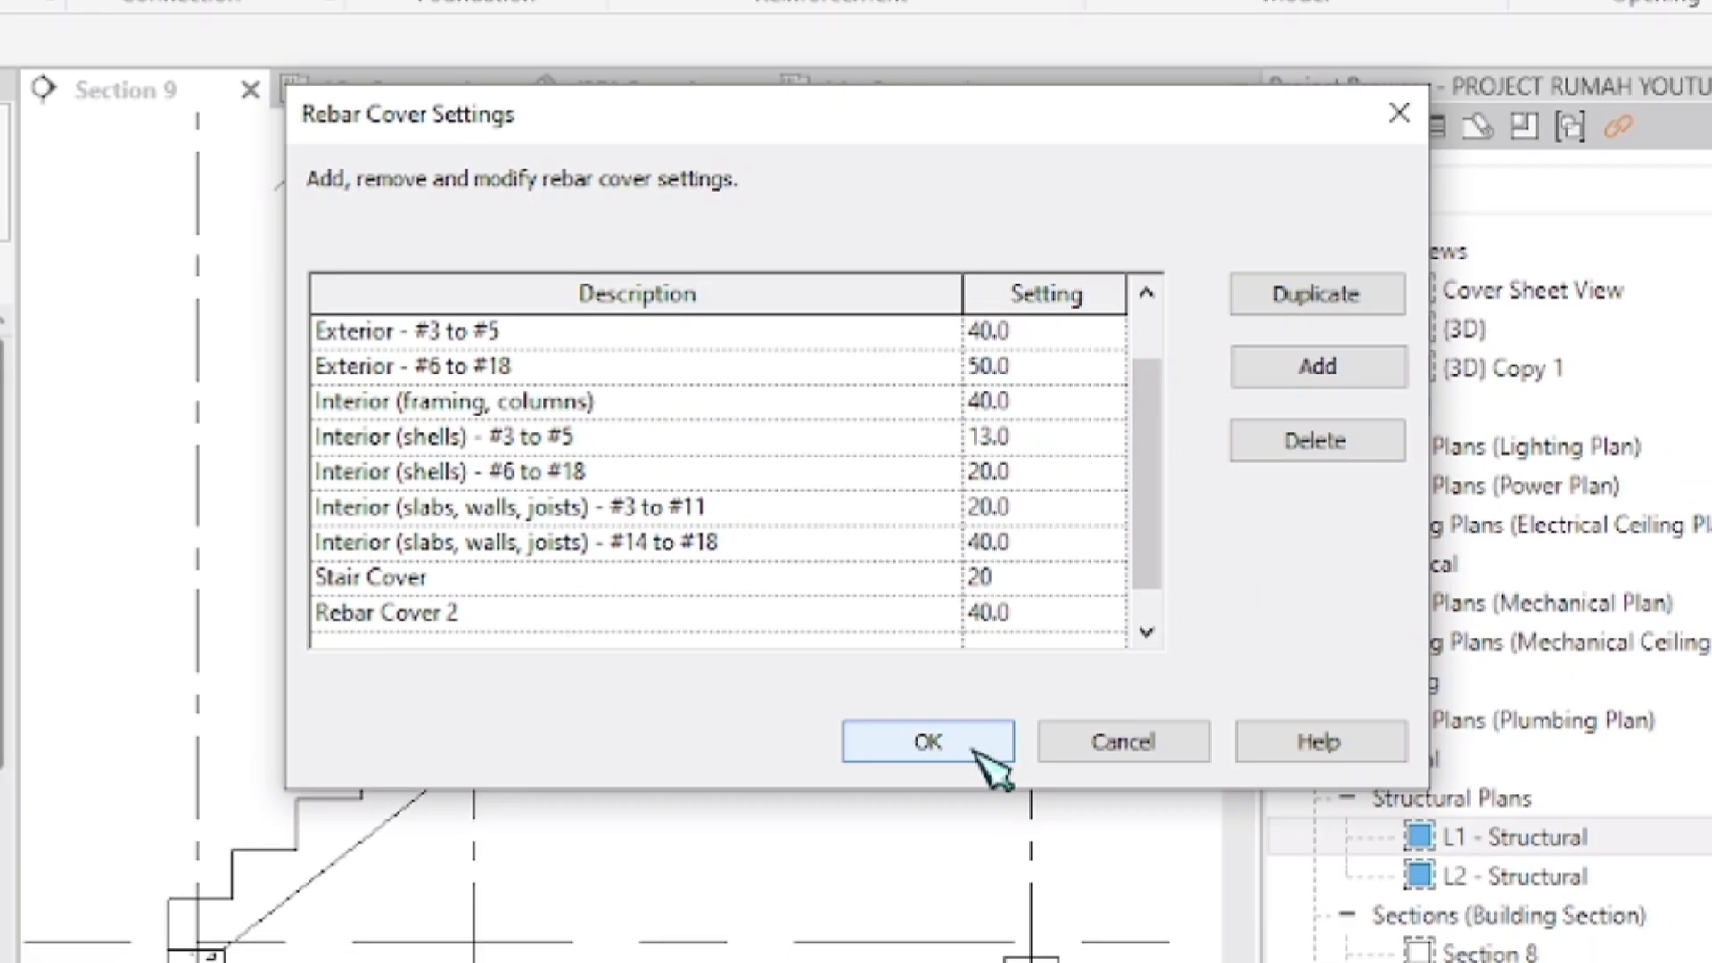
left_click(981, 855)
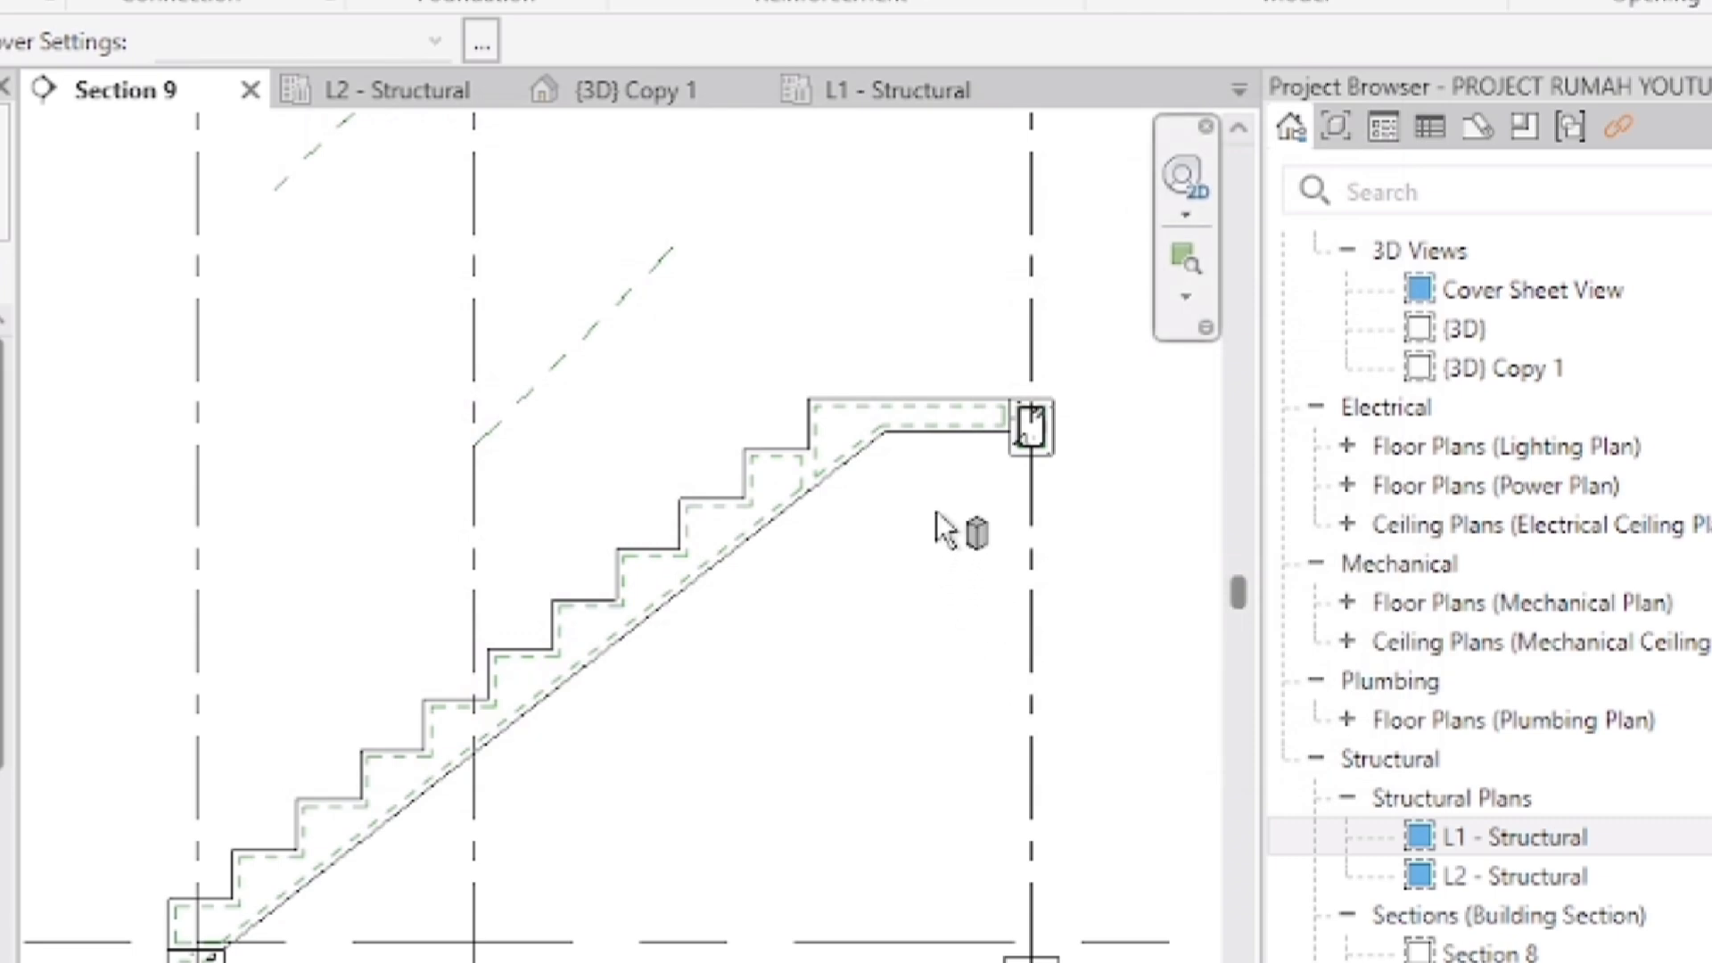
Assign Stair Cover <20> as the rebar cover of the monolithic stair
left_click(903, 455)
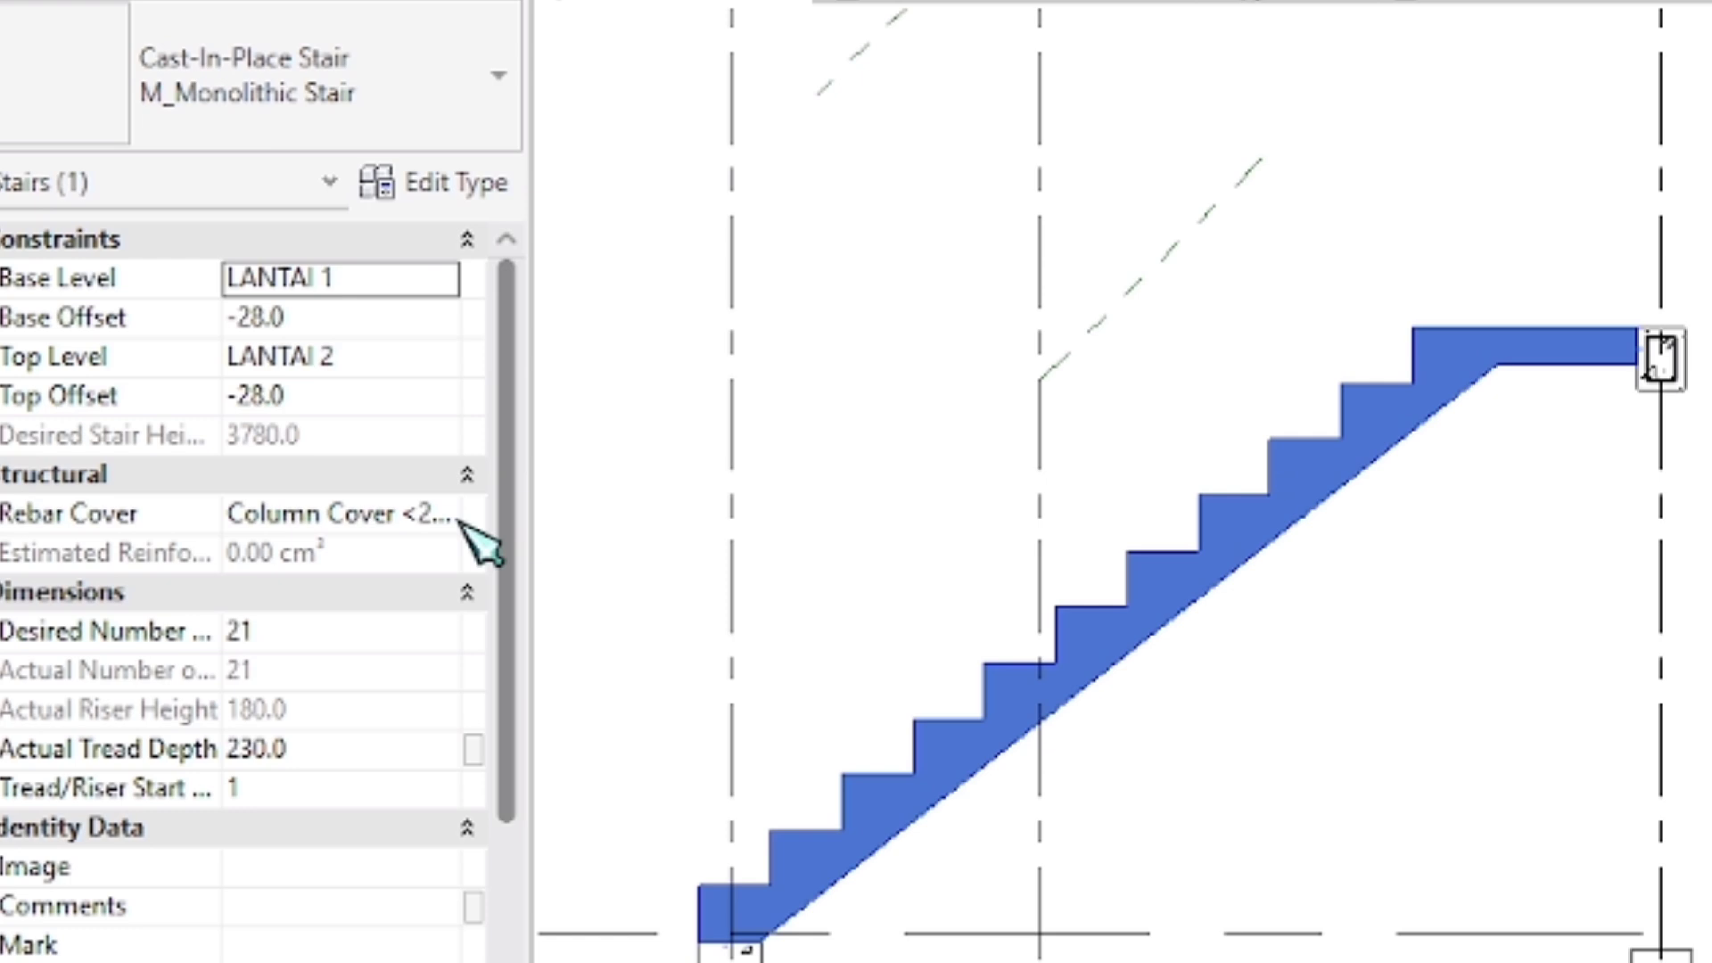
left_click(268, 537)
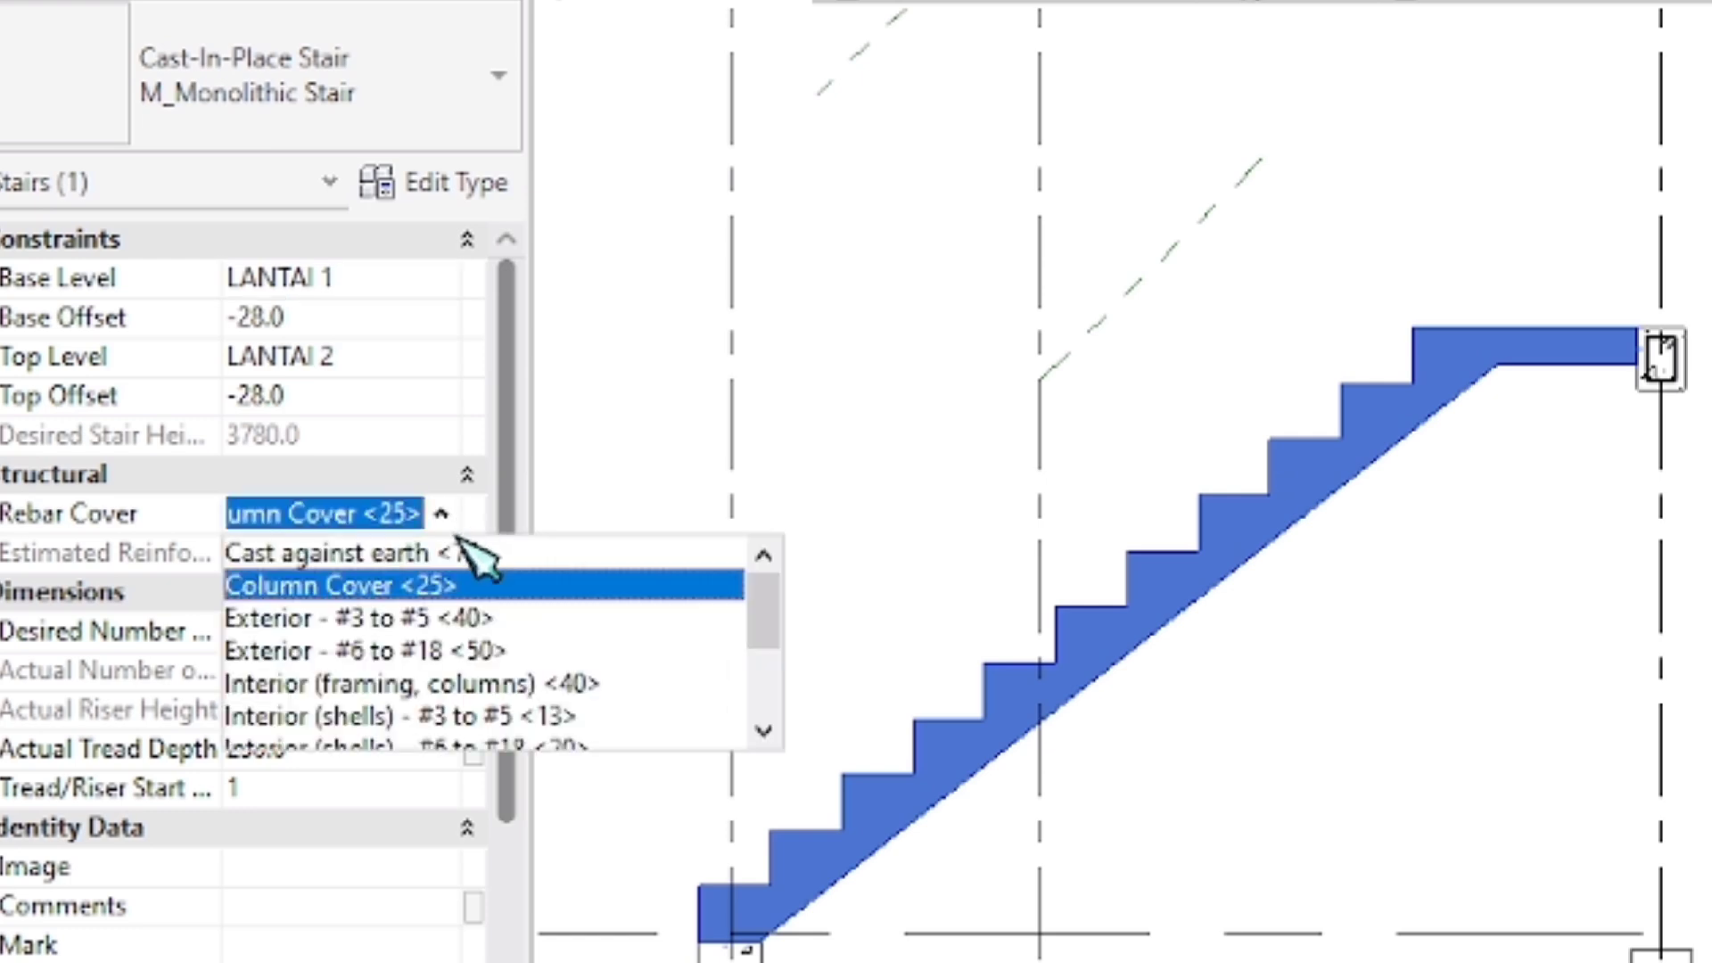
scroll(370, 695, "down", 2)
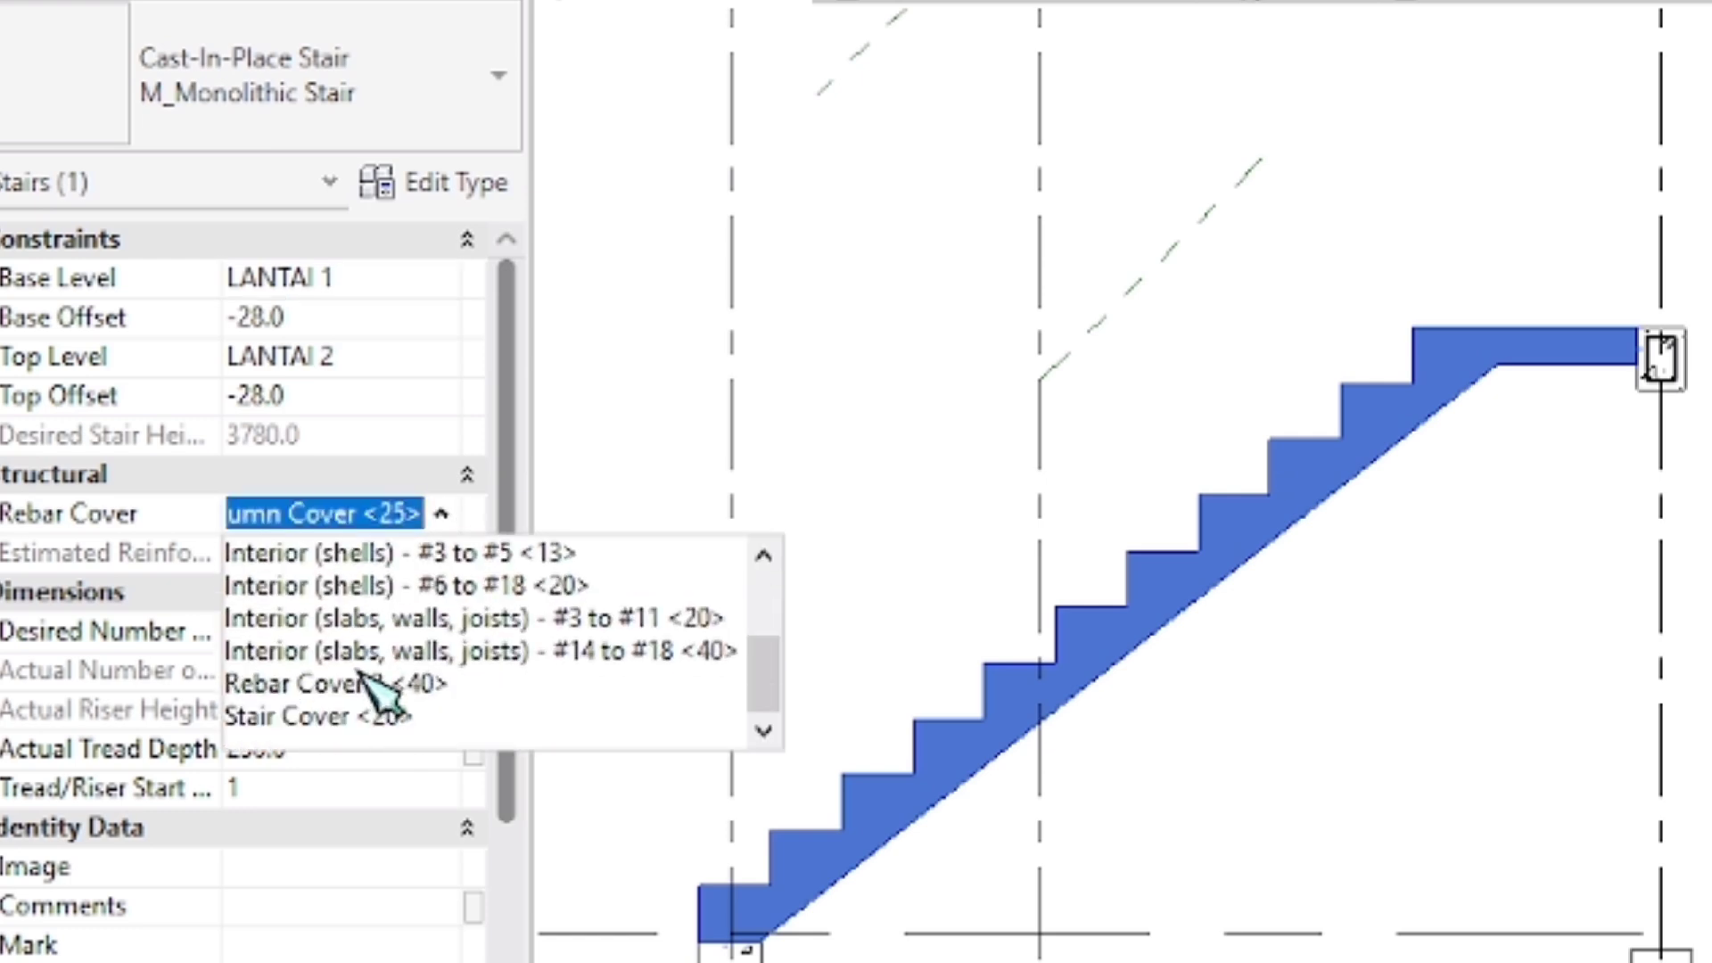
left_click(321, 716)
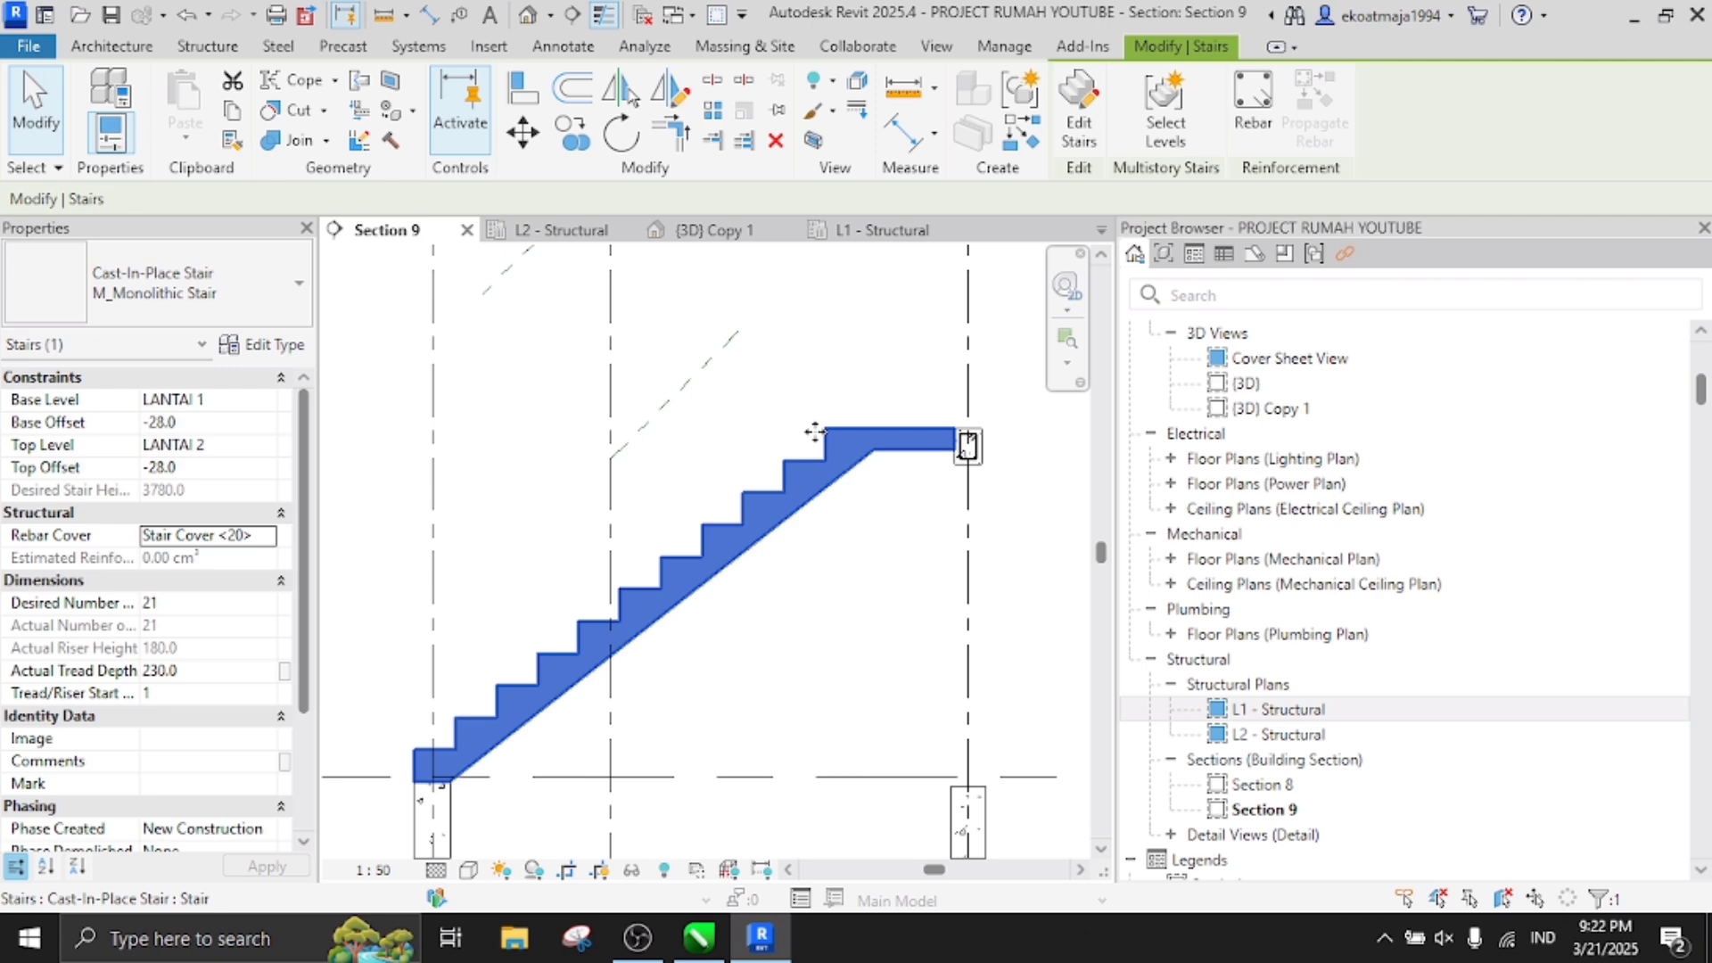
key("Escape")
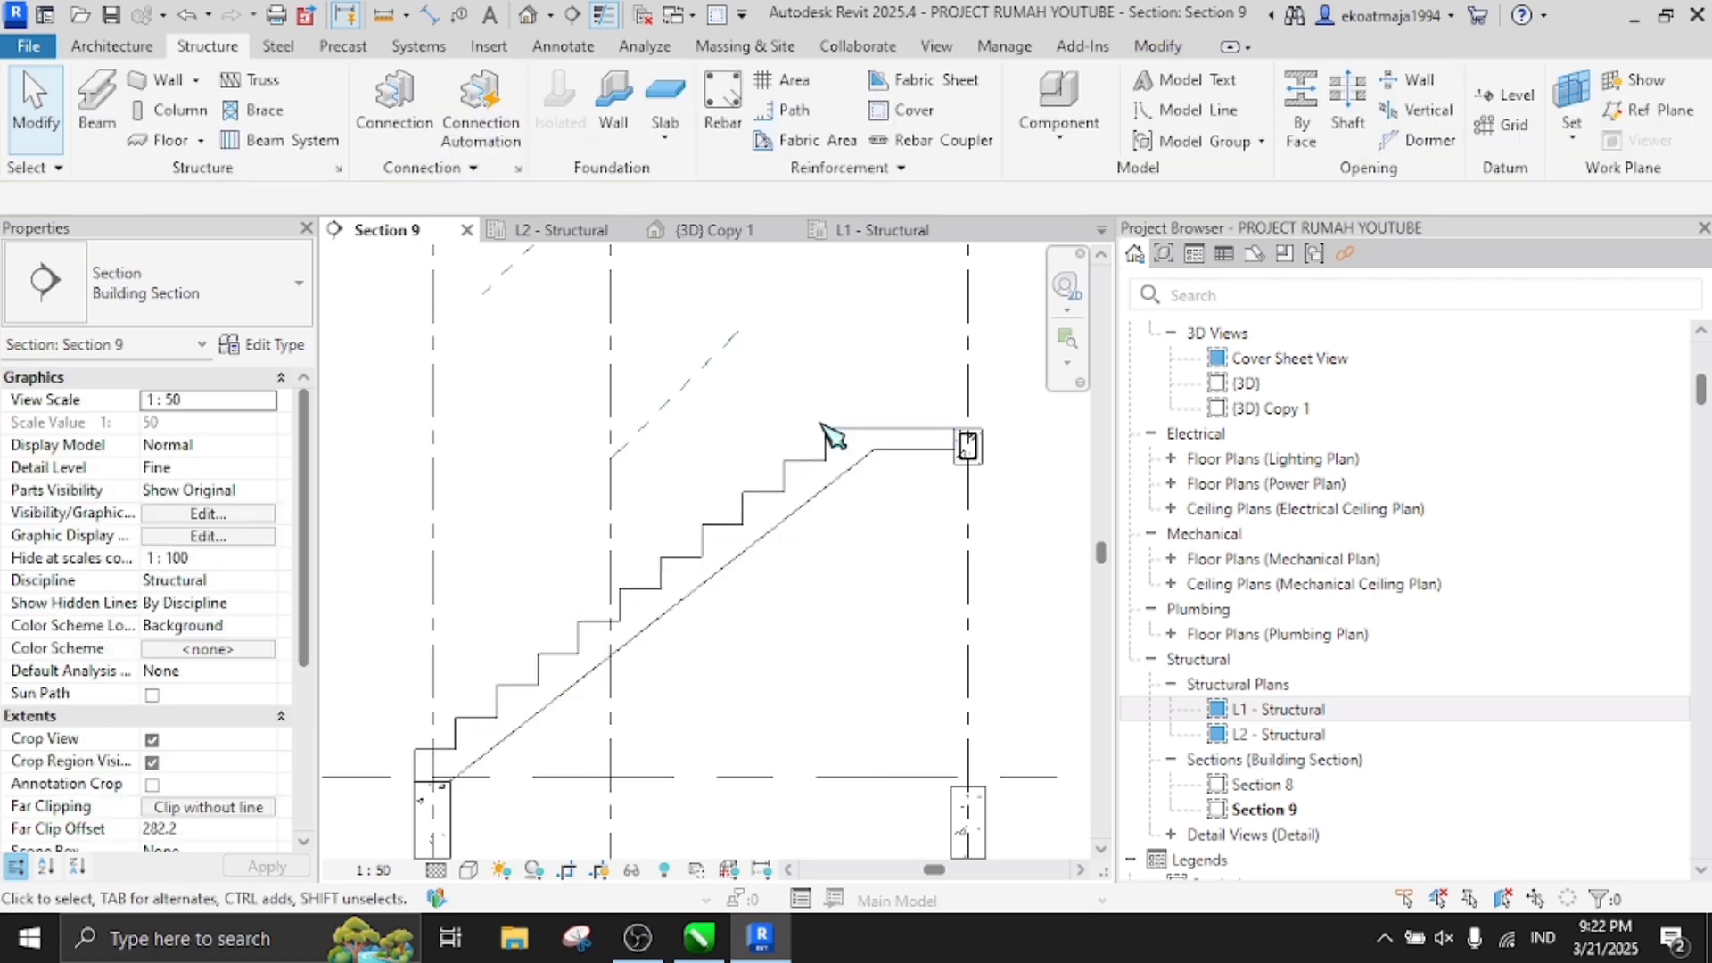
Place straight M_00 Tul_D12_2nd Beam bars parallel to the work plane, one at the landing bend and one along the flight's upper side
scroll(1463, 383, "up", 5)
left_click(800, 376)
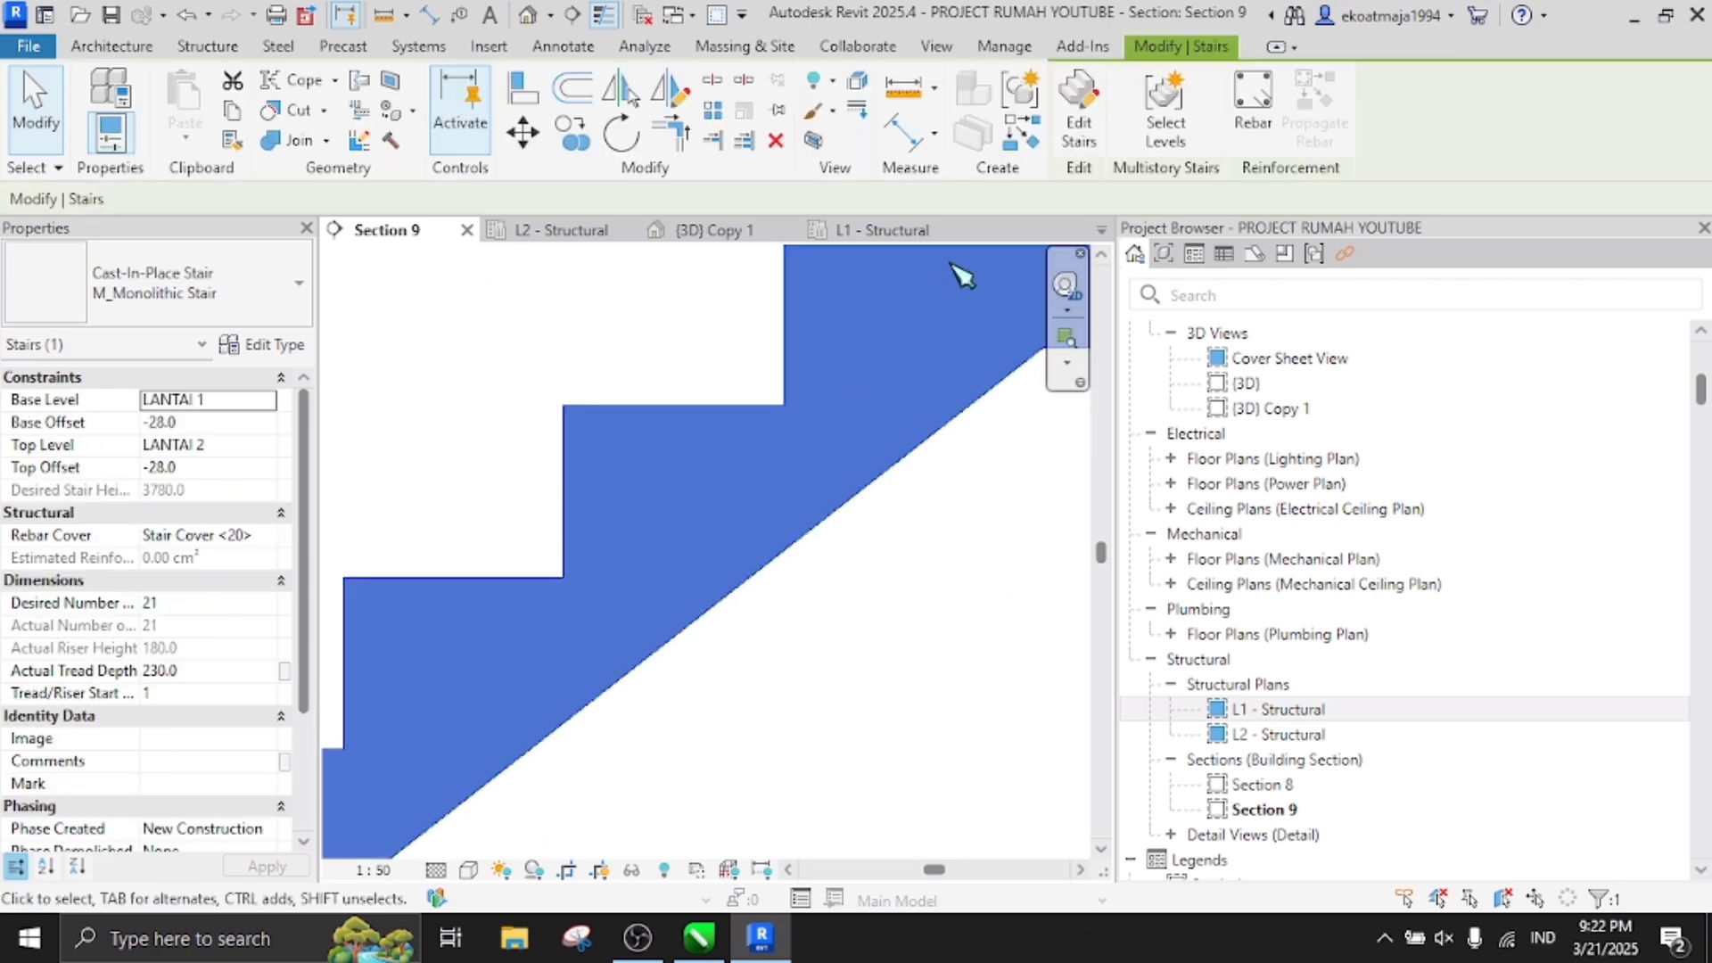
left_click(1255, 111)
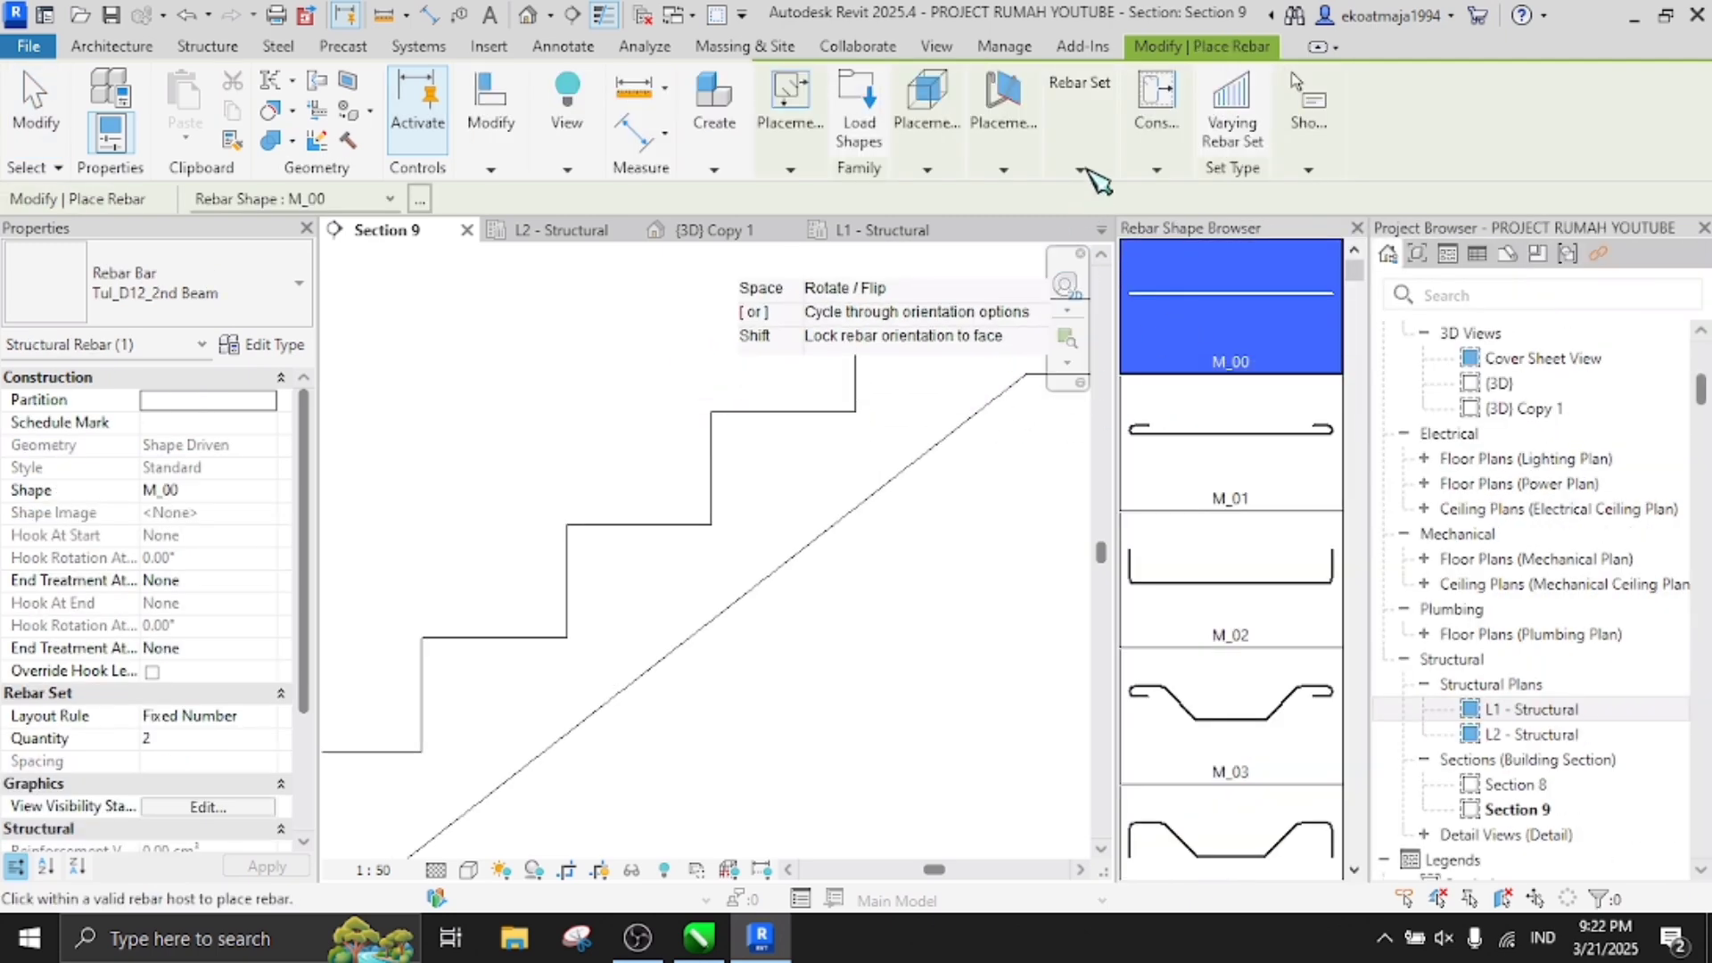
mouse_move(1037, 138)
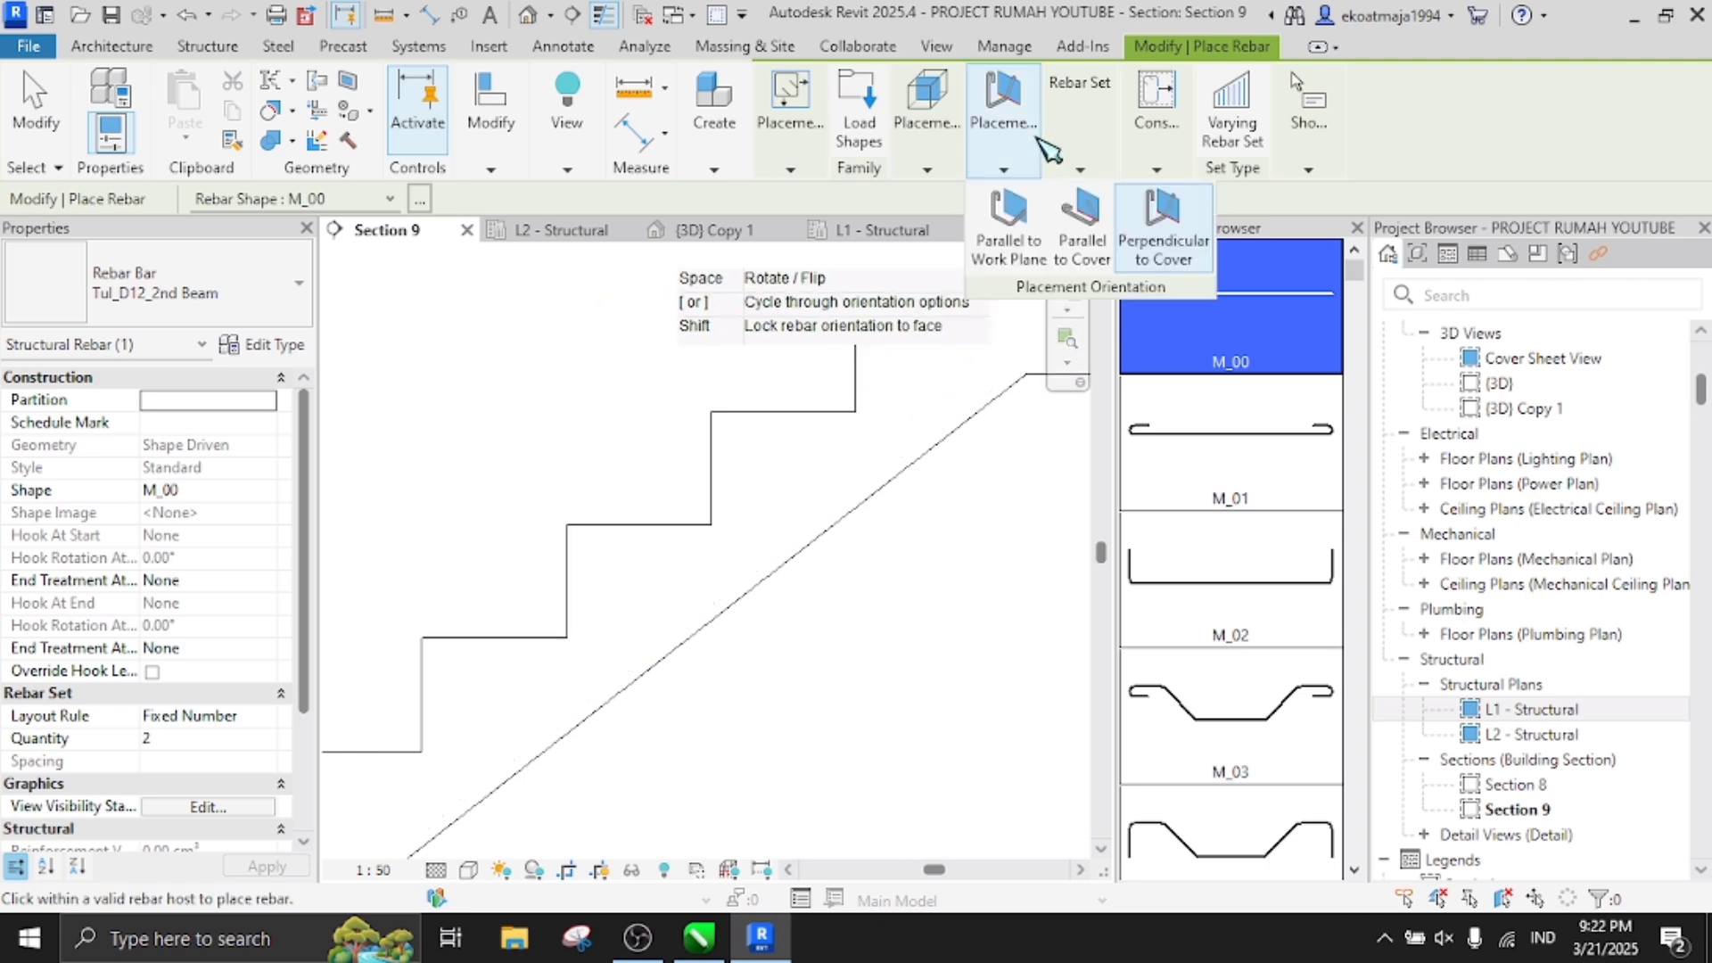
left_click(1013, 207)
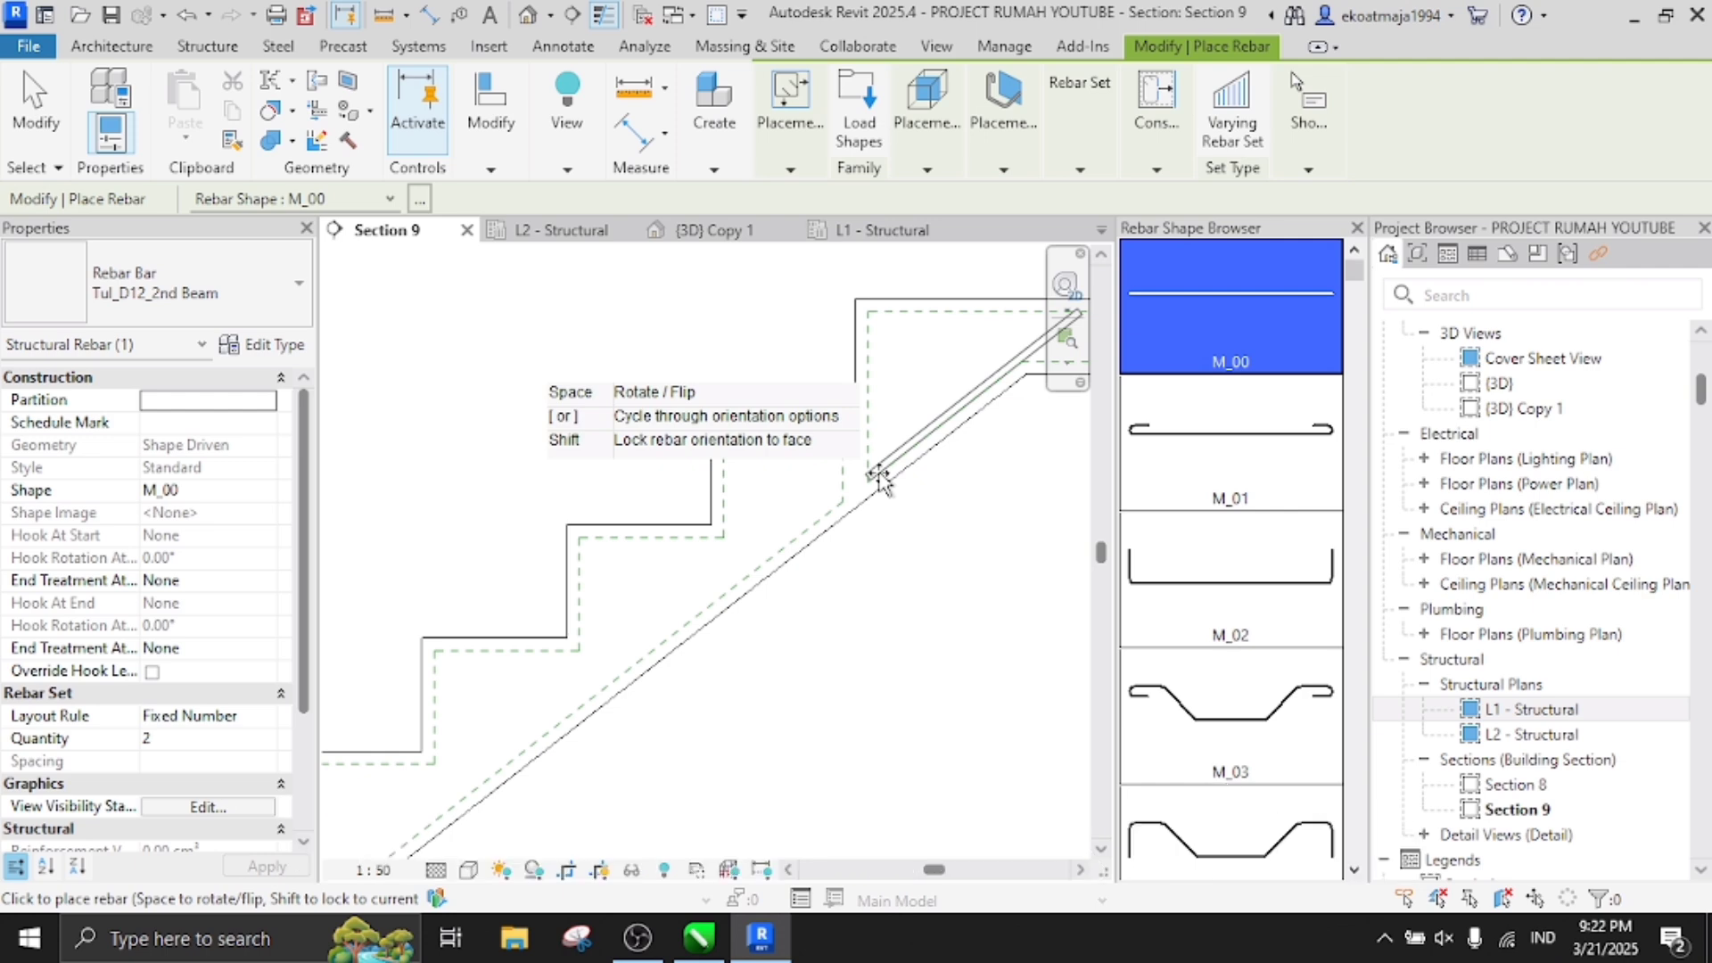
left_click(880, 479)
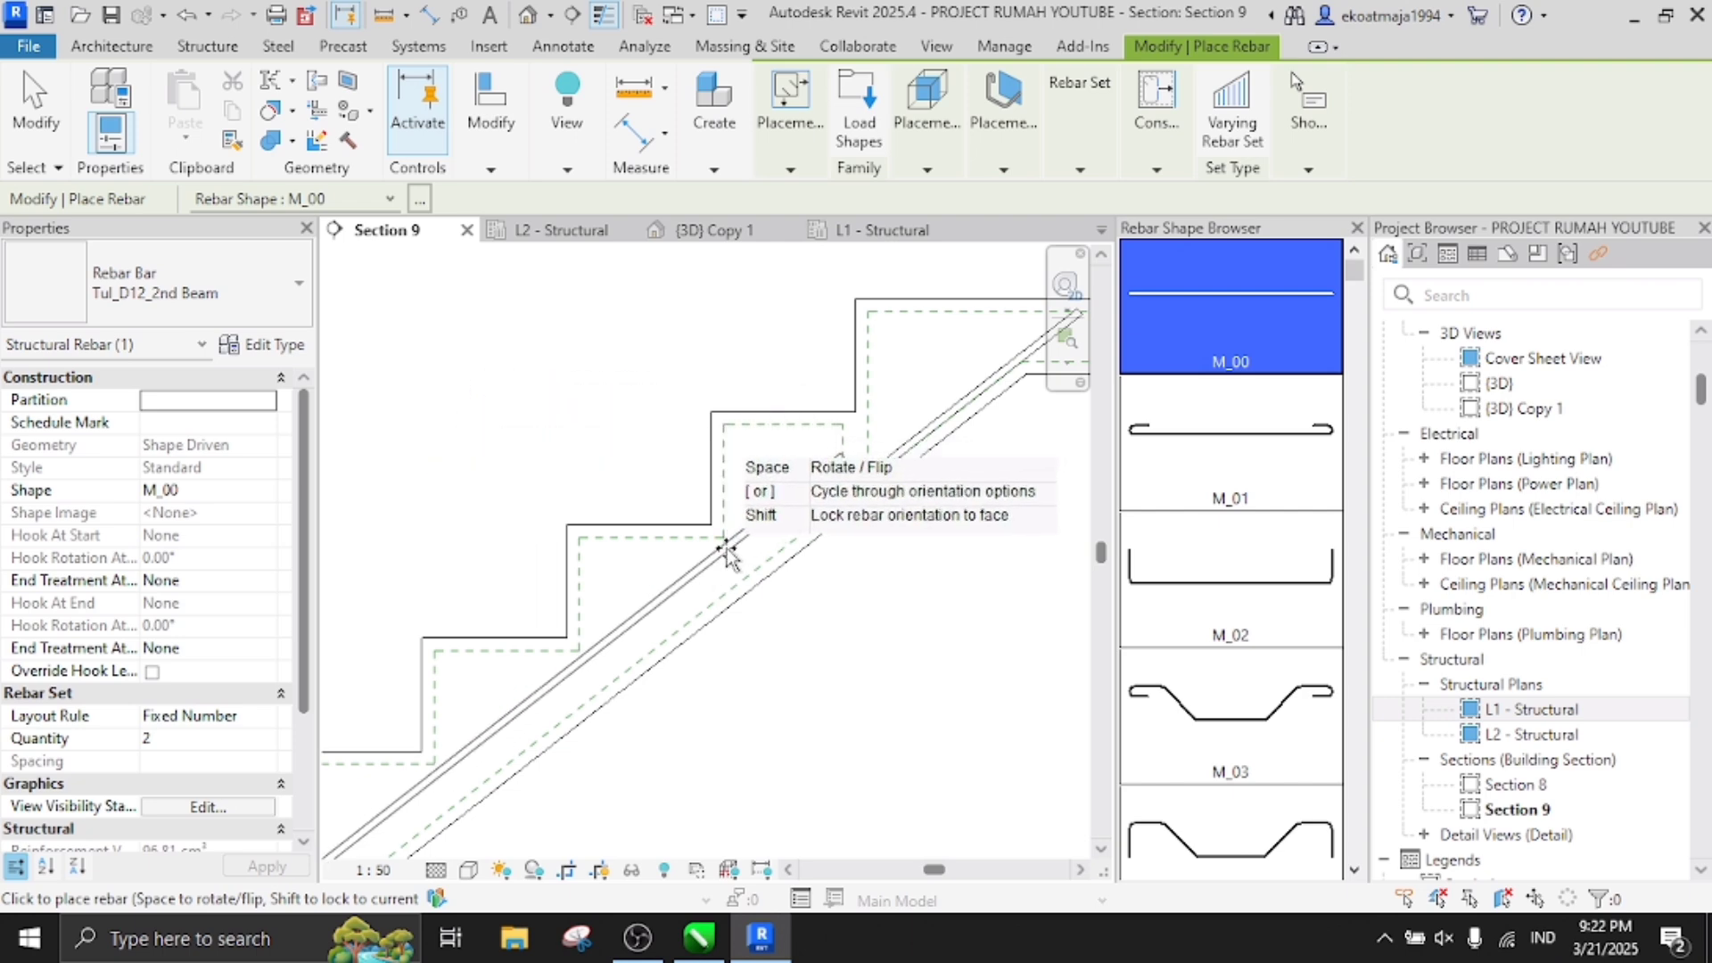
scroll(848, 548, "down", 4)
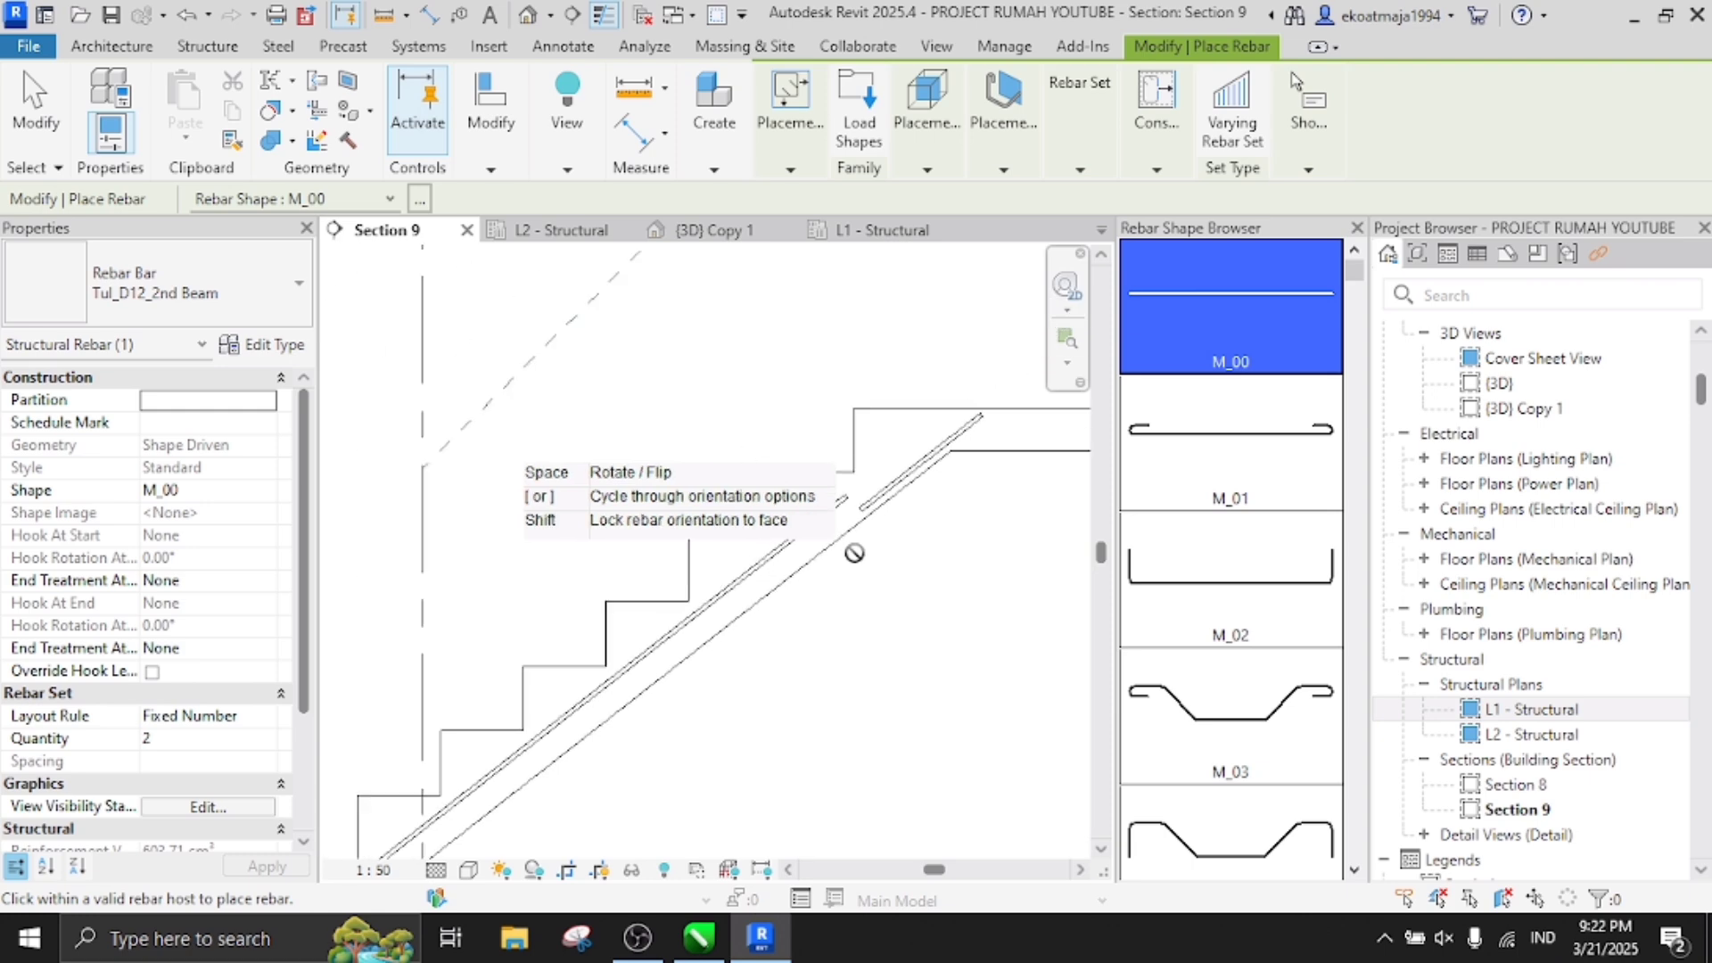
key("Escape")
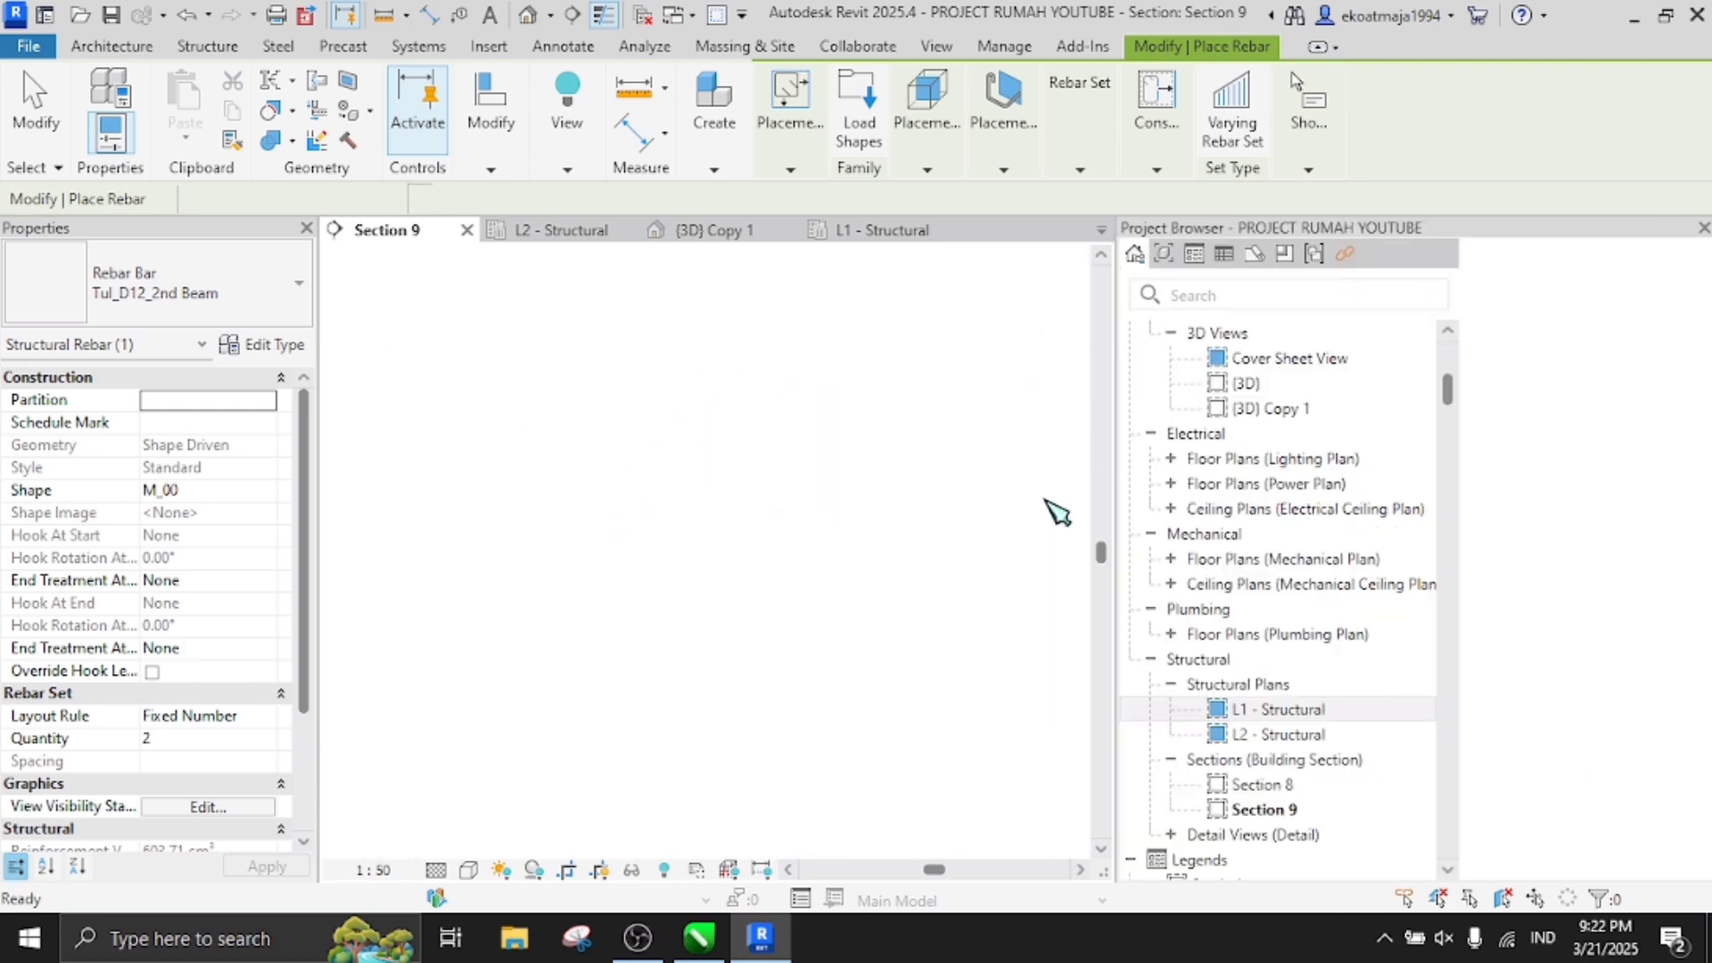
scroll(931, 525, "up", 4)
left_click(883, 416)
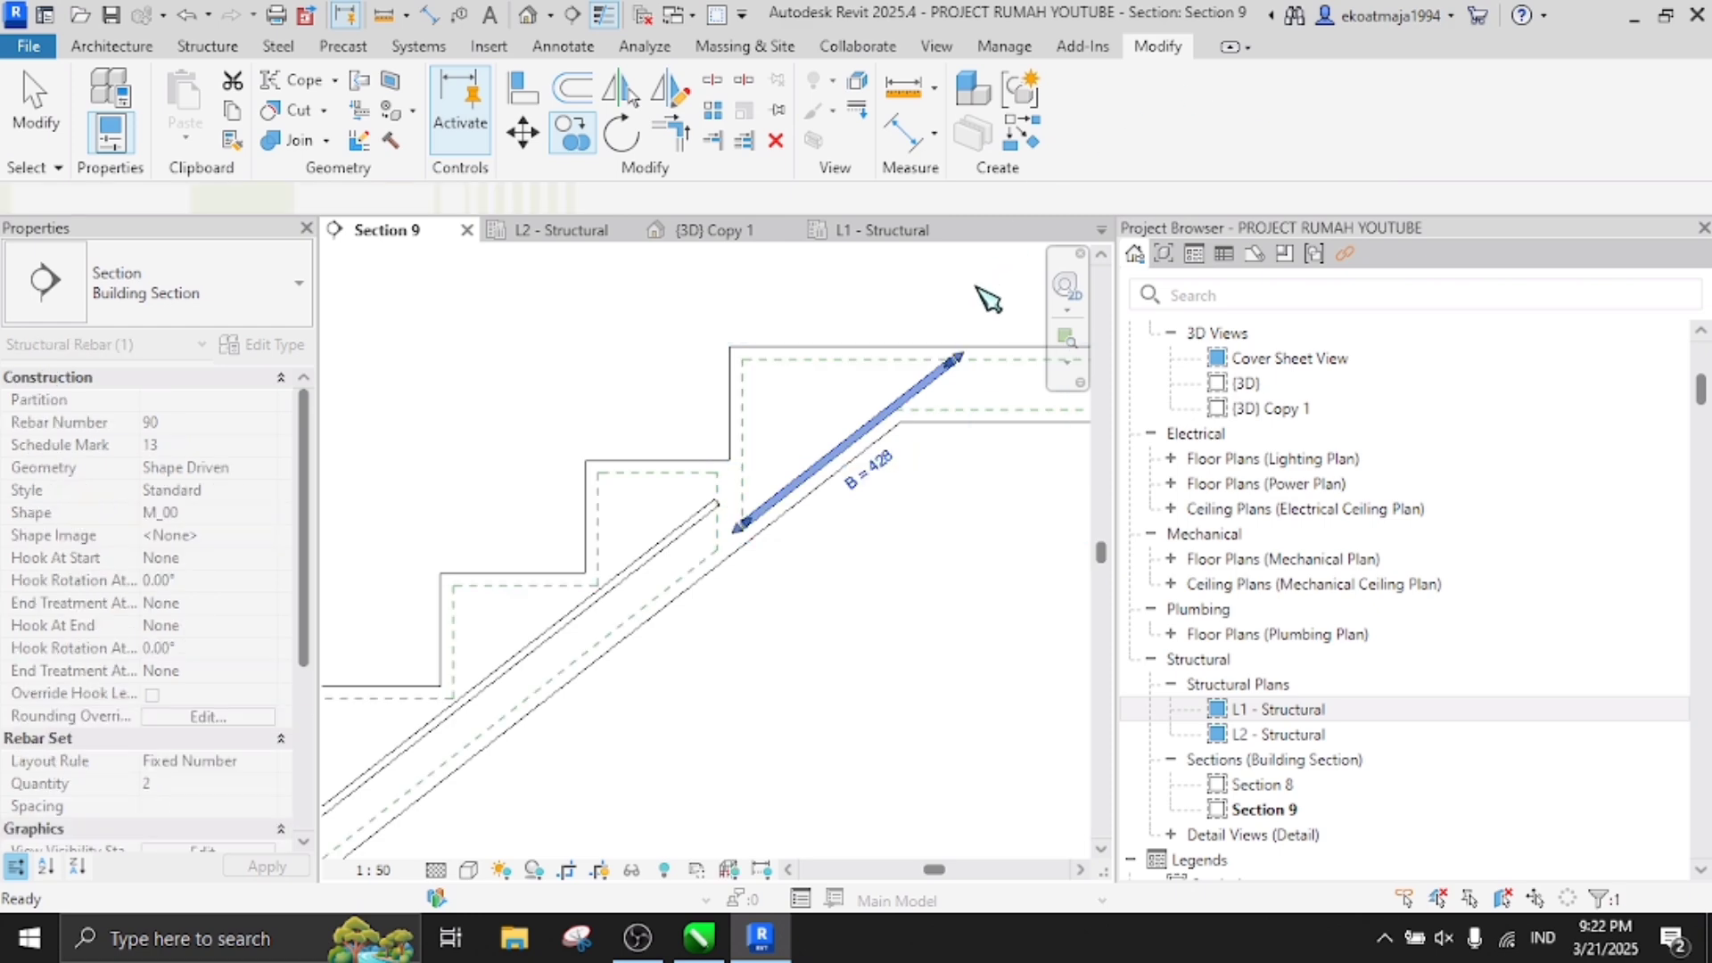
key("Escape")
Place another straight M_00 bar in the stair, along the underside of the flight
left_click(952, 344)
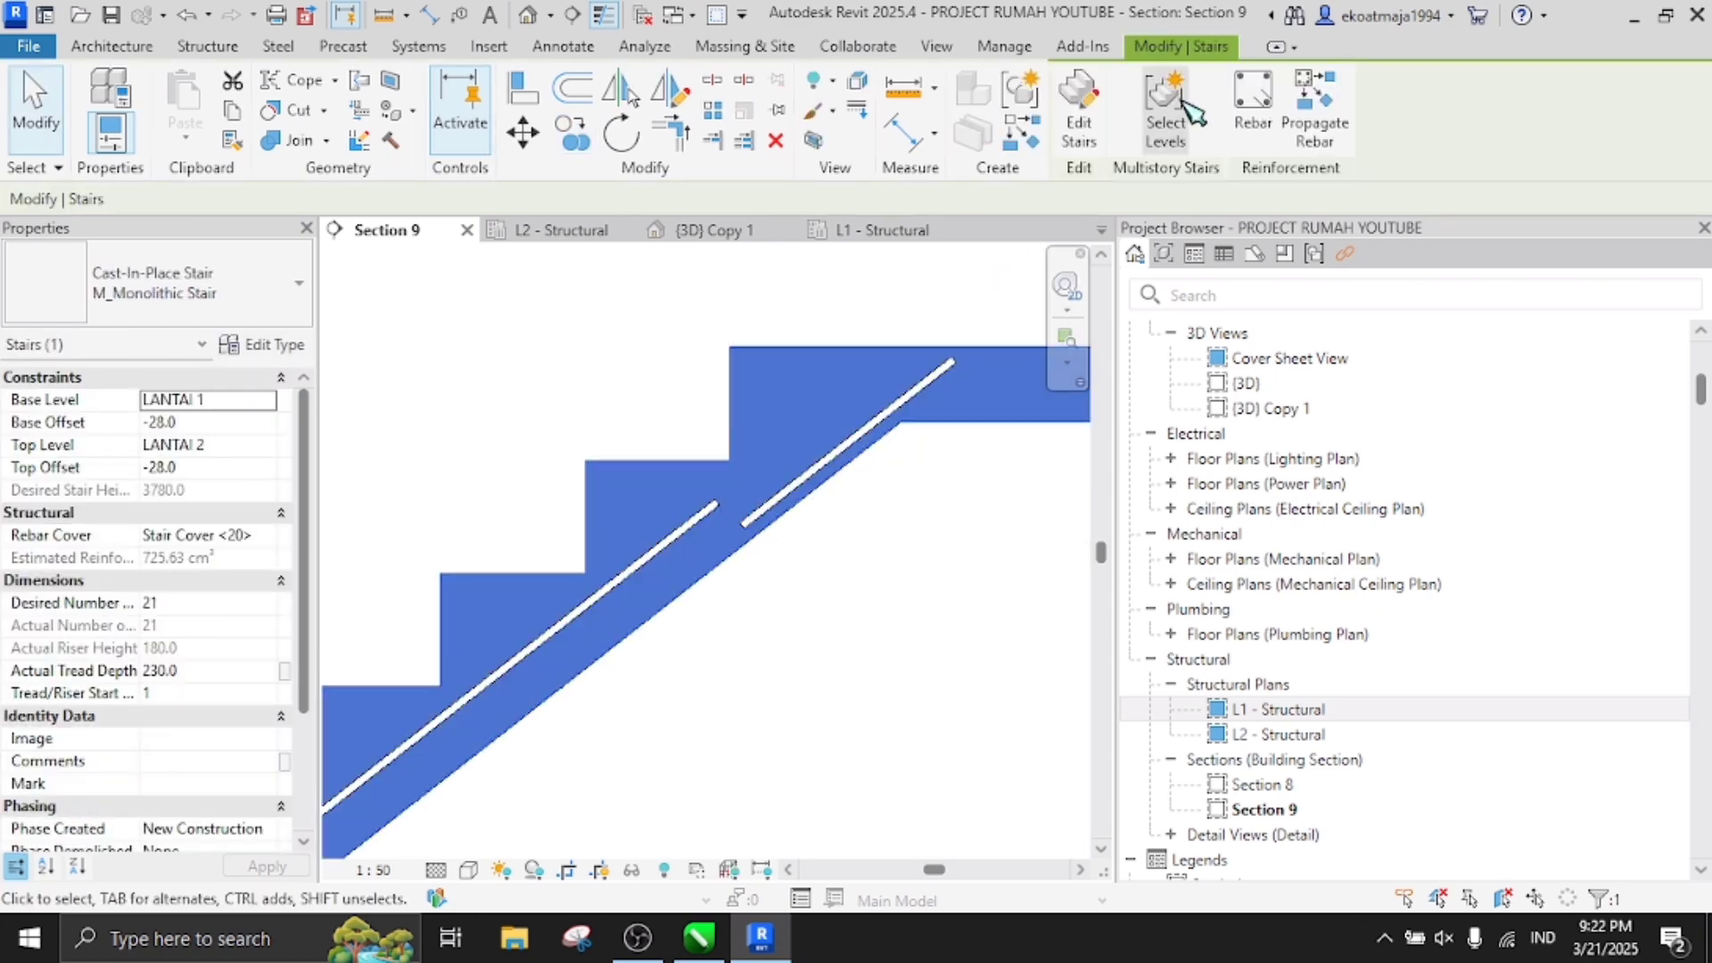
left_click(1263, 109)
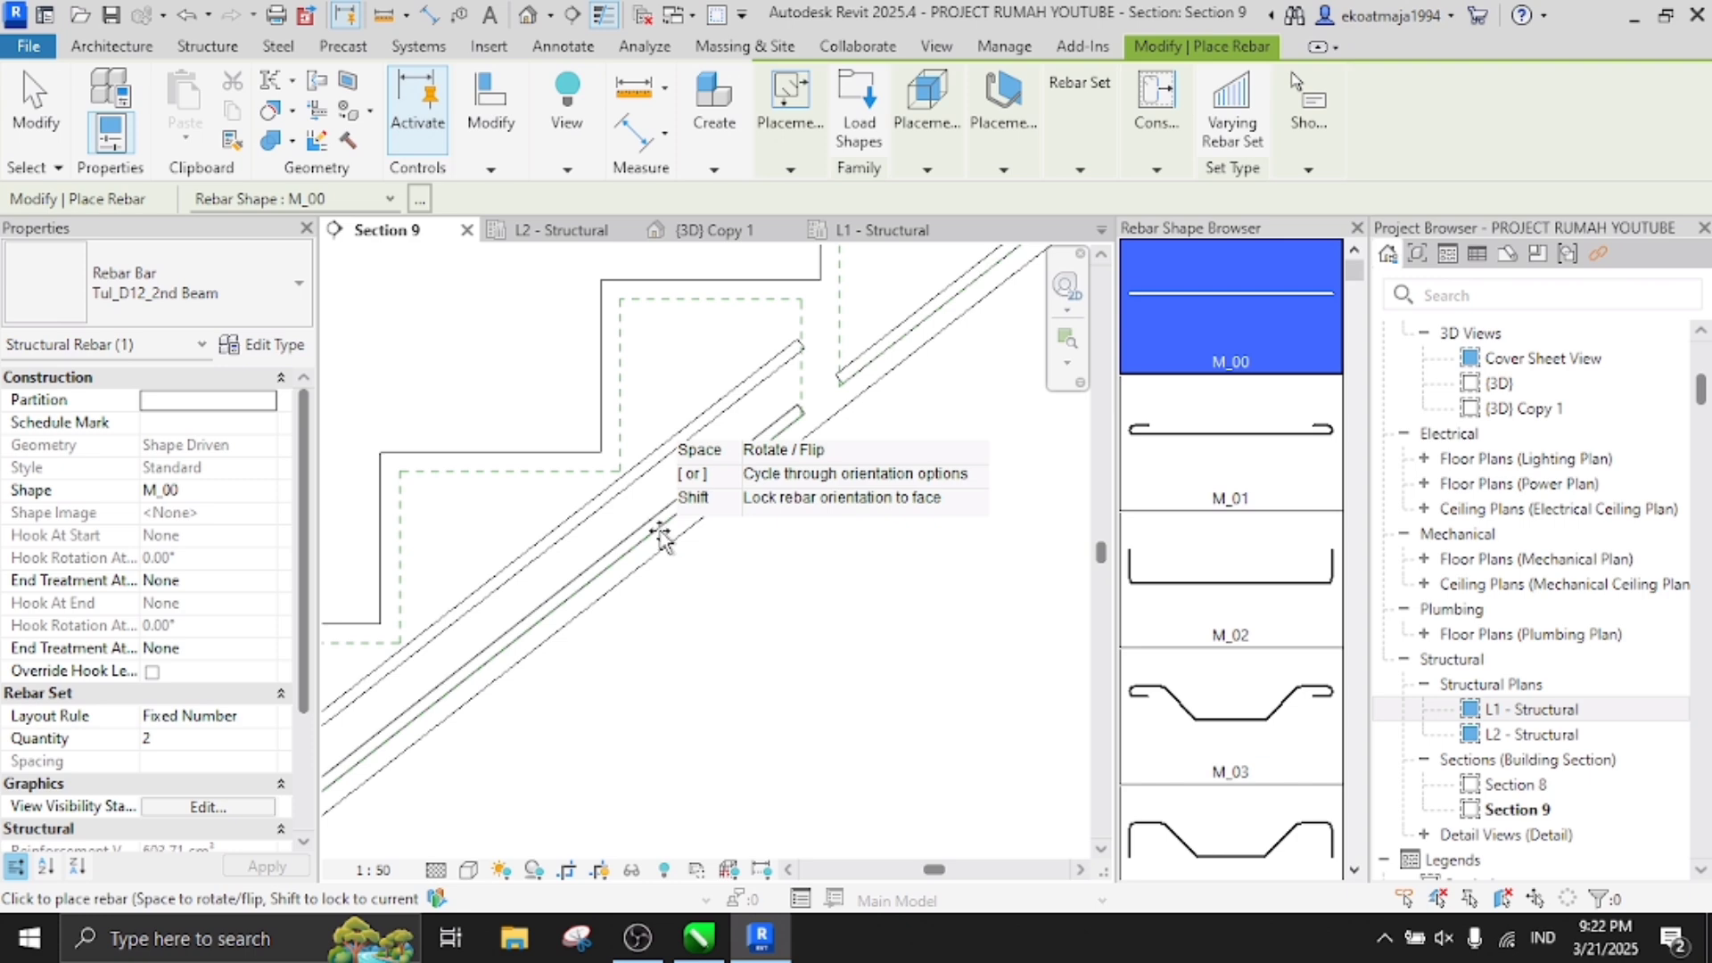
left_click(660, 535)
key("Escape")
scroll(882, 466, "down", 4)
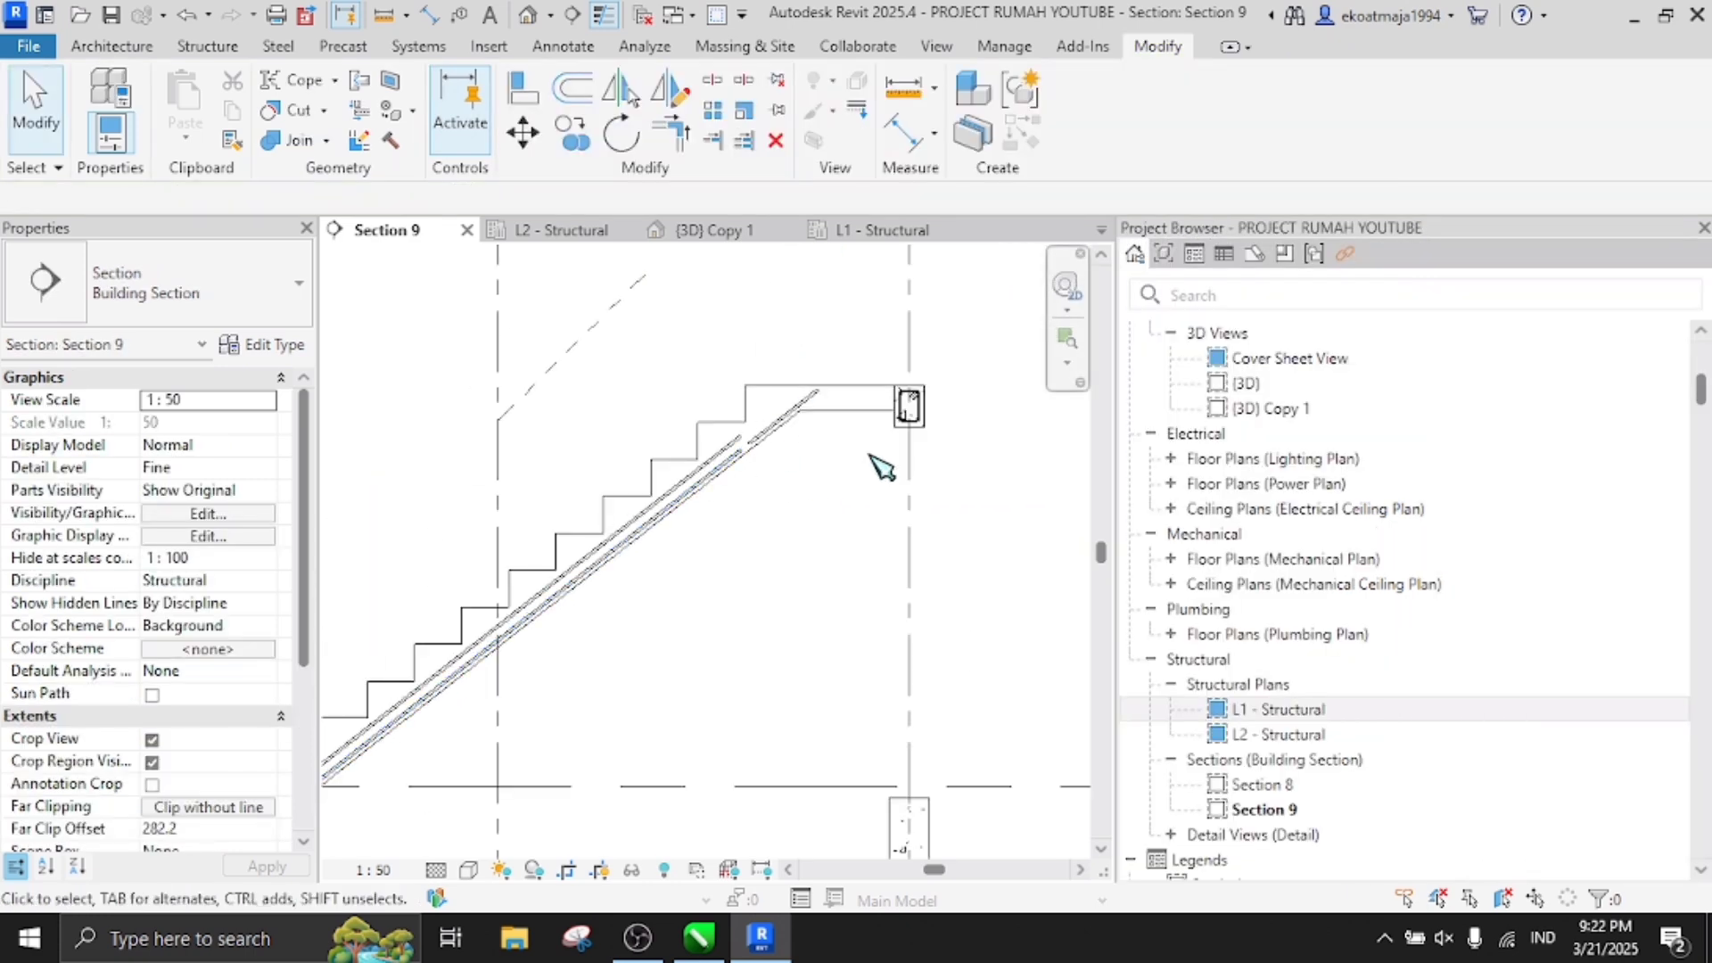
Open the sketch of the short straight bar at the upper landing bend for editing
scroll(881, 466, "up", 4)
scroll(631, 373, "up", 2)
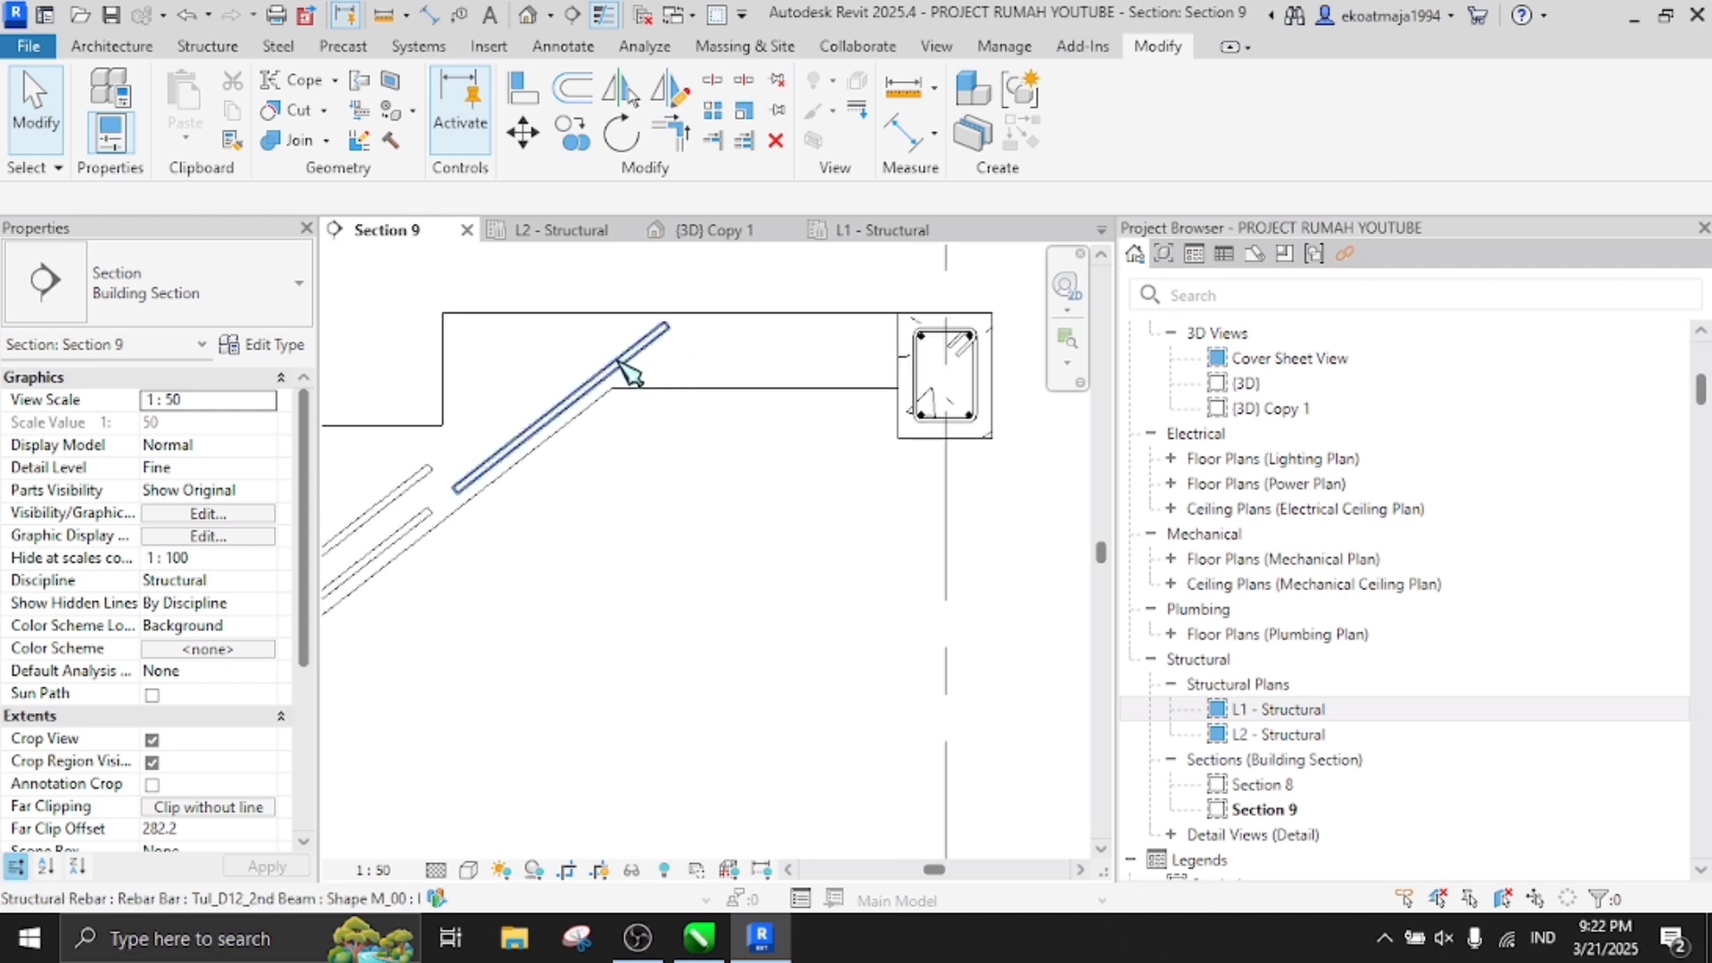
left_click(562, 408)
scroll(696, 331, "up", 2)
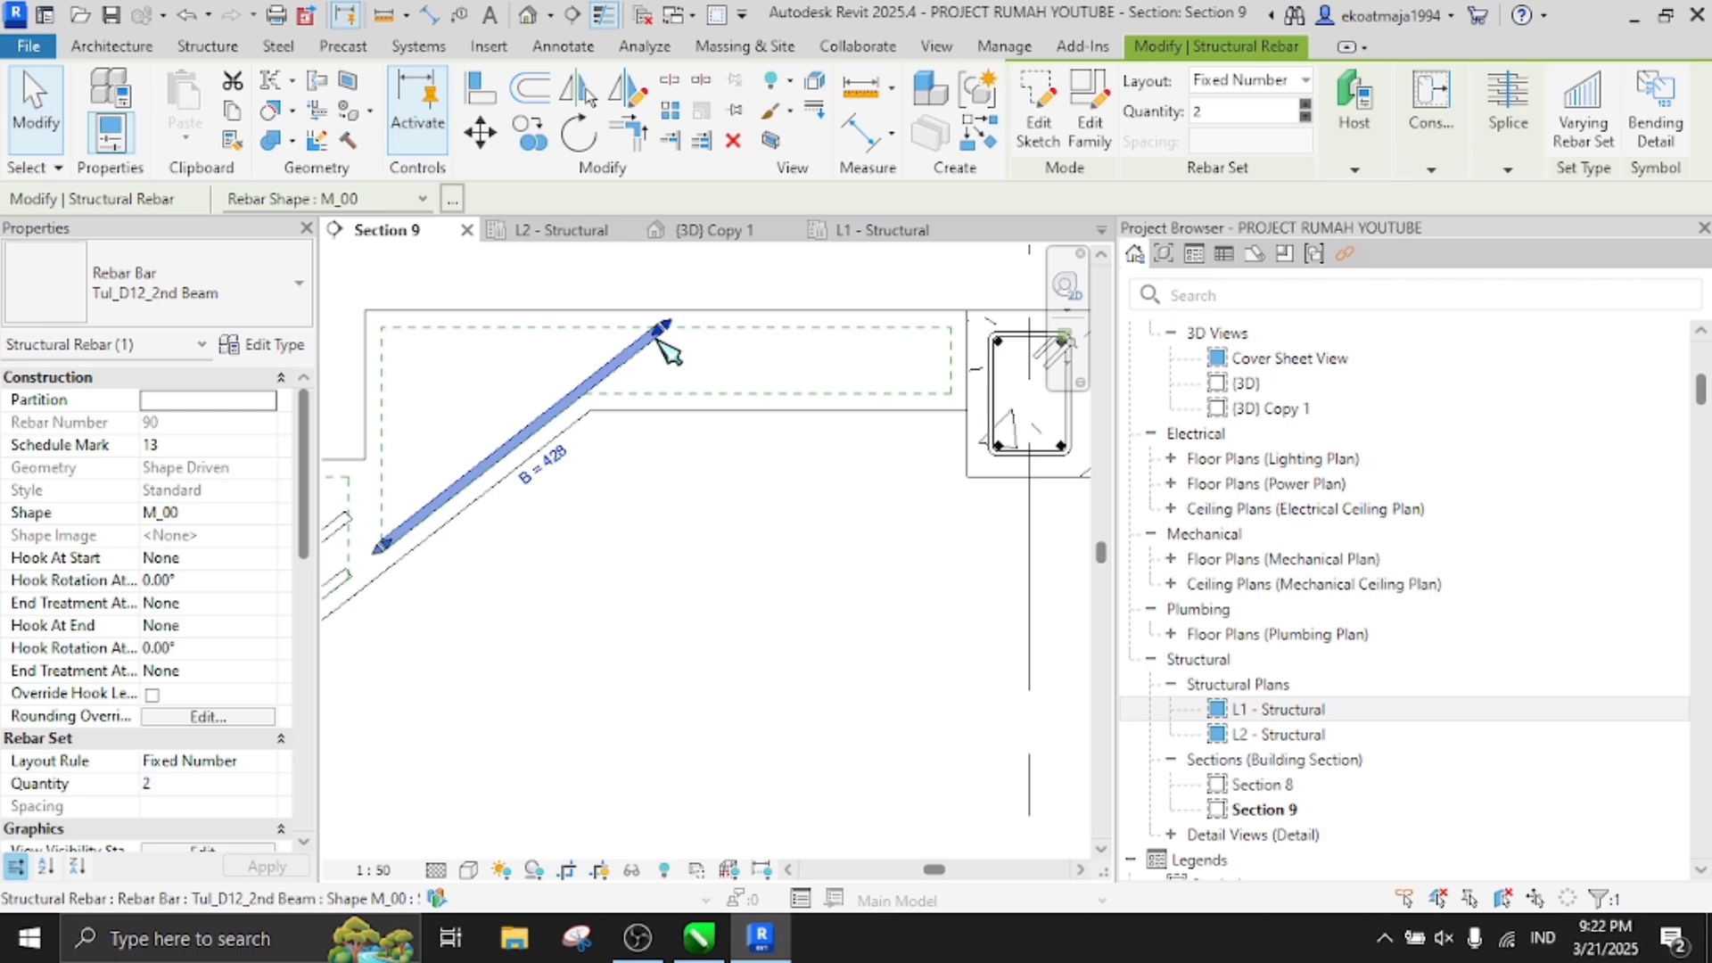
scroll(659, 340, "down", 2)
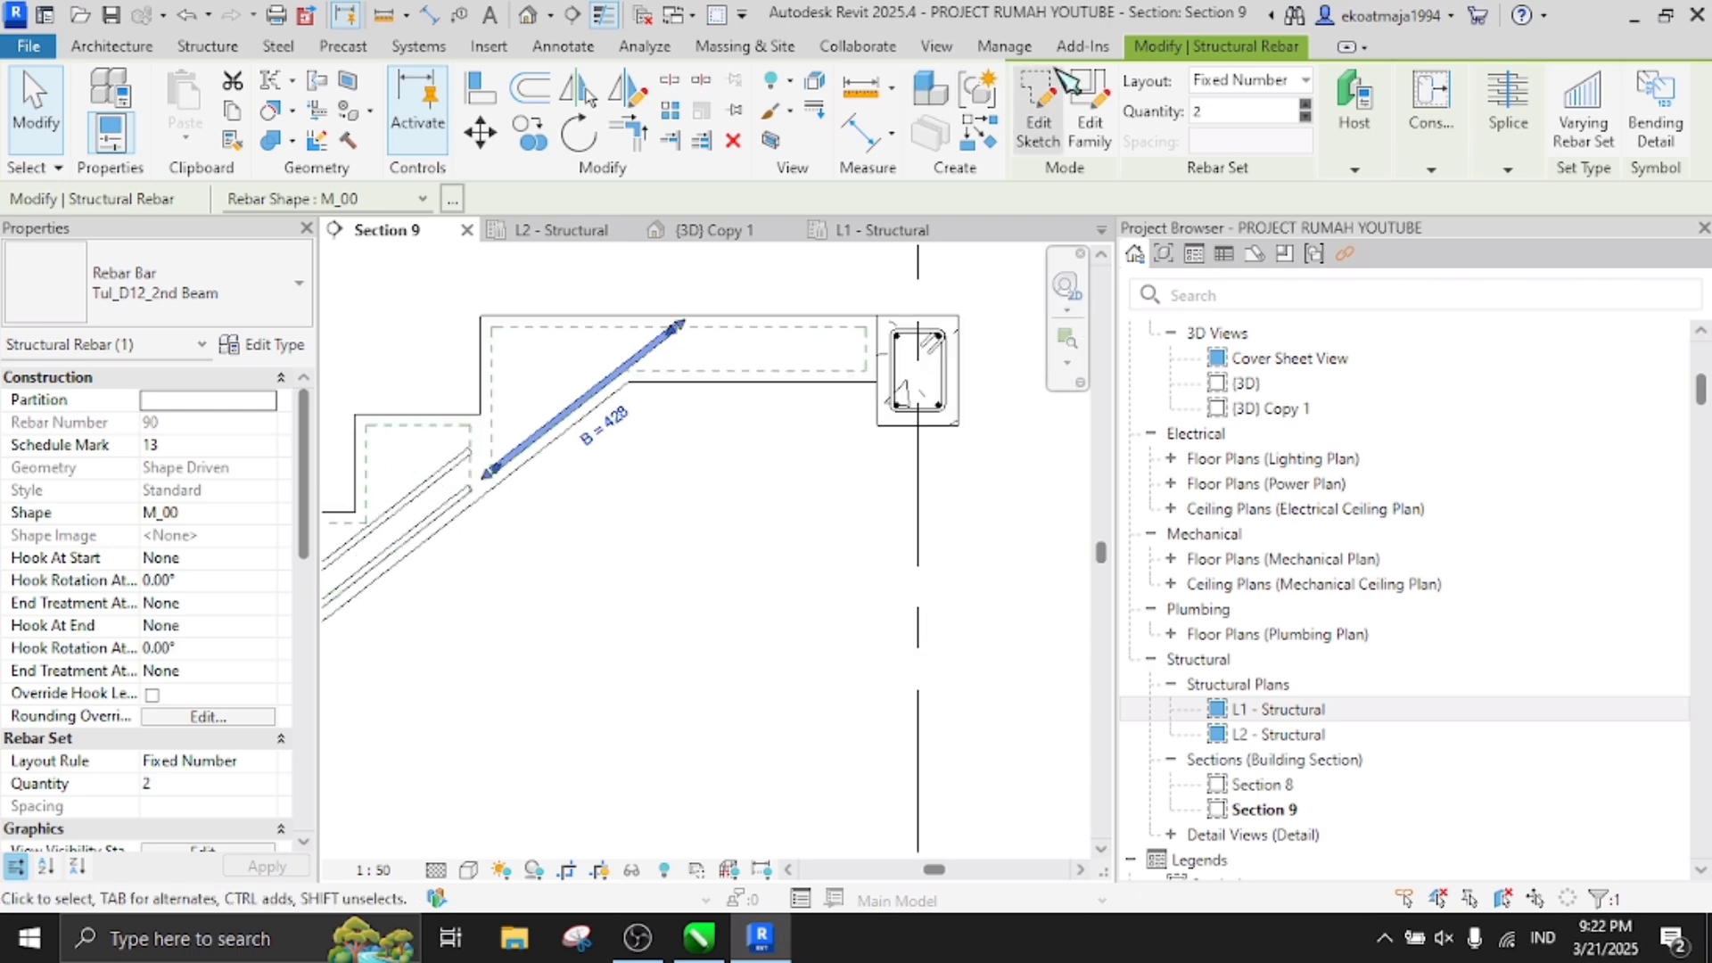
left_click(1038, 111)
scroll(660, 379, "up", 2)
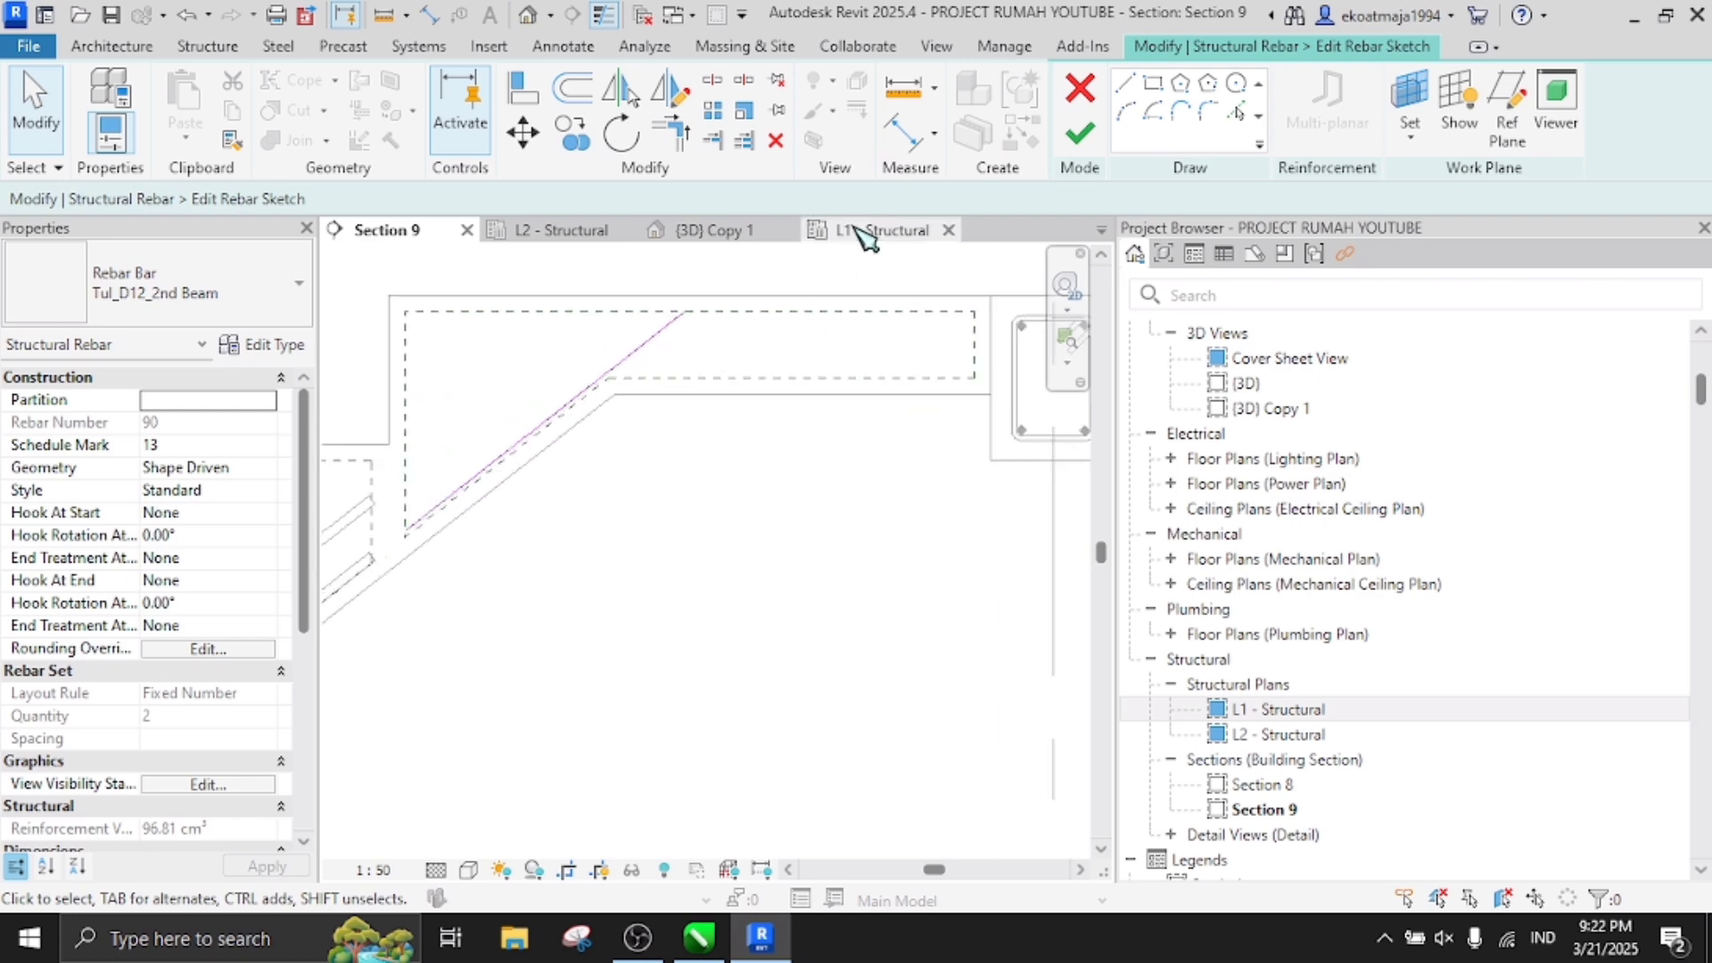
Sketch a horizontal line about 440 mm long along the landing's lower cover line, starting at the bend
left_click(1122, 85)
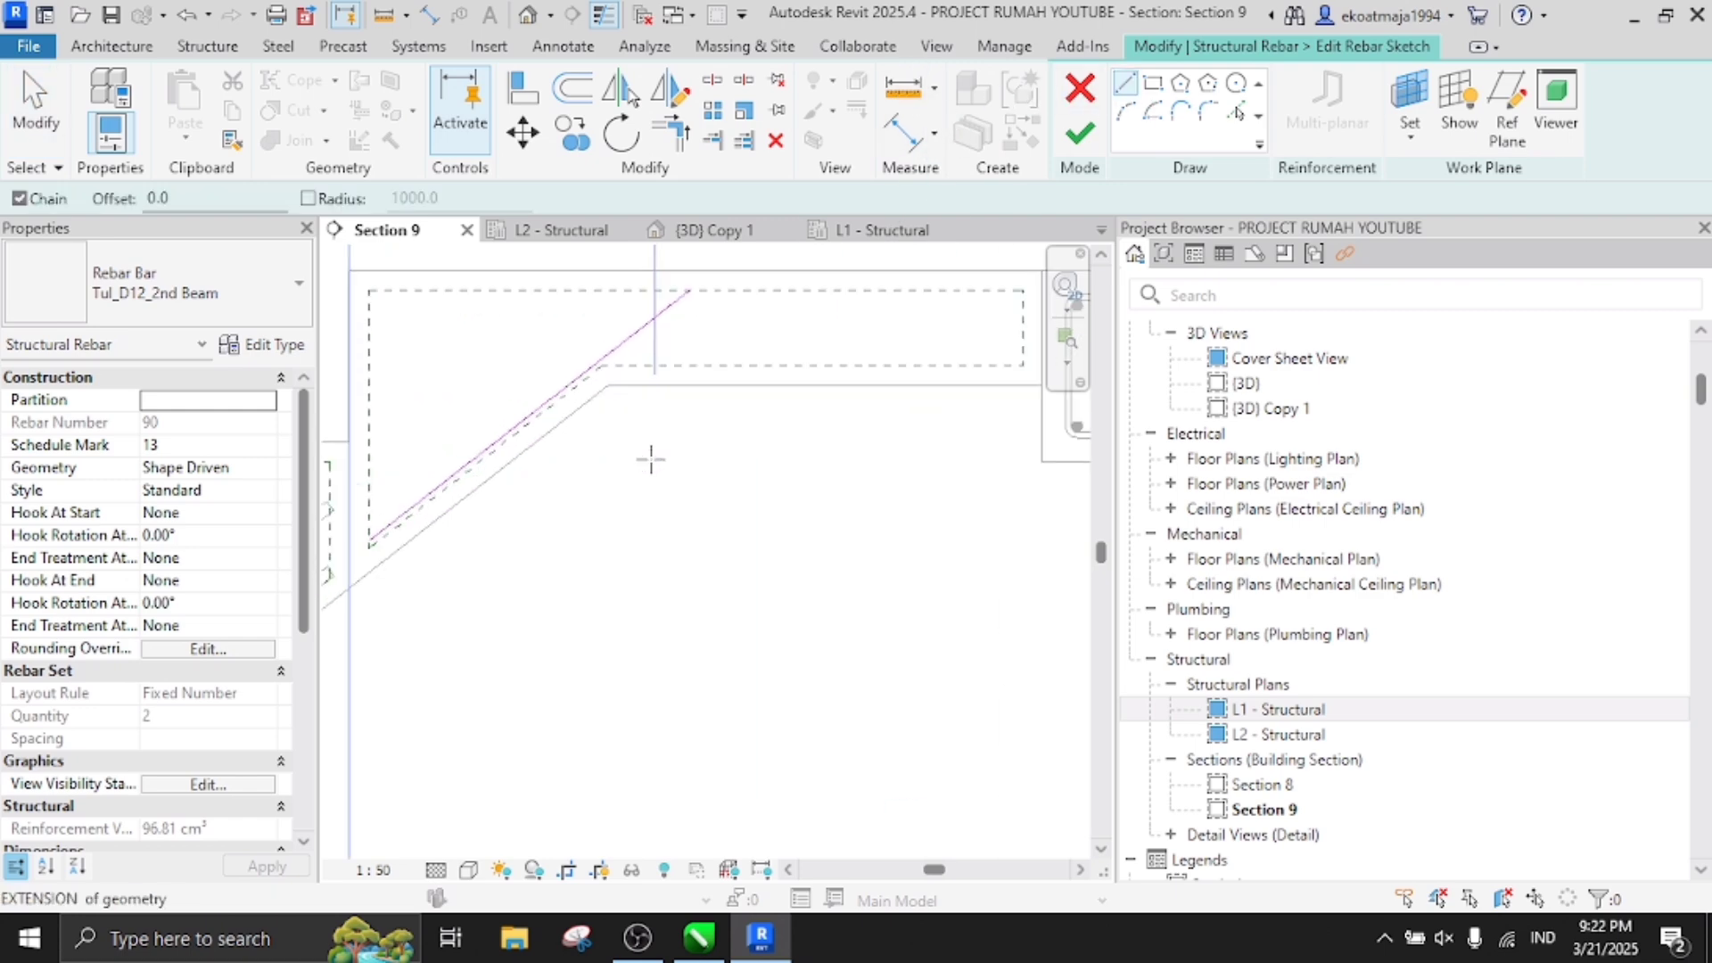
scroll(649, 454, "up", 1)
left_click(602, 365)
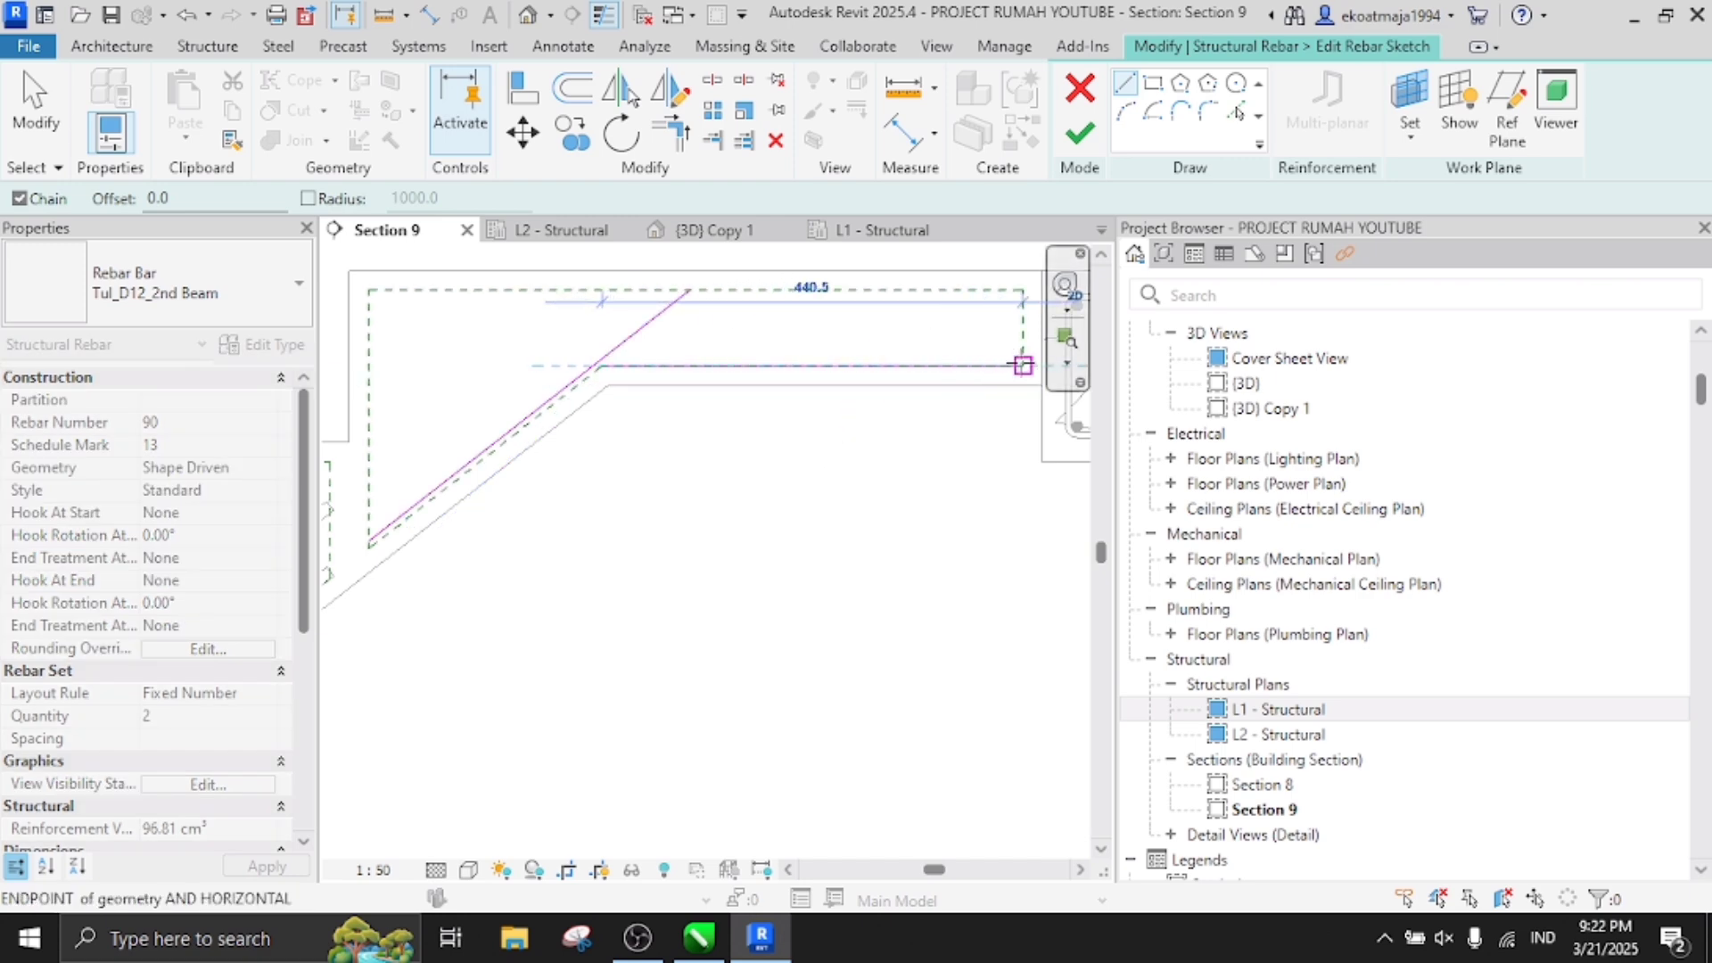
left_click(1023, 365)
scroll(684, 392, "down", 3)
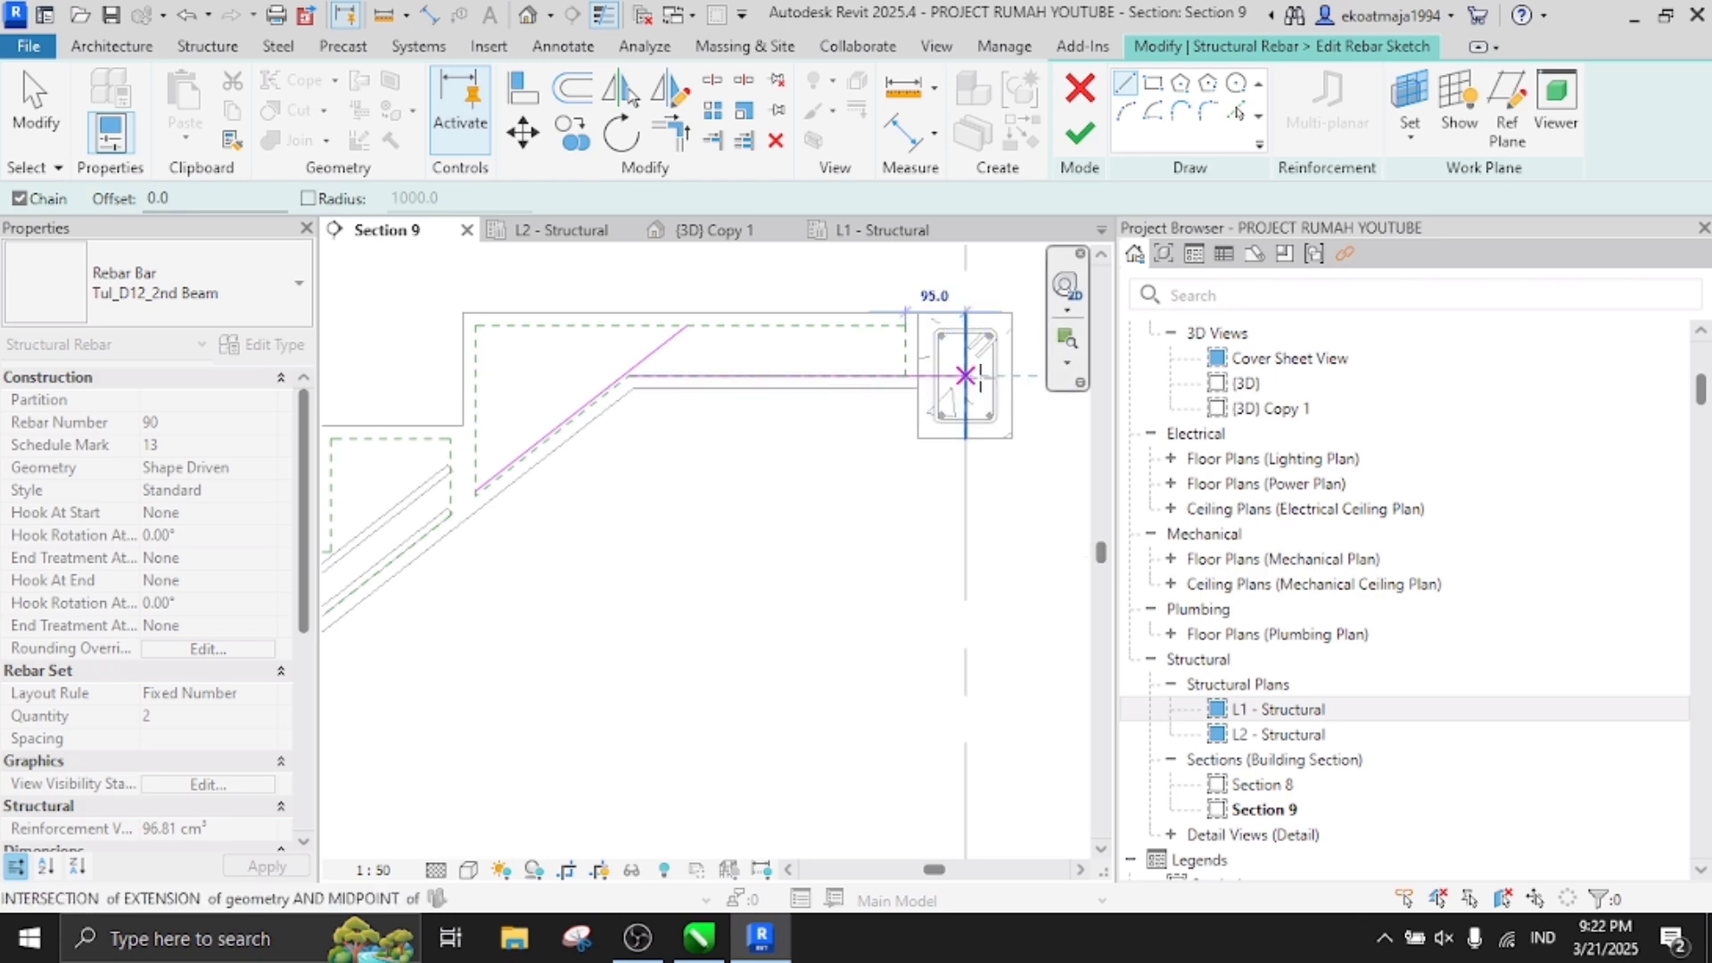
scroll(978, 375, "up", 4)
key("Escape")
Sketch a 50 mm hook line at 135° inside the upper beam, starting on its centre line level with the landing line
scroll(976, 367, "up", 1)
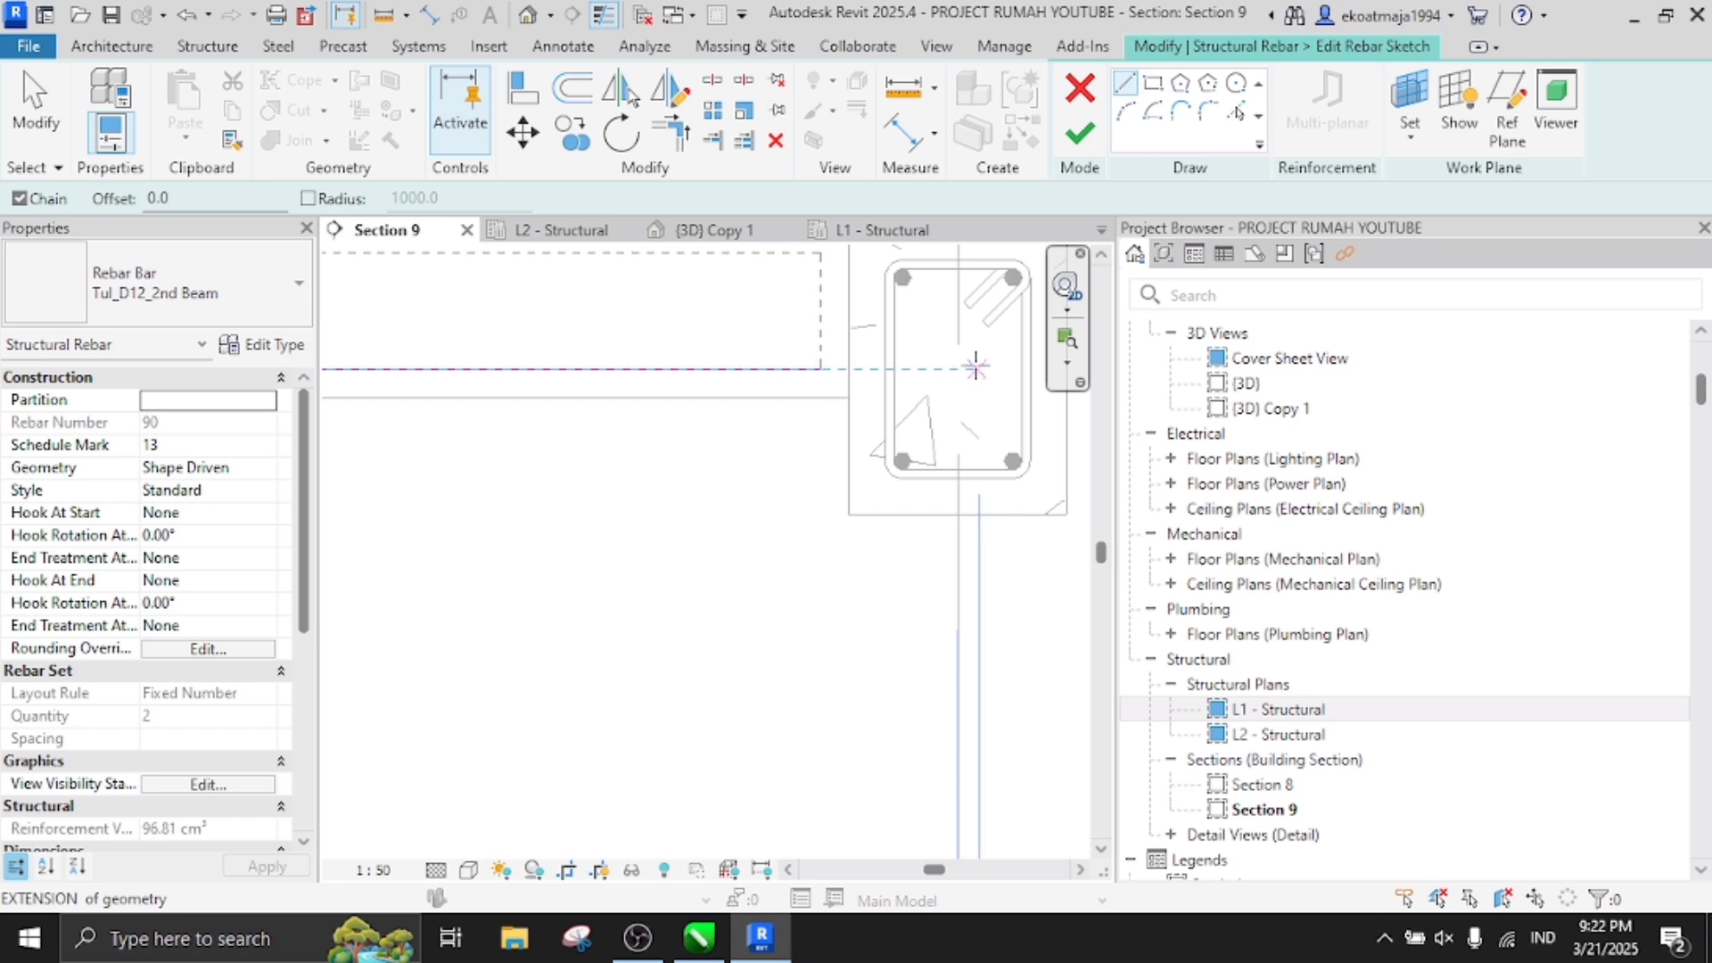
left_click(970, 367)
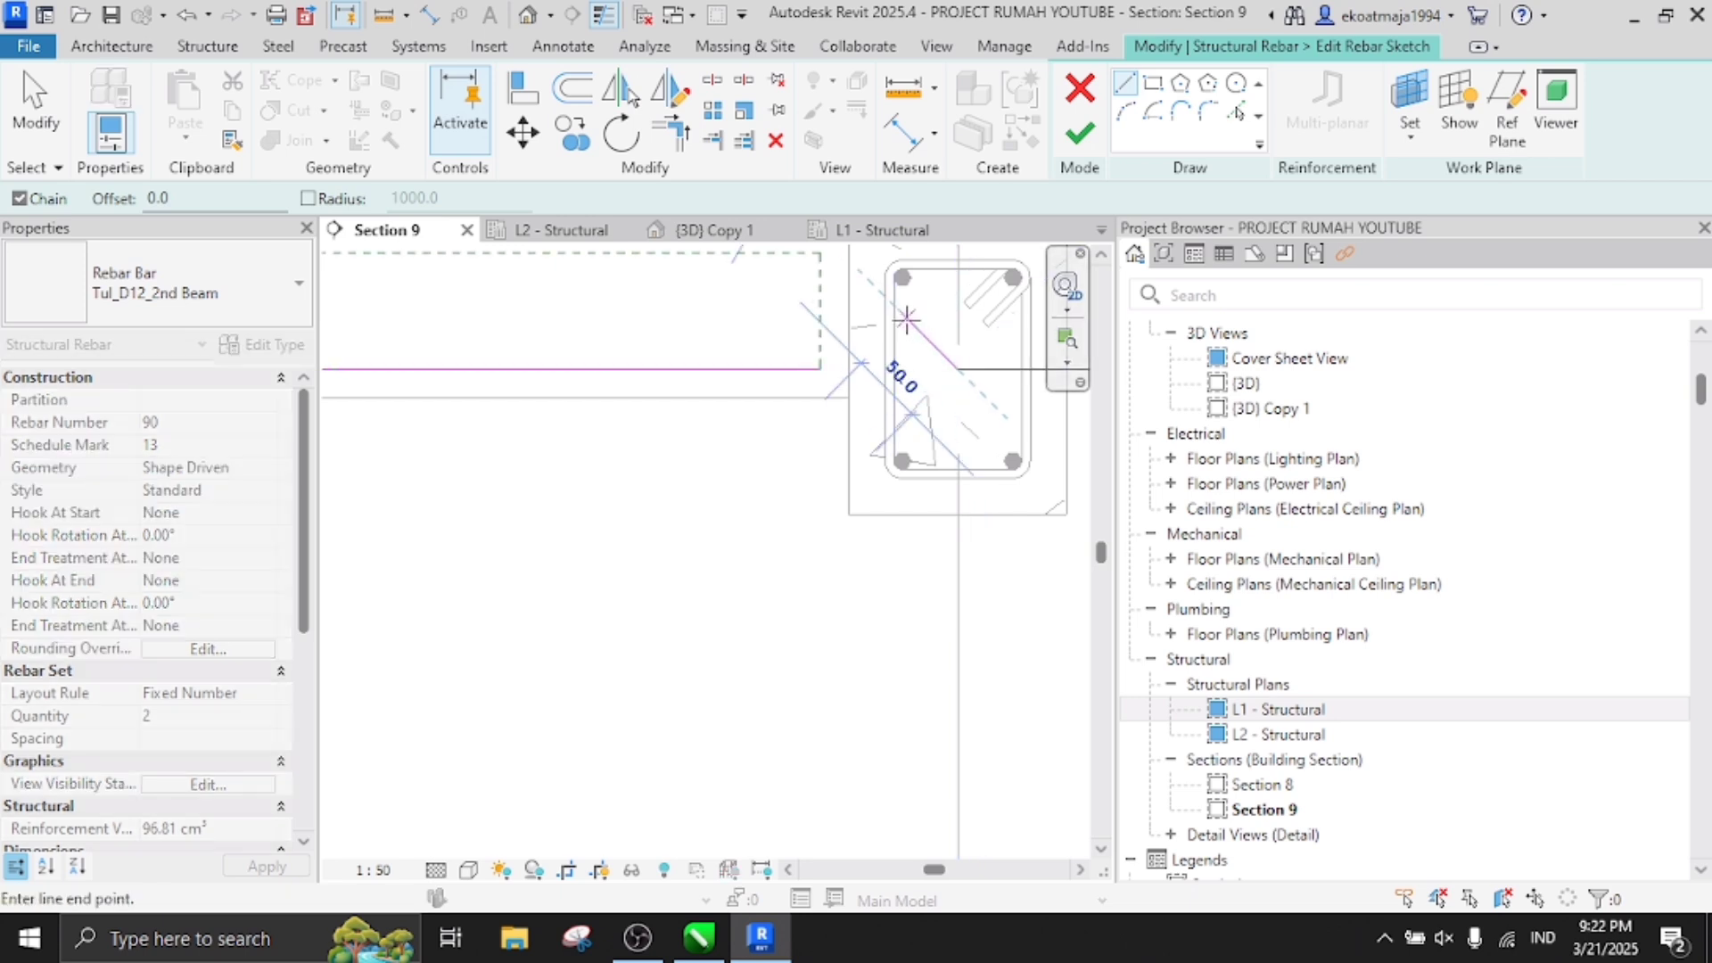
scroll(906, 317, "down", 4)
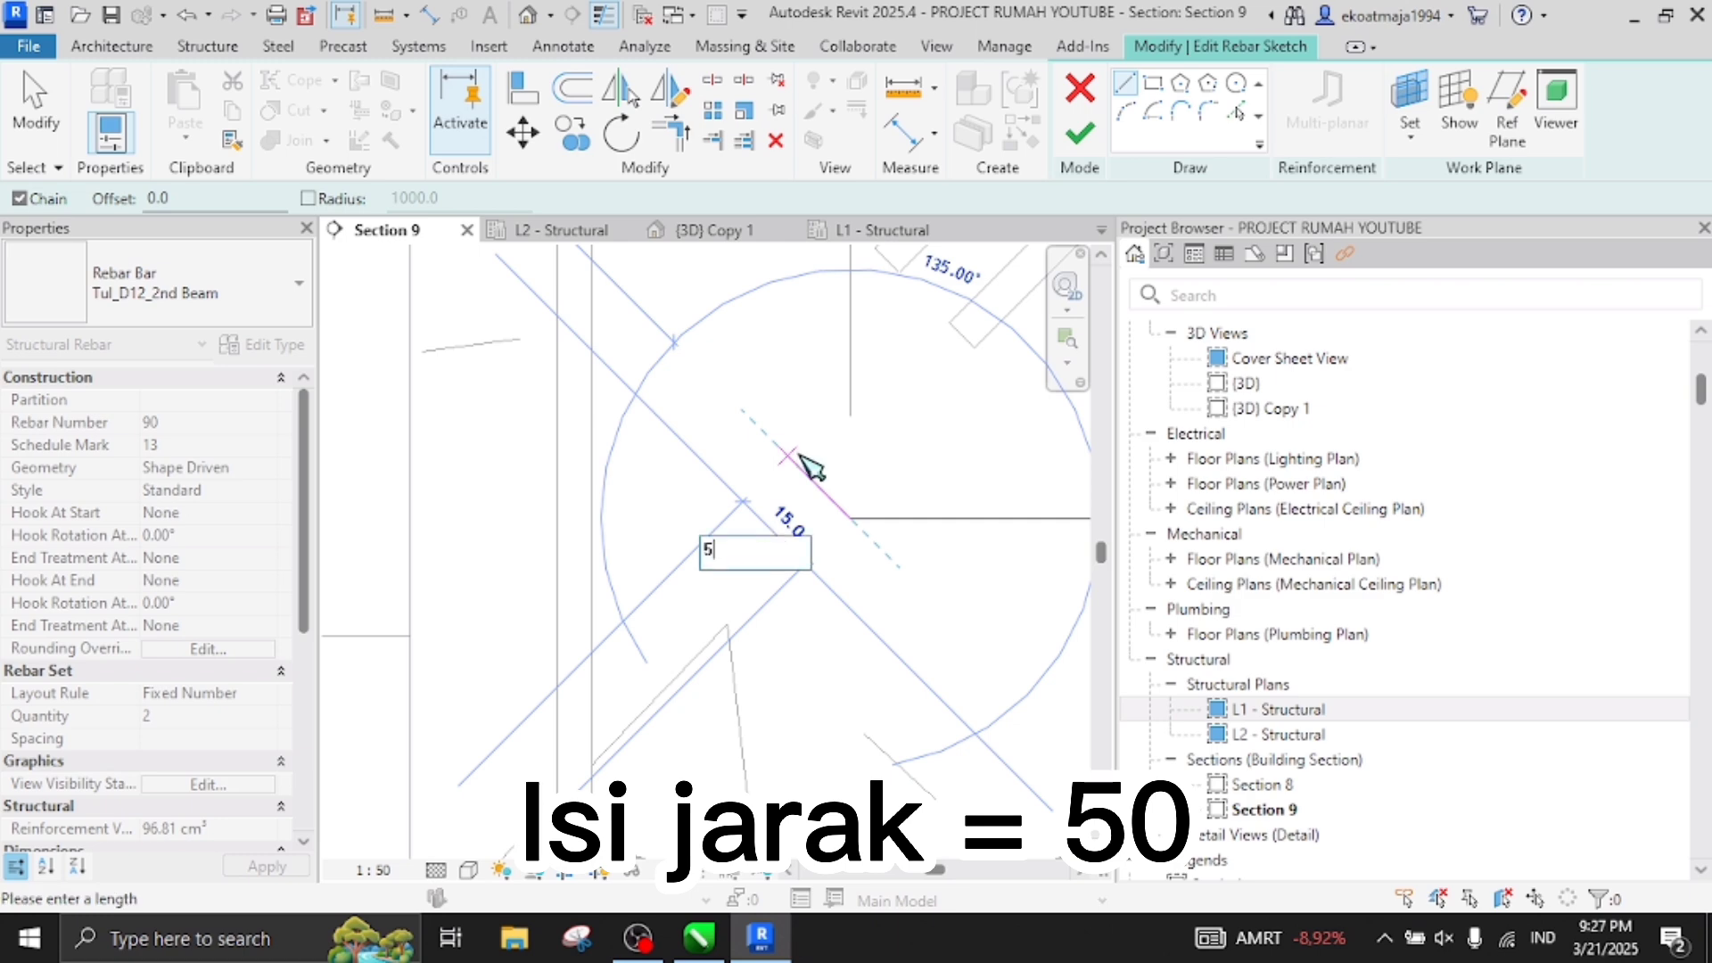
key("Return")
key("Escape")
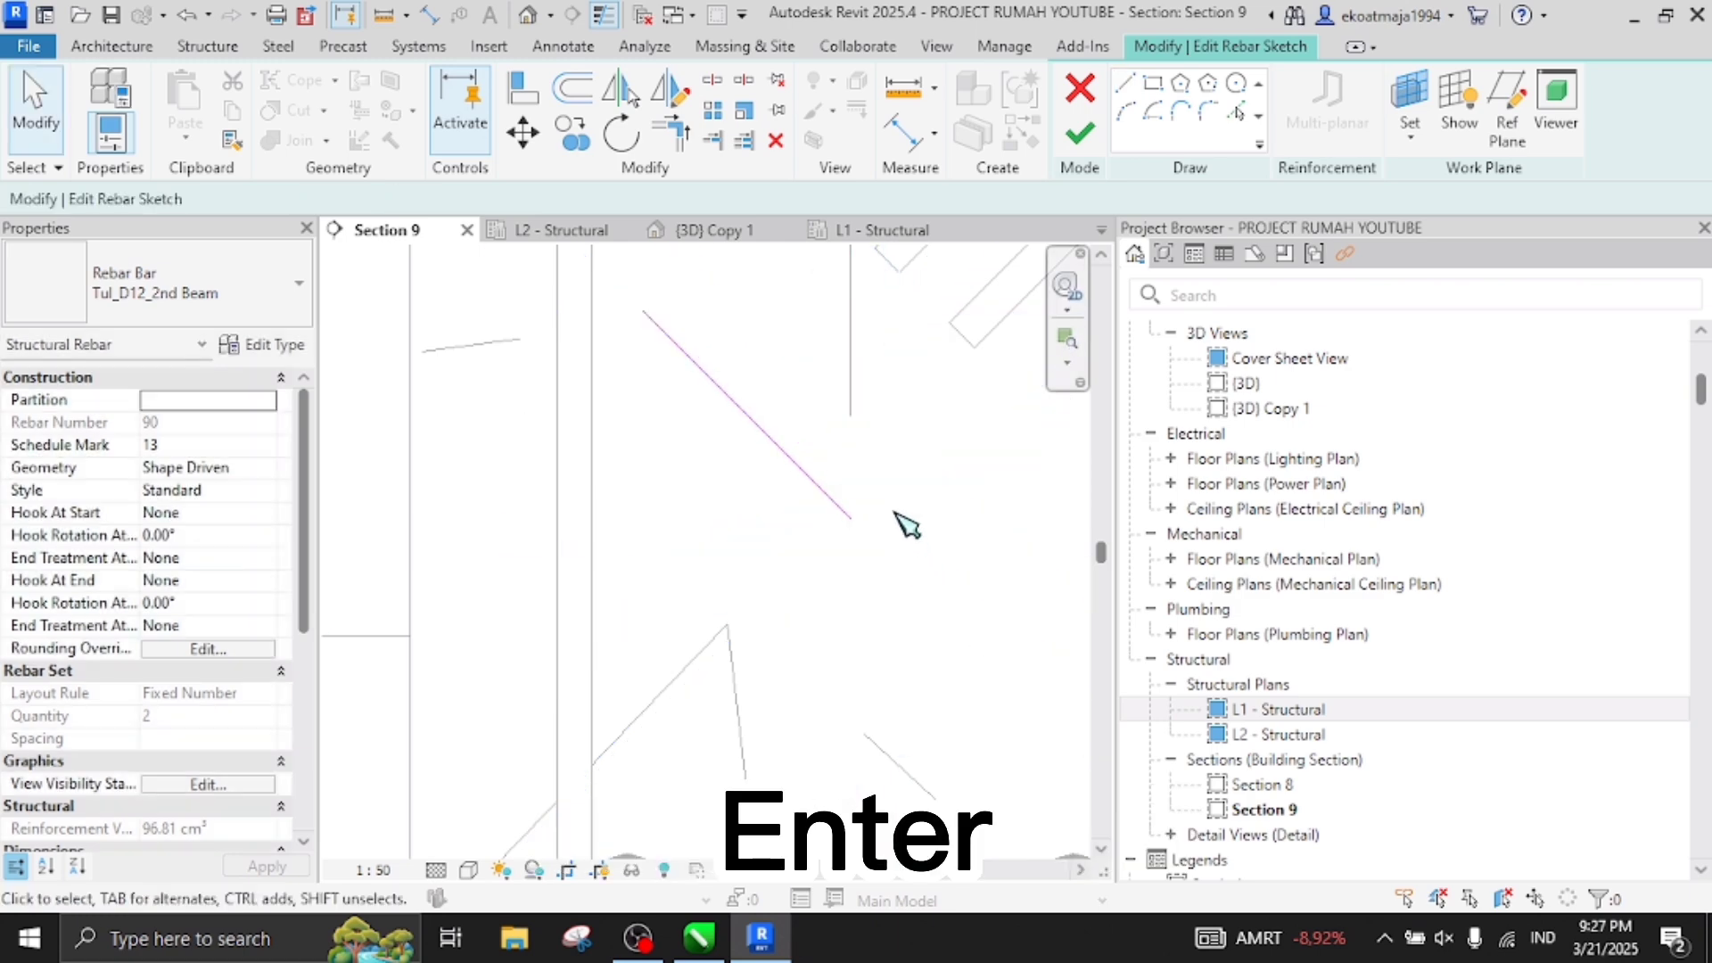
Join the horizontal landing line and the hook line in the upper beam into a corner with Trim/Extend
scroll(906, 524, "down", 3)
scroll(906, 524, "down", 2)
key("t")
key("r")
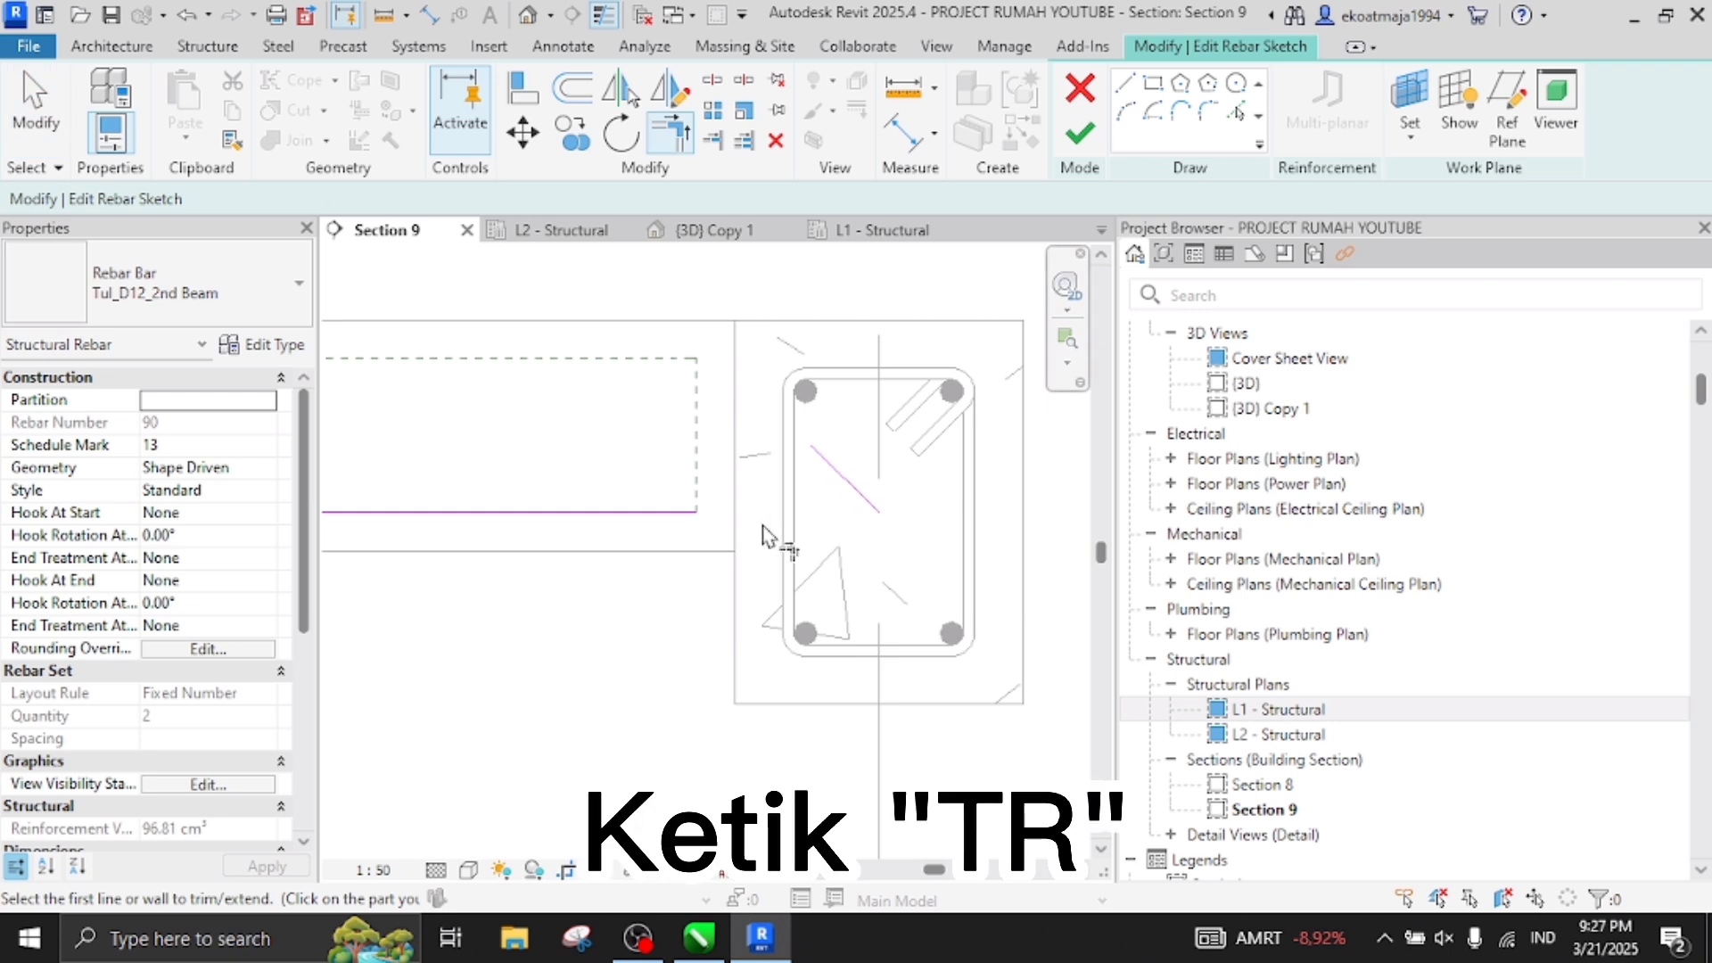
left_click(663, 516)
left_click(862, 494)
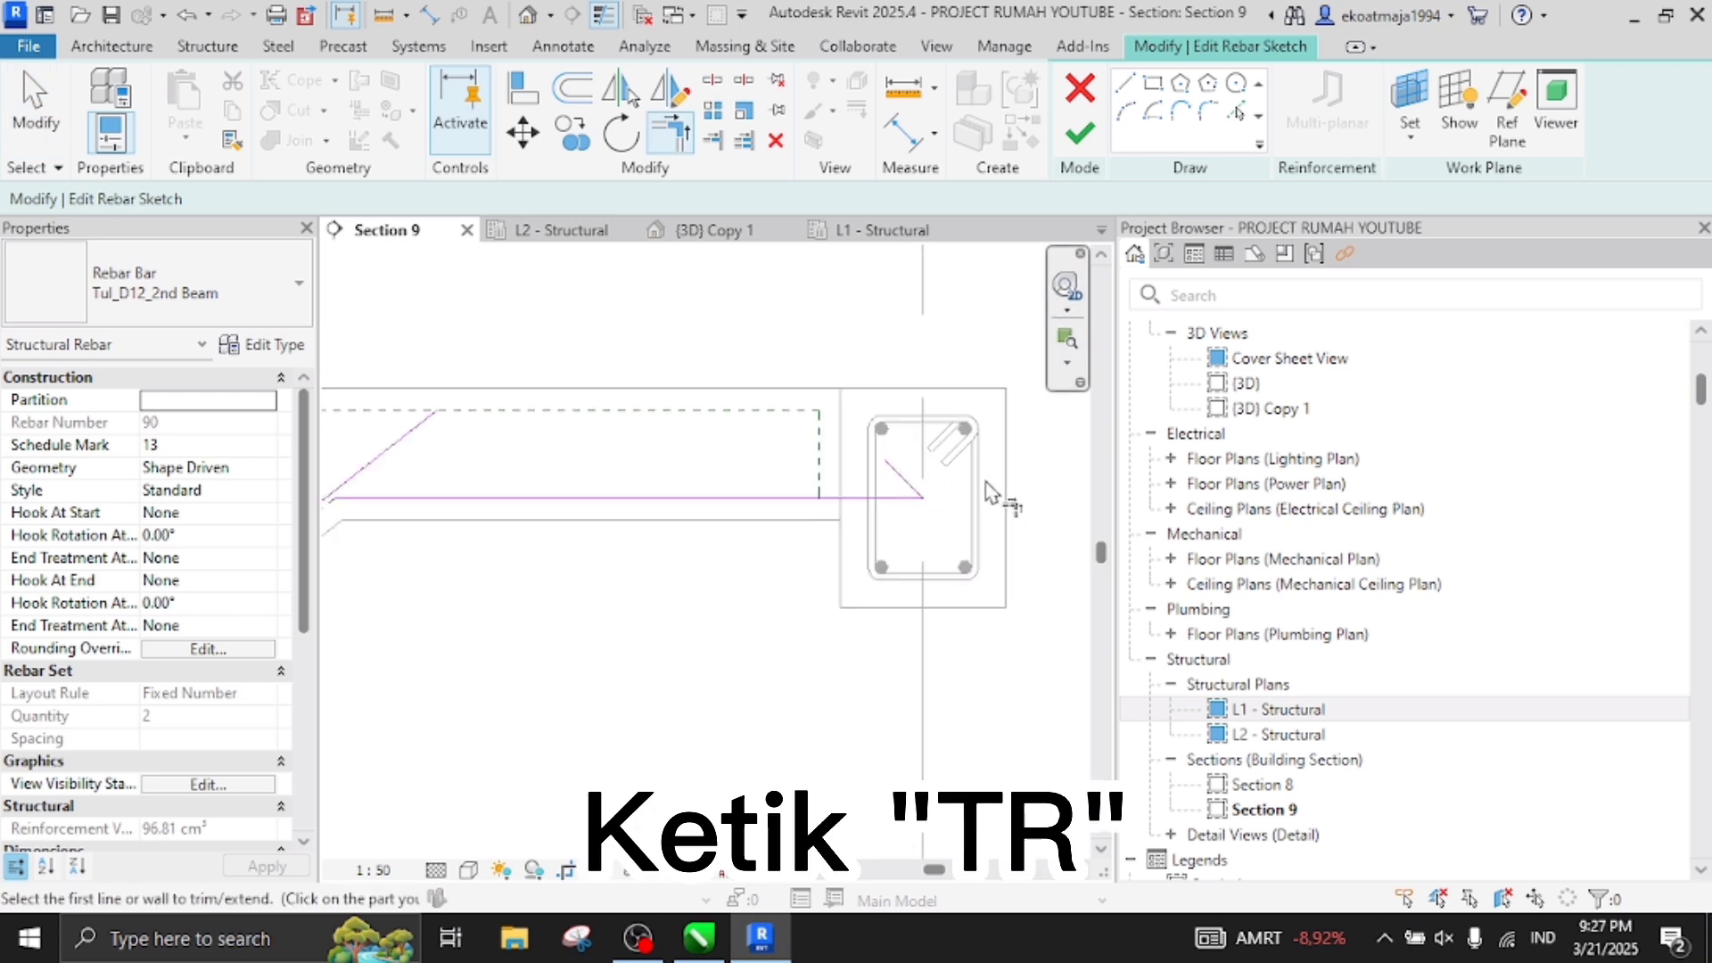
Trim the sloping line and the horizontal landing line to a corner at the landing bend
scroll(1001, 490, "down", 2)
scroll(738, 517, "up", 4)
left_click(738, 500)
scroll(740, 502, "up", 3)
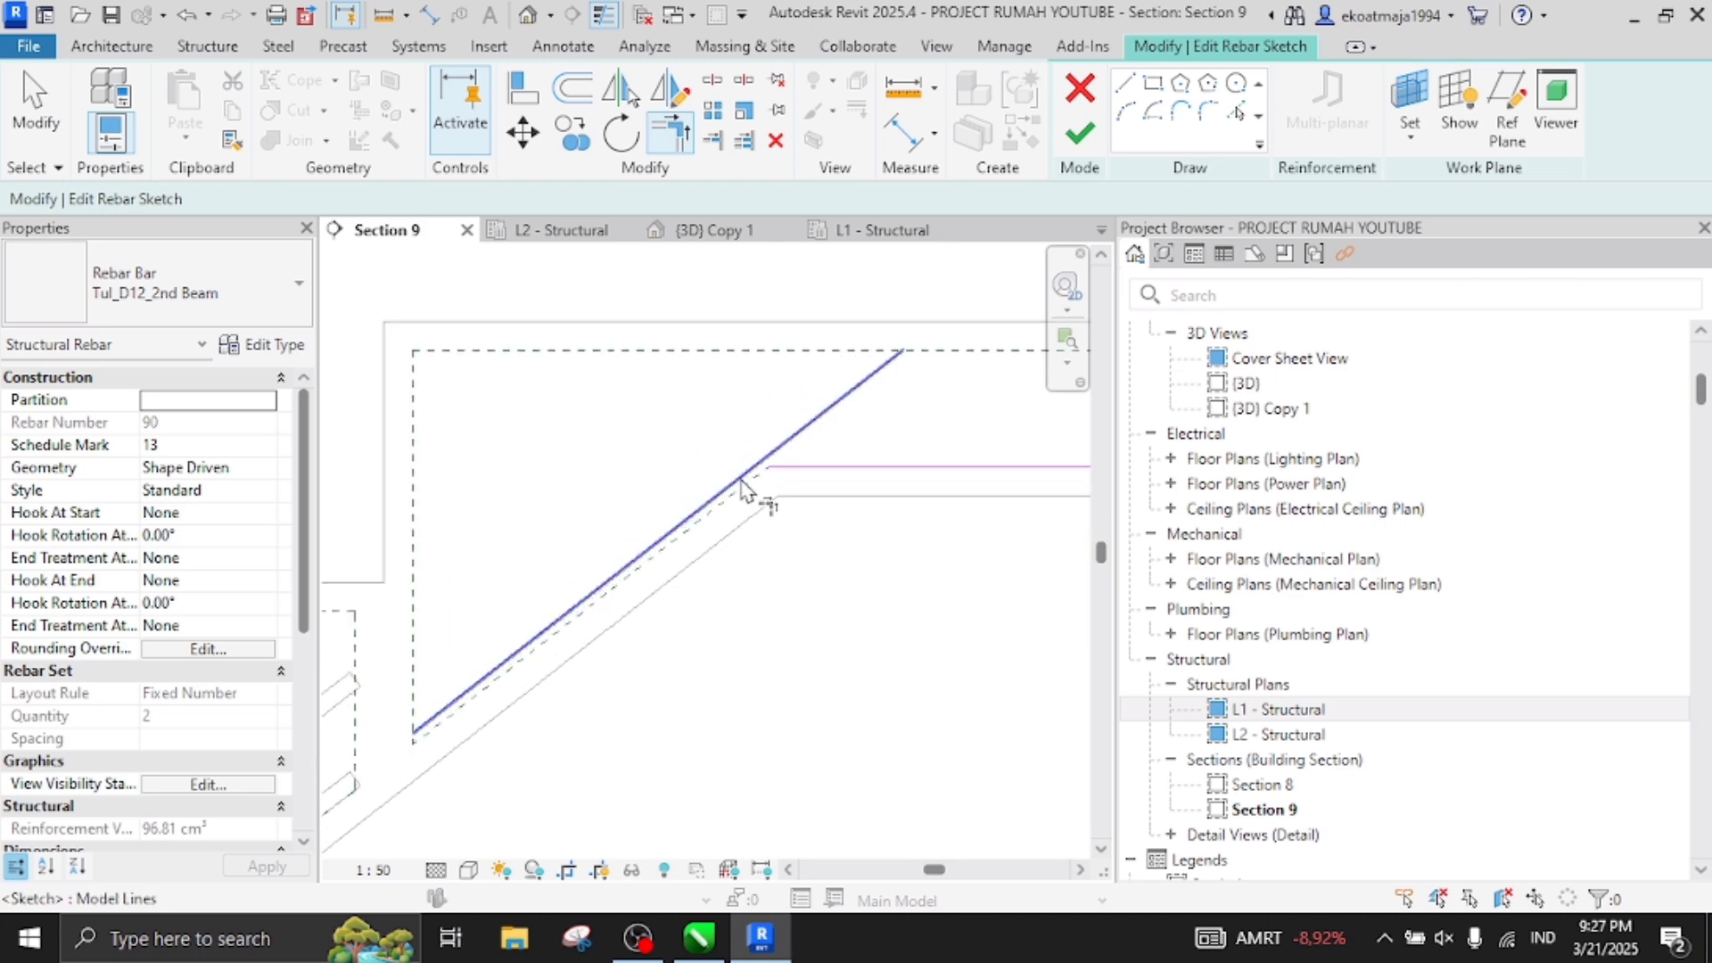
left_click(781, 496)
scroll(776, 495, "up", 2)
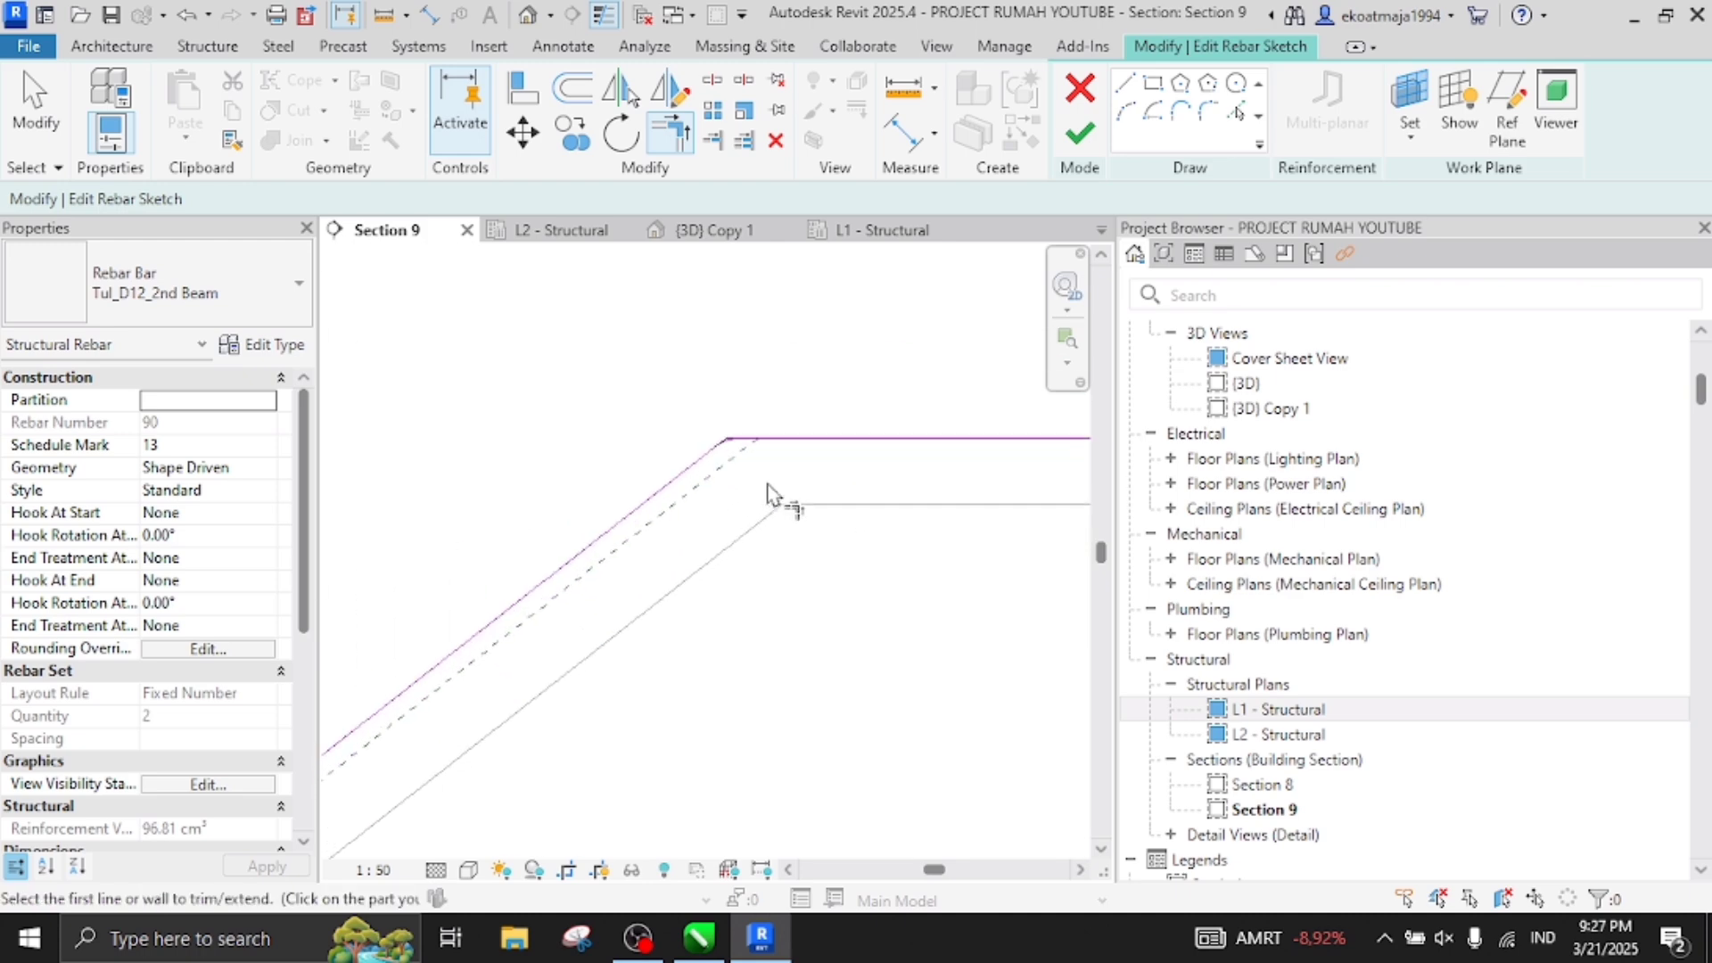
key("Escape")
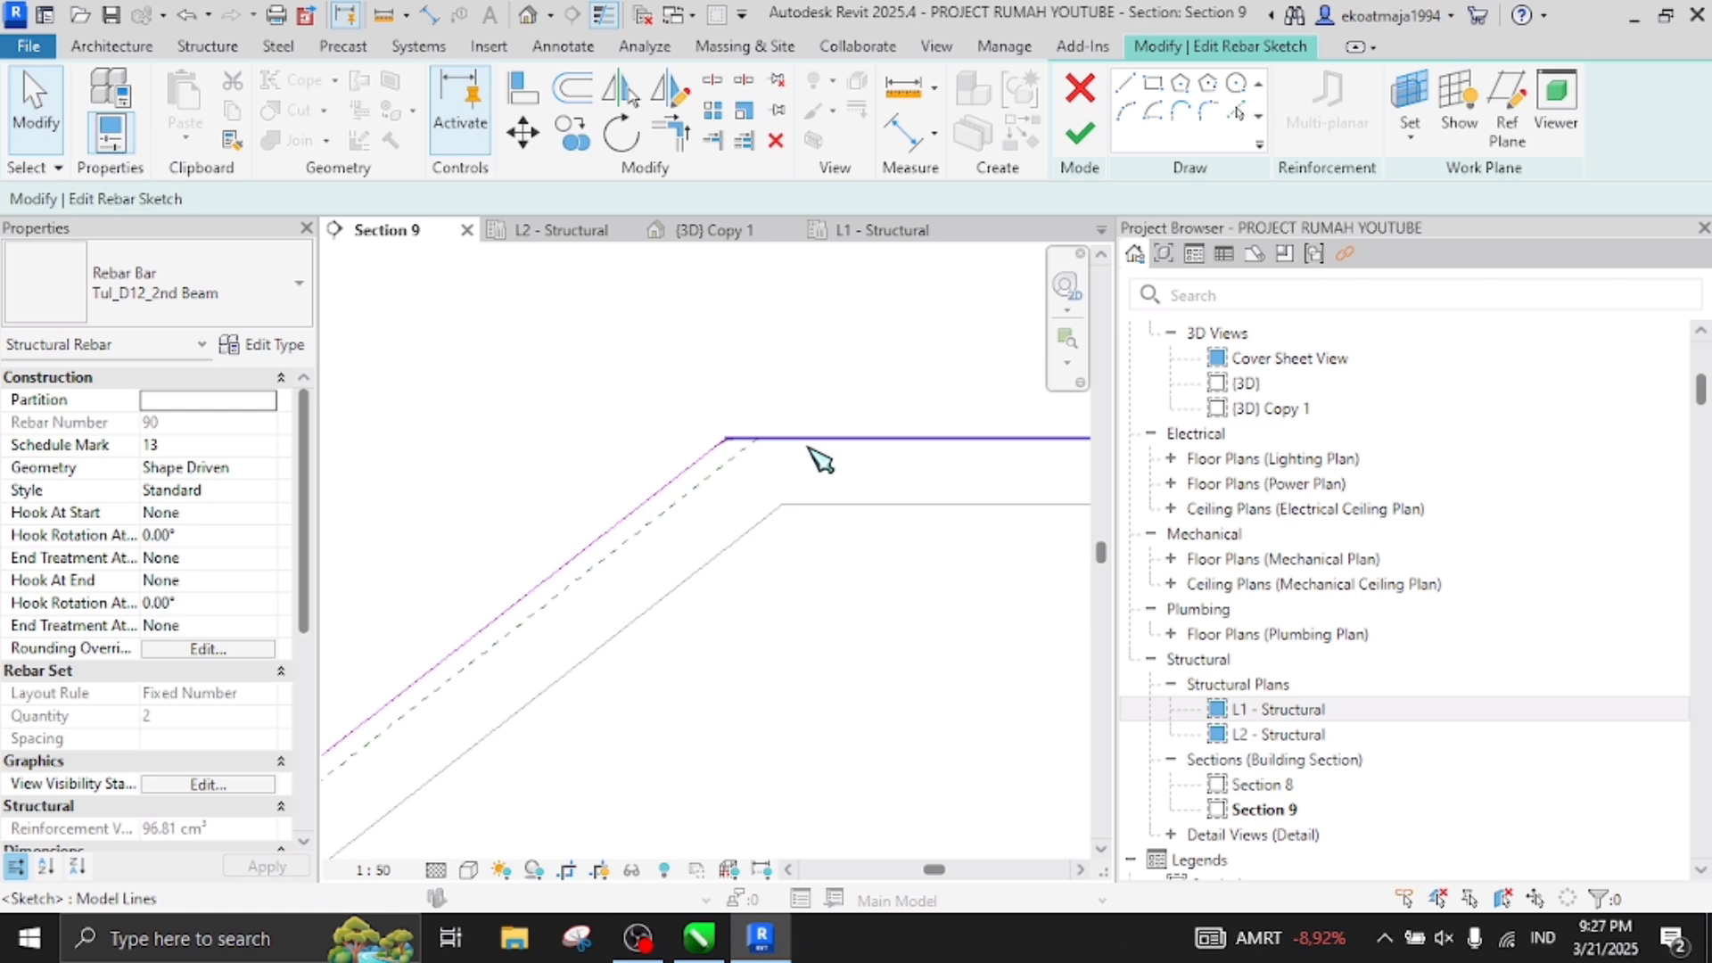
Move the horizontal landing line of the bar sketch slightly upward, just above the lower cover line
left_click(819, 459)
scroll(814, 458, "up", 3)
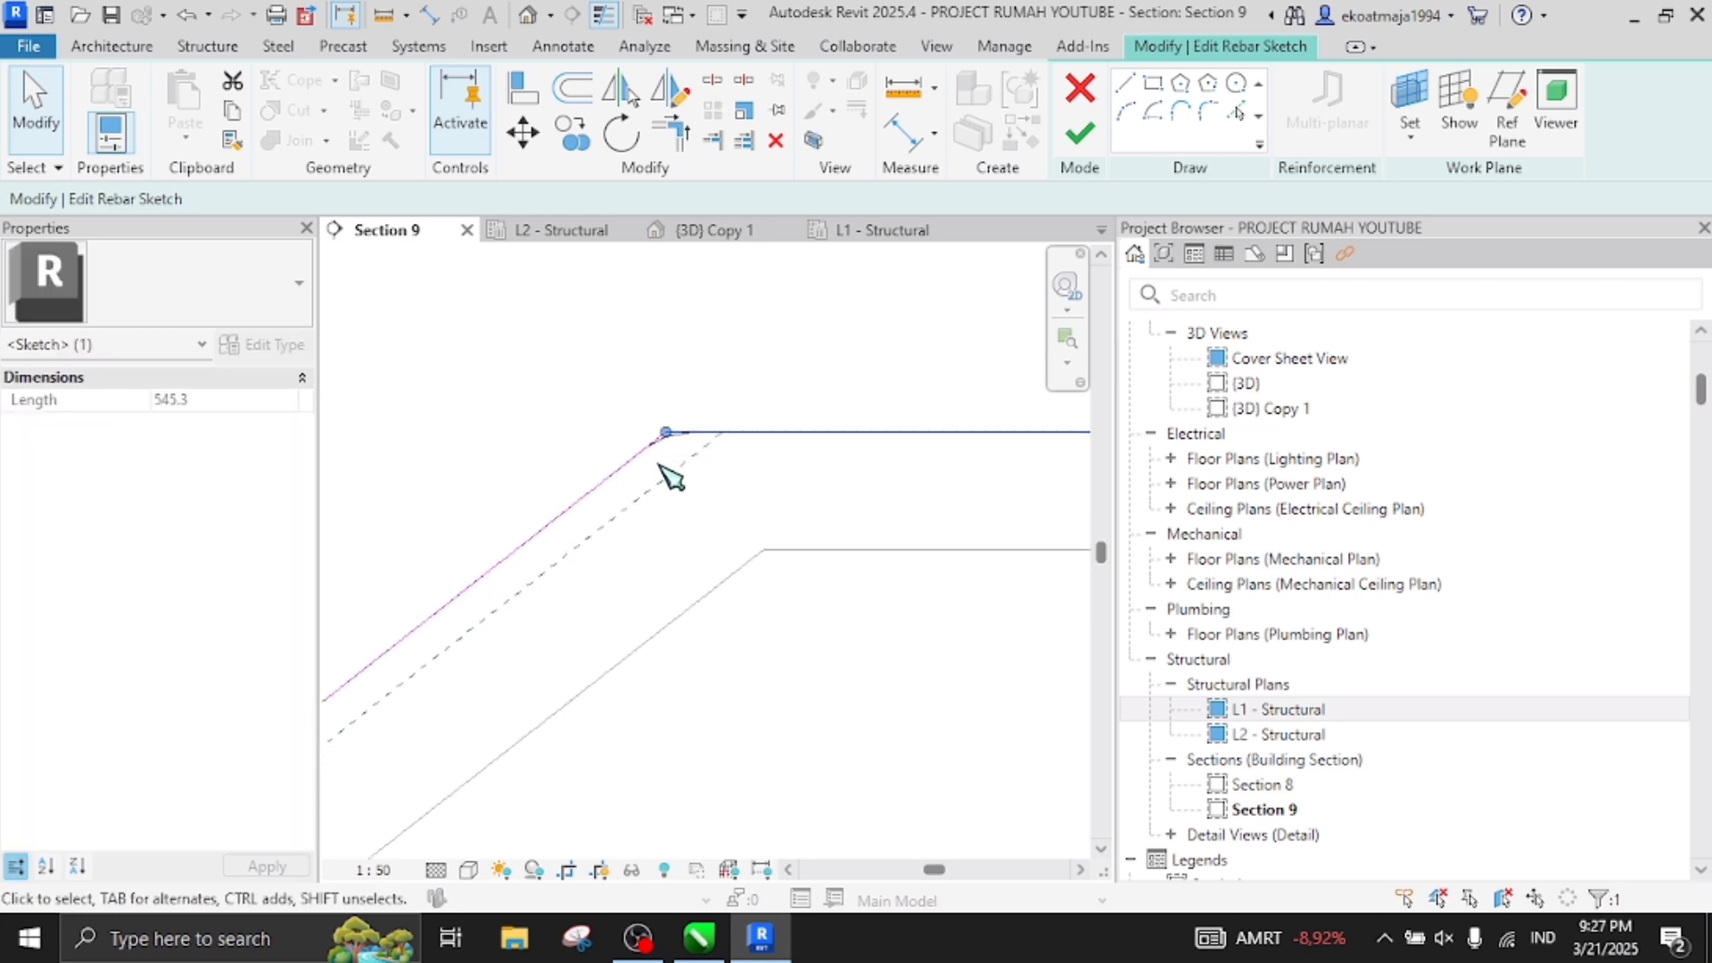
scroll(753, 468, "up", 1)
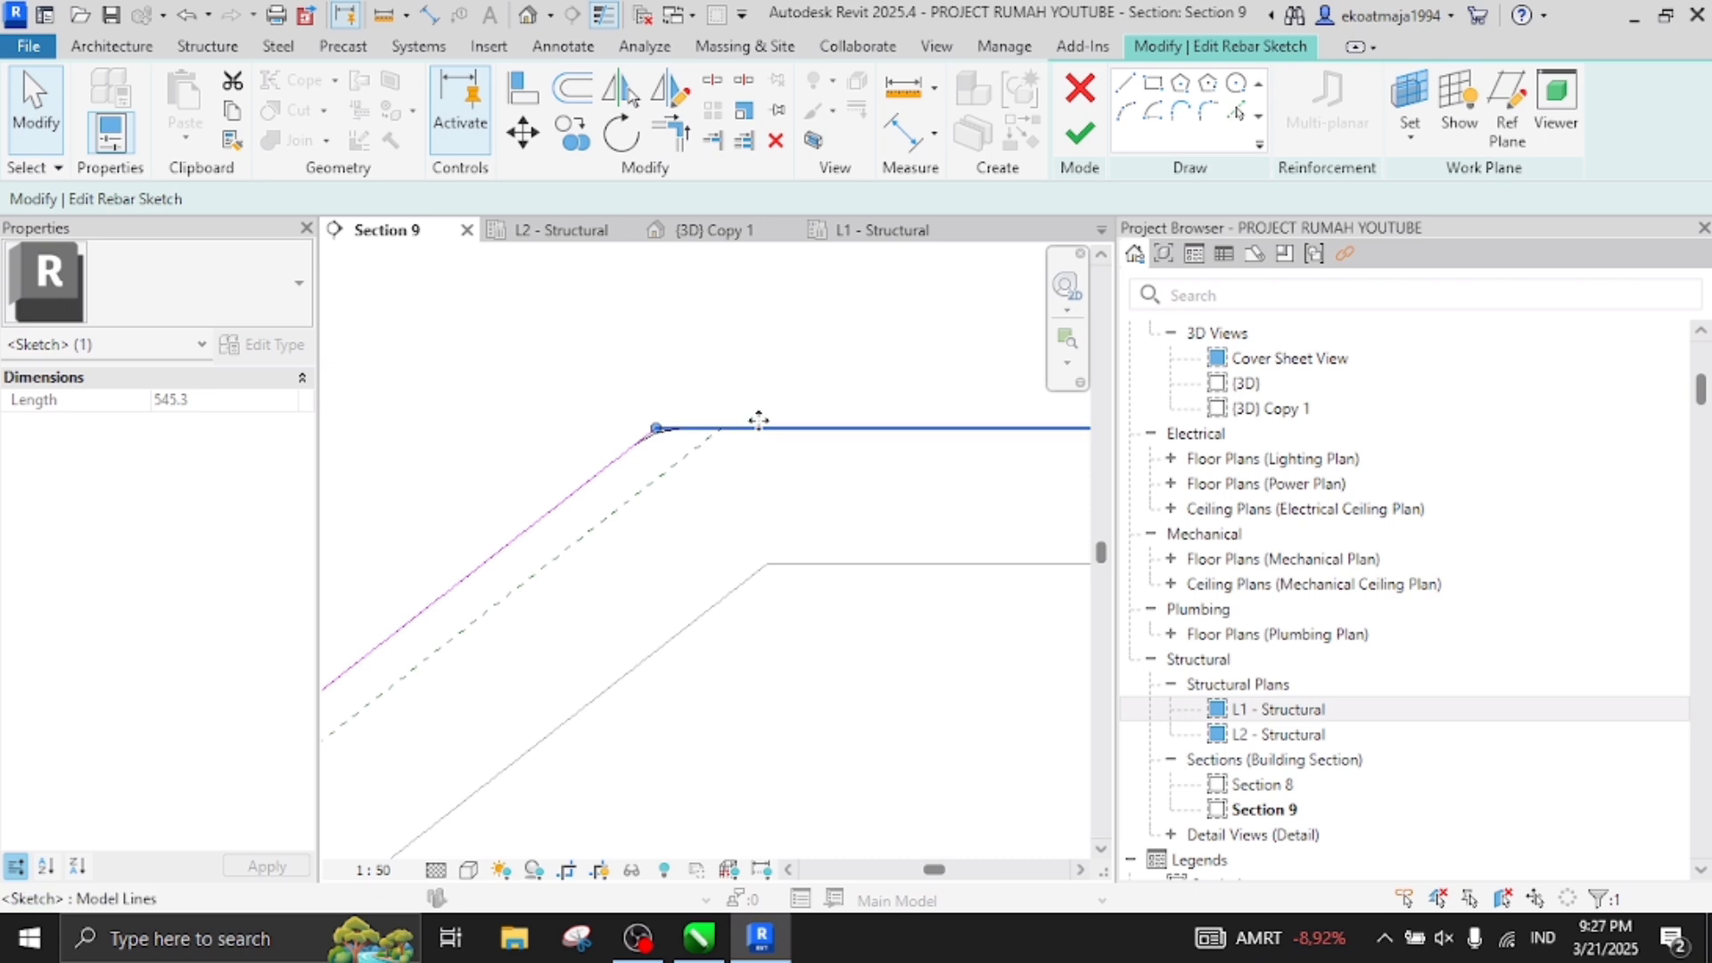
left_click_drag(757, 389, 758, 393)
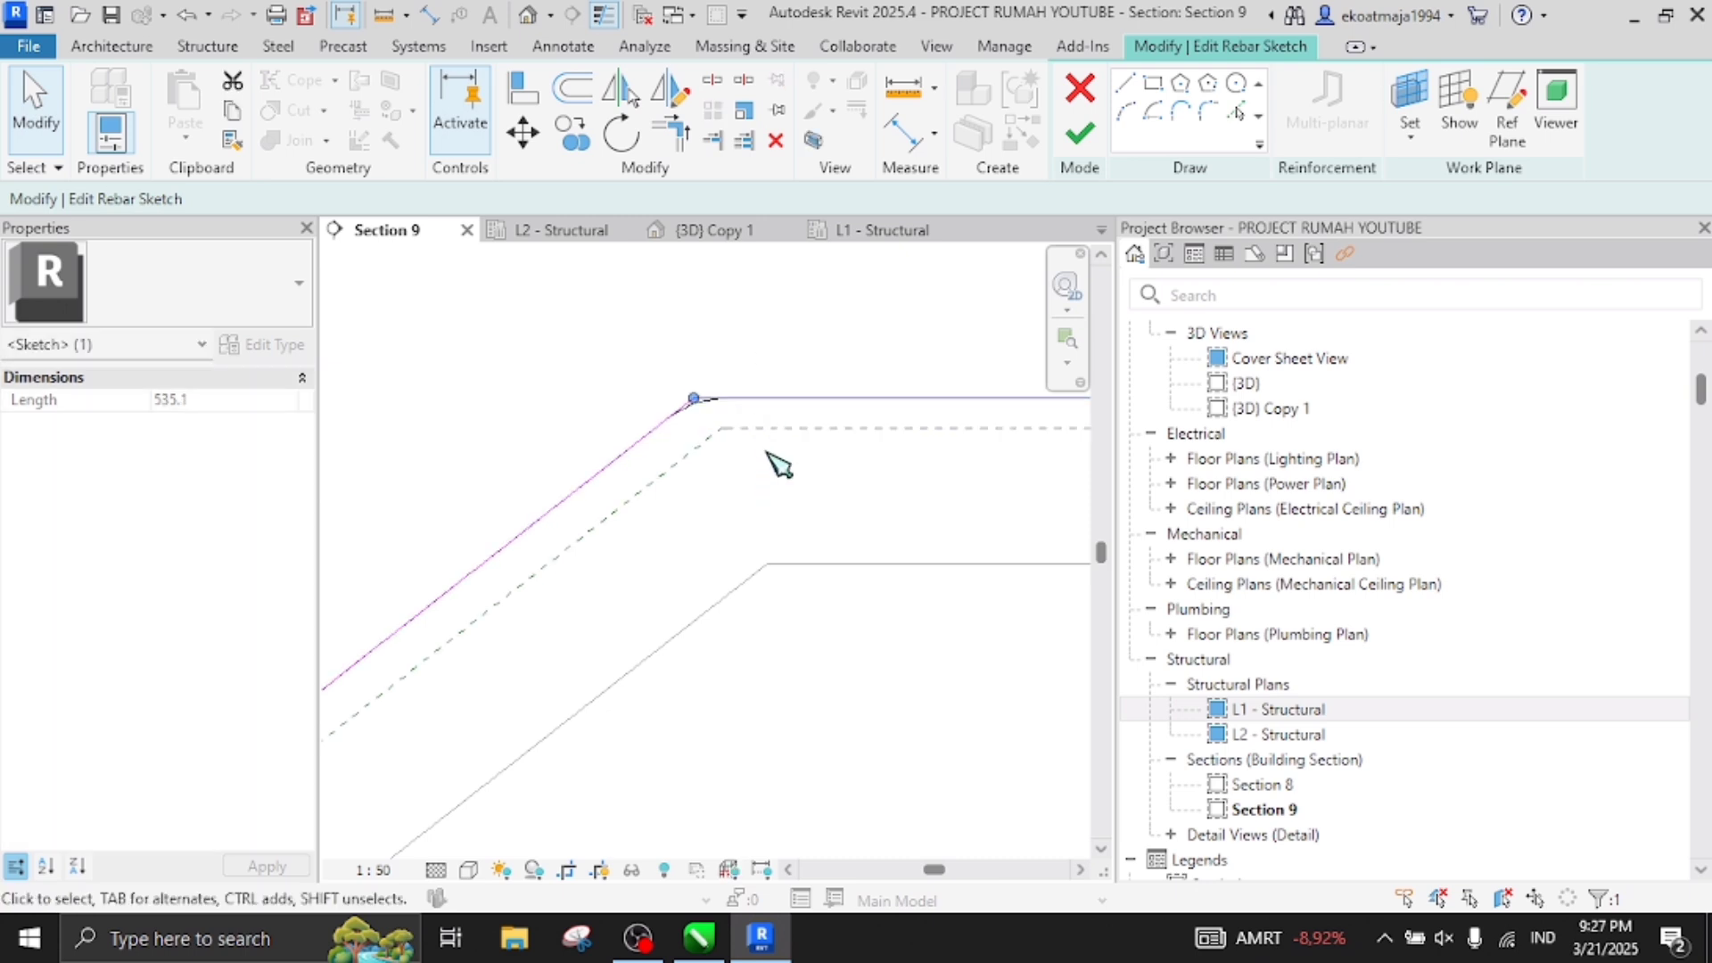
Sketch a vertical line about 140 mm long down into the beam at the stair's foot, near its inner face
scroll(802, 493, "down", 2)
scroll(802, 490, "down", 5)
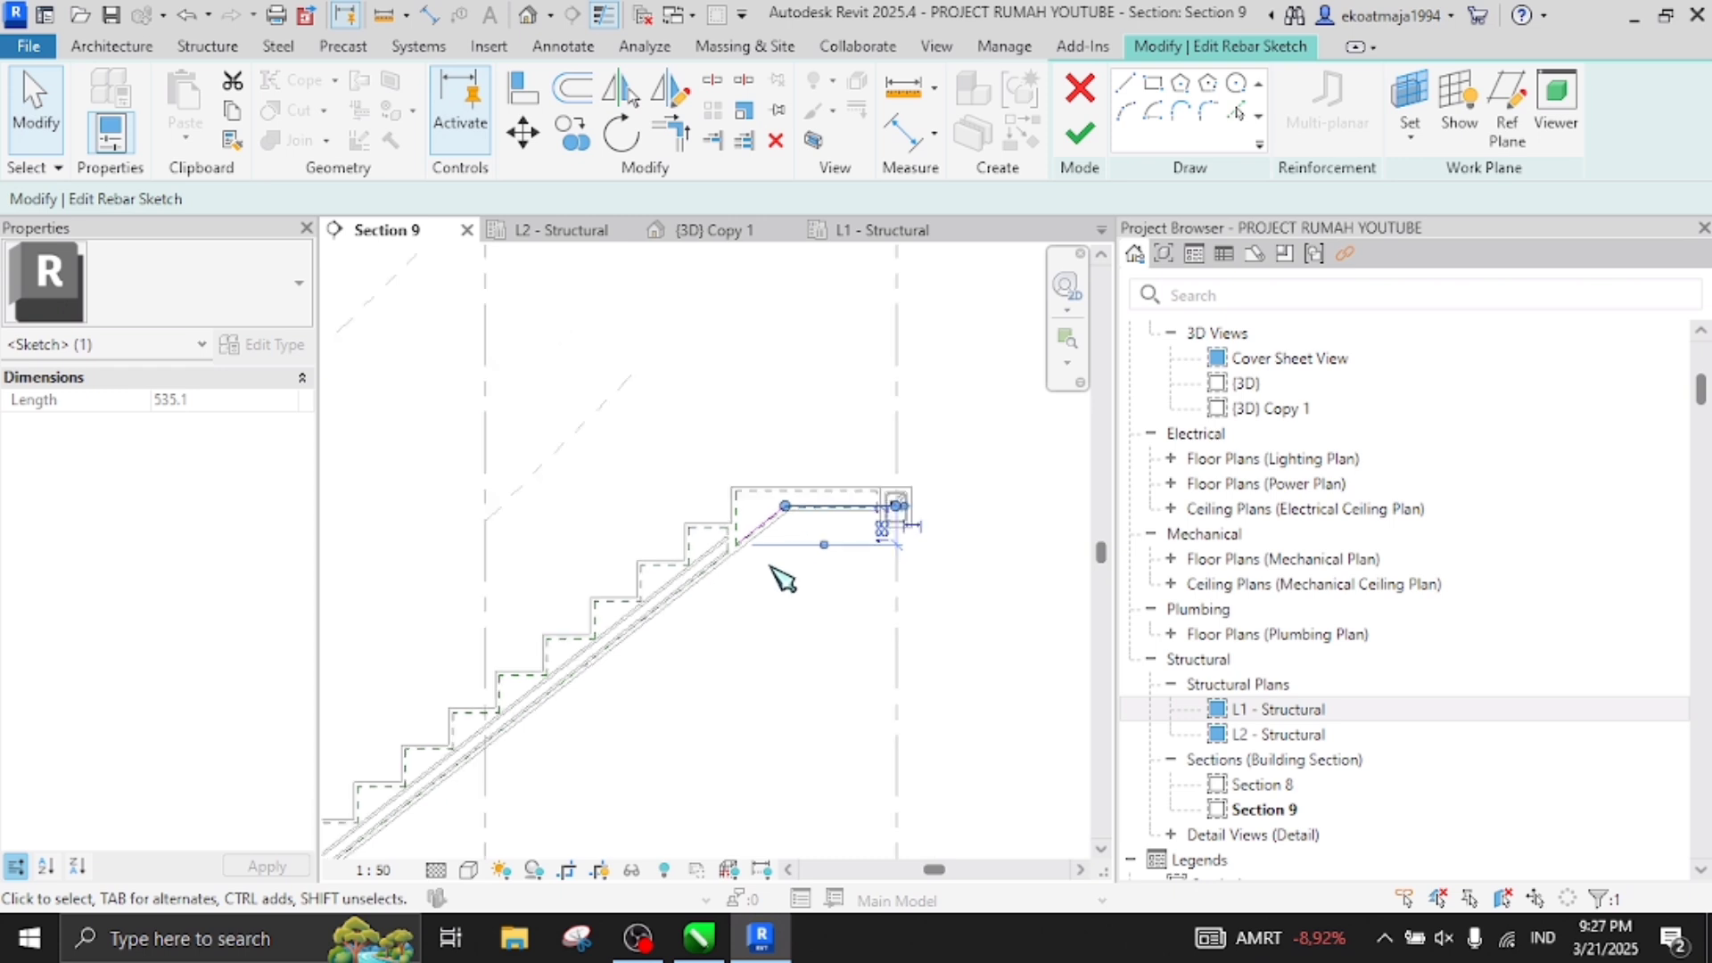
scroll(497, 757, "up", 5)
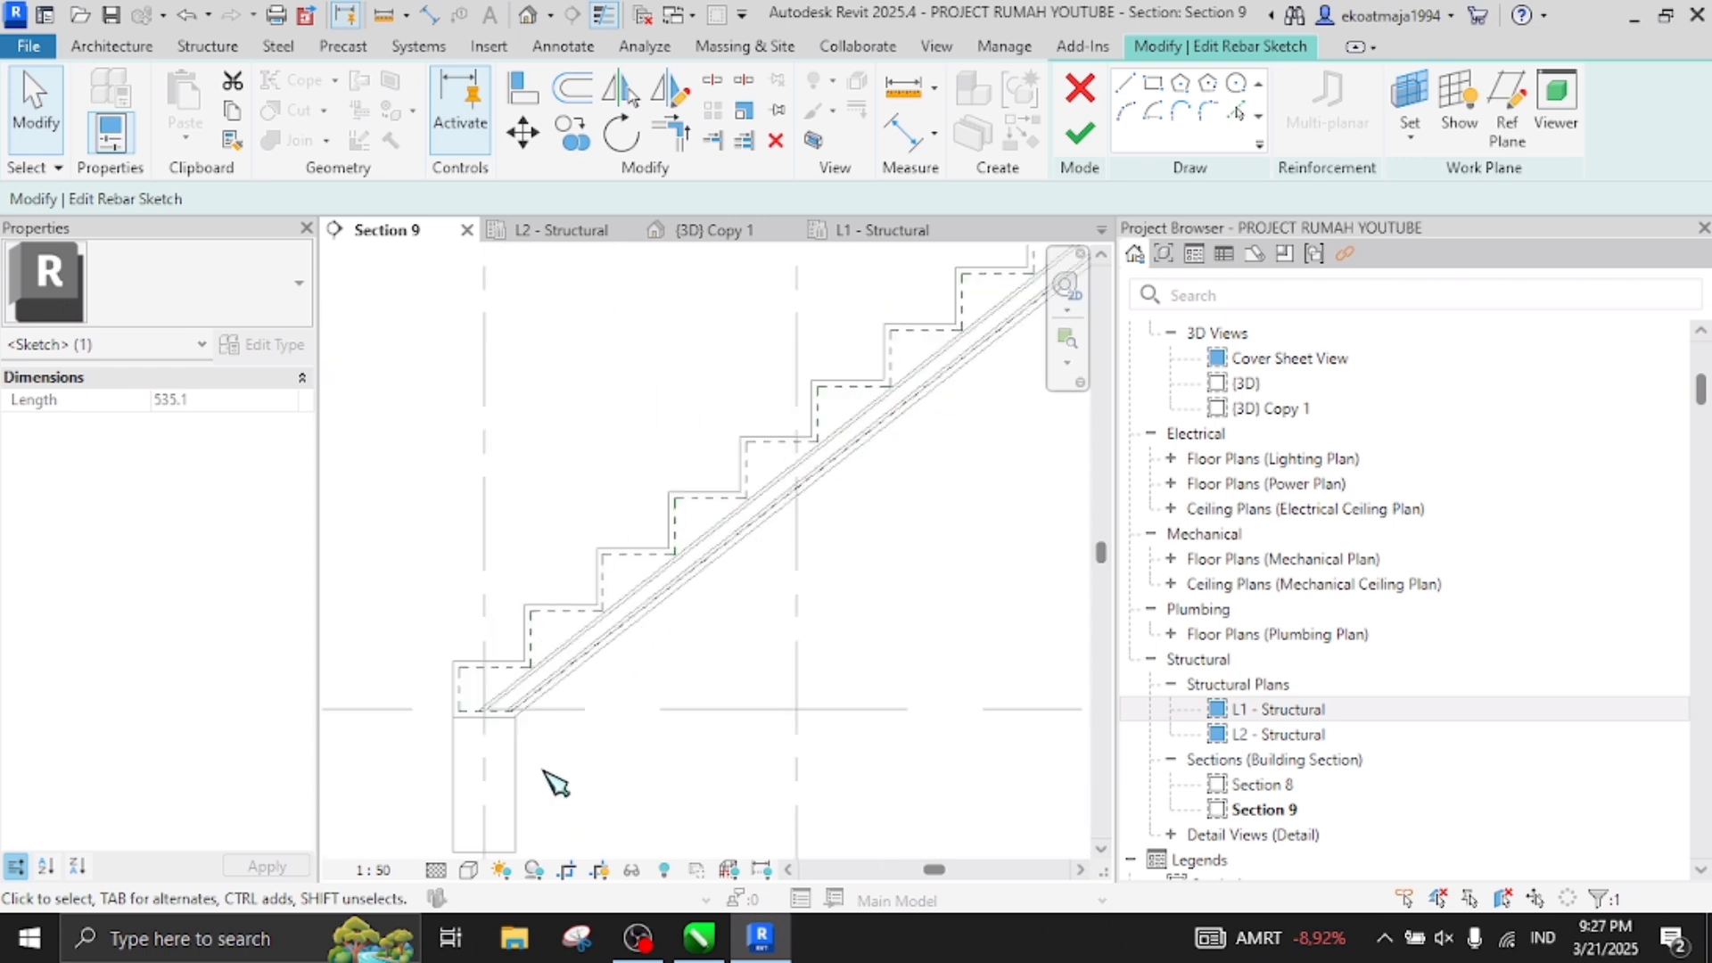
left_click(1125, 91)
scroll(554, 673, "up", 3)
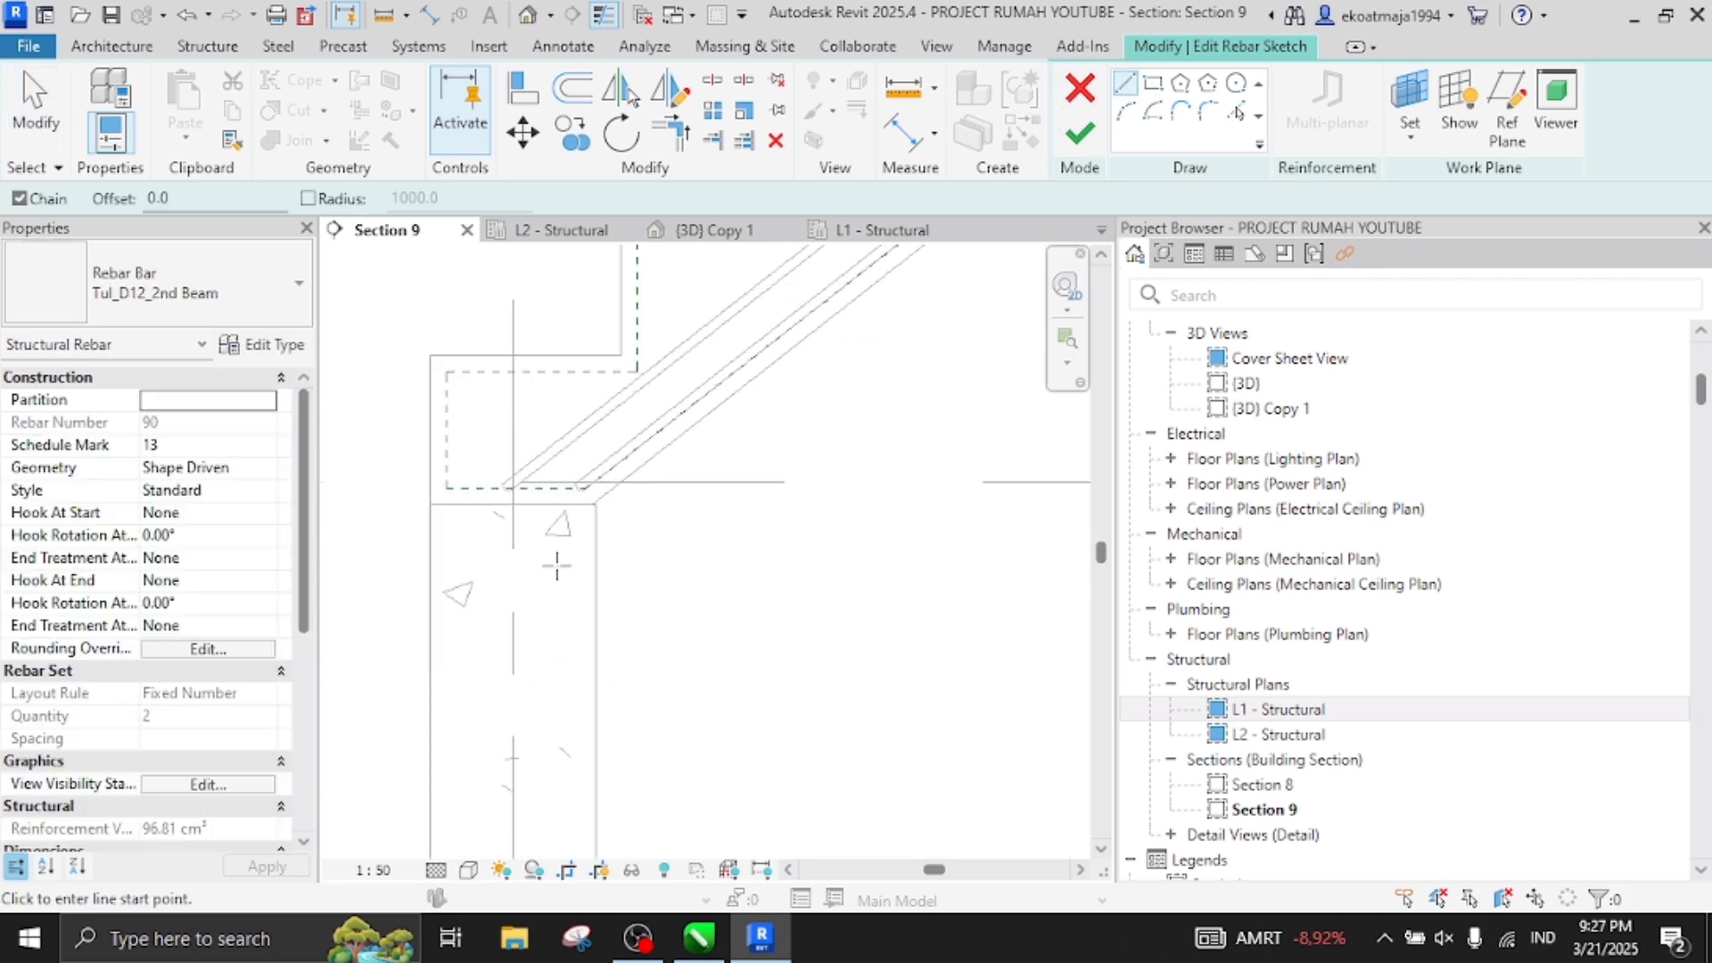
scroll(441, 741, "up", 1)
left_click(577, 482)
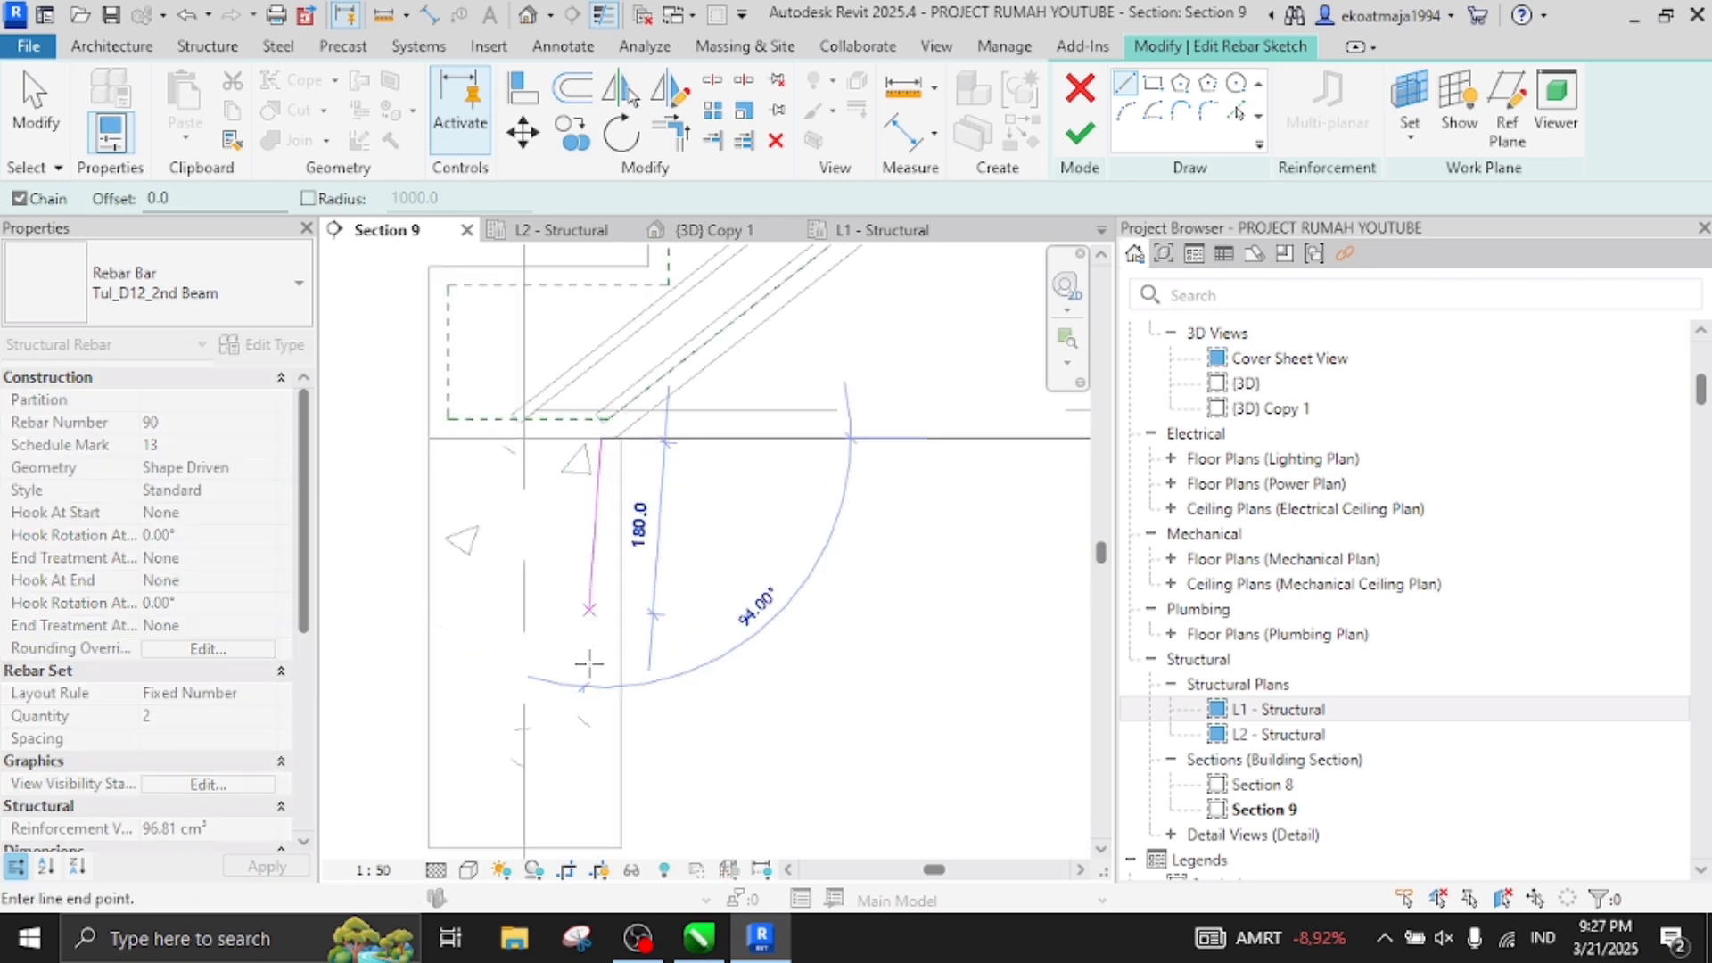
scroll(595, 763, "down", 2)
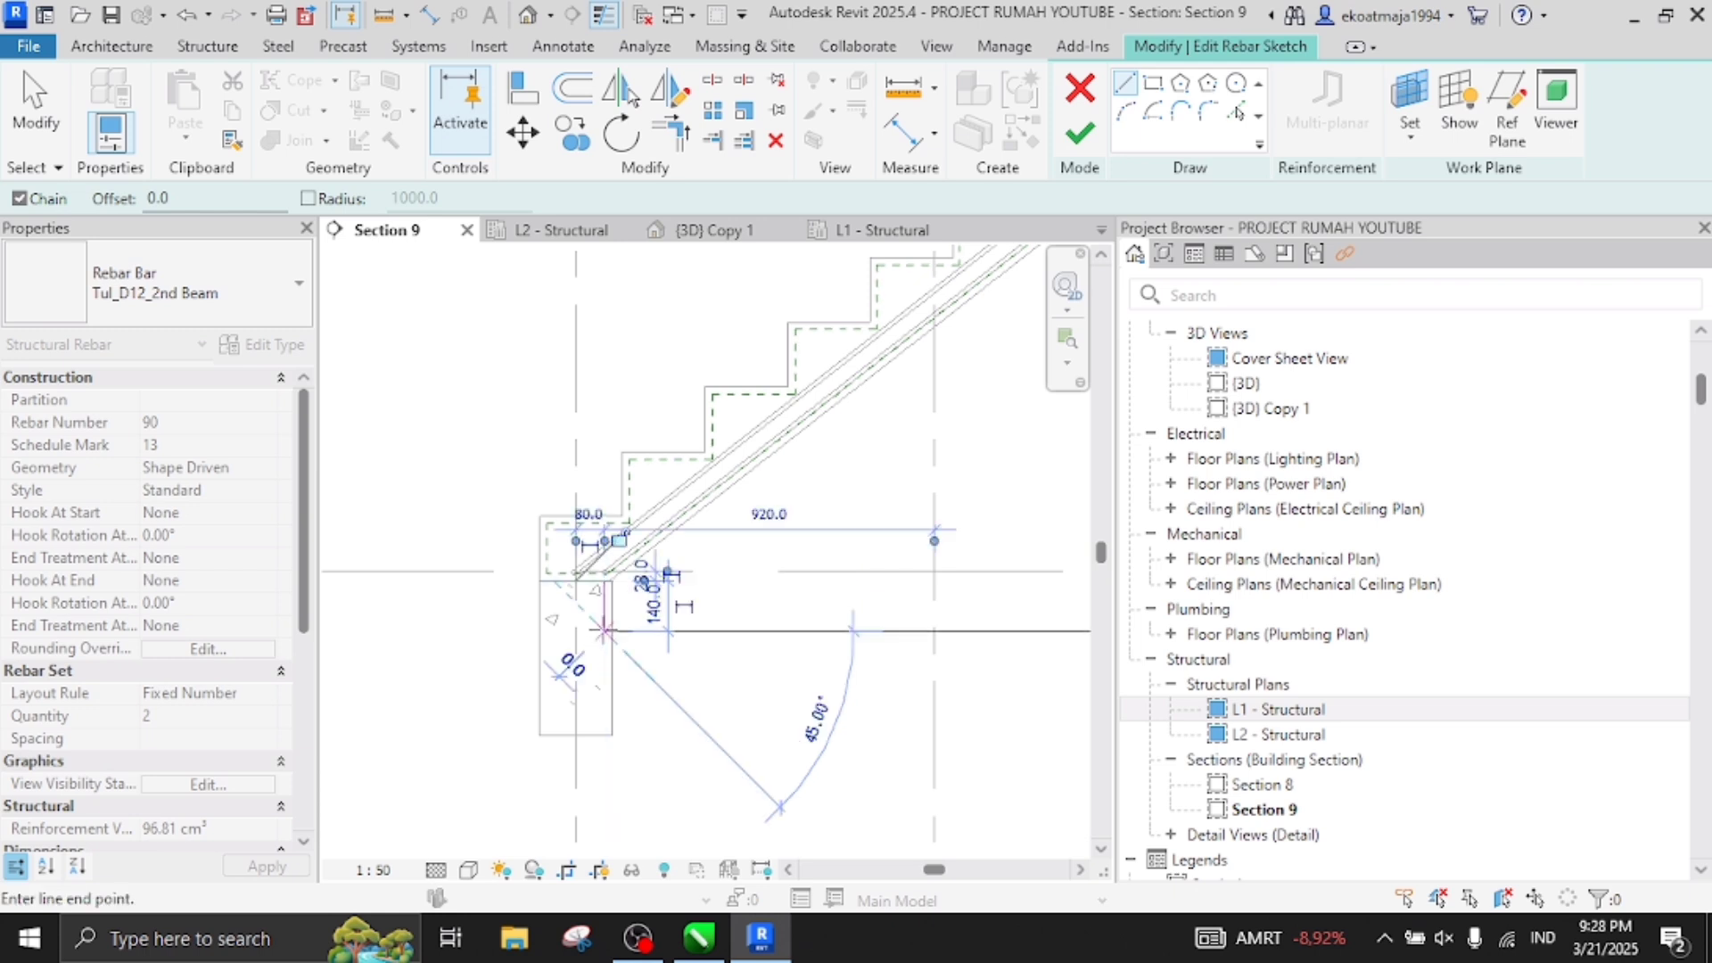
Sketch a 50 mm hook line at 135° from the lower end of the vertical line at the stair's foot
scroll(584, 612, "up", 2)
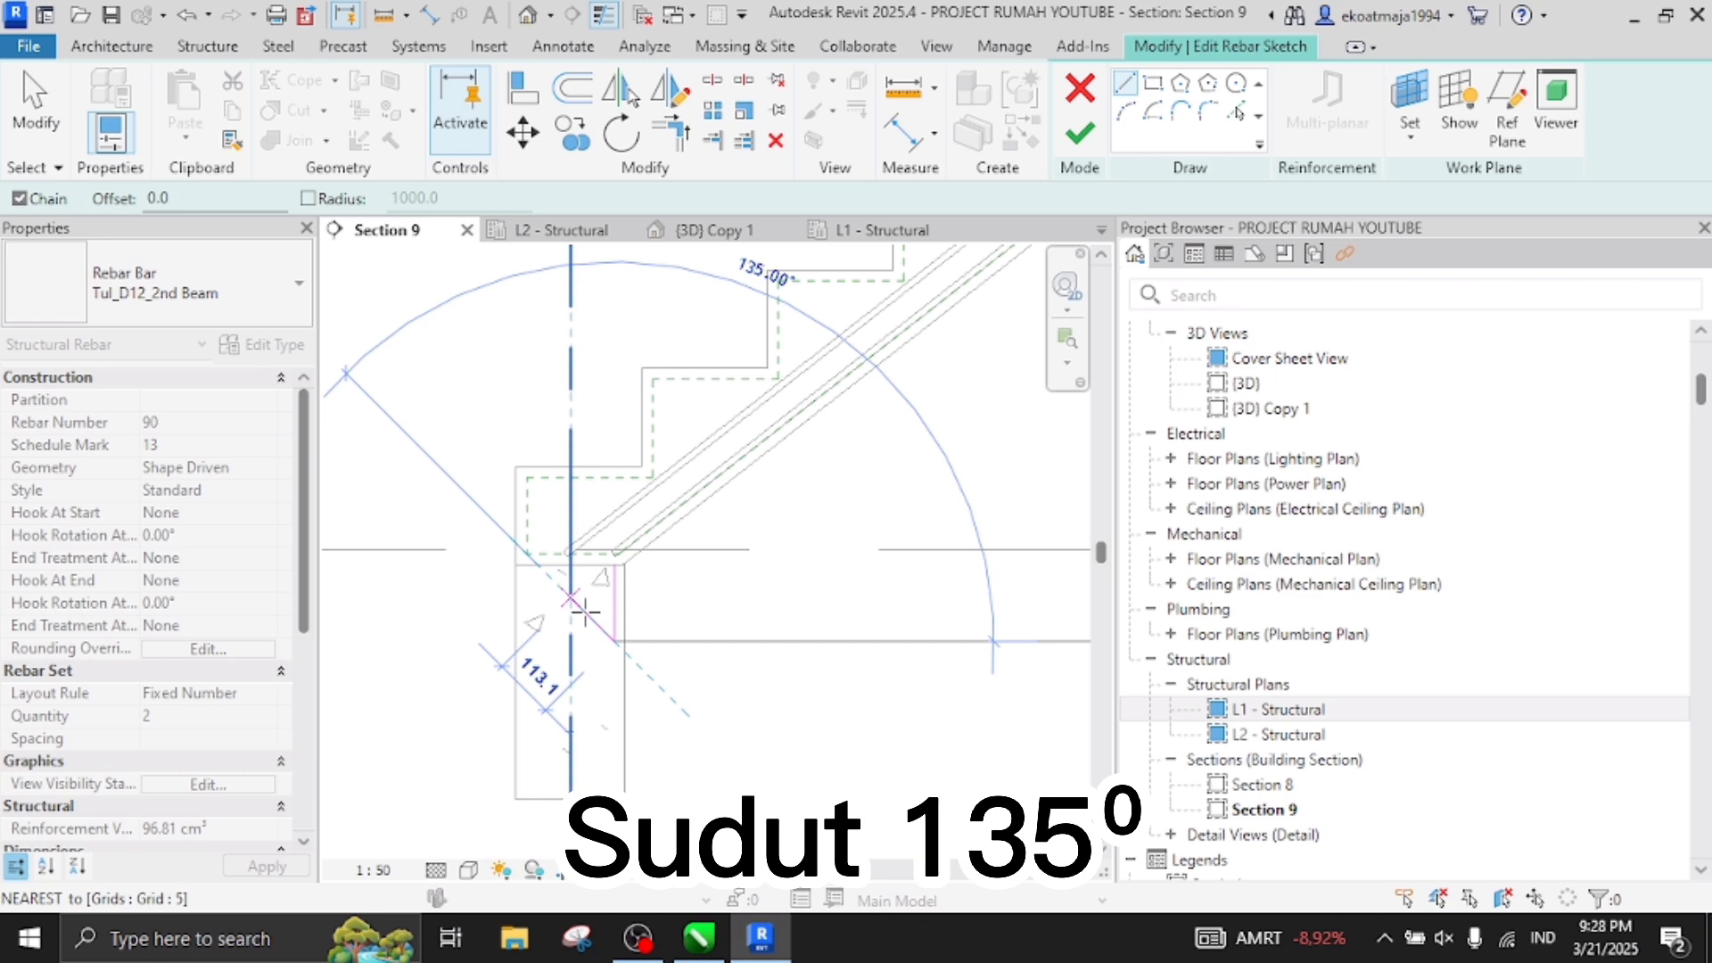
type("50")
key("Return")
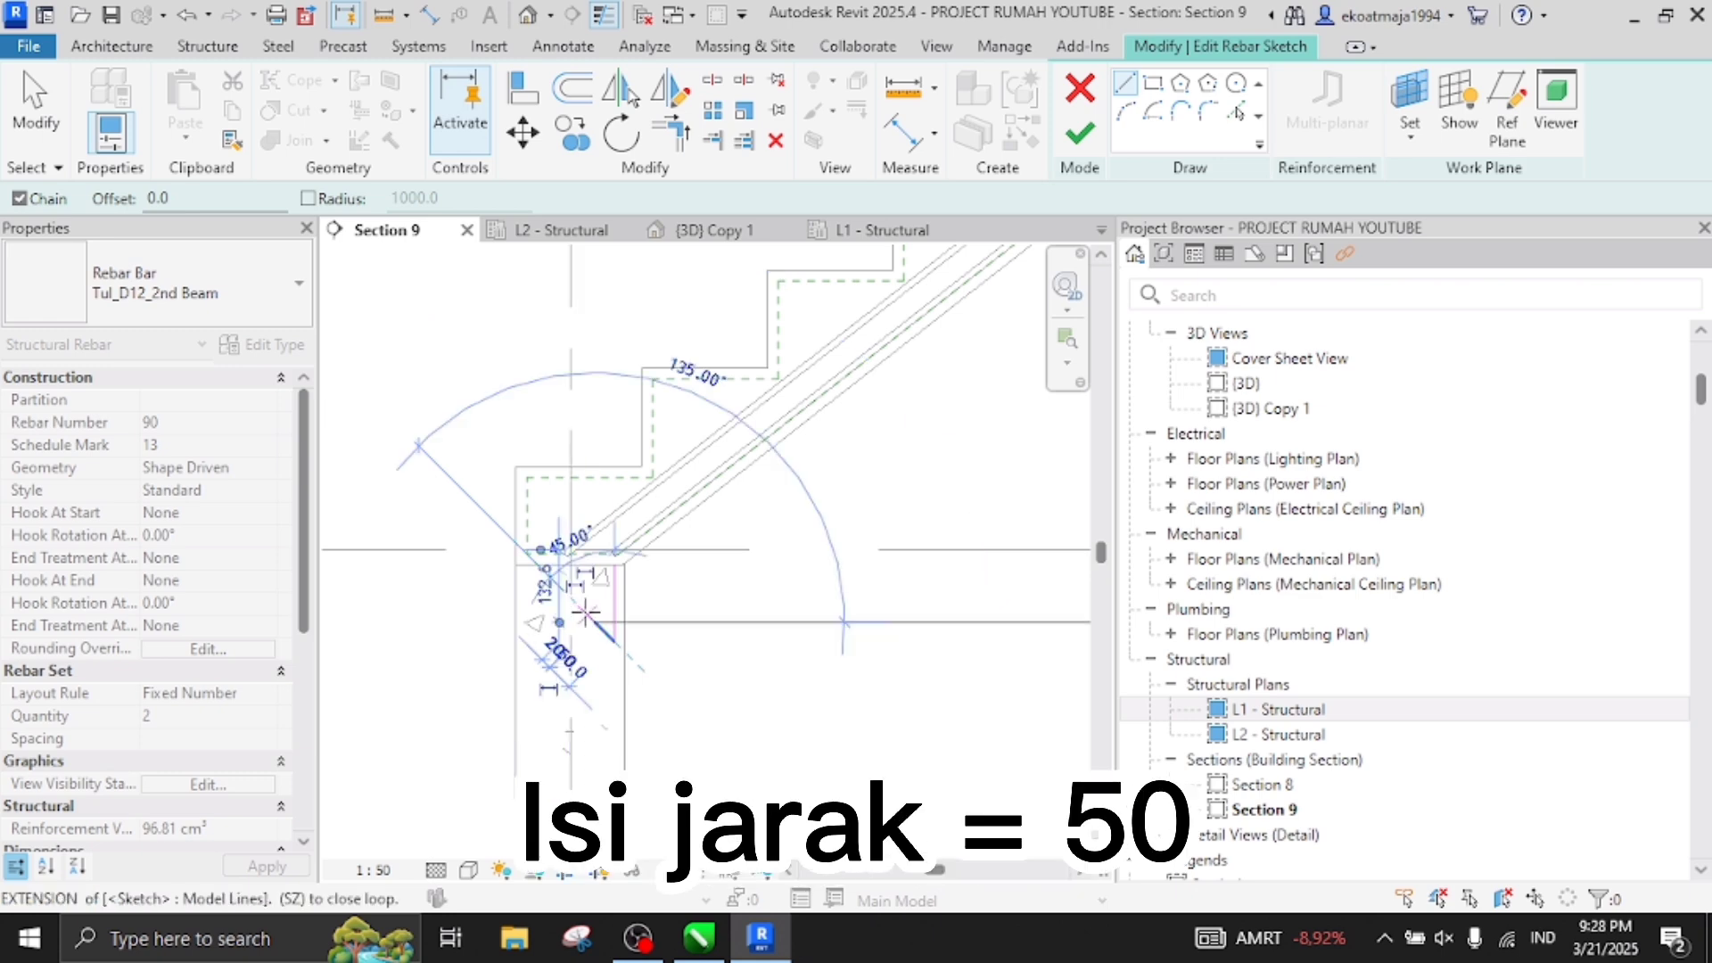
key("Escape")
Extend the sloping line down the flight and join it to the vertical line at the stair's foot with Trim/Extend
scroll(626, 656, "up", 1)
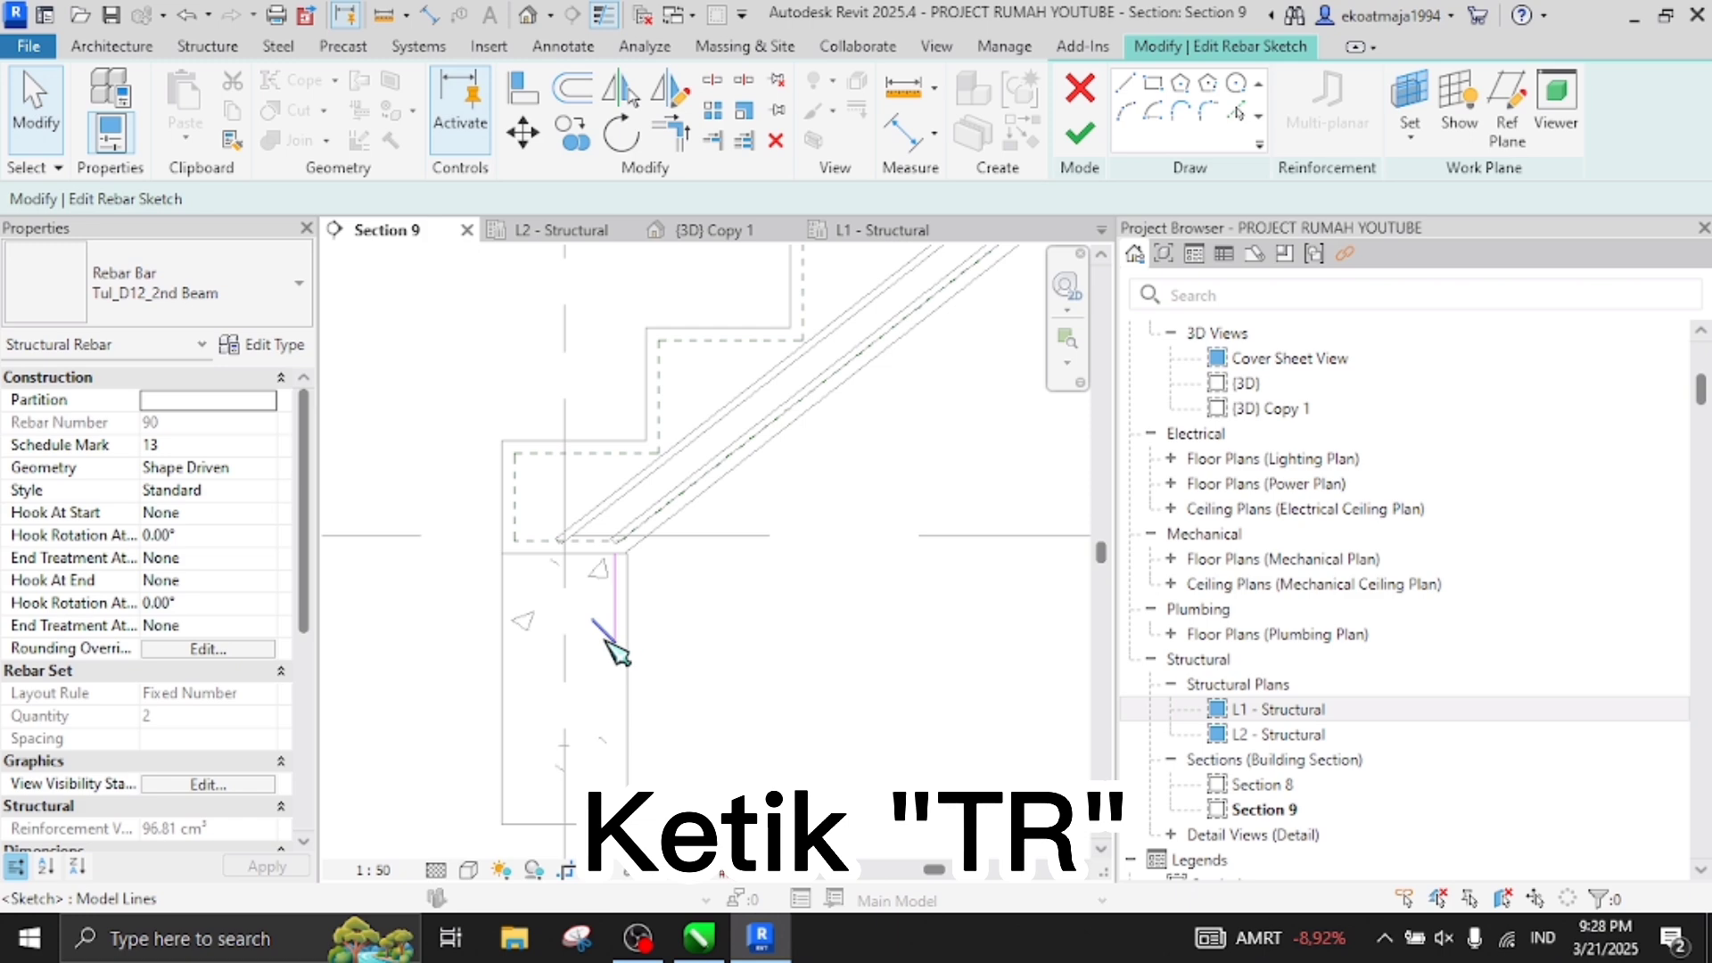
key("t")
key("r")
scroll(612, 632, "down", 4)
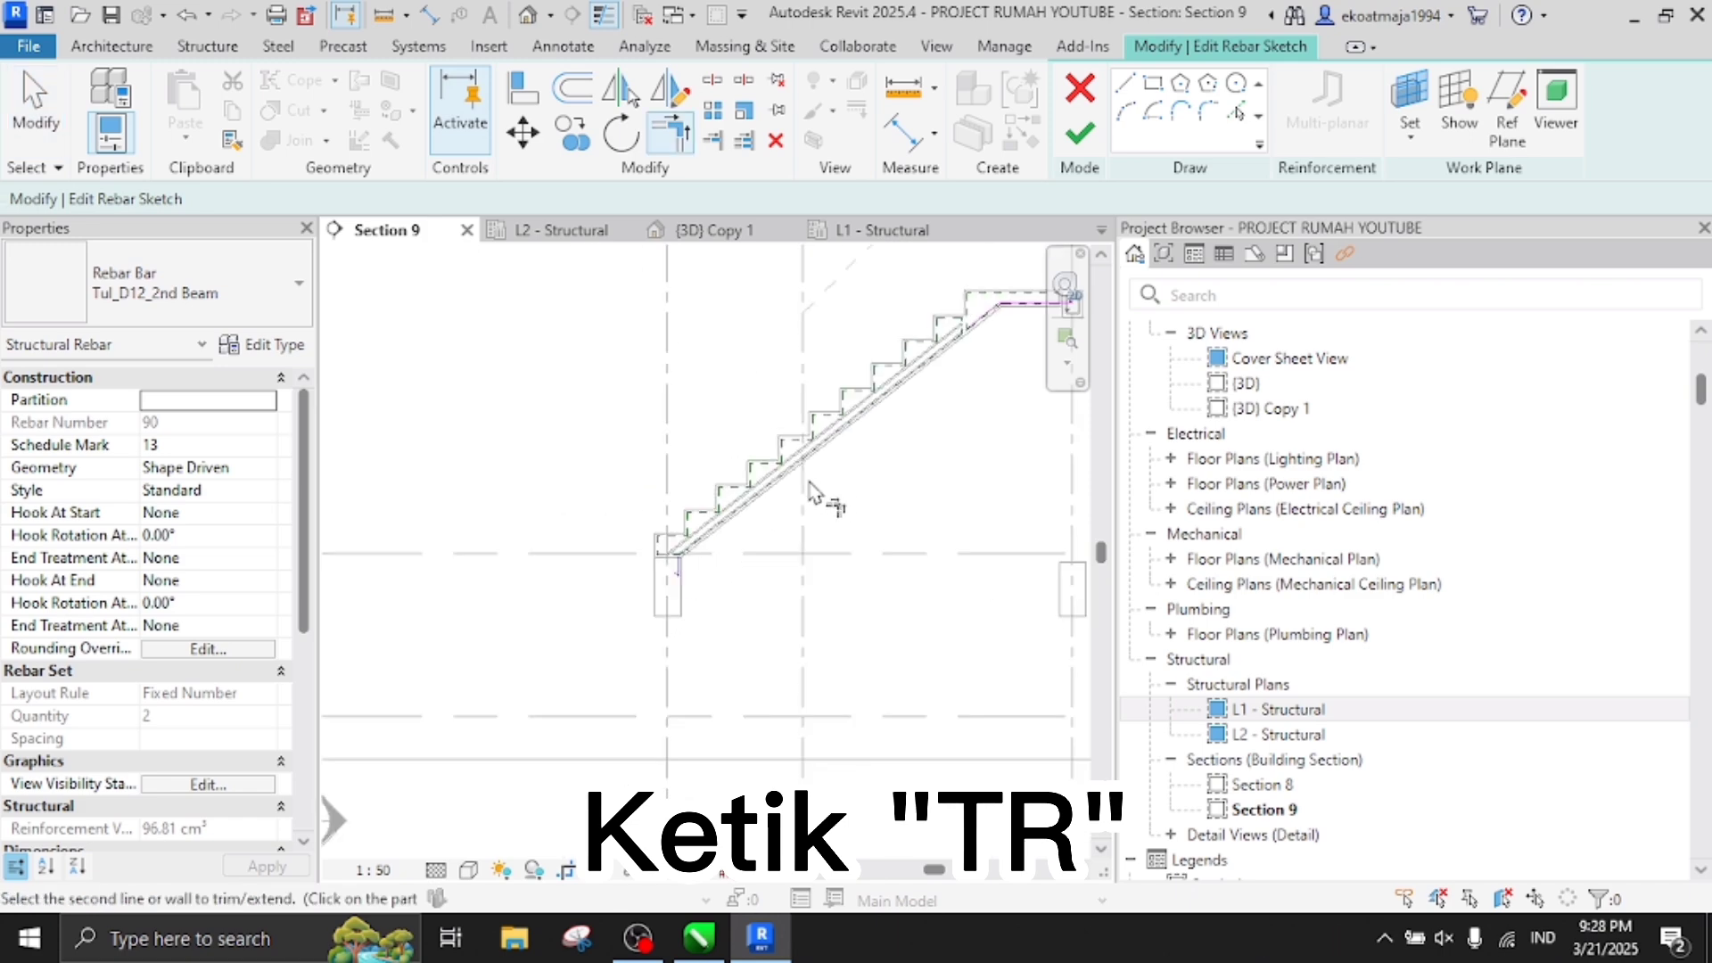
scroll(937, 419, "up", 3)
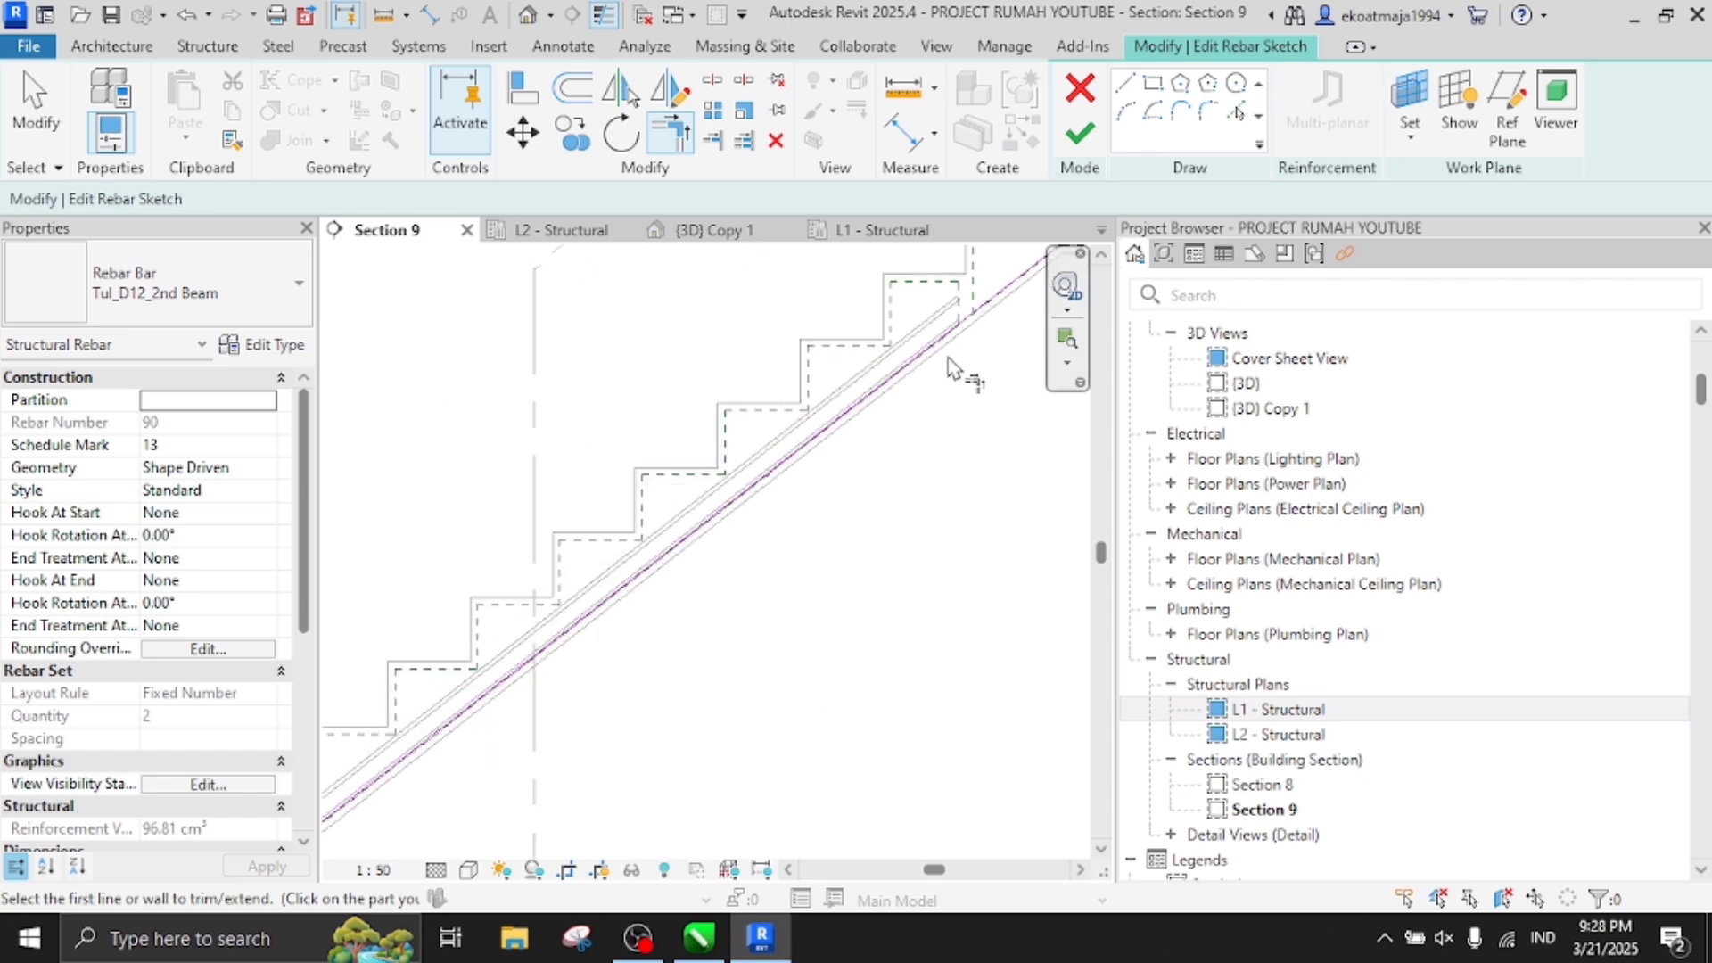
scroll(937, 351, "down", 3)
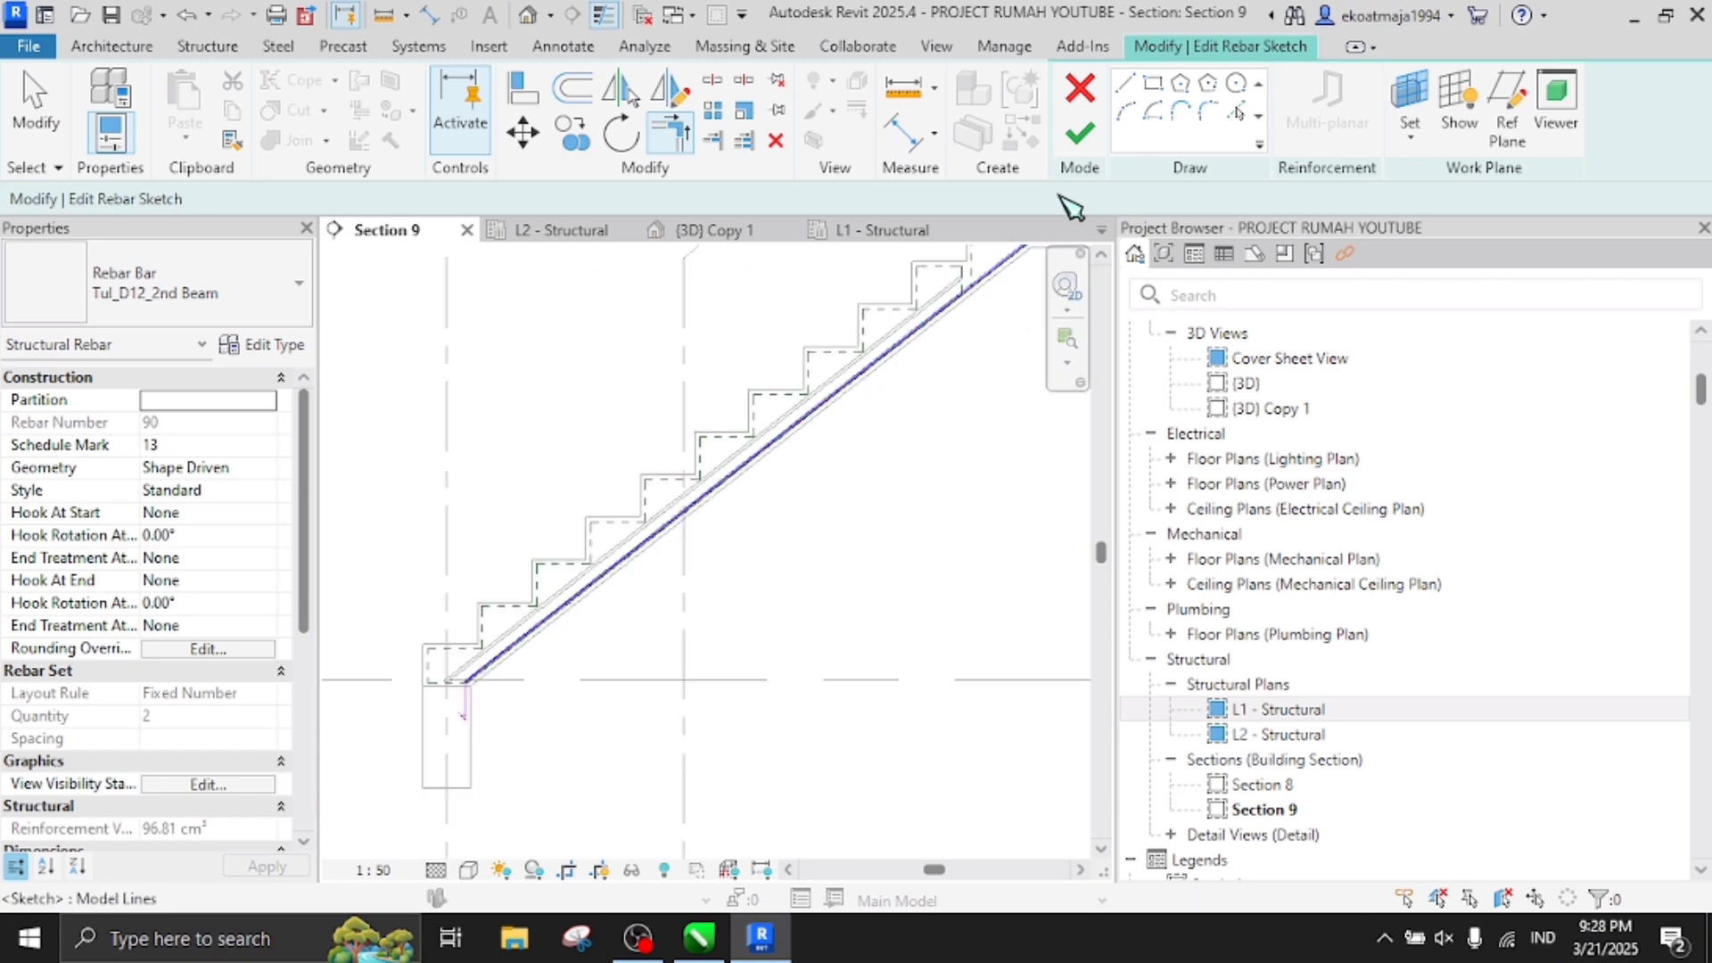
Finish the sketch of the bent bar running from the lower beam to the upper beam
left_click(1080, 134)
scroll(861, 435, "up", 4)
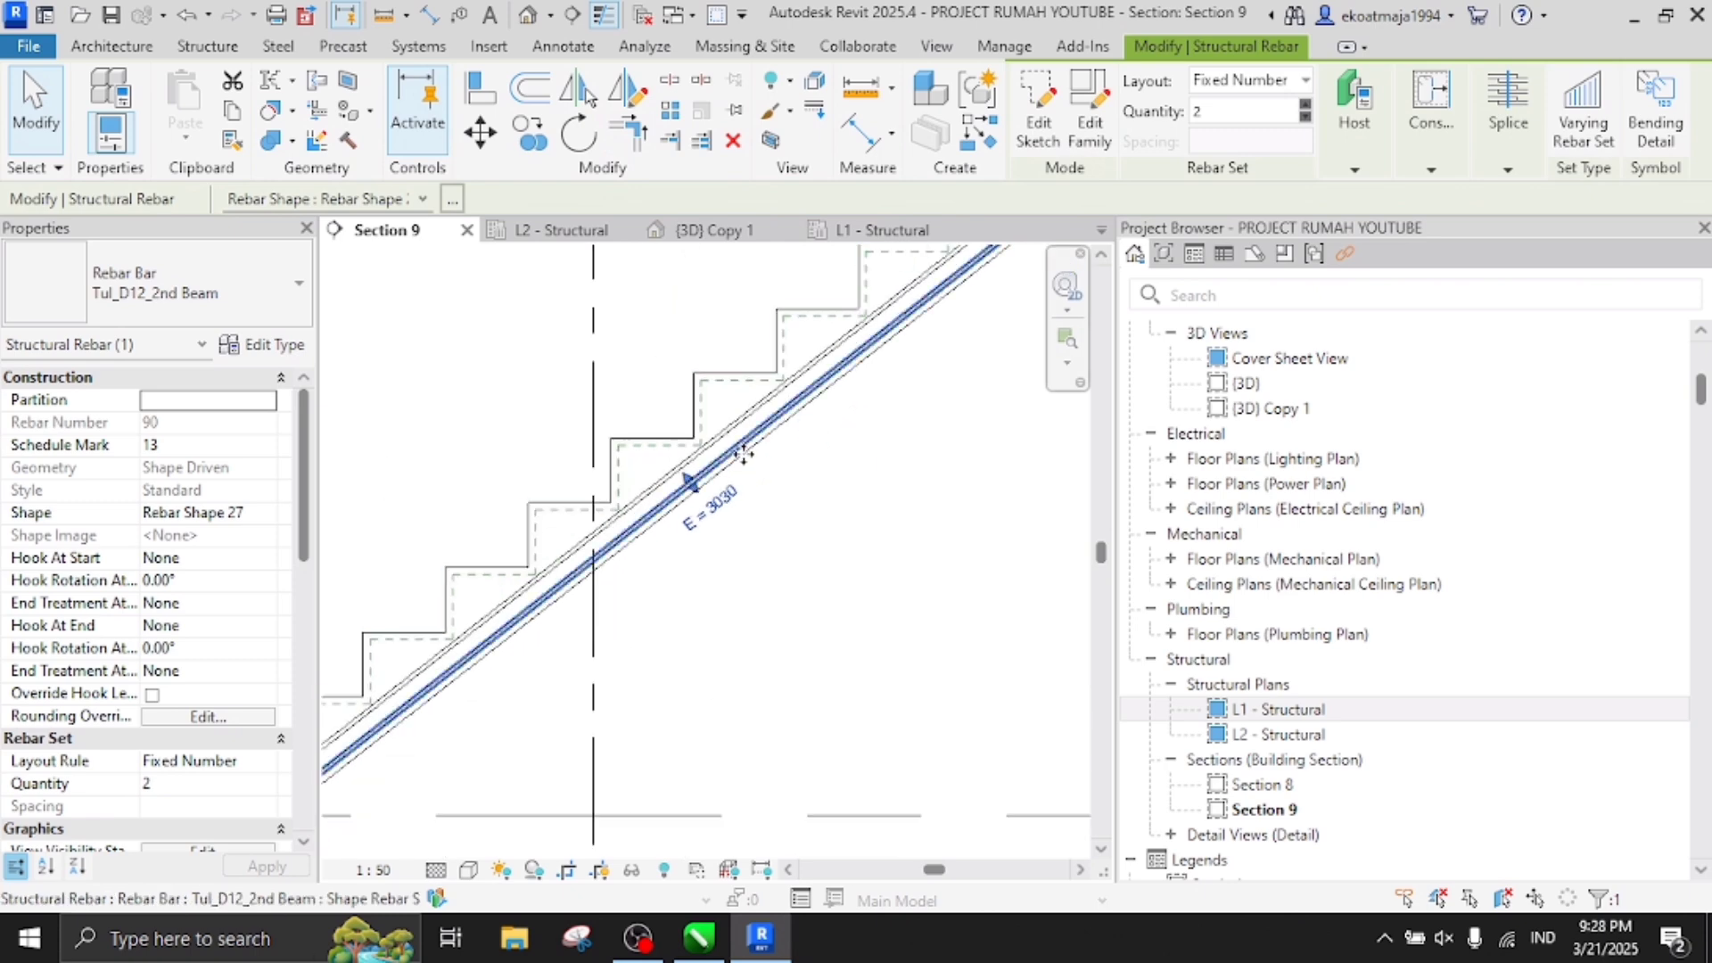
scroll(784, 471, "down", 2)
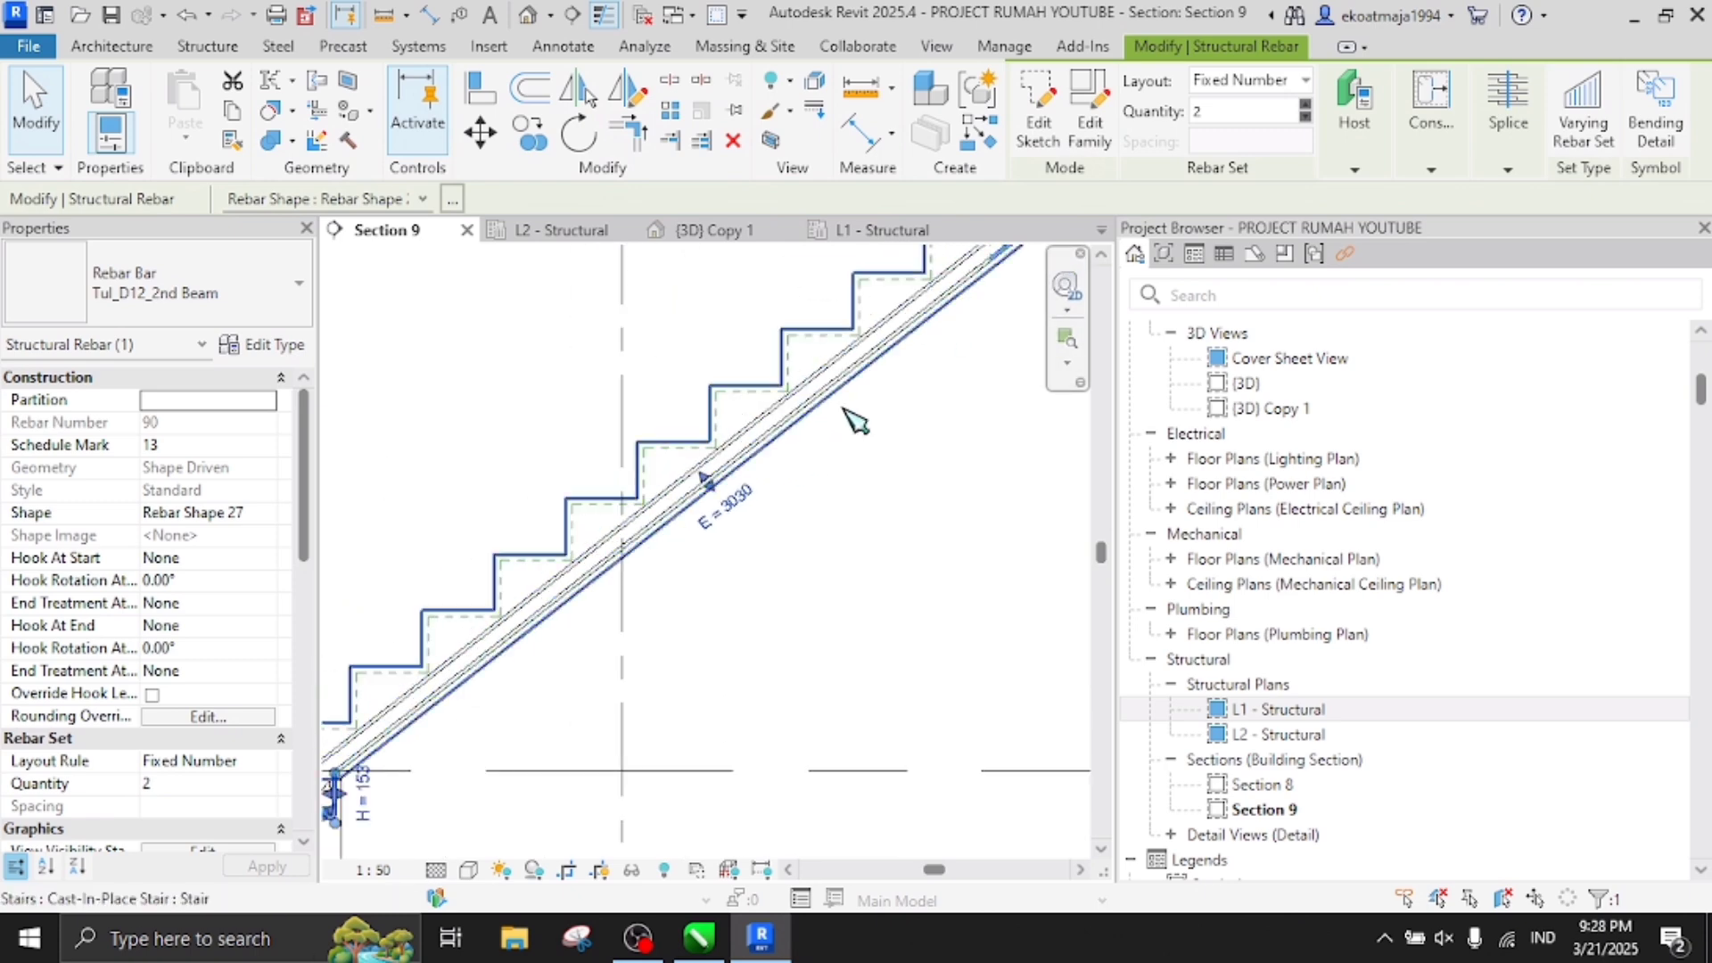
scroll(887, 365, "down", 4)
scroll(901, 379, "up", 3)
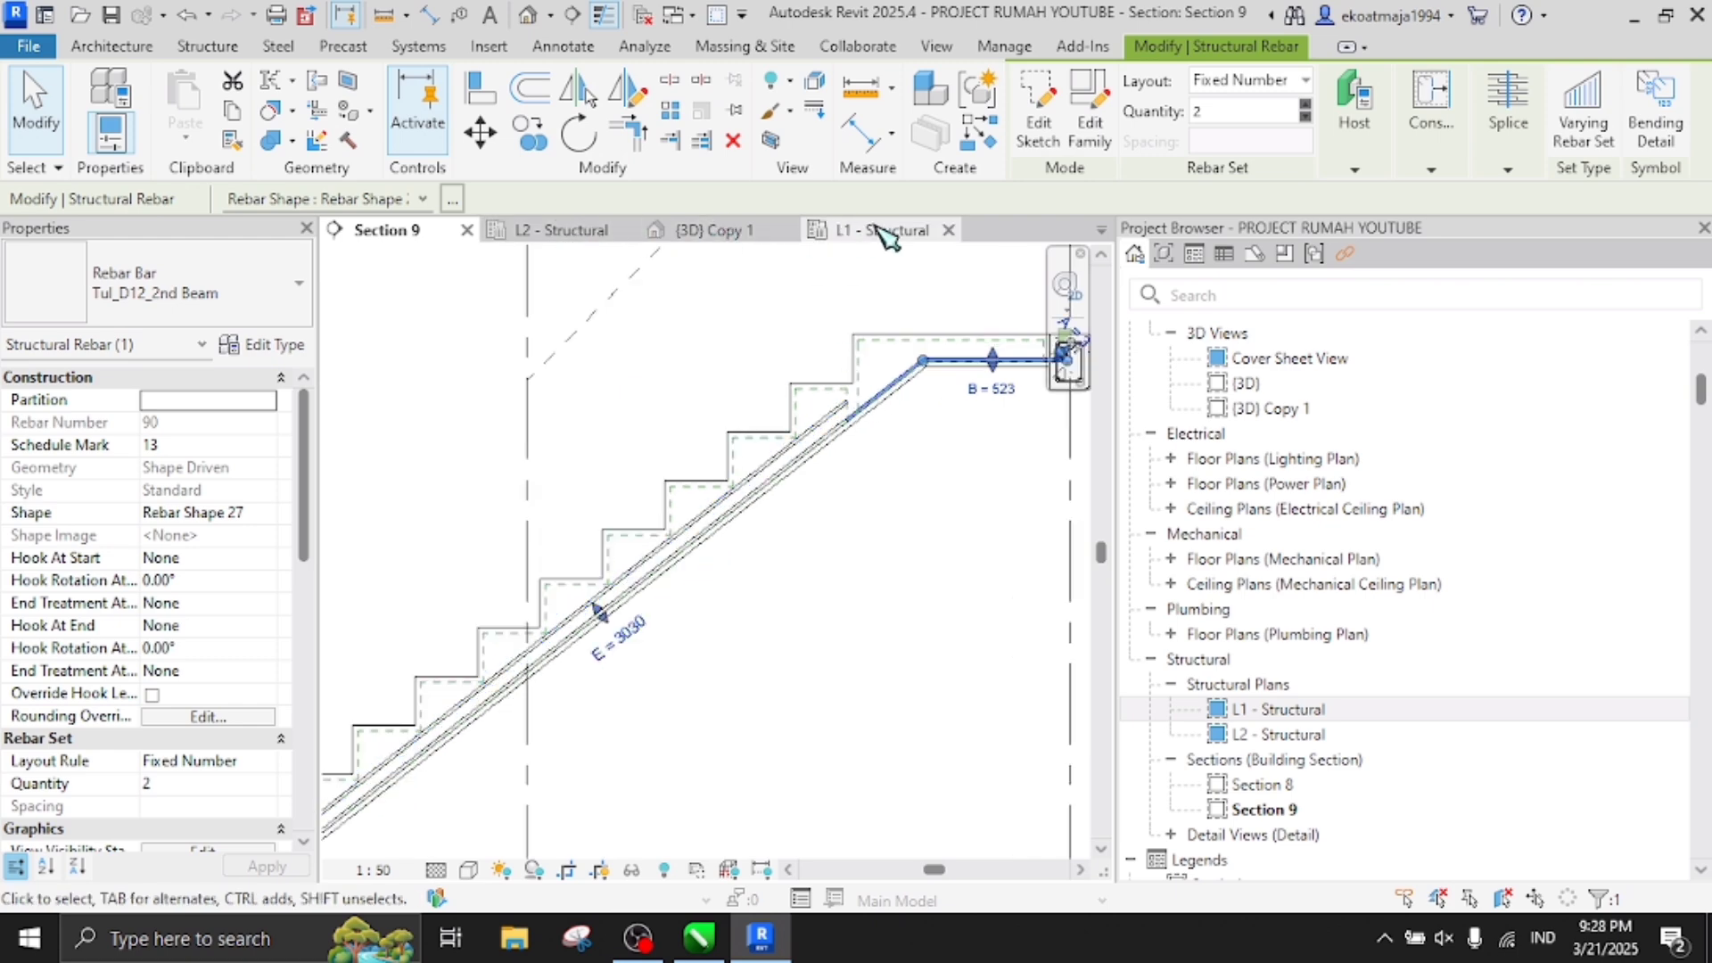
Delete the separate straight bar along the underside of the flight that overlaps the new bent bar
scroll(829, 406, "up", 2)
key("Escape")
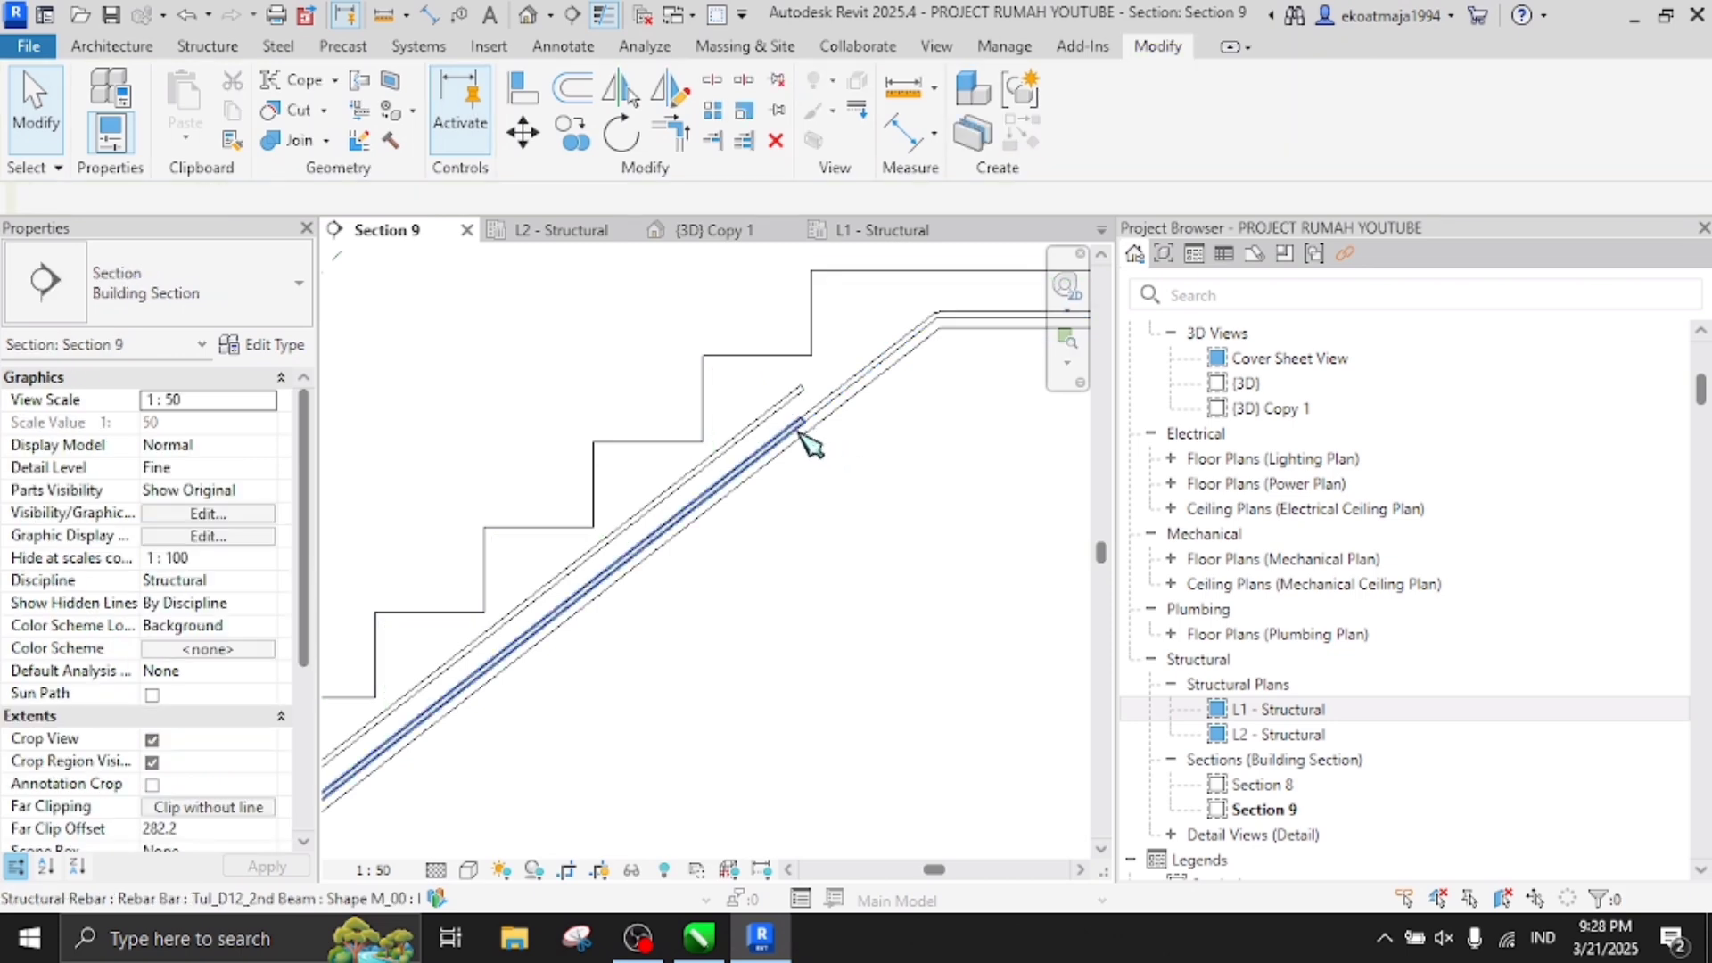
left_click(807, 437)
left_click(928, 477)
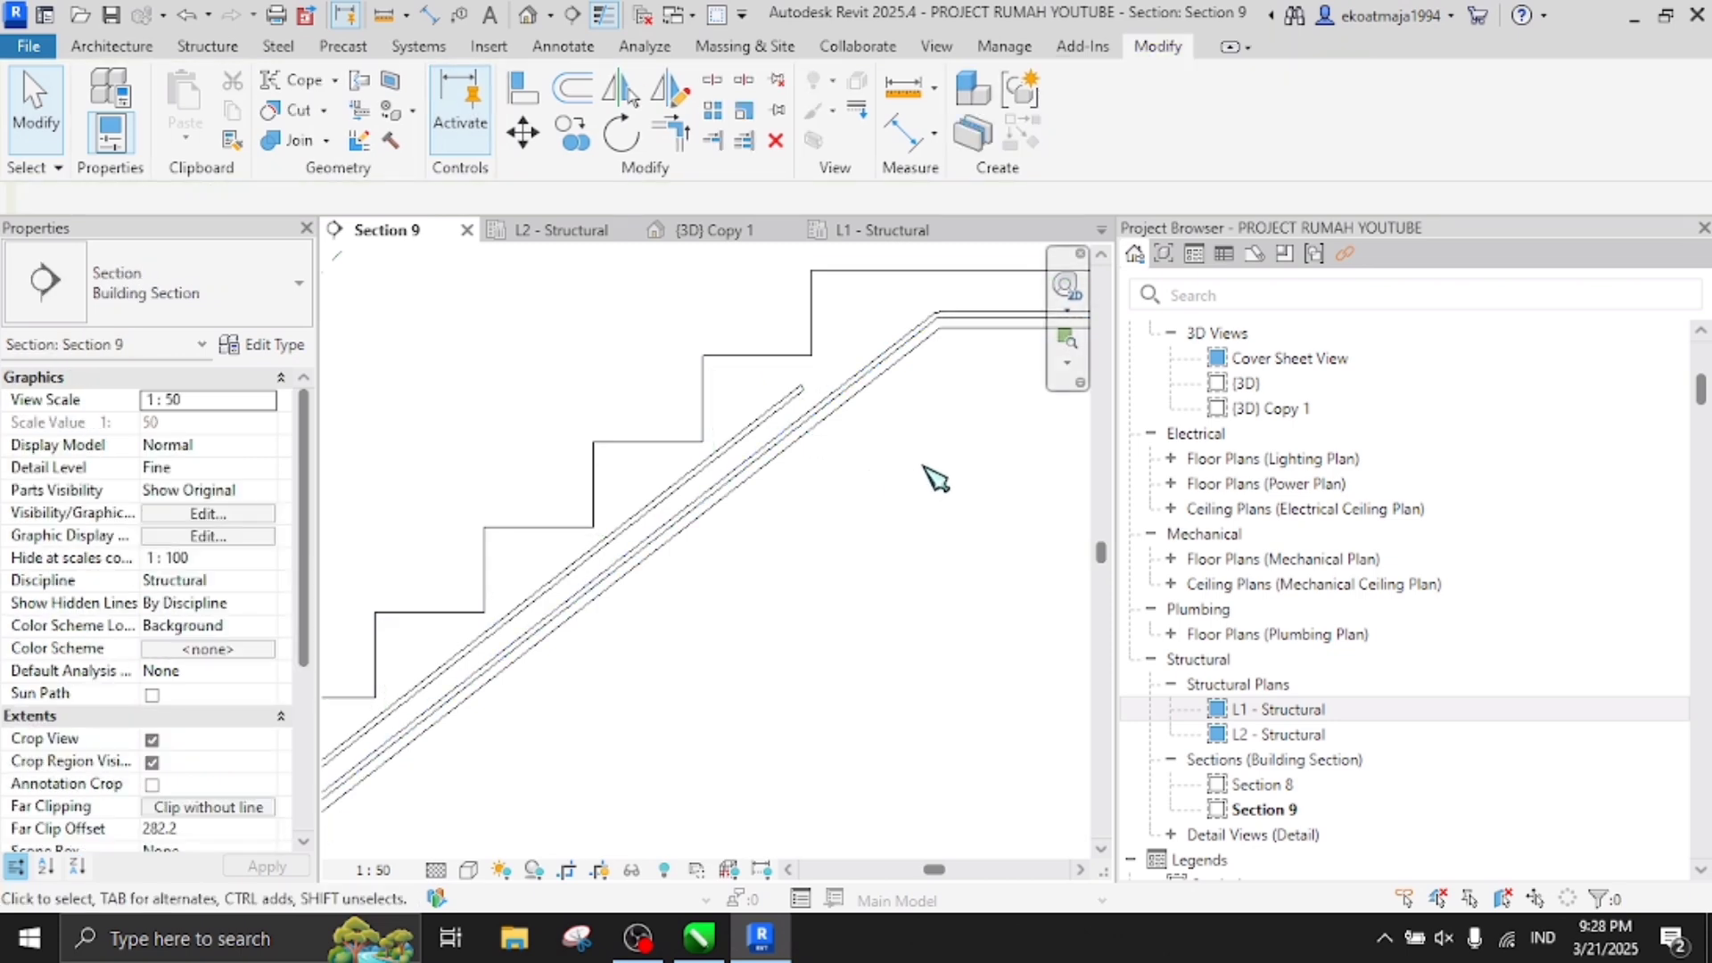
Edit the upper straight bar's sketch, adding a horizontal line along the landing's top cover into the upper beam and a vertical line down inside it
scroll(931, 479, "down", 4)
scroll(971, 459, "up", 3)
left_click(865, 453)
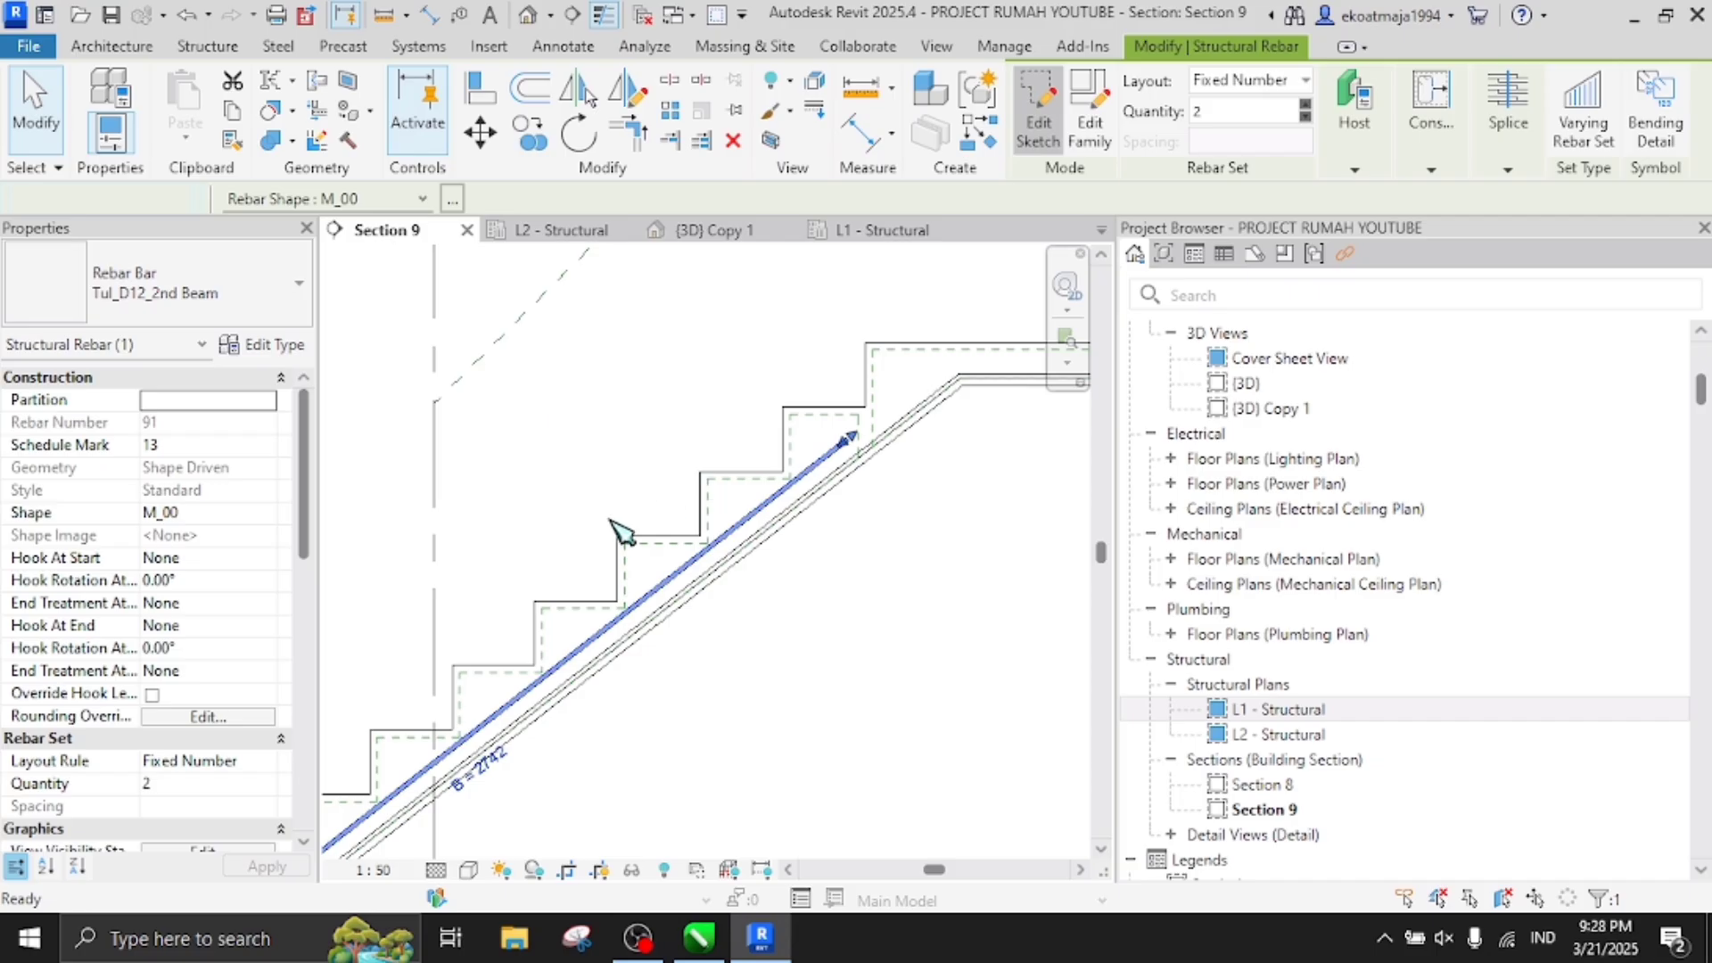
scroll(612, 522, "down", 3)
scroll(810, 478, "down", 1)
scroll(864, 448, "up", 6)
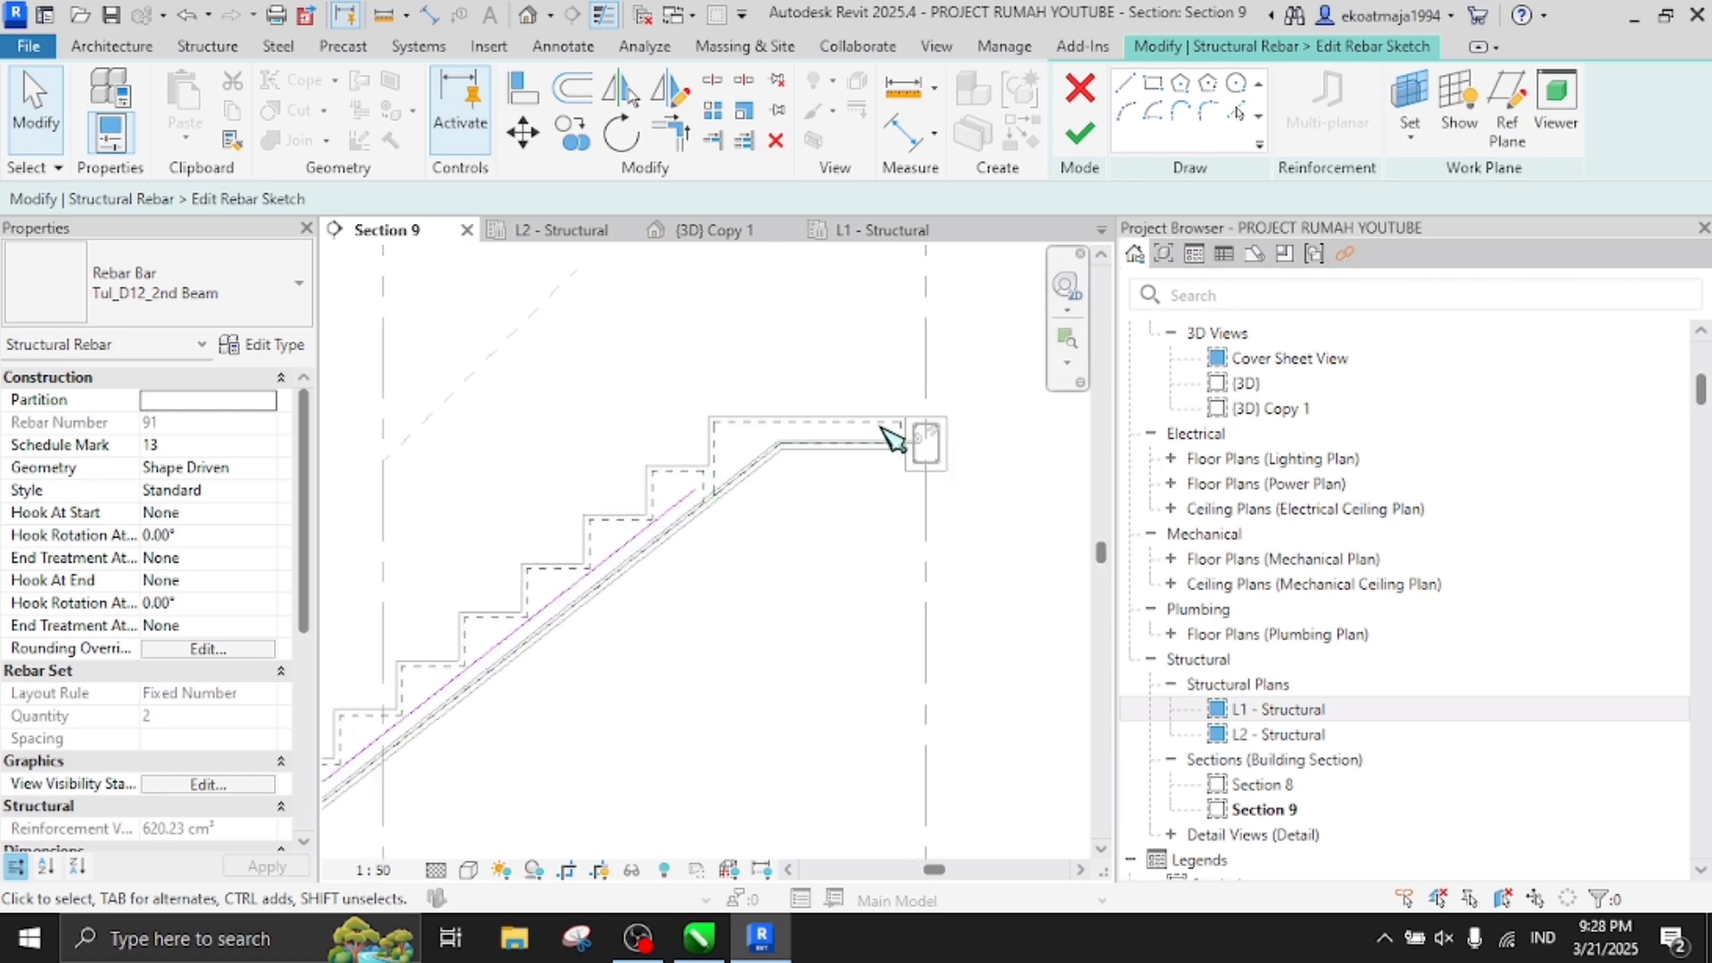
left_click(1125, 85)
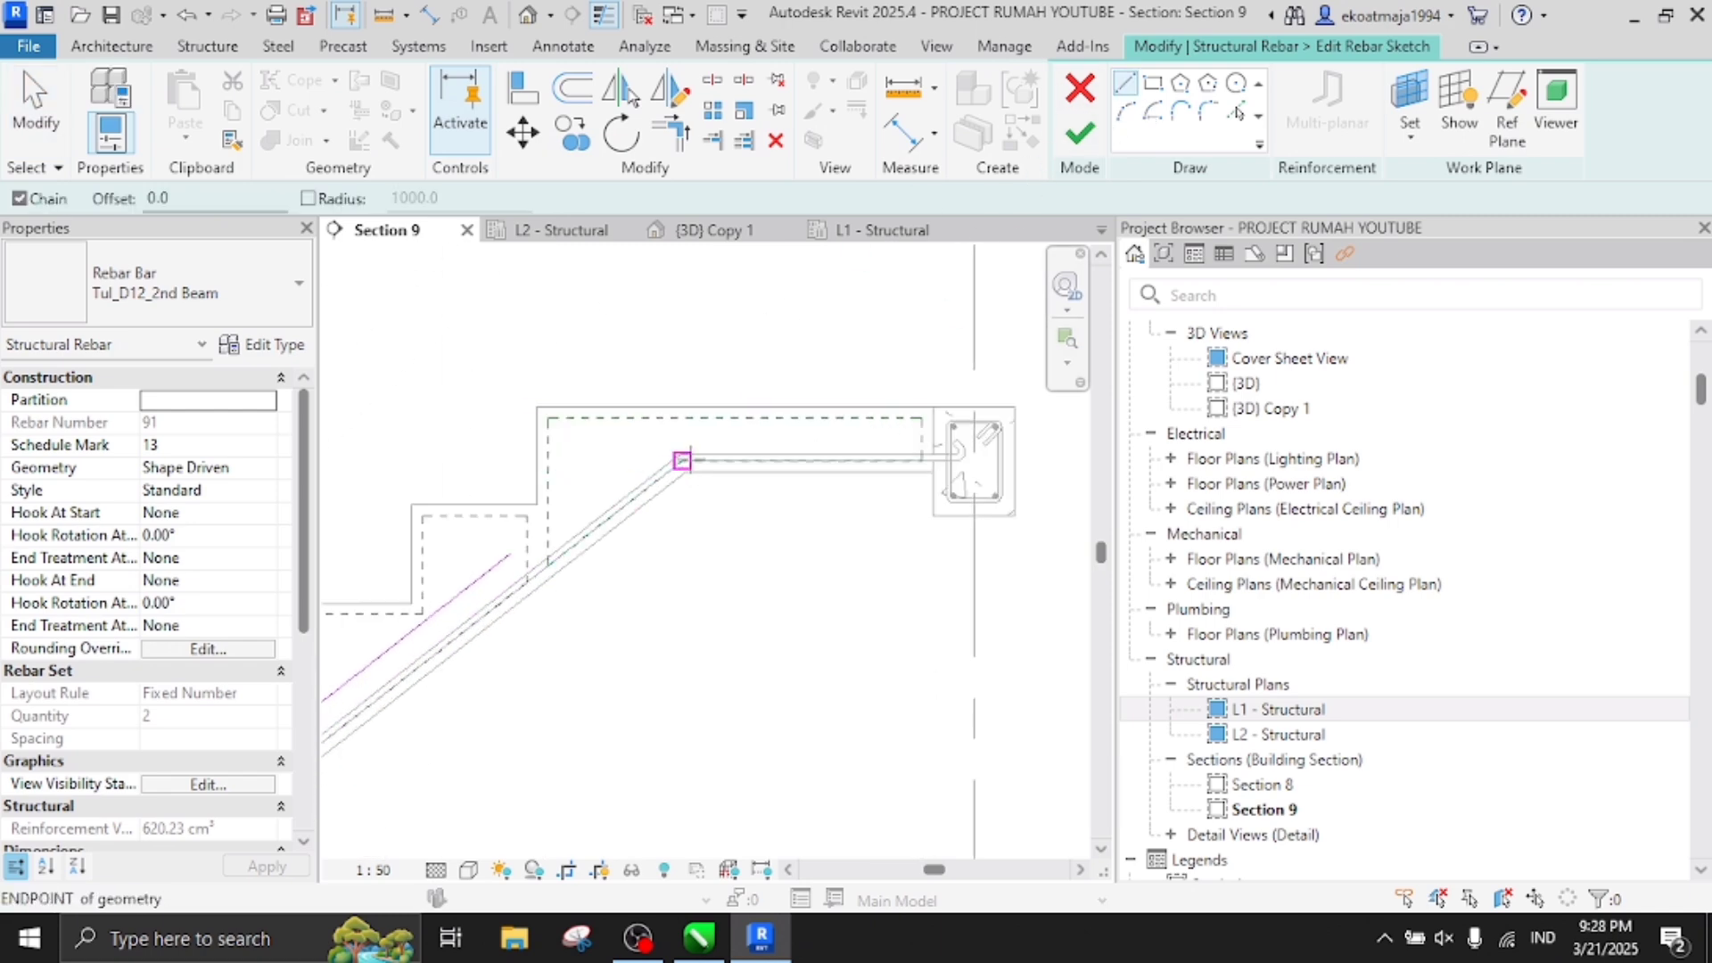
scroll(682, 460, "up", 1)
left_click(679, 417)
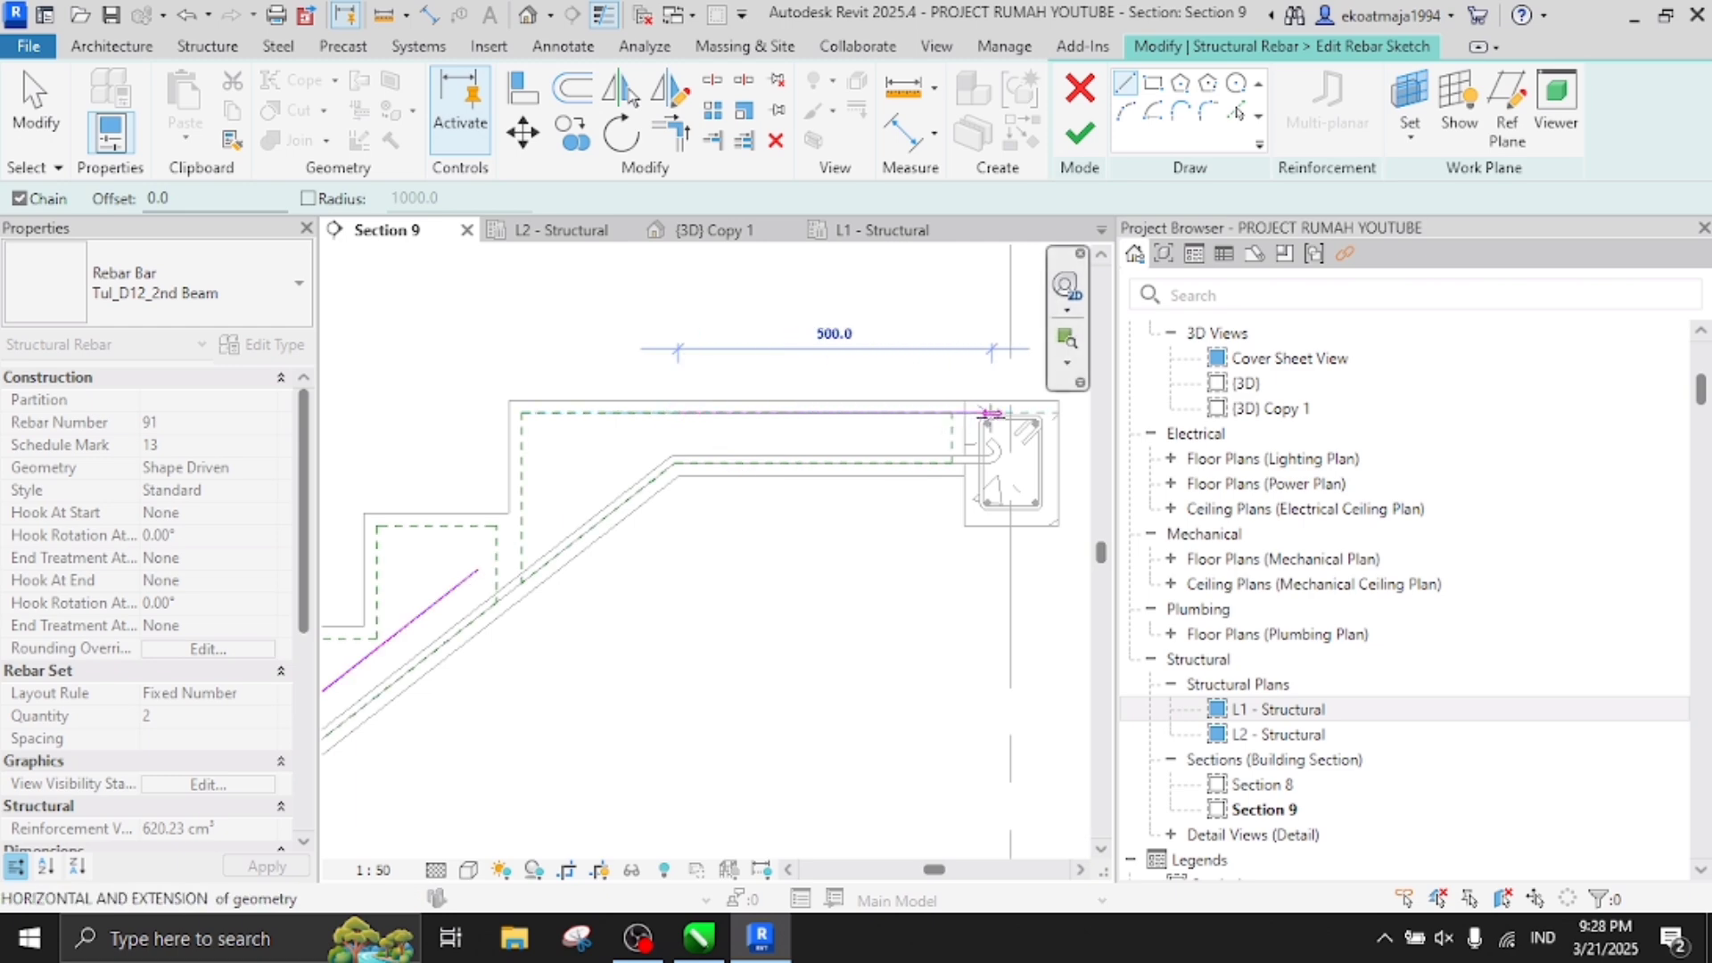
scroll(1034, 415, "up", 2)
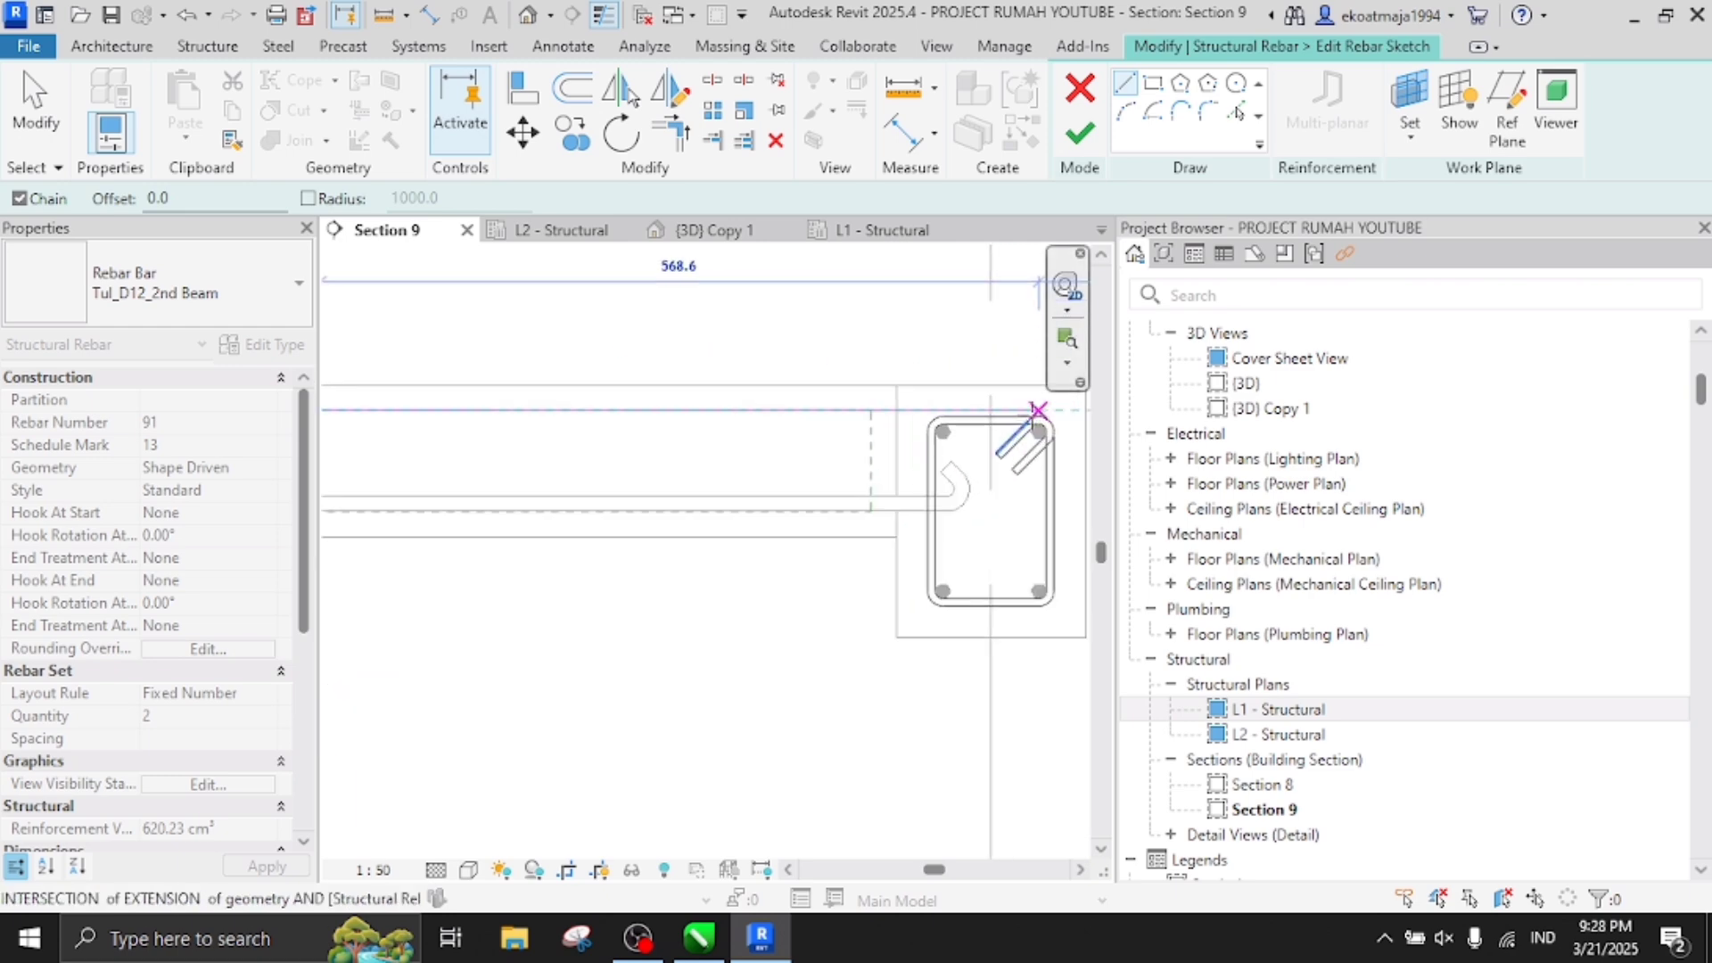
left_click(1037, 410)
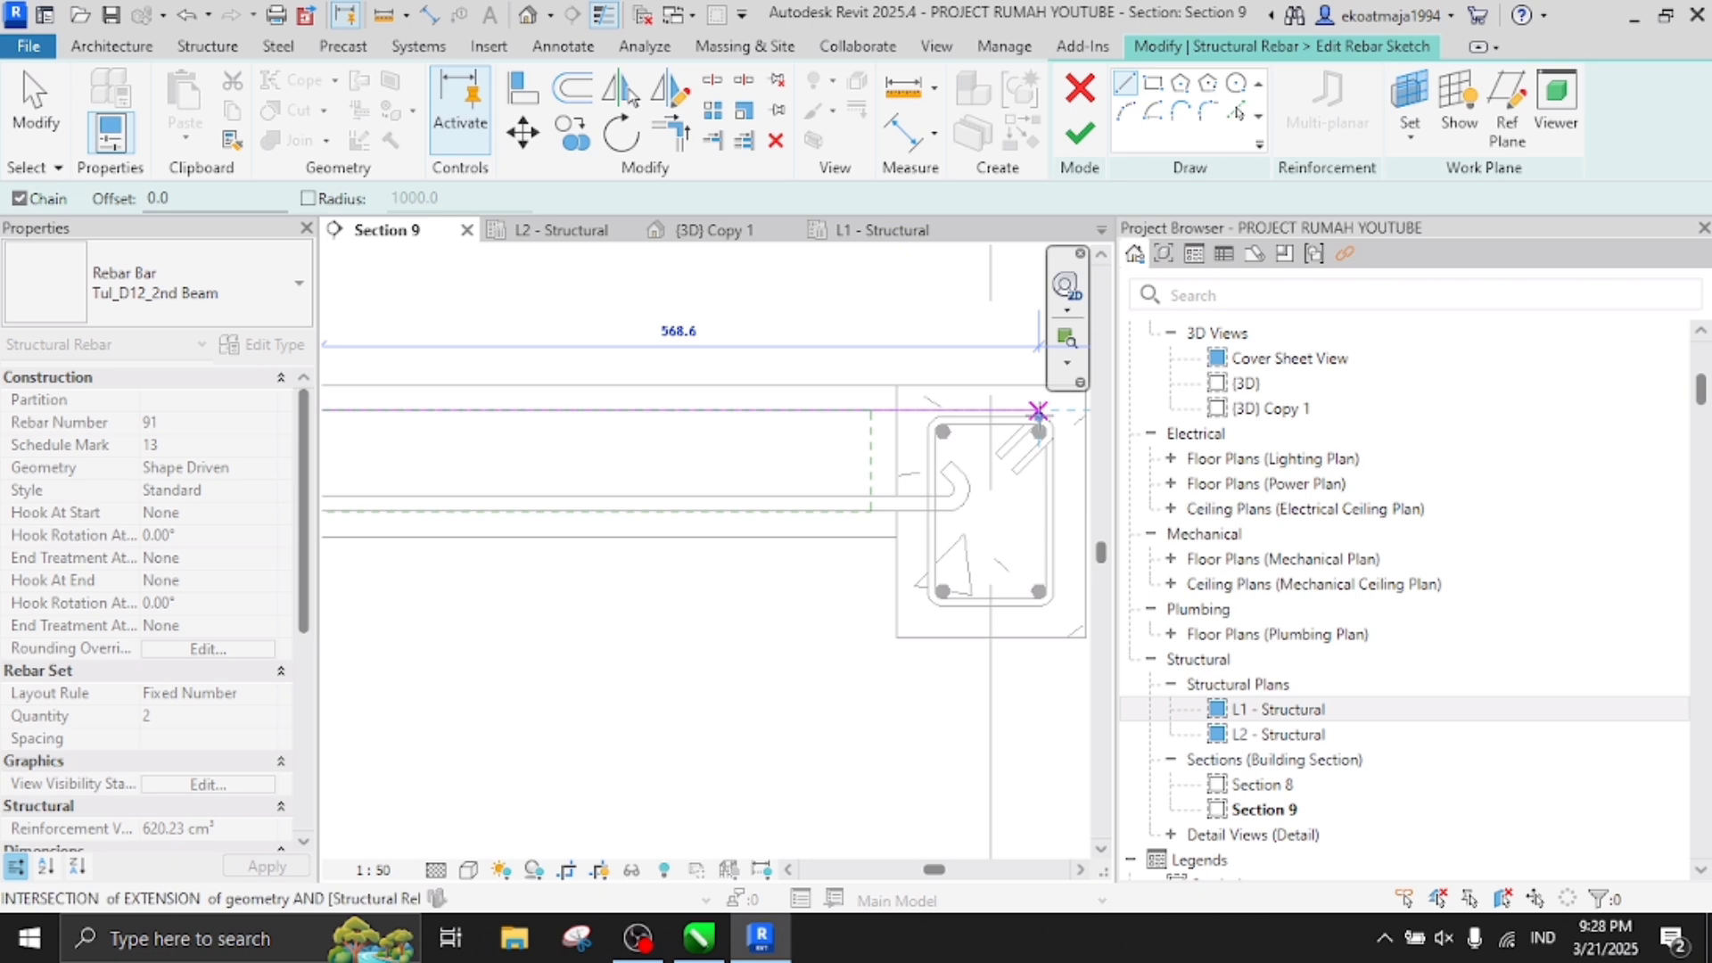
left_click(1015, 410)
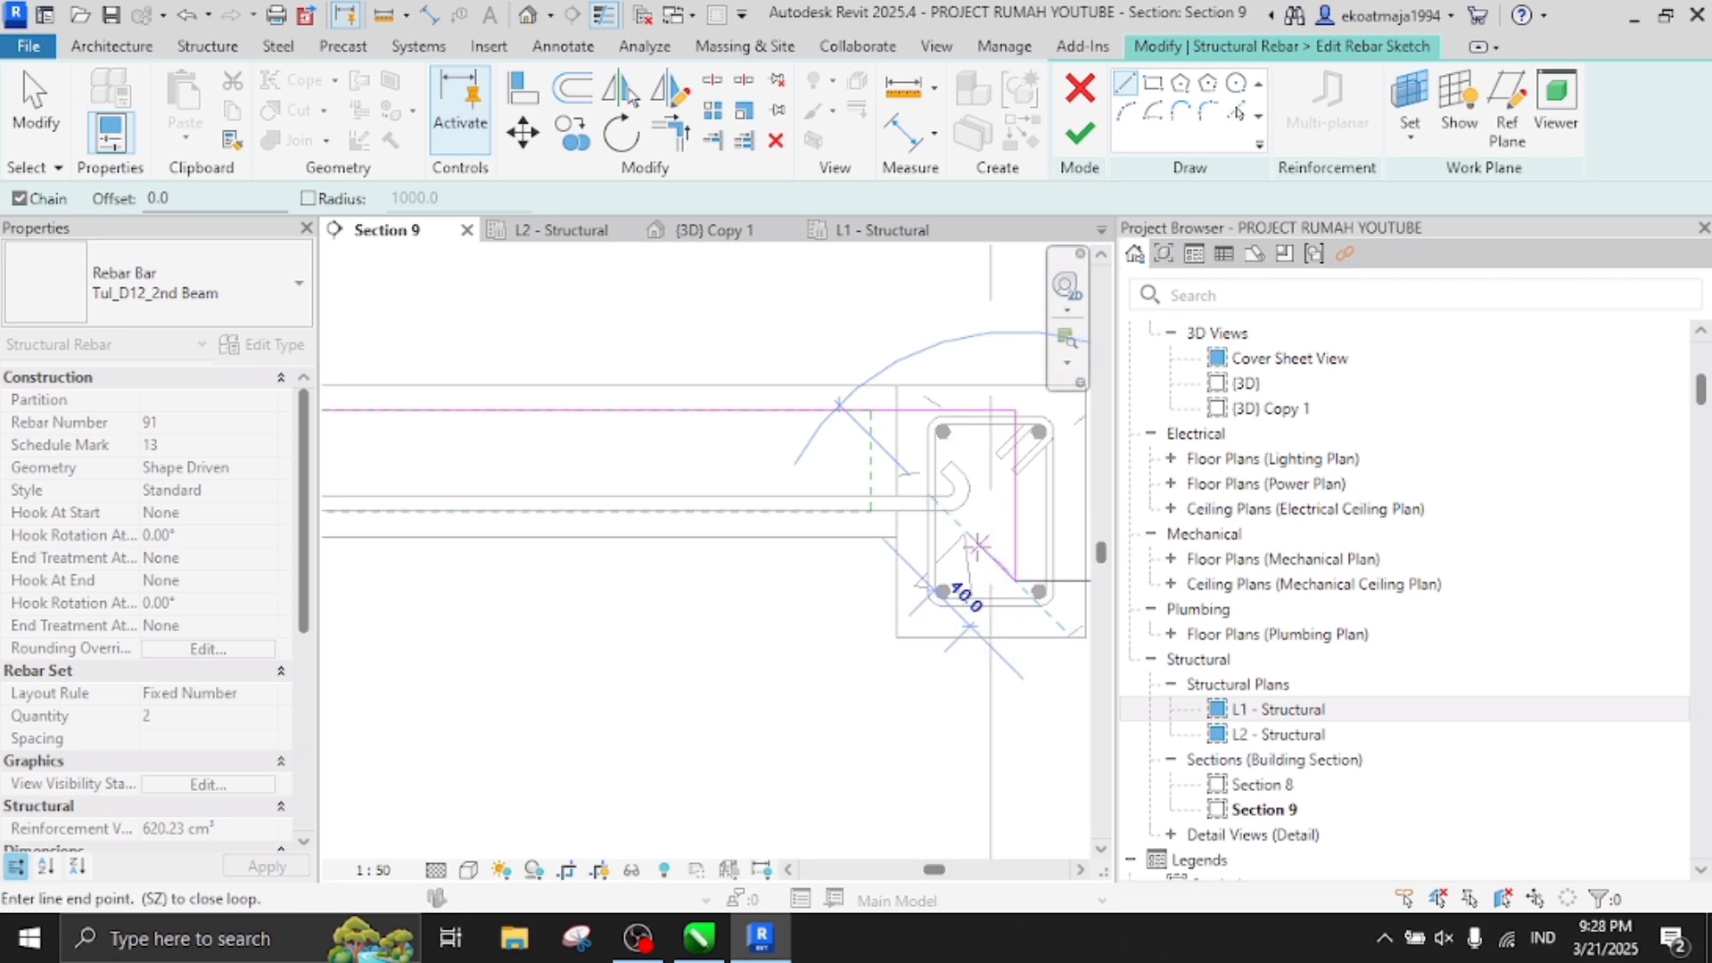
Sketch a 50 mm hook line at 135° from the lower end of the vertical line in the upper beam
scroll(977, 546, "down", 3)
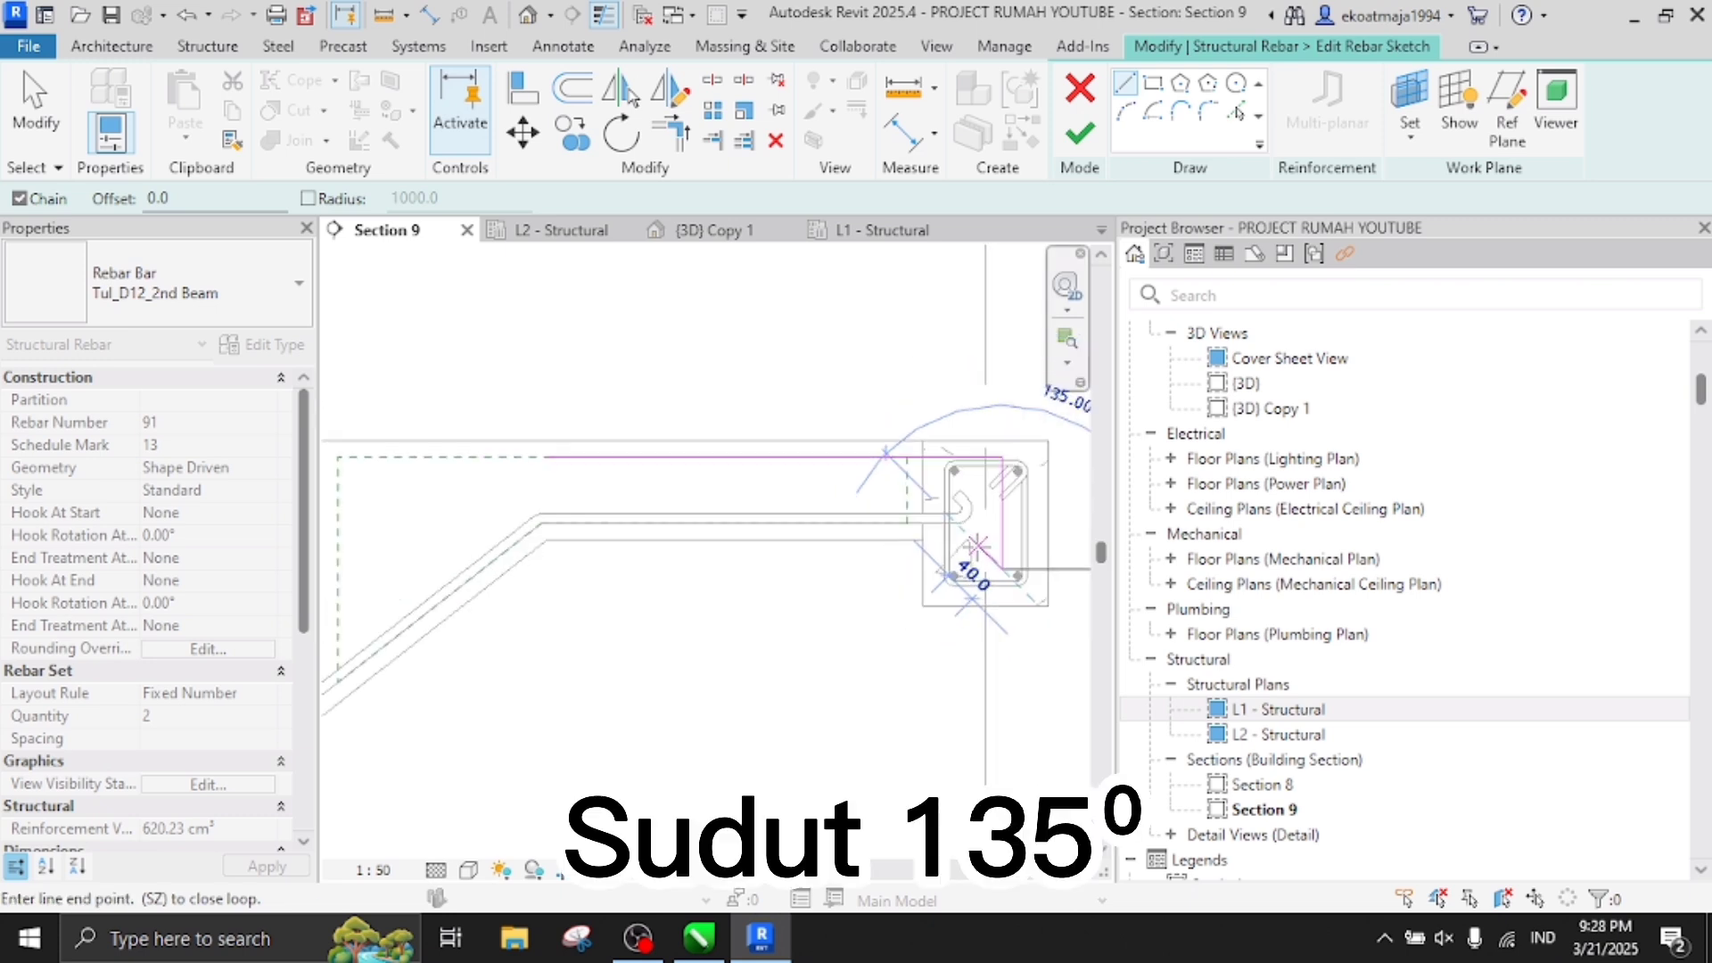
type("50")
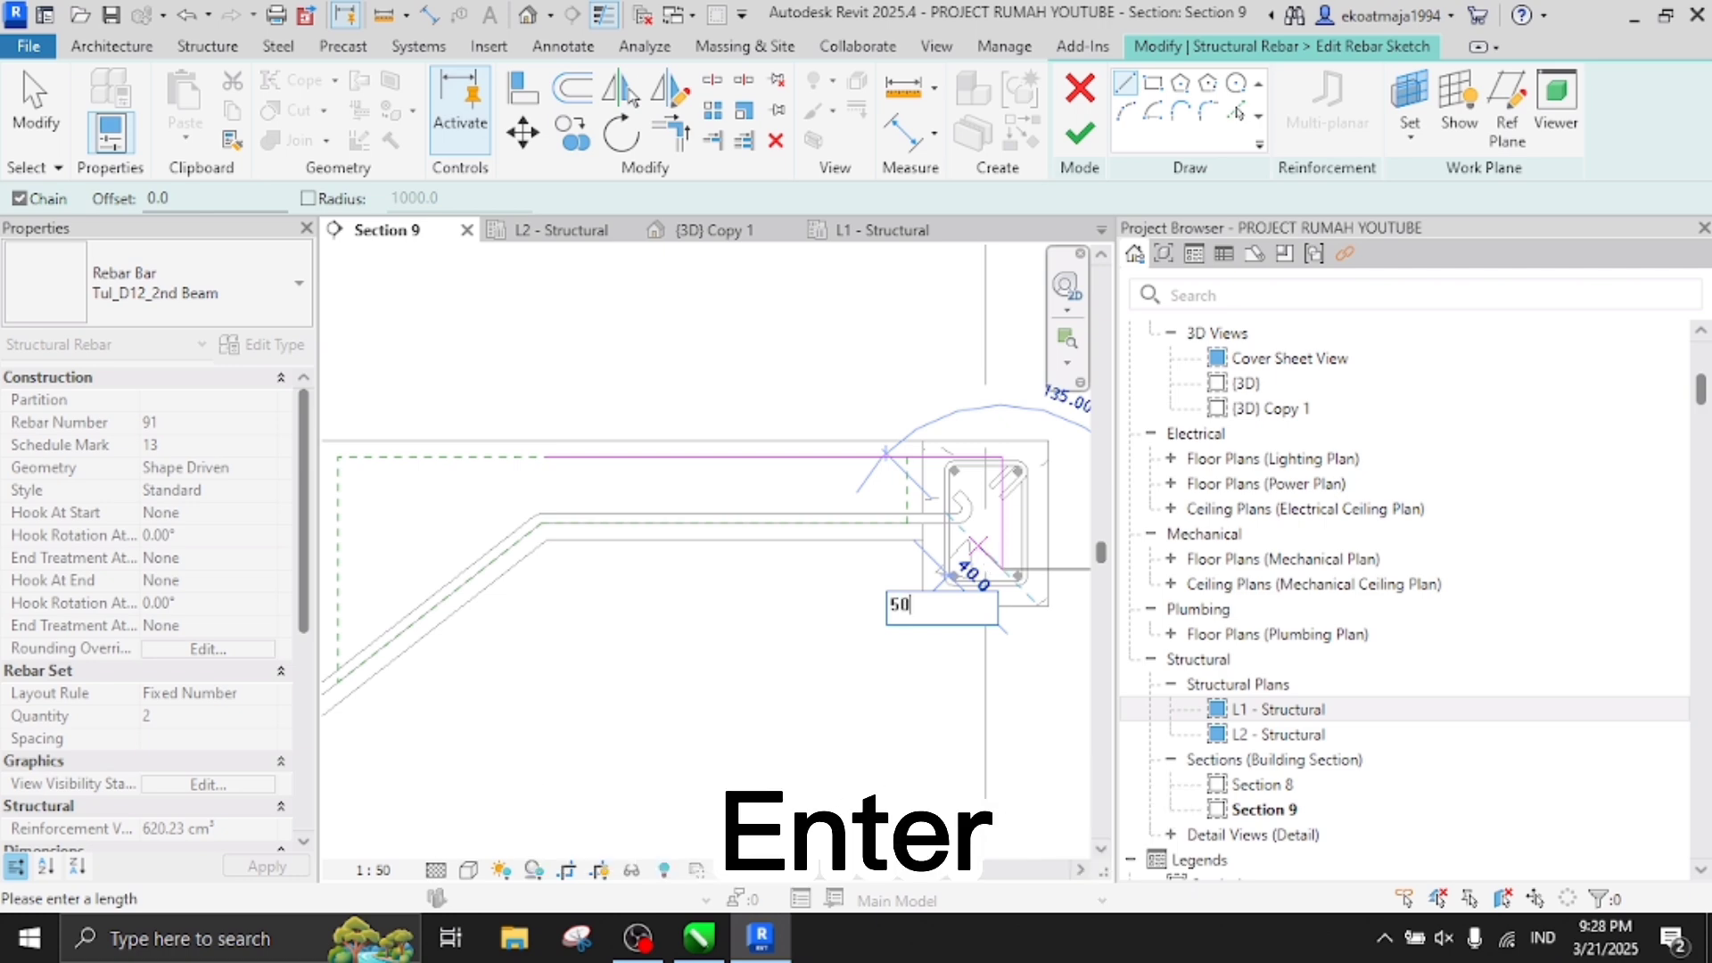
key("Return")
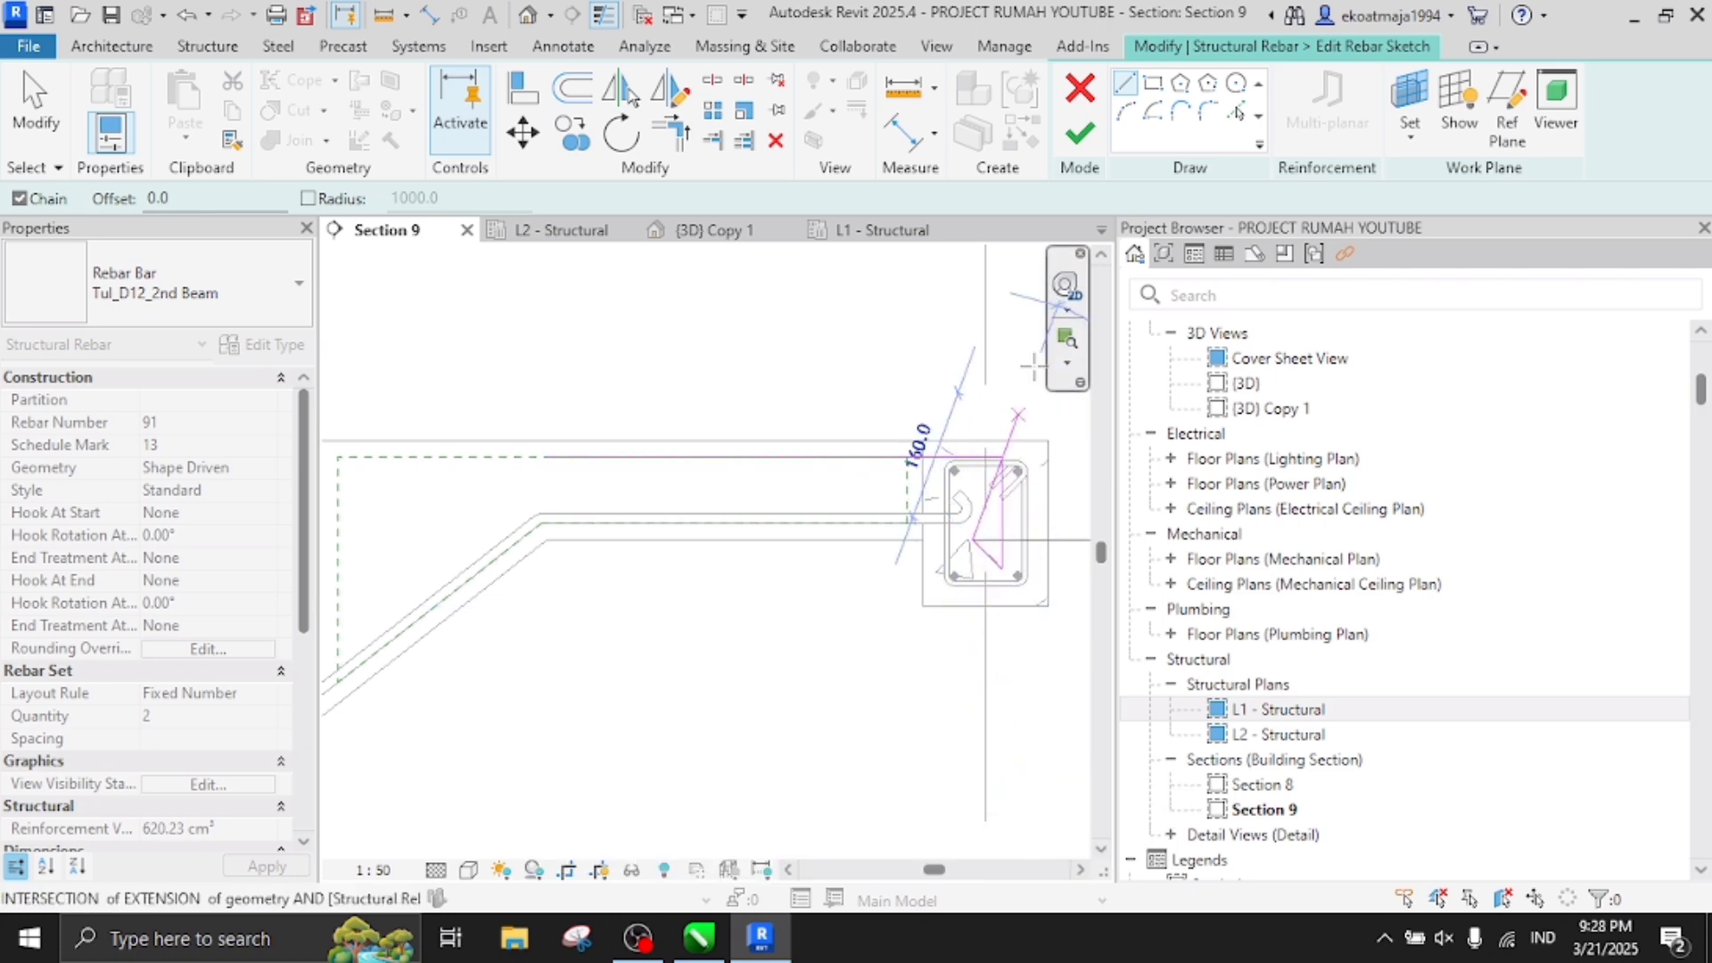
left_click(1080, 134)
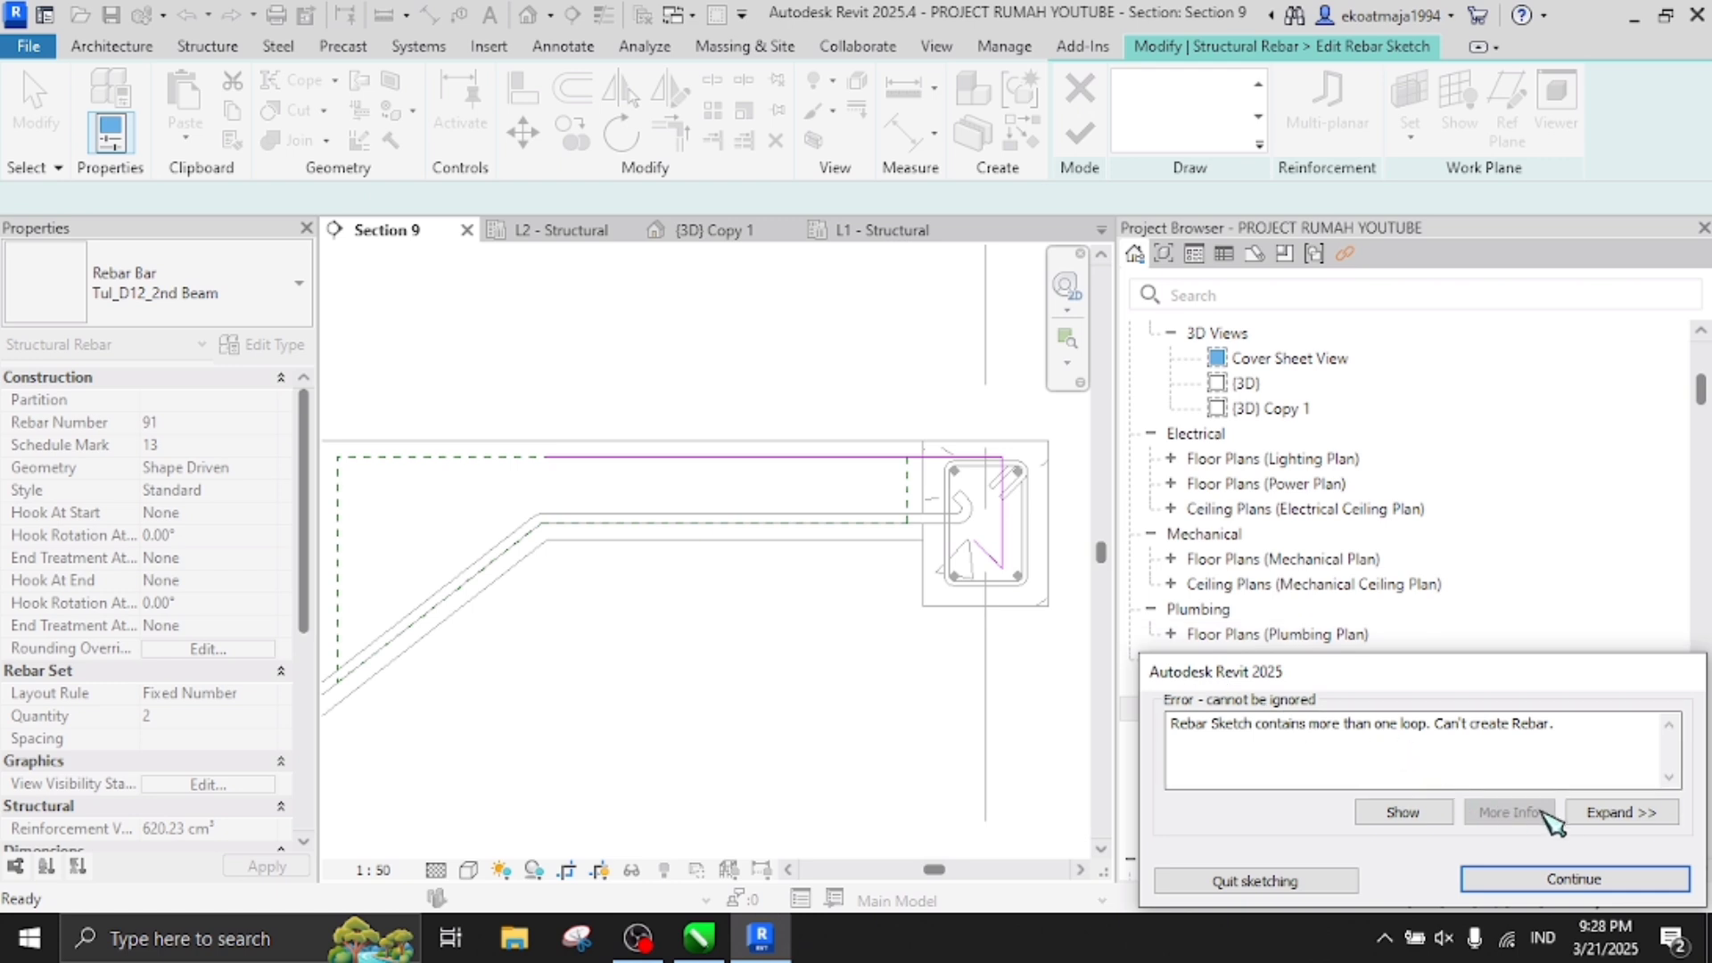
left_click(1574, 880)
Extend the upper bar's sloping line up the flight and join it to the landing's horizontal line with Trim/Extend
key("t")
key("r")
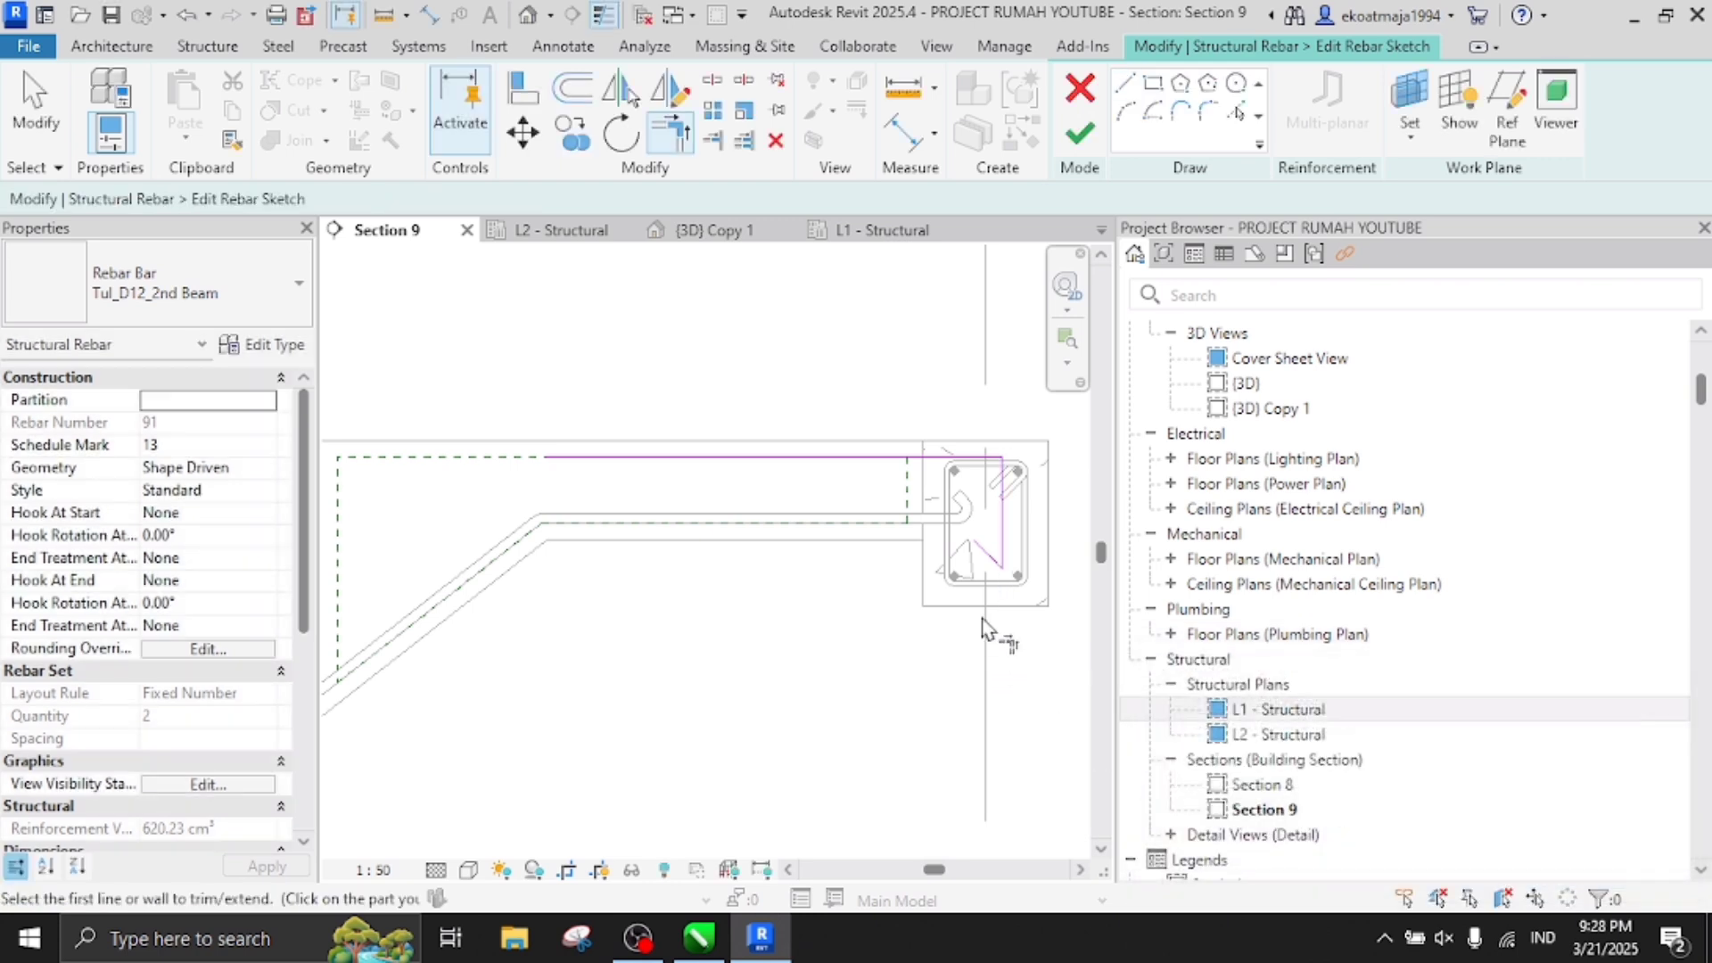
left_click(963, 459)
scroll(1075, 482, "down", 3)
scroll(825, 518, "up", 1)
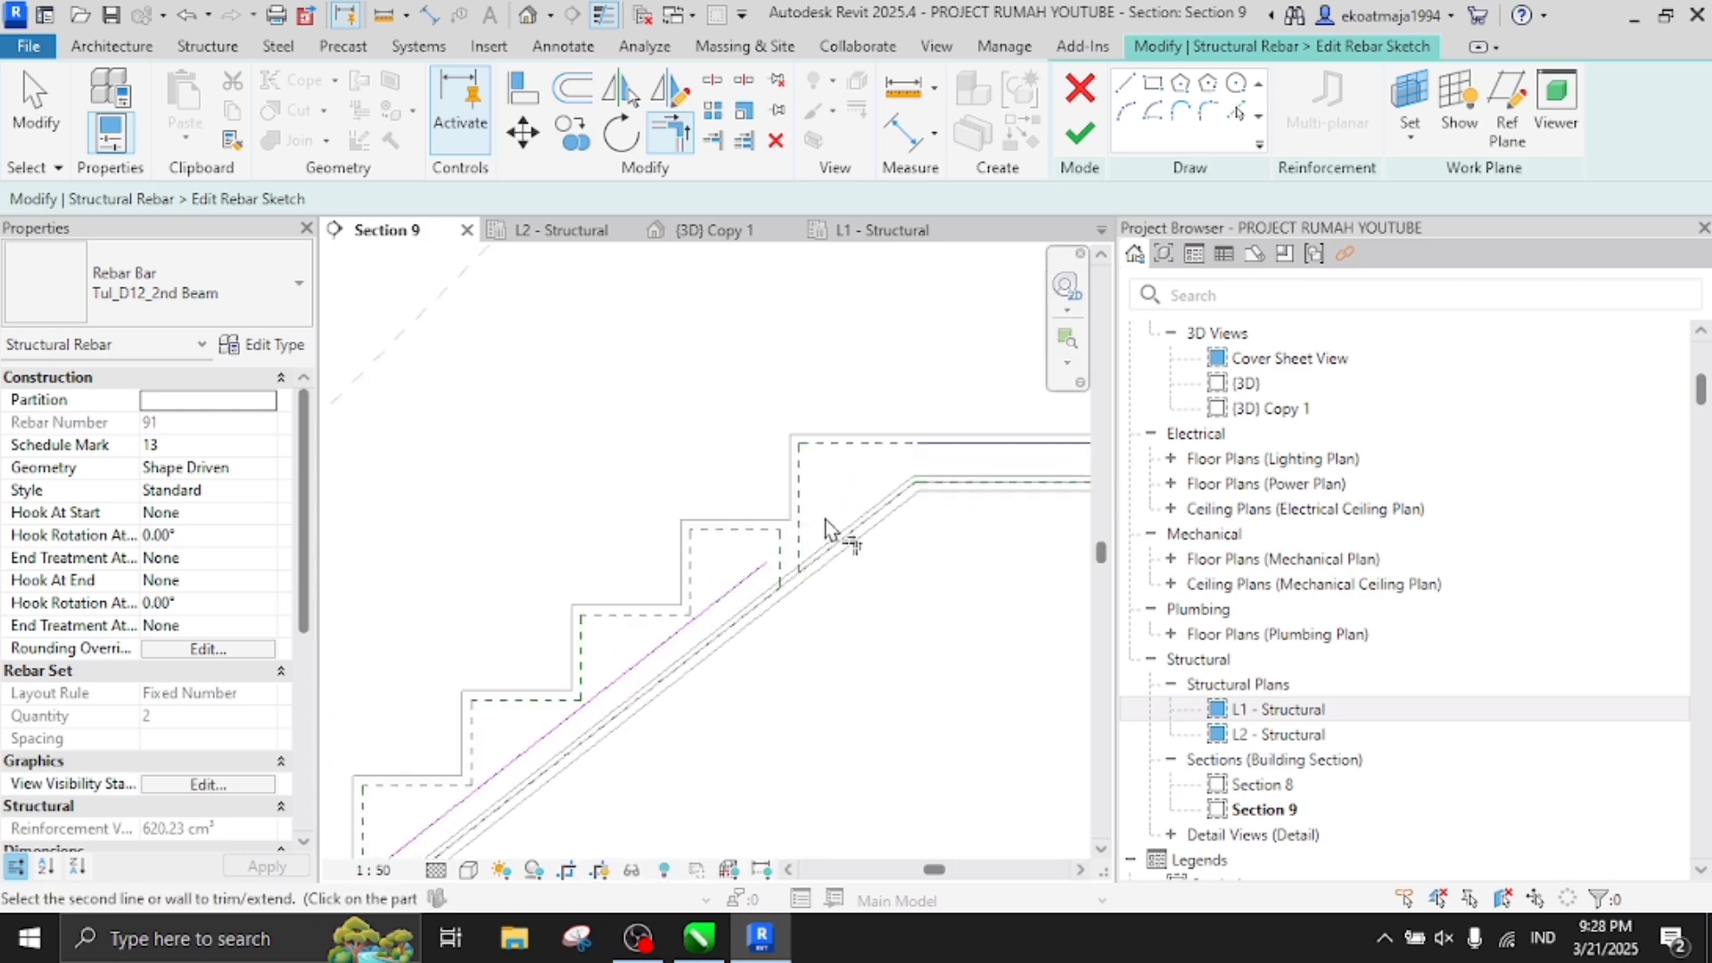
left_click(767, 568)
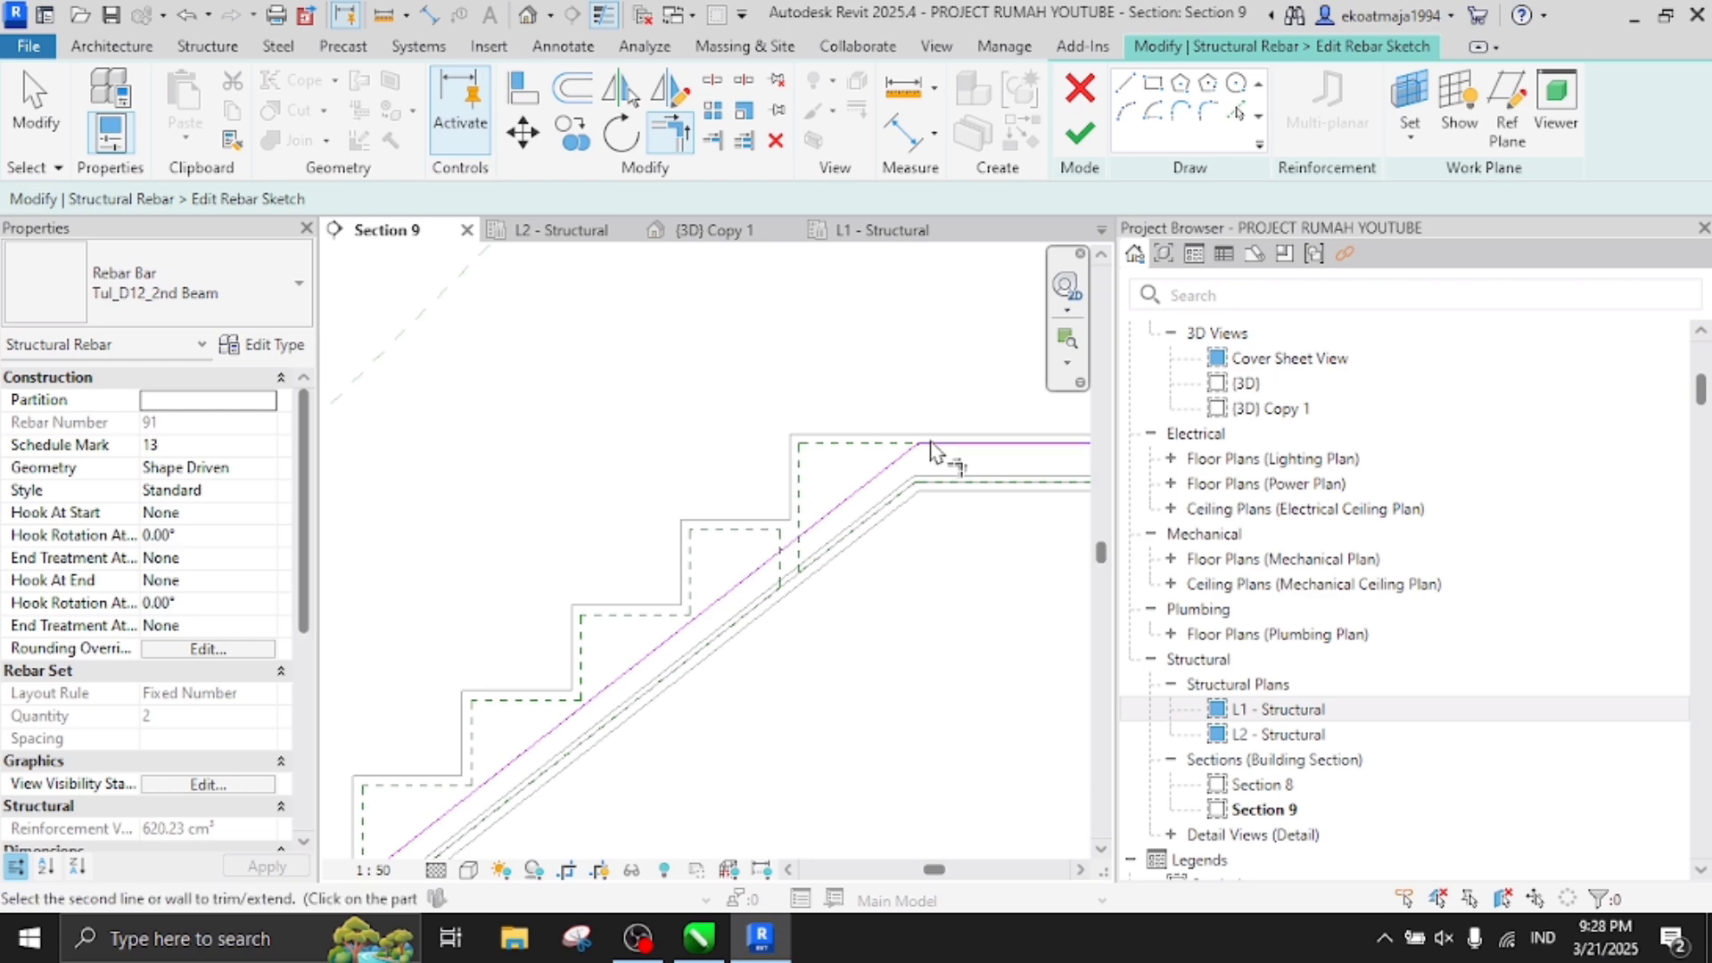
Sketch a vertical line down inside the concrete below the stair's foot, followed by a horizontal line towards its opposite face
scroll(950, 472, "down", 2)
scroll(624, 655, "up", 3)
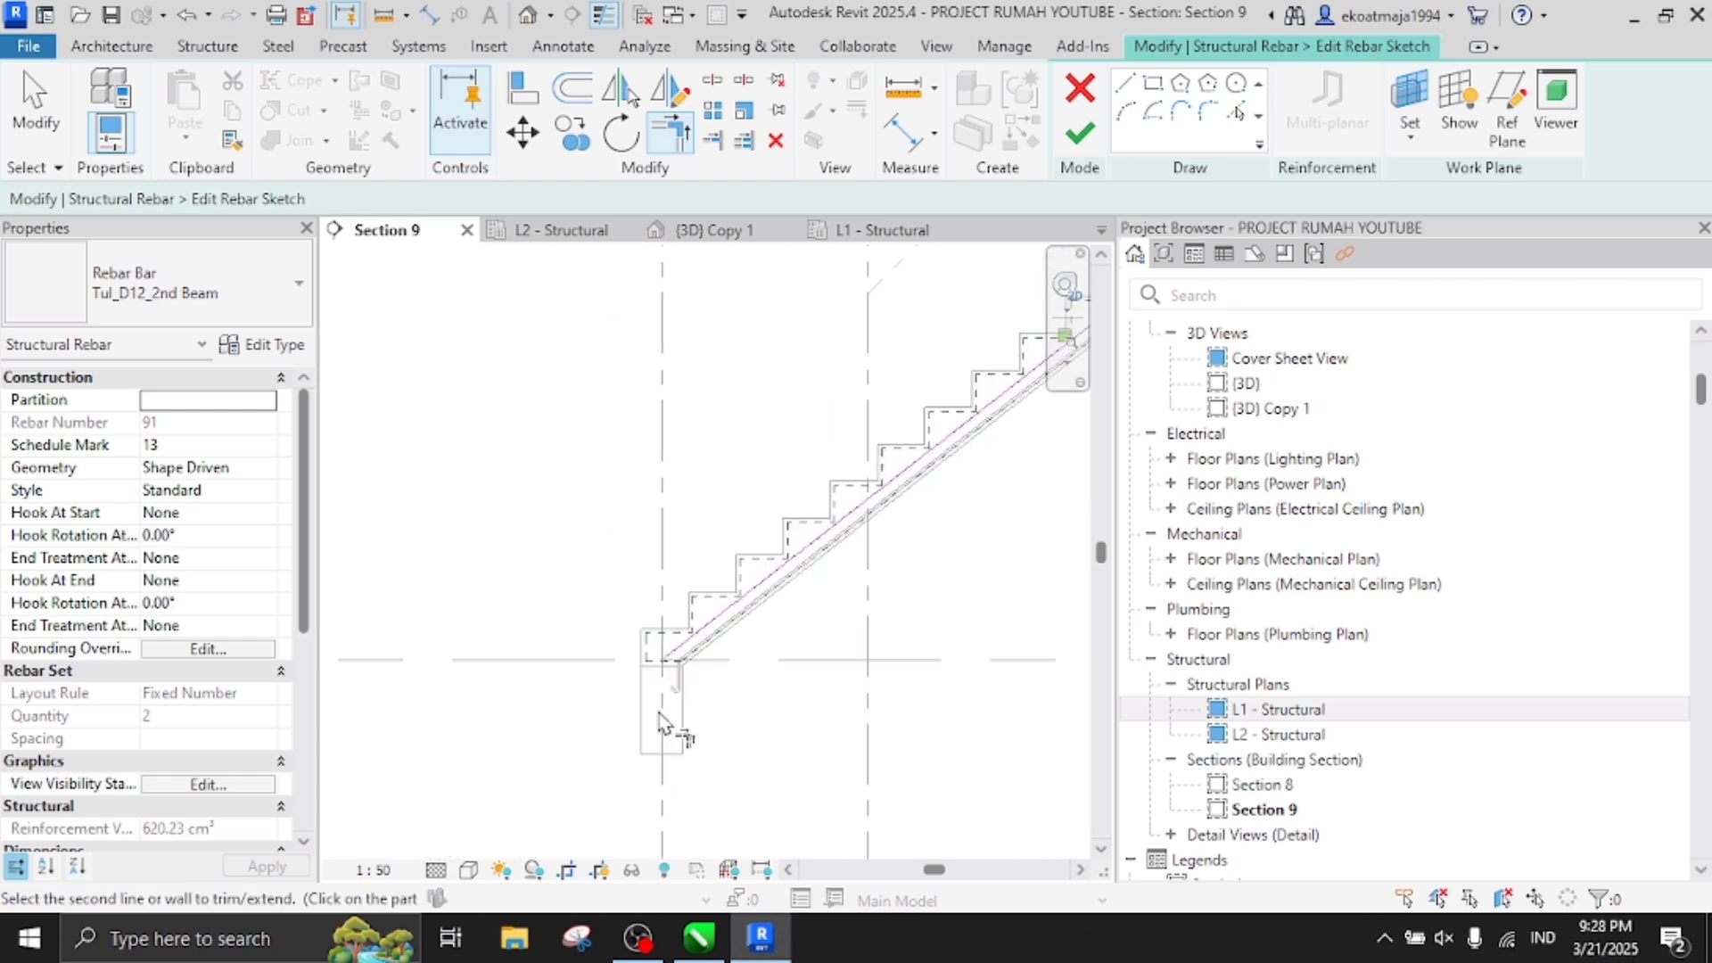
scroll(695, 704, "up", 4)
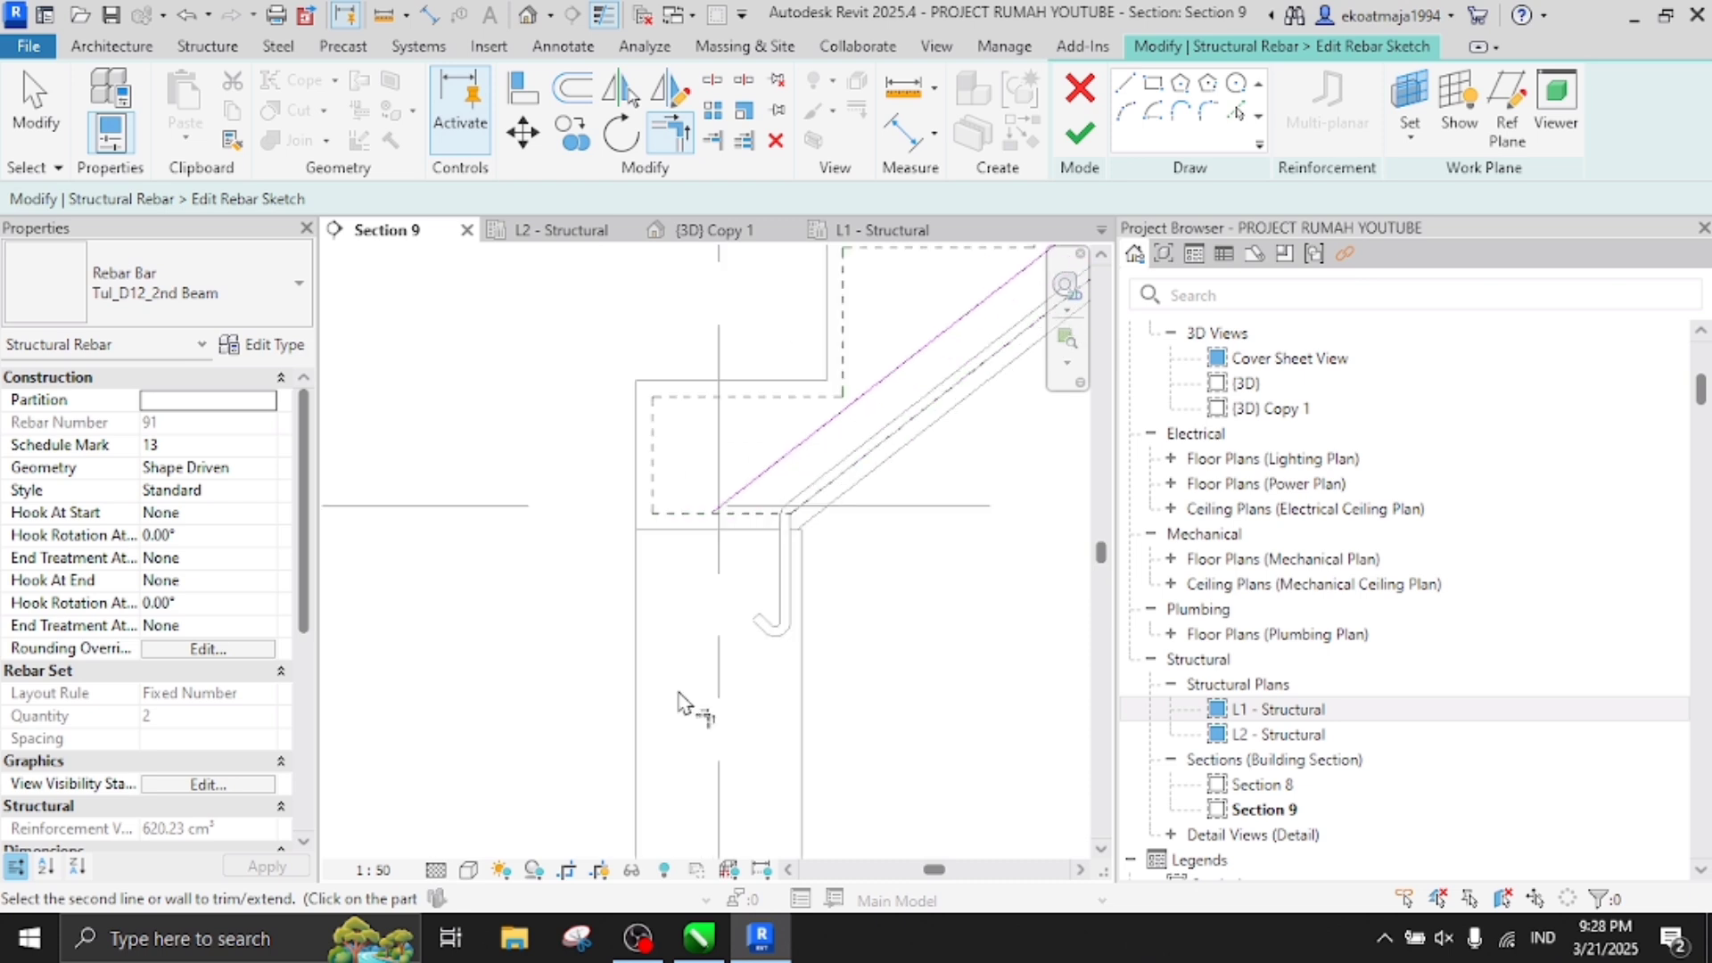
key("Escape")
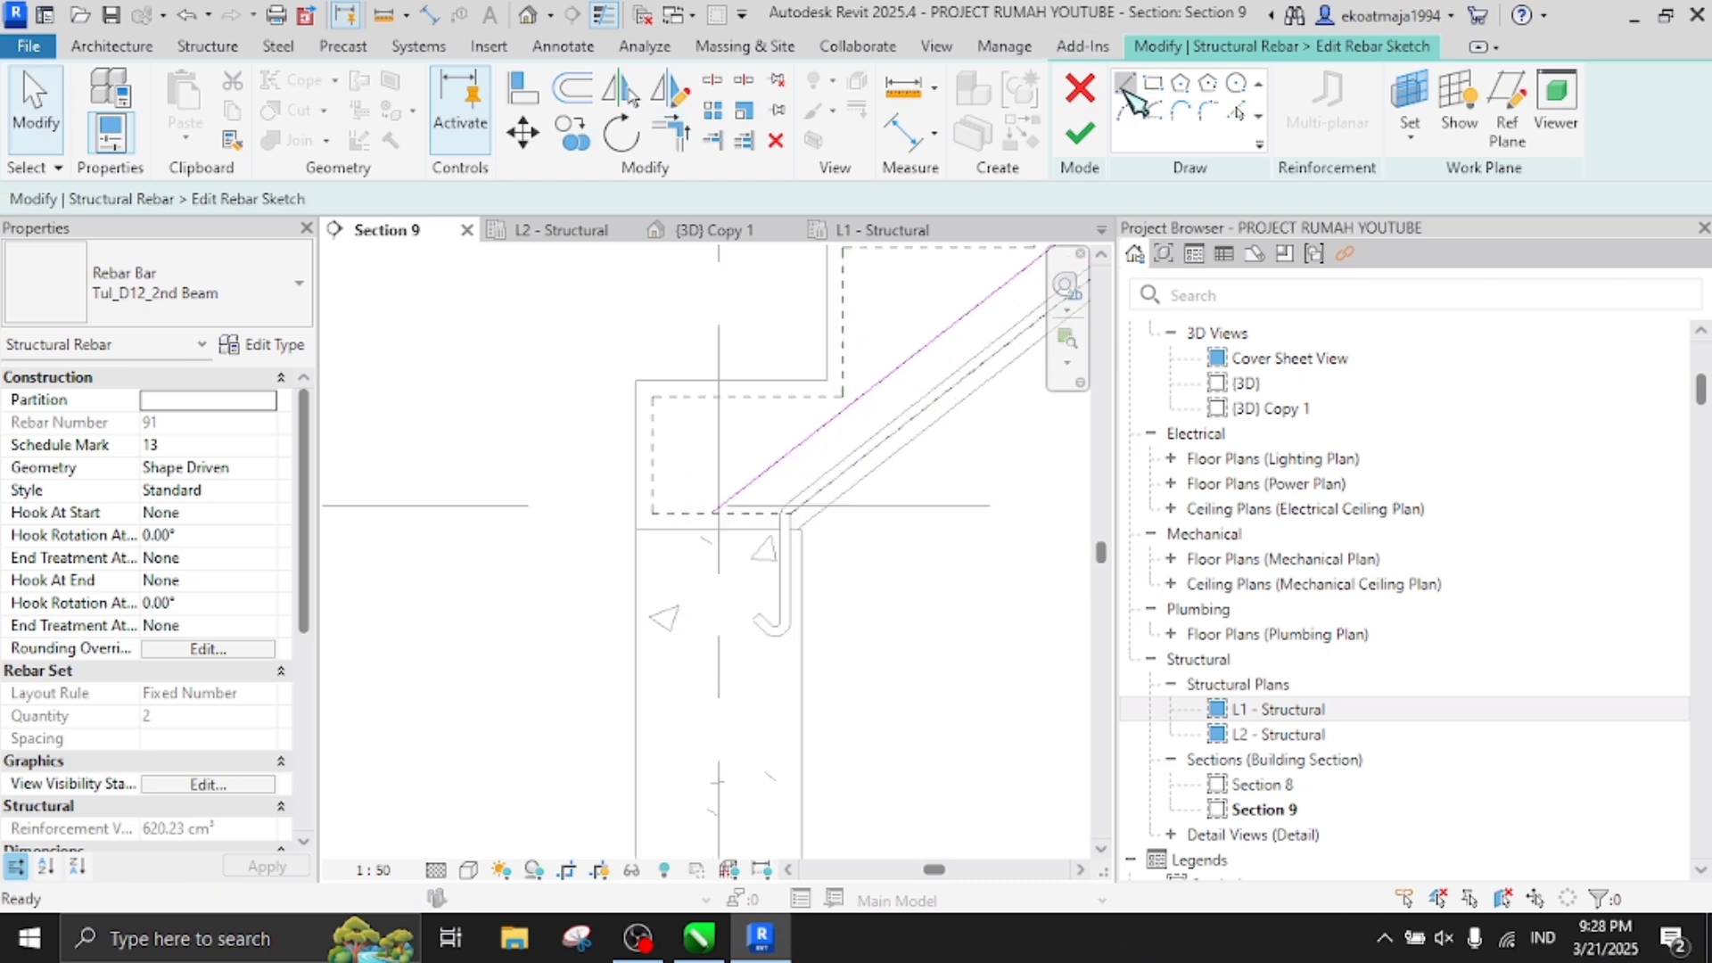
left_click(1127, 87)
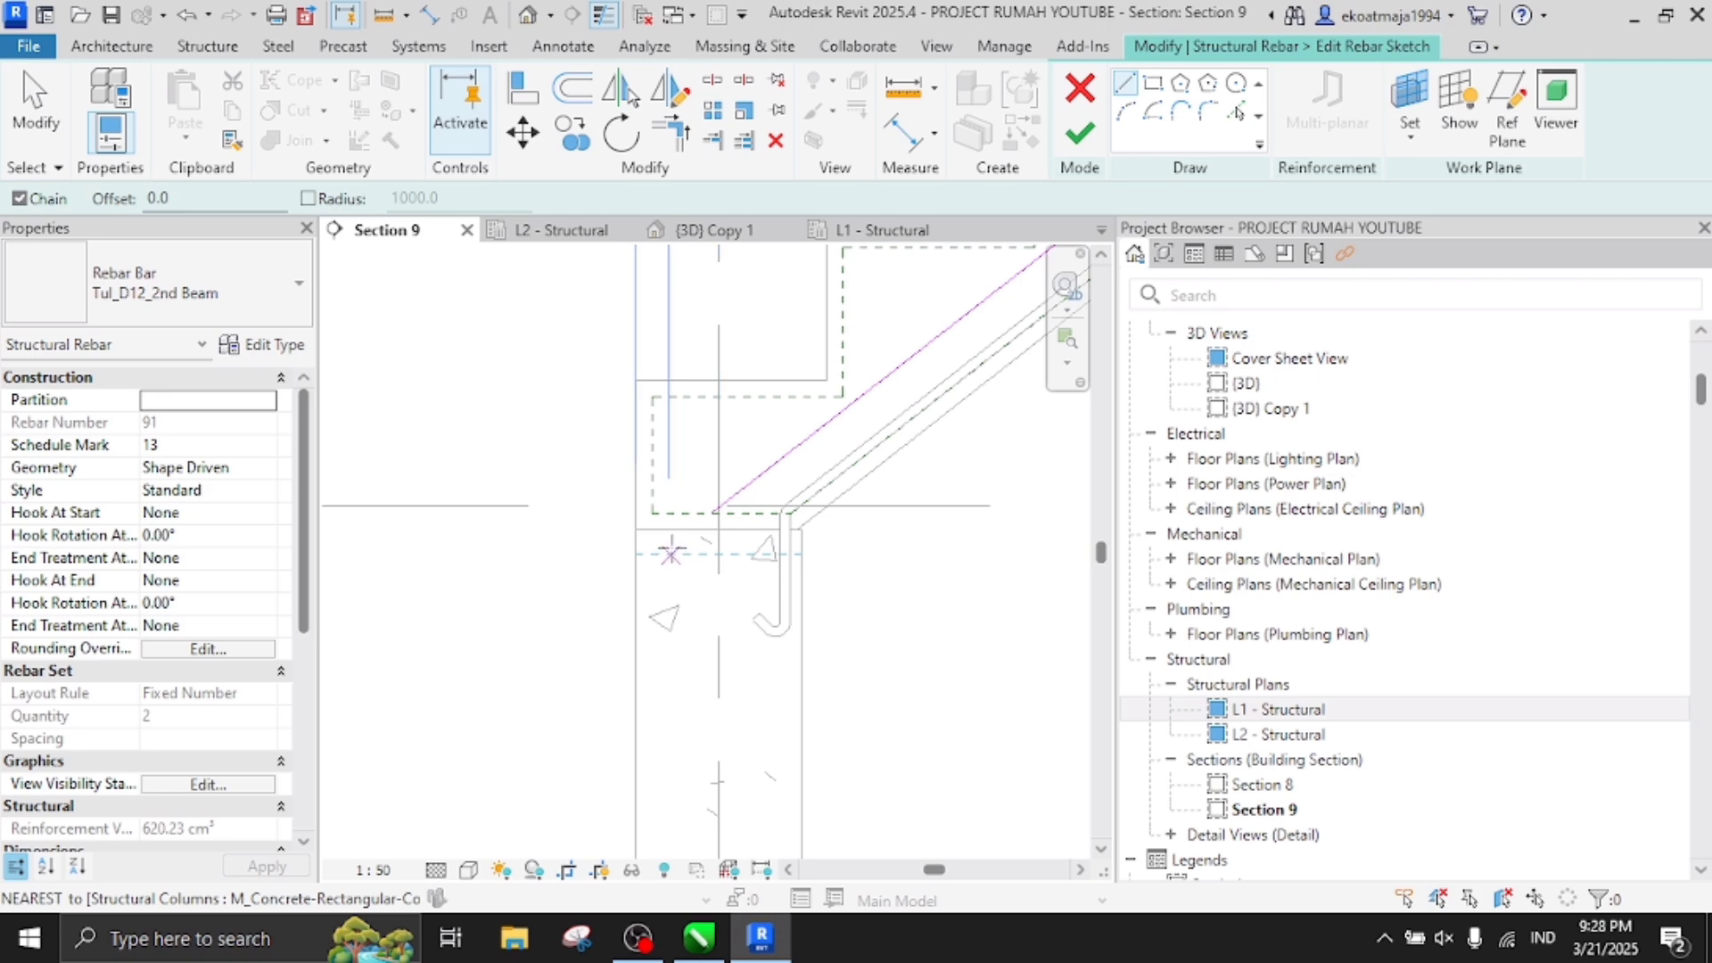
left_click(669, 530)
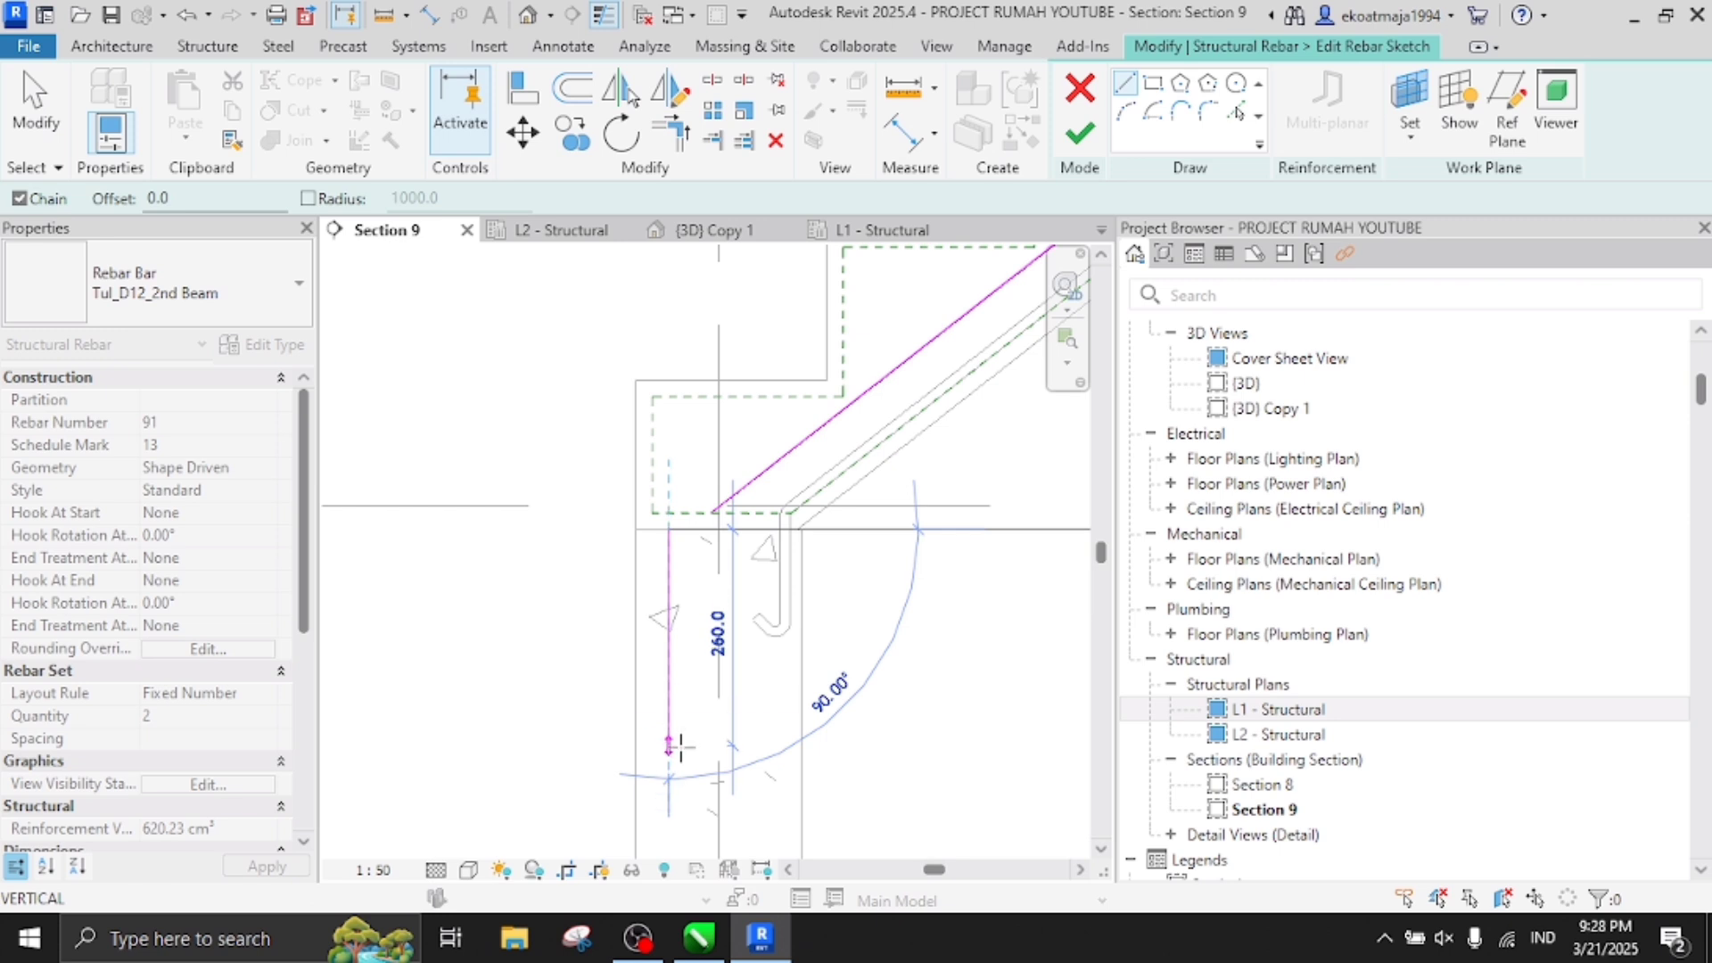
left_click(669, 678)
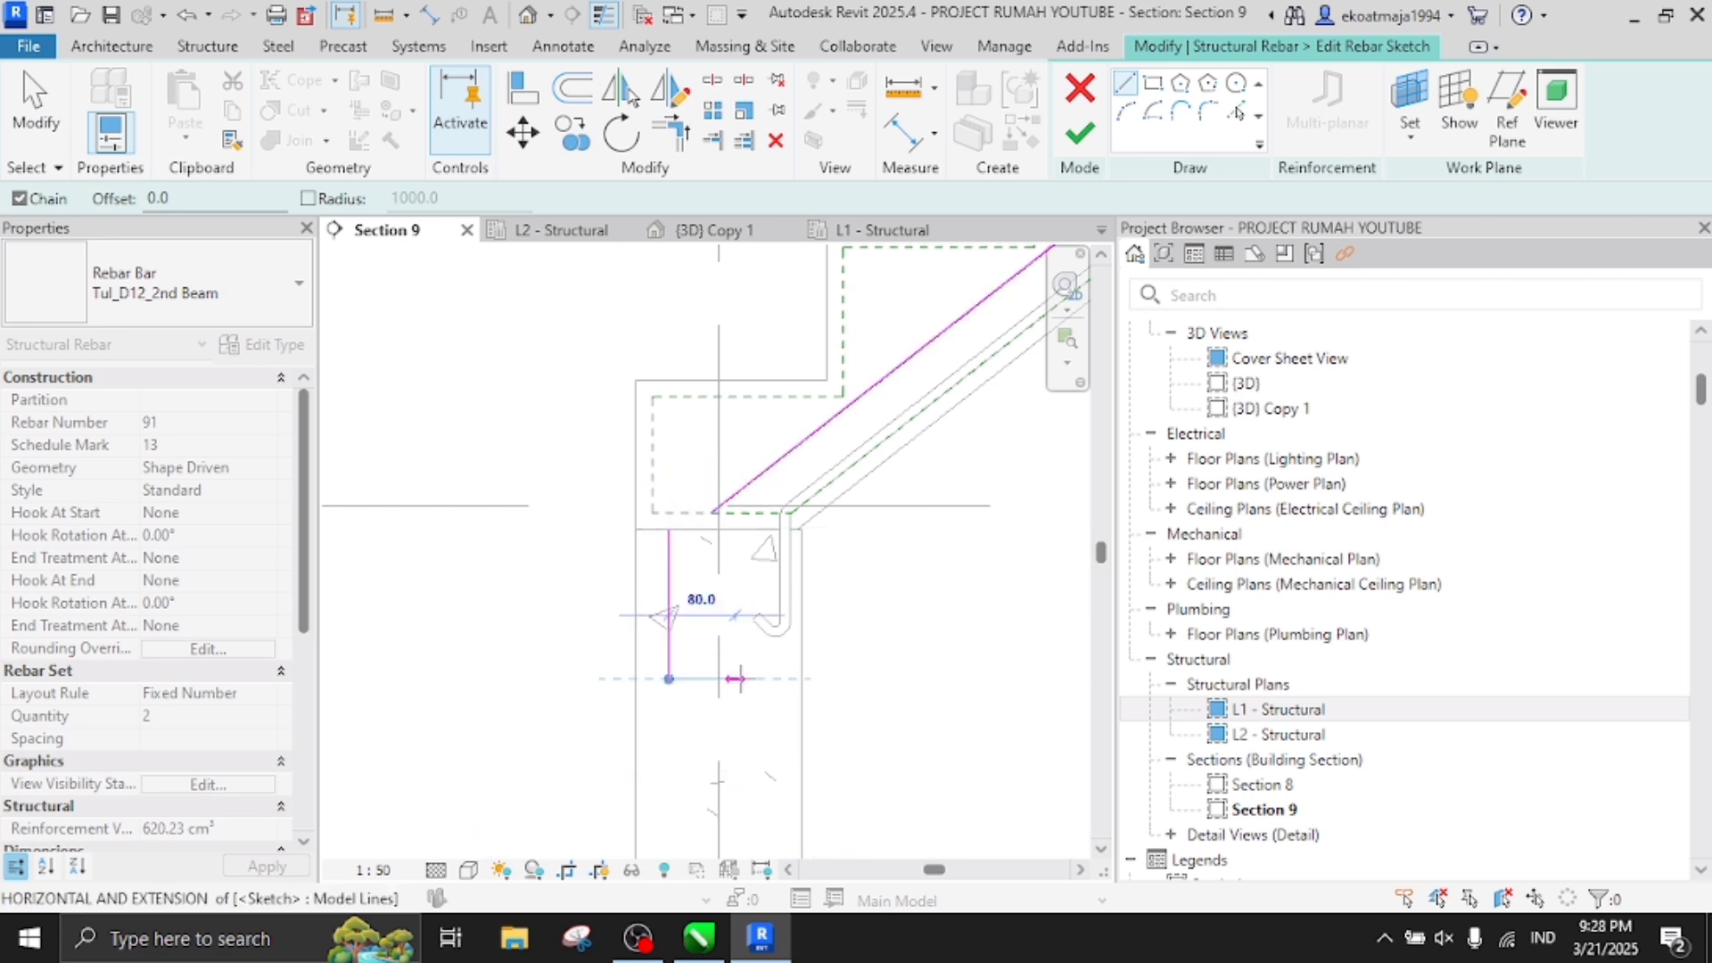
left_click(770, 679)
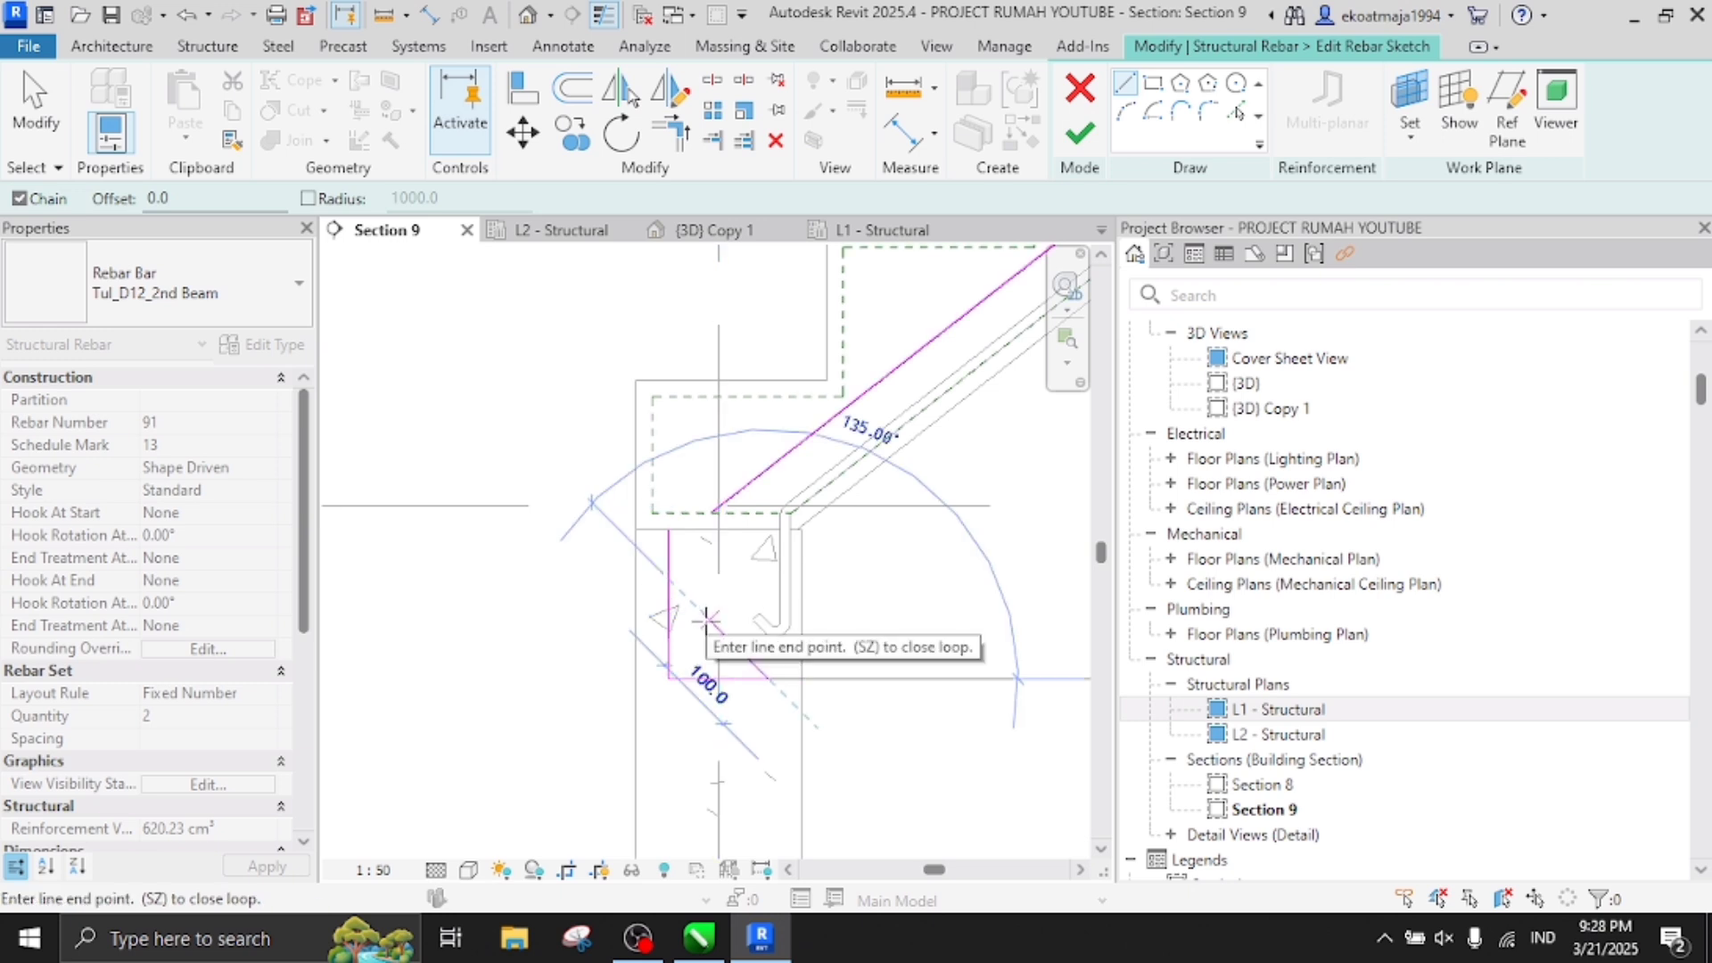
Sketch a 50 mm hook line at 135° from the free end of the horizontal line below the stair's foot
type("5.0")
key("Return")
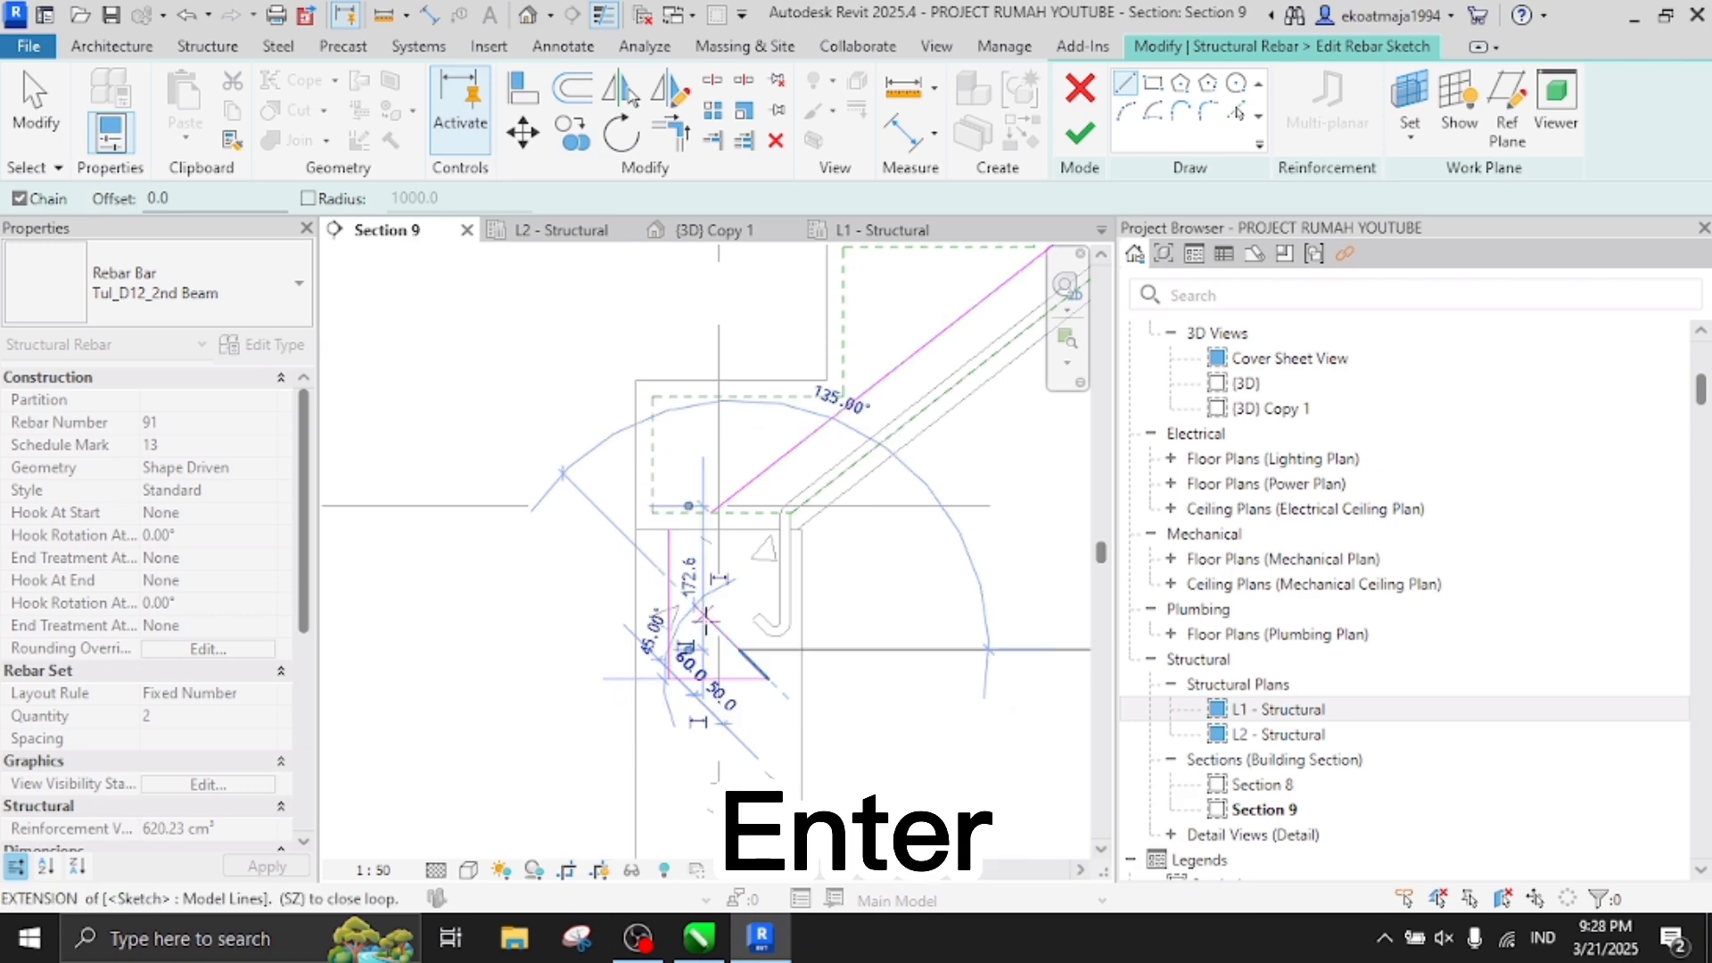
key("Escape")
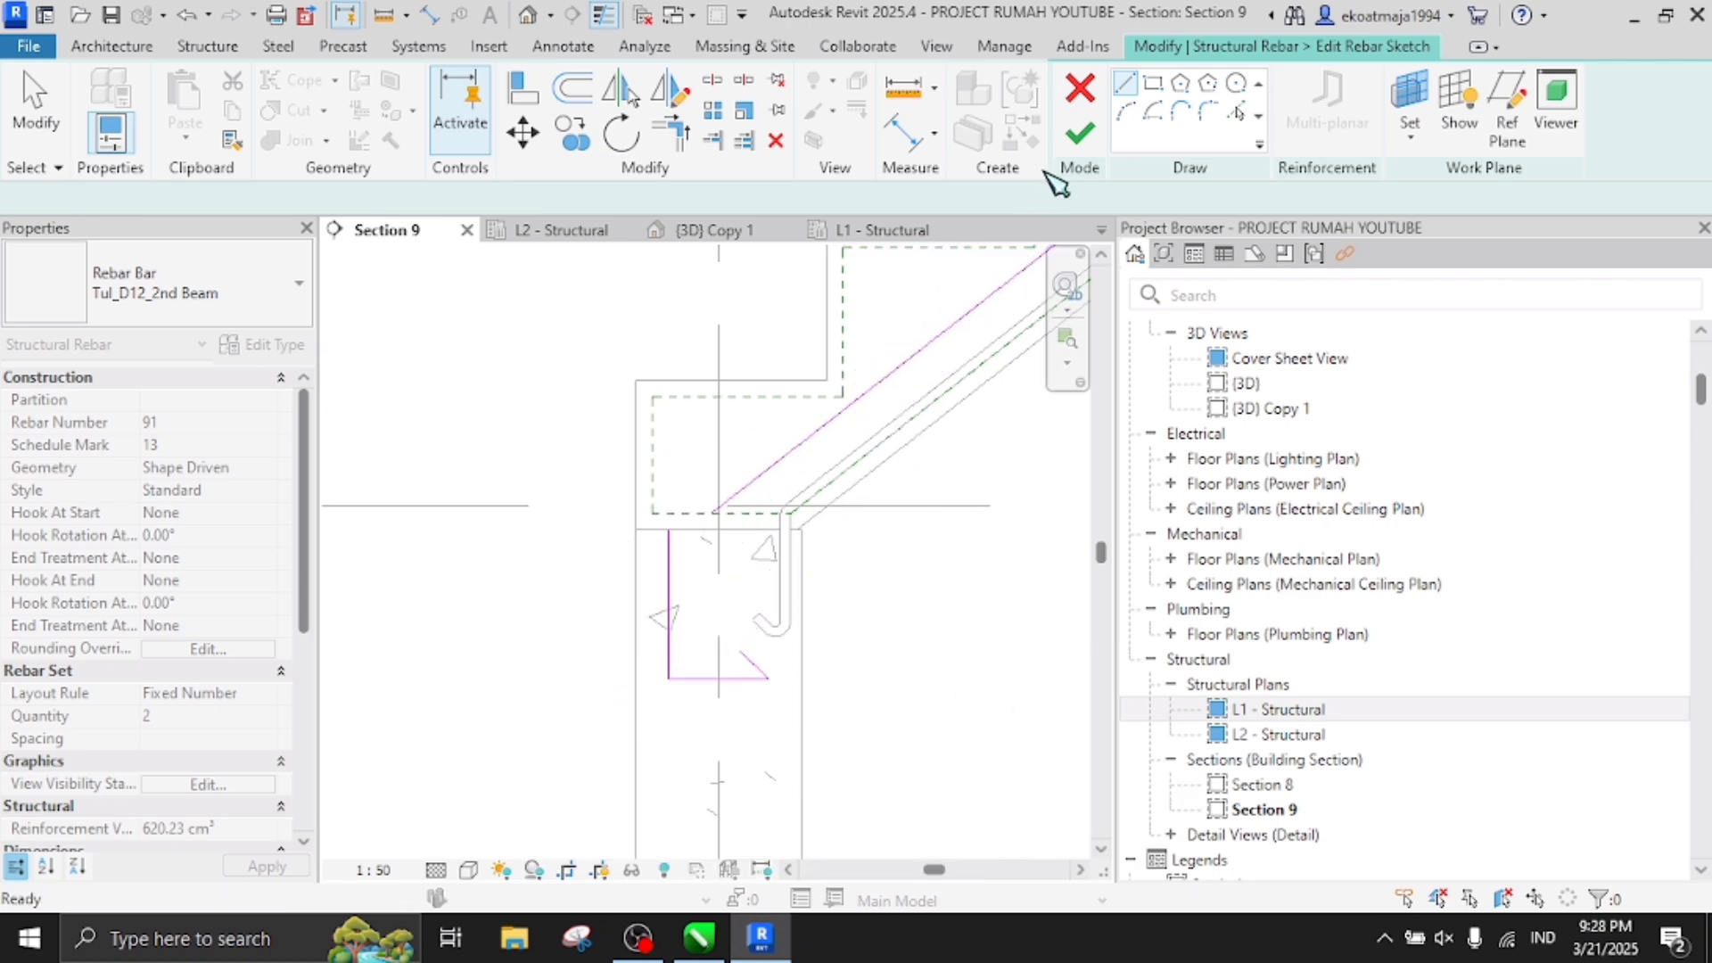
Join the upper bar's sloping line to the vertical line at the stair's foot with Trim/Extend and finish the sketch
key("t")
key("r")
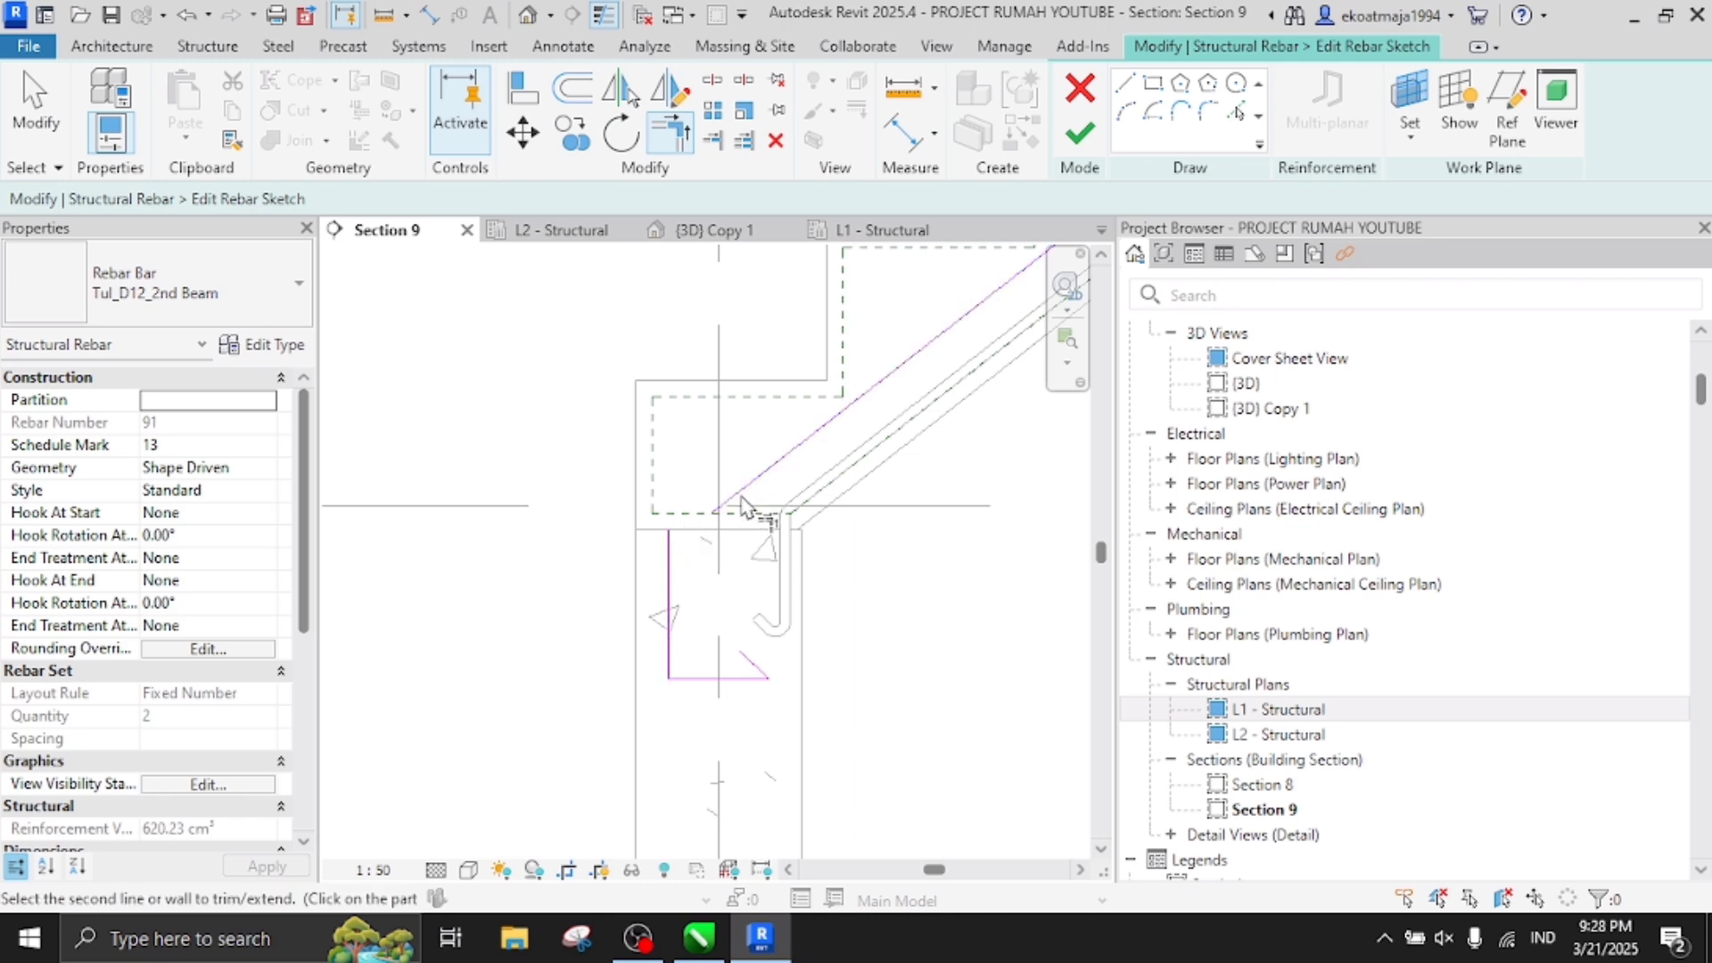
left_click(681, 588)
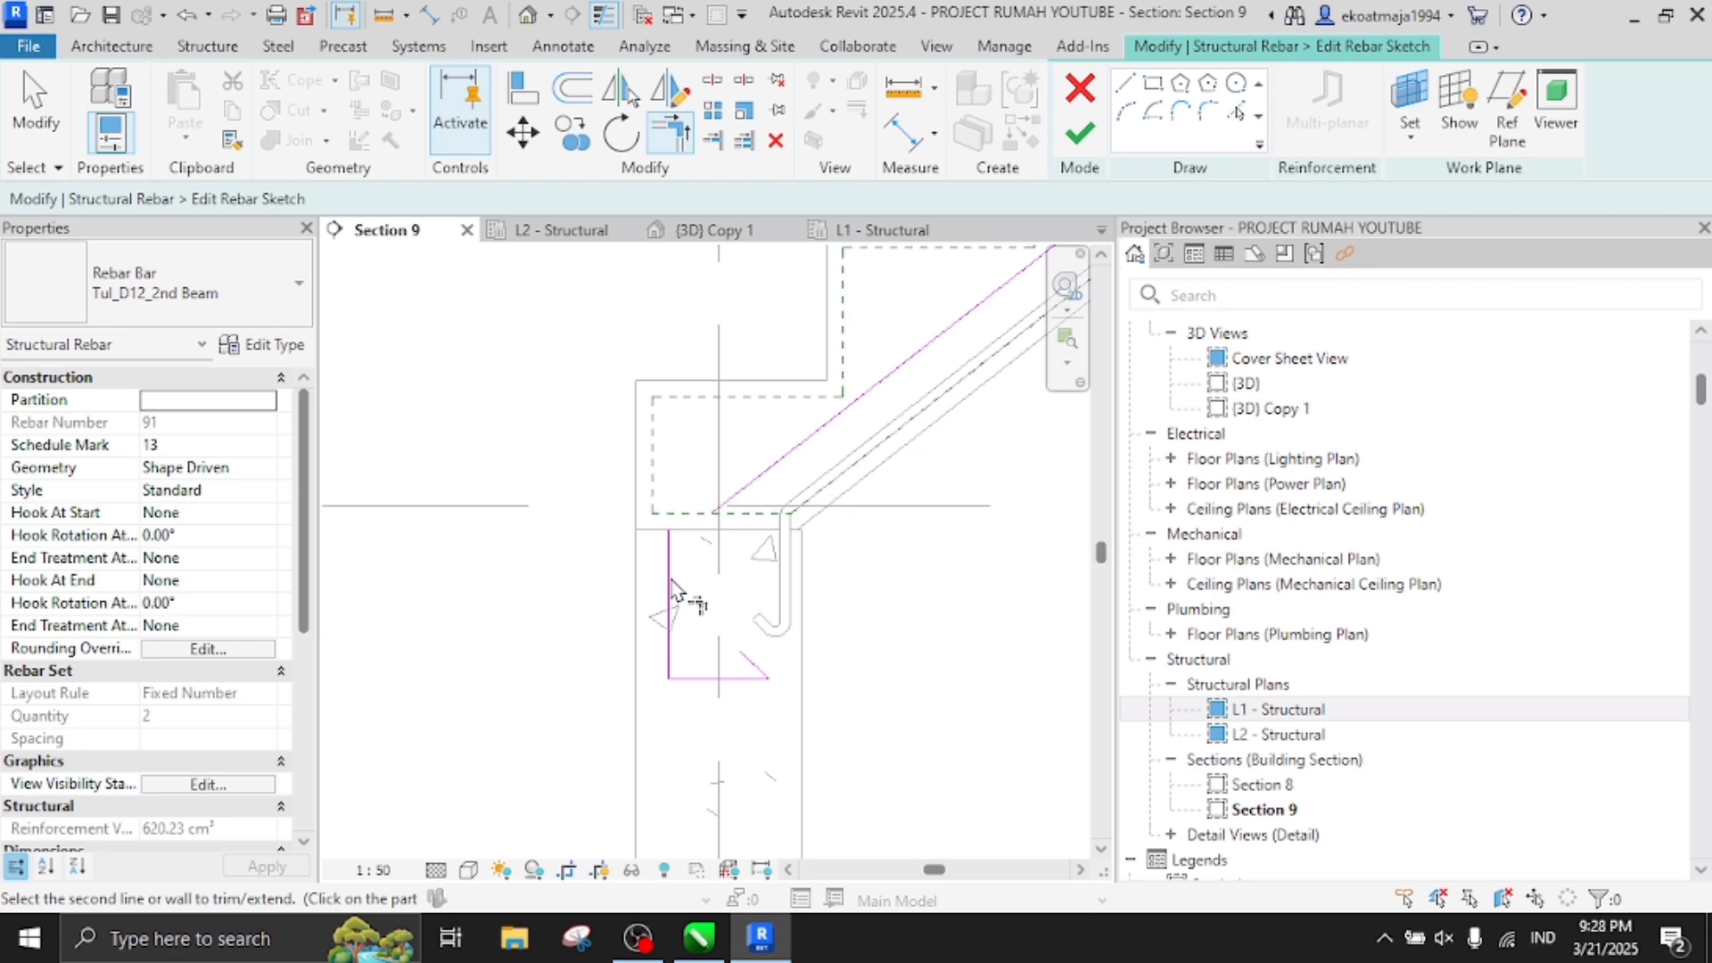
left_click(731, 499)
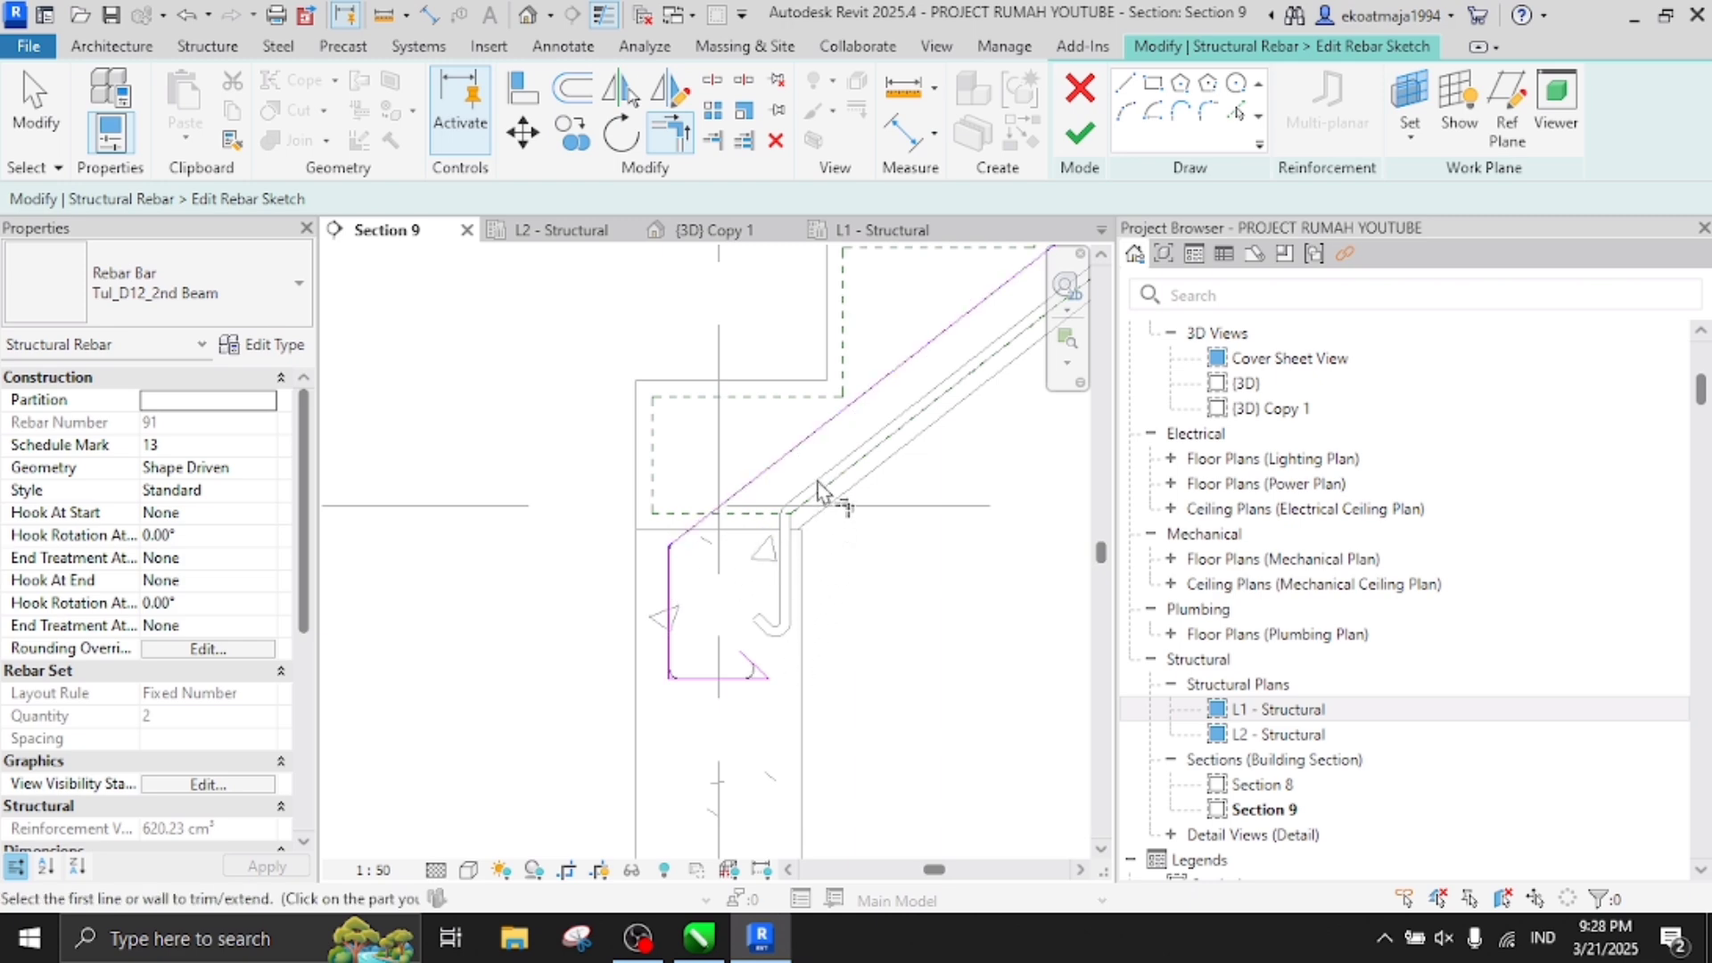
scroll(778, 559, "up", 1)
left_click(1079, 135)
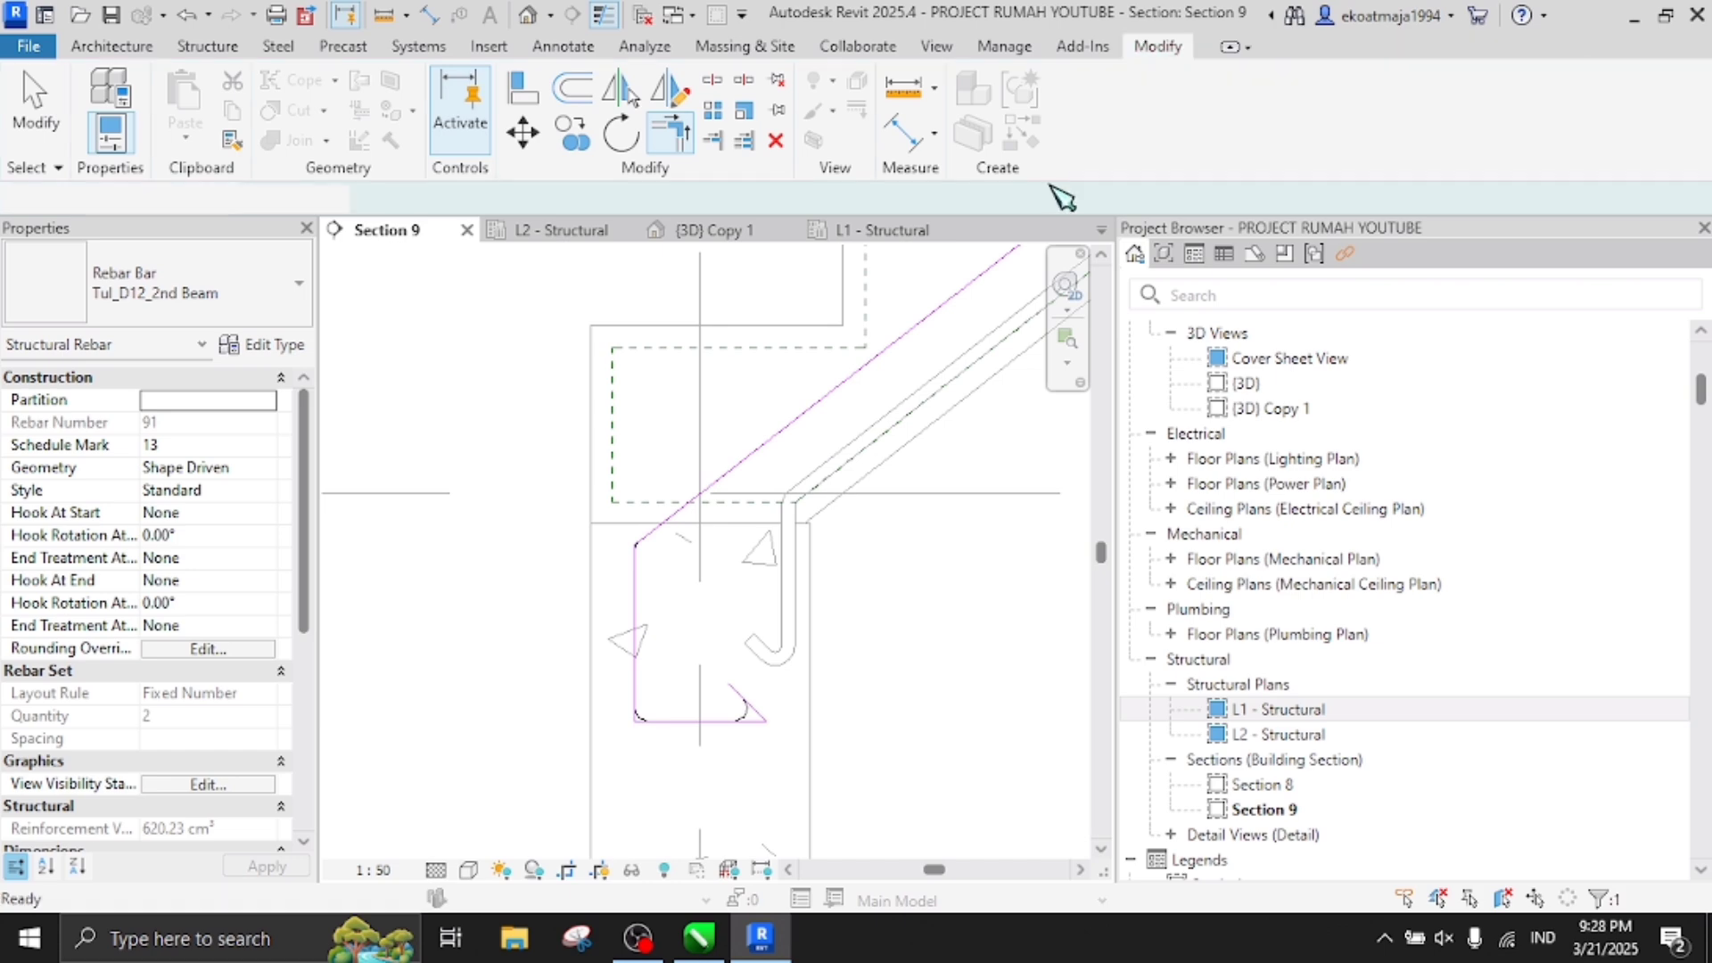
left_click(796, 540)
scroll(664, 560, "down", 4)
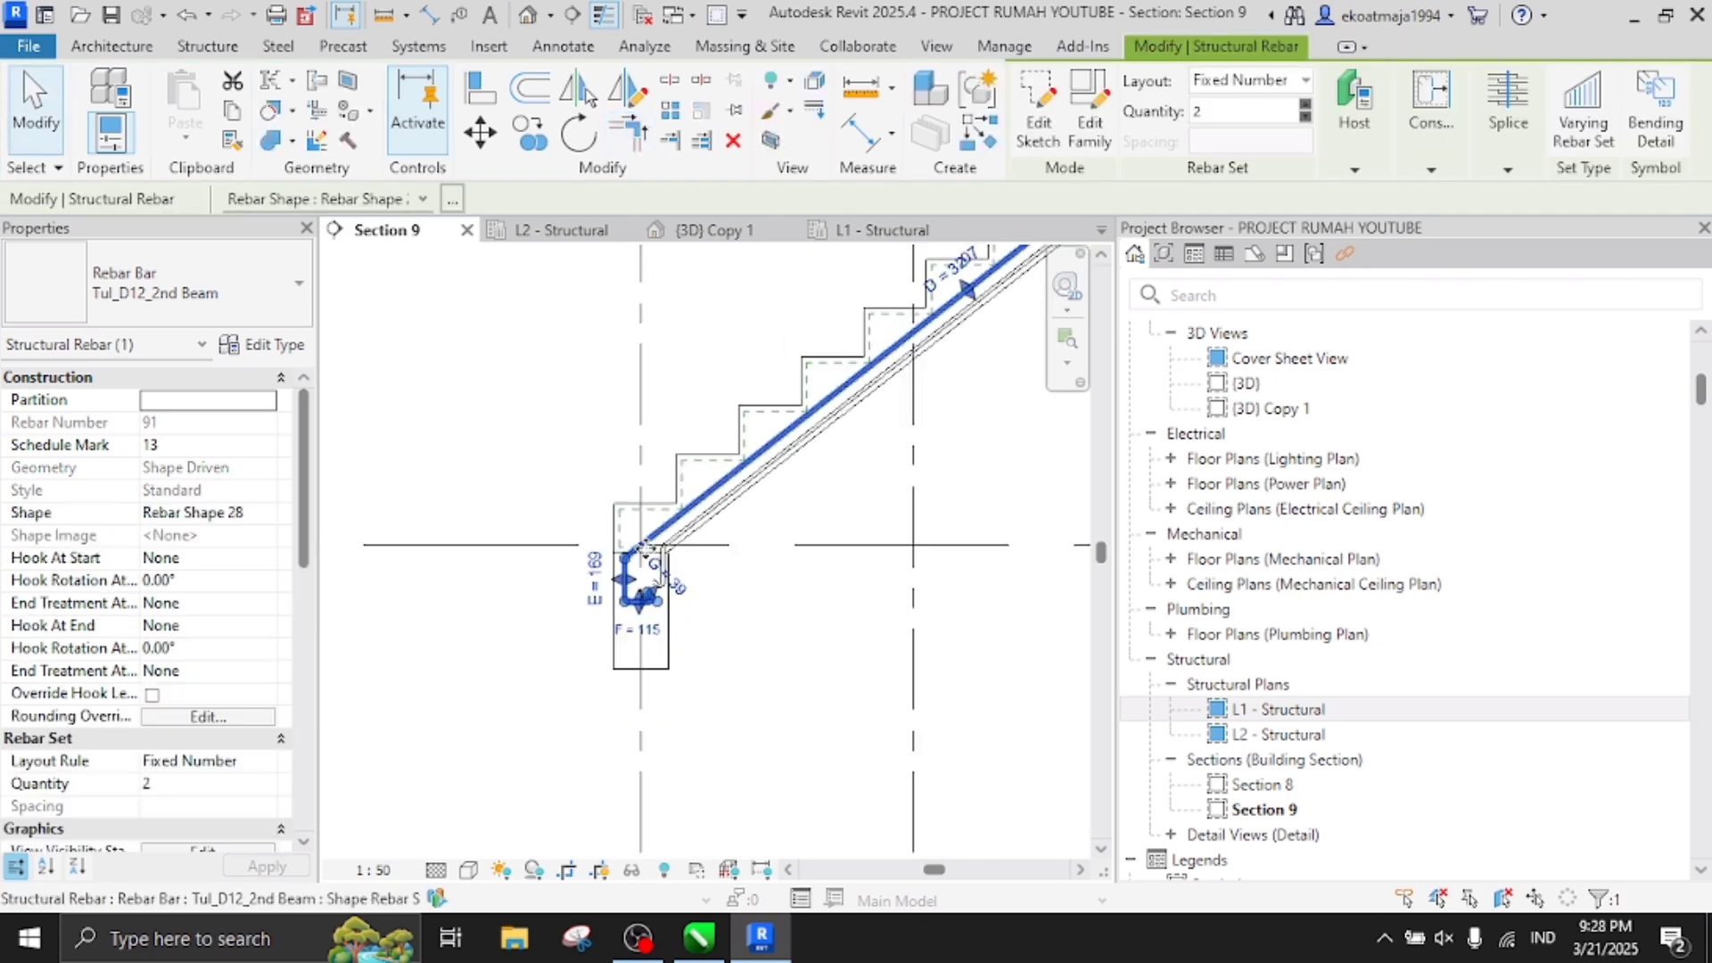
key("Escape")
Set the lower bent bar's rebar set layout to Maximum Spacing with a spacing of 125 mm
scroll(879, 393, "up", 6)
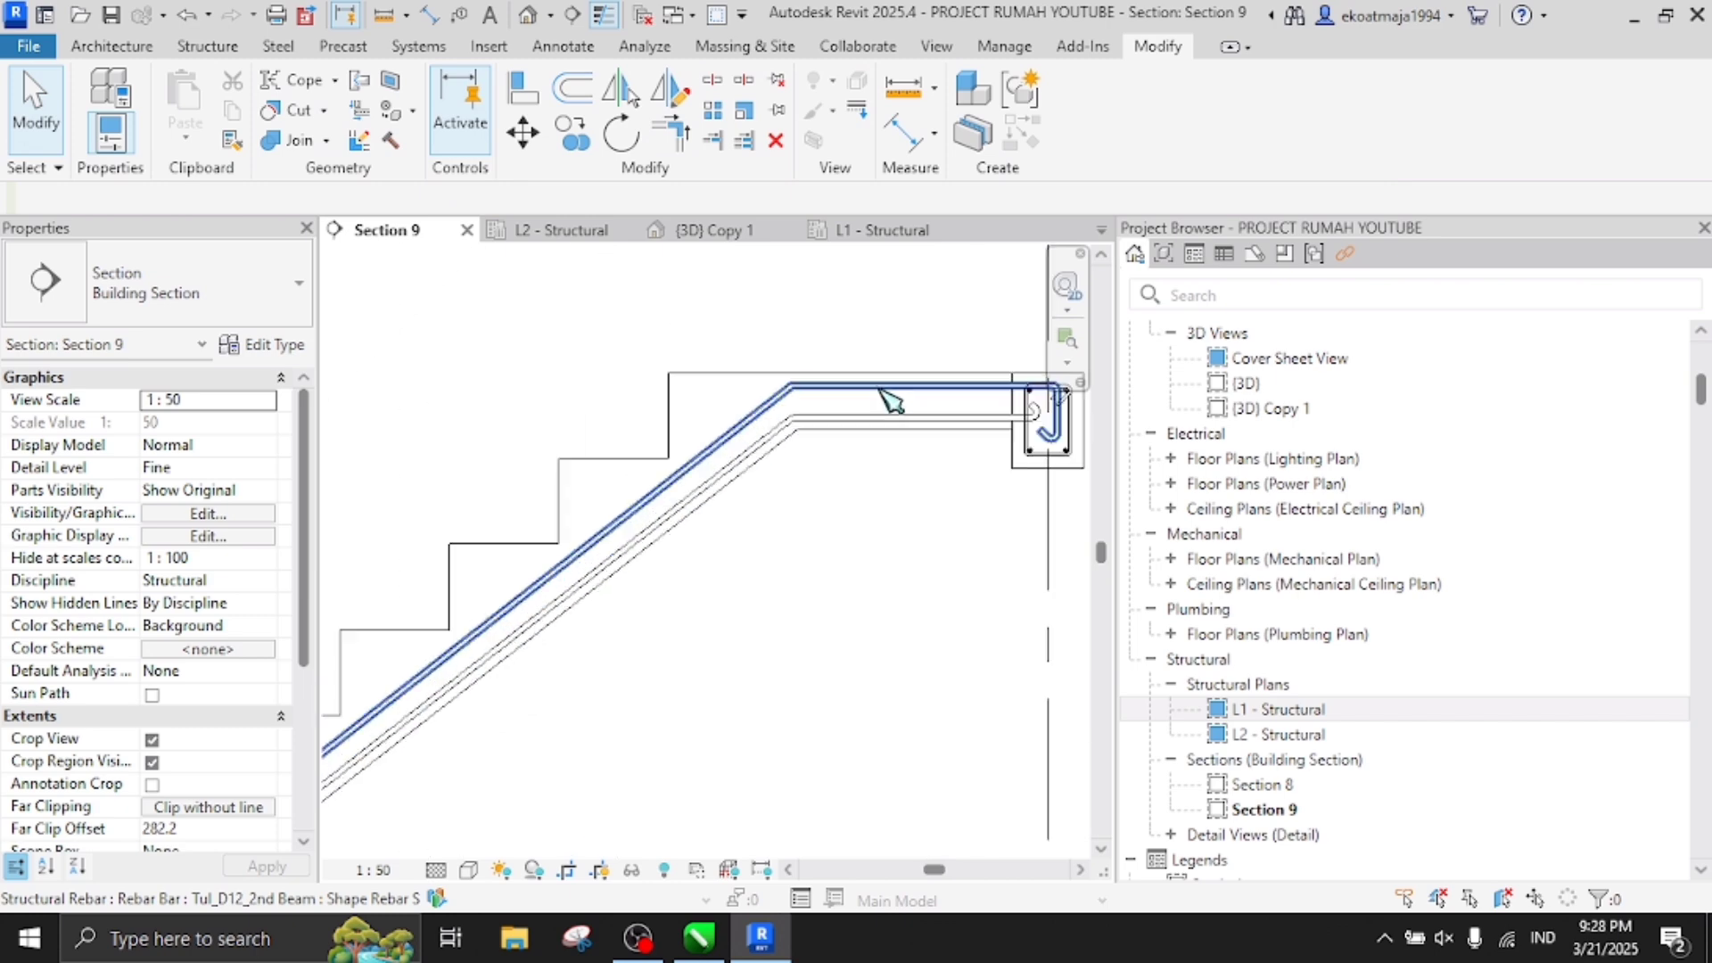
scroll(1017, 404, "down", 2)
left_click(981, 427)
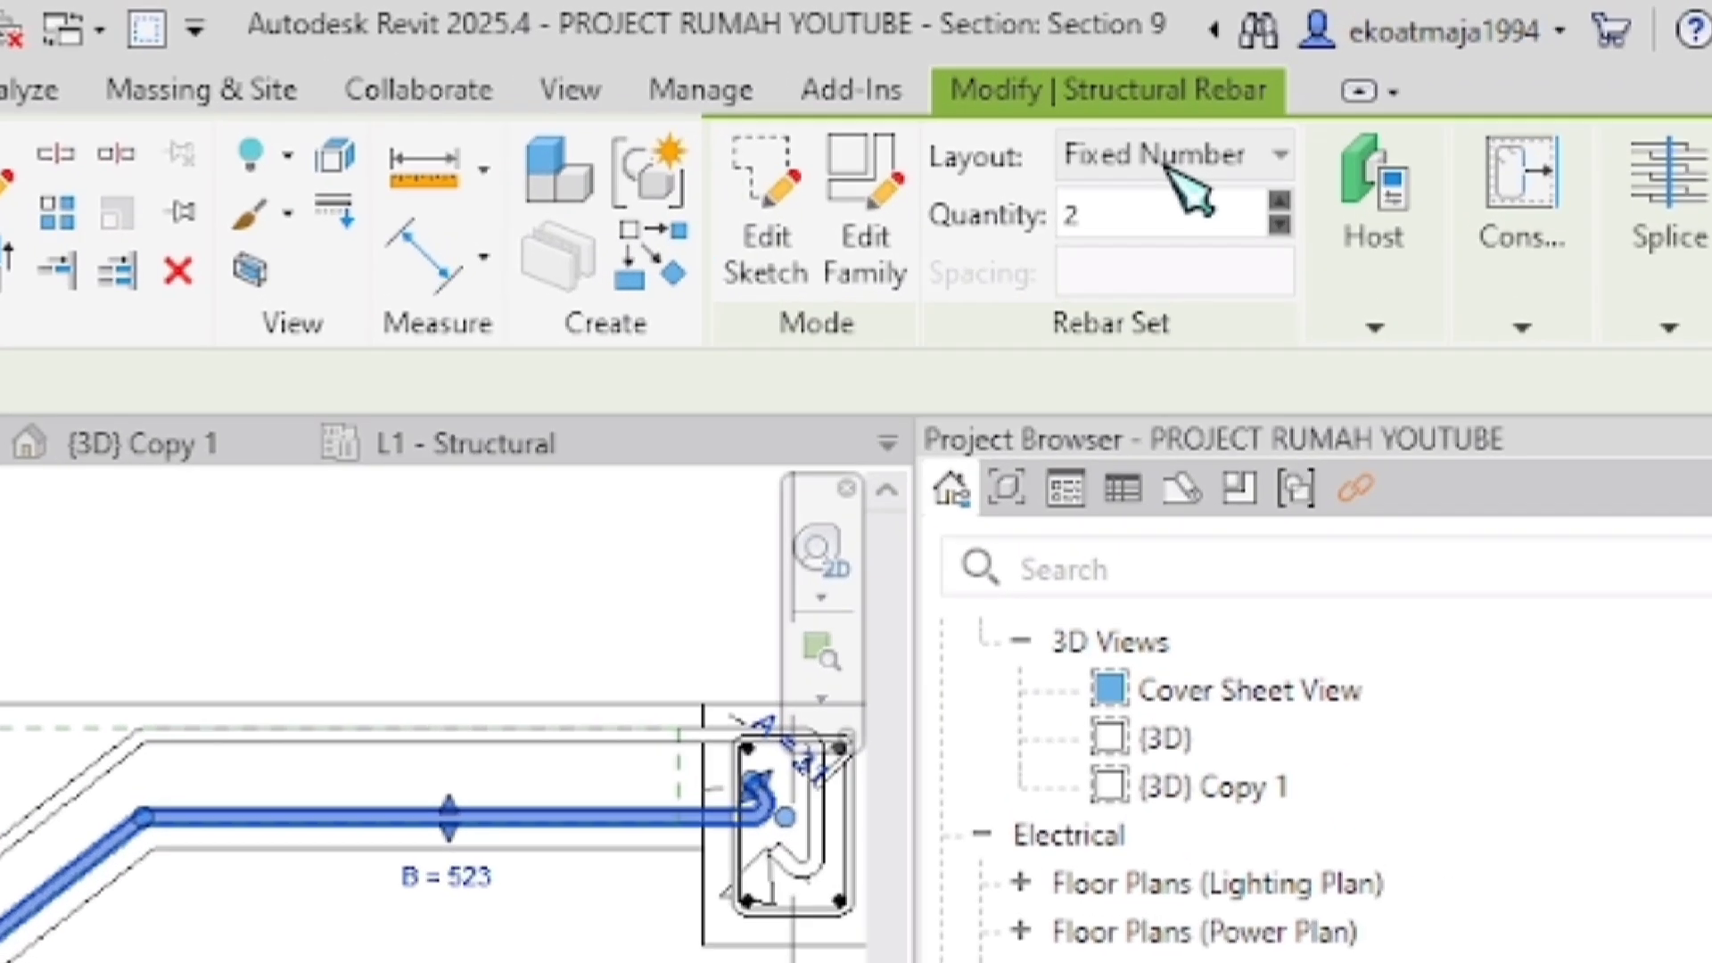
left_click(1165, 163)
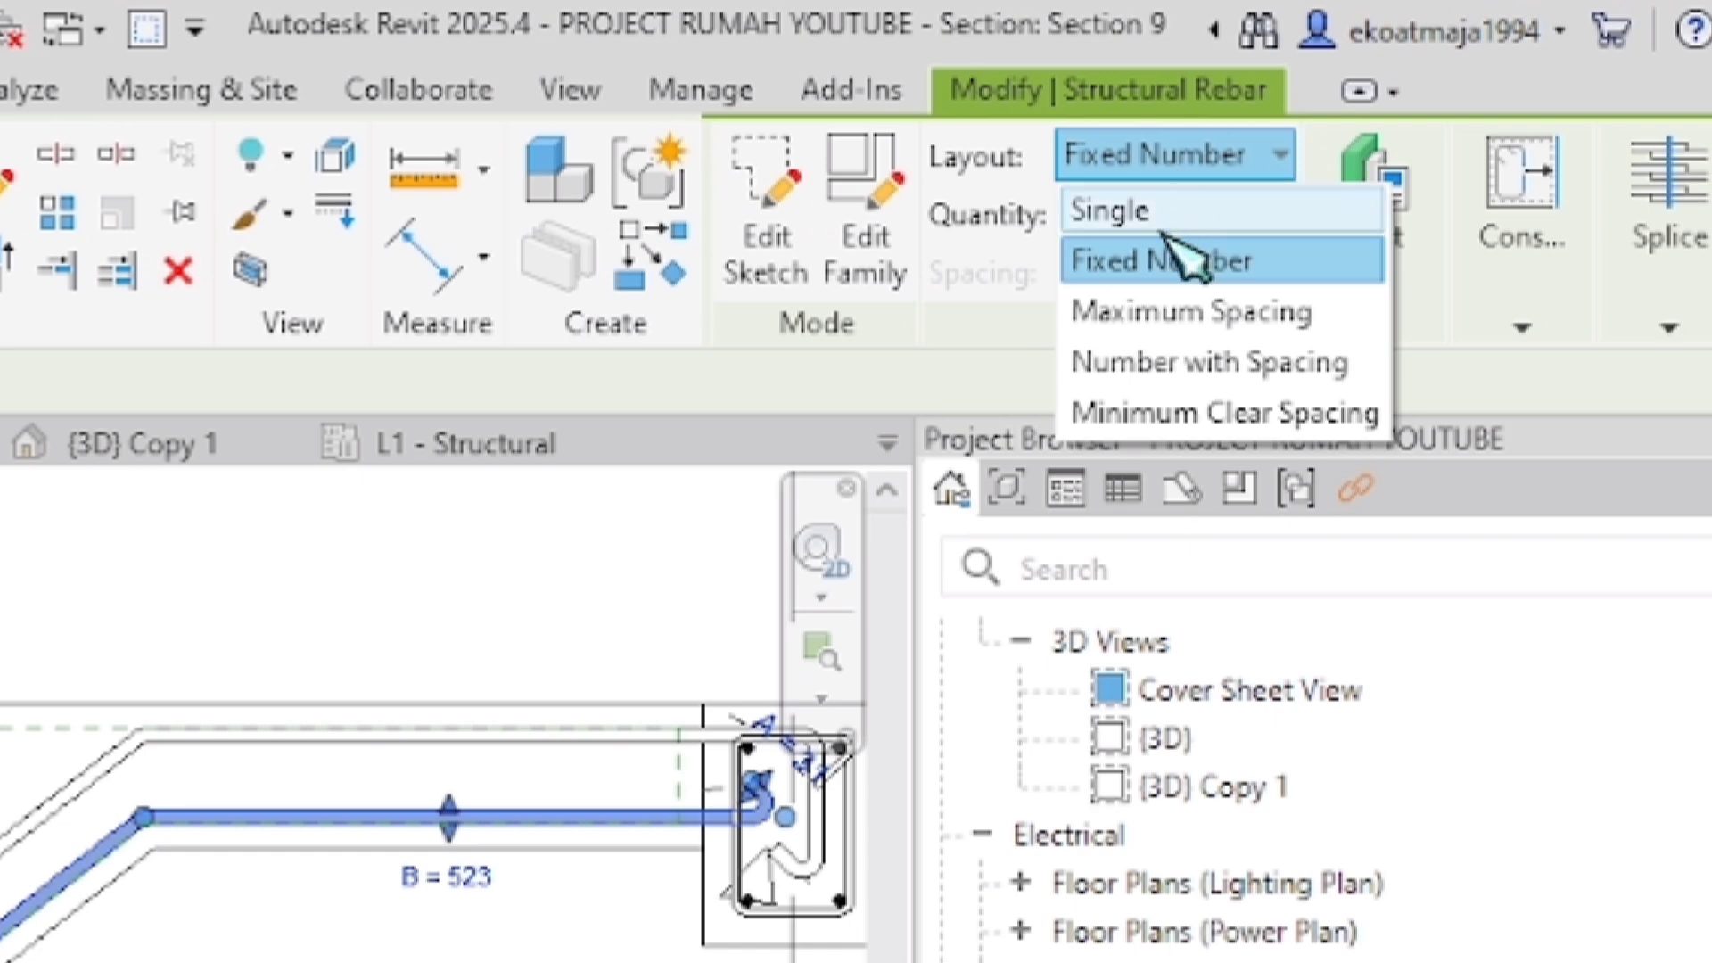
left_click(1168, 314)
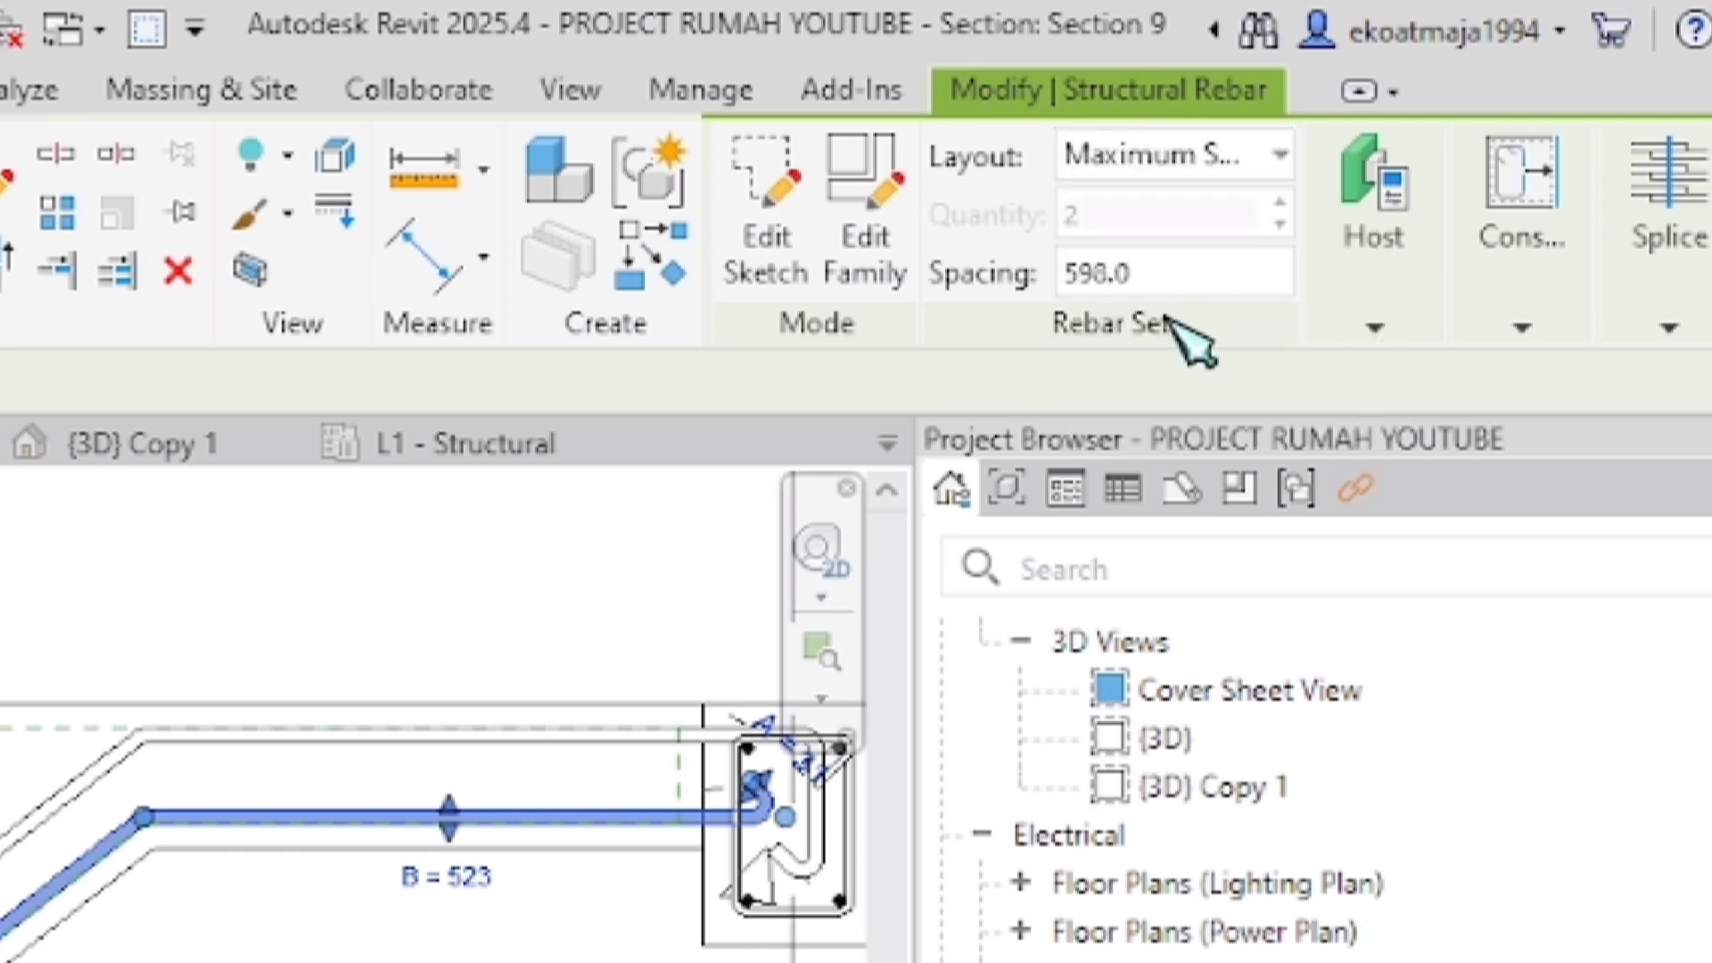
left_click(1177, 181)
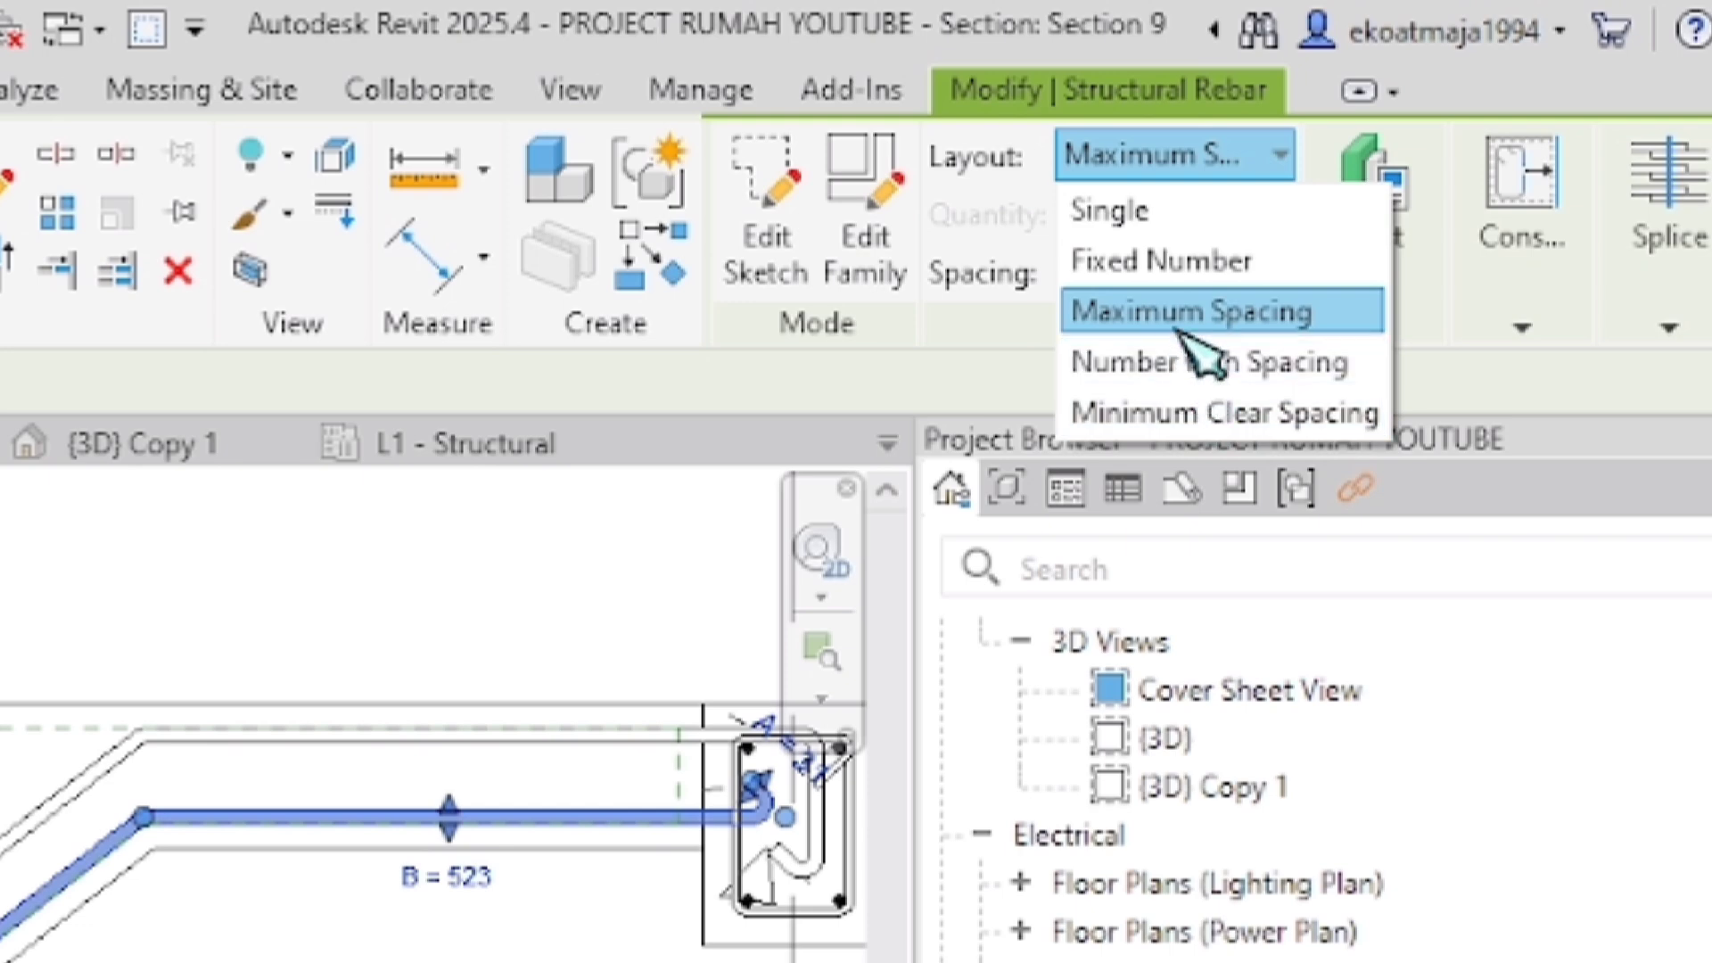
left_click(1169, 312)
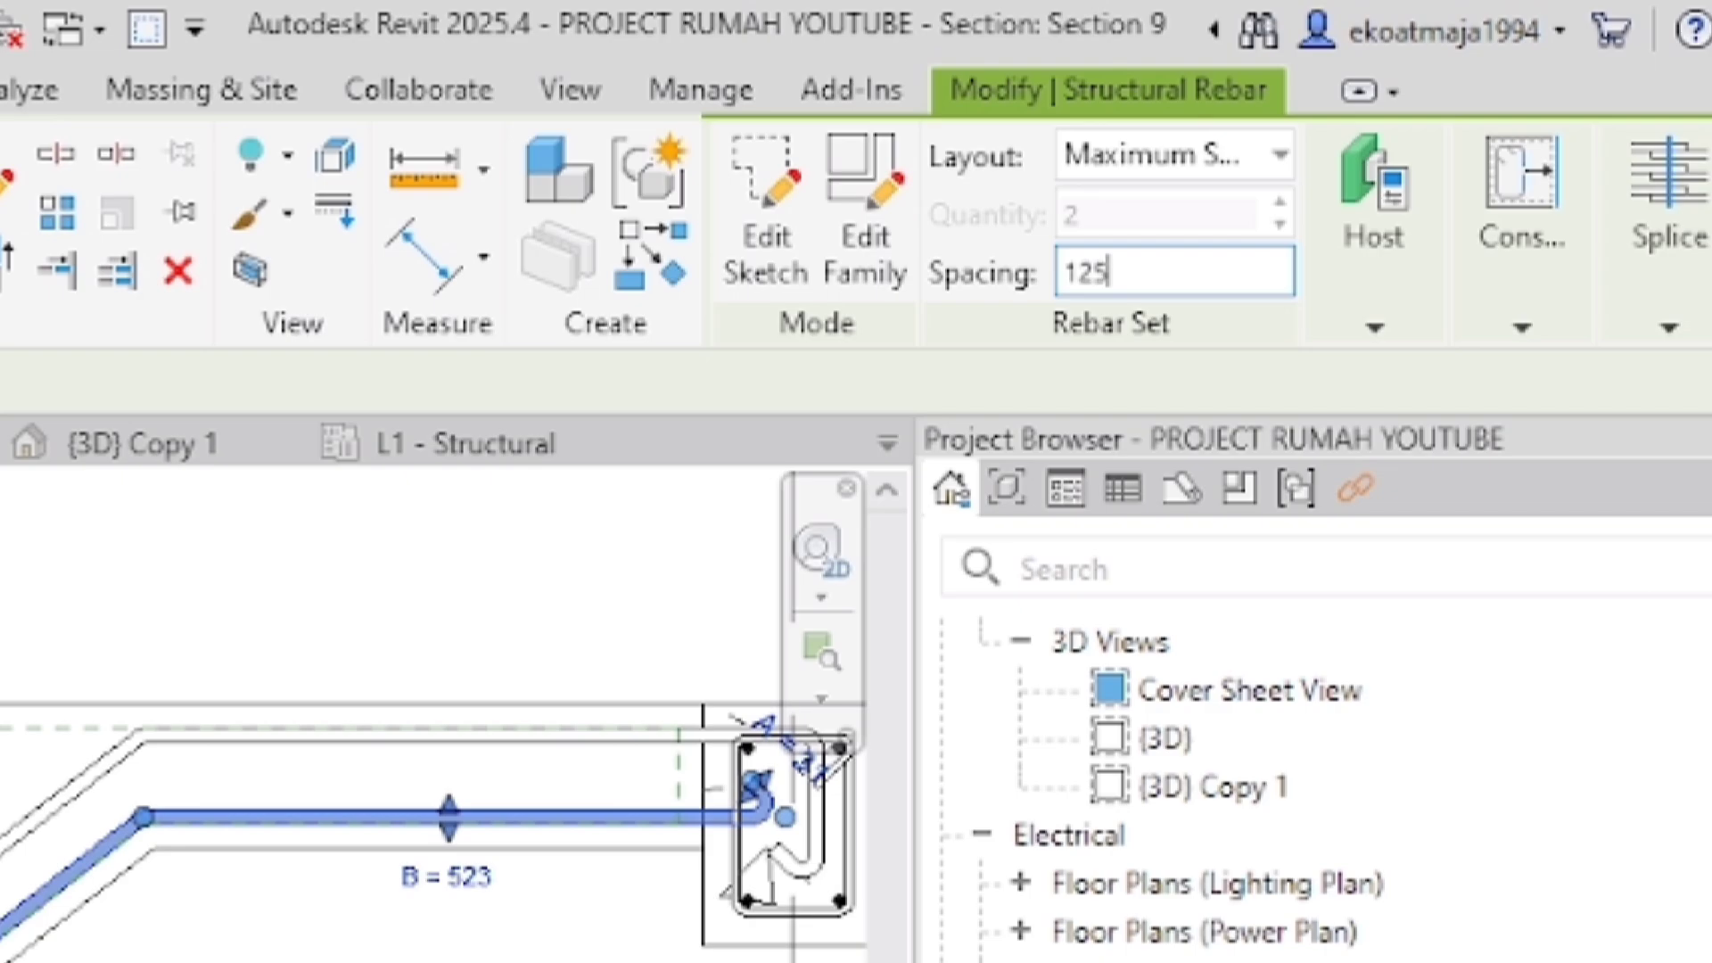
key("Return")
Set the upper bent bar's rebar set layout to Maximum Spacing with a spacing of 125 mm
left_click(665, 737)
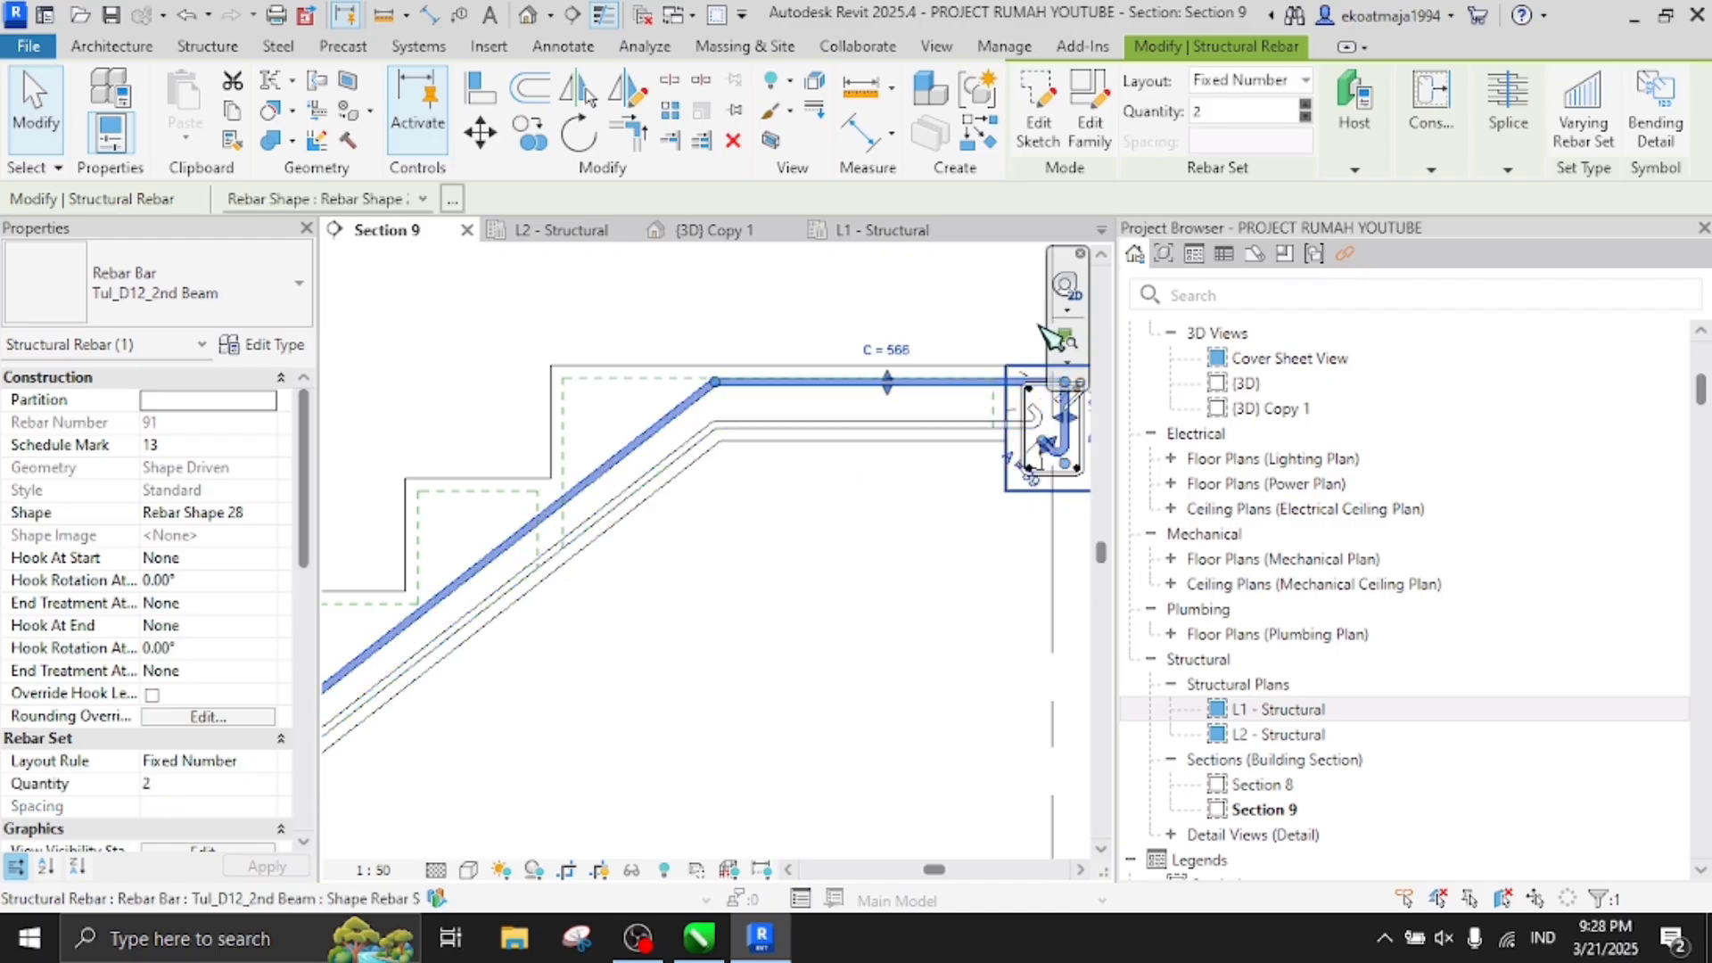
left_click(1244, 85)
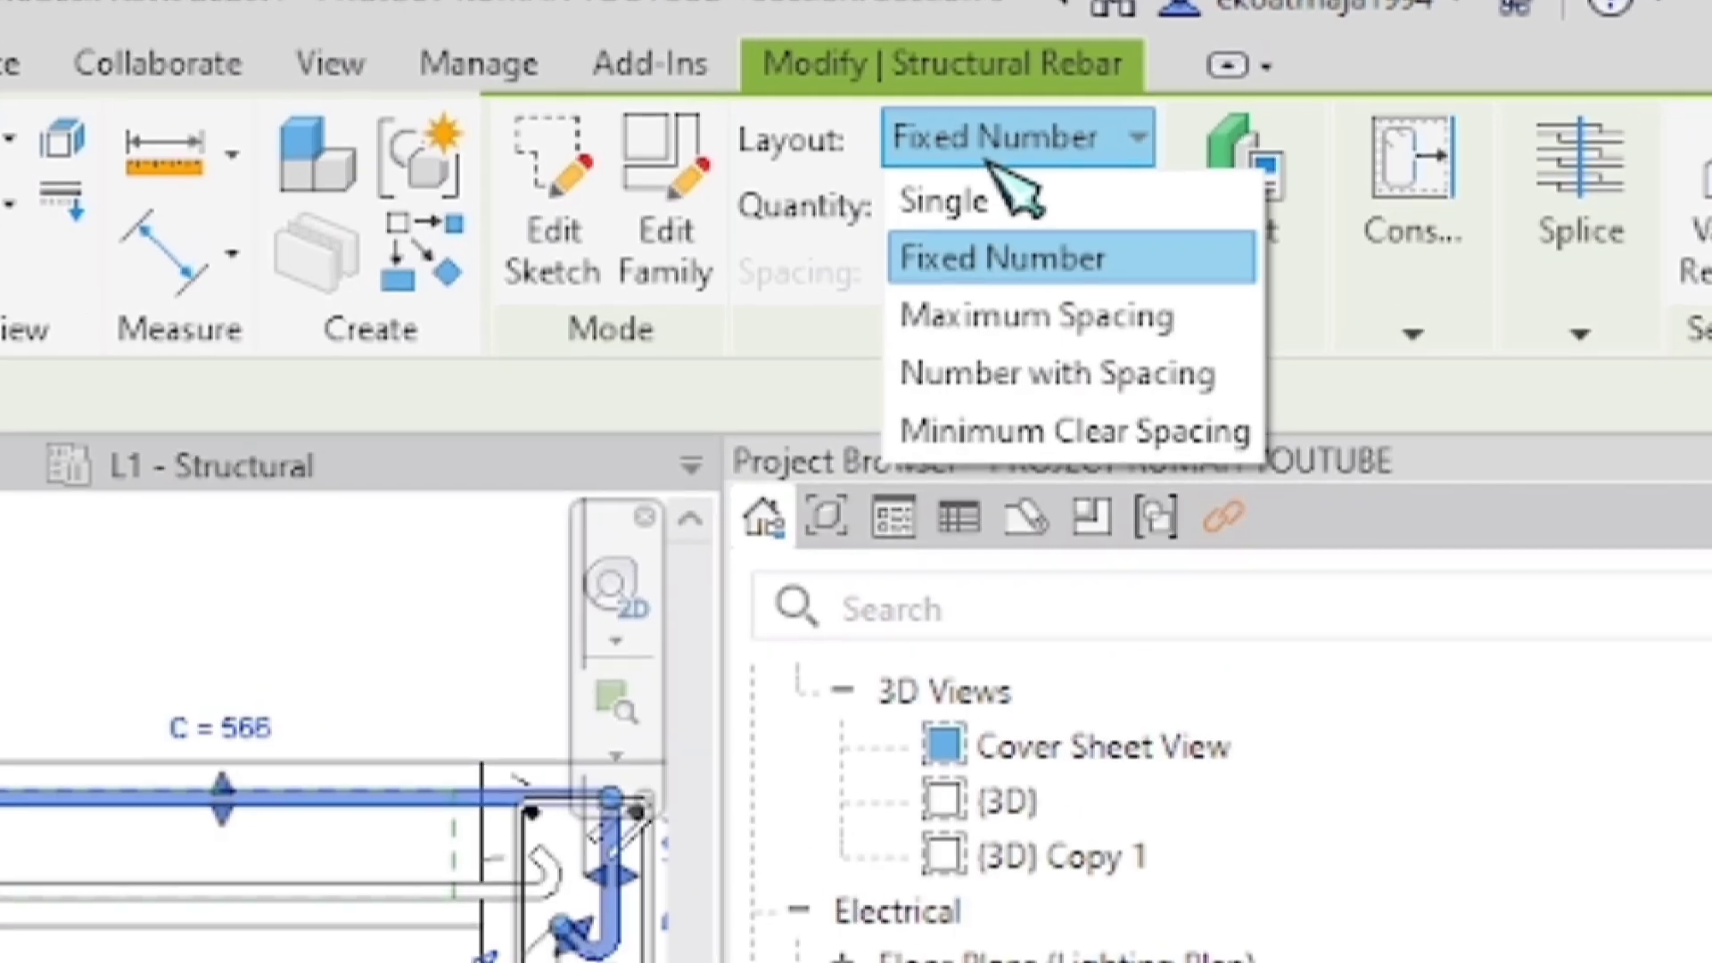
left_click(1002, 313)
left_click_drag(1001, 259, 814, 295)
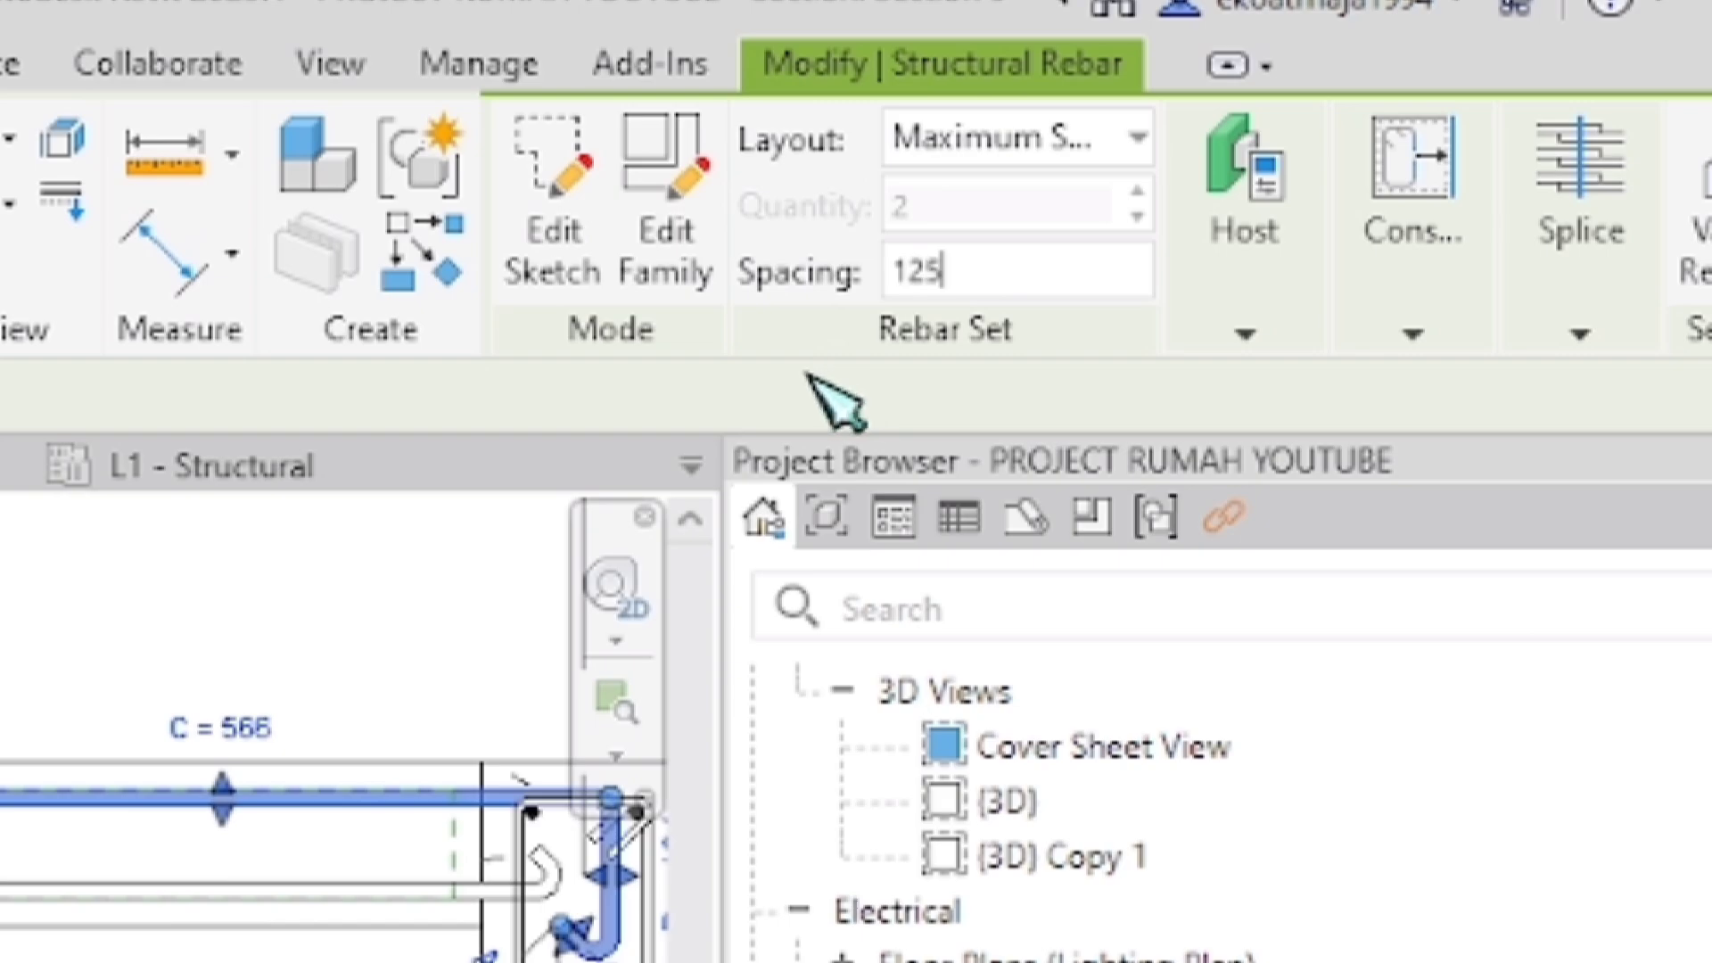
type("125")
key("Return")
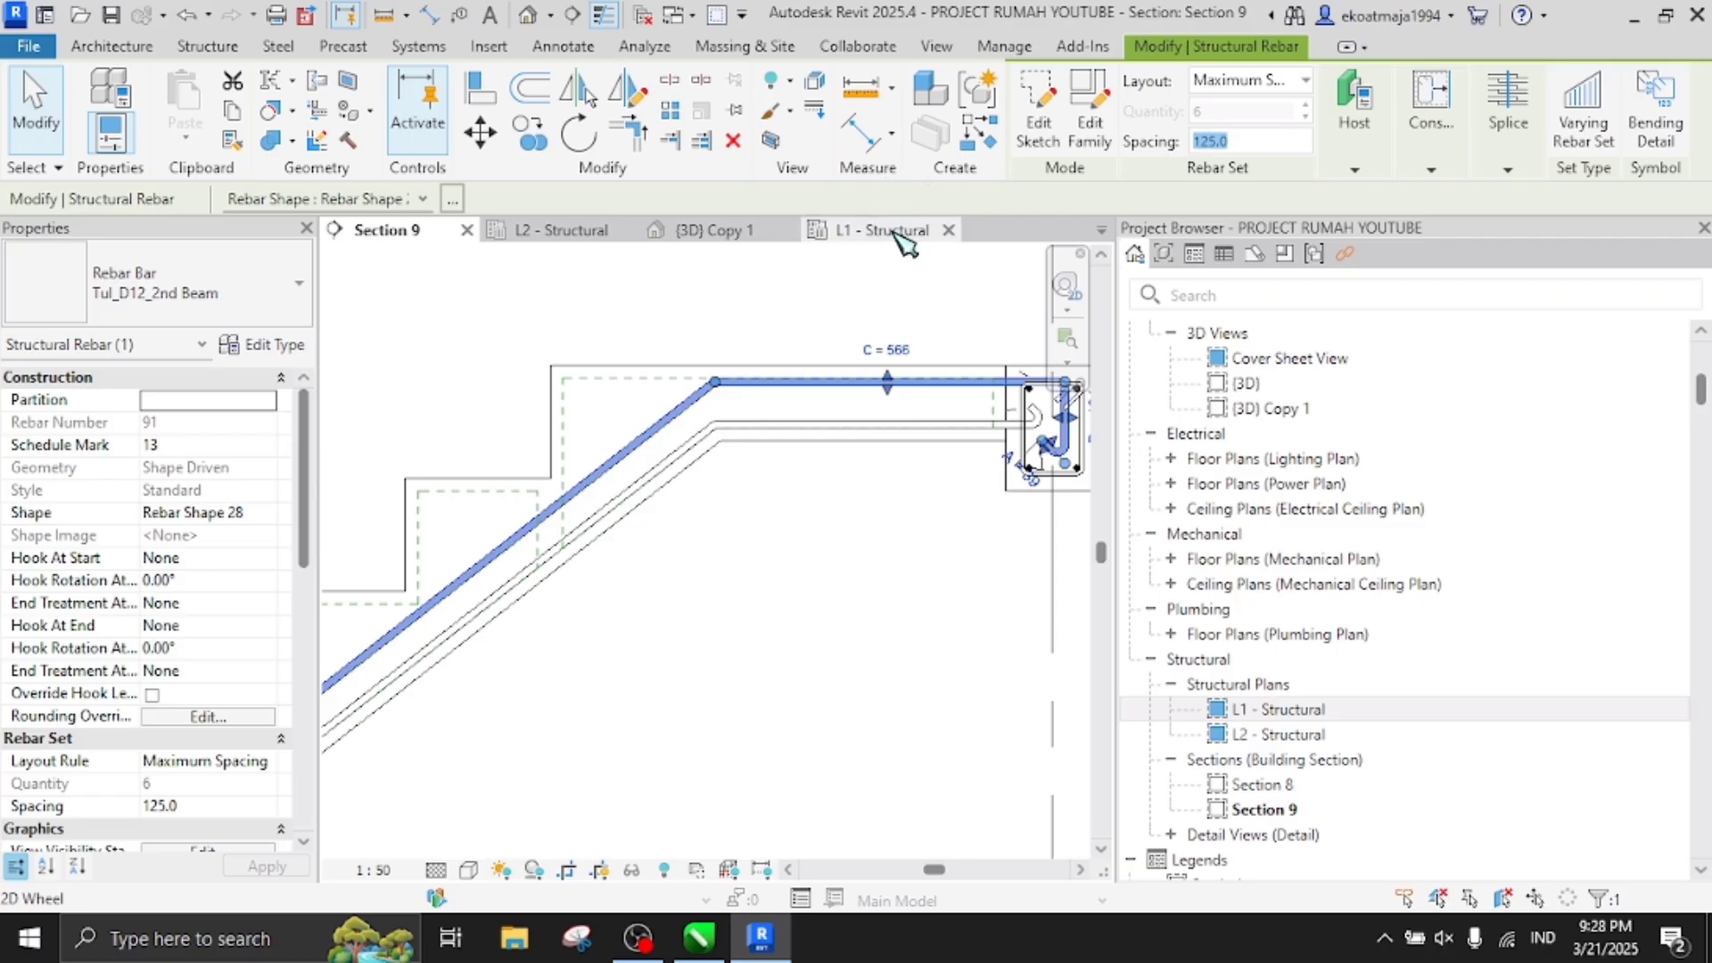
Temporarily hide the cast-in-place stair in the {3D} Copy 1 view
left_click(727, 233)
key("Escape")
scroll(857, 569, "up", 4)
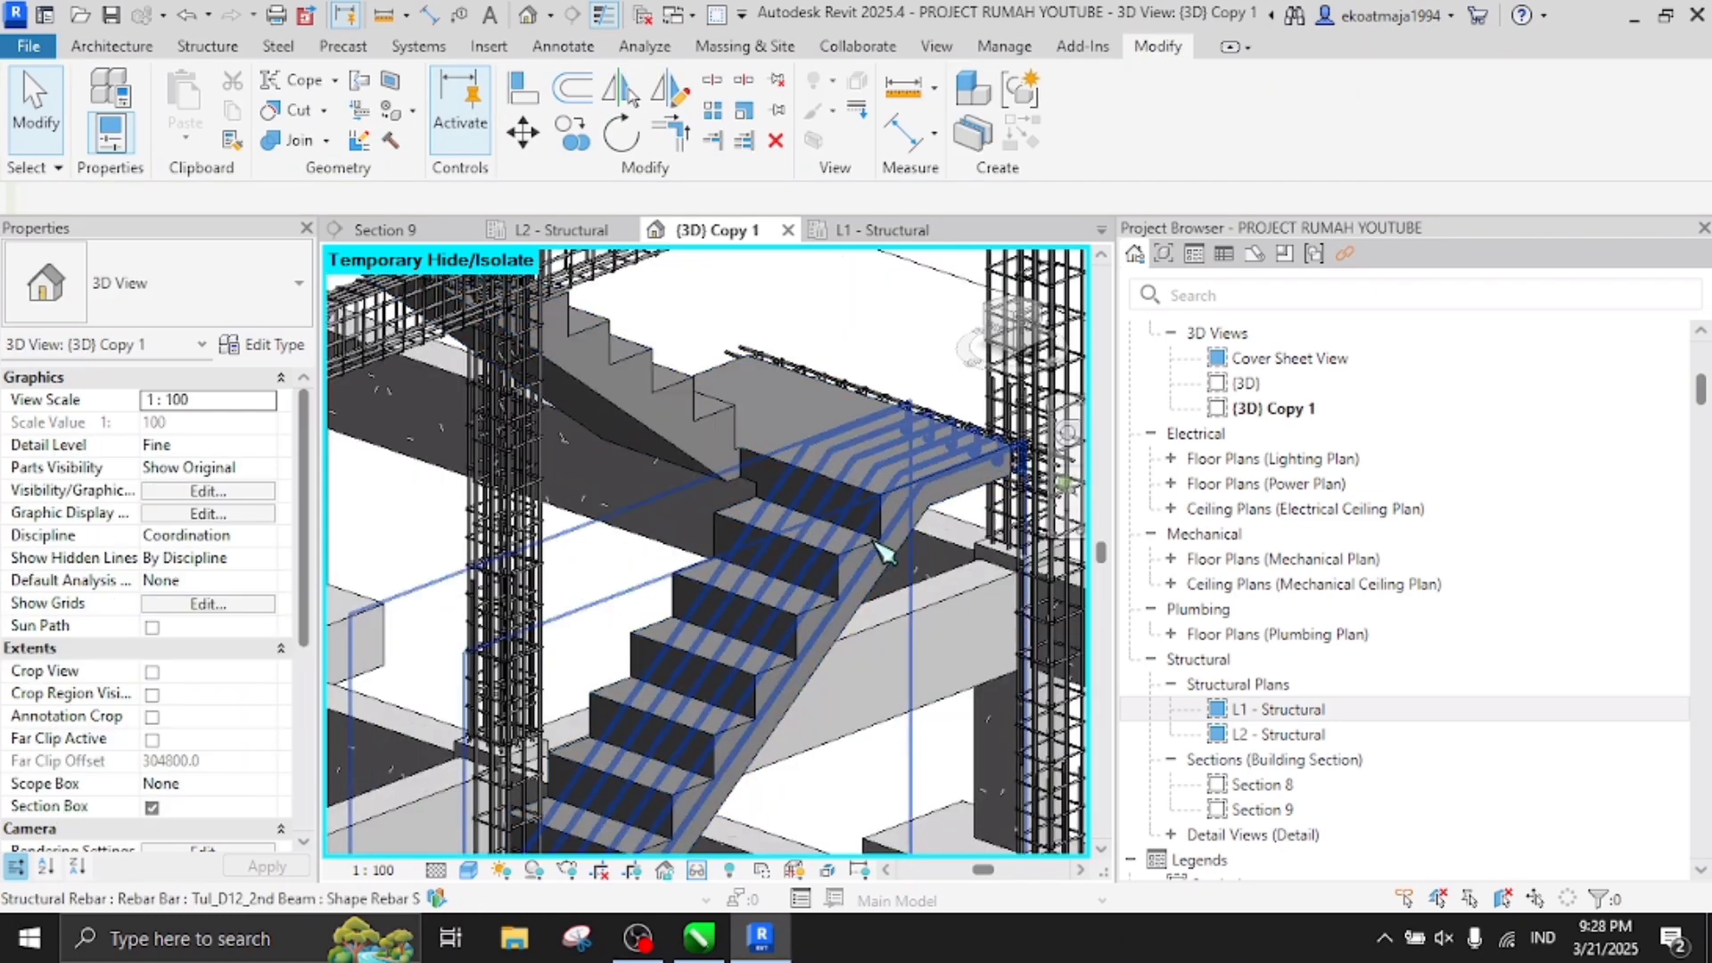
left_click(887, 559)
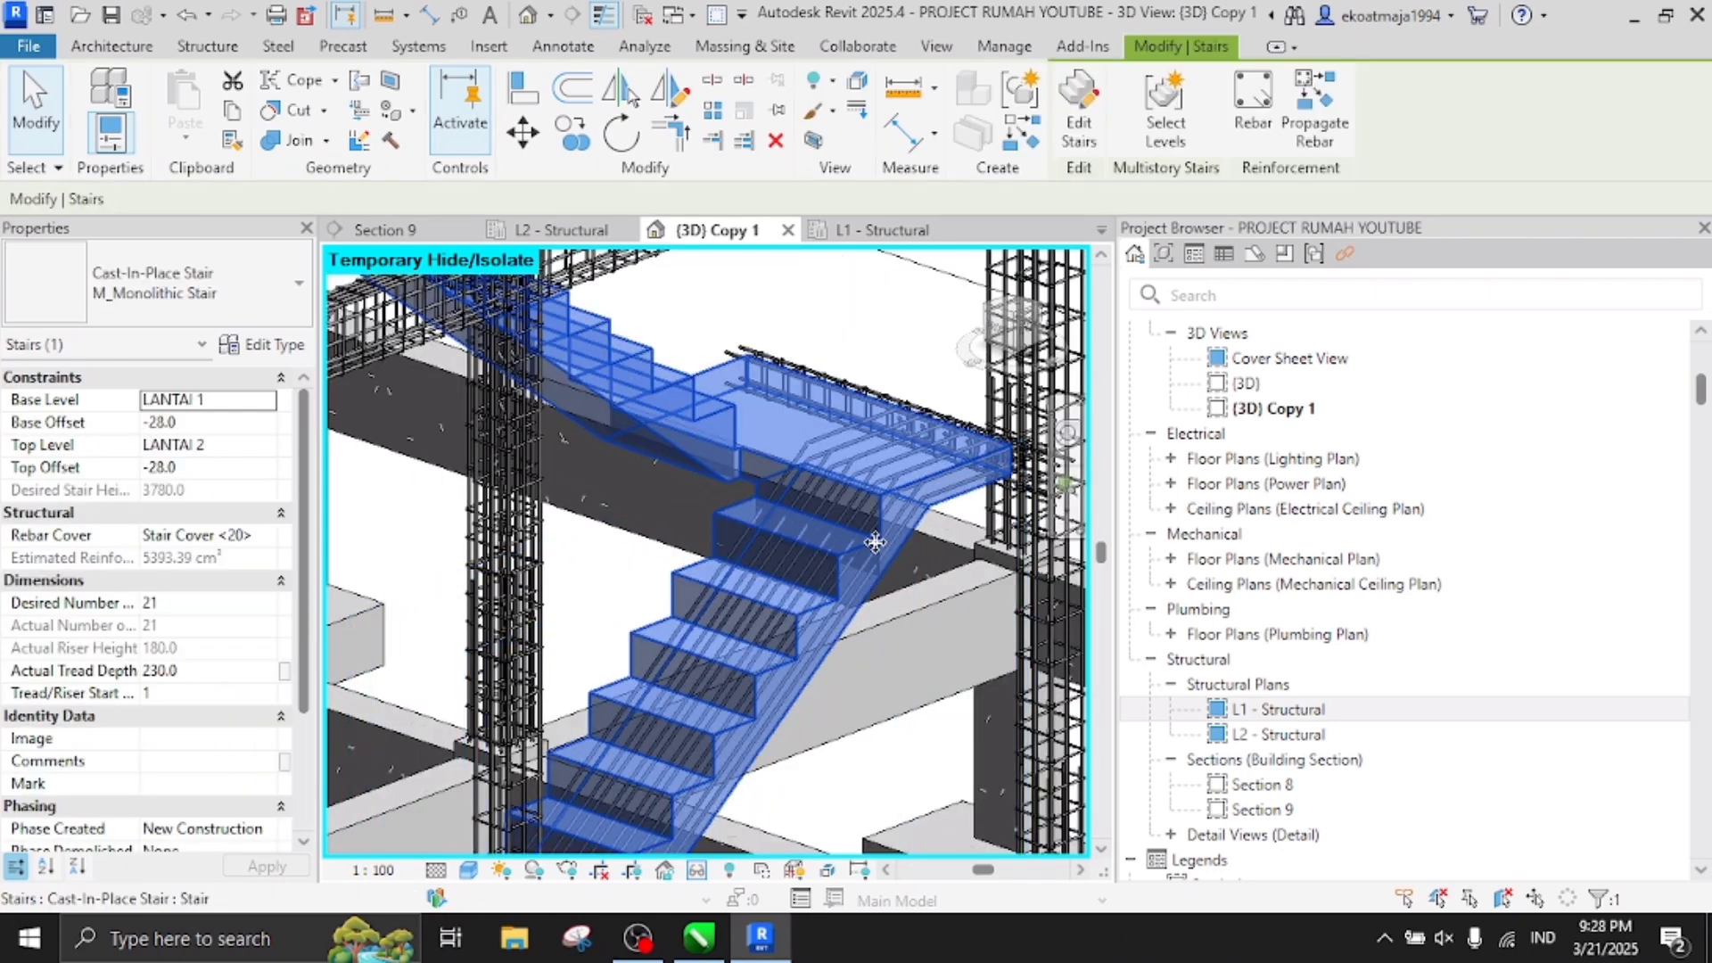
key("h")
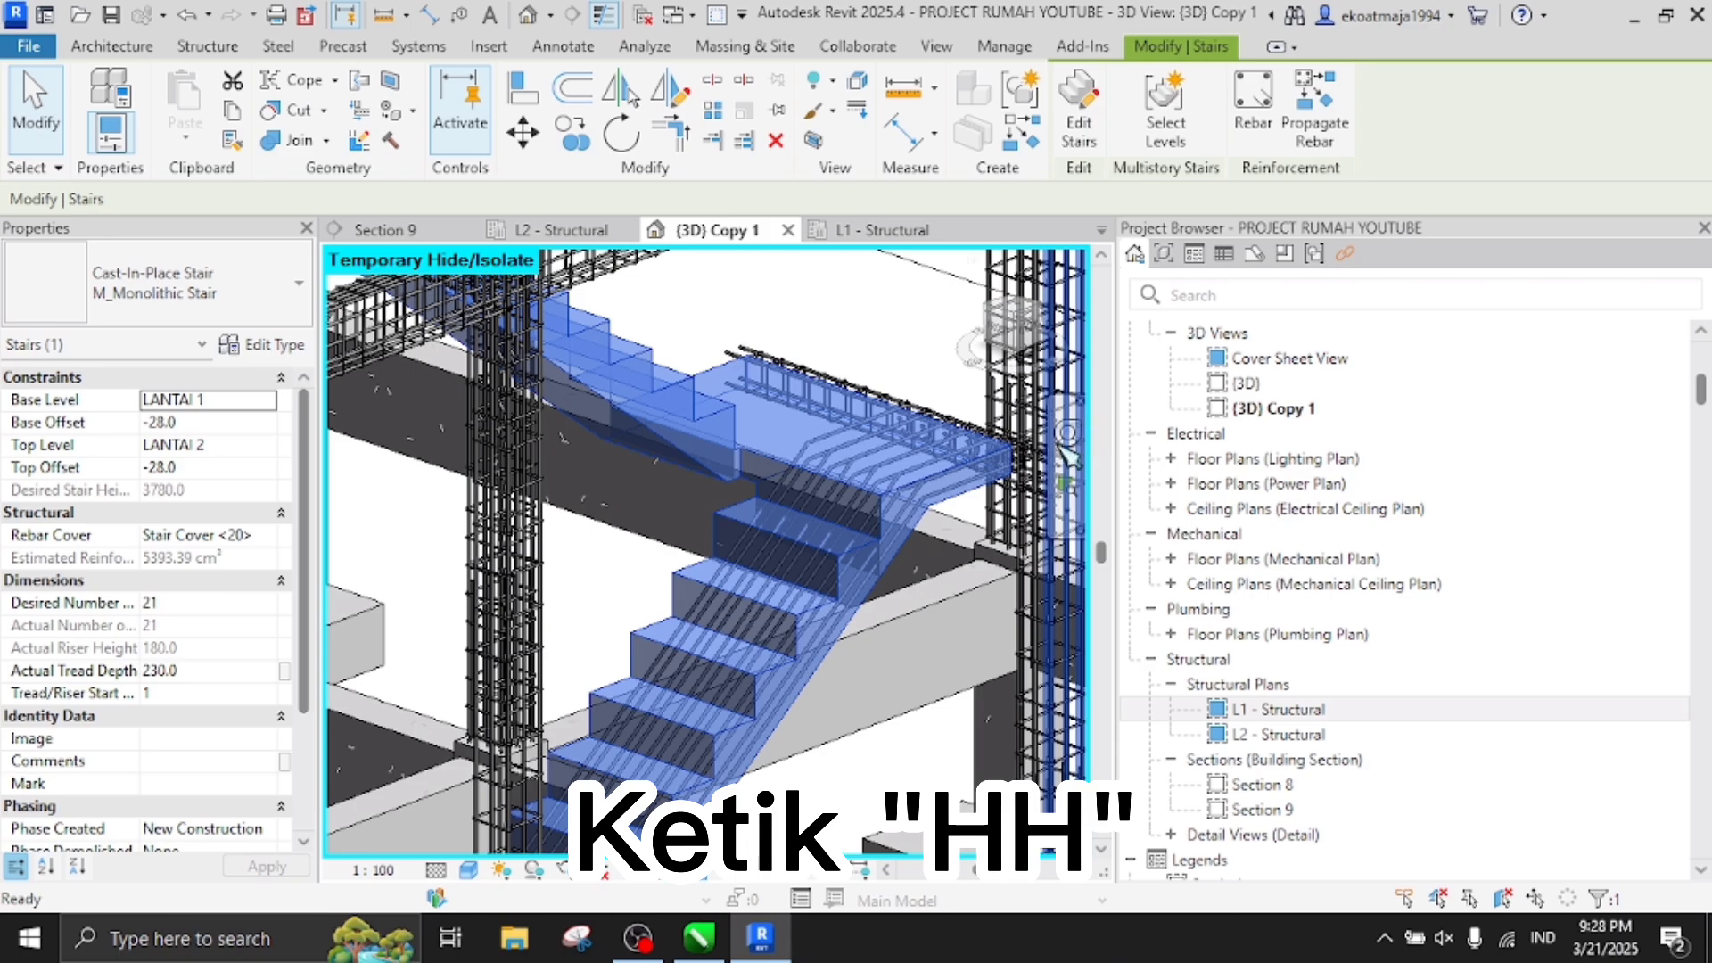
key("h")
Examine the lower flight's bent bars in 3D, from the landing beam down to the foundation beam
scroll(928, 508, "up", 5)
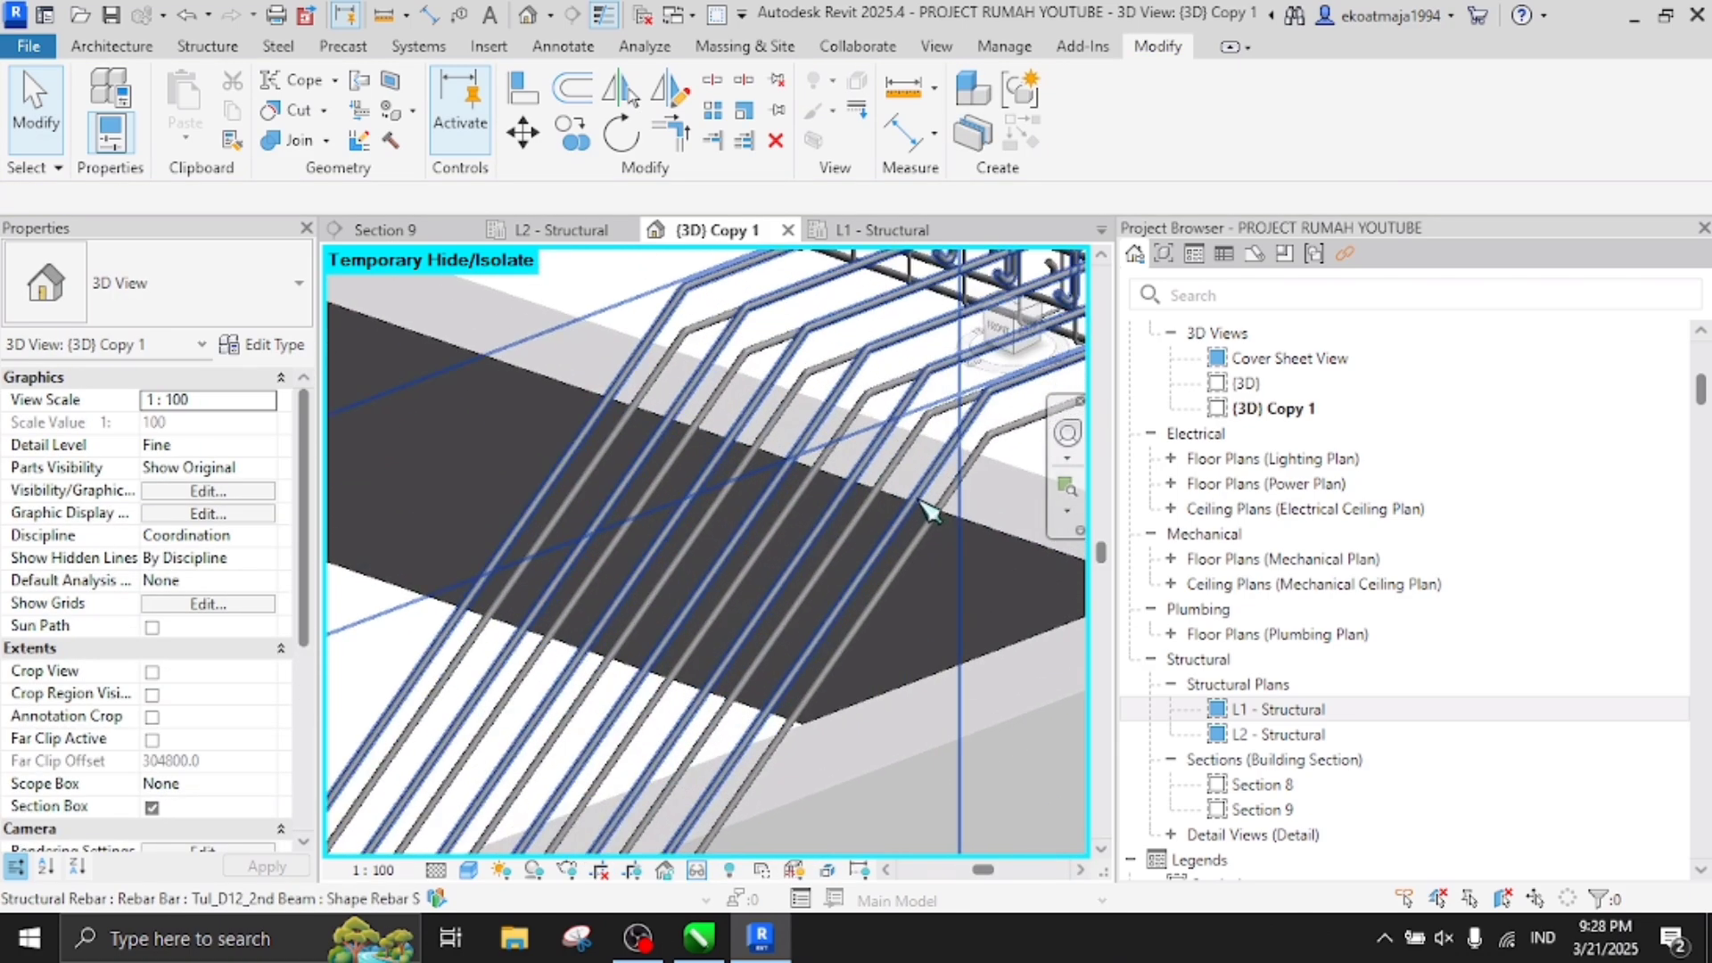
scroll(927, 504, "down", 5)
middle_click_drag(955, 398, 876, 454, "shift")
scroll(772, 489, "up", 3)
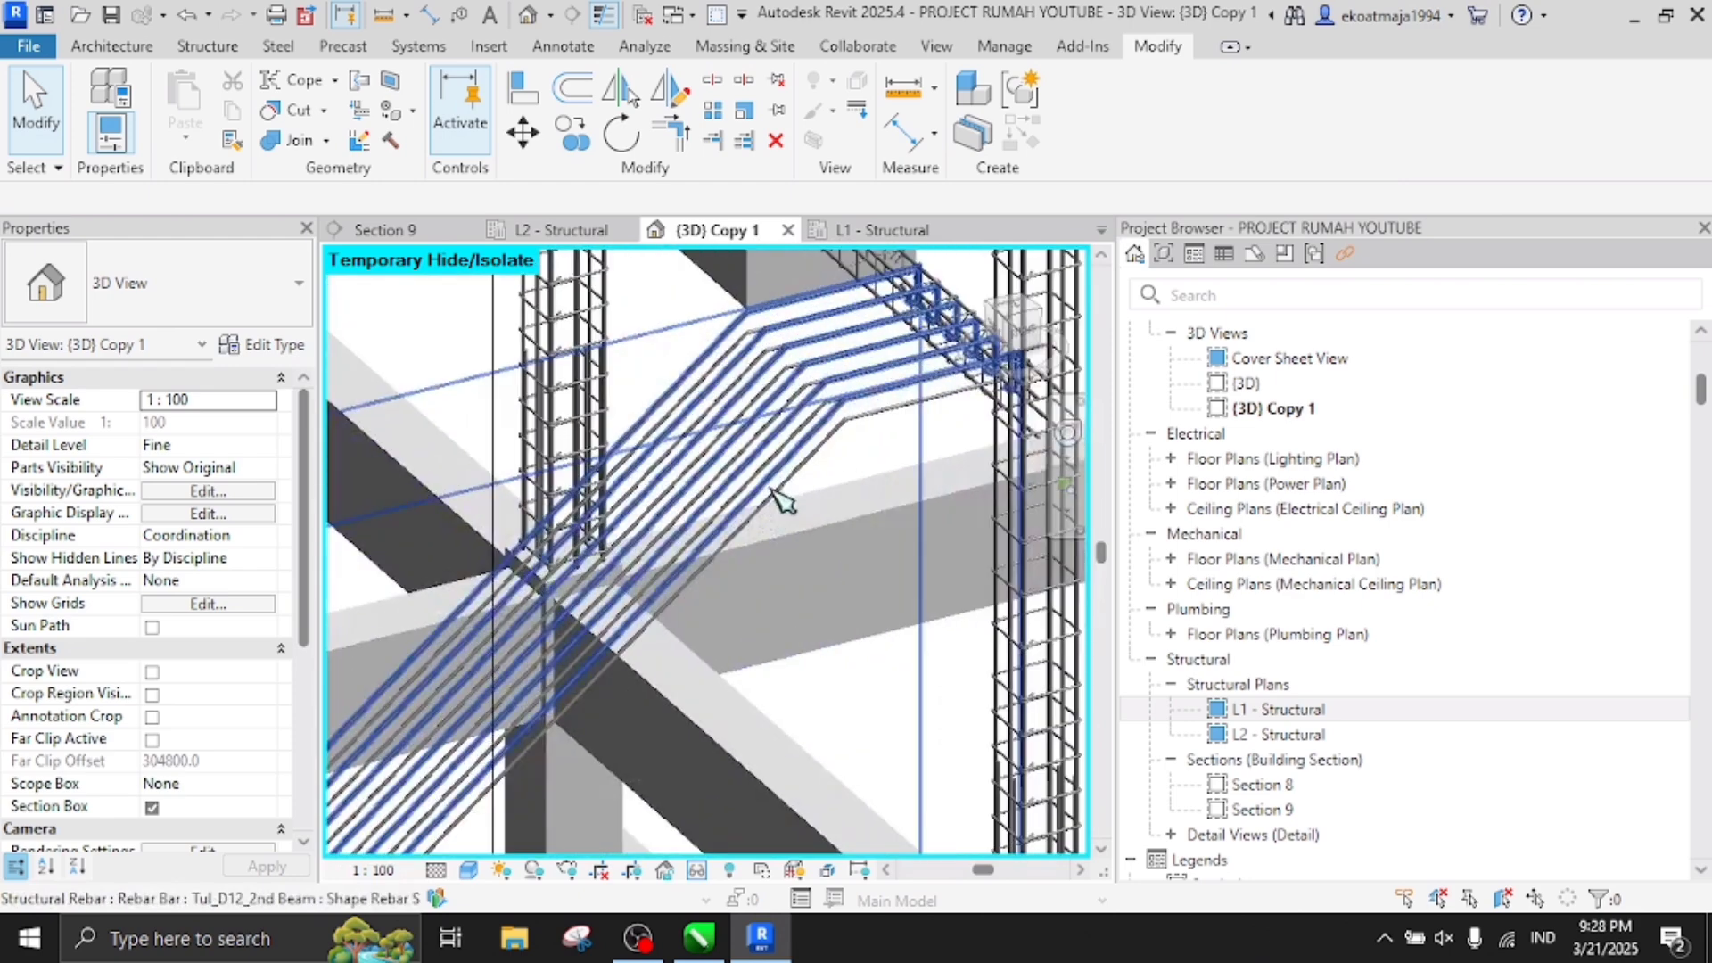
scroll(910, 420, "down", 6)
scroll(749, 630, "up", 3)
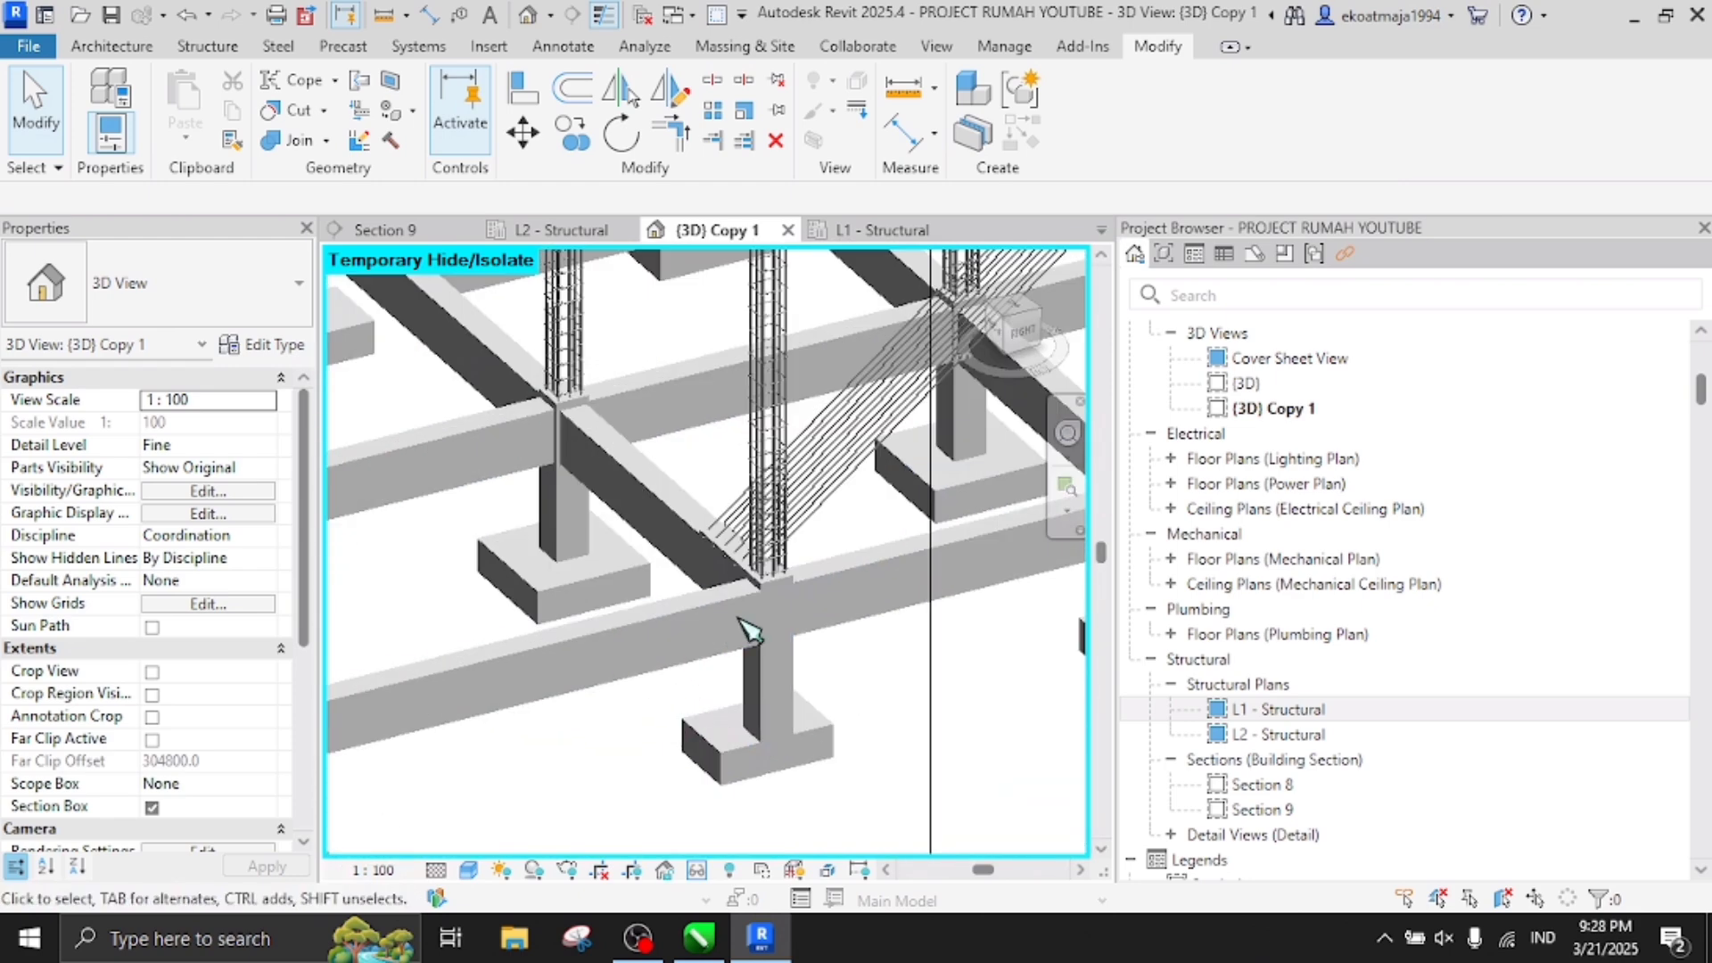
scroll(749, 631, "up", 3)
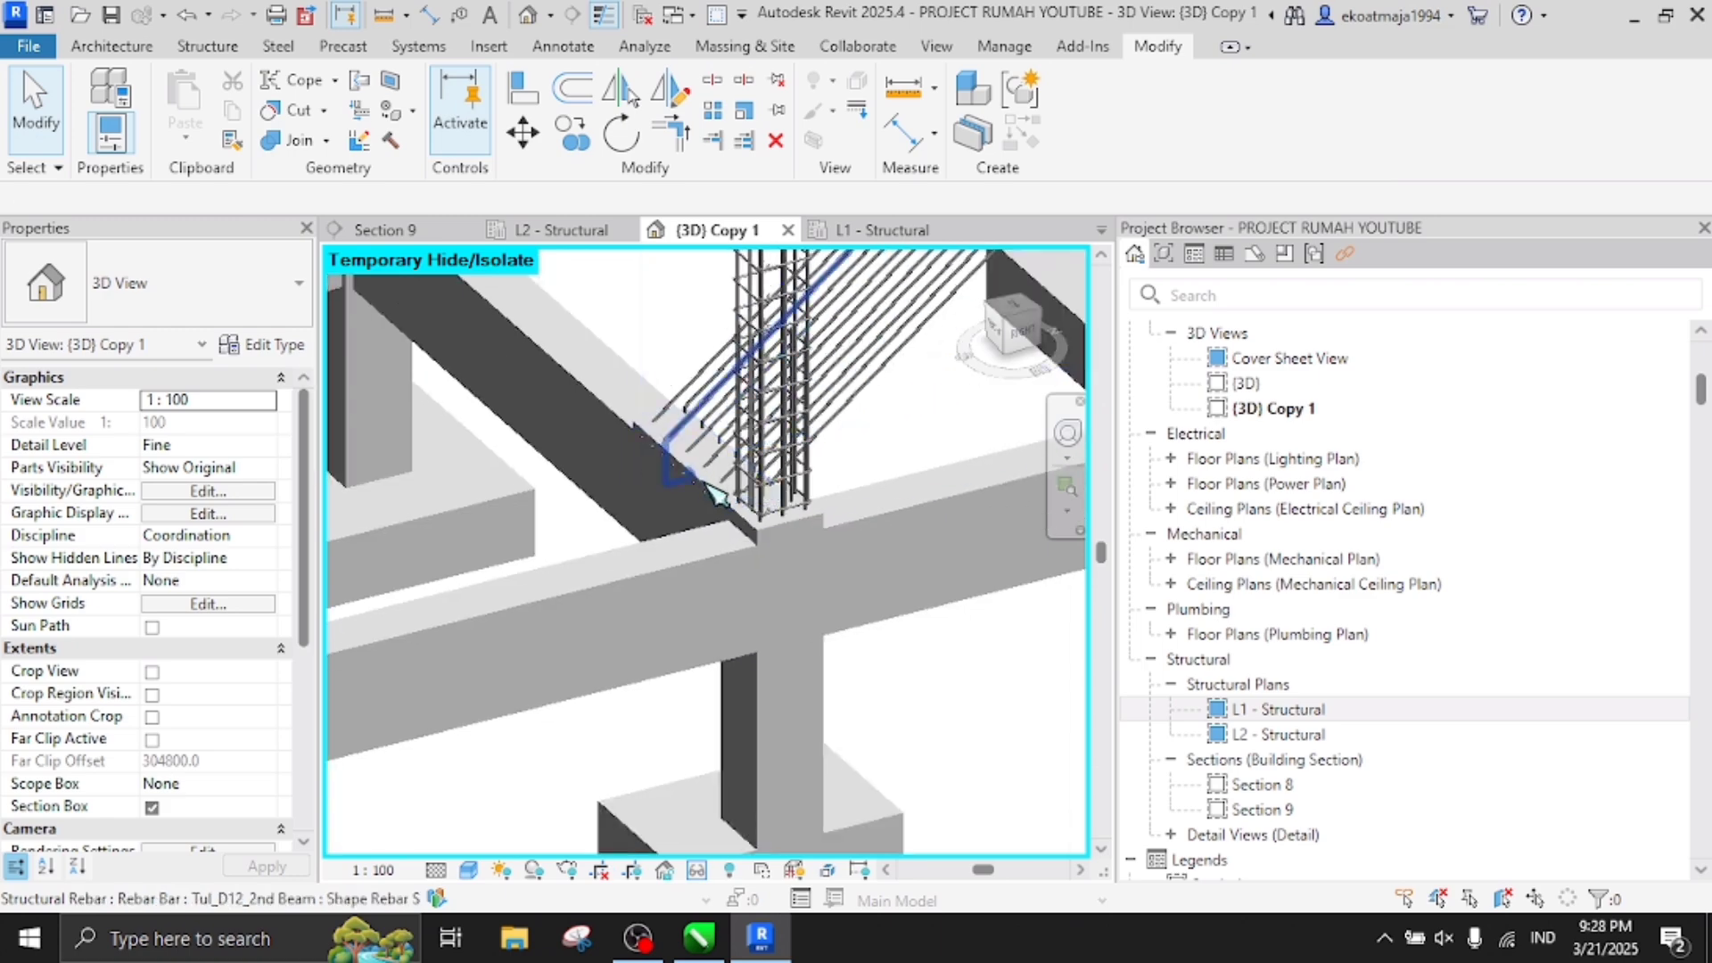
scroll(716, 494, "down", 6)
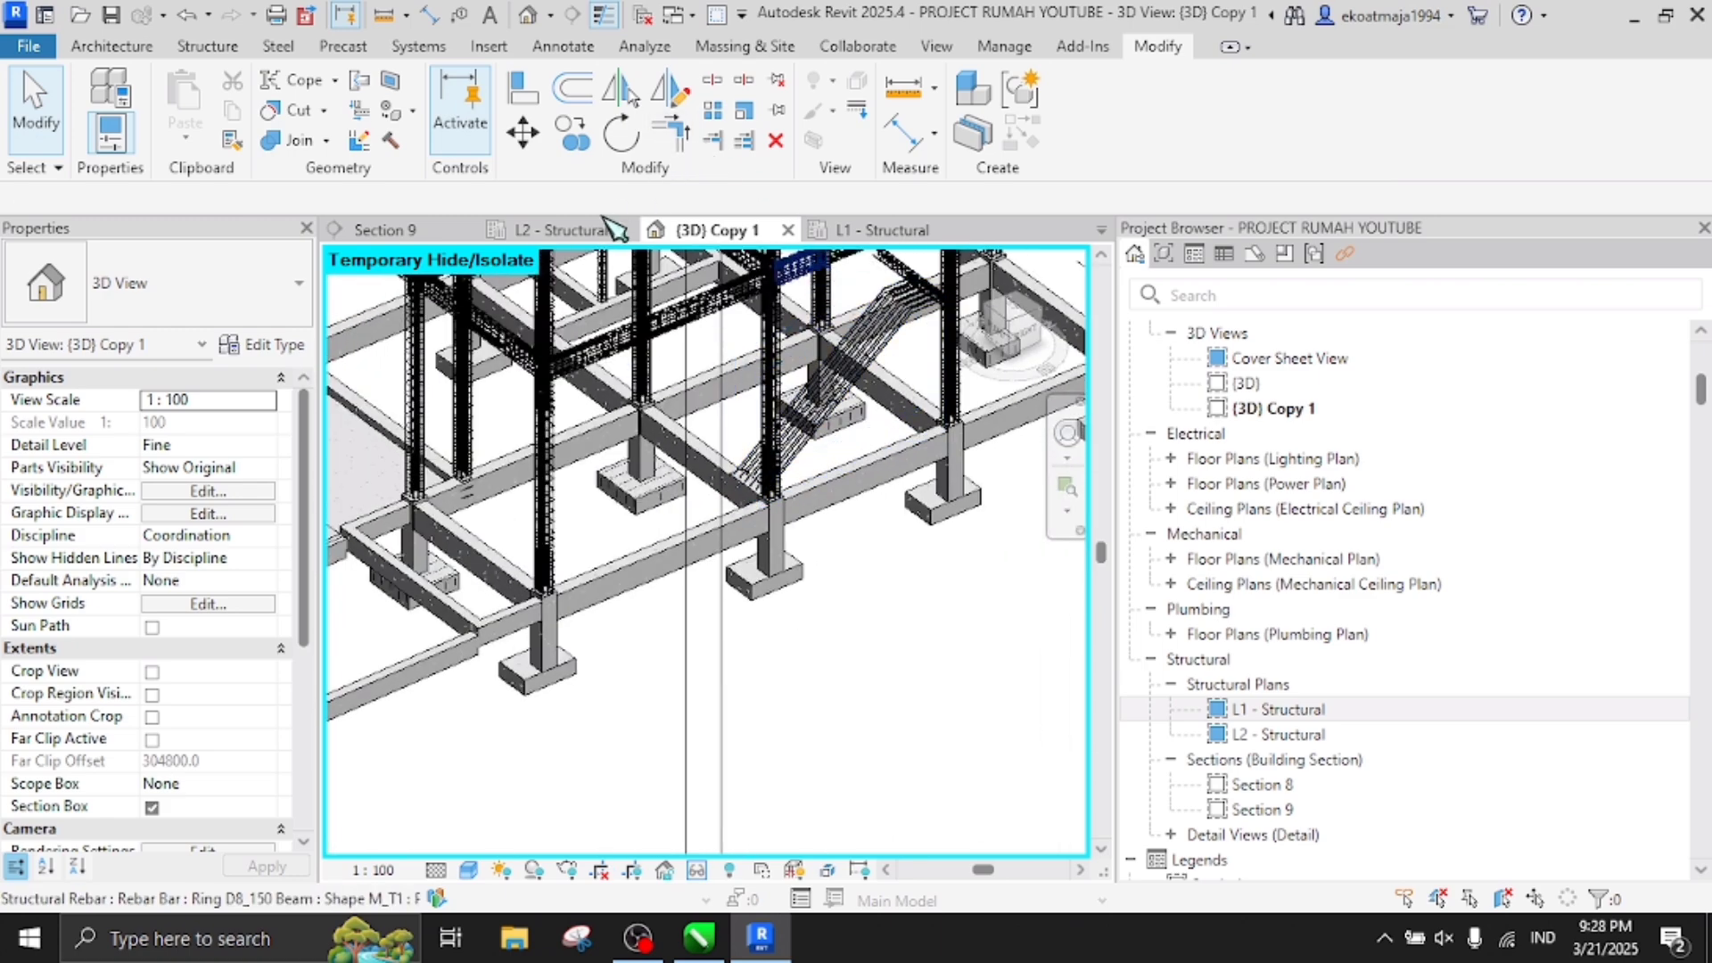
Move the stair's section line in the L2 - Structural plan onto the stair's other flight and check its position in L1 - Structural
left_click(583, 233)
scroll(856, 484, "down", 1)
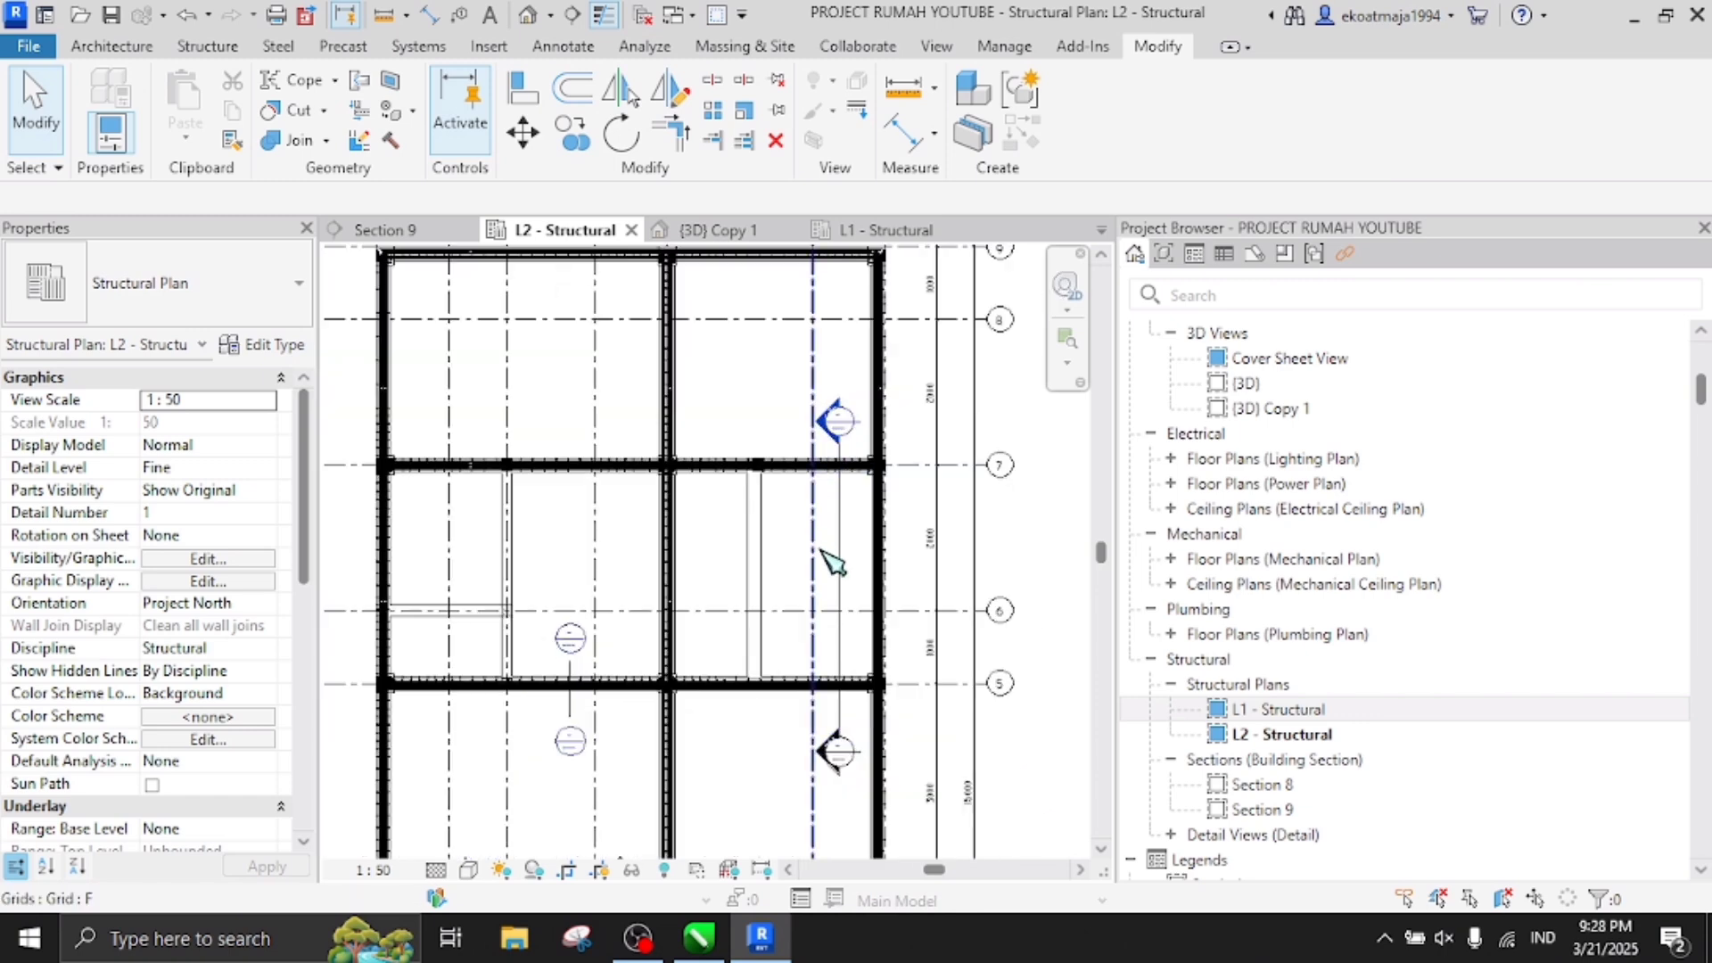
scroll(927, 566, "up", 2)
left_click(849, 522)
left_click_drag(841, 518, 758, 517)
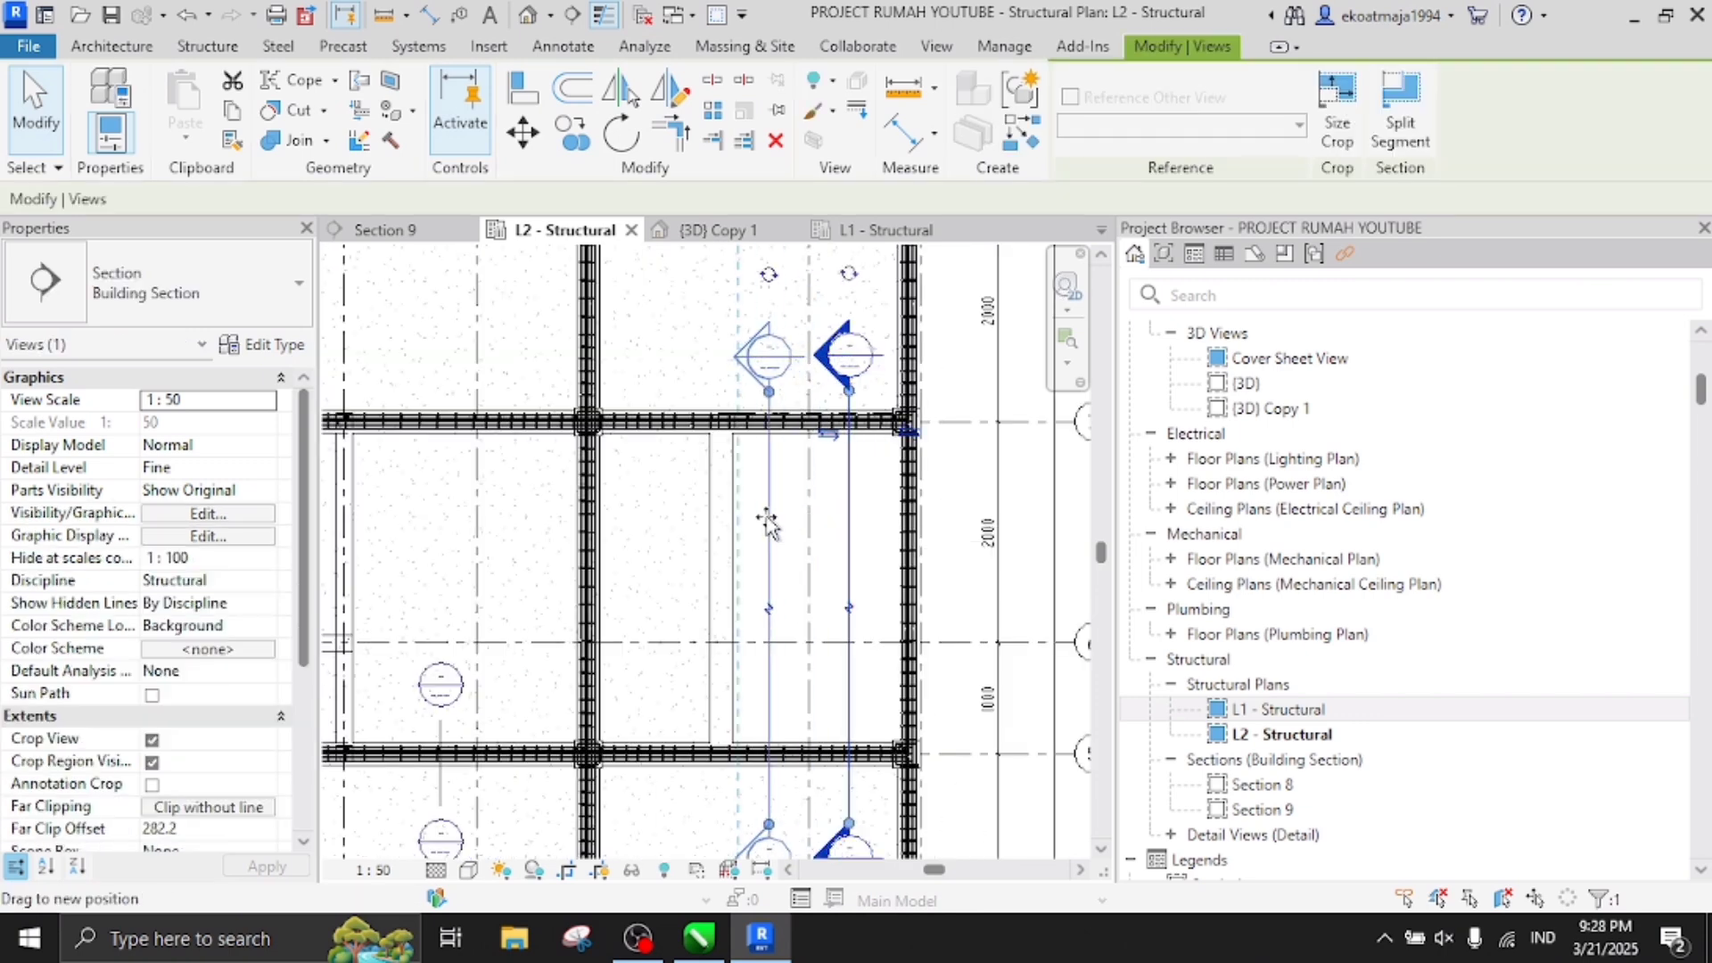
left_click(878, 234)
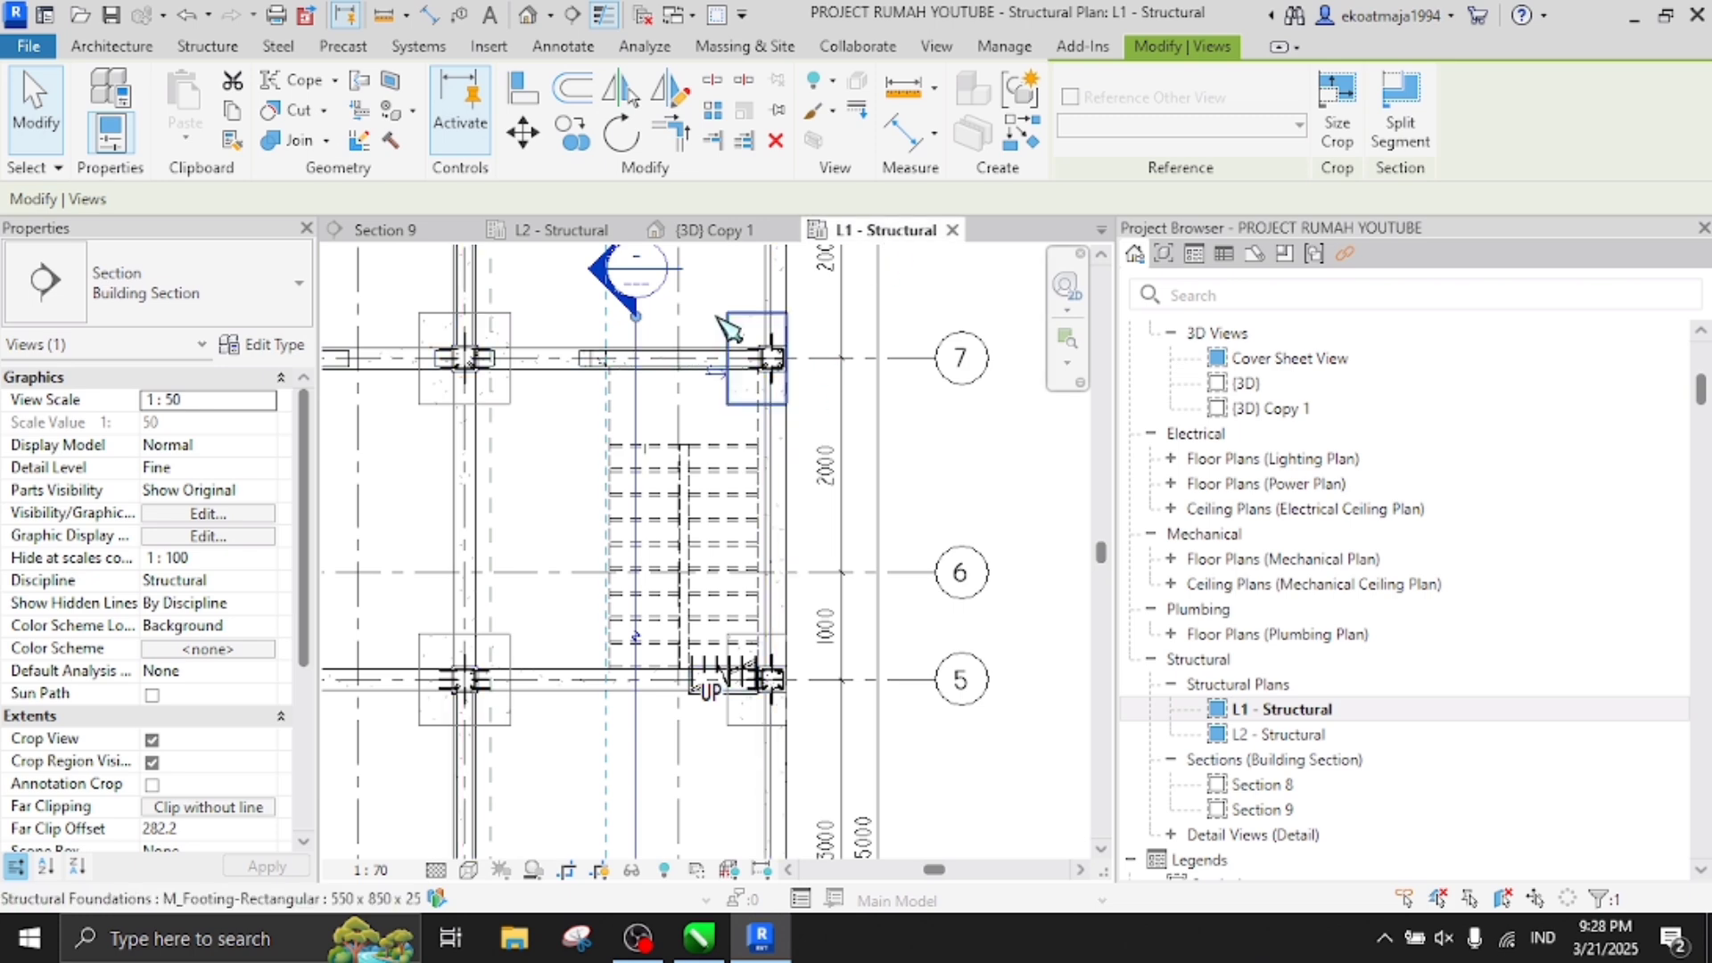
left_click(718, 232)
left_click(558, 232)
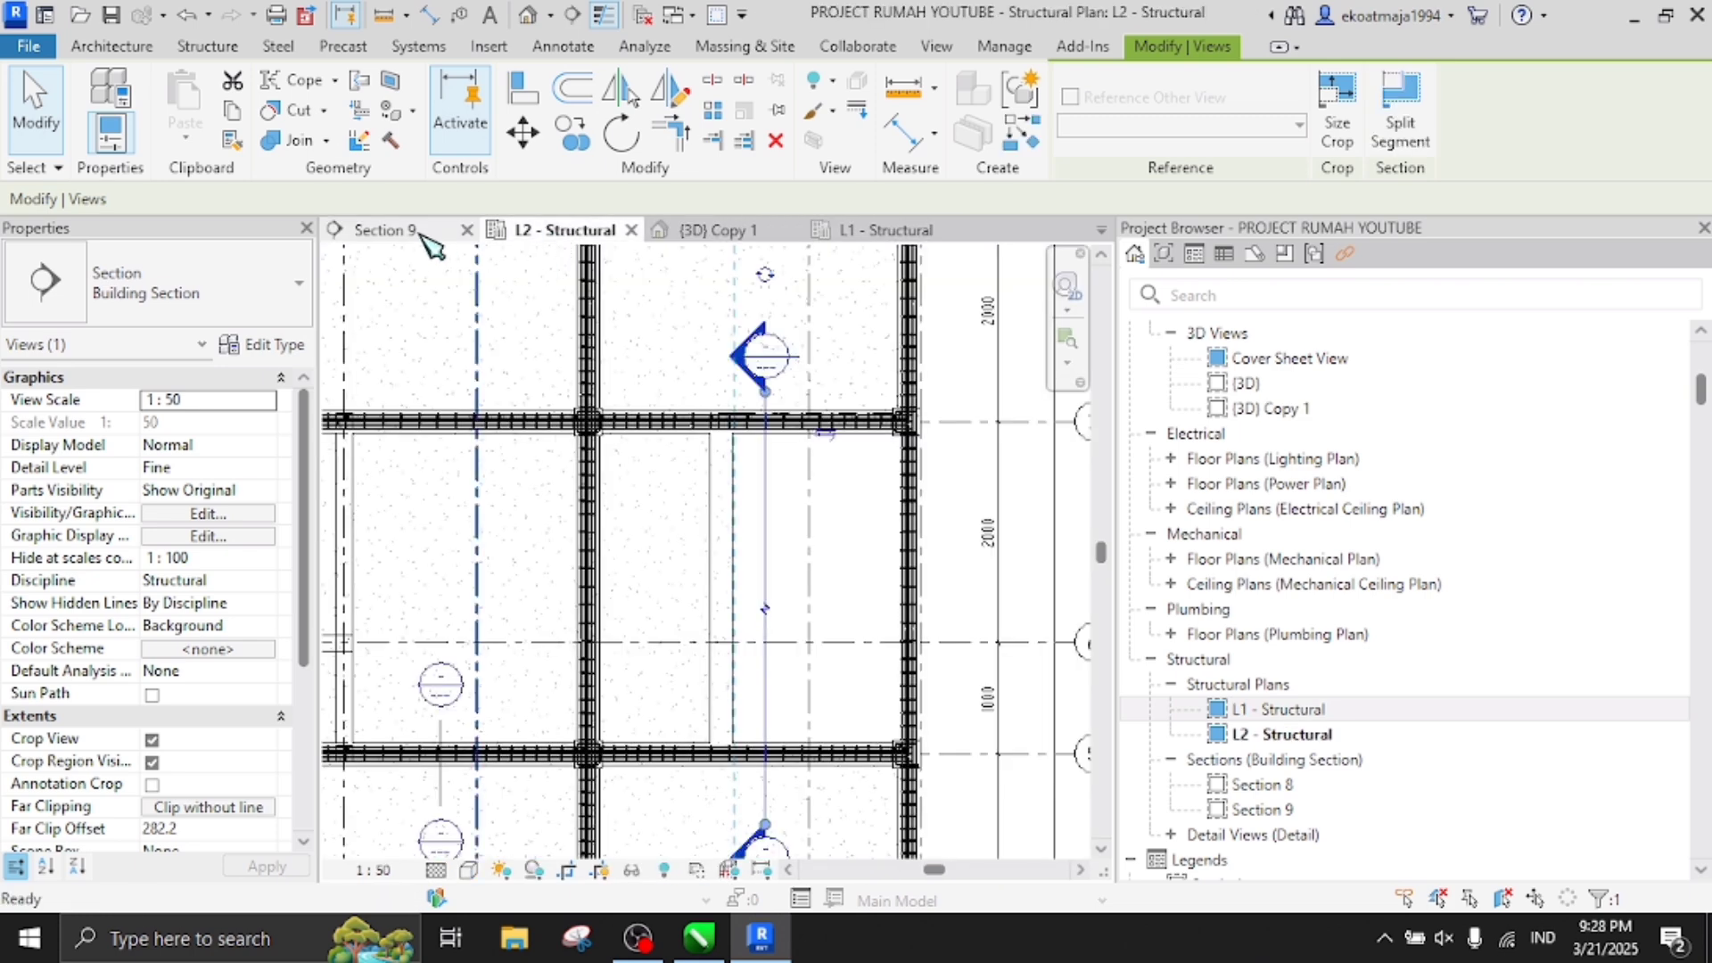
Place two straight M_00 bars of type Tul_D12_2nd Beam along the upper flight in Section 9, one near the underside and one below the steps
left_click(384, 230)
scroll(810, 460, "down", 7)
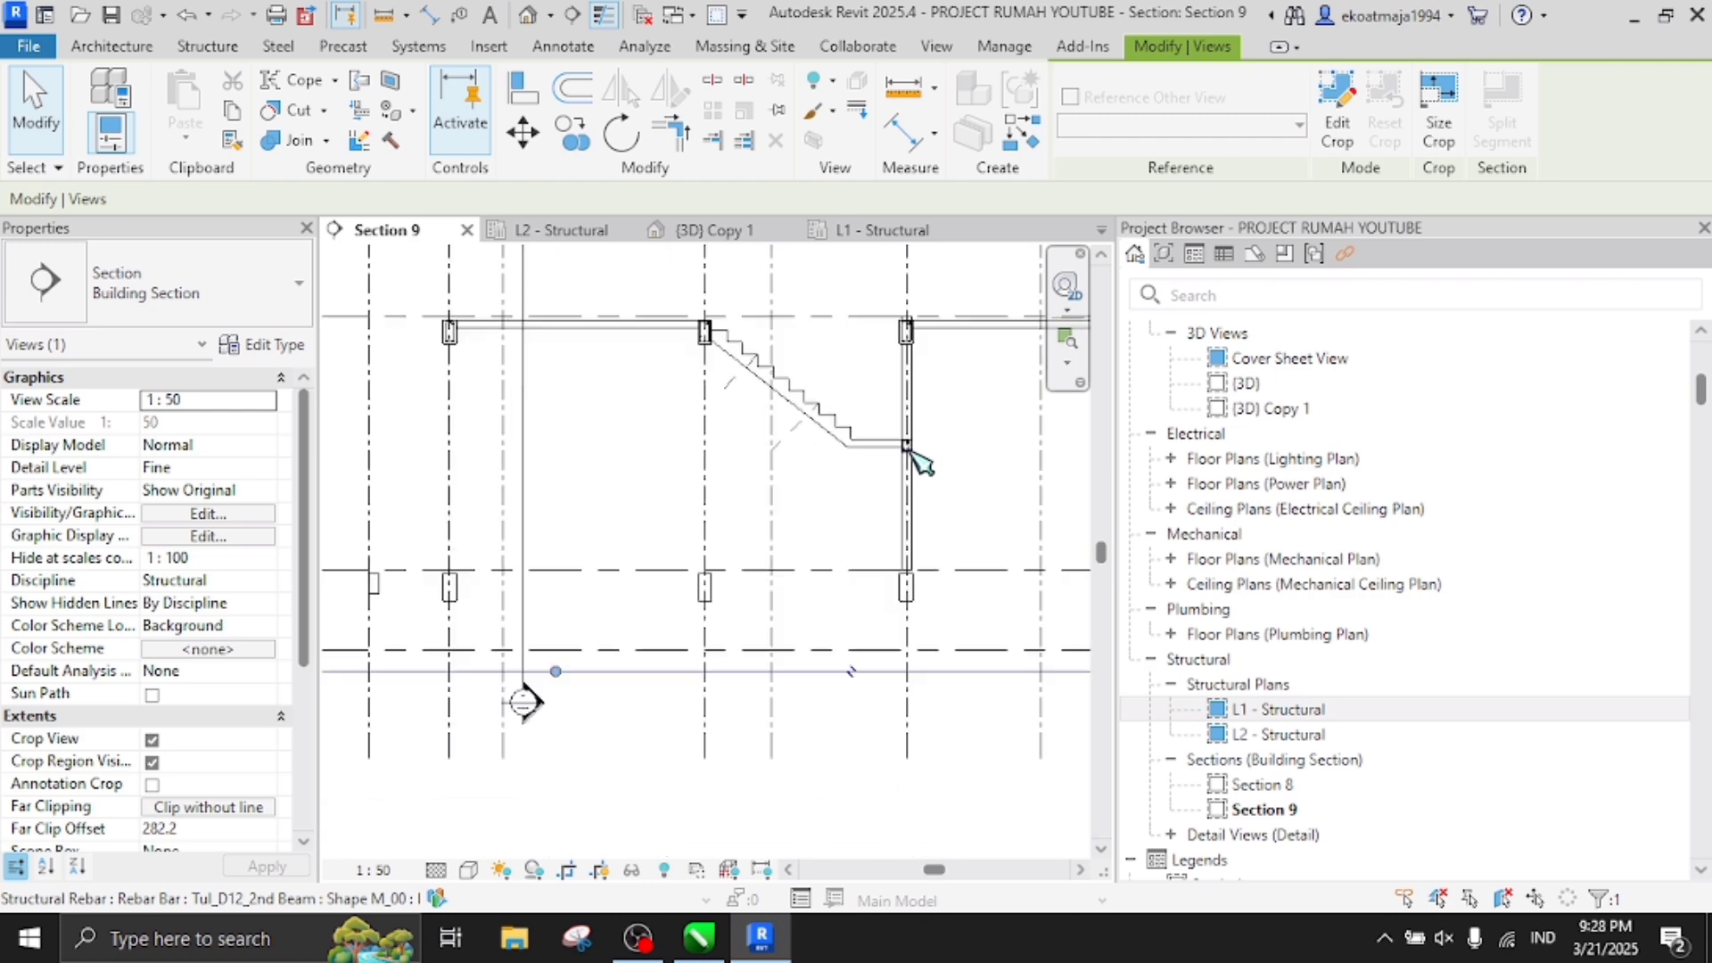
scroll(727, 334, "up", 5)
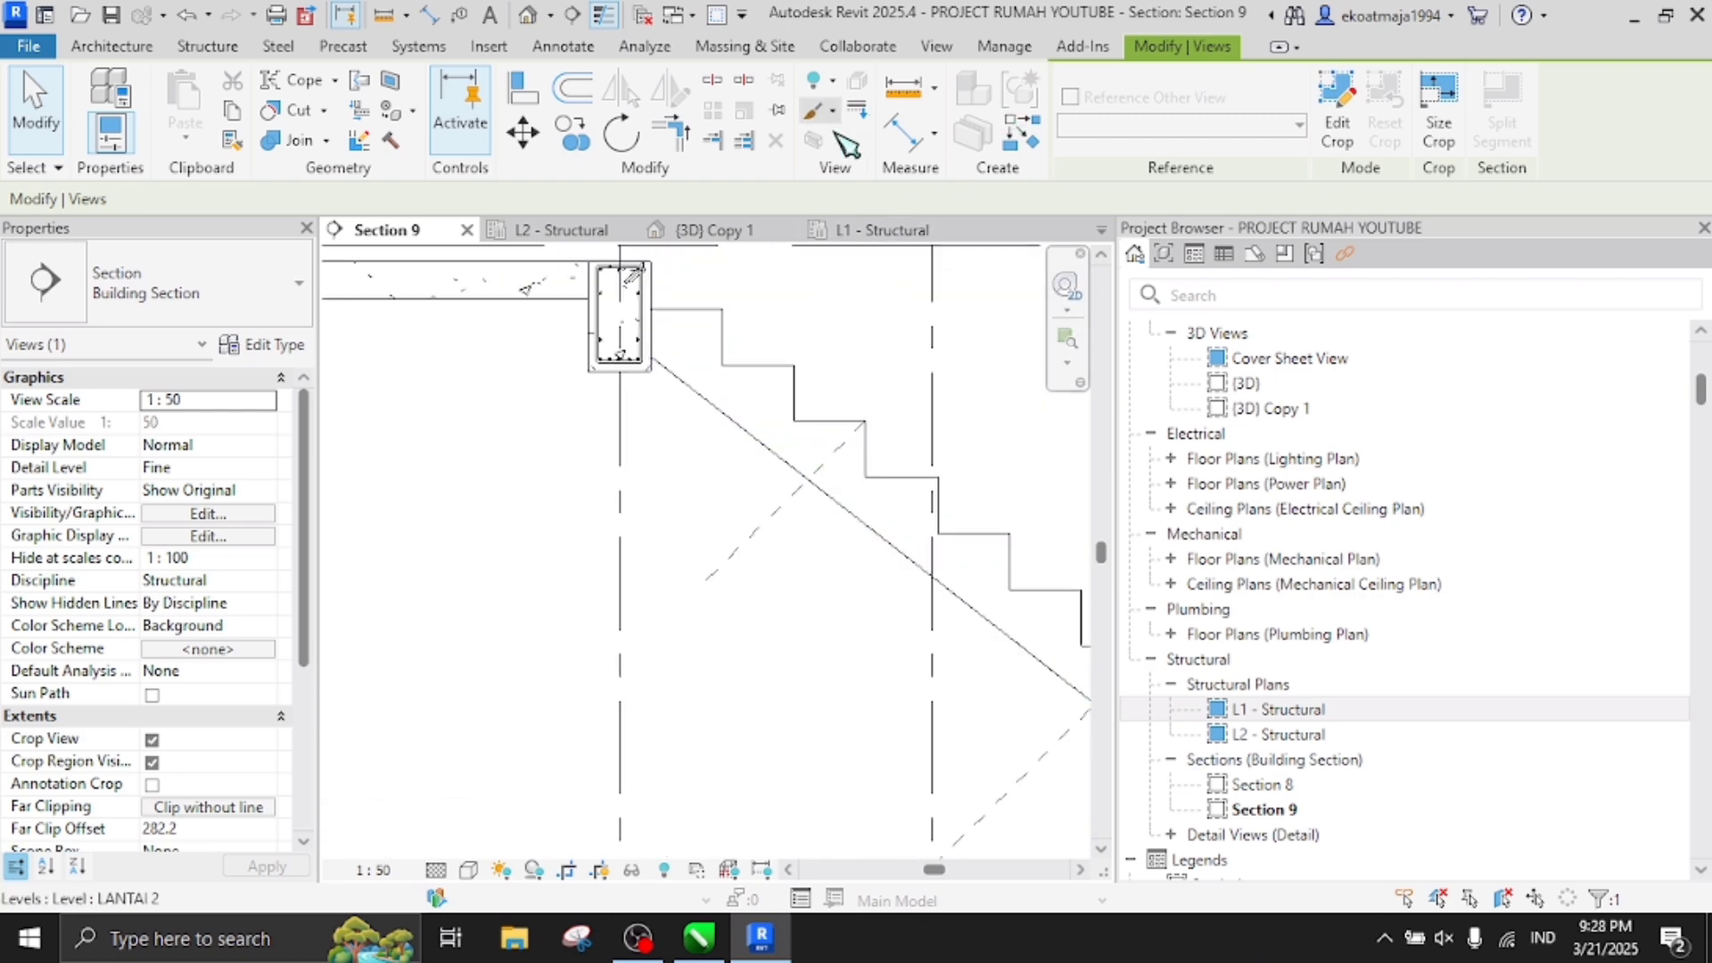
left_click(795, 410)
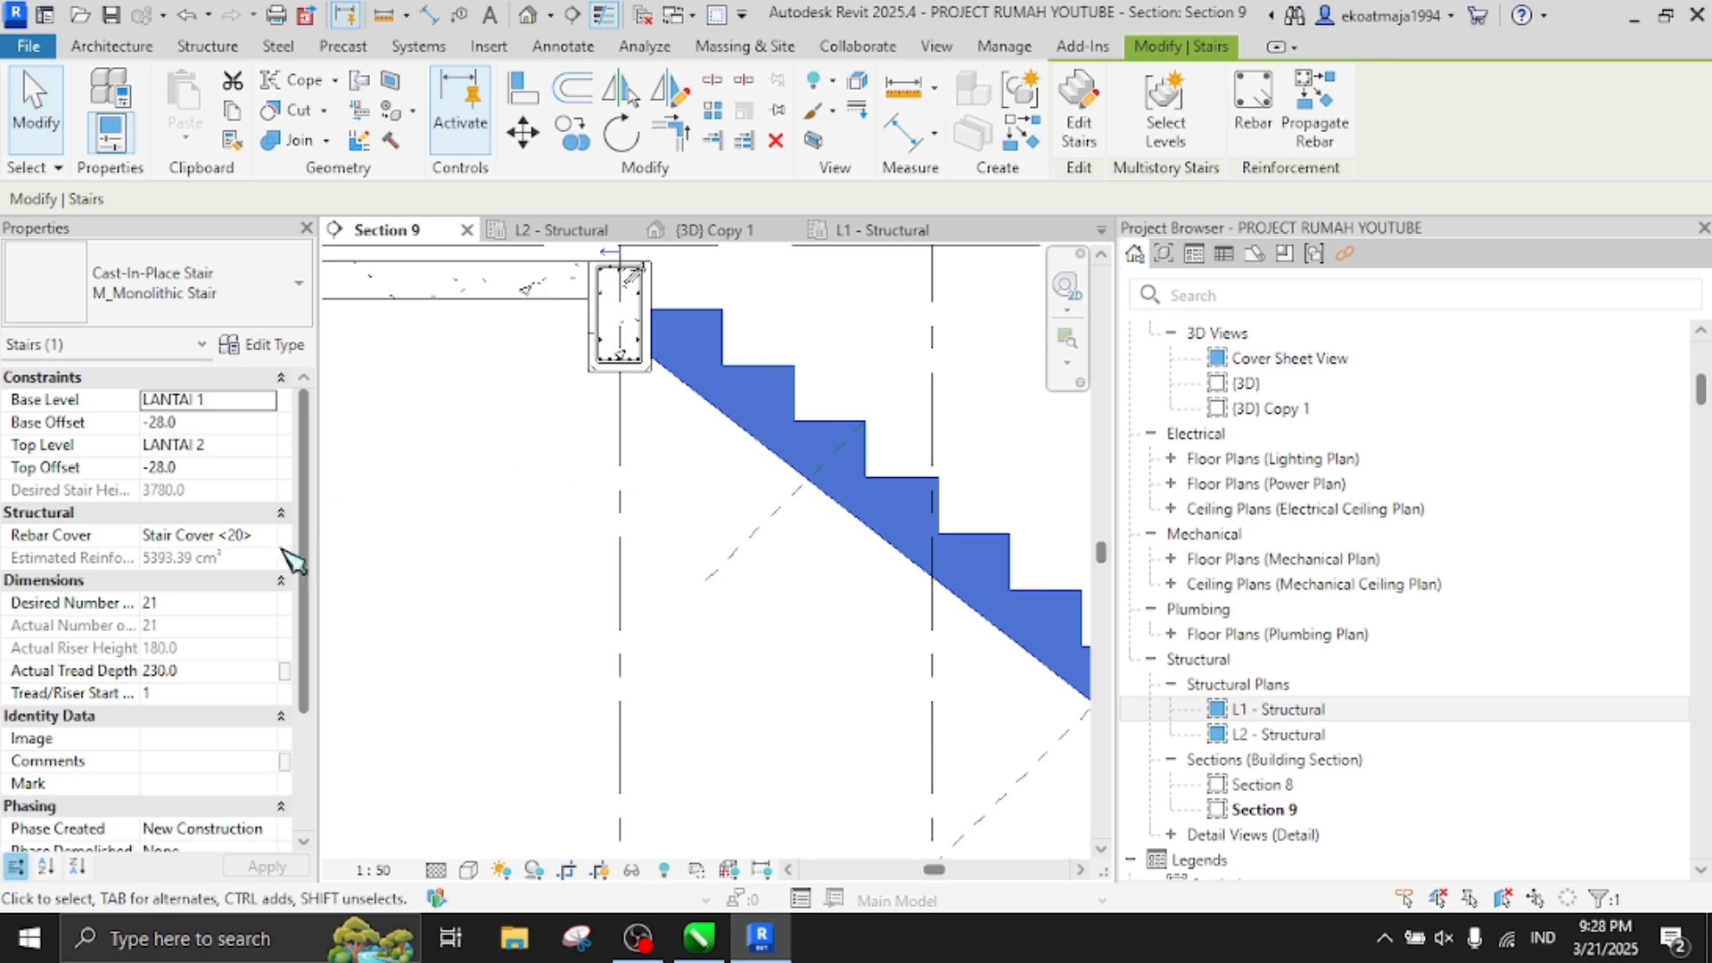
left_click(1256, 125)
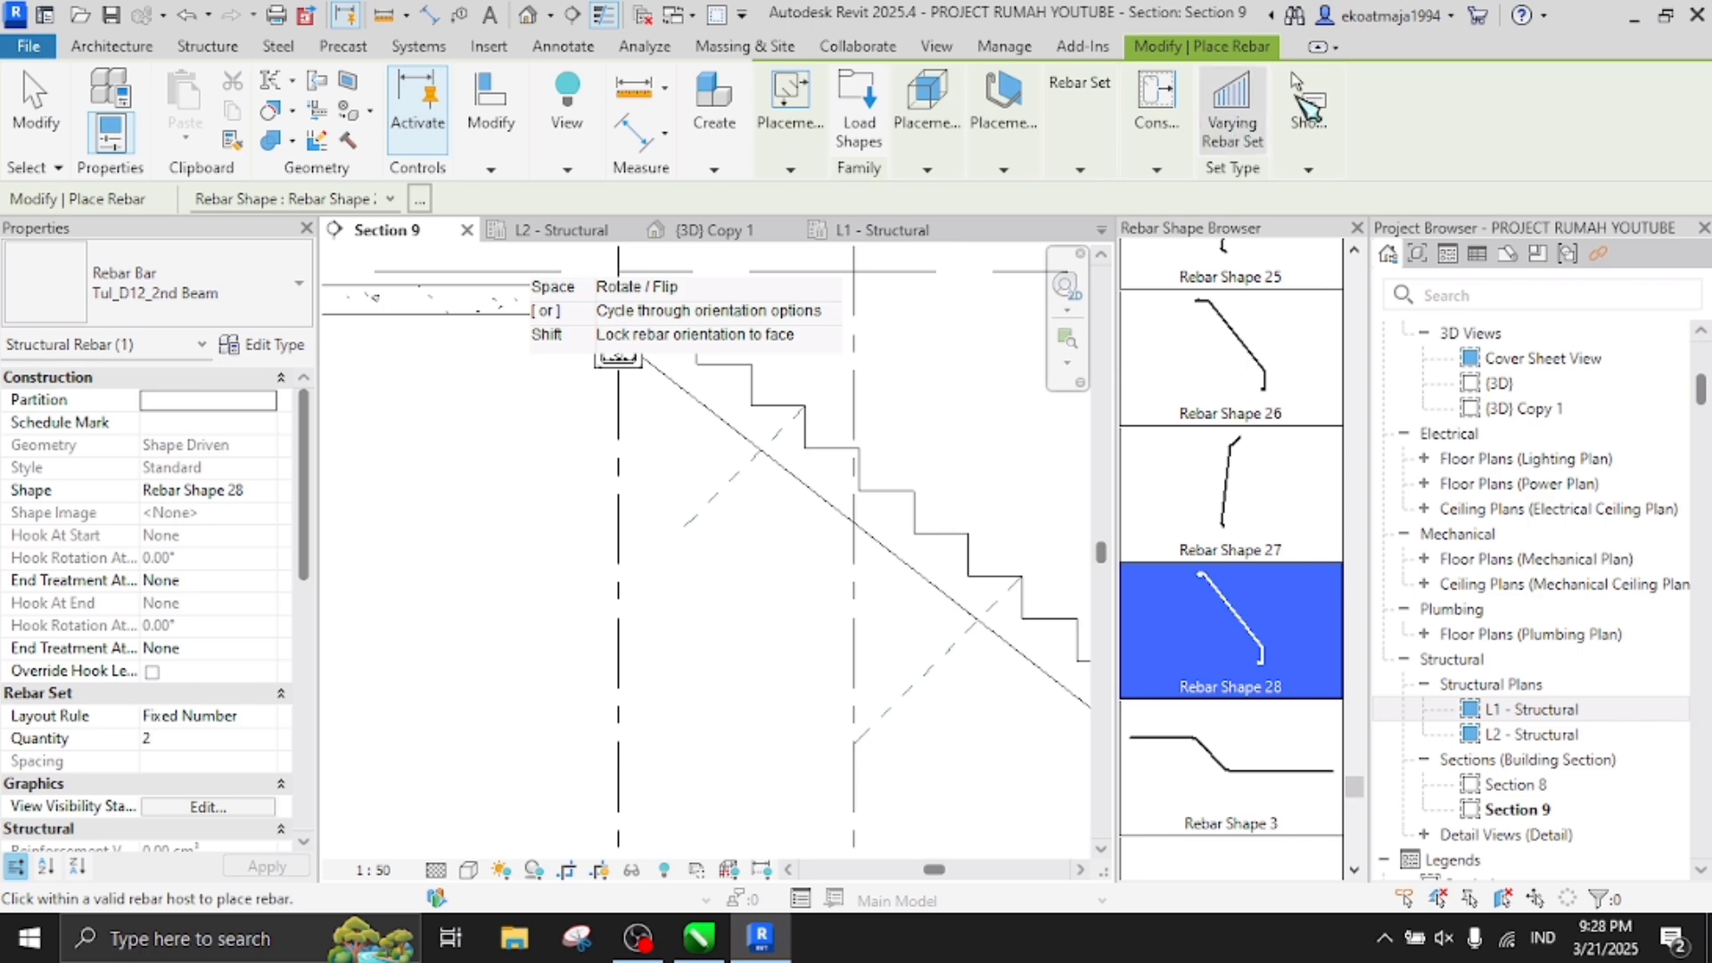
left_click_drag(1354, 787, 1367, 277)
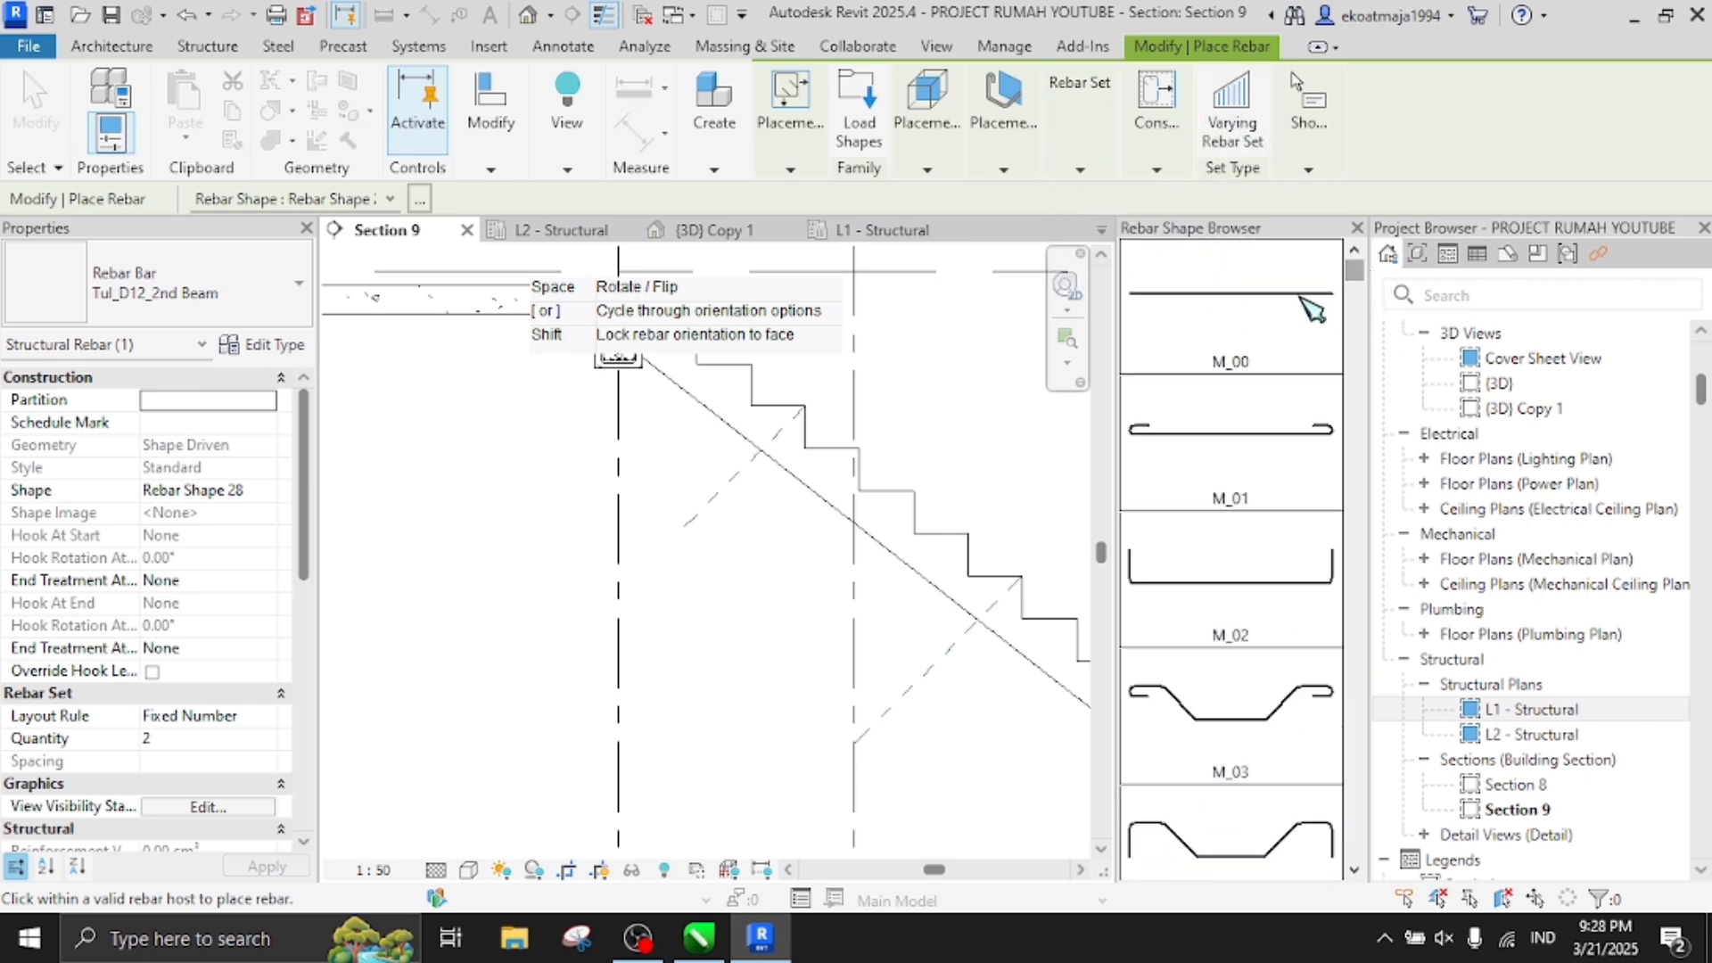
left_click(1311, 310)
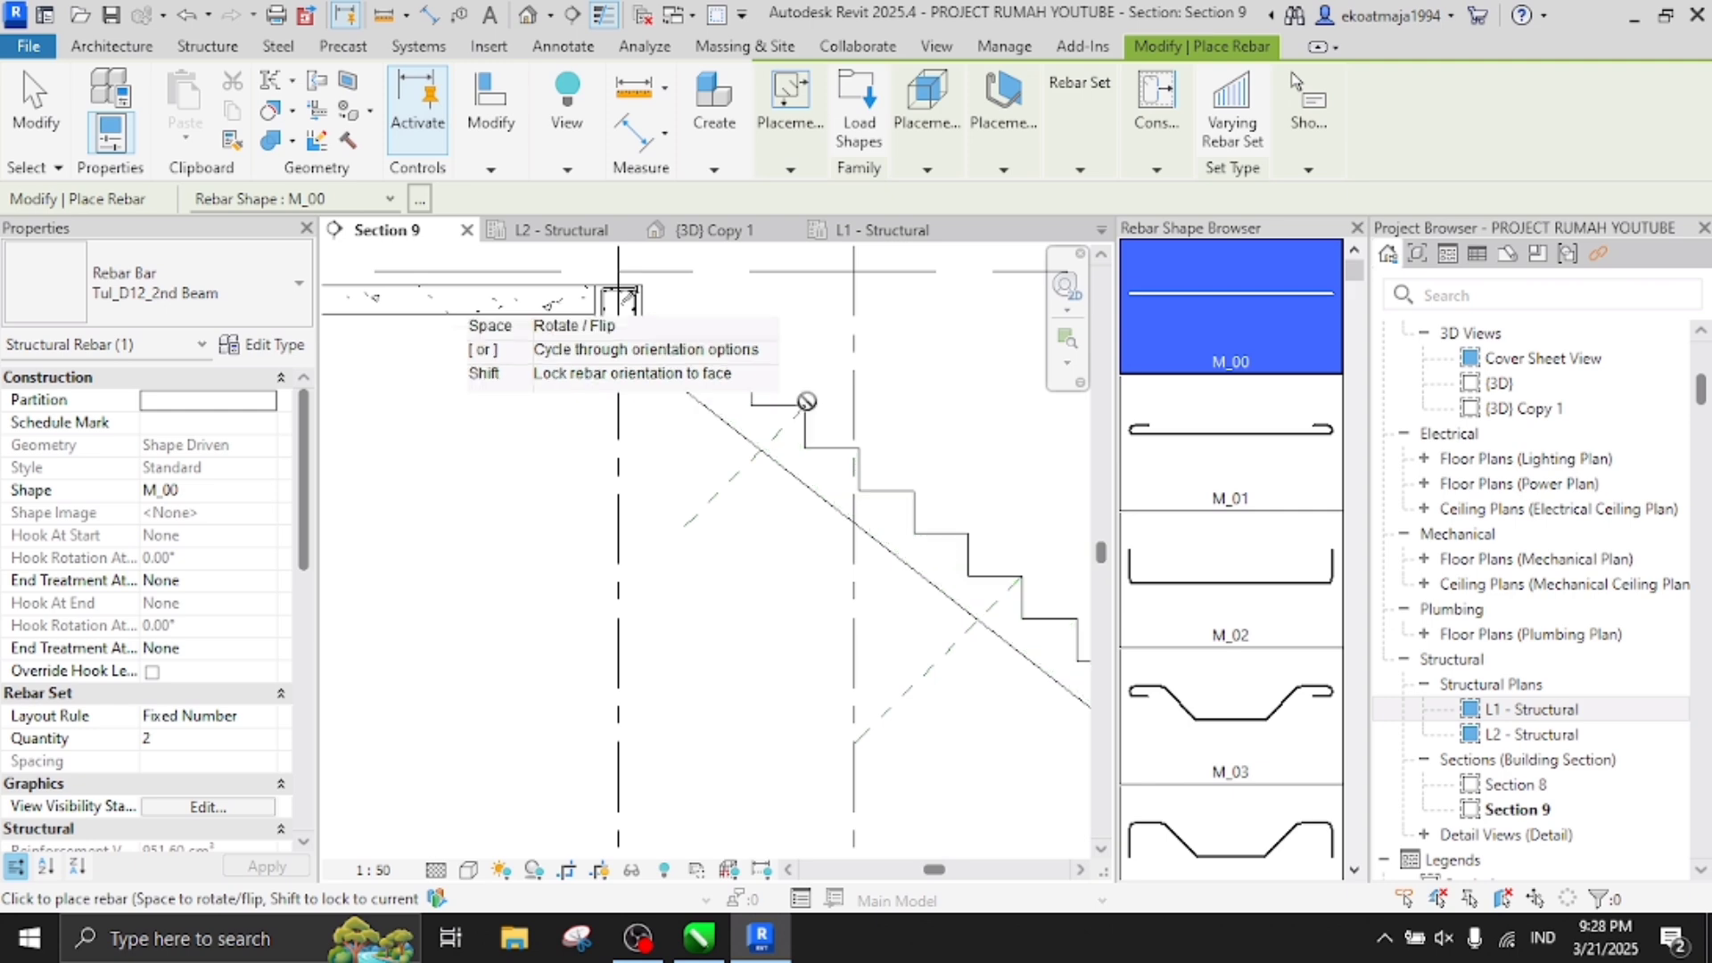
scroll(808, 400, "up", 3)
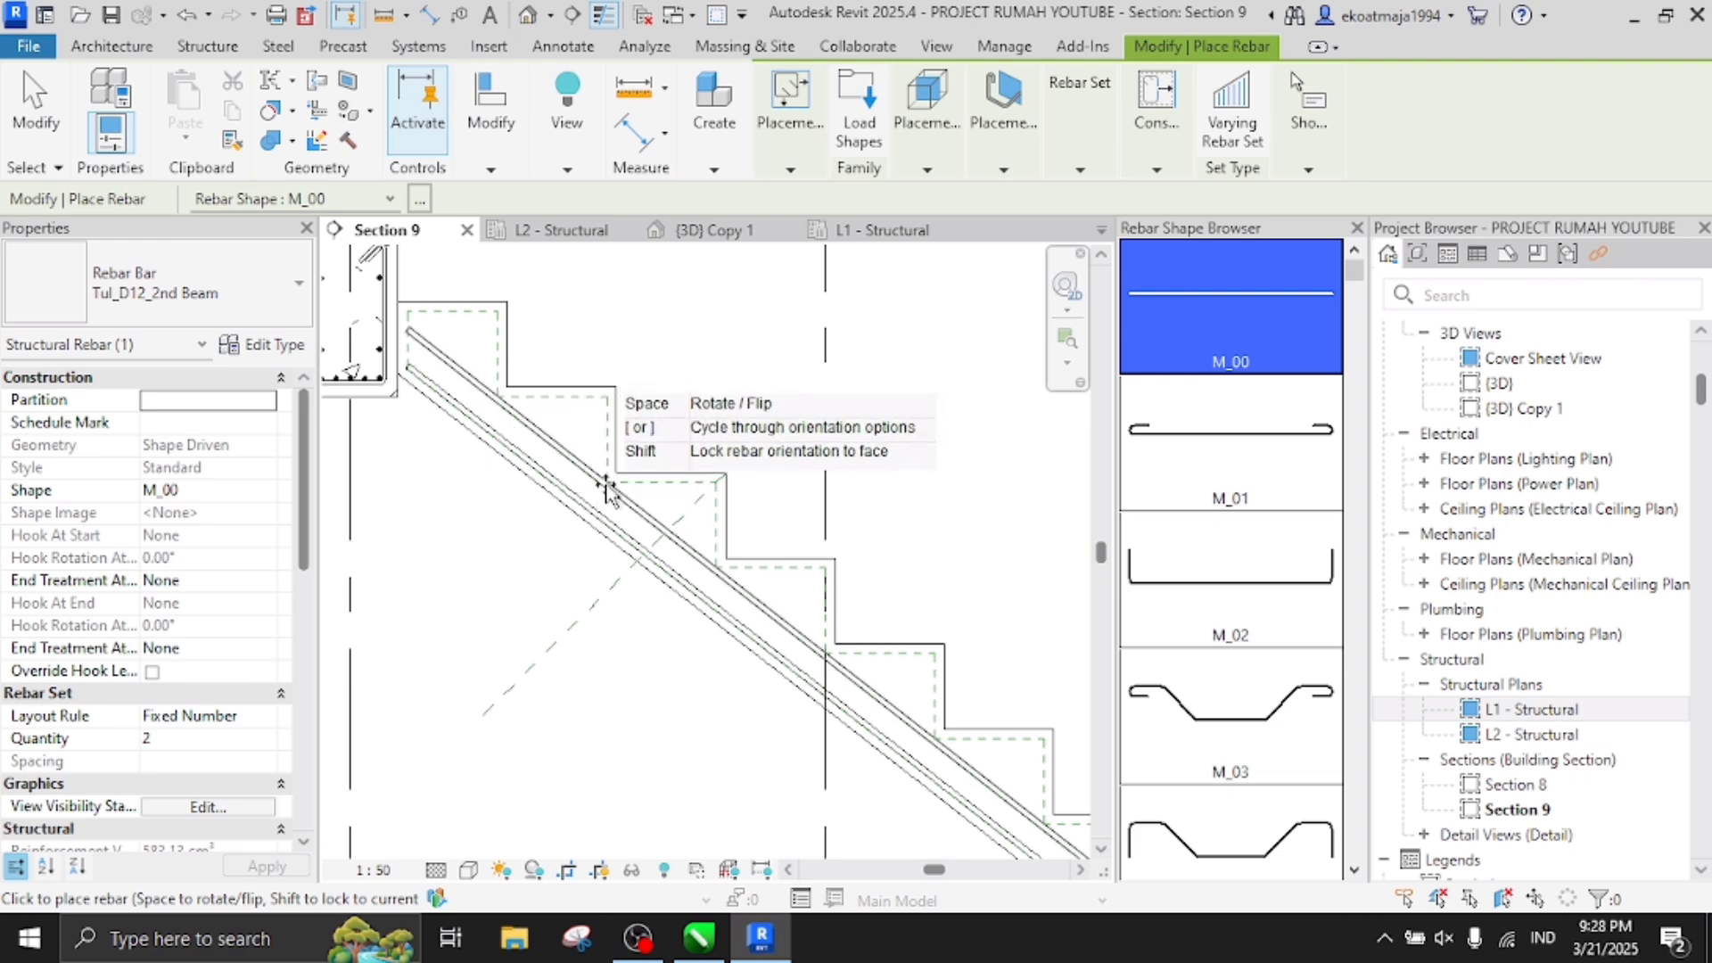
scroll(754, 451, "down", 3)
key("Escape")
Edit the upper straight bar's sketch, adding a horizontal line across the top-floor beam and a vertical line about 120 mm long down from it
scroll(568, 421, "up", 3)
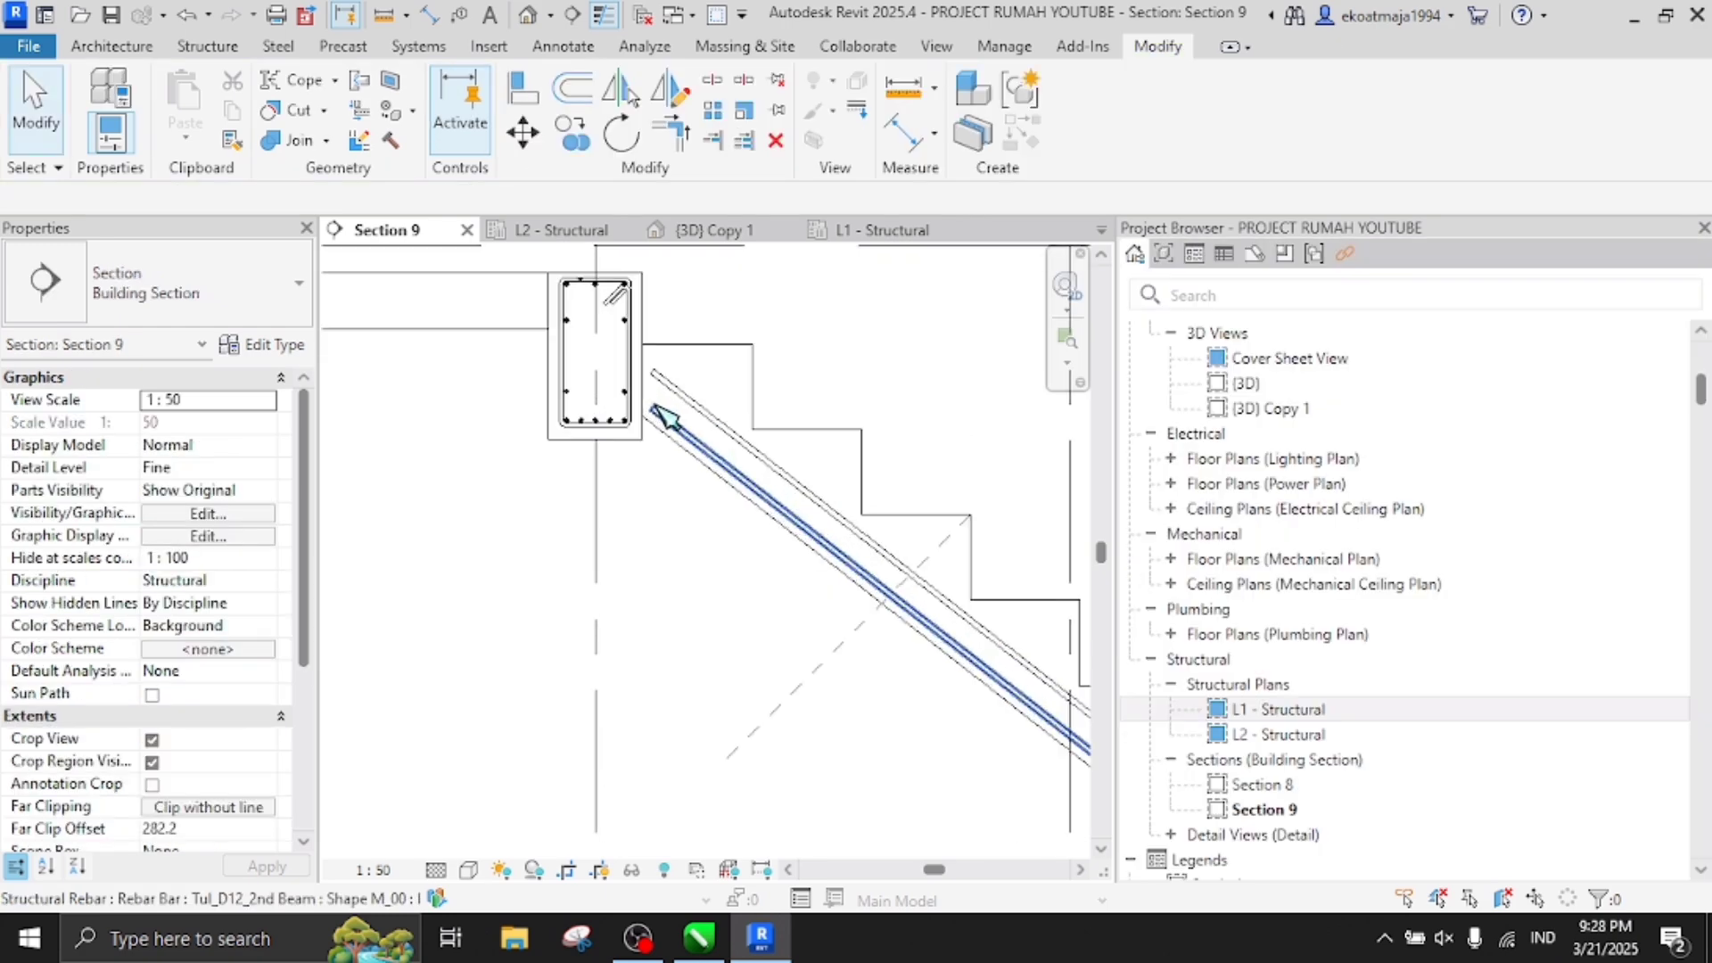
scroll(665, 415, "up", 2)
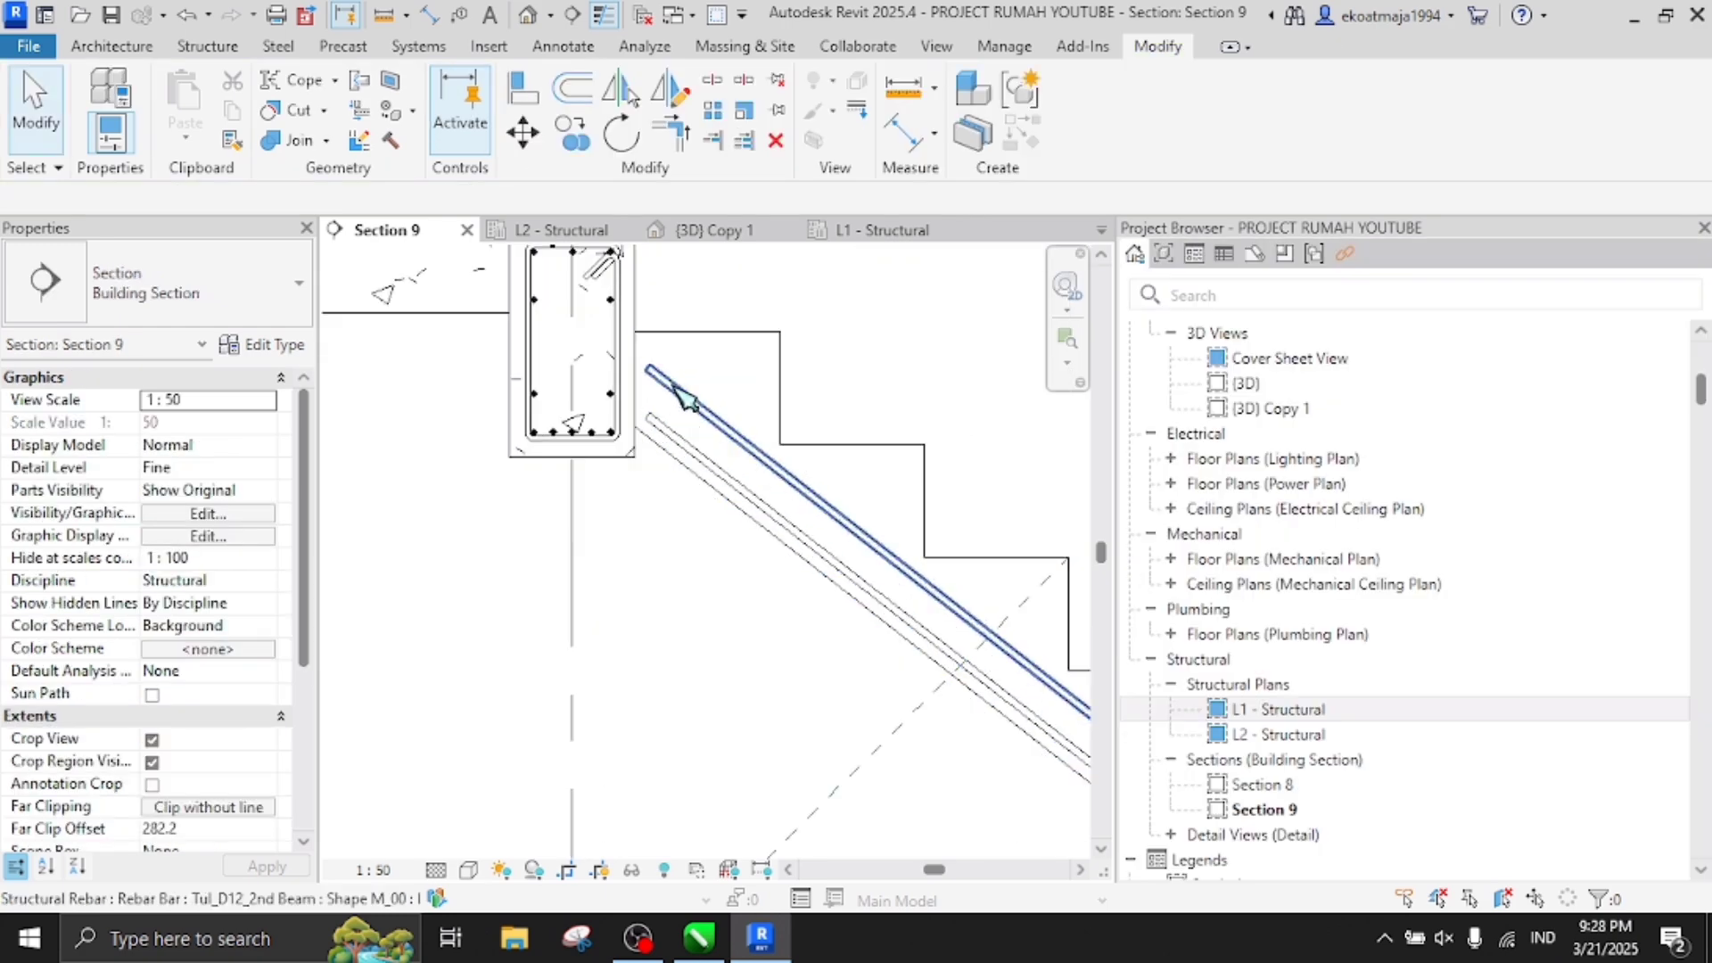
left_click(685, 399)
left_click(1066, 99)
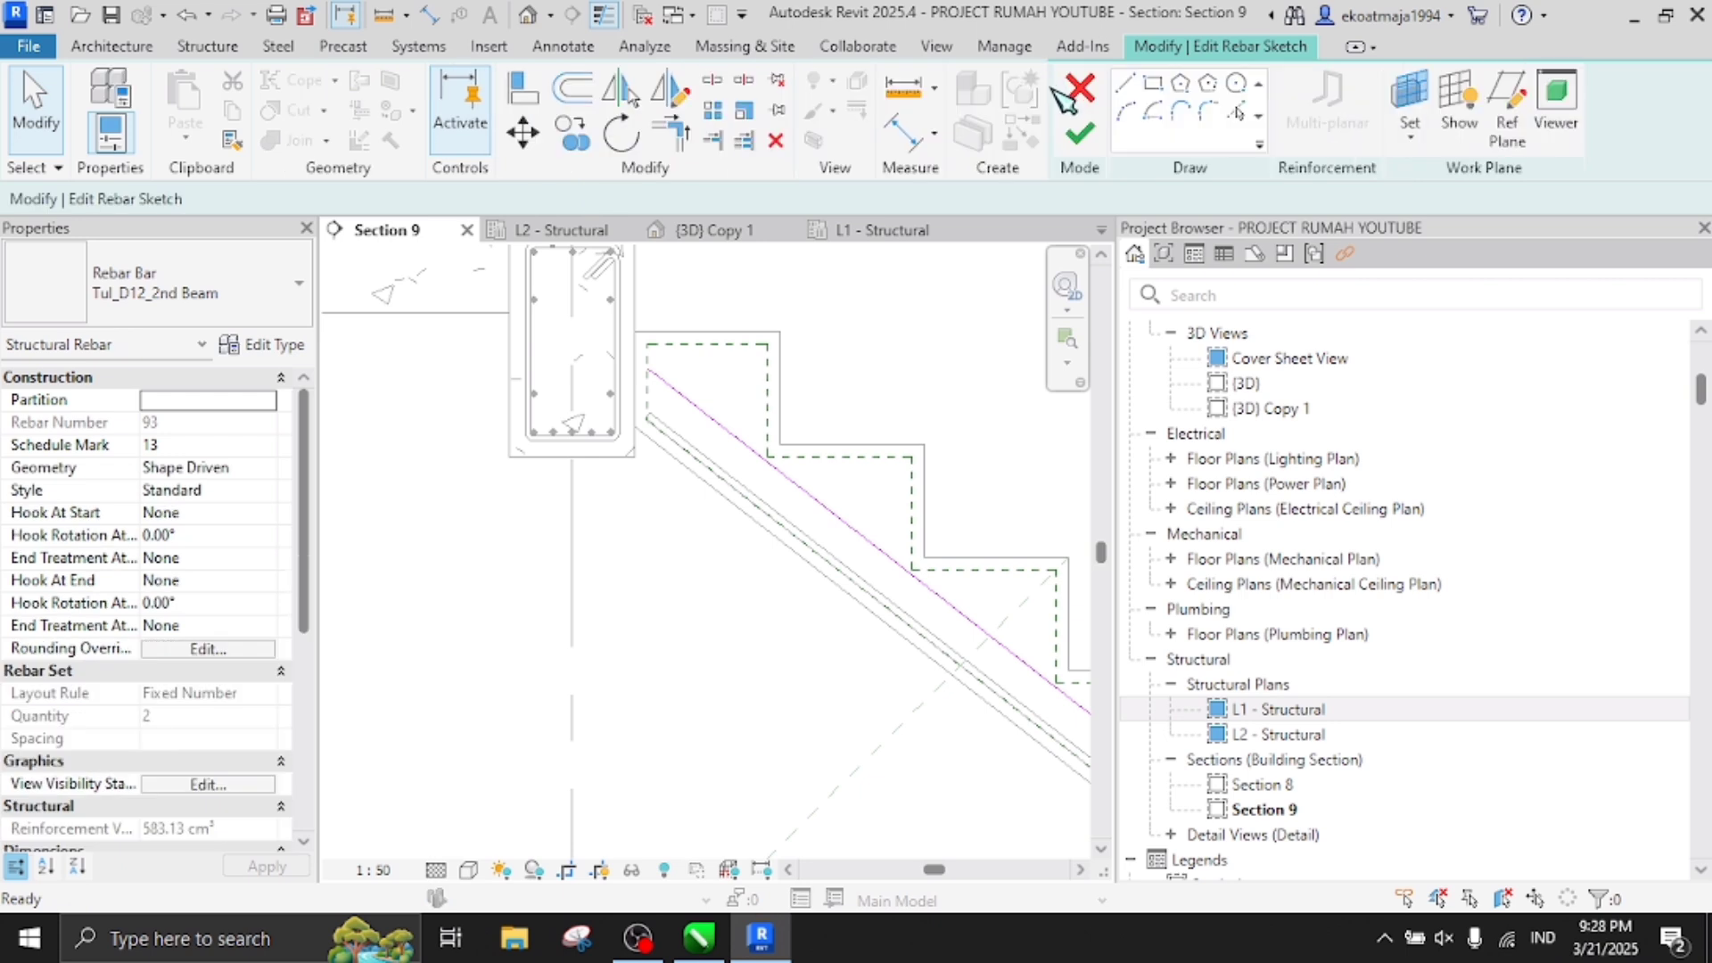
scroll(957, 356, "down", 2)
scroll(691, 396, "up", 3)
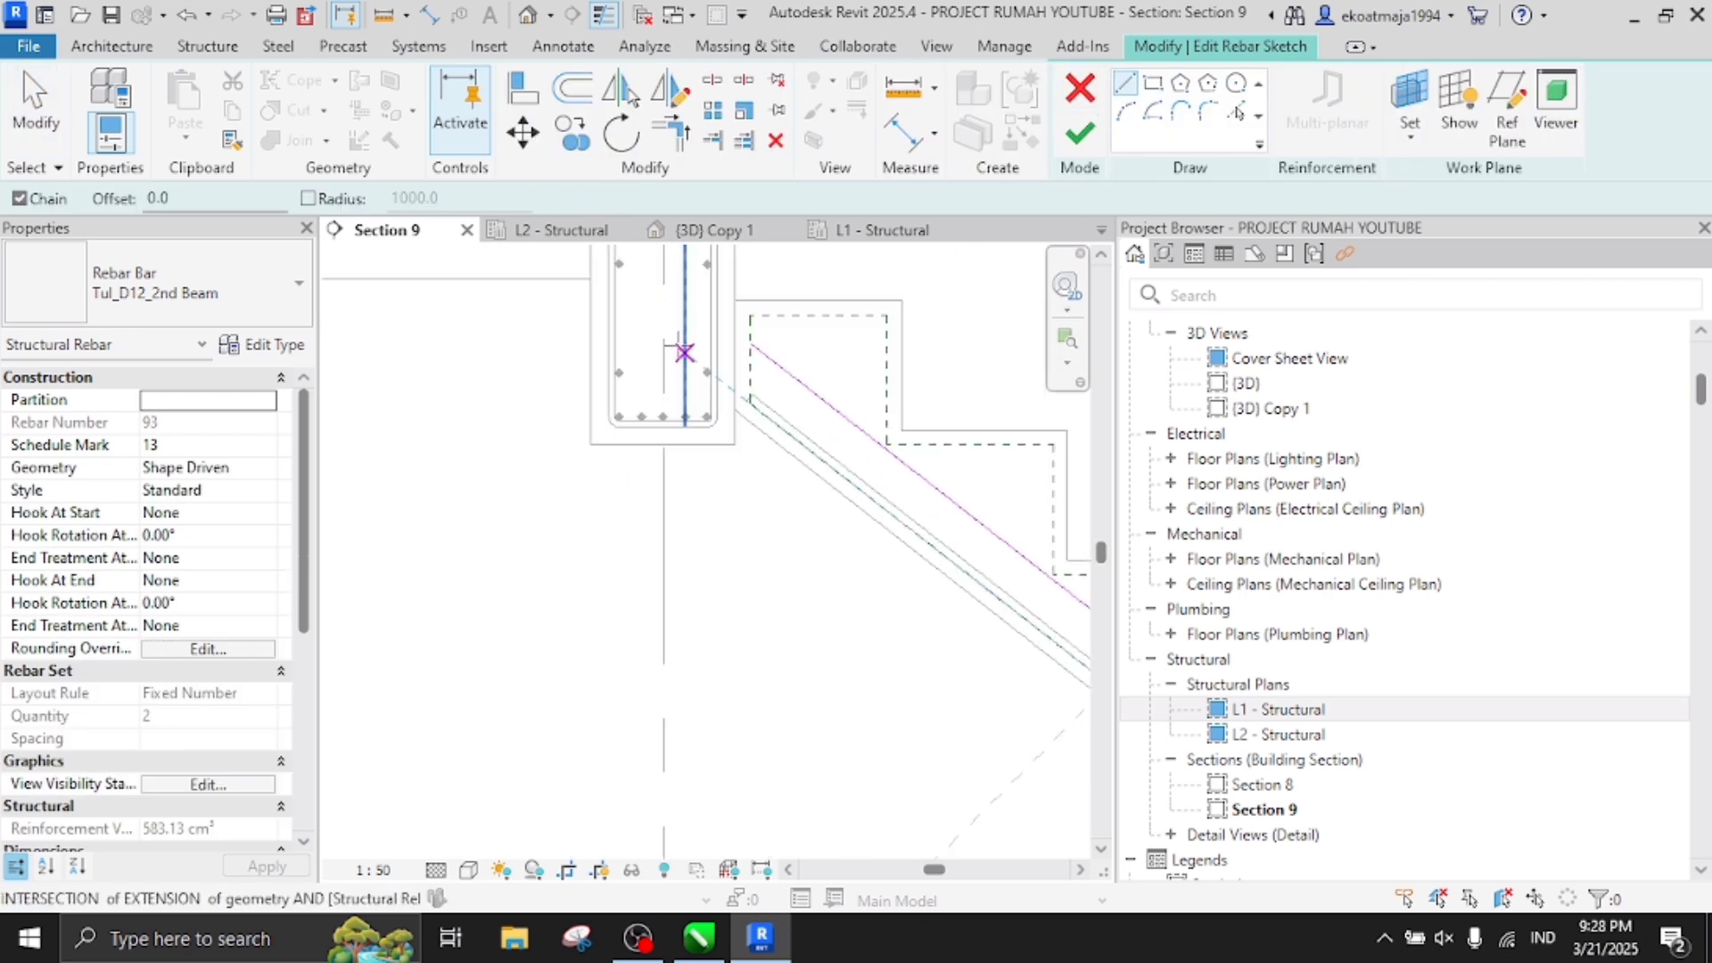
left_click(613, 313)
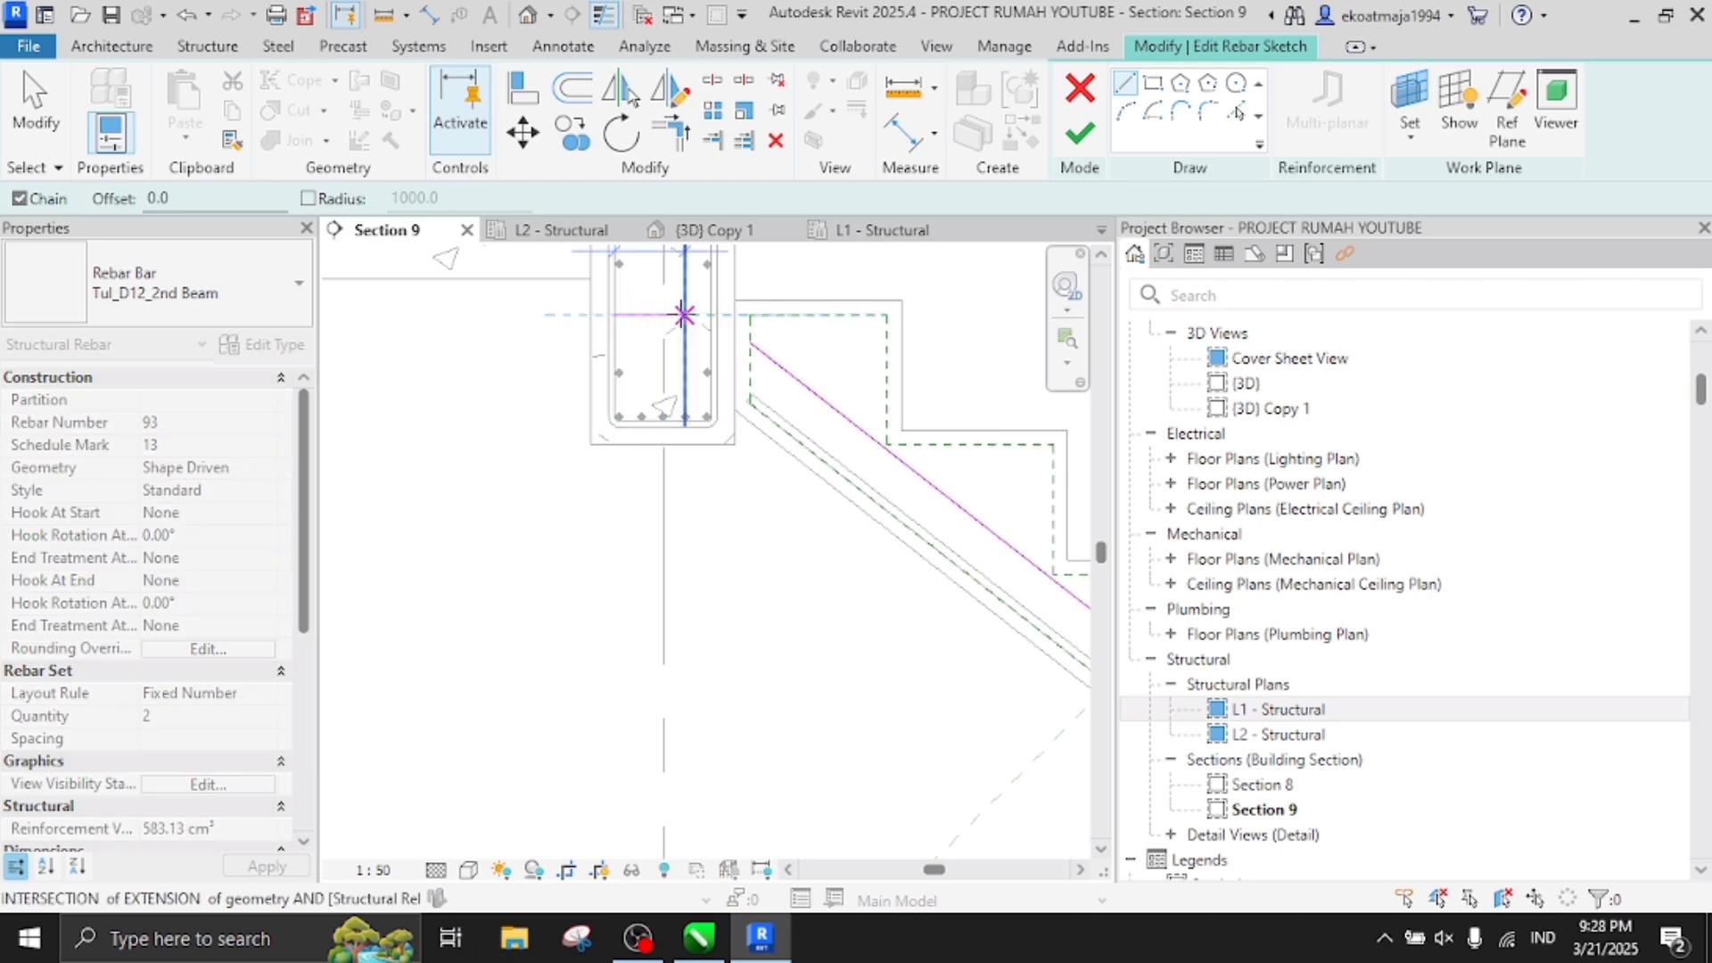
left_click(702, 314)
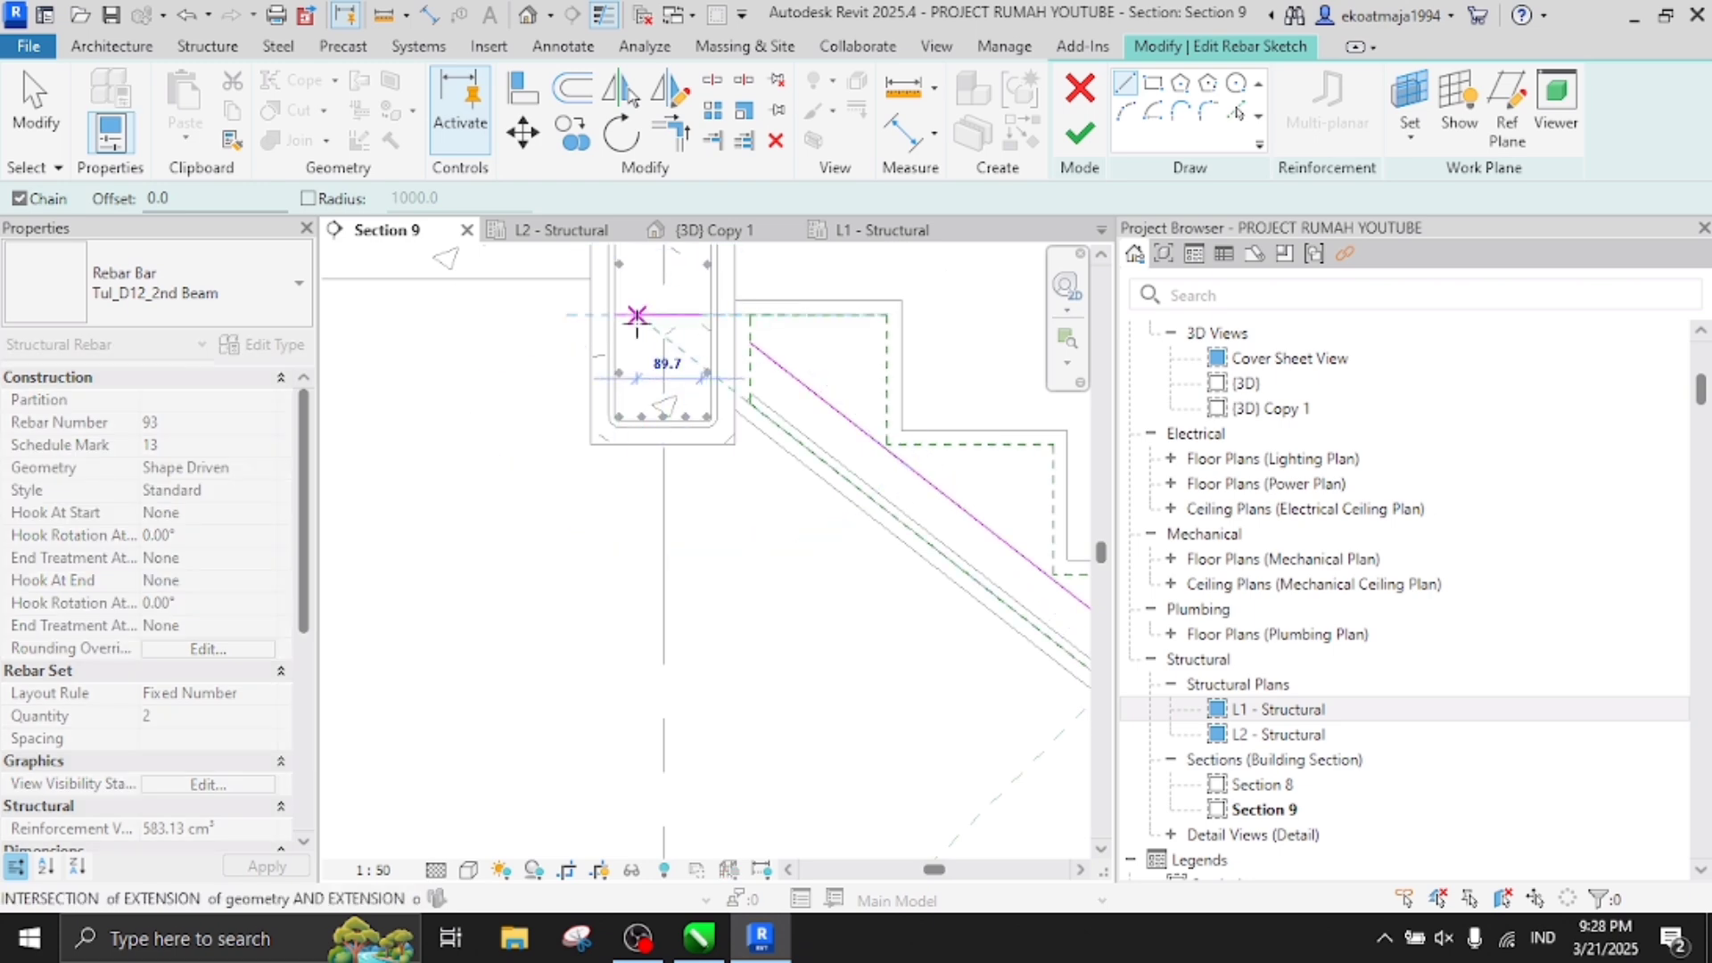
left_click(637, 315)
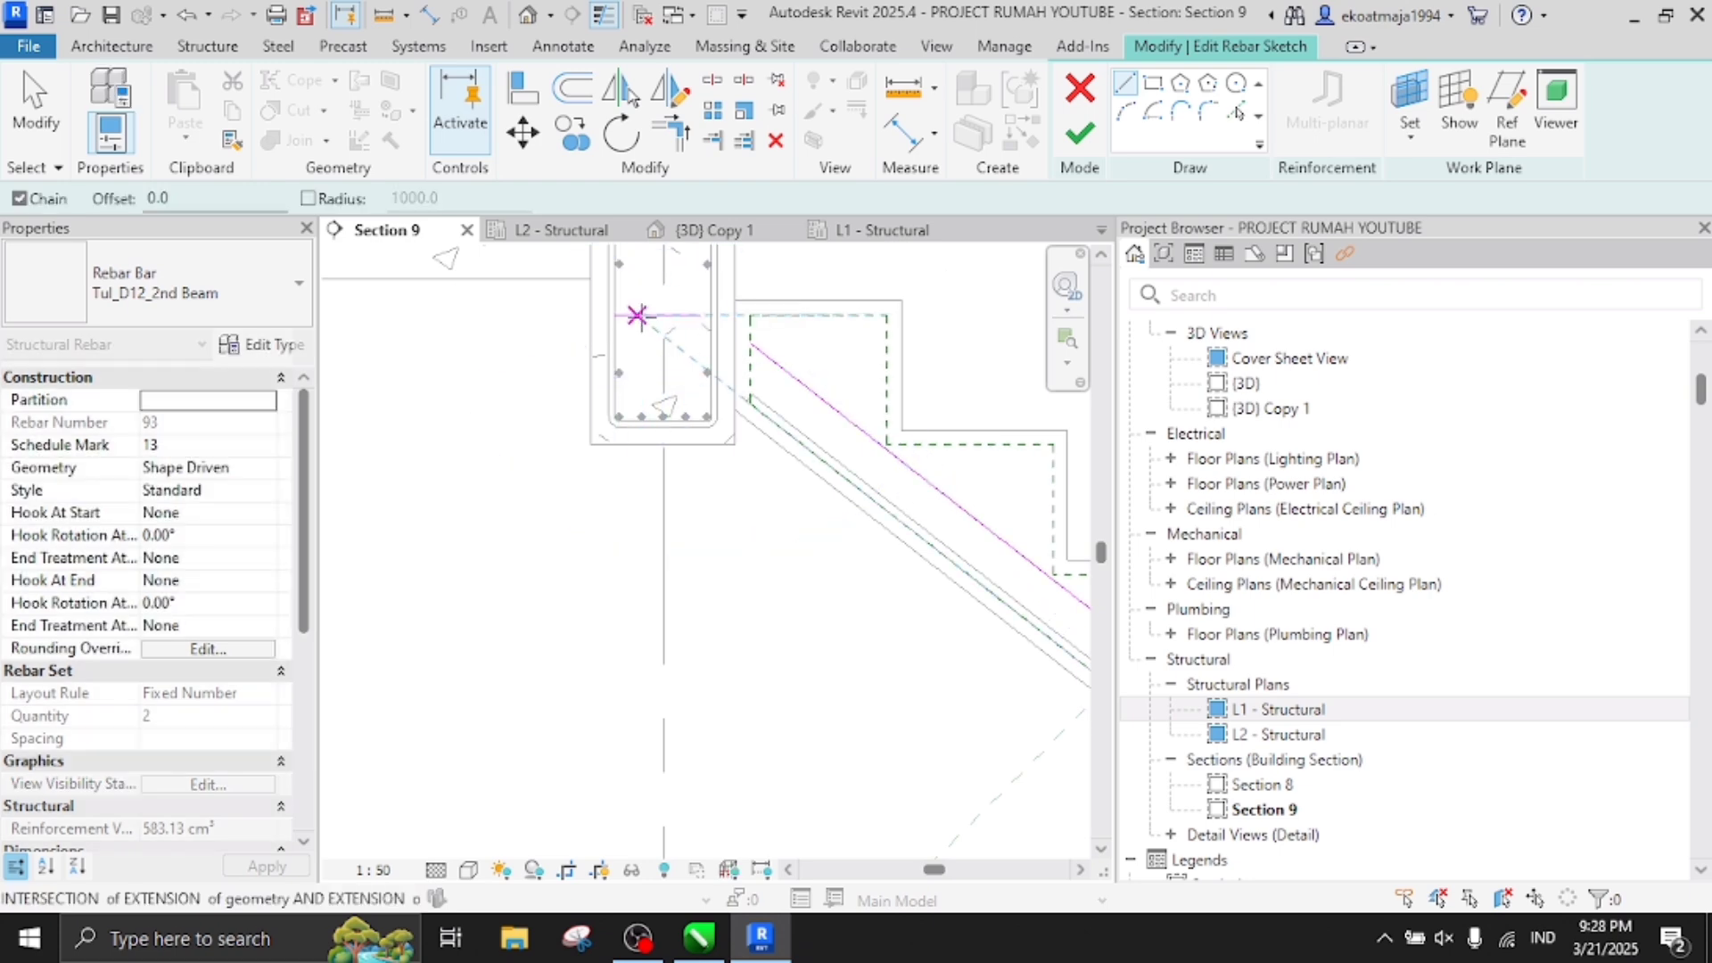
left_click(637, 403)
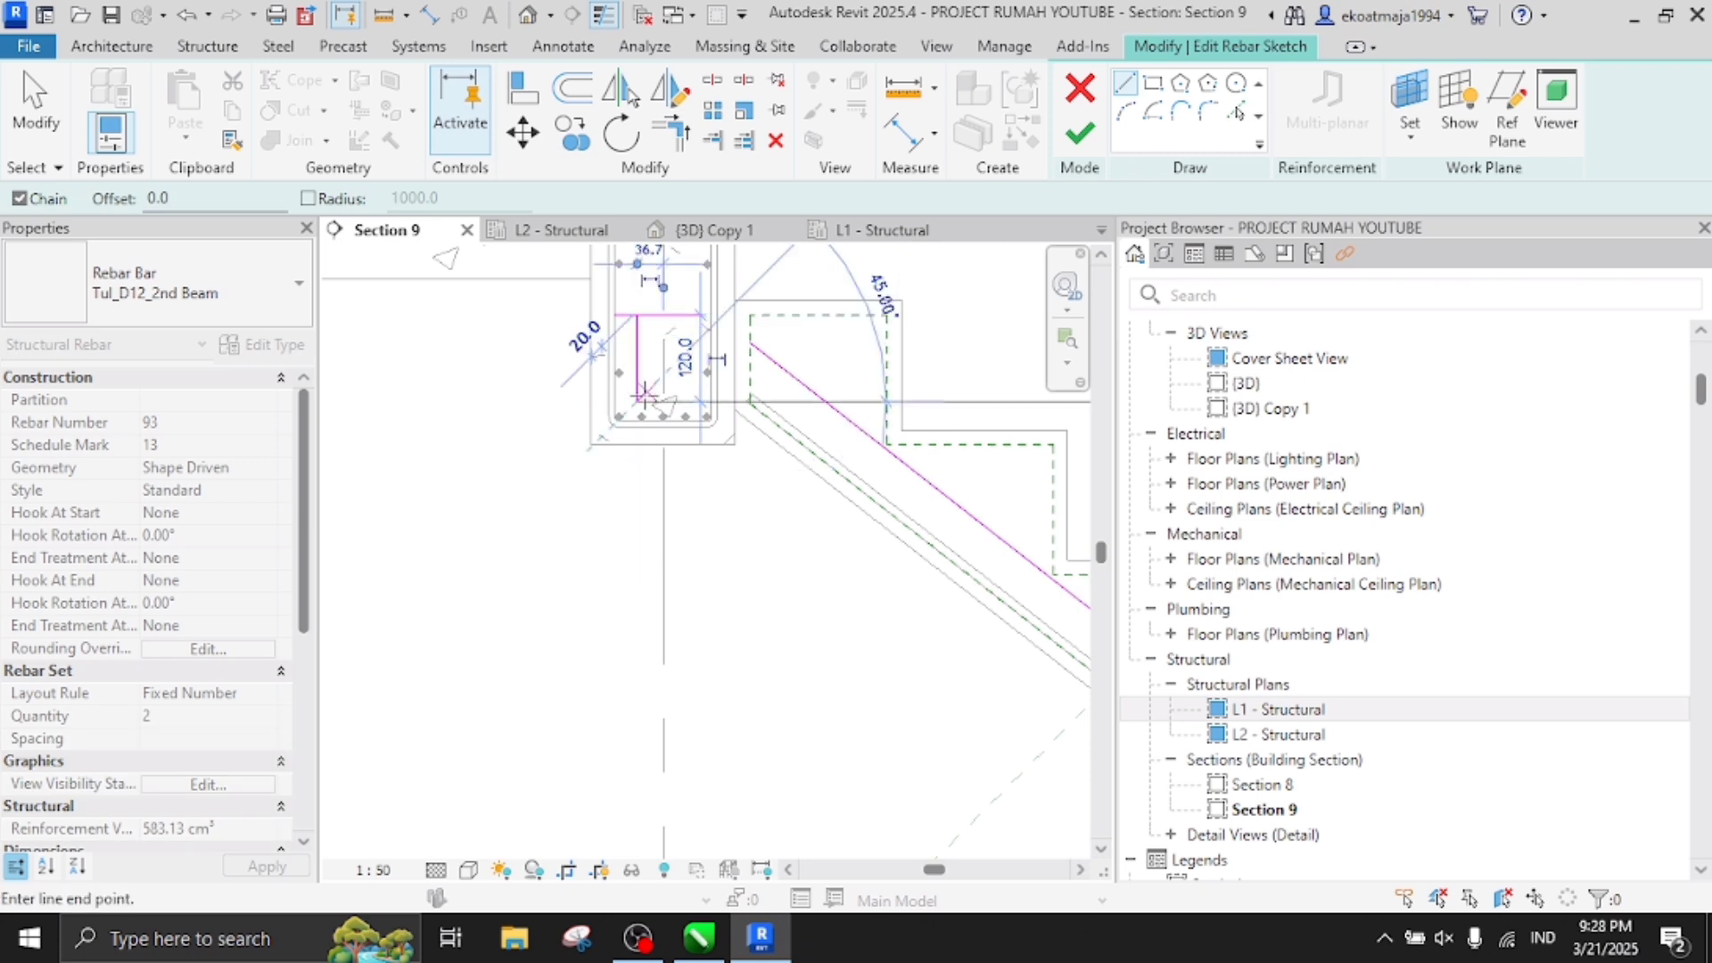
Sketch a 50 mm hook line at 45° from the lower end of the vertical line inside the beam
scroll(654, 392, "up", 3)
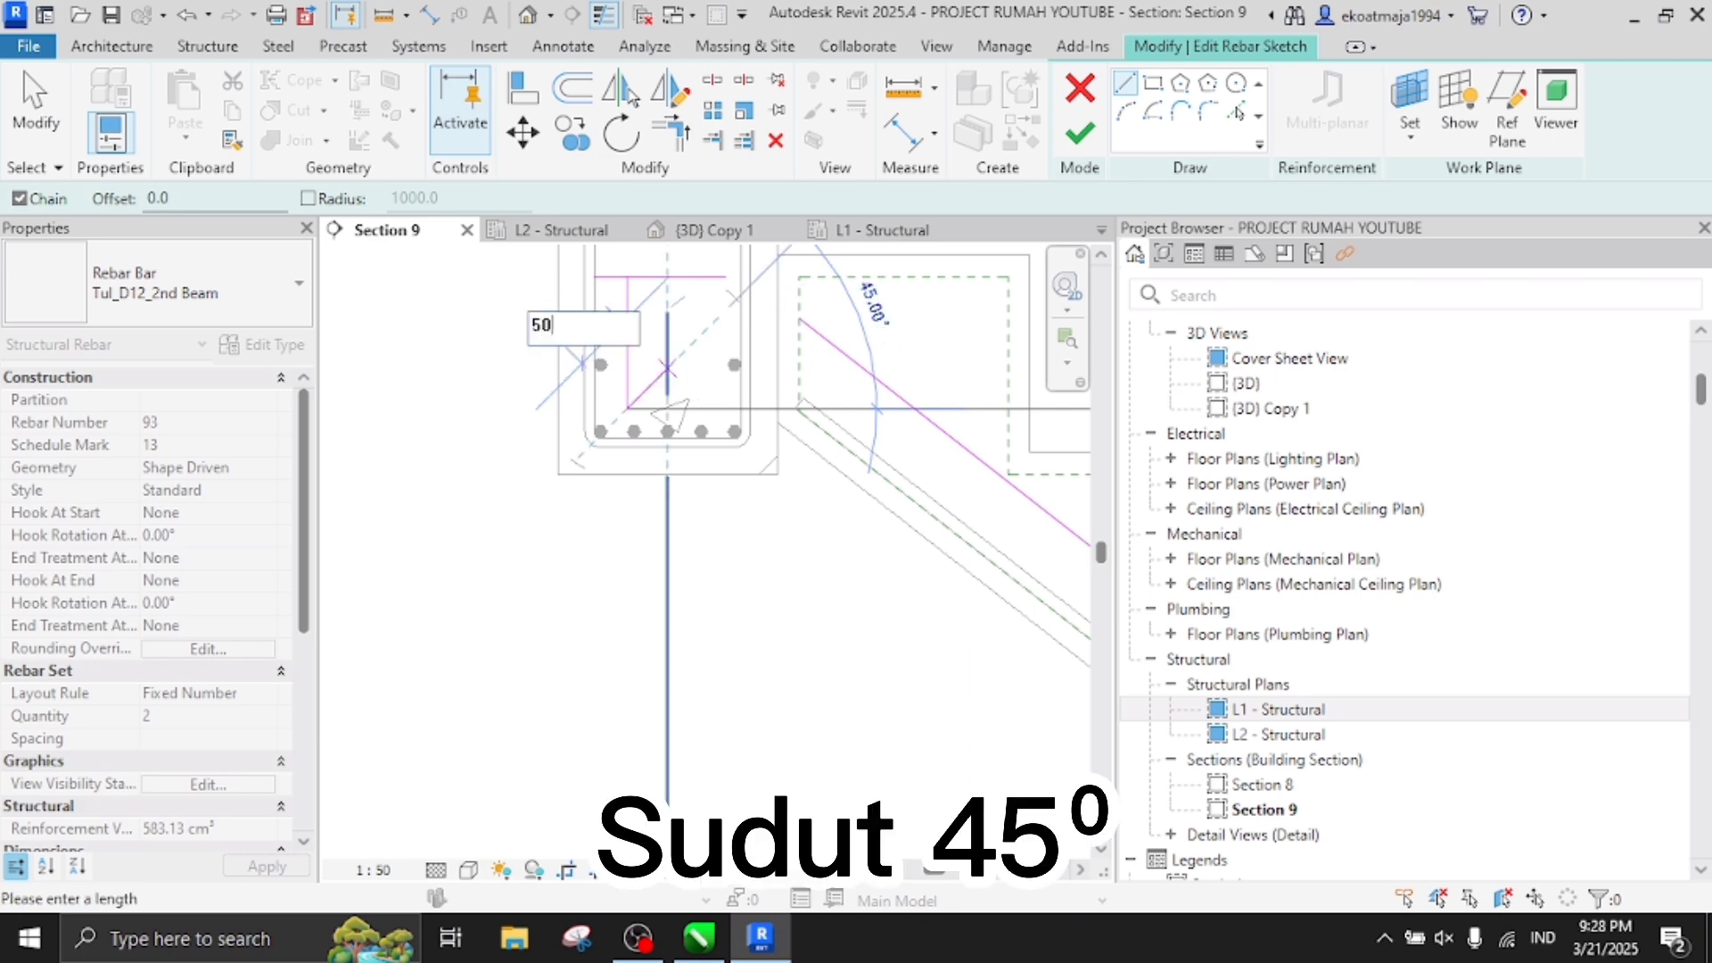
type("50")
key("Return")
key("Escape")
key("Escape")
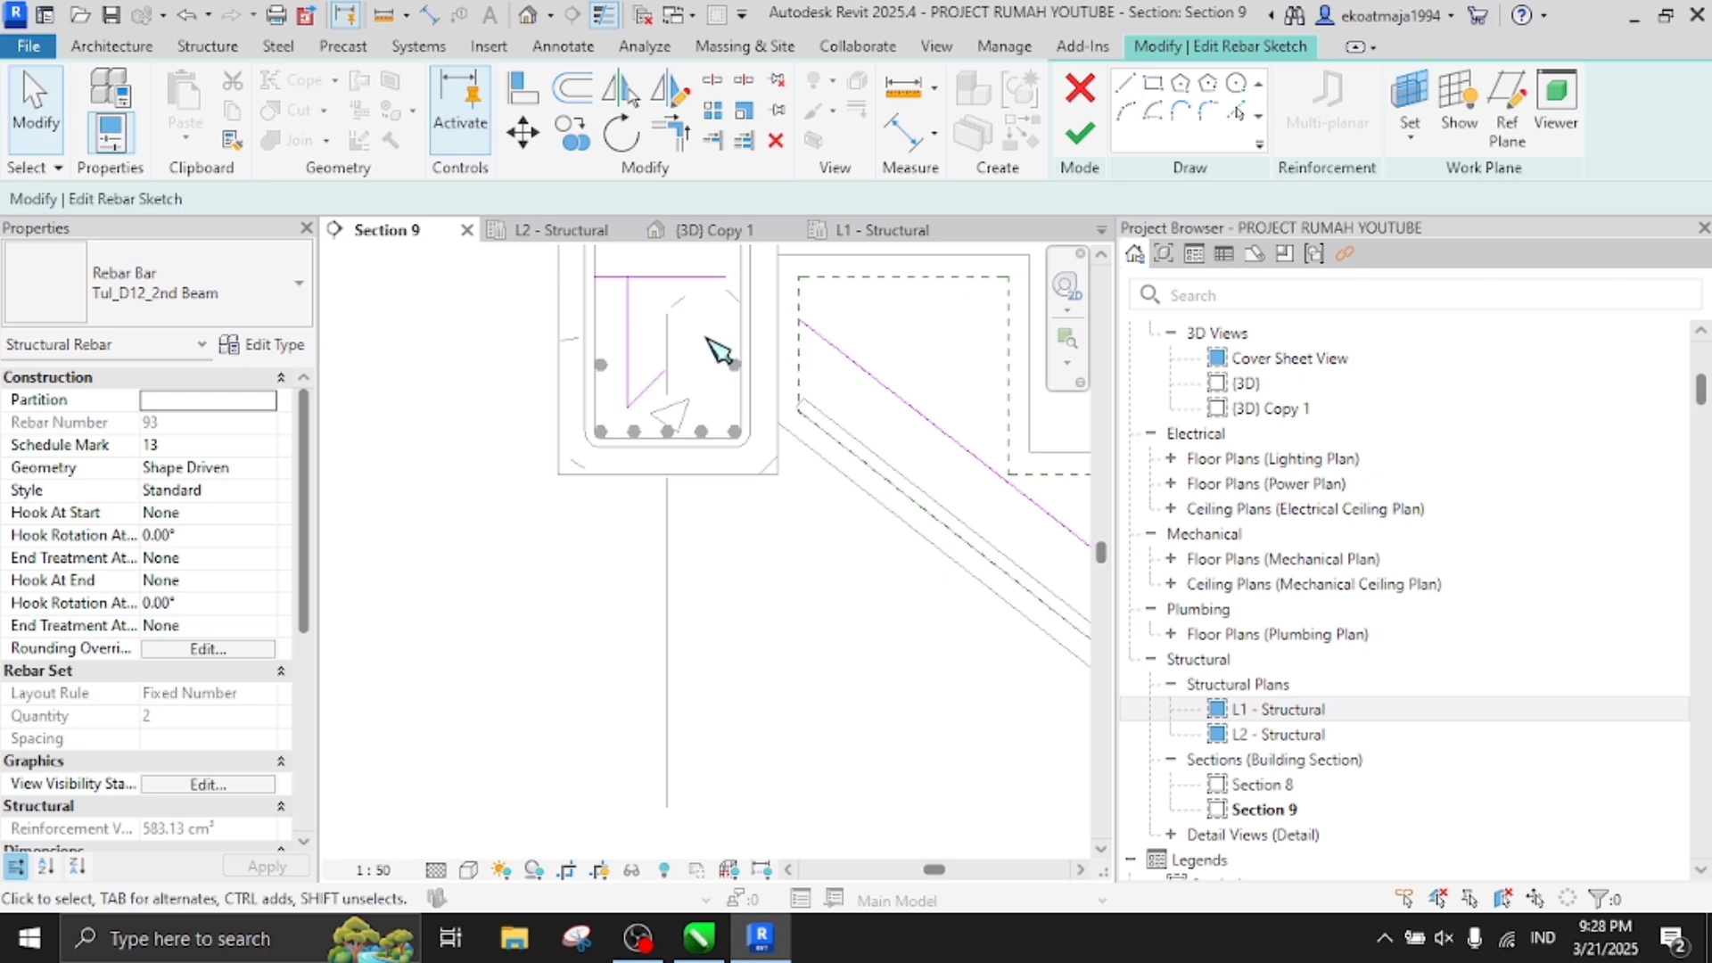
Join the horizontal line inside the beam to the vertical line and to the upper bar's sloping line with Trim/Extend
key("t")
key("r")
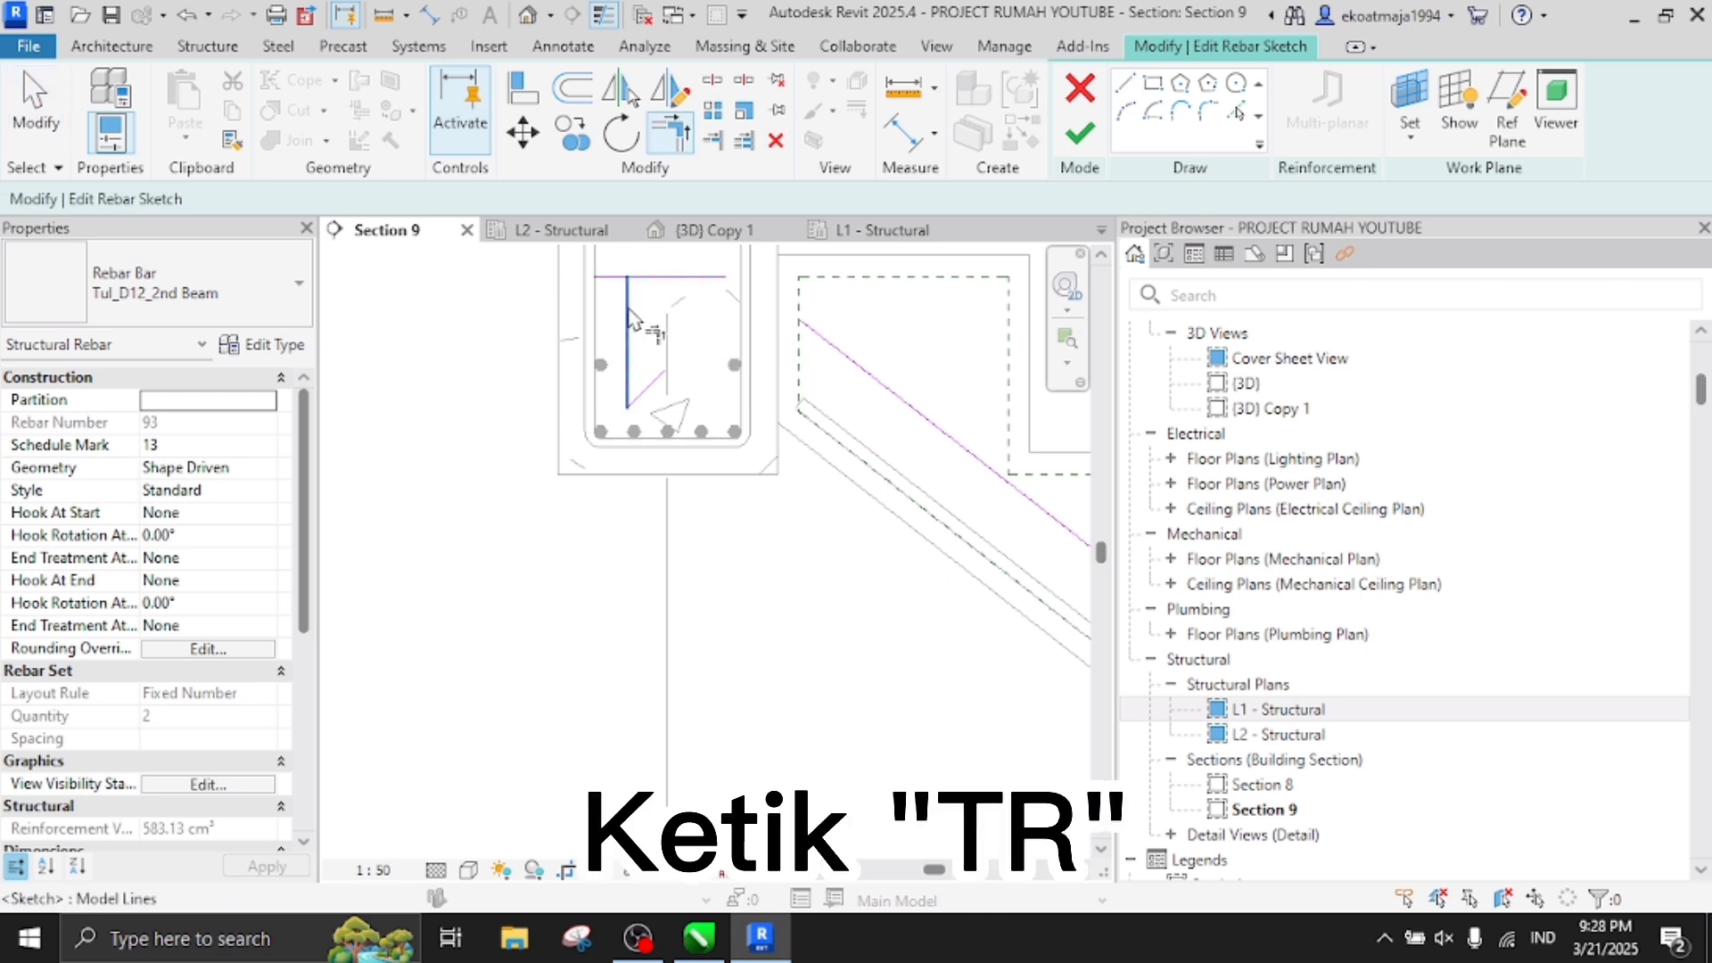
left_click(630, 317)
left_click(816, 332)
left_click(719, 278)
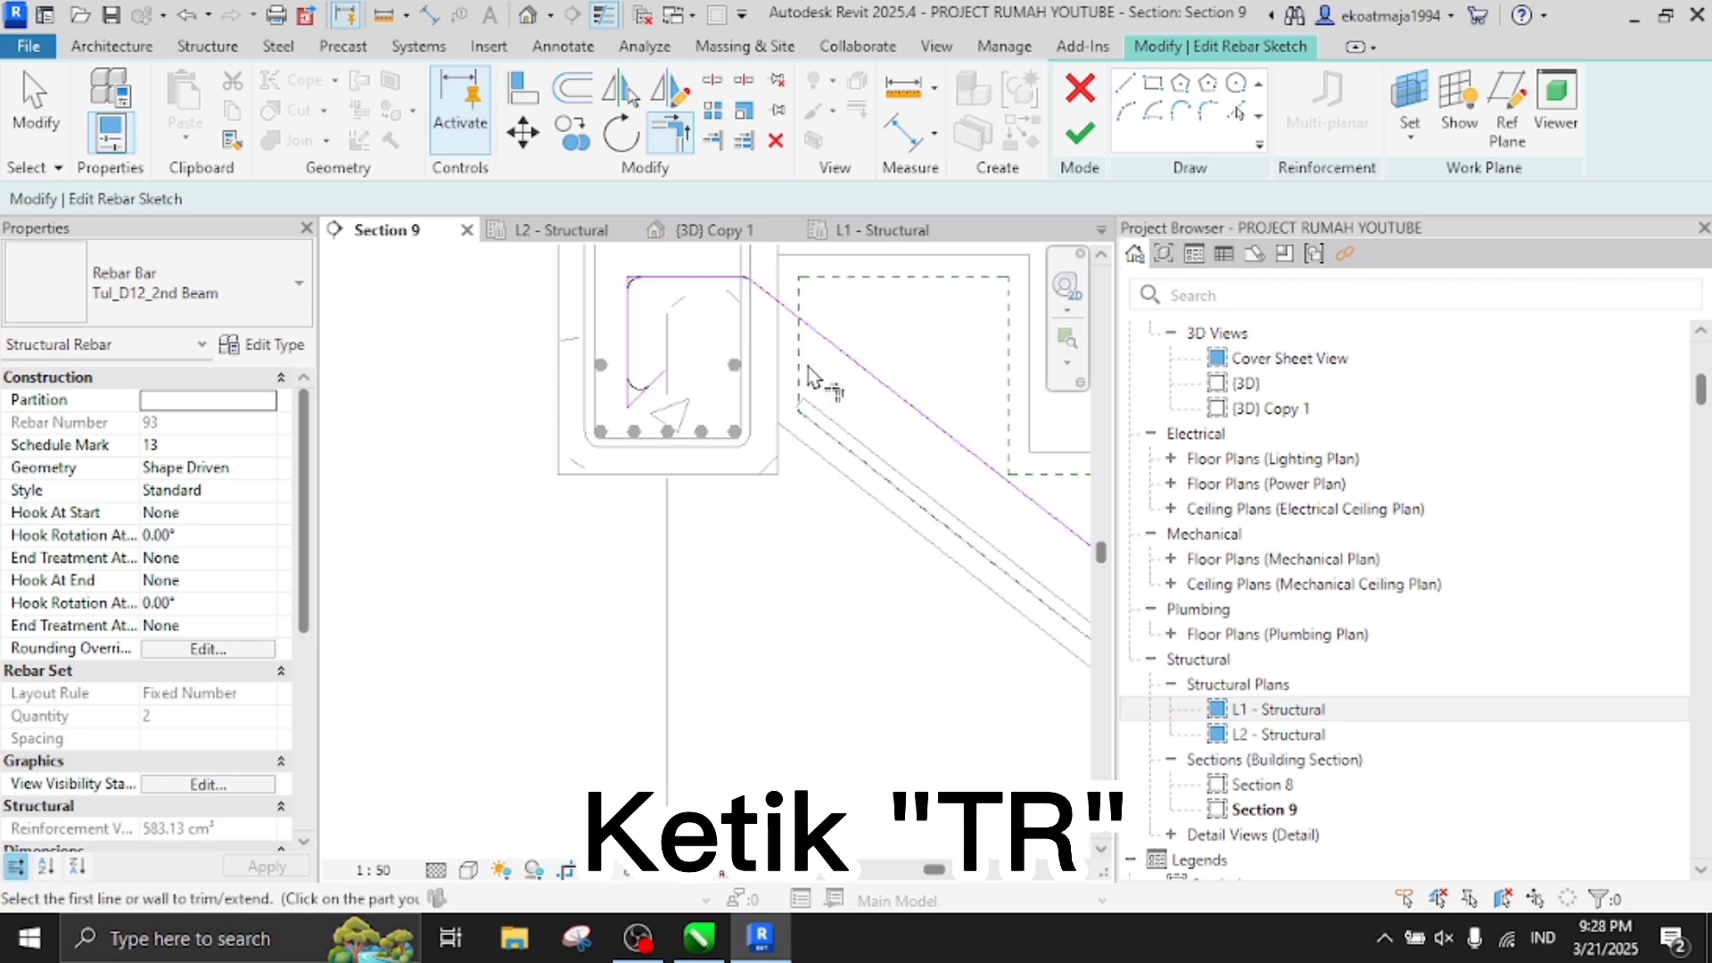
Sketch a horizontal line about 790 mm long across the landing's upper part into the landing beam, and a vertical line down inside that beam
scroll(669, 320, "down", 1)
scroll(742, 402, "up", 1)
key("Escape")
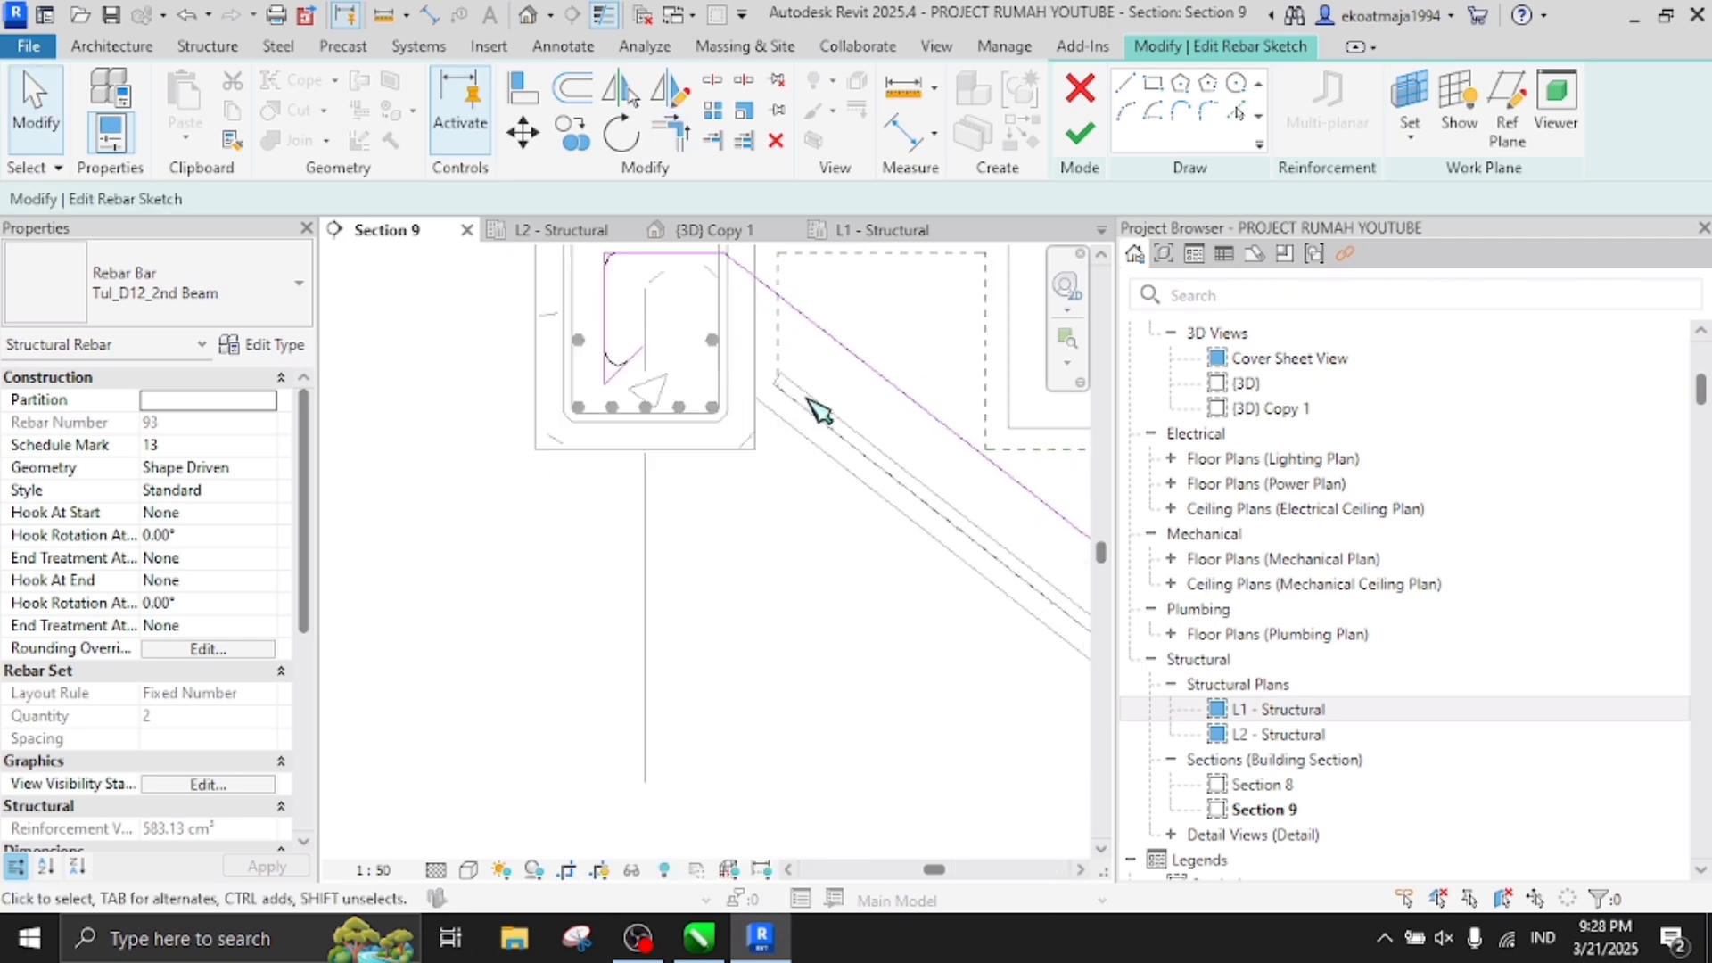
scroll(650, 379, "down", 4)
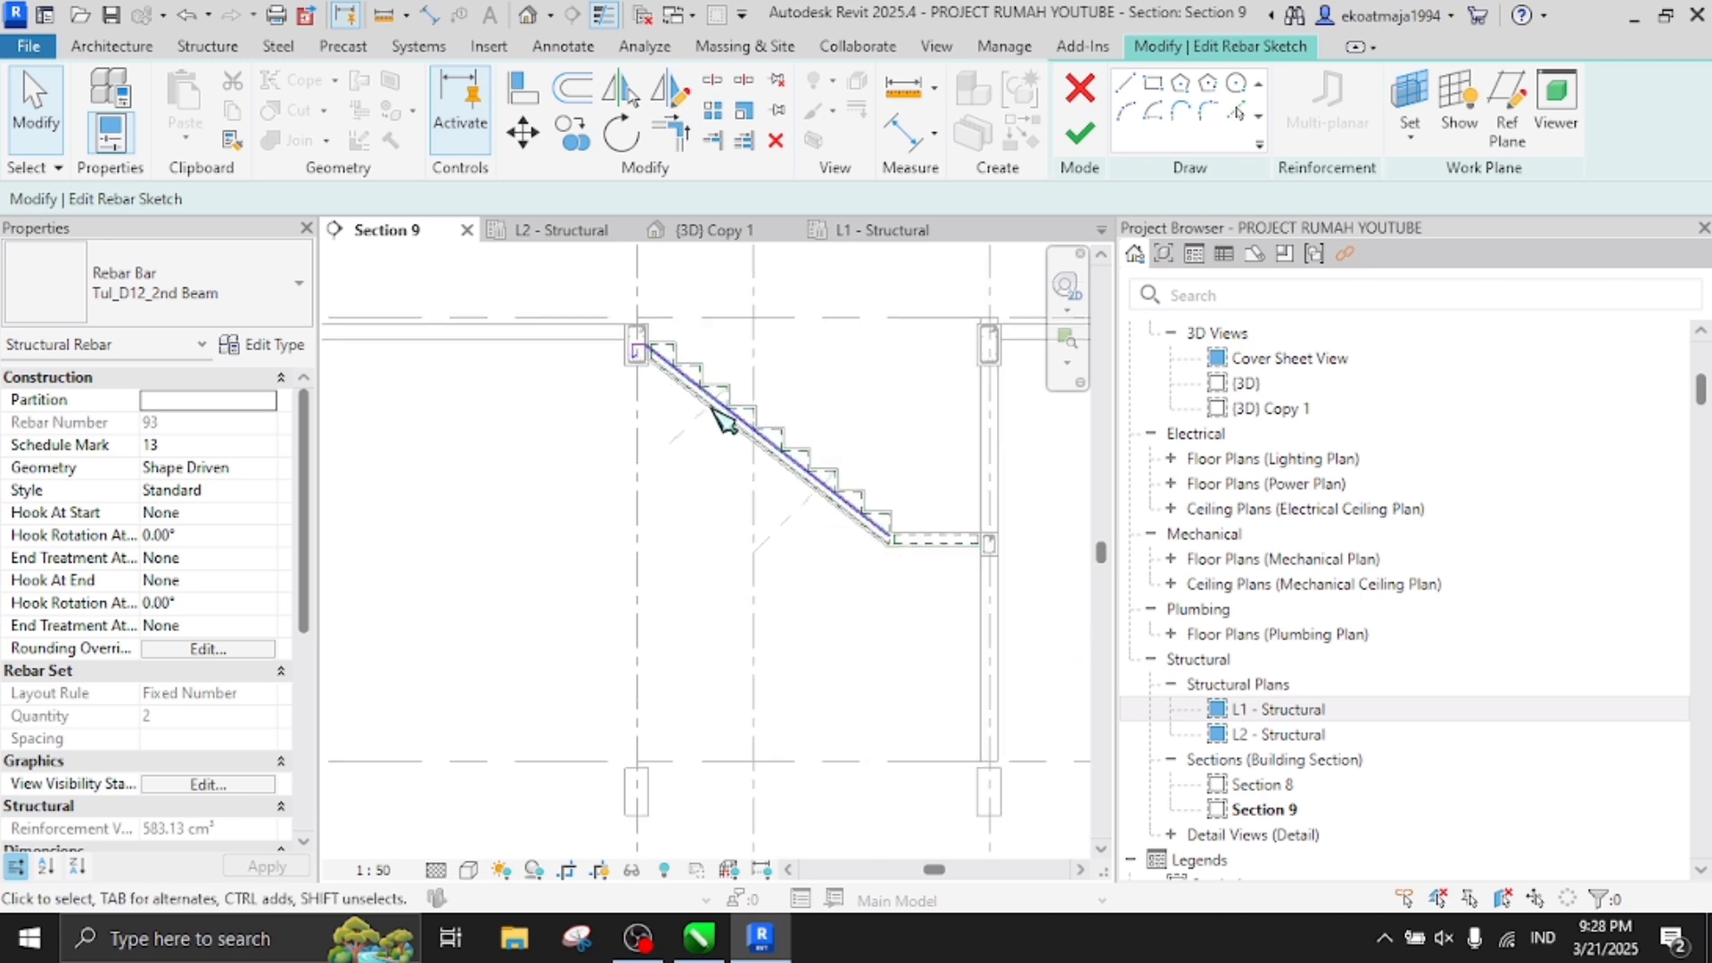
scroll(943, 543, "up", 5)
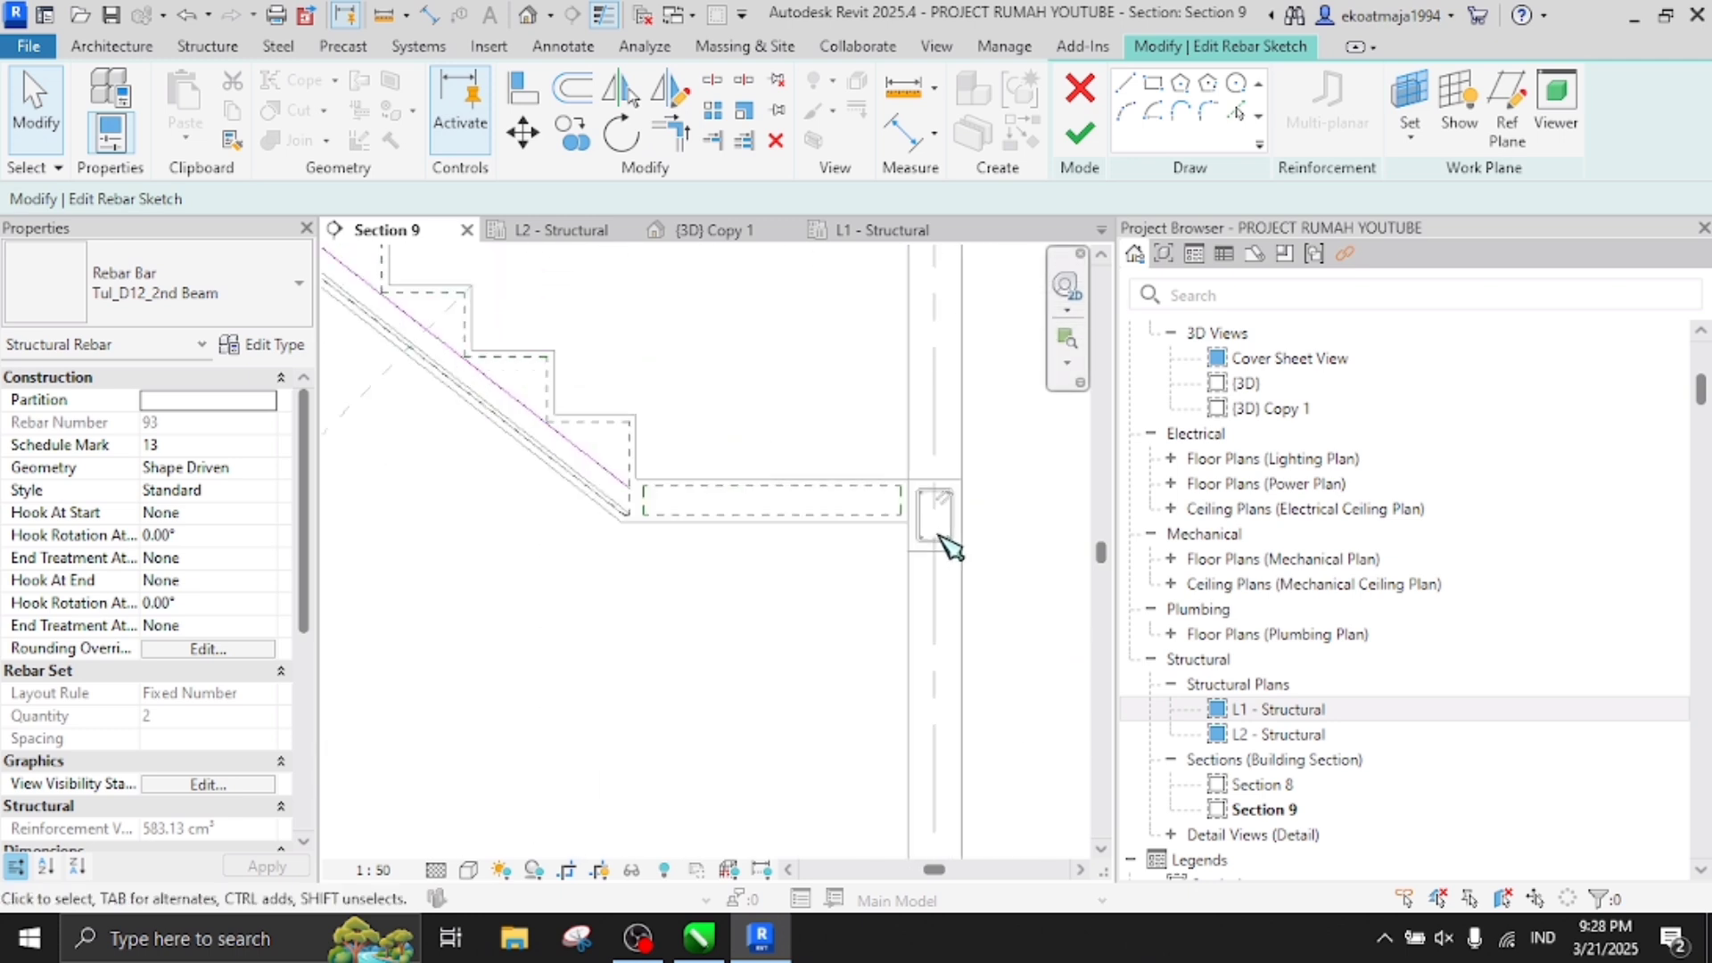
left_click(1124, 83)
scroll(650, 464, "up", 1)
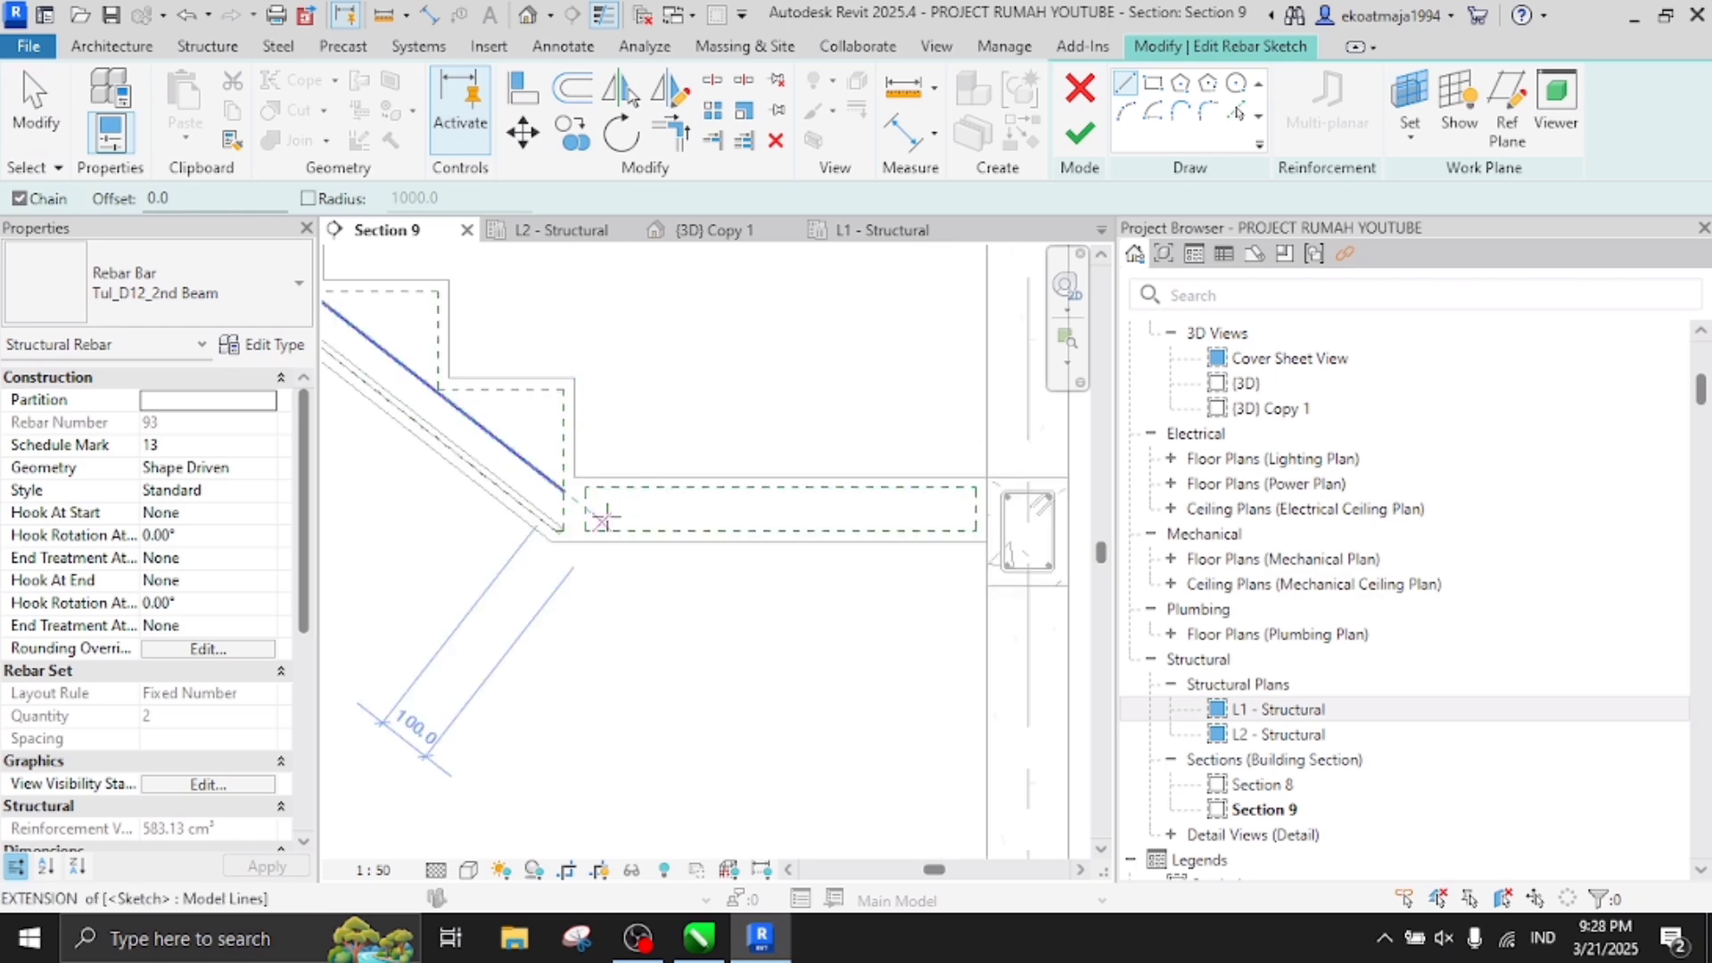
left_click(606, 488)
scroll(1026, 499, "up", 3)
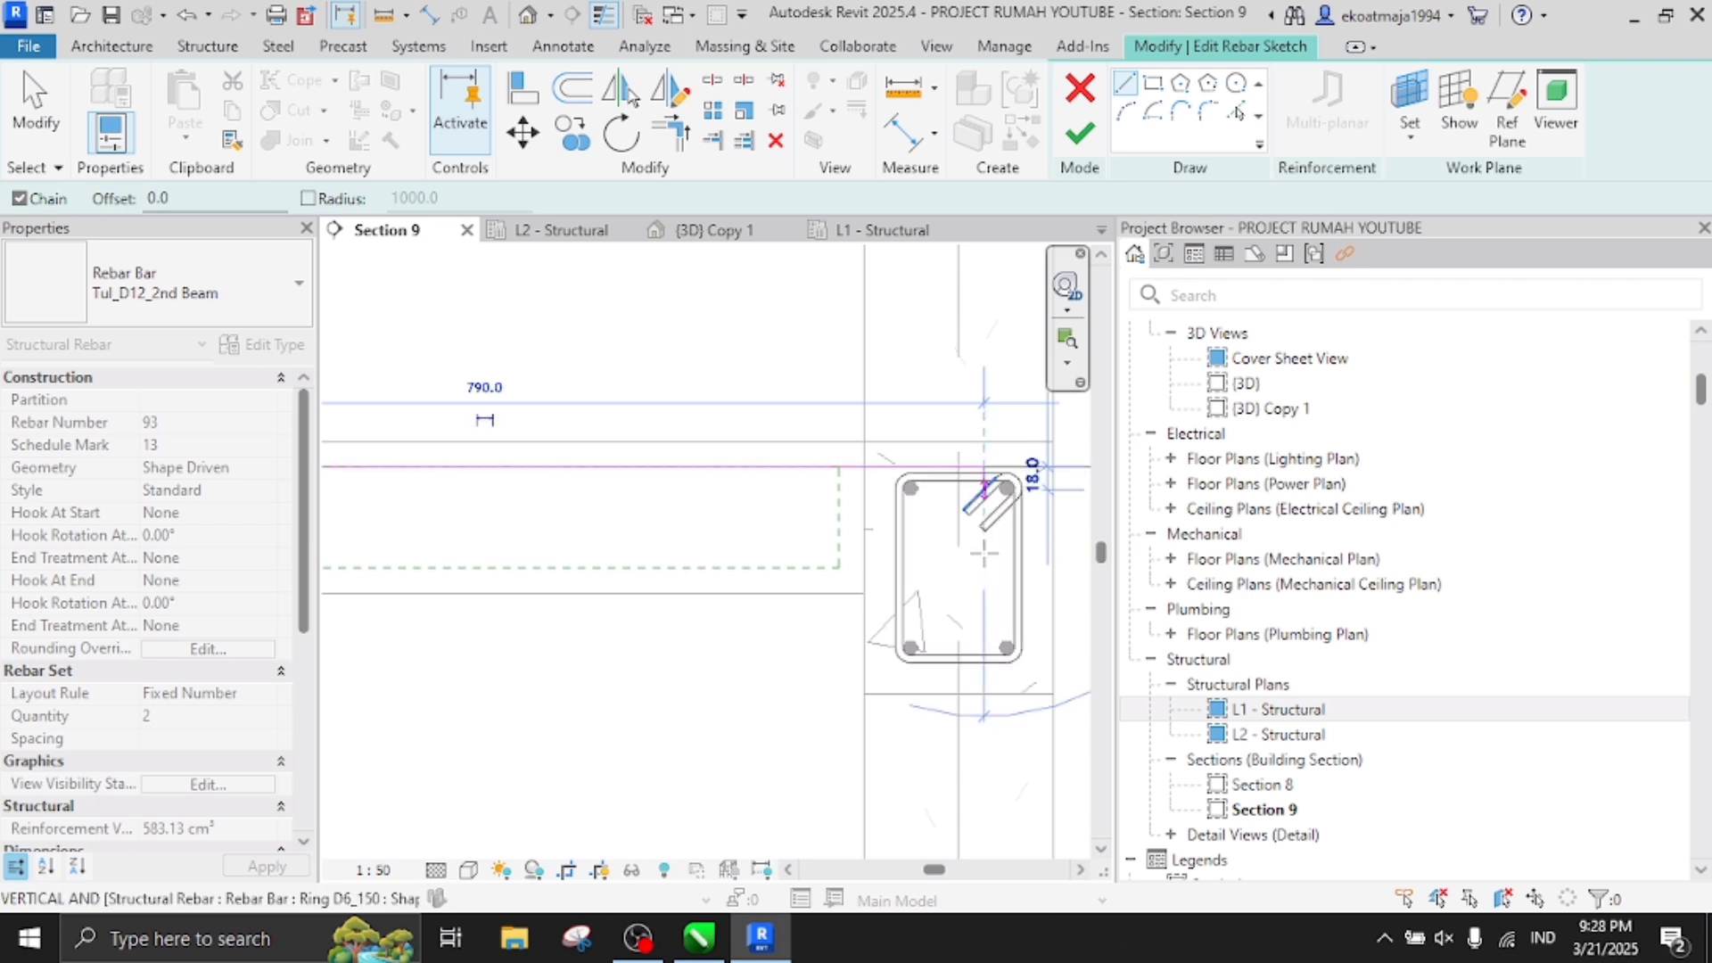
left_click(983, 466)
left_click(985, 625)
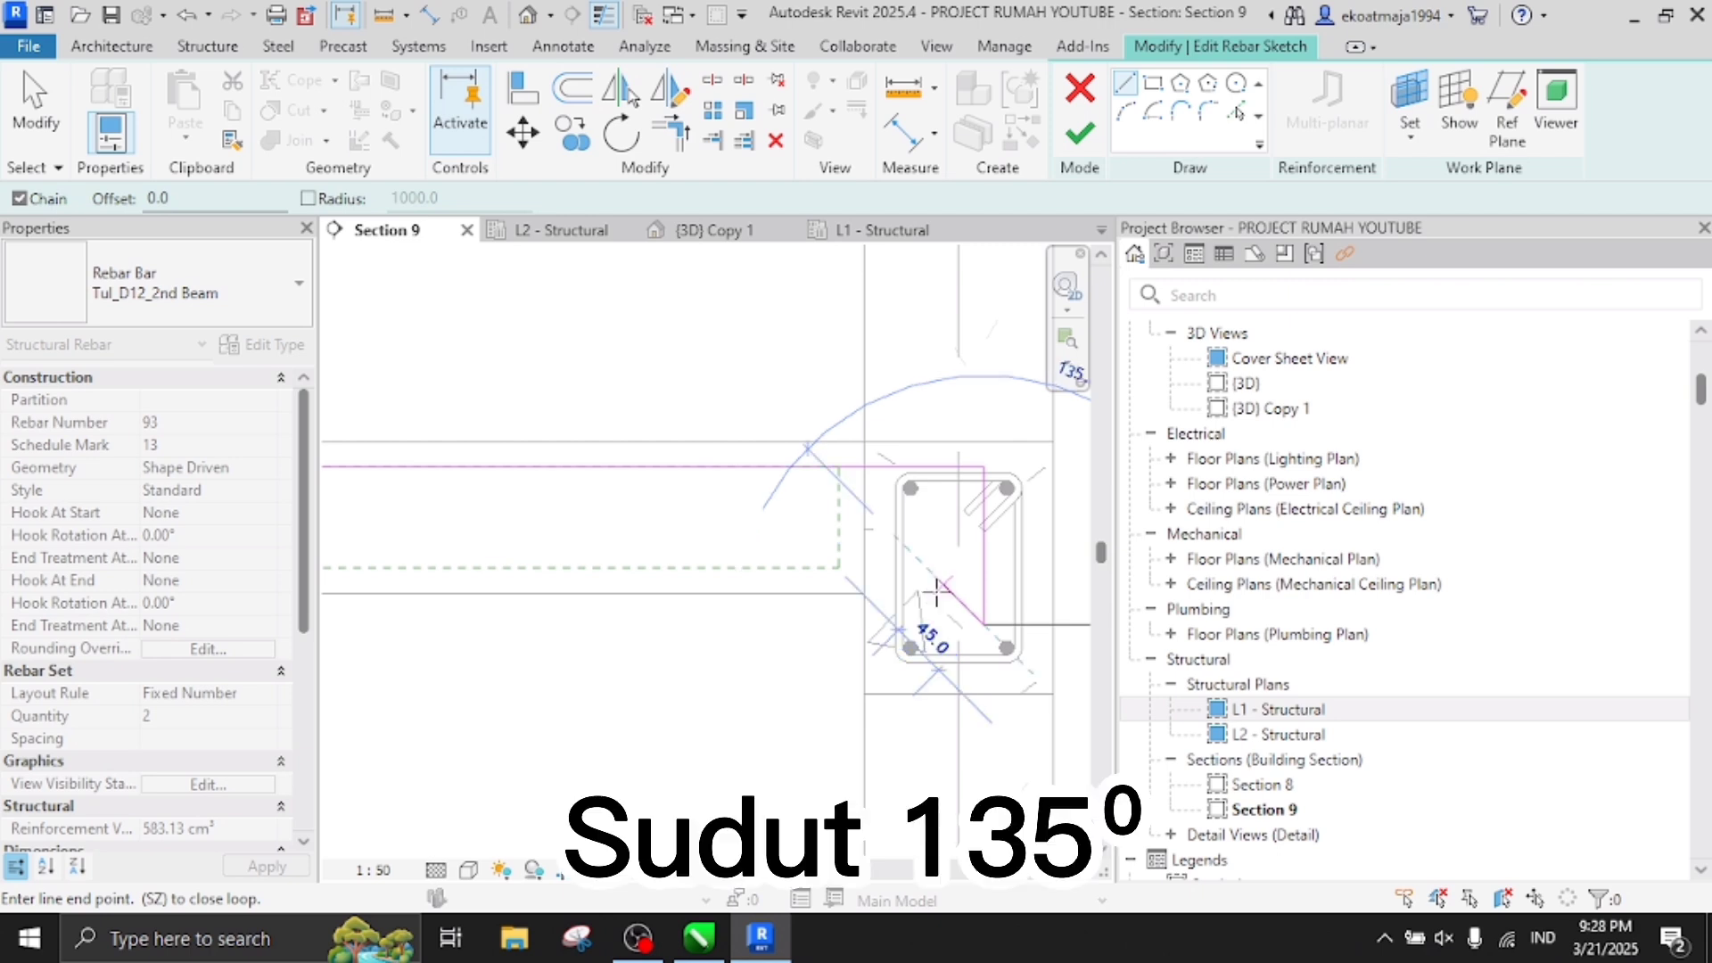
Sketch a 50 mm hook line at 135° from the lower end of the vertical line inside the landing beam
type("0")
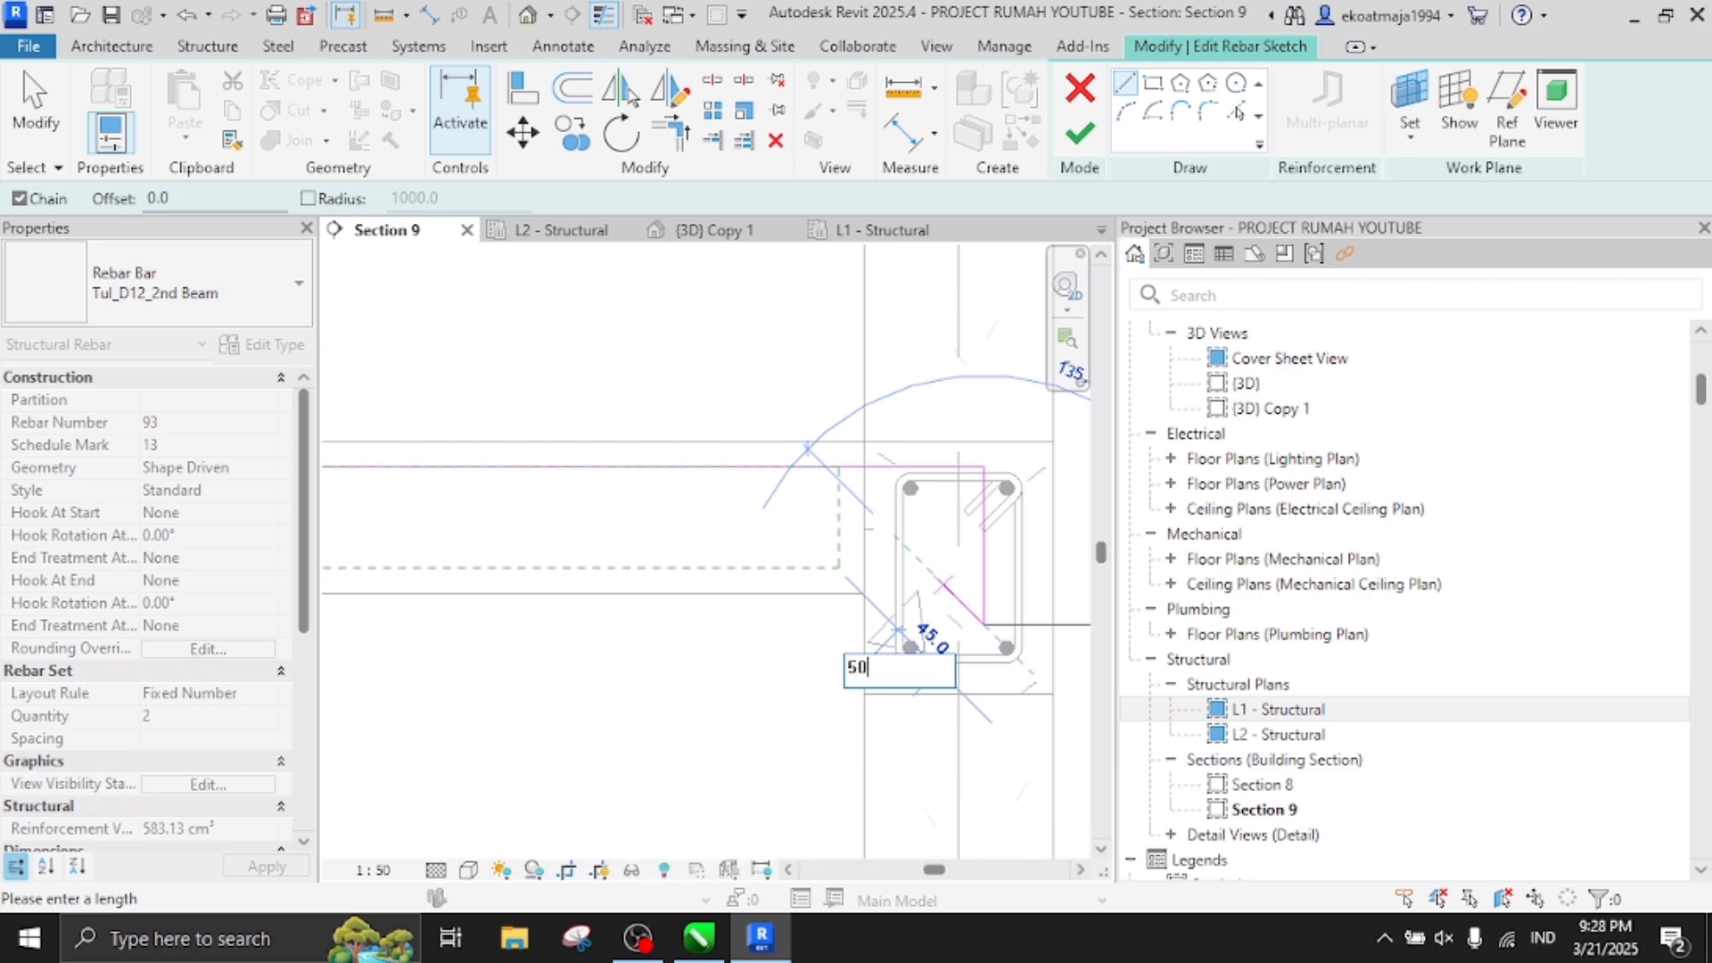
key("Return")
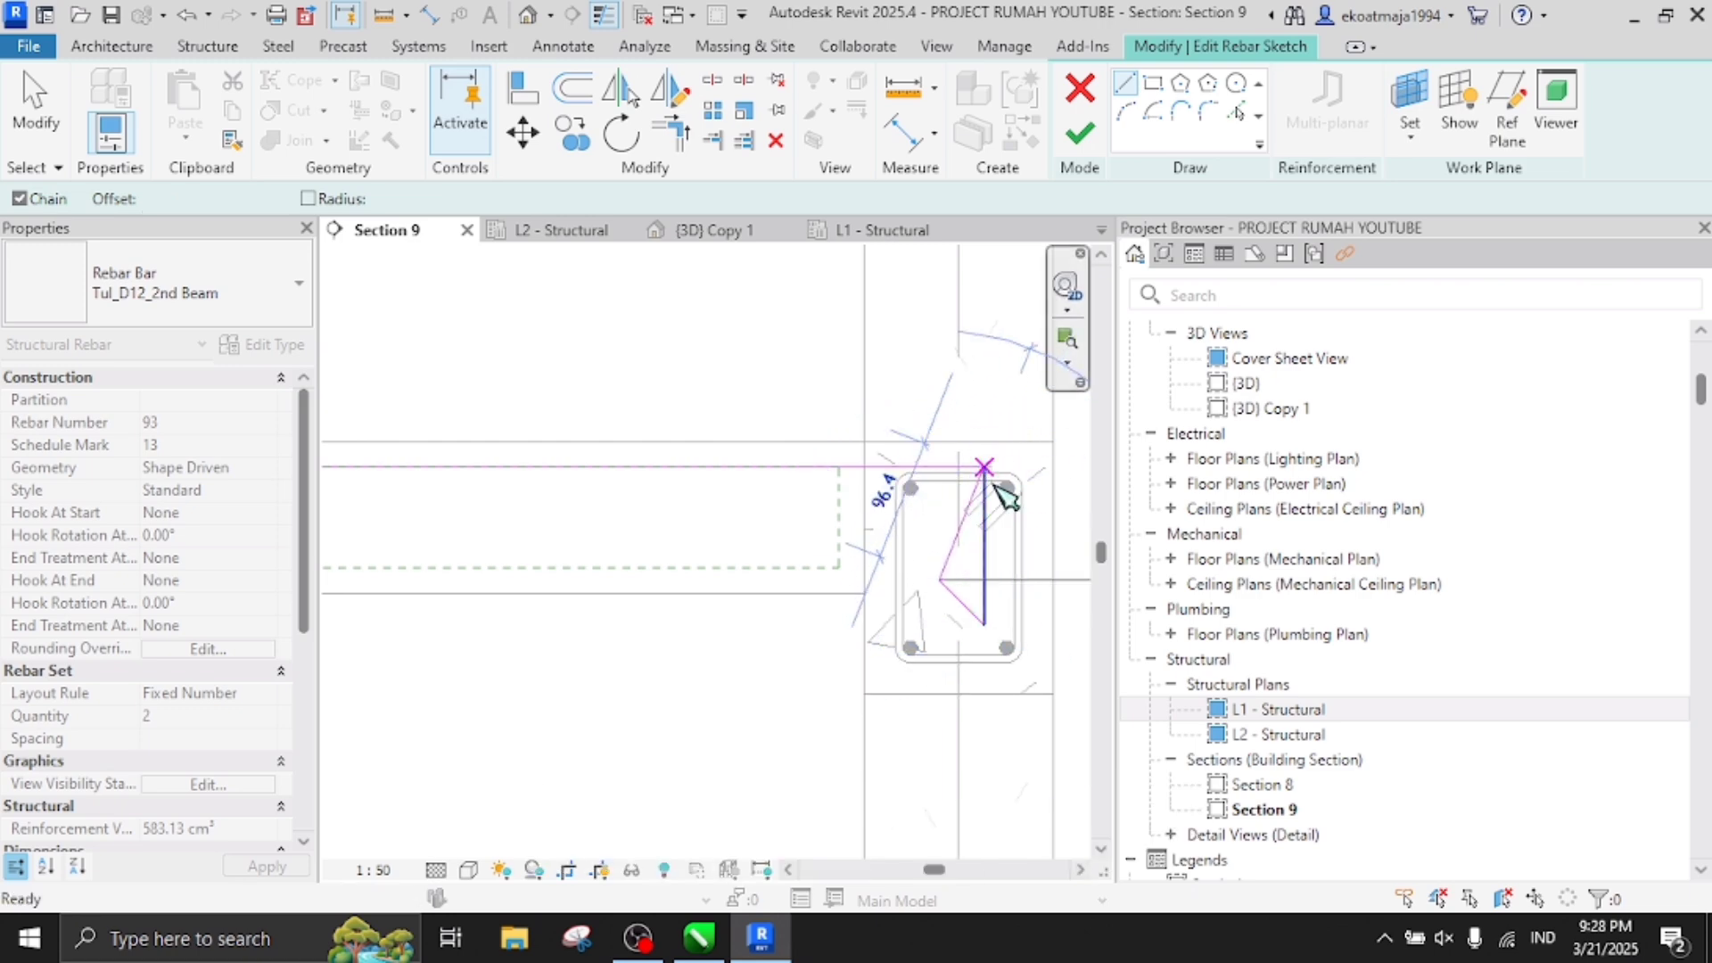
key("Escape")
key("Escape")
Join the upper bar's sloping line to its horizontal landing line with Trim/Extend and finish the rebar sketch
scroll(1017, 519, "down", 1)
key("t")
key("r")
scroll(1017, 520, "down", 4)
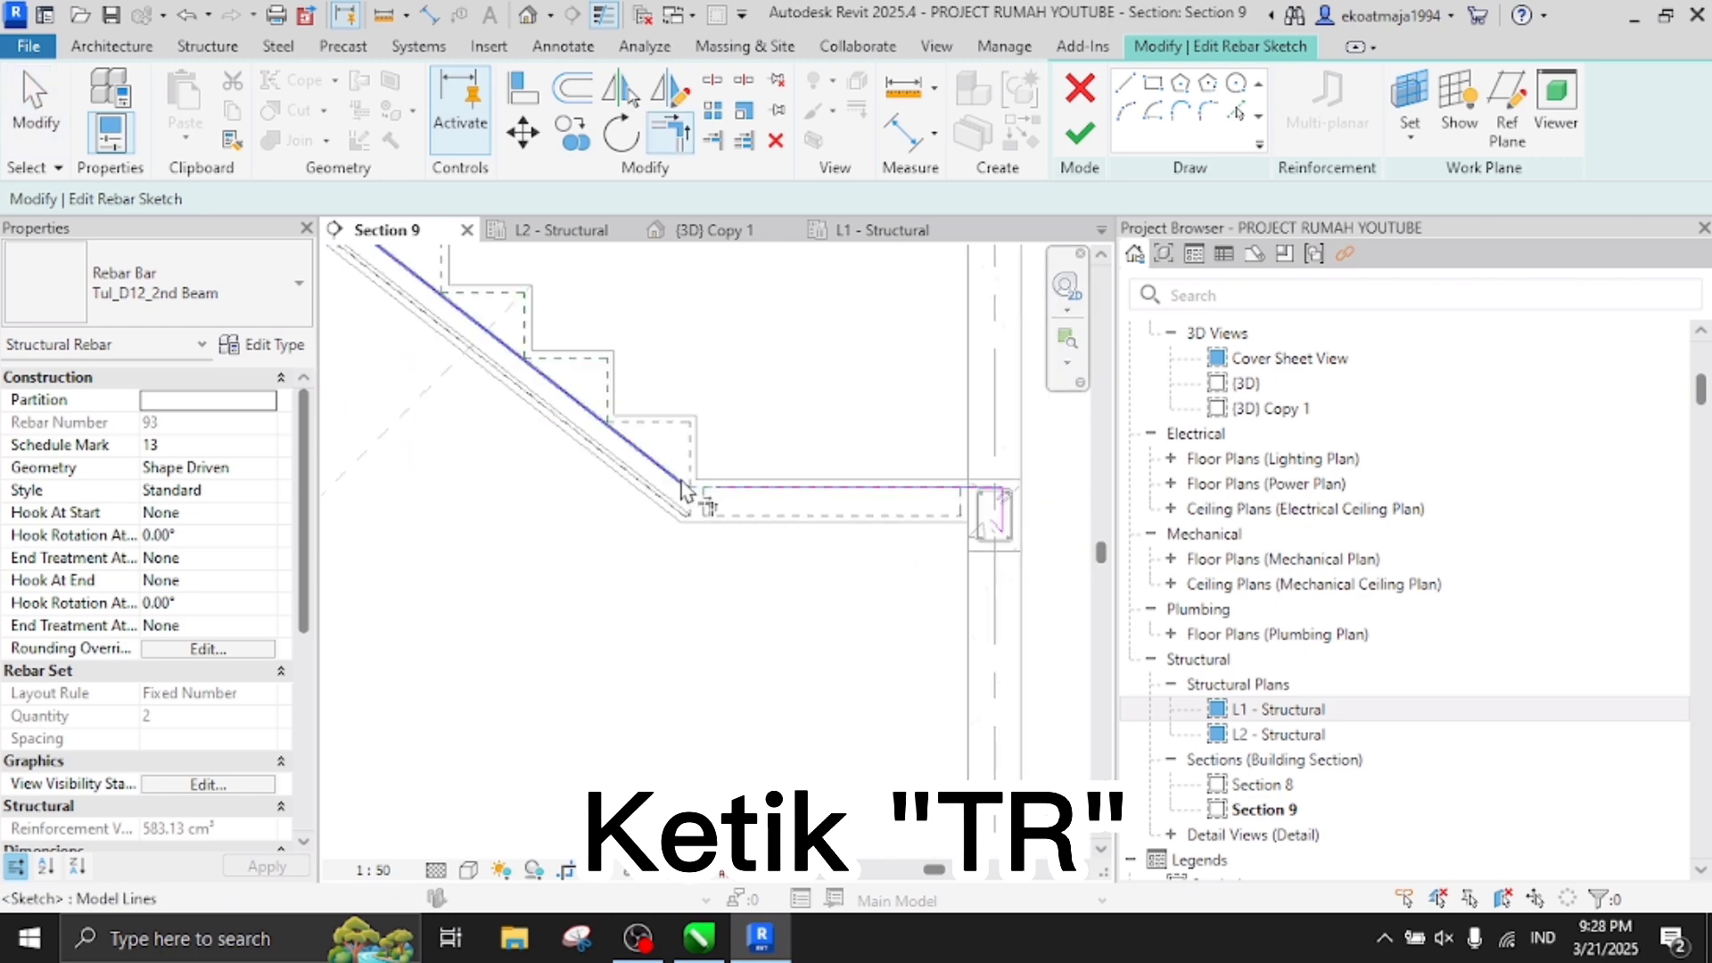
left_click(683, 491)
left_click(906, 489)
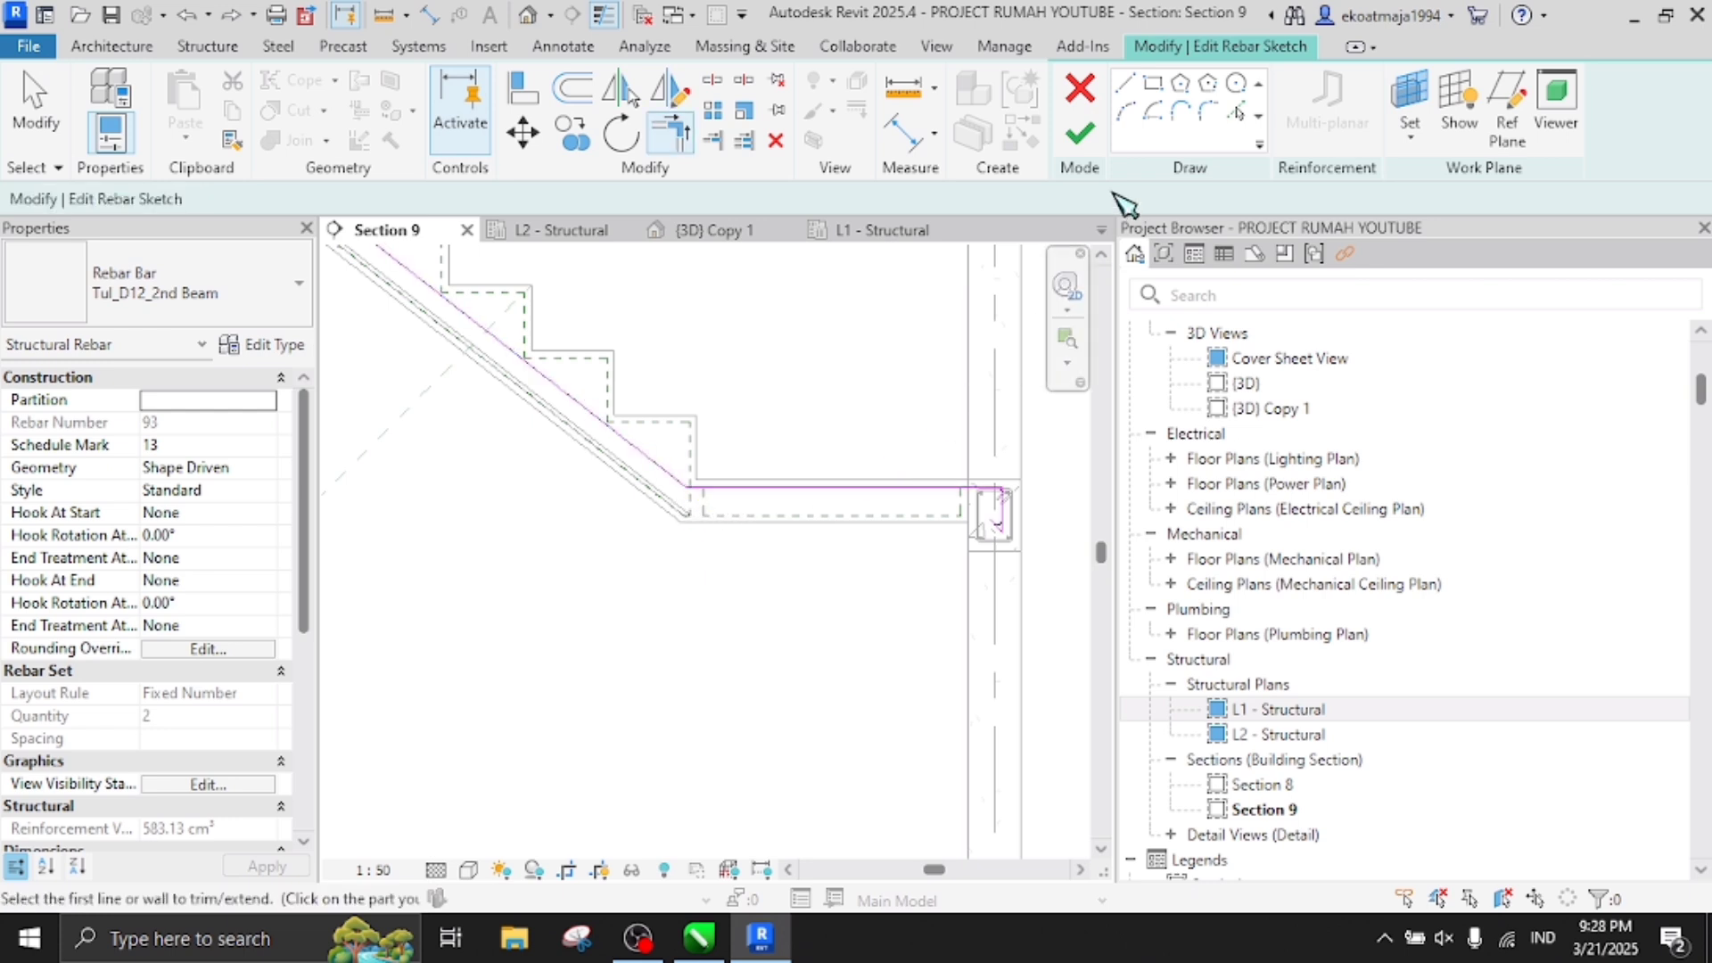
left_click(1080, 134)
scroll(874, 575, "down", 4)
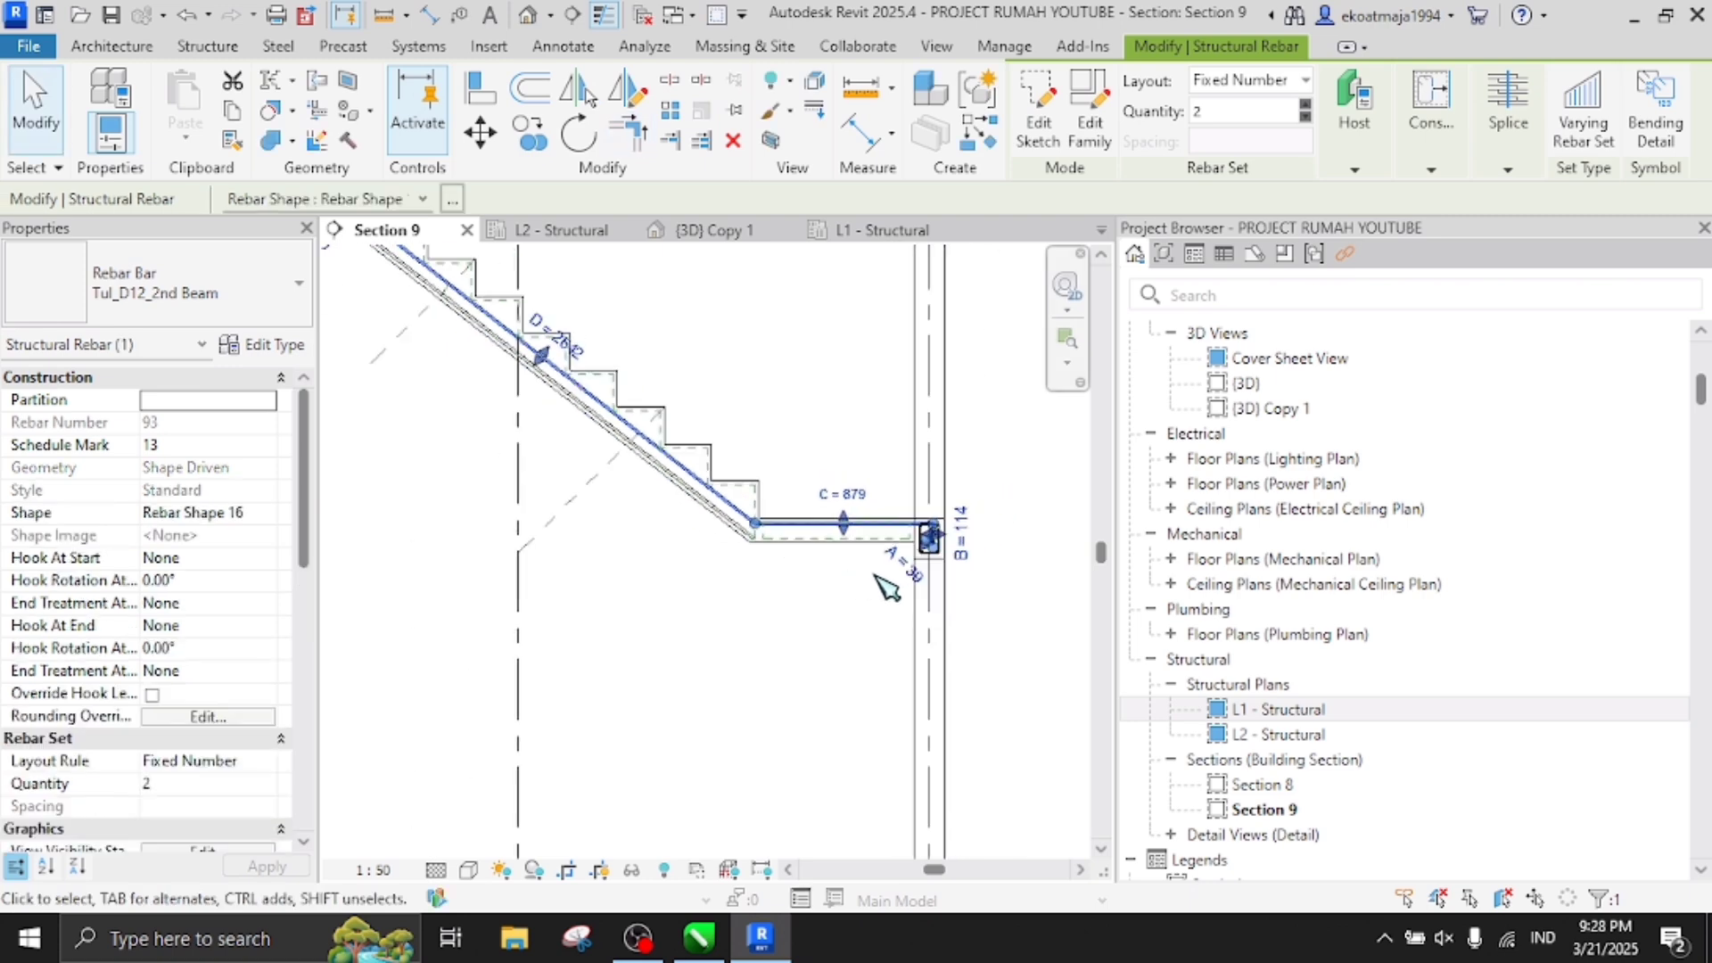
Edit the lower straight bar's sketch, adding a horizontal line about 61 mm long inside the top-floor beam, ending at the beam's grid line
scroll(688, 510, "up", 4)
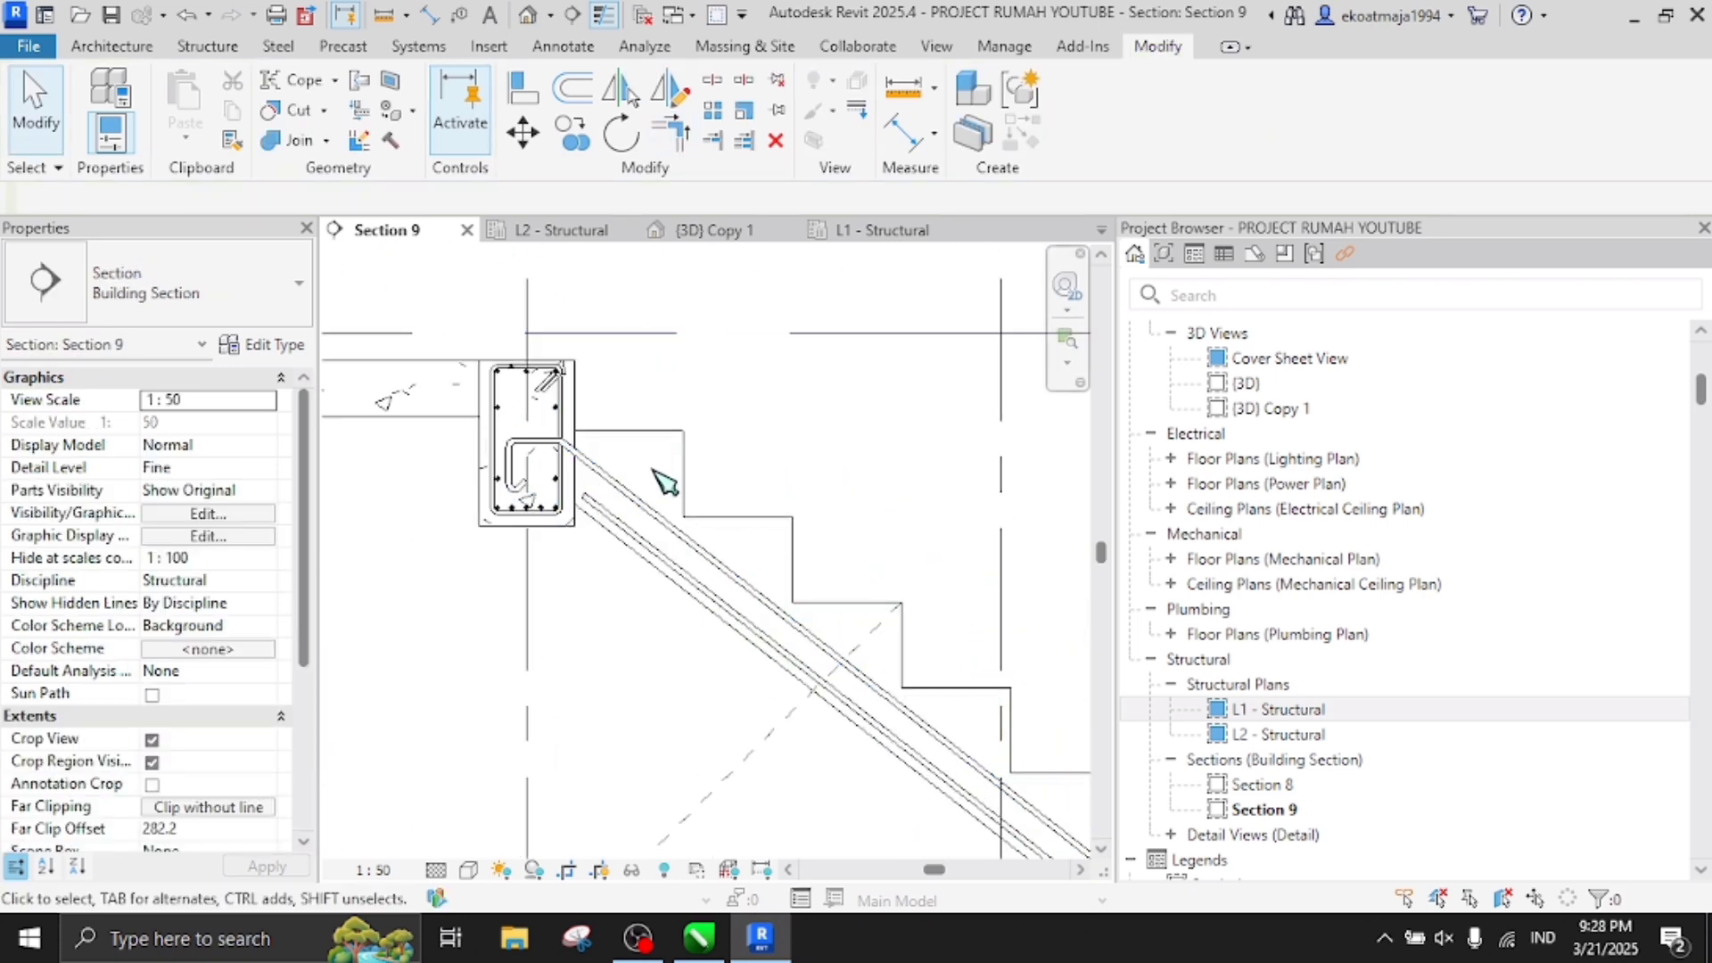
left_click(662, 397)
double_click(654, 558)
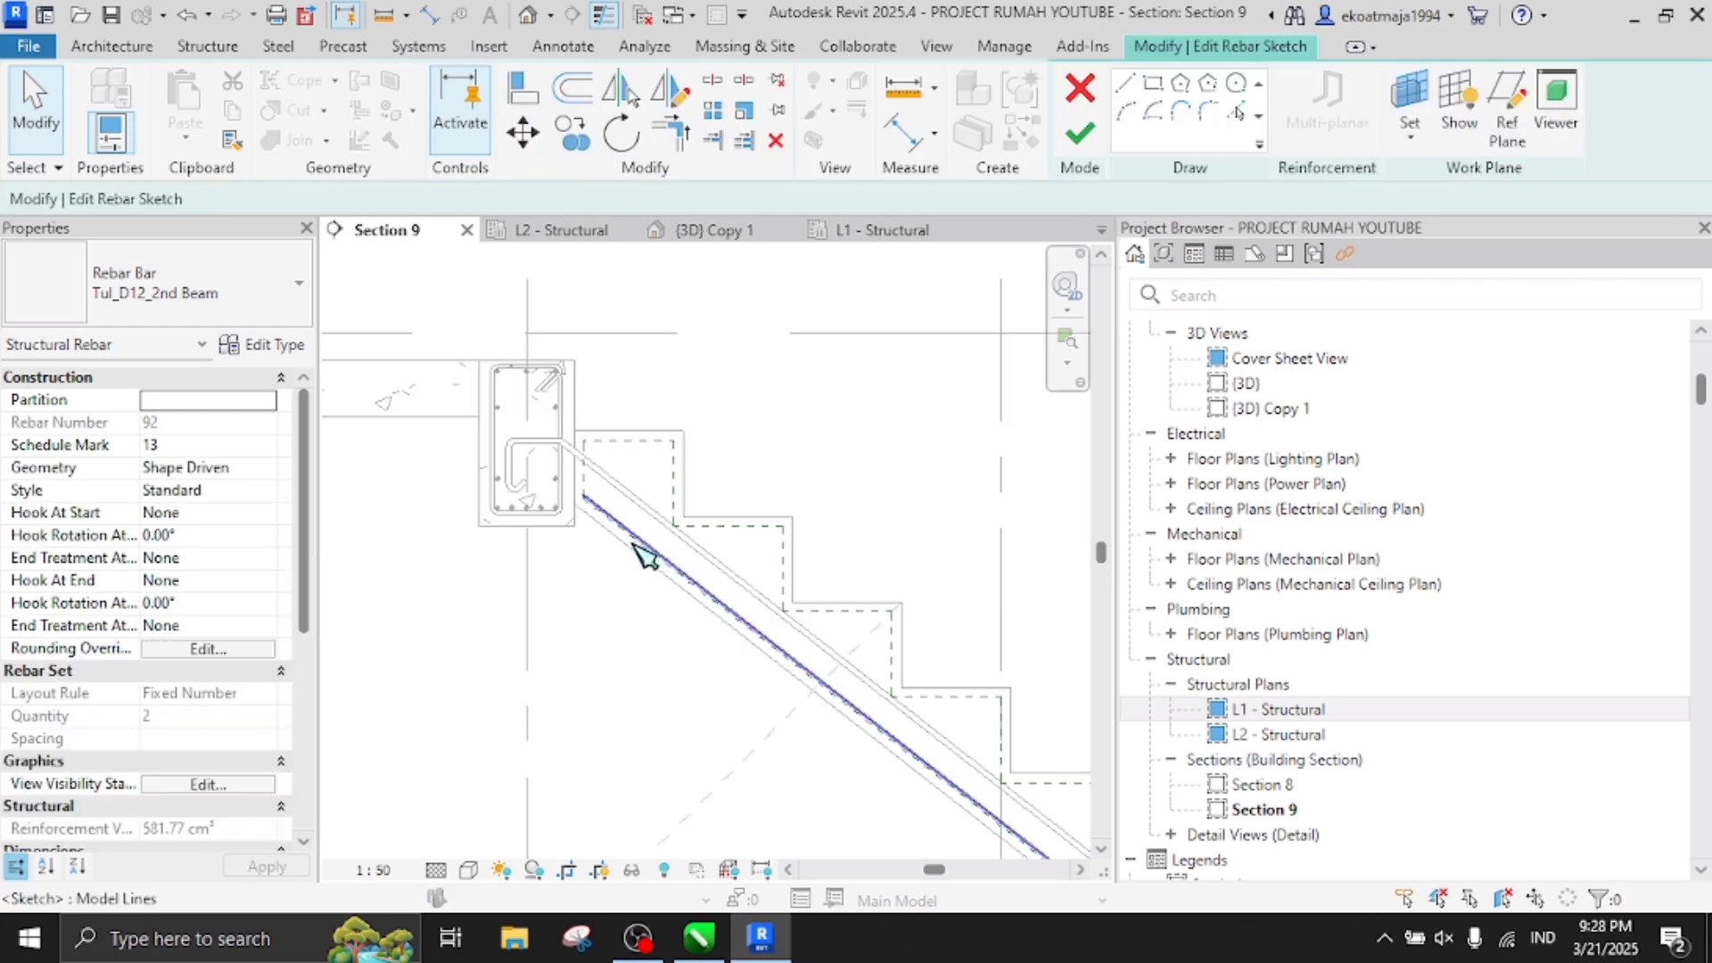
scroll(464, 533, "up", 2)
scroll(464, 532, "up", 2)
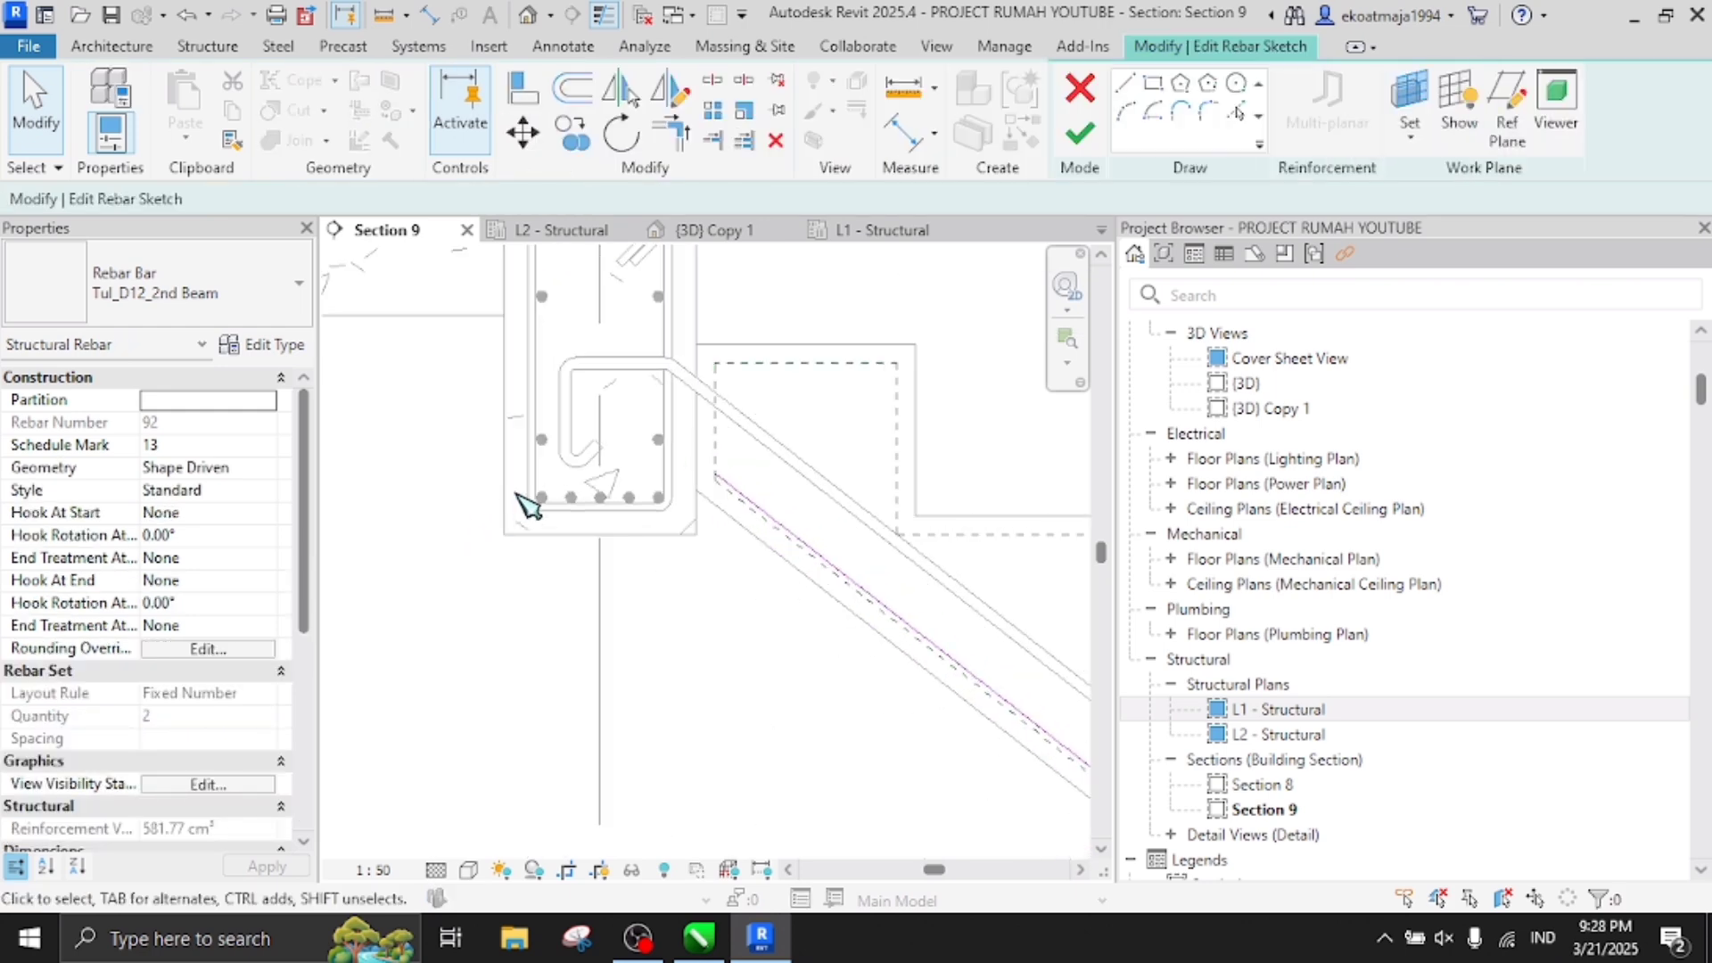
left_click(1127, 86)
scroll(688, 460, "up", 2)
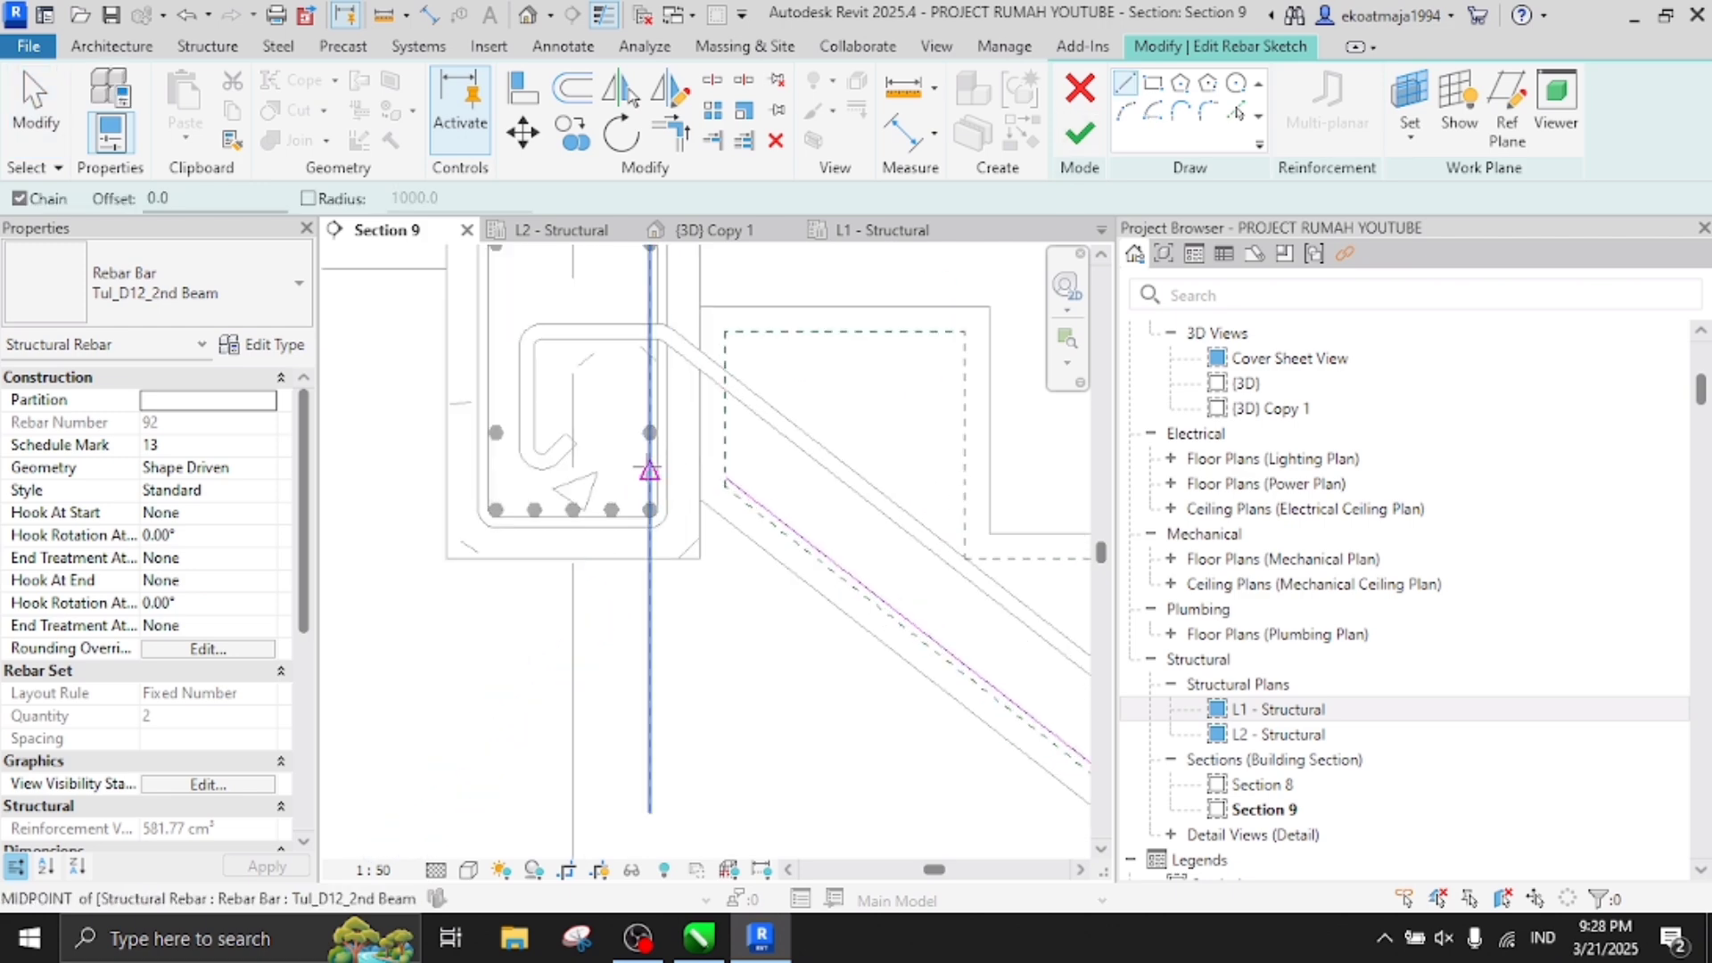
left_click(649, 471)
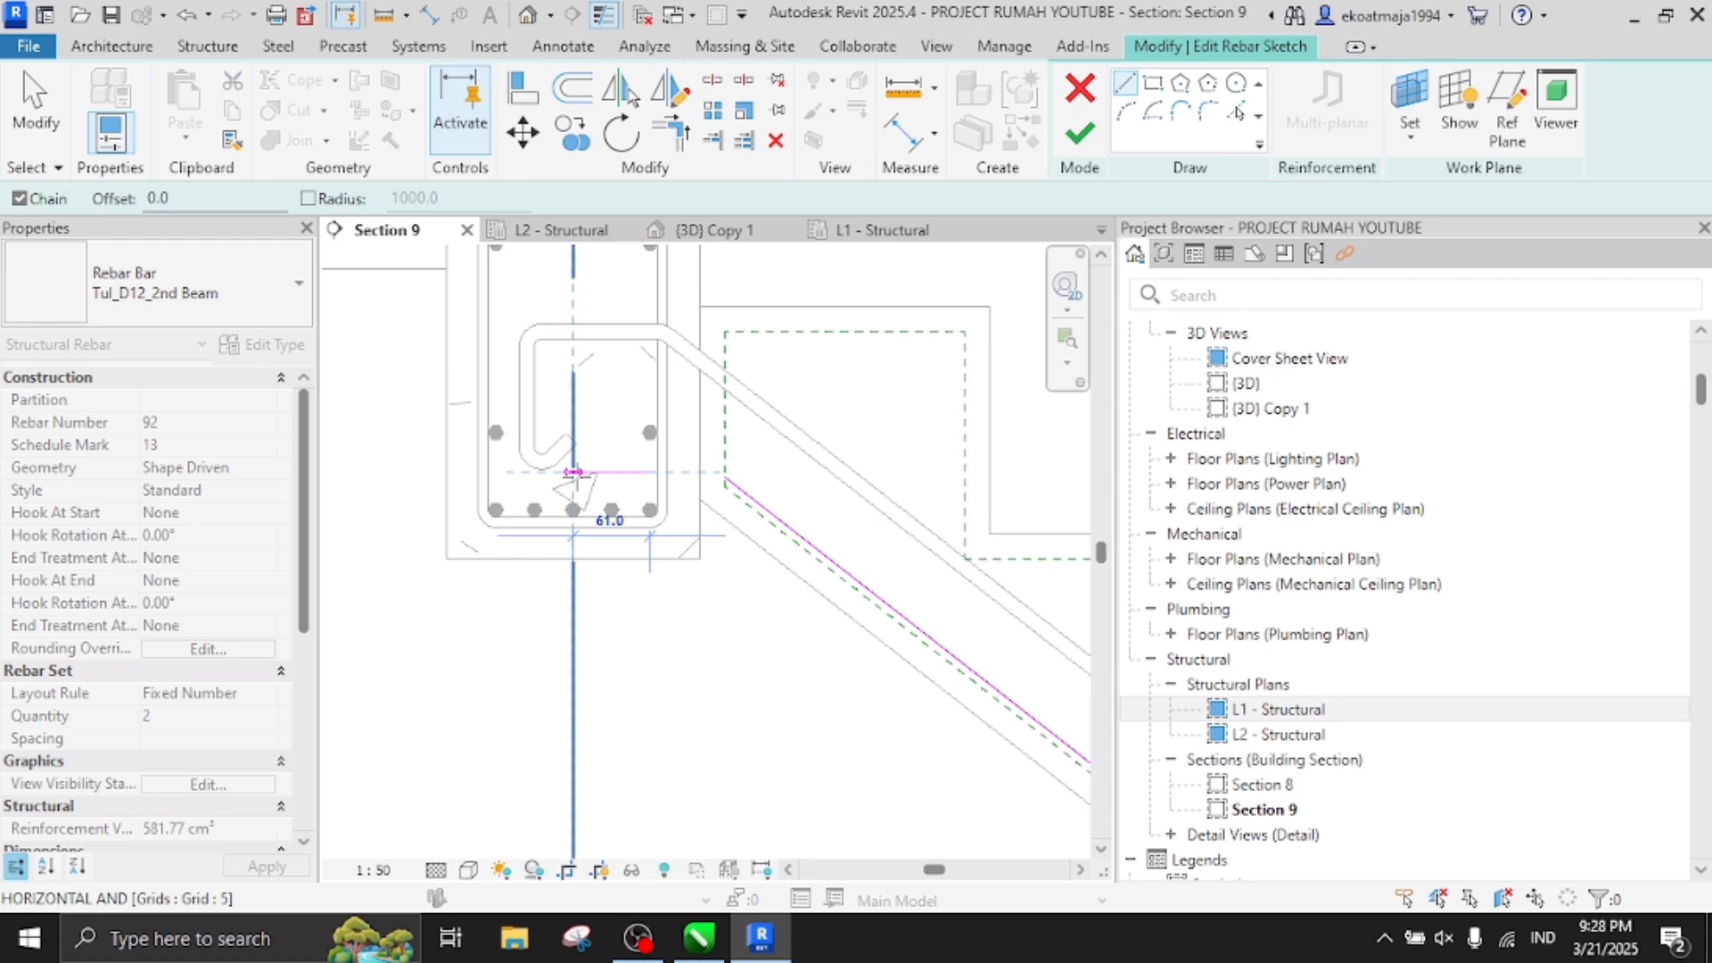
left_click(574, 471)
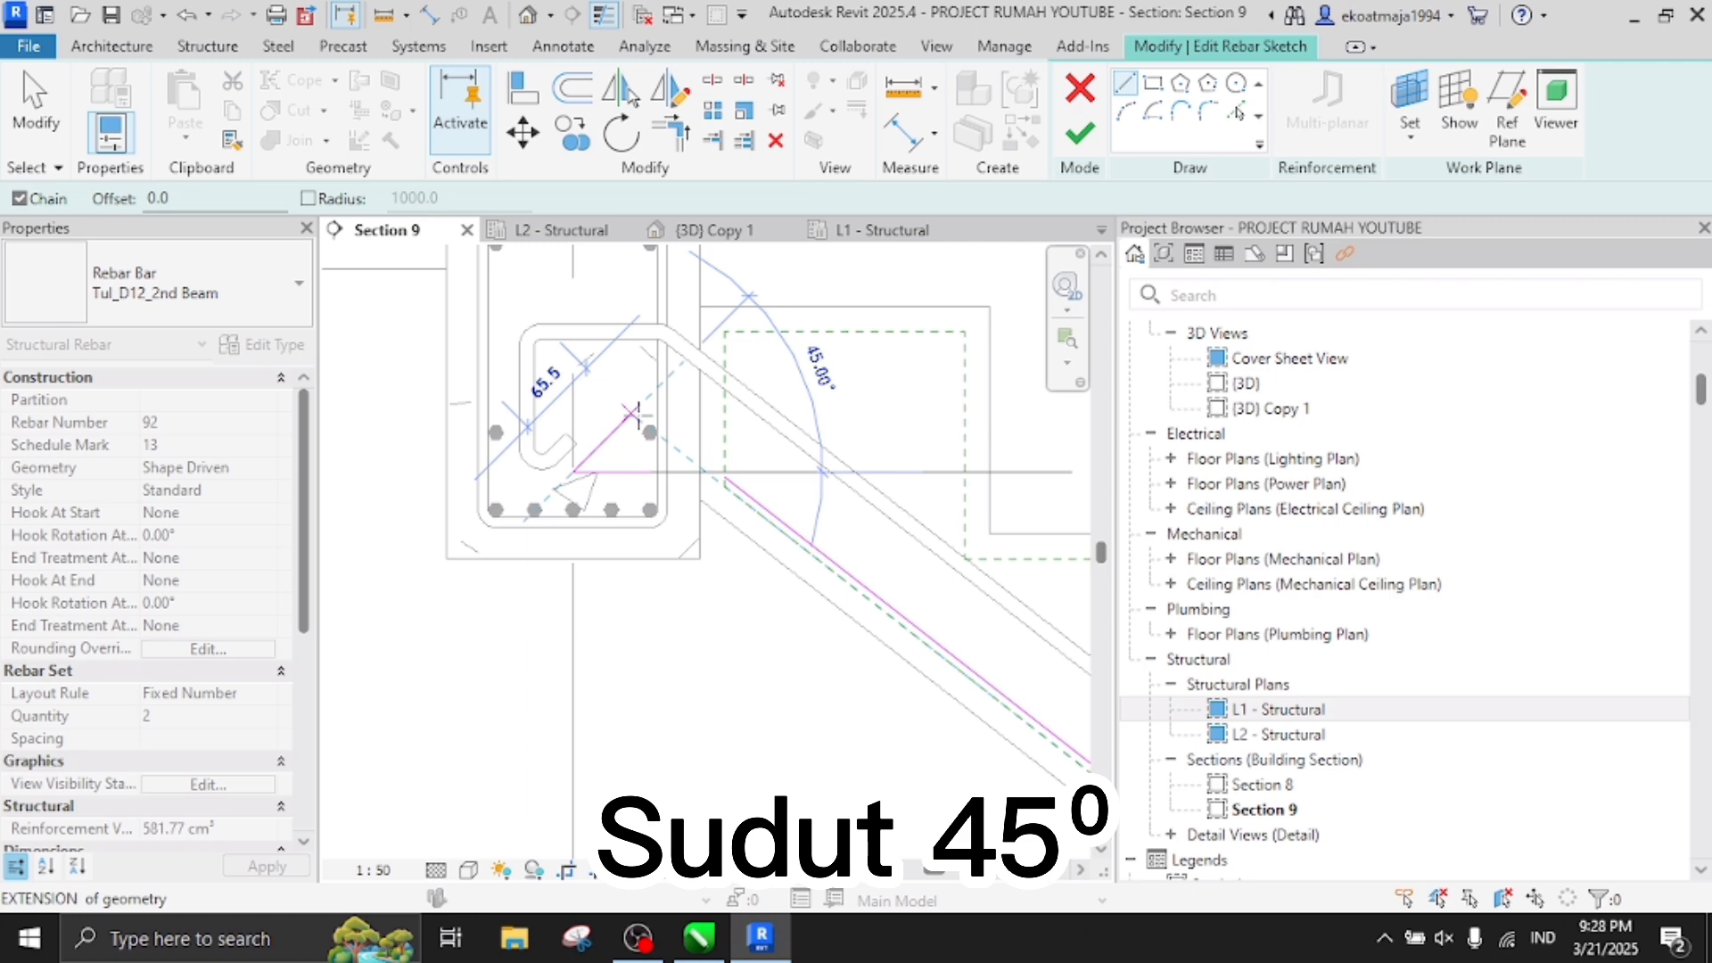
Add a 50 mm hook line at 45° inside the top-floor beam and join the short horizontal line to the lower bar's sloping line with Trim/Extend
key("Return")
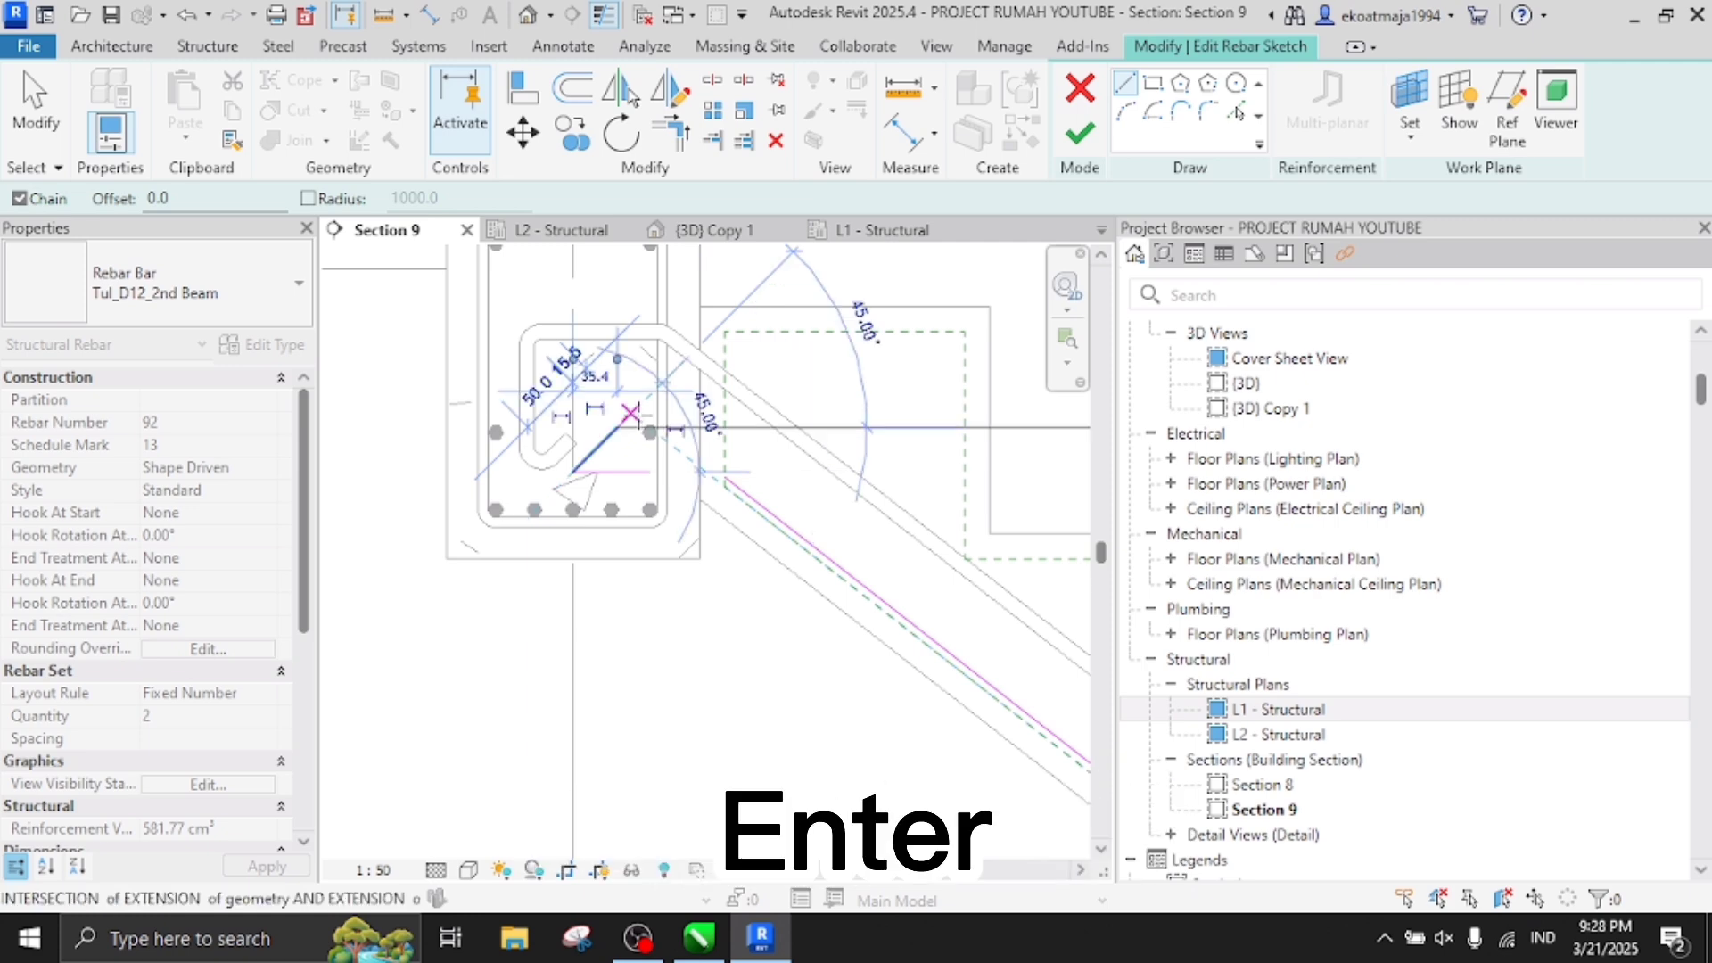
key("Escape")
key("Escape")
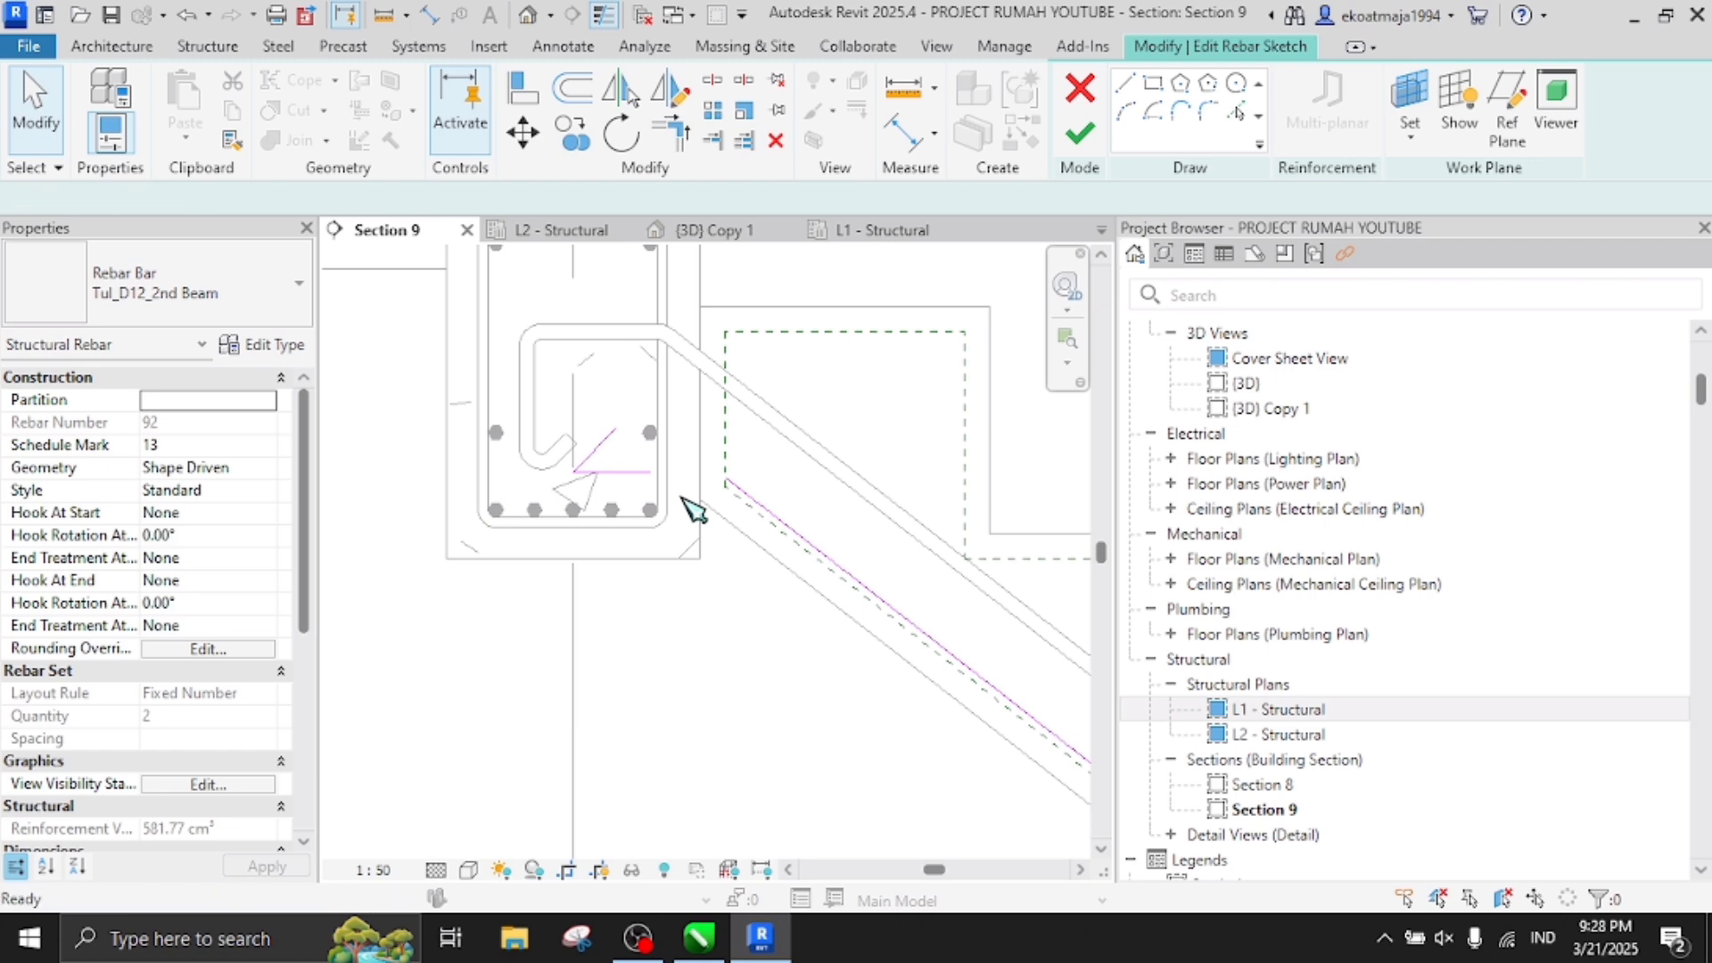
key("t")
key("r")
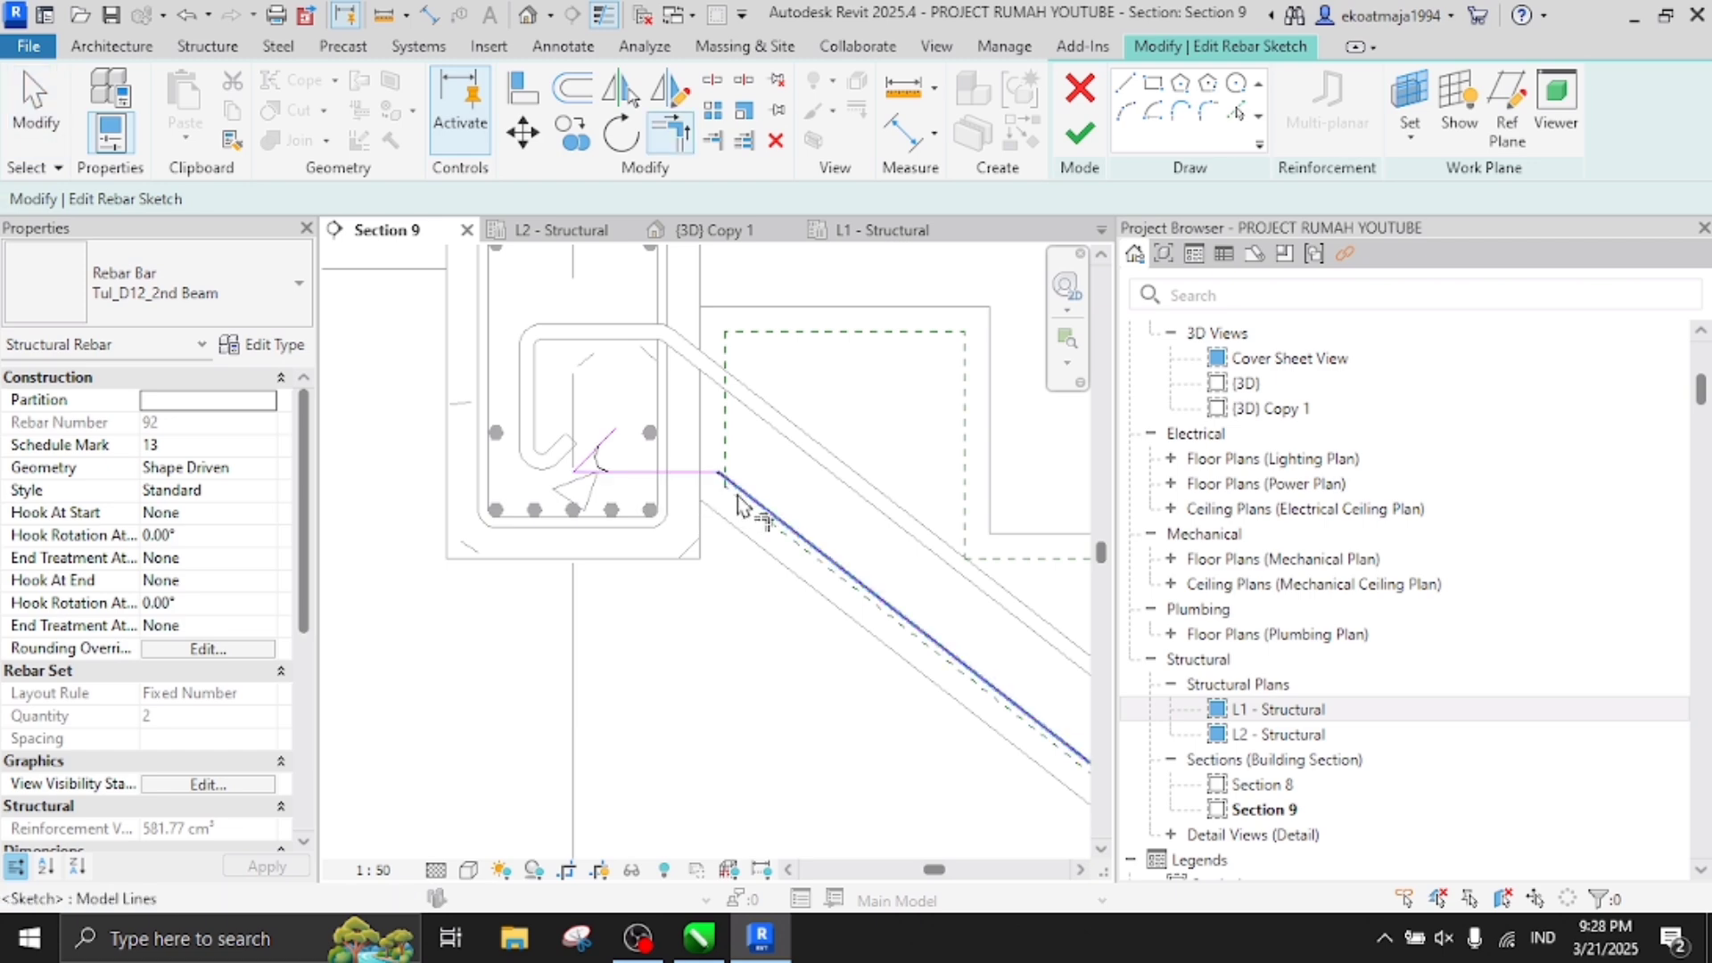
Sketch a horizontal line about 660 mm long near the landing's underside, from the foot of the flight toward the landing beam
scroll(576, 441, "down", 8)
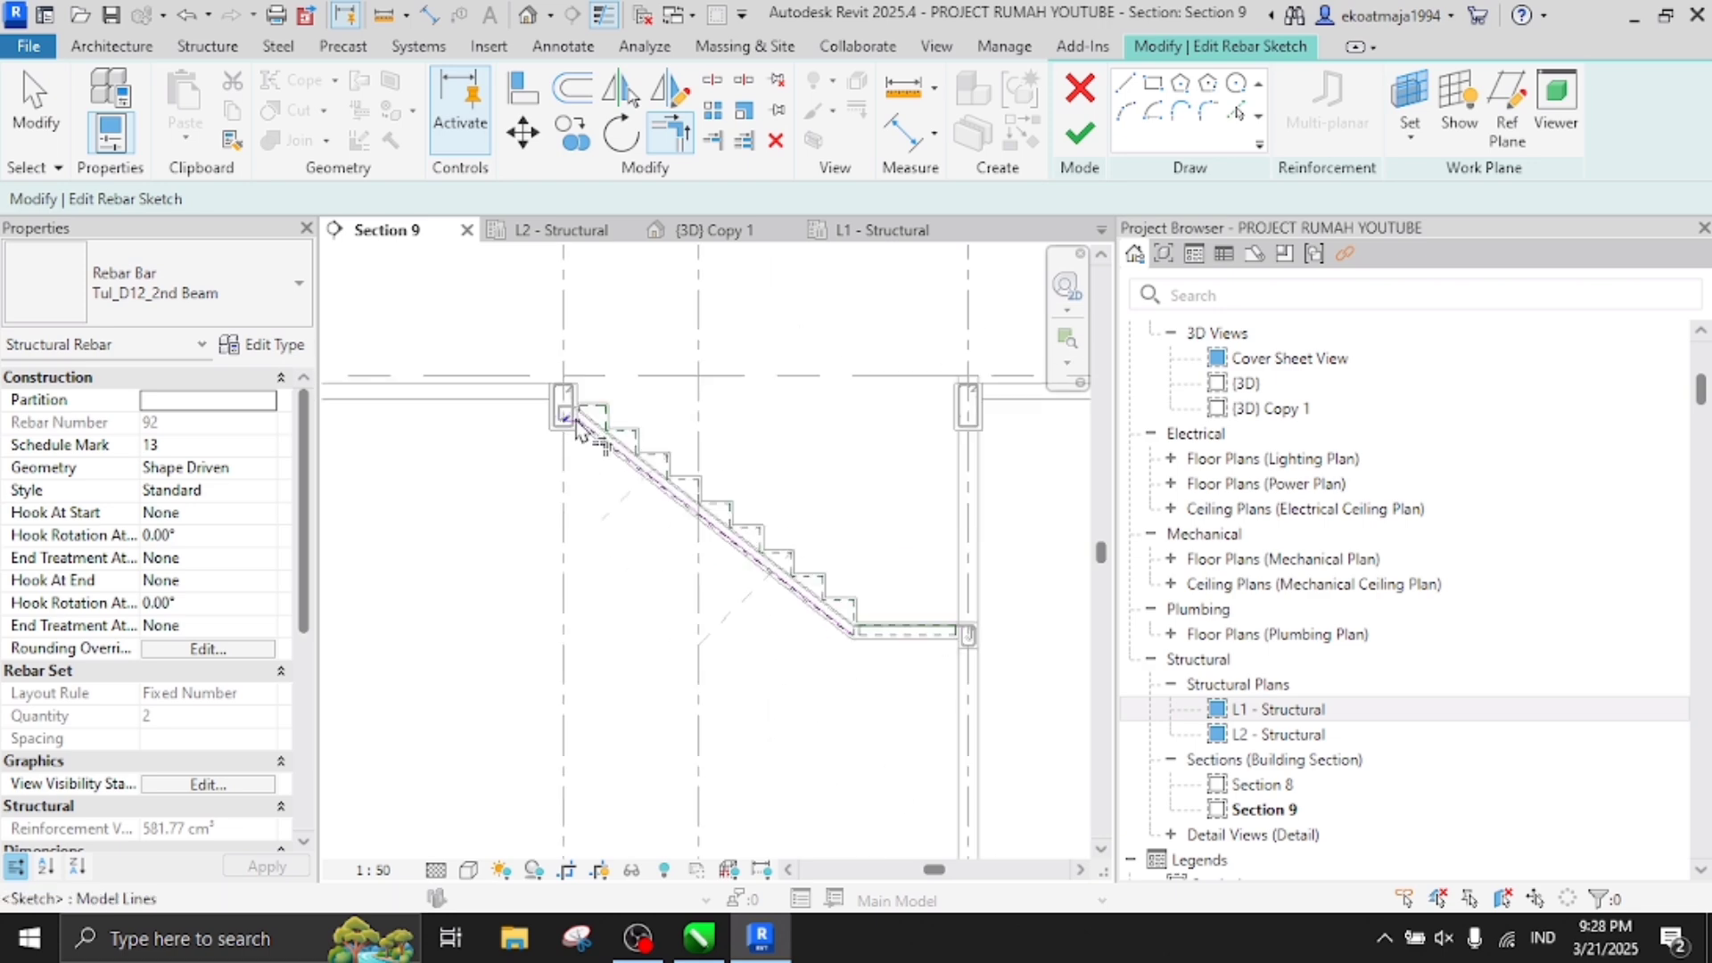
scroll(816, 590, "up", 5)
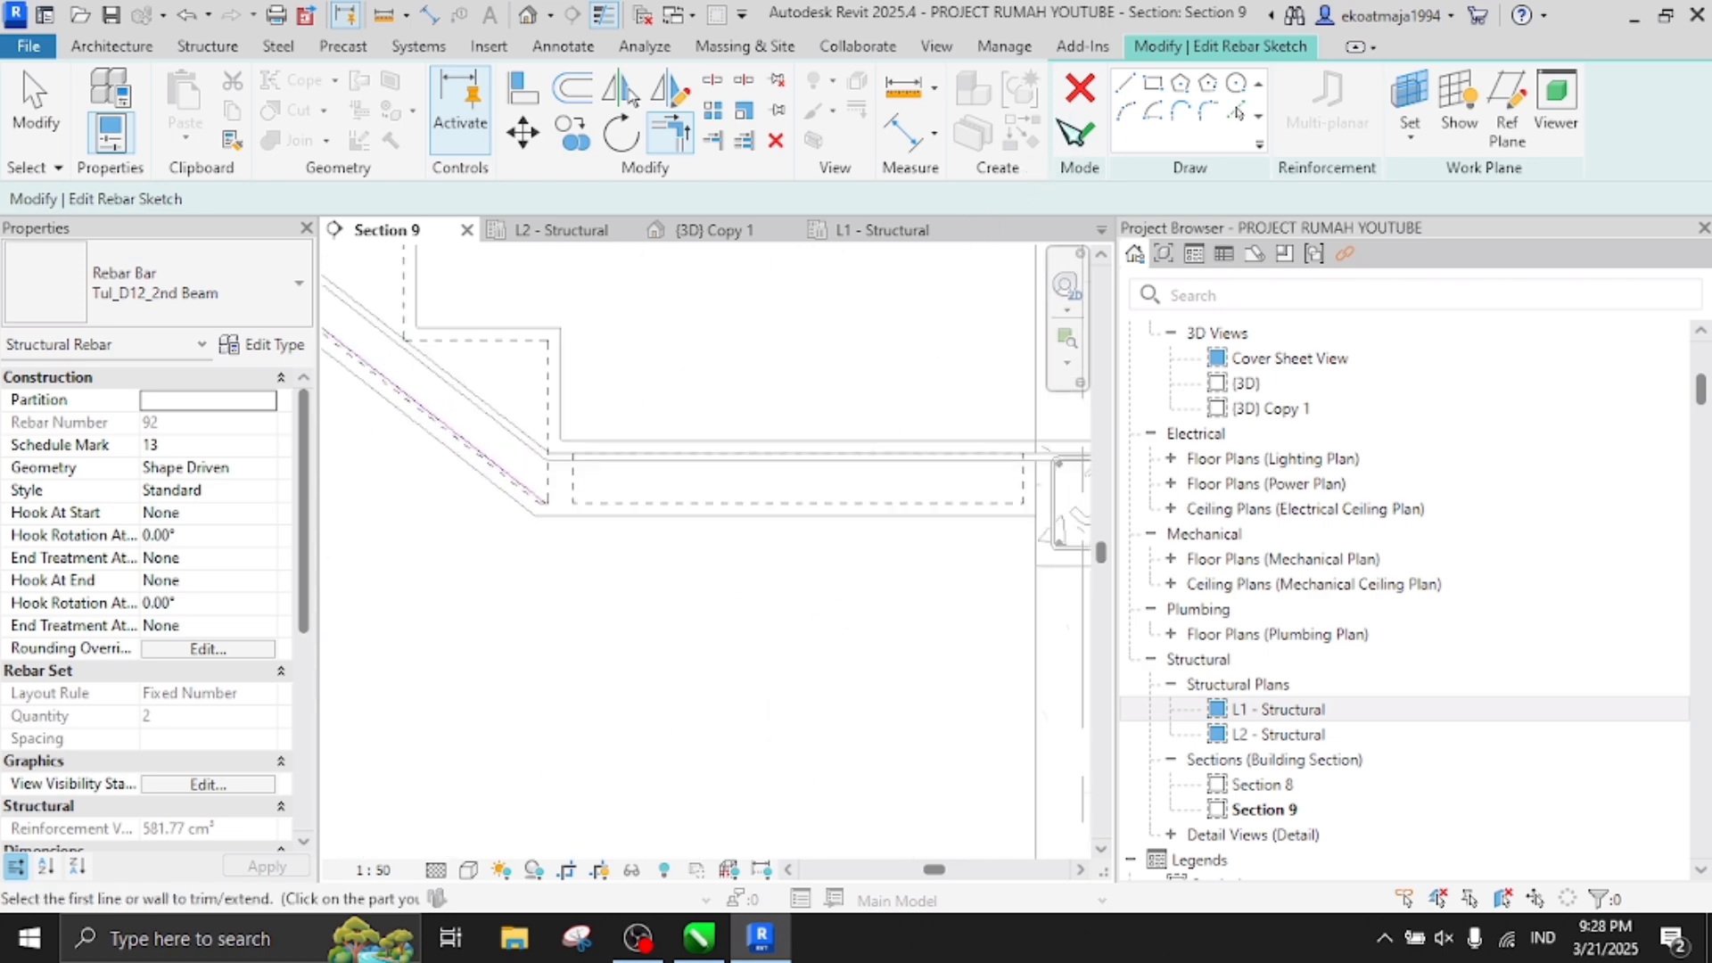
left_click(1140, 89)
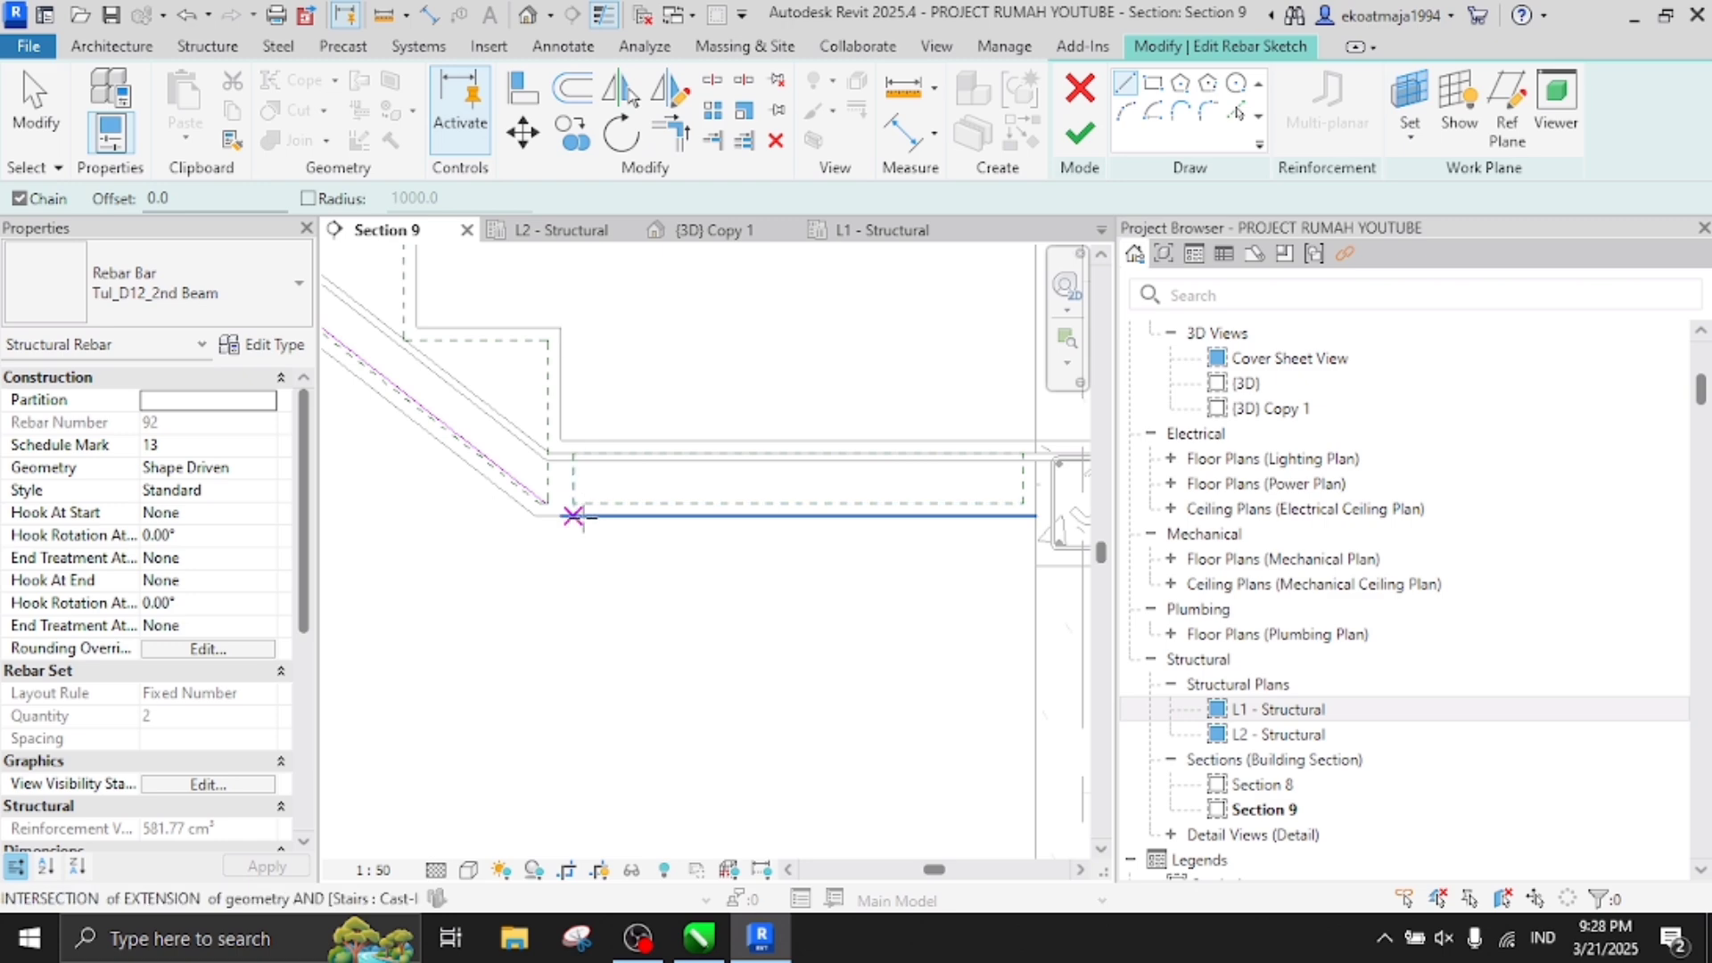
left_click(573, 504)
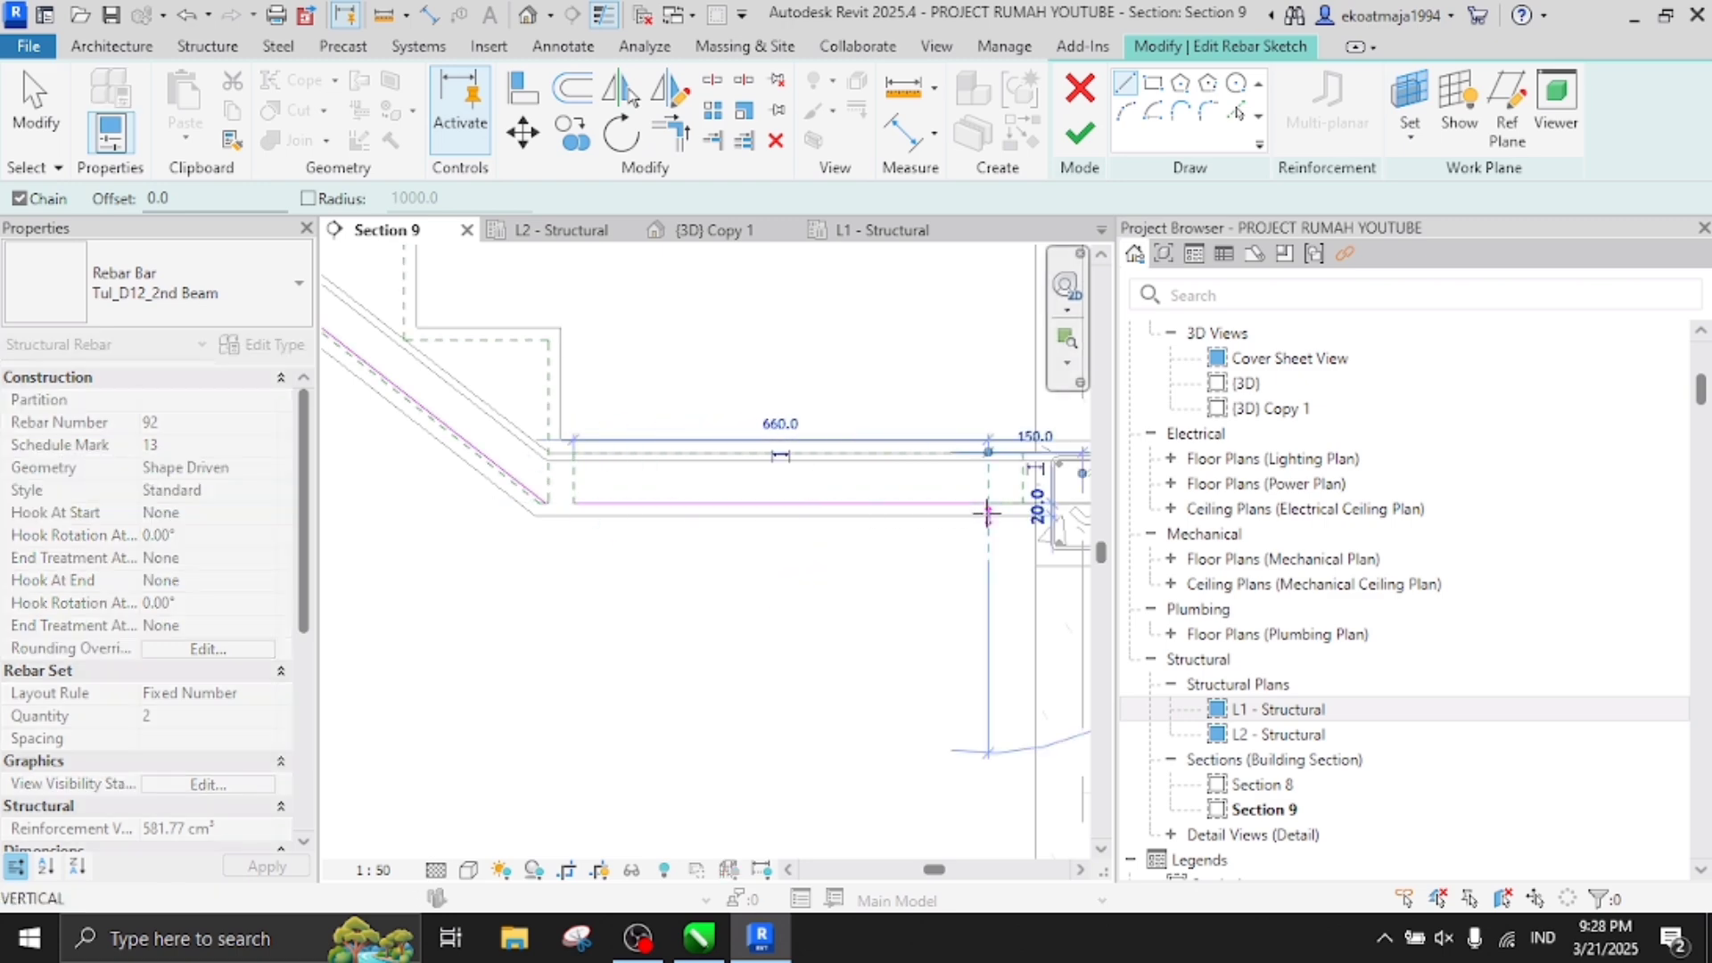
scroll(793, 513, "down", 3)
scroll(986, 562, "up", 4)
key("Escape")
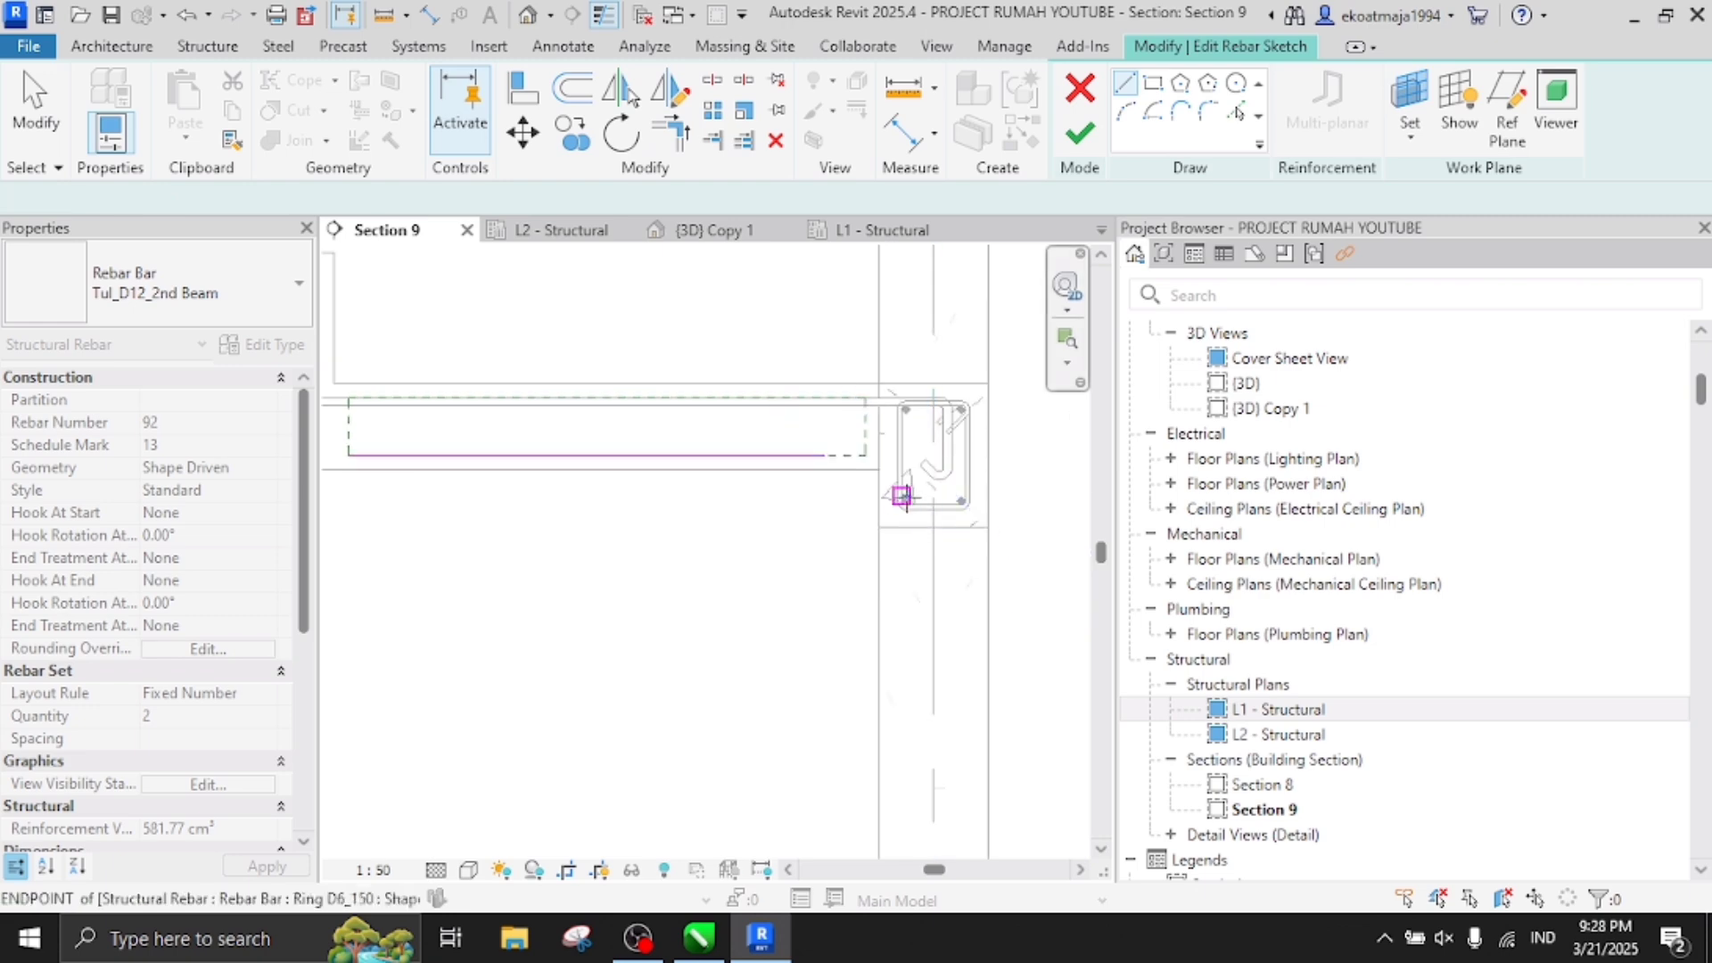
Sketch a 50 mm hook line at 135° inside the landing beam, starting in line with the lower landing line
scroll(903, 497, "up", 3)
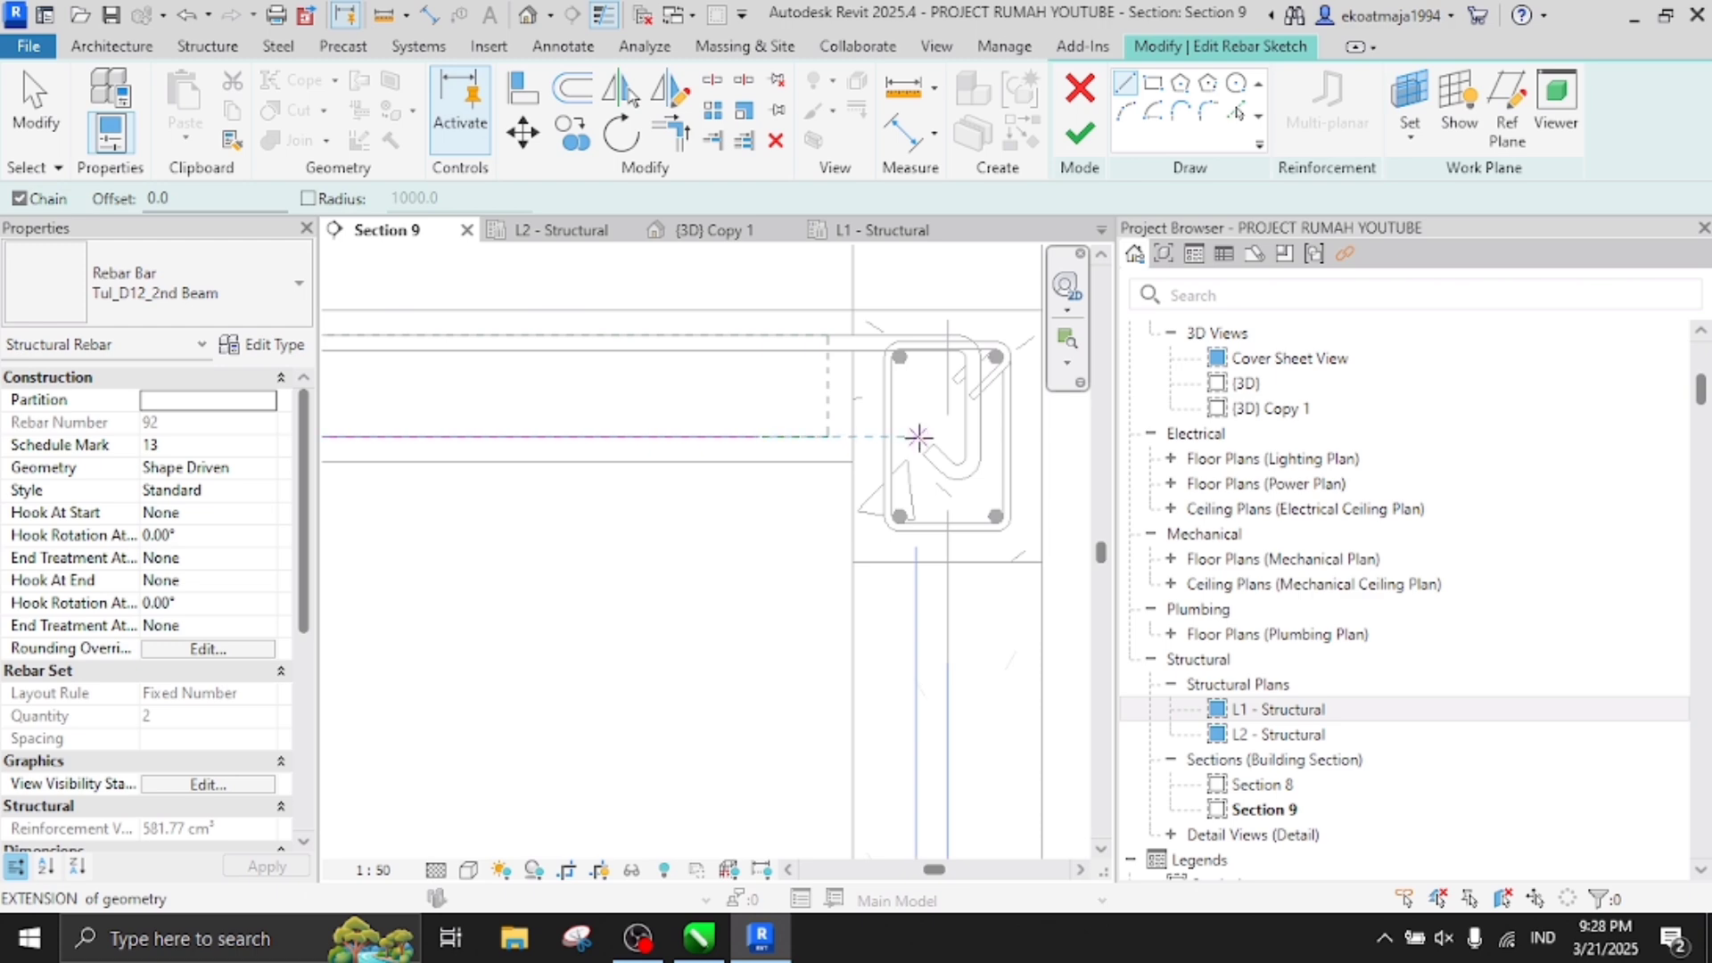
left_click(919, 437)
scroll(821, 371, "down", 2)
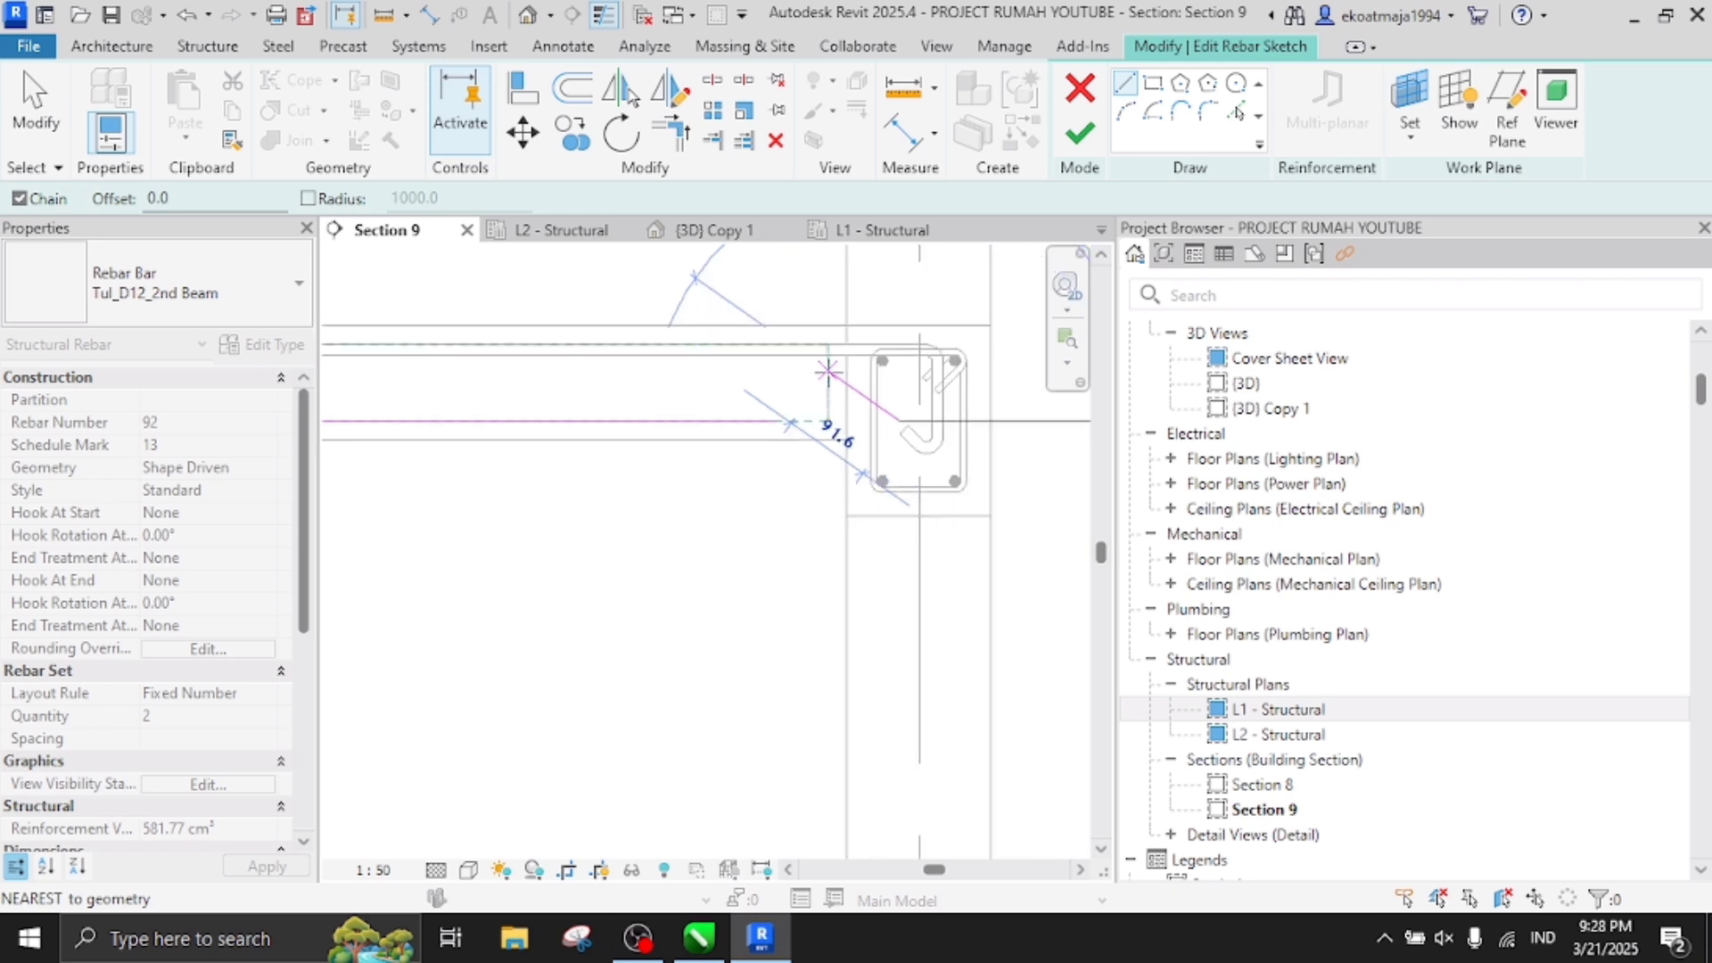
scroll(828, 368, "down", 3)
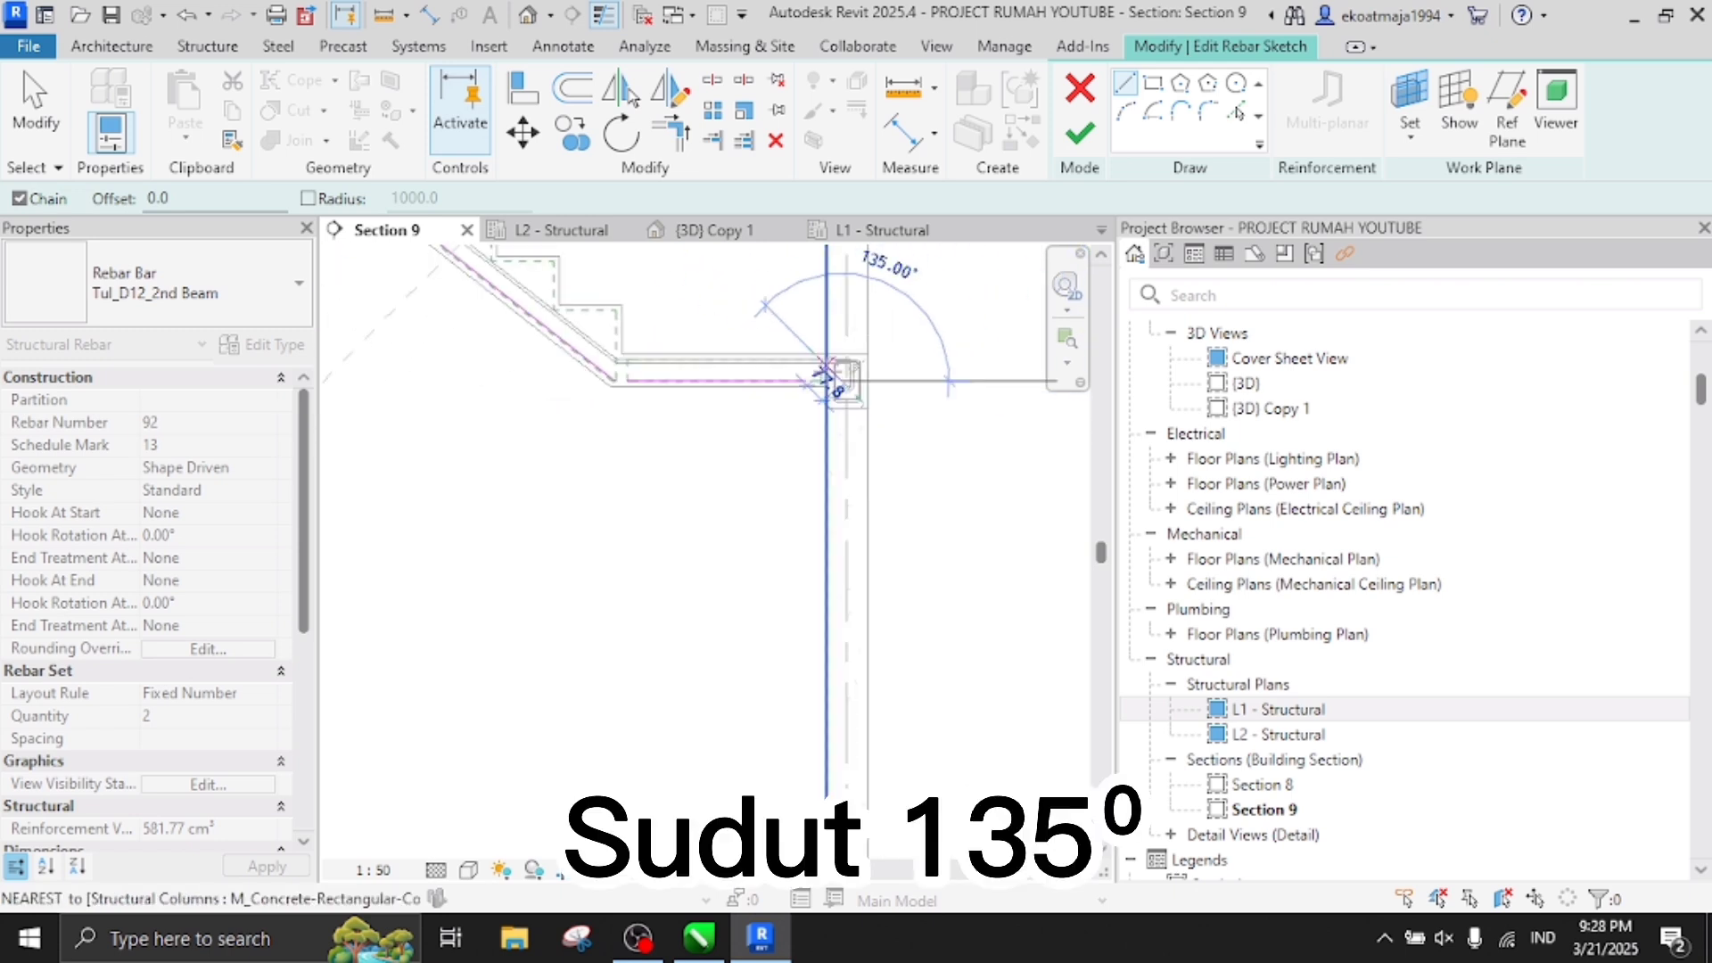
type("50")
key("Return")
scroll(883, 414, "up", 3)
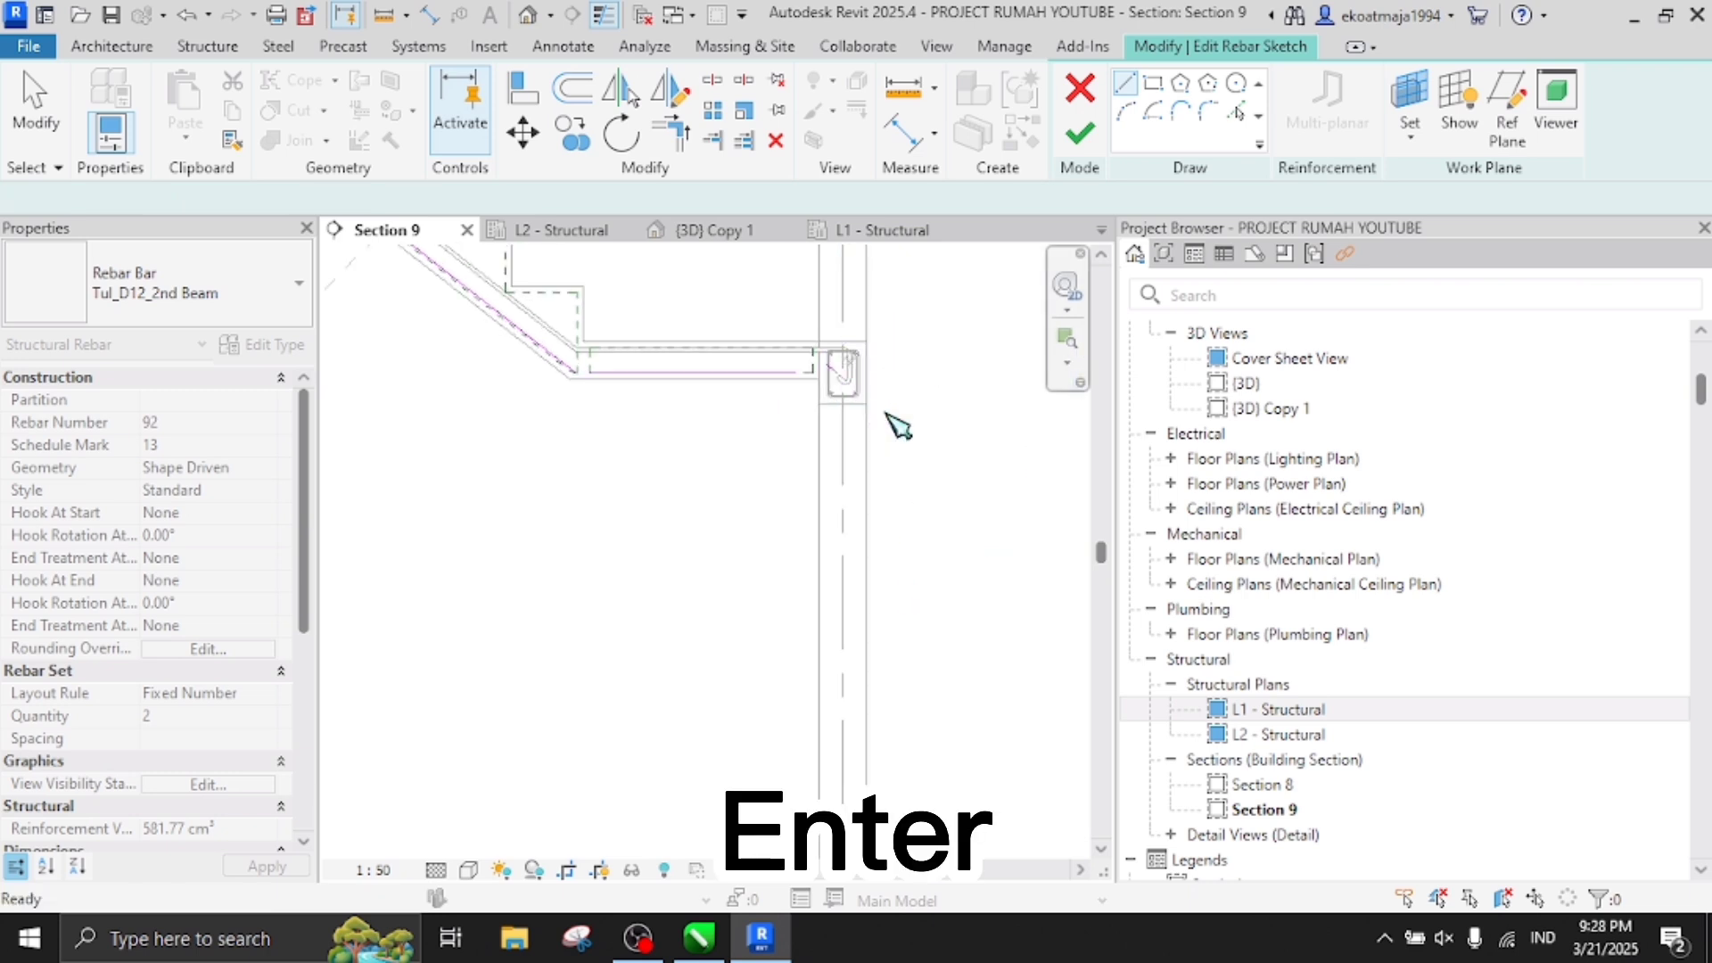
key("Escape")
Join the lower landing line to the hook and to the sloping line with Trim/Extend, and finish the rebar sketch
key("t")
key("r")
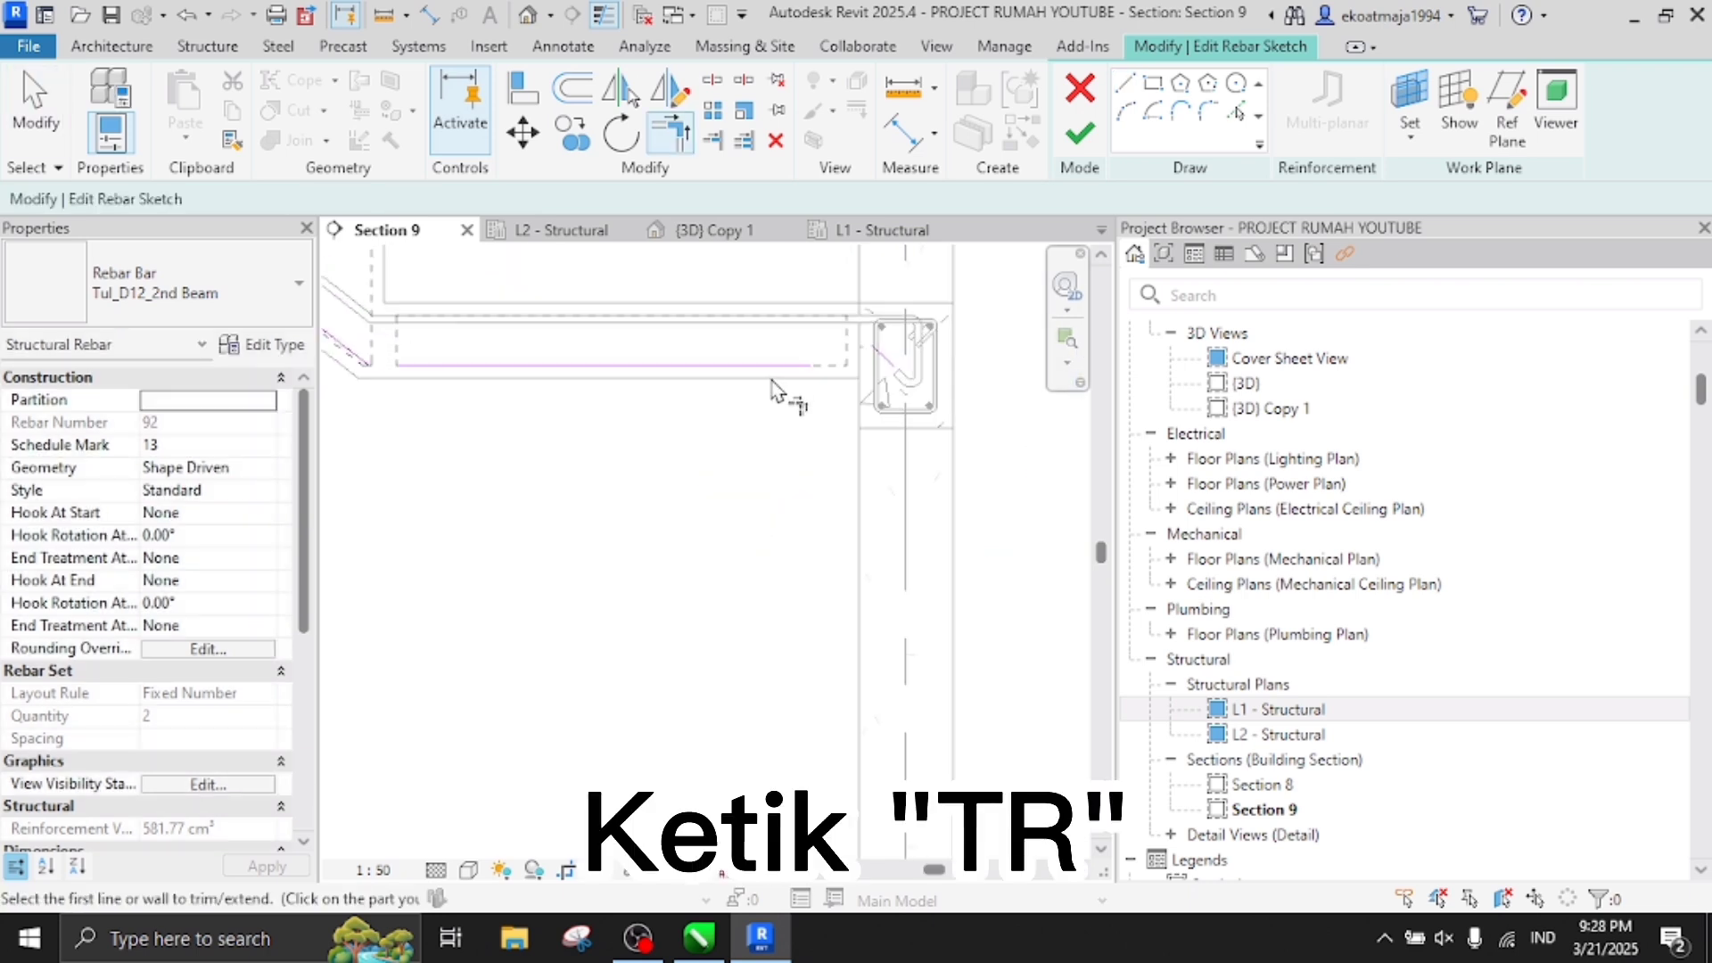
scroll(955, 414, "down", 5)
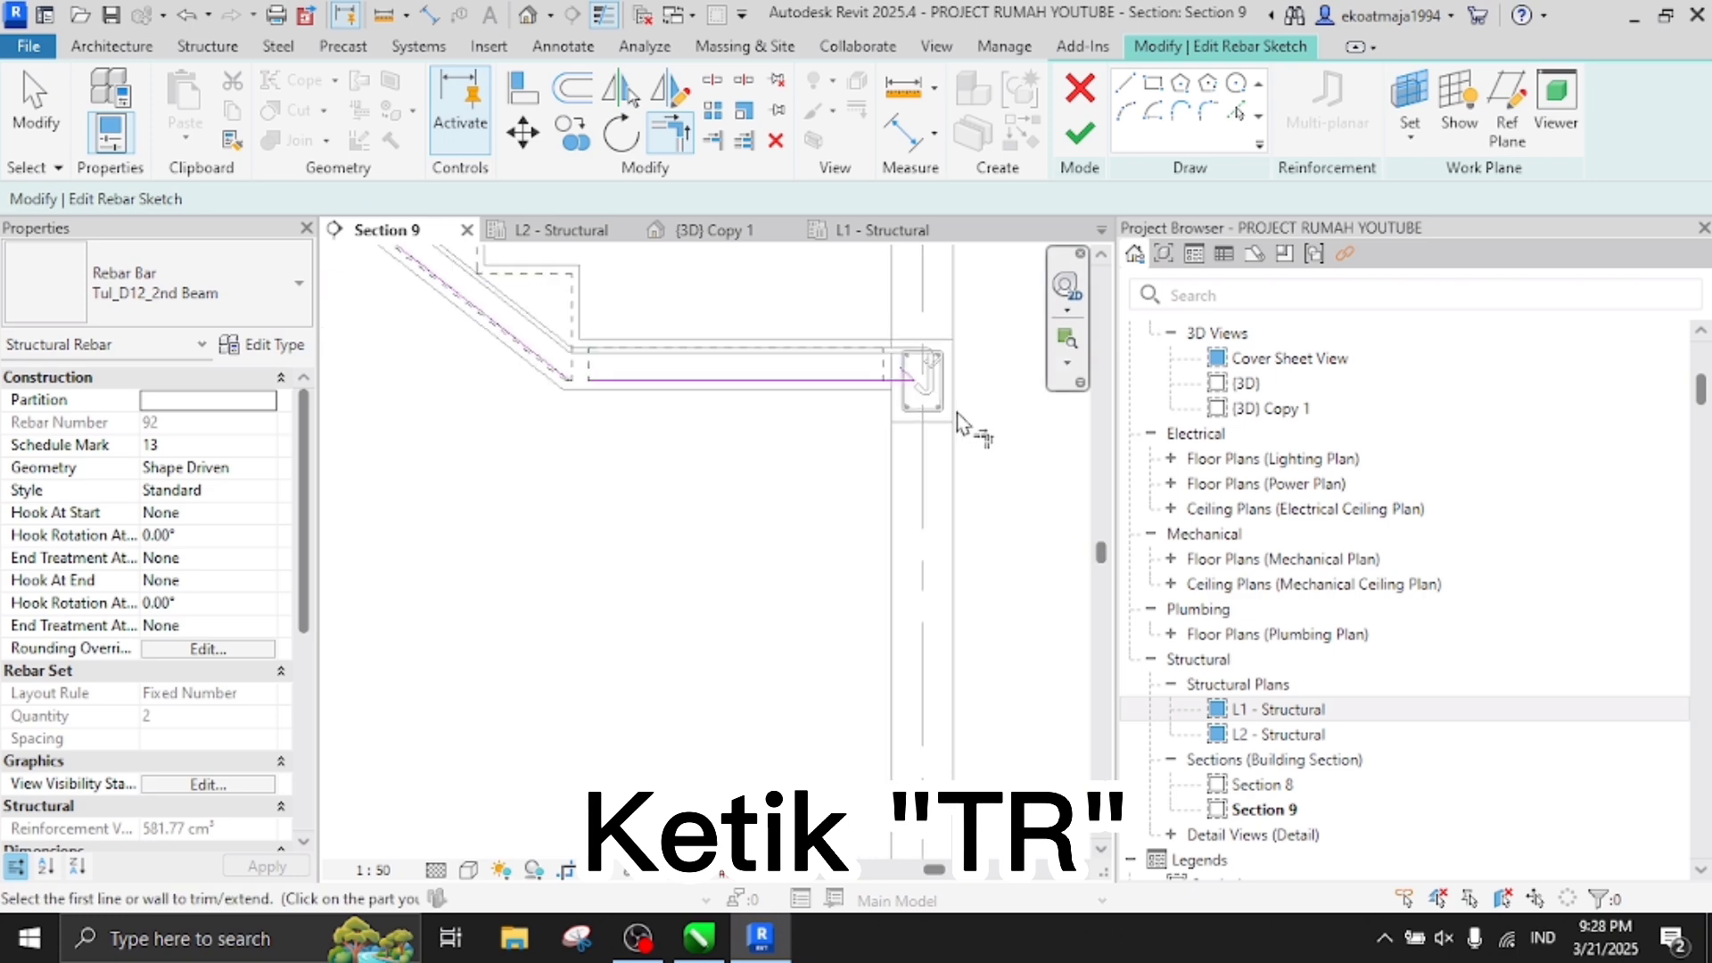
scroll(700, 387, "up", 4)
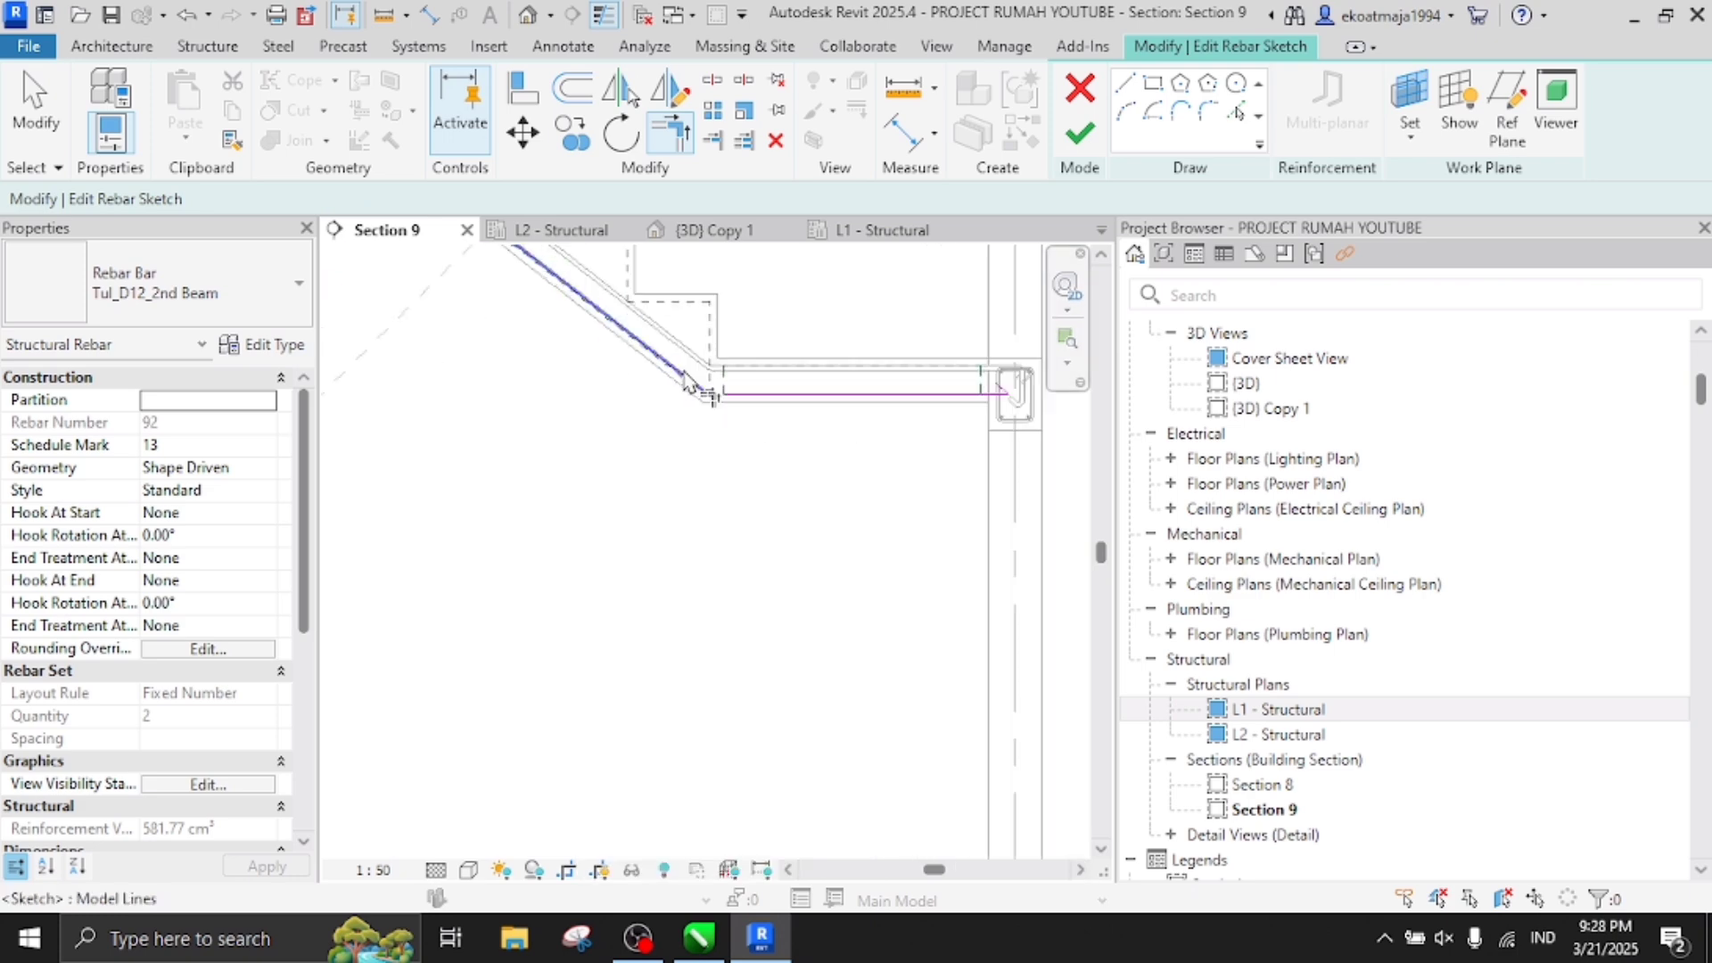
left_click(763, 410)
scroll(863, 497, "down", 7)
scroll(633, 318, "up", 4)
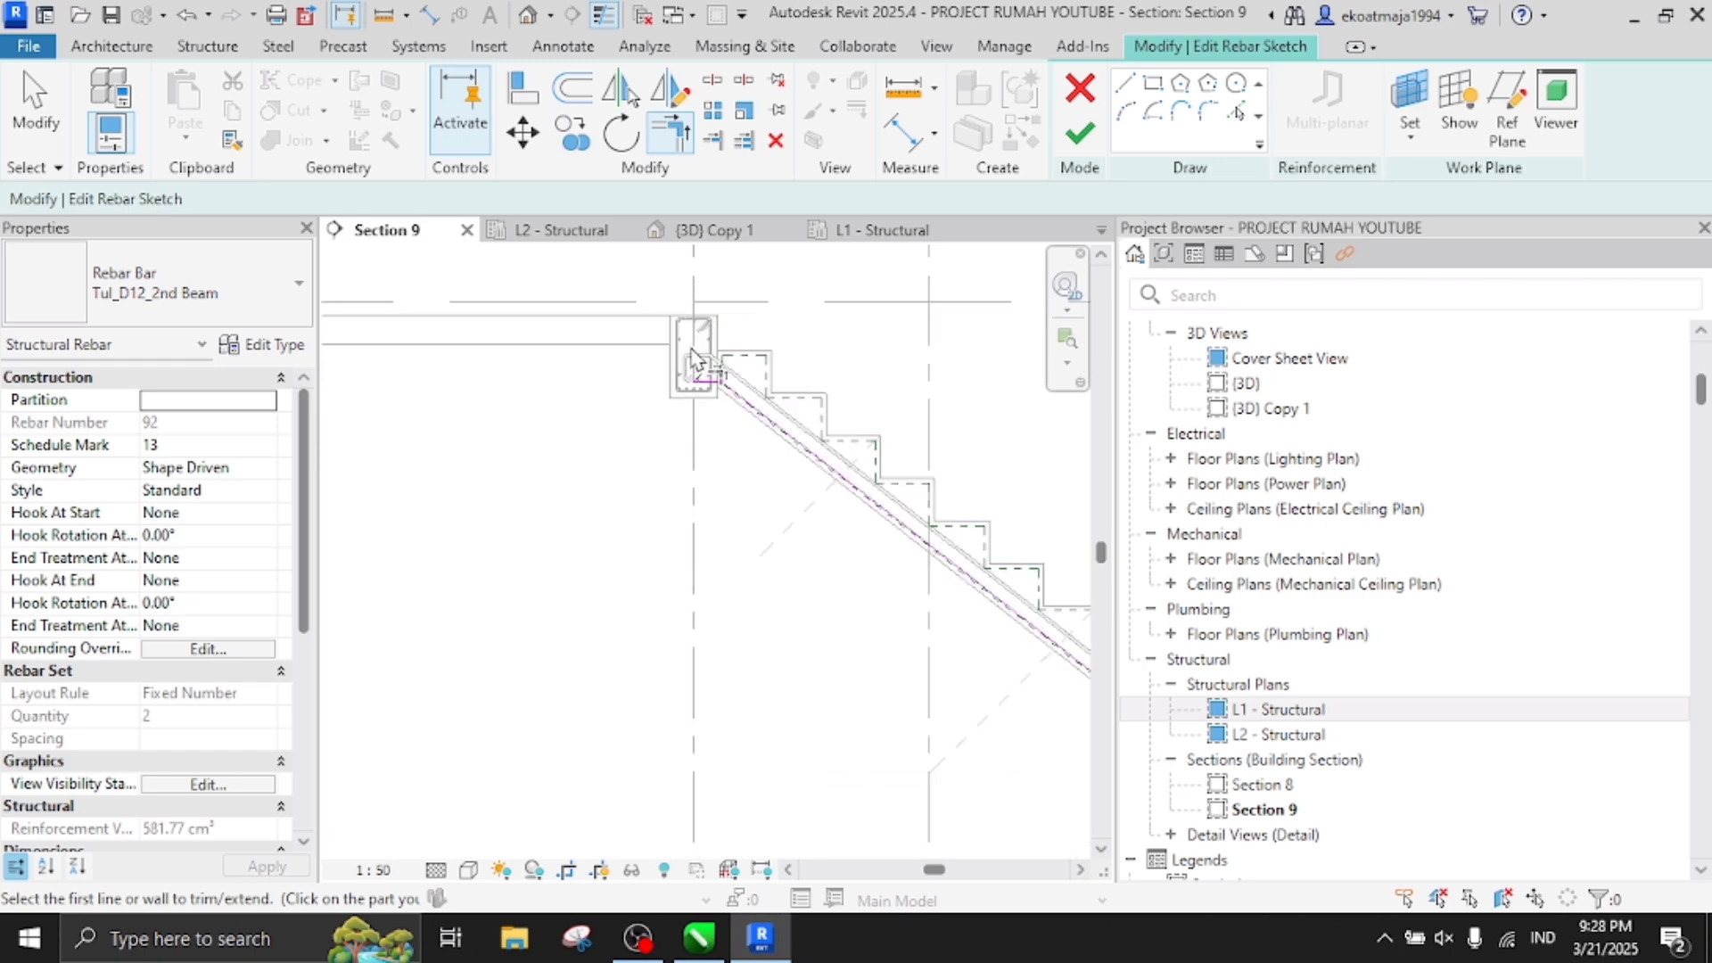
scroll(714, 356, "up", 3)
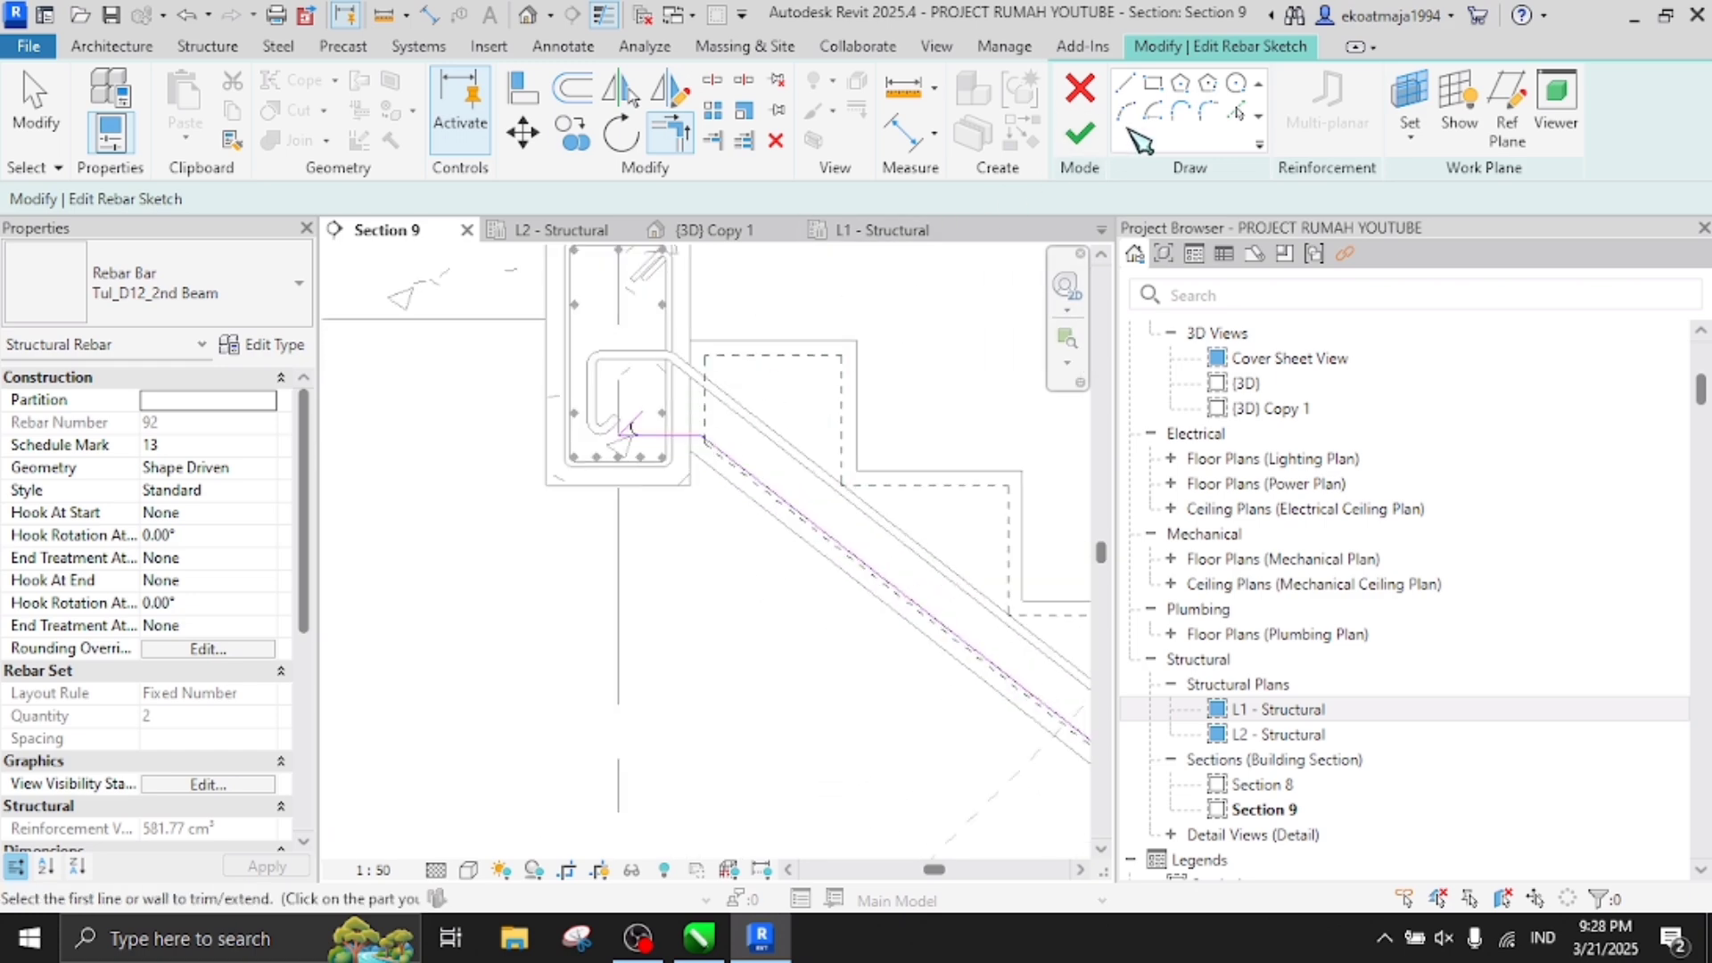
left_click(1086, 141)
scroll(607, 478, "down", 3)
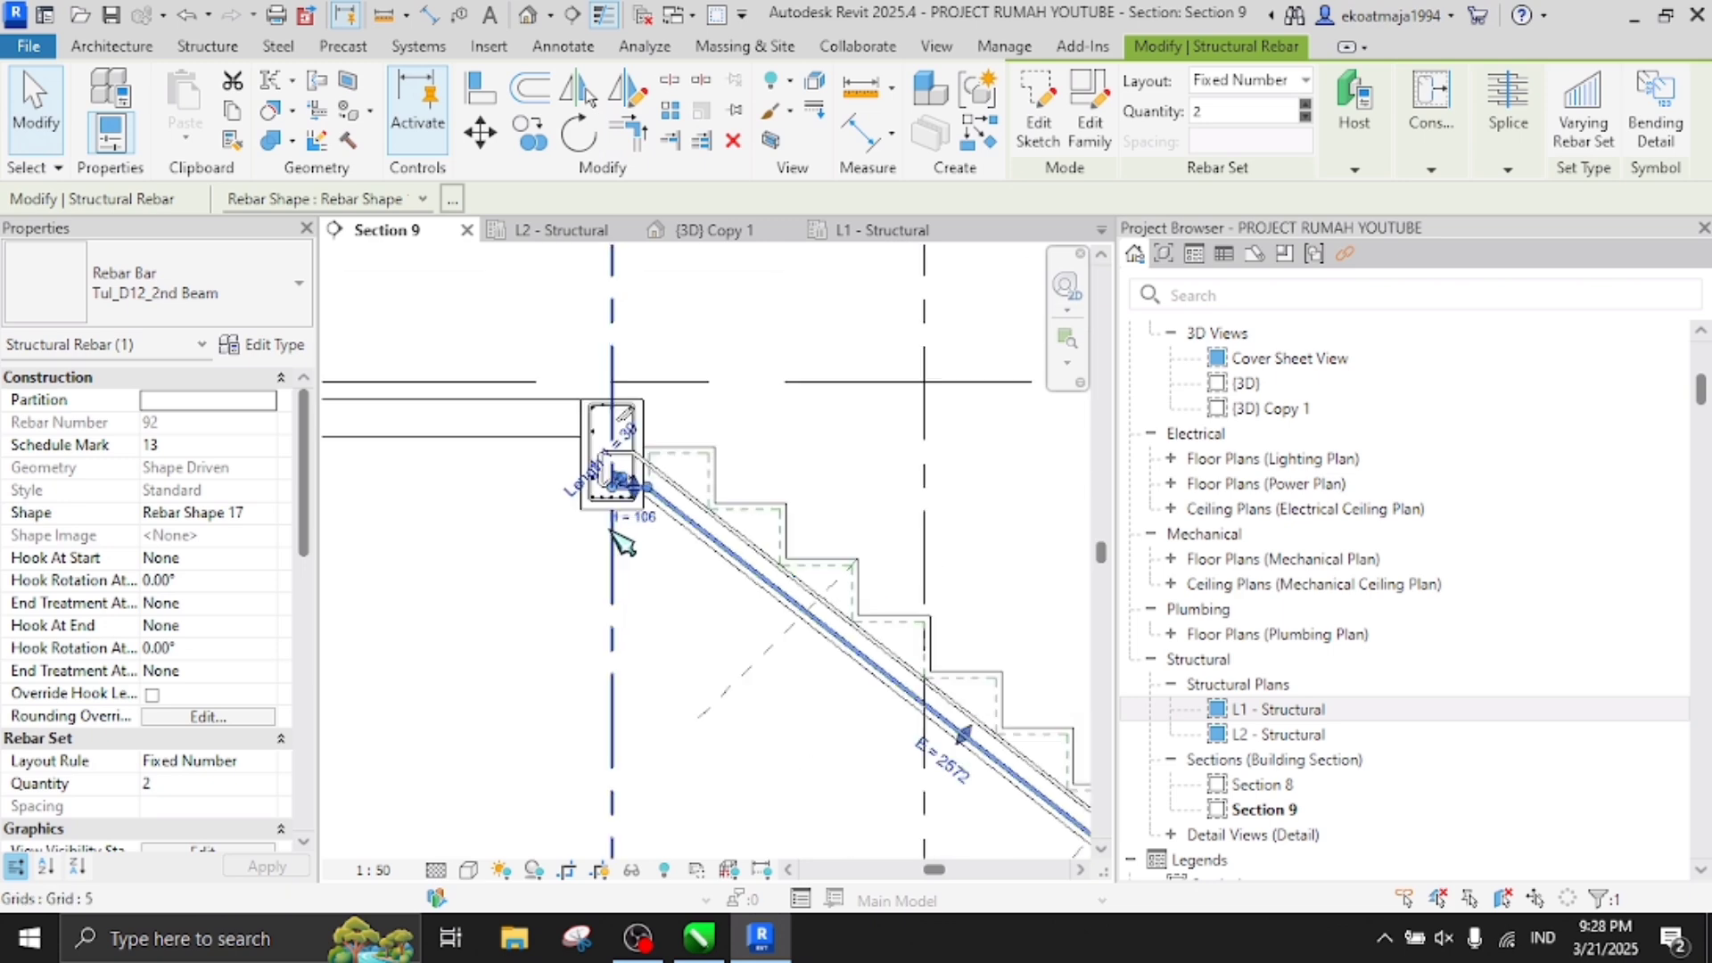
In the {3D} Copy 1 view, set the upper flight's upper bent bar set to Maximum Spacing at 125 mm
left_click(673, 568)
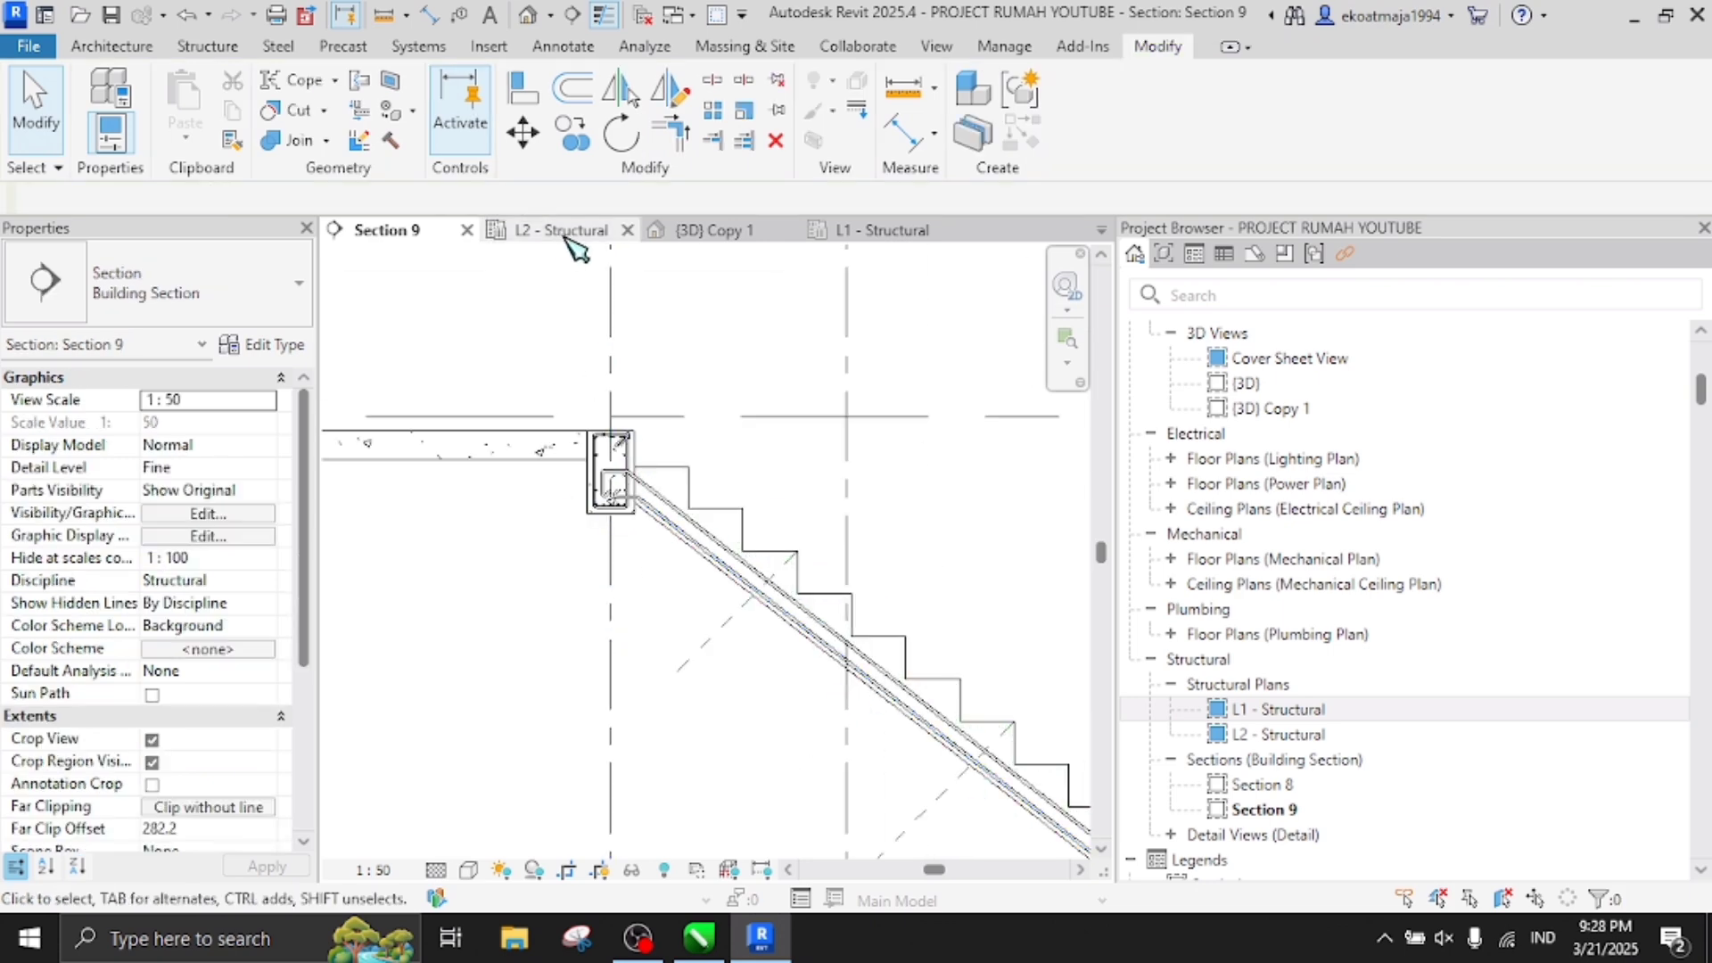
left_click(709, 230)
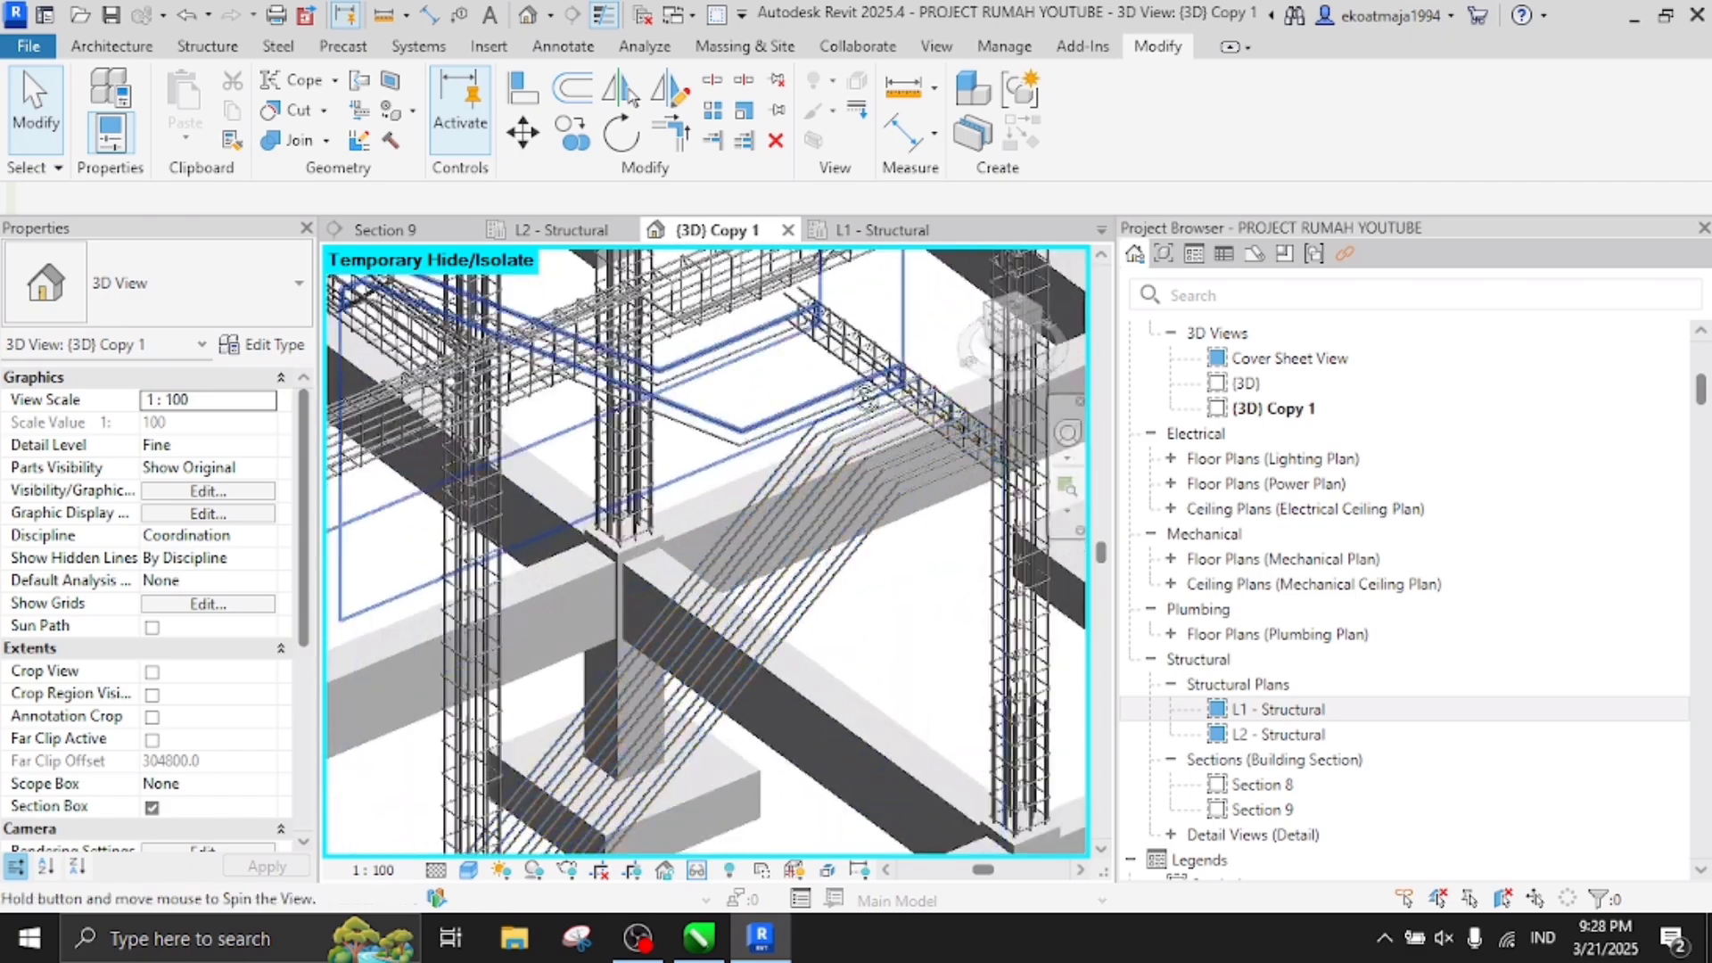
scroll(803, 423, "up", 5)
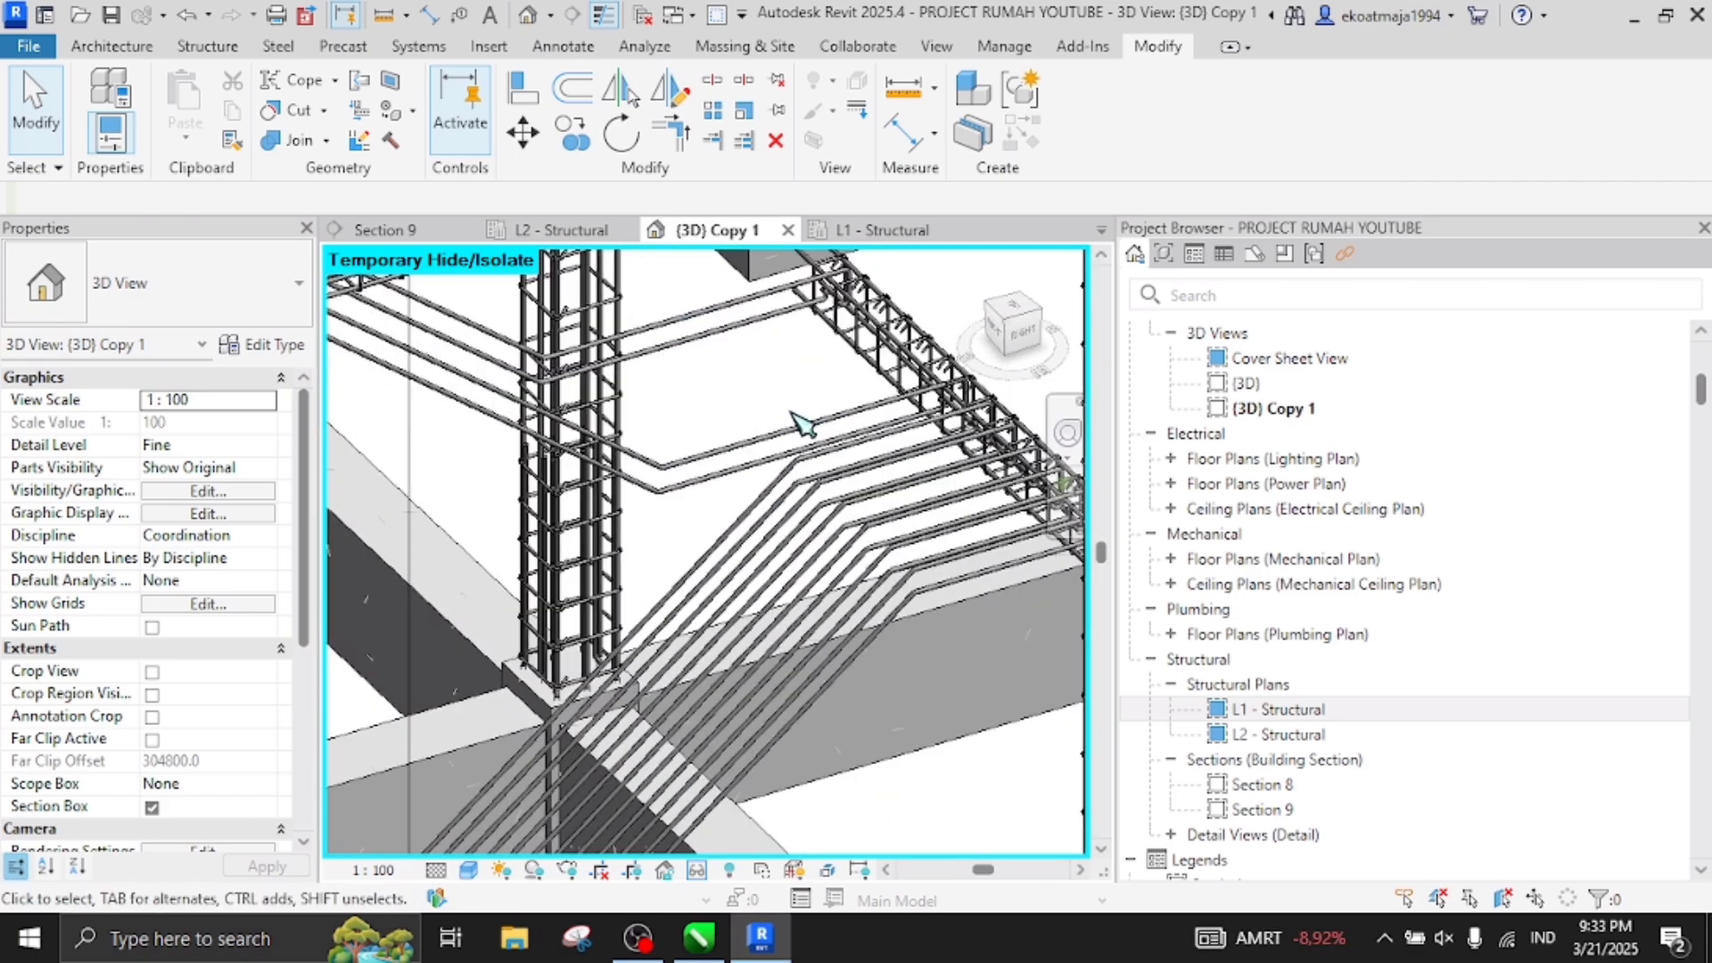
left_click(854, 413)
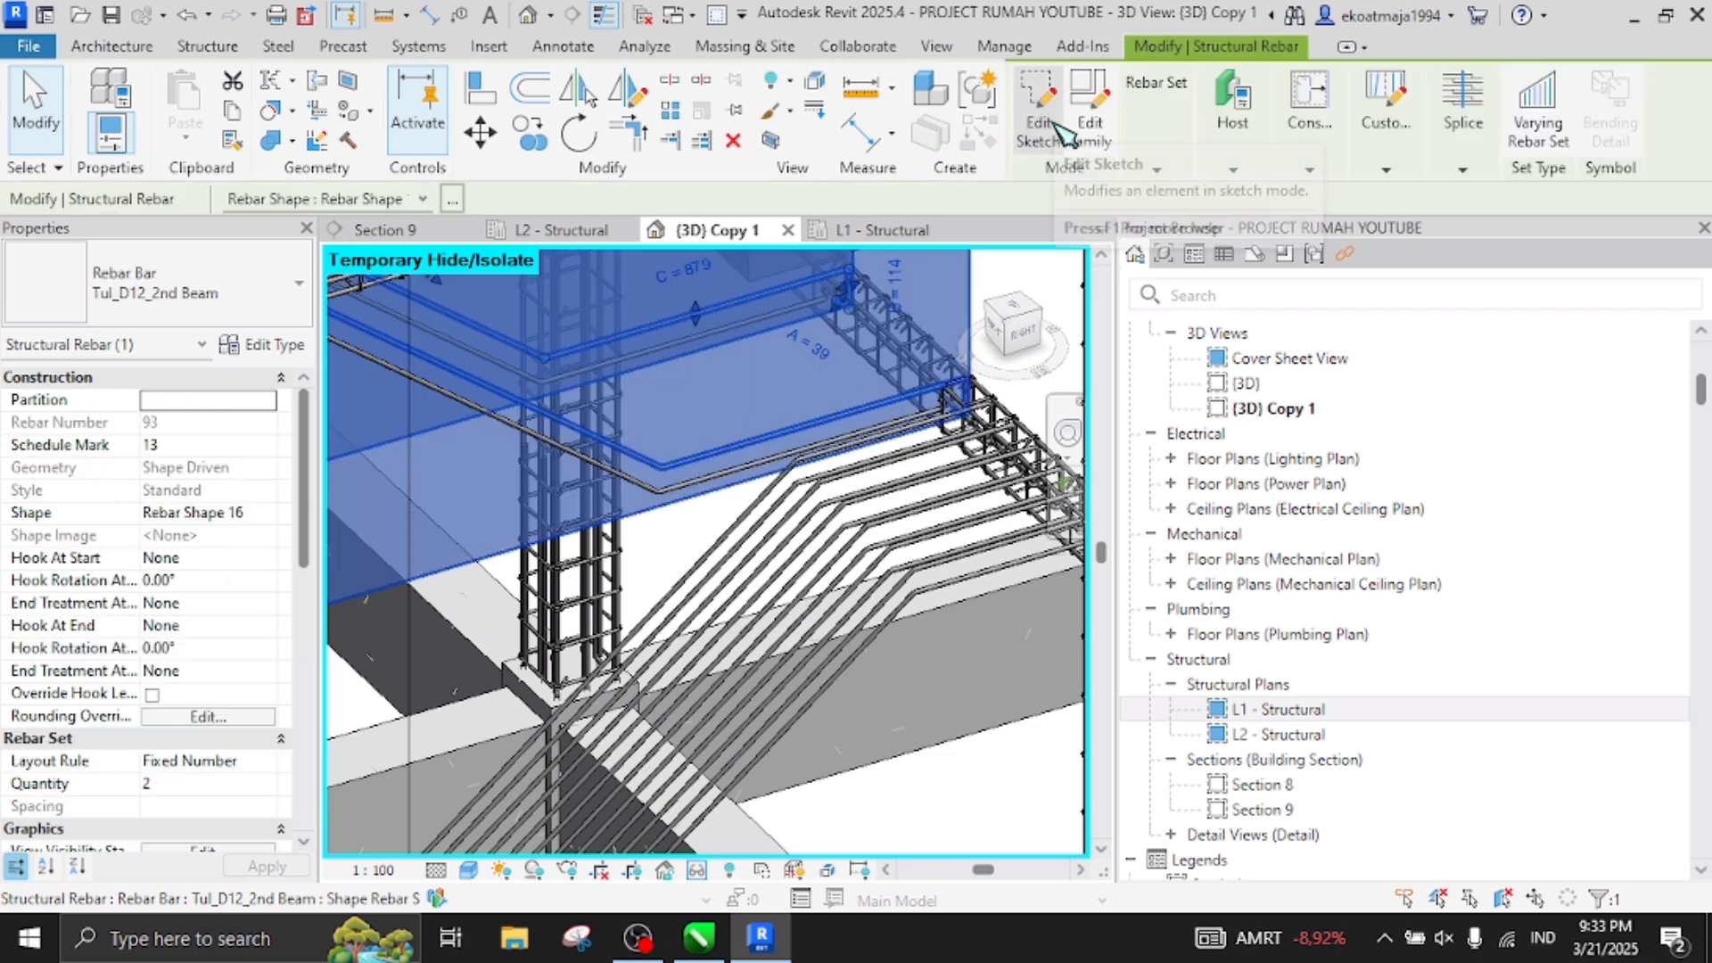
left_click(1159, 129)
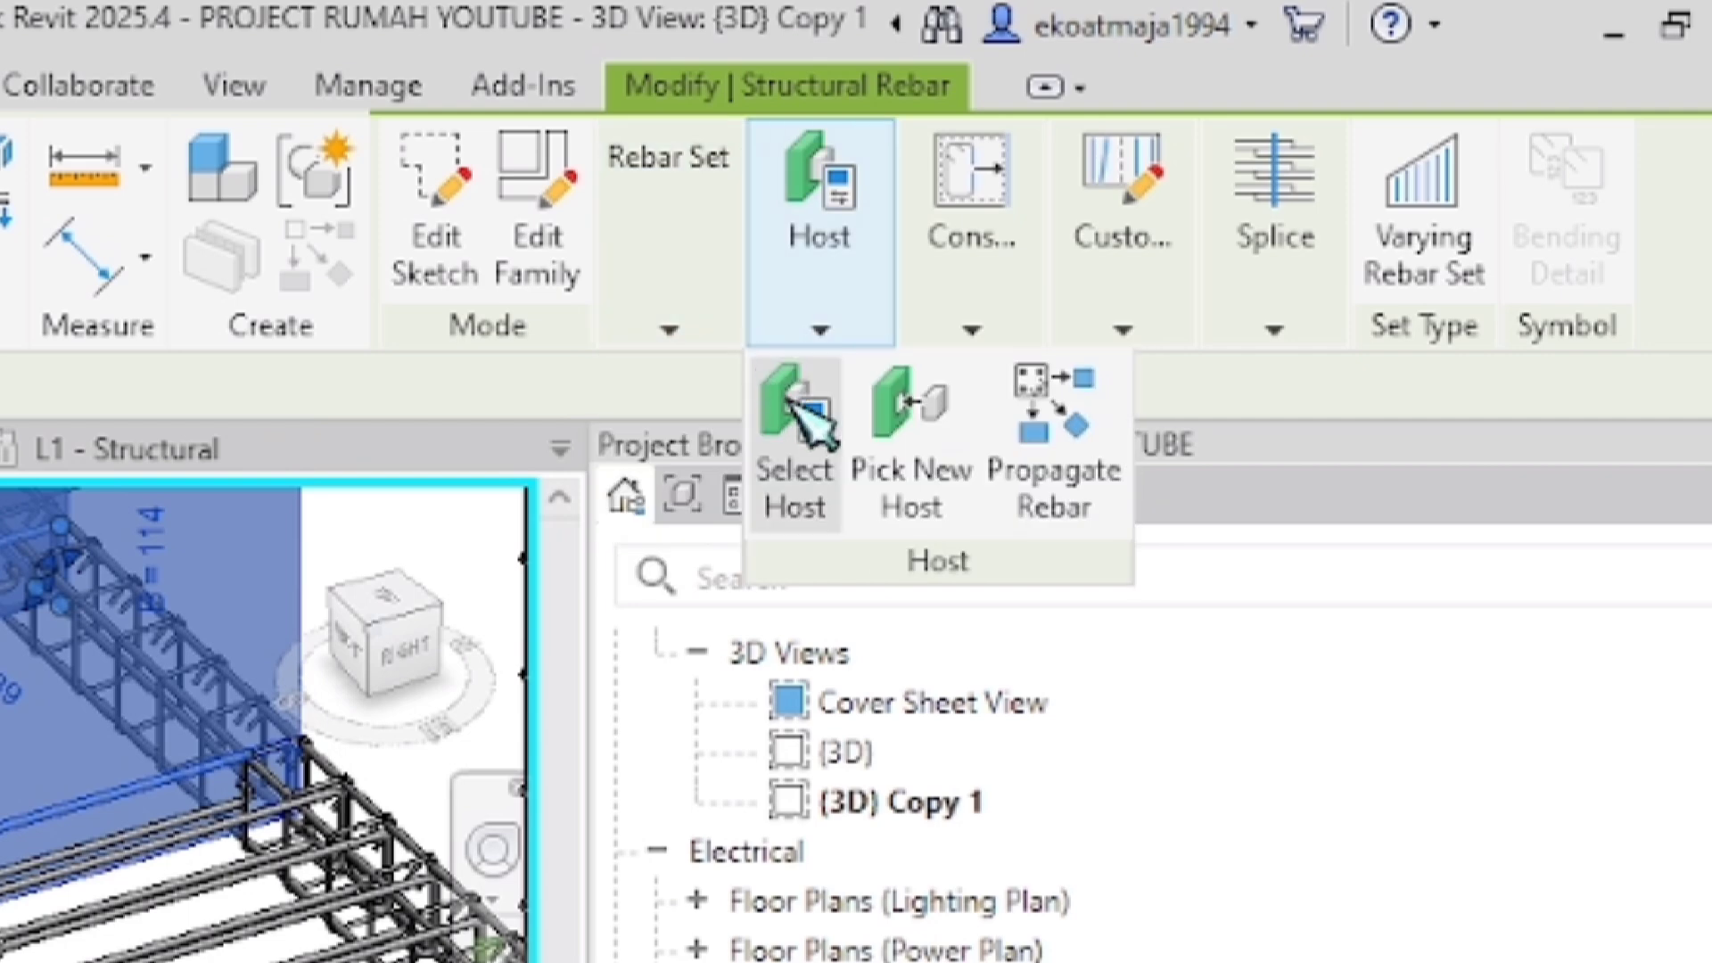
left_click(869, 391)
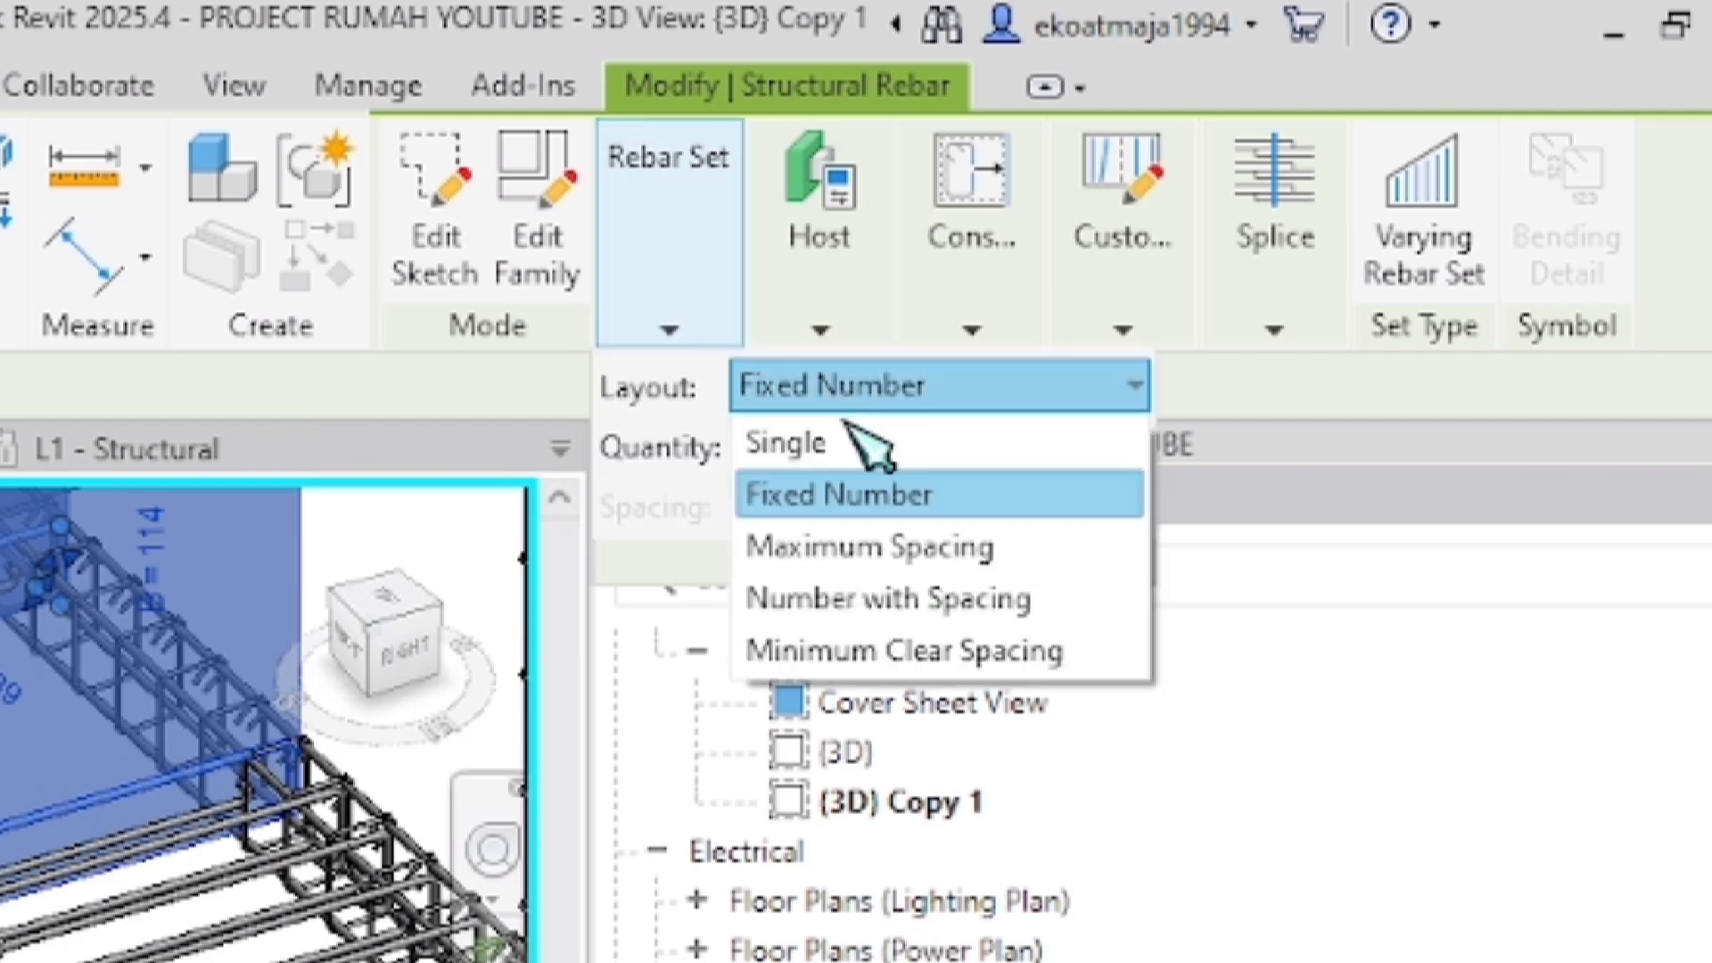
left_click(867, 546)
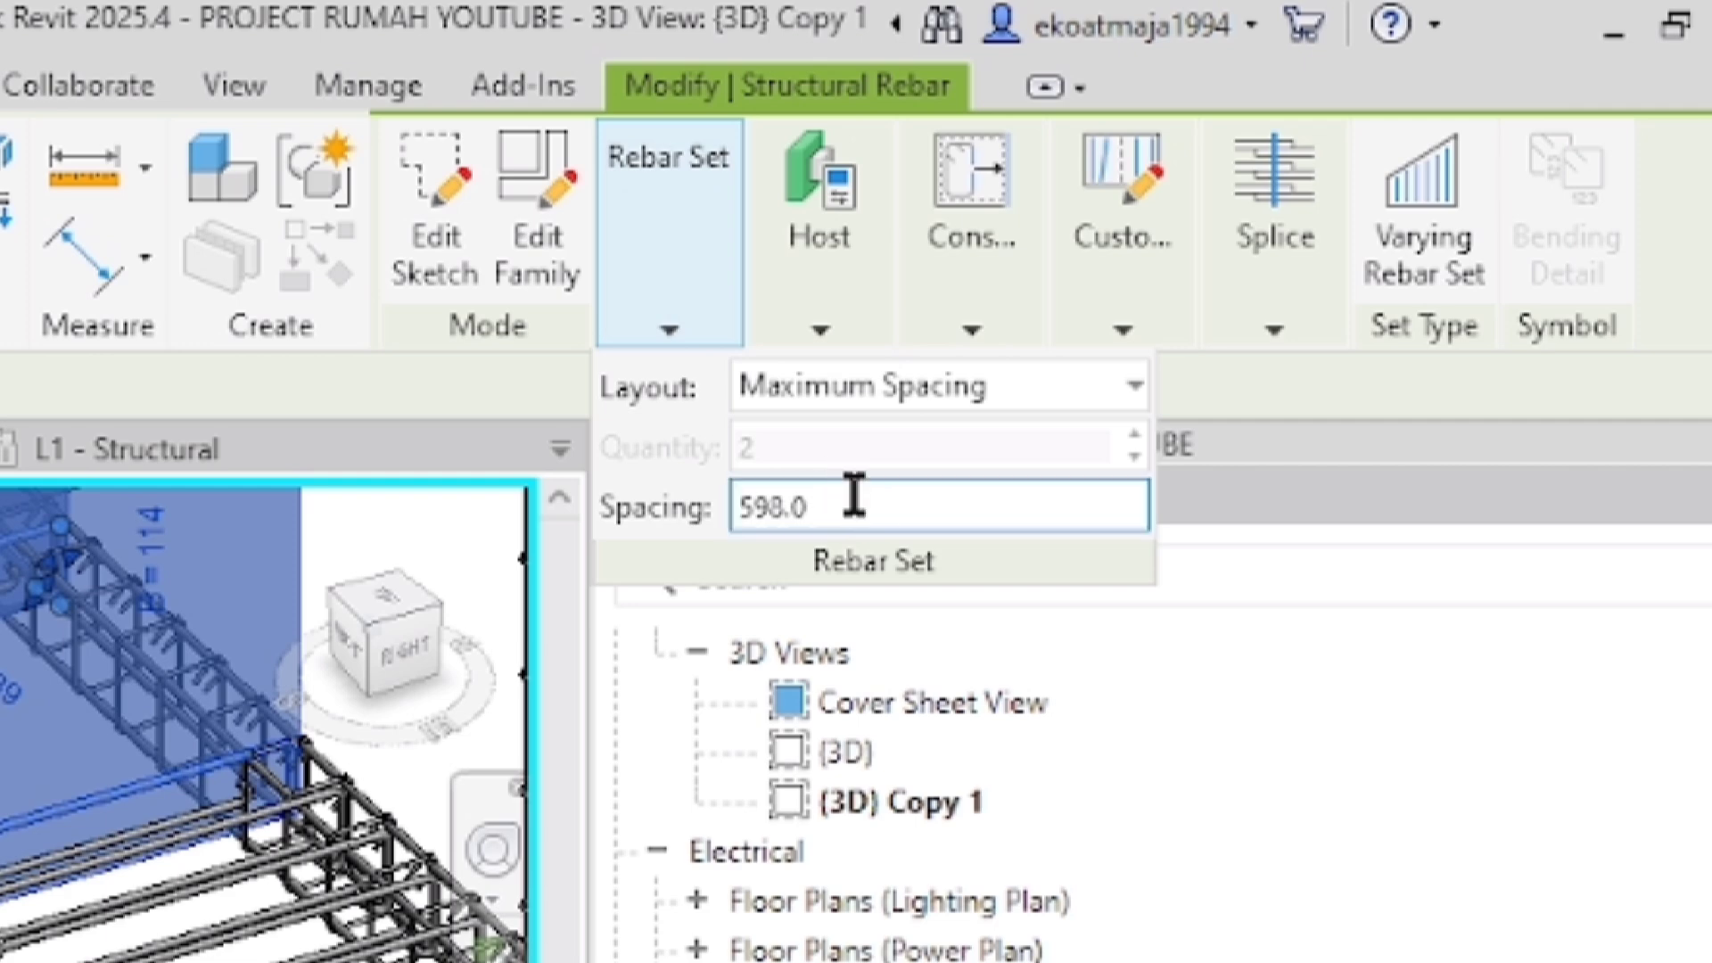
left_click_drag(802, 507, 723, 505)
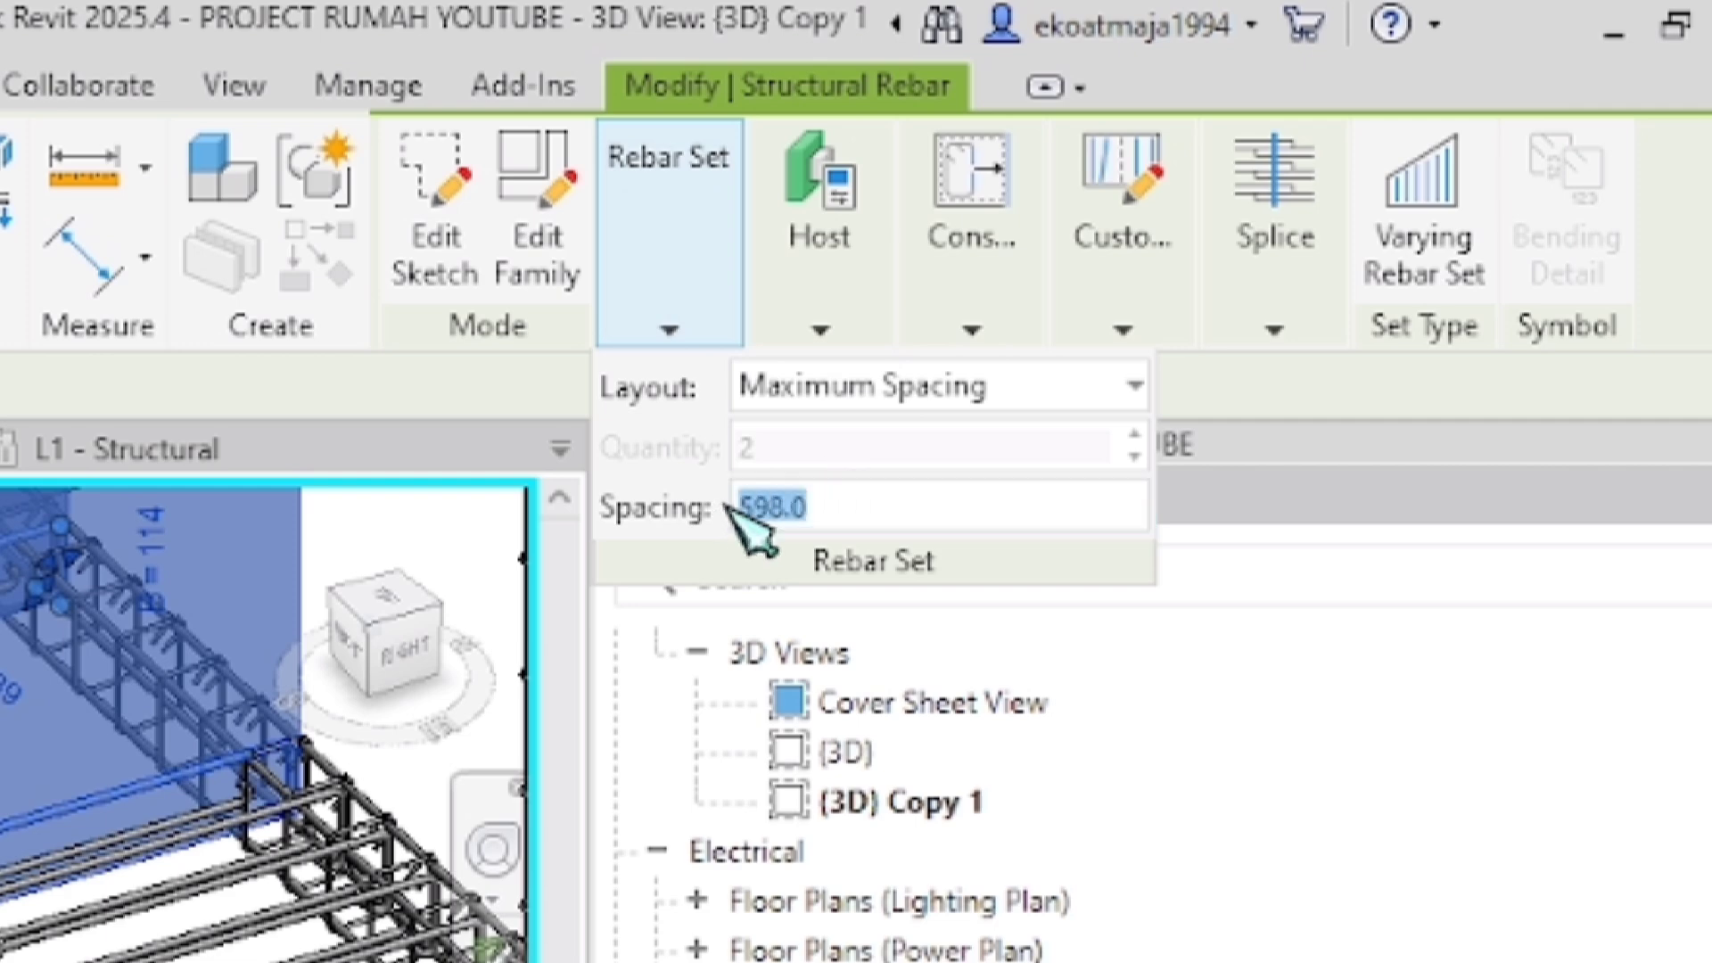
key("Return")
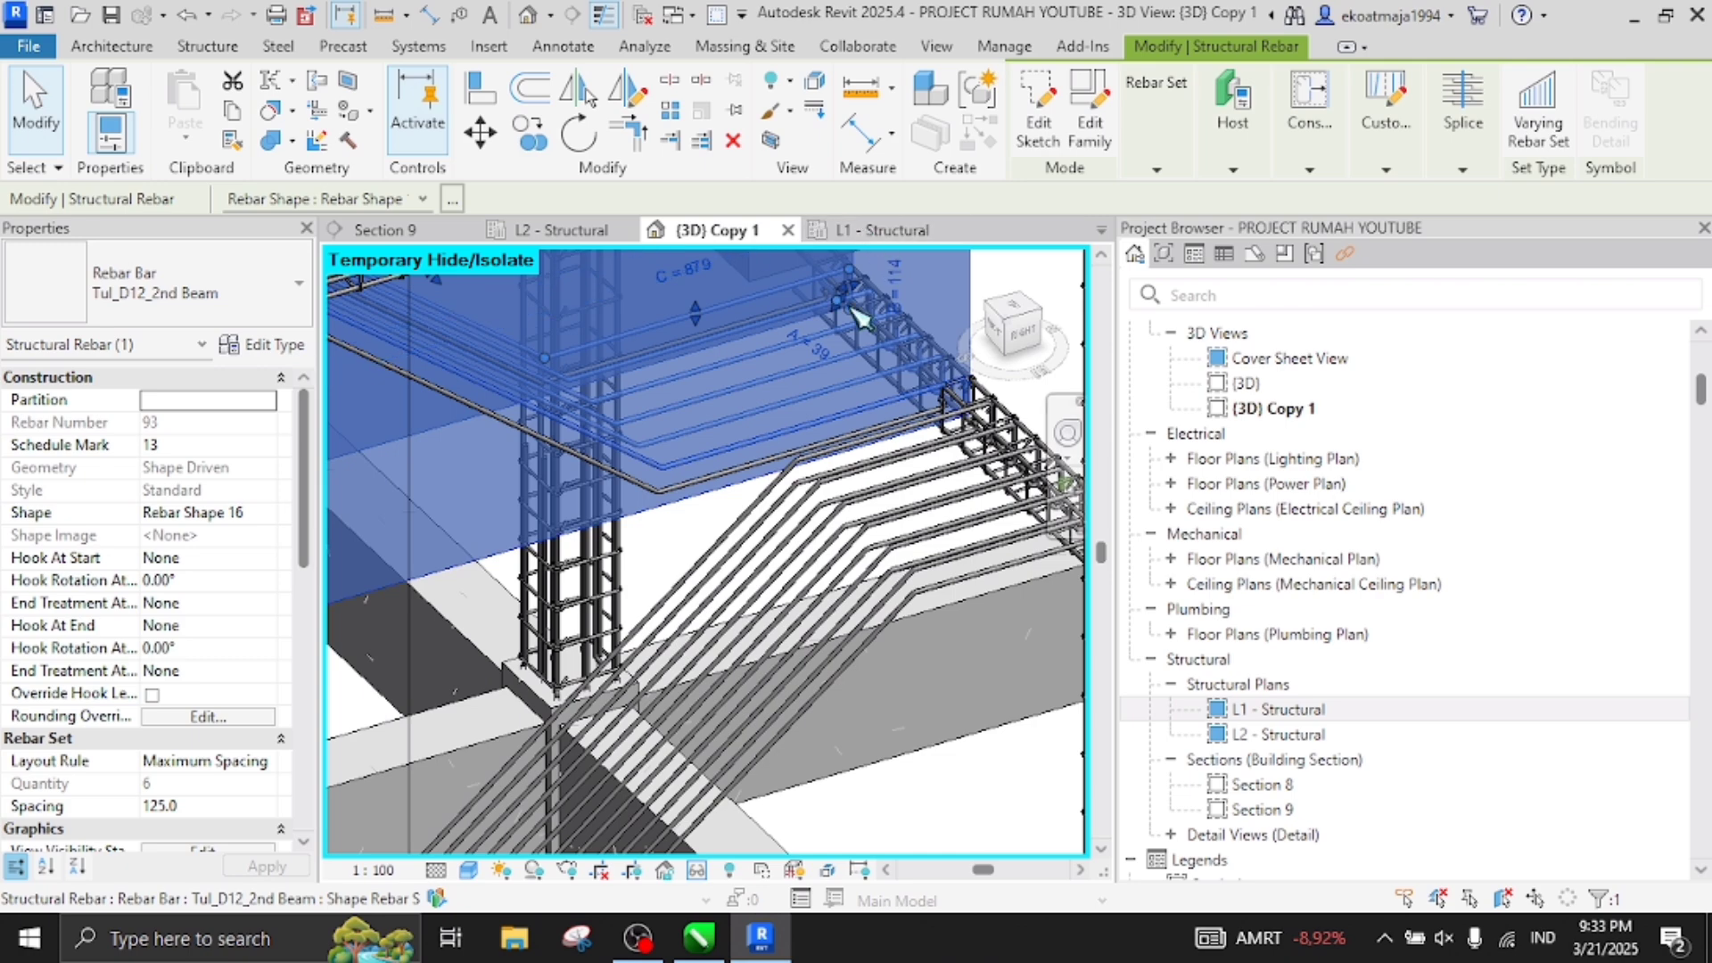
key("Escape")
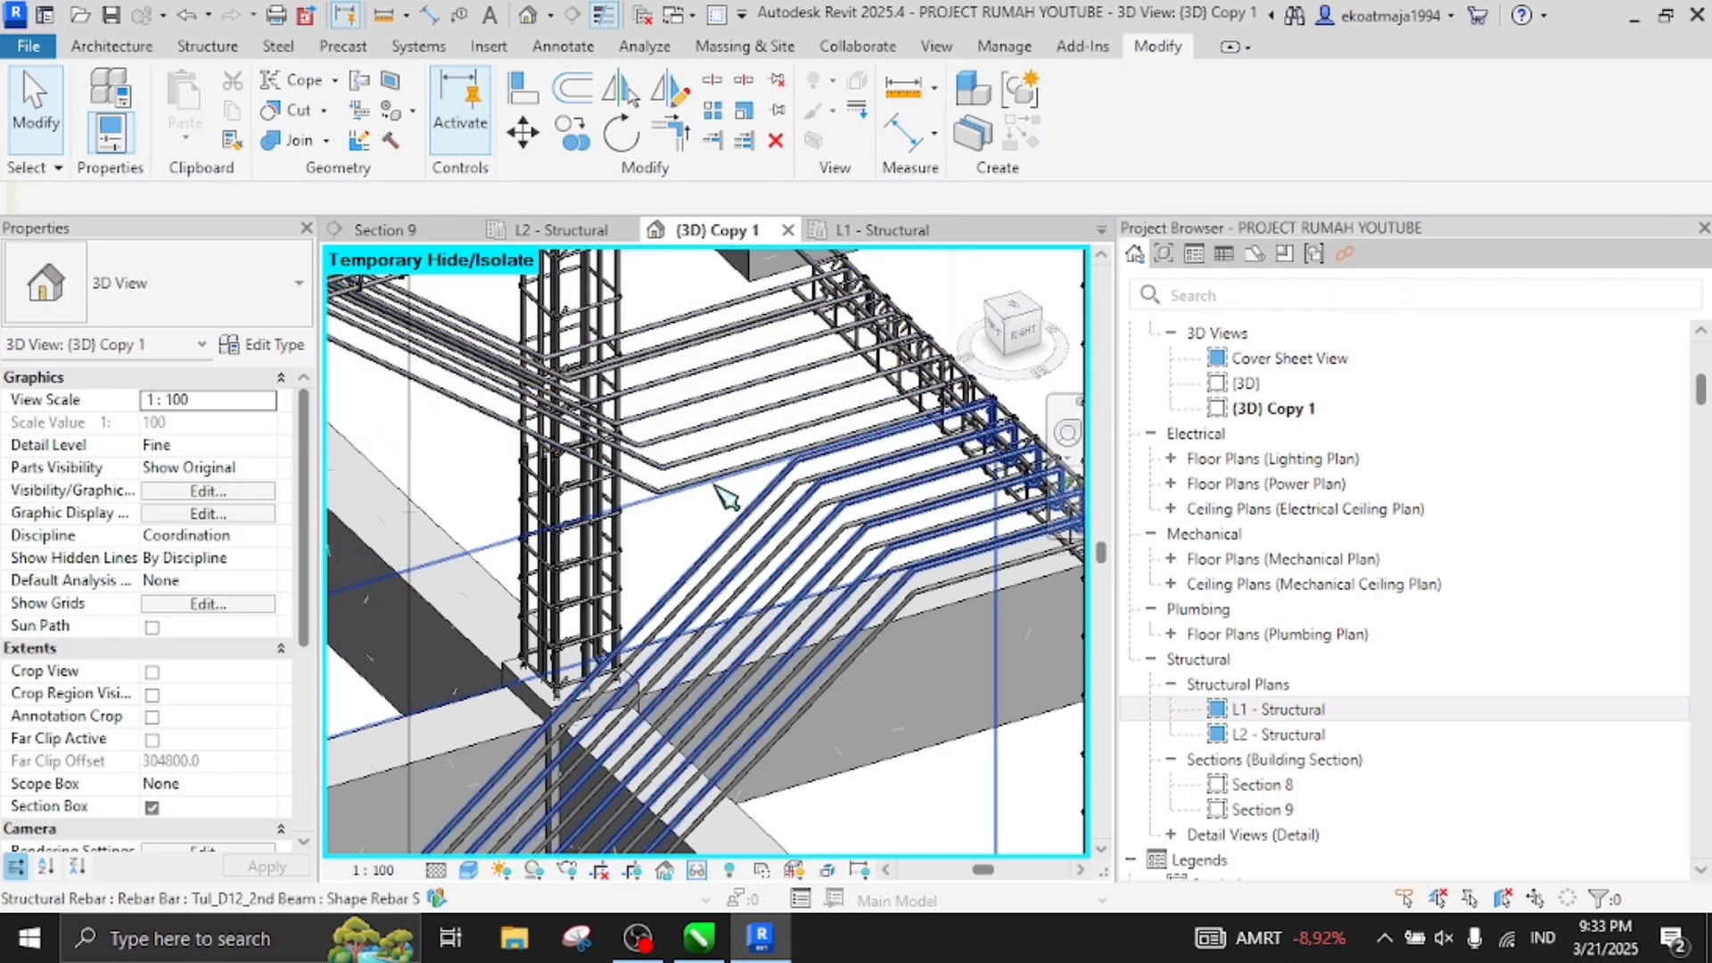
scroll(996, 402, "up", 4)
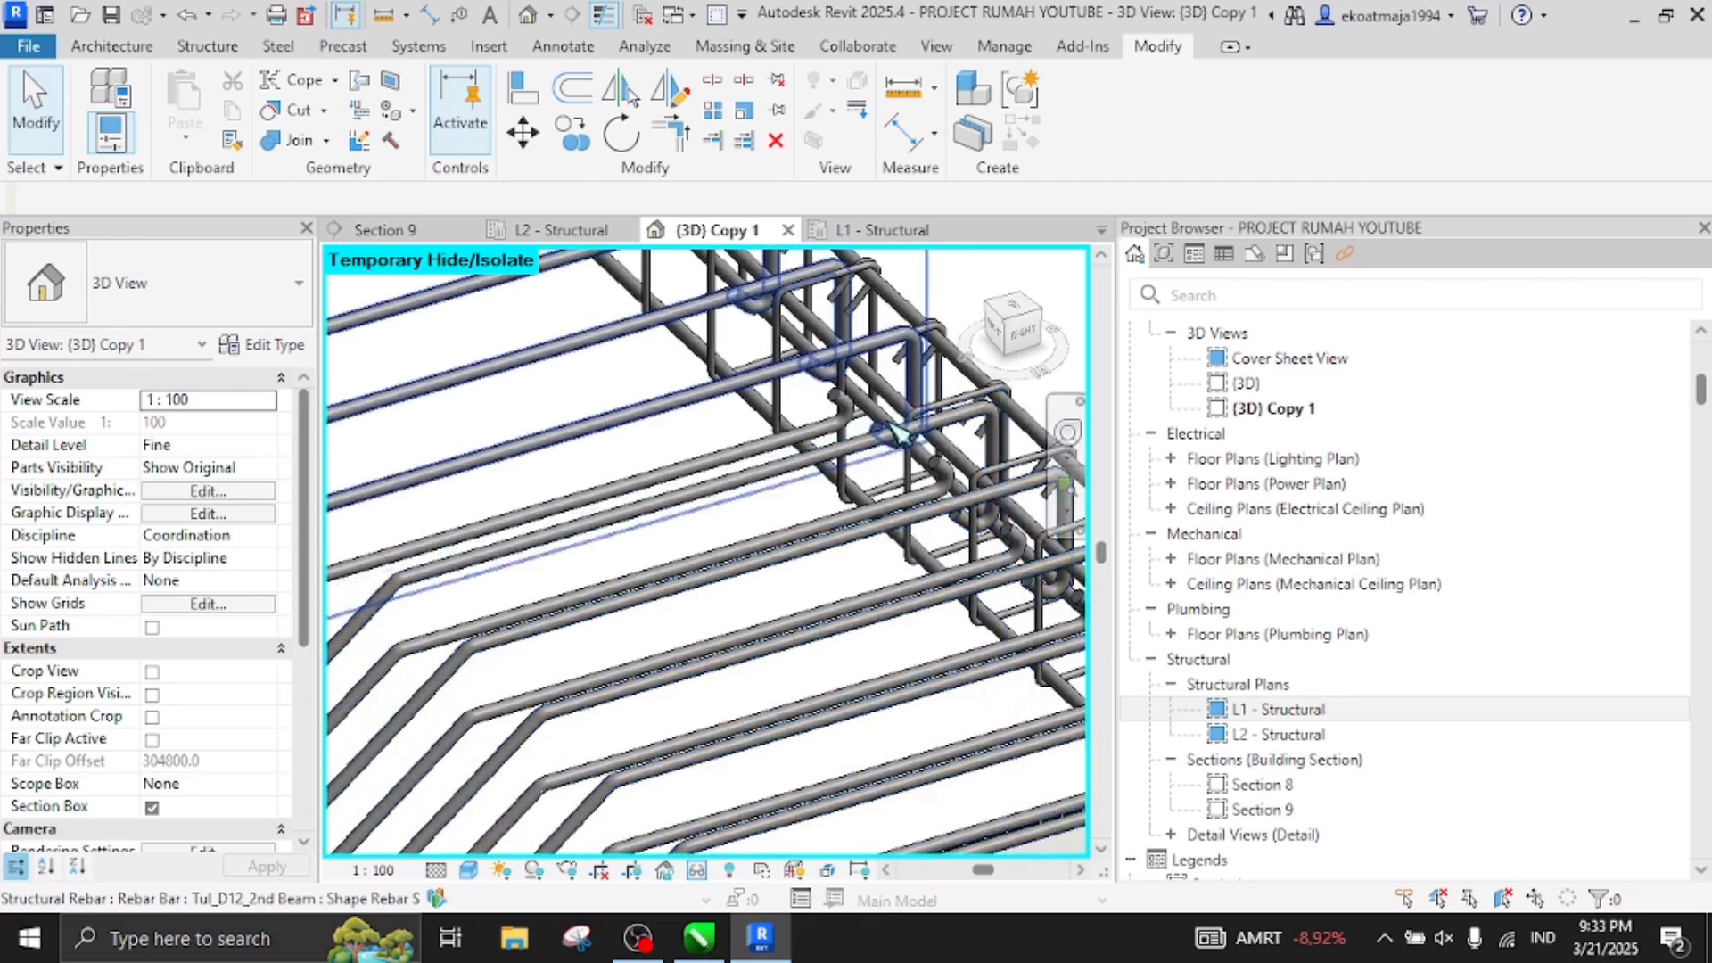
middle_click_drag(918, 420, 933, 420, "shift")
scroll(910, 420, "down", 6)
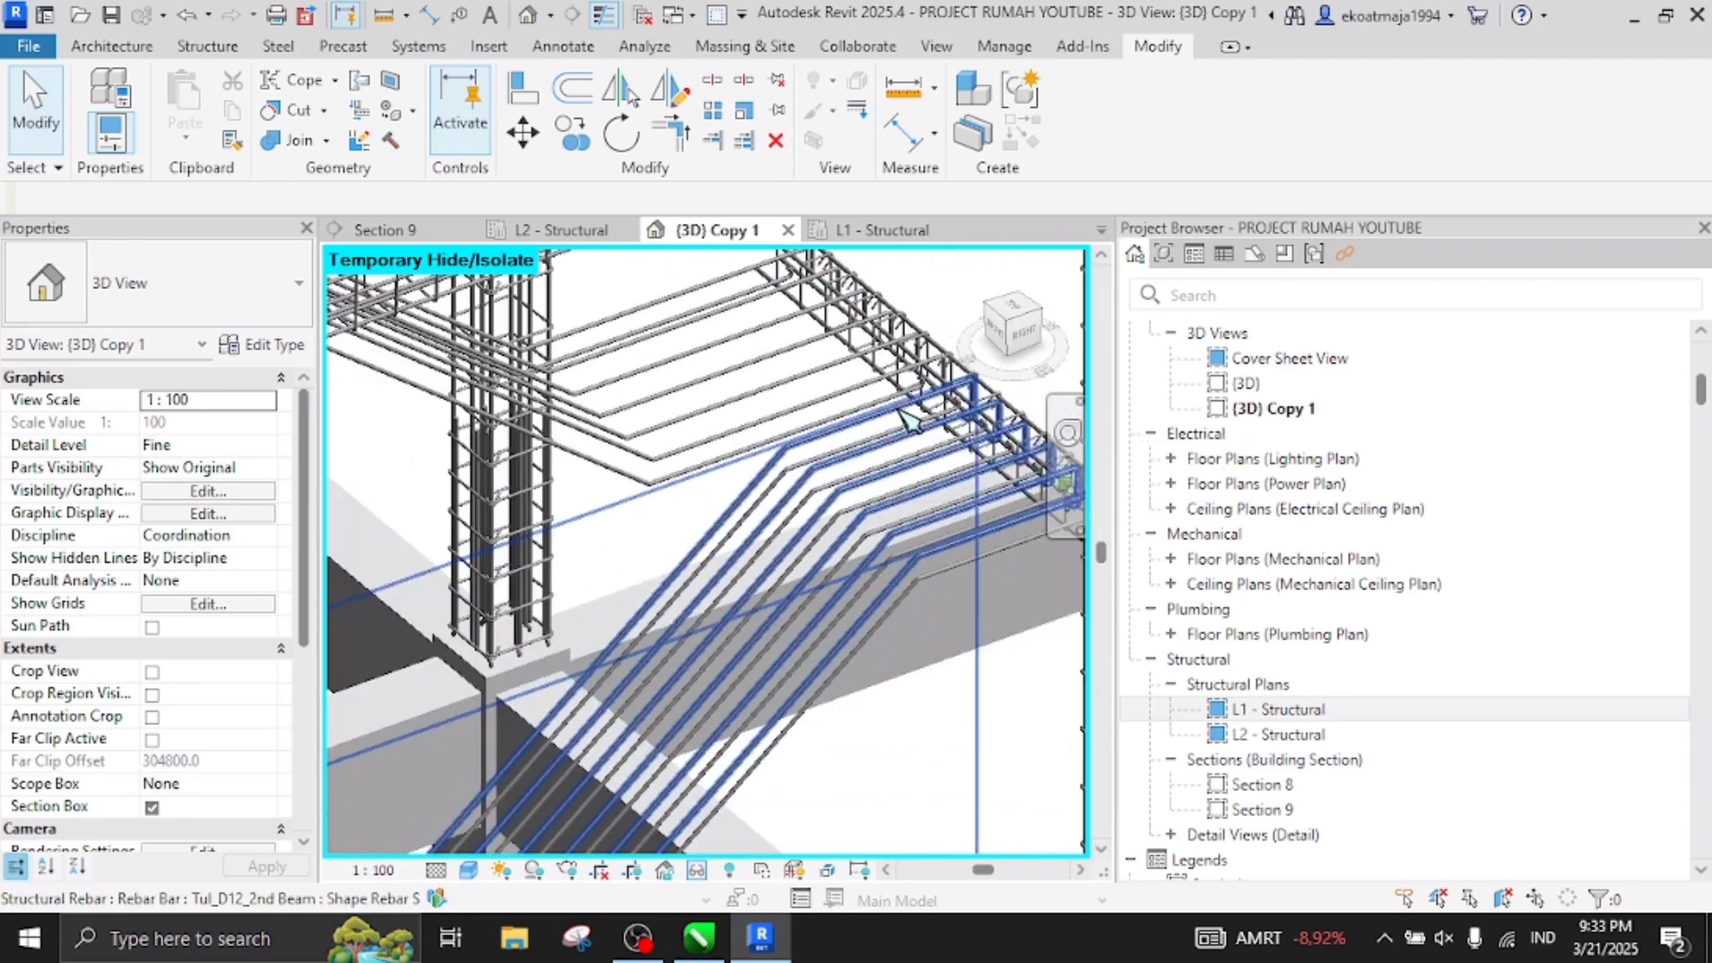
In Section 9, place a straight M_00 D12 bar in the stair along the uppermost tread and open its sketch for editing
left_click(383, 229)
scroll(698, 511, "down", 2)
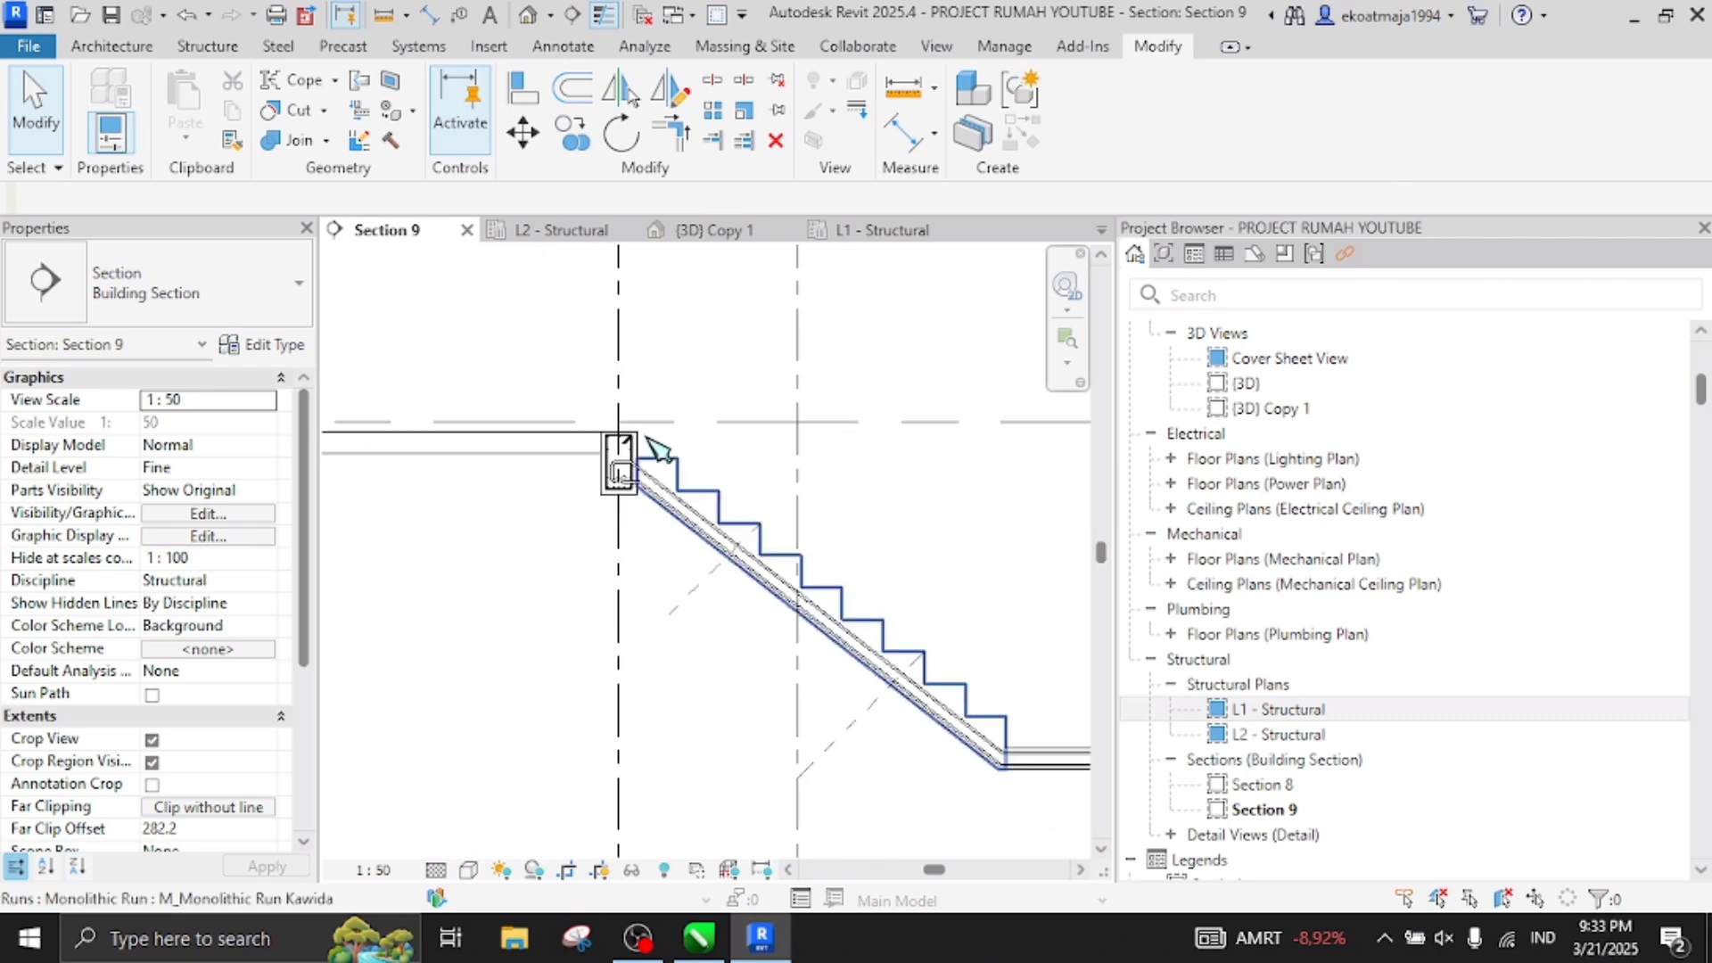
scroll(698, 510, "up", 5)
left_click(712, 439)
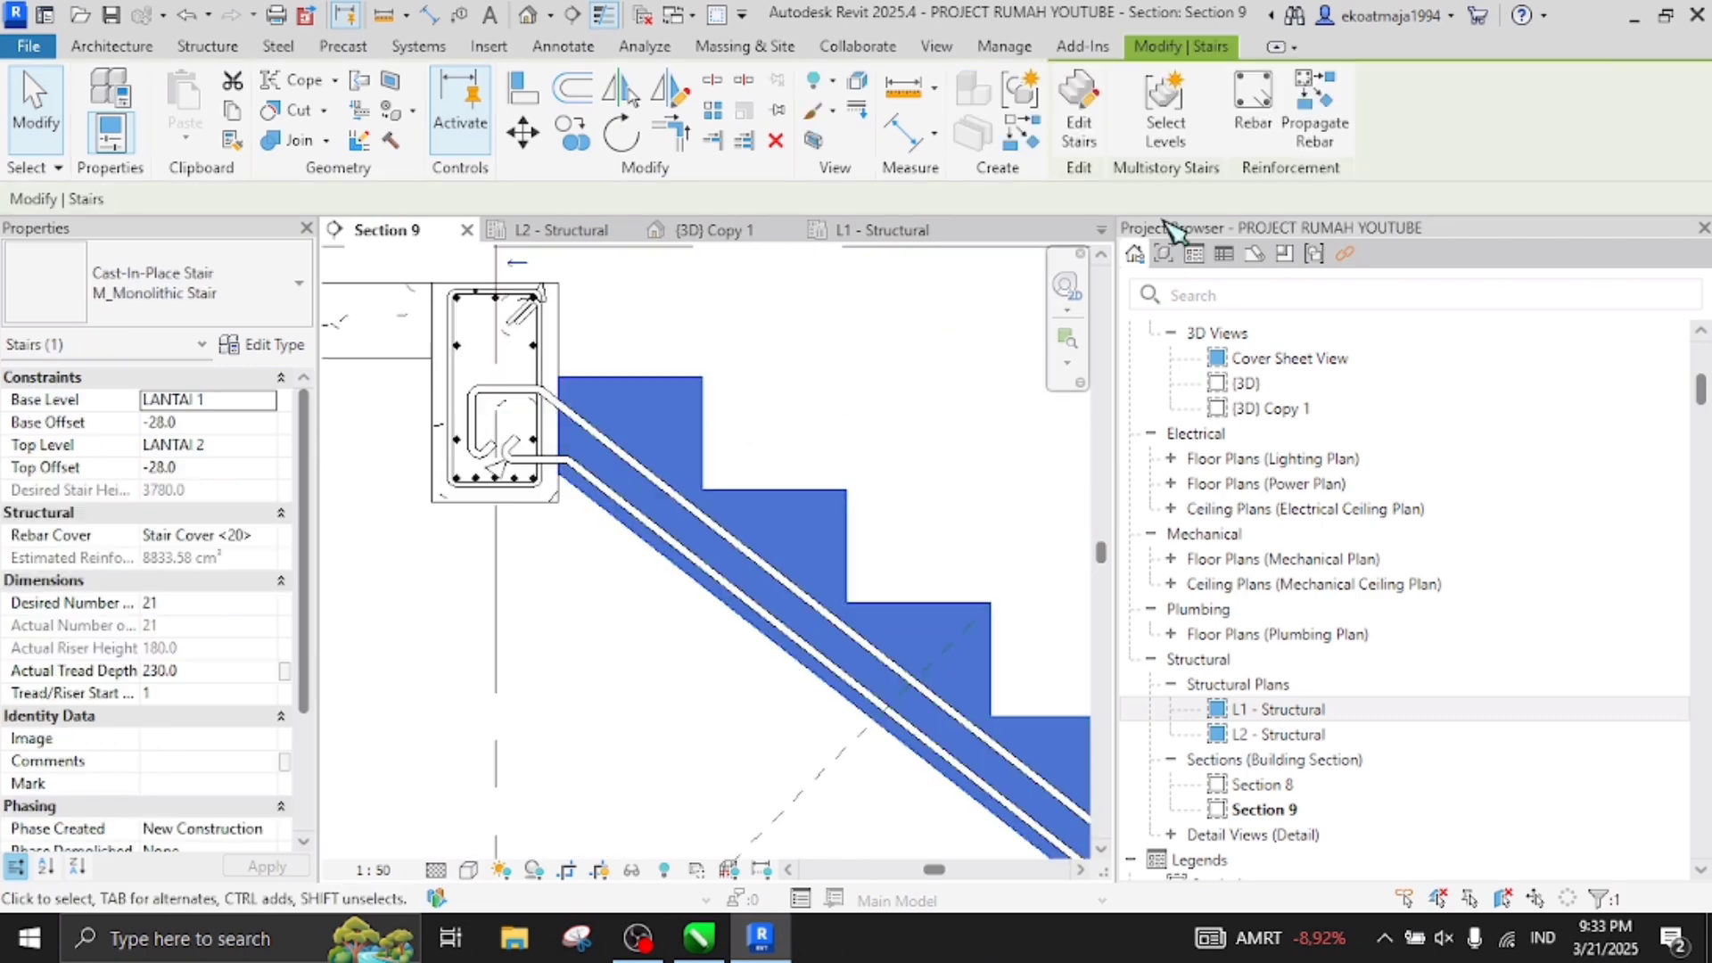
left_click(1255, 114)
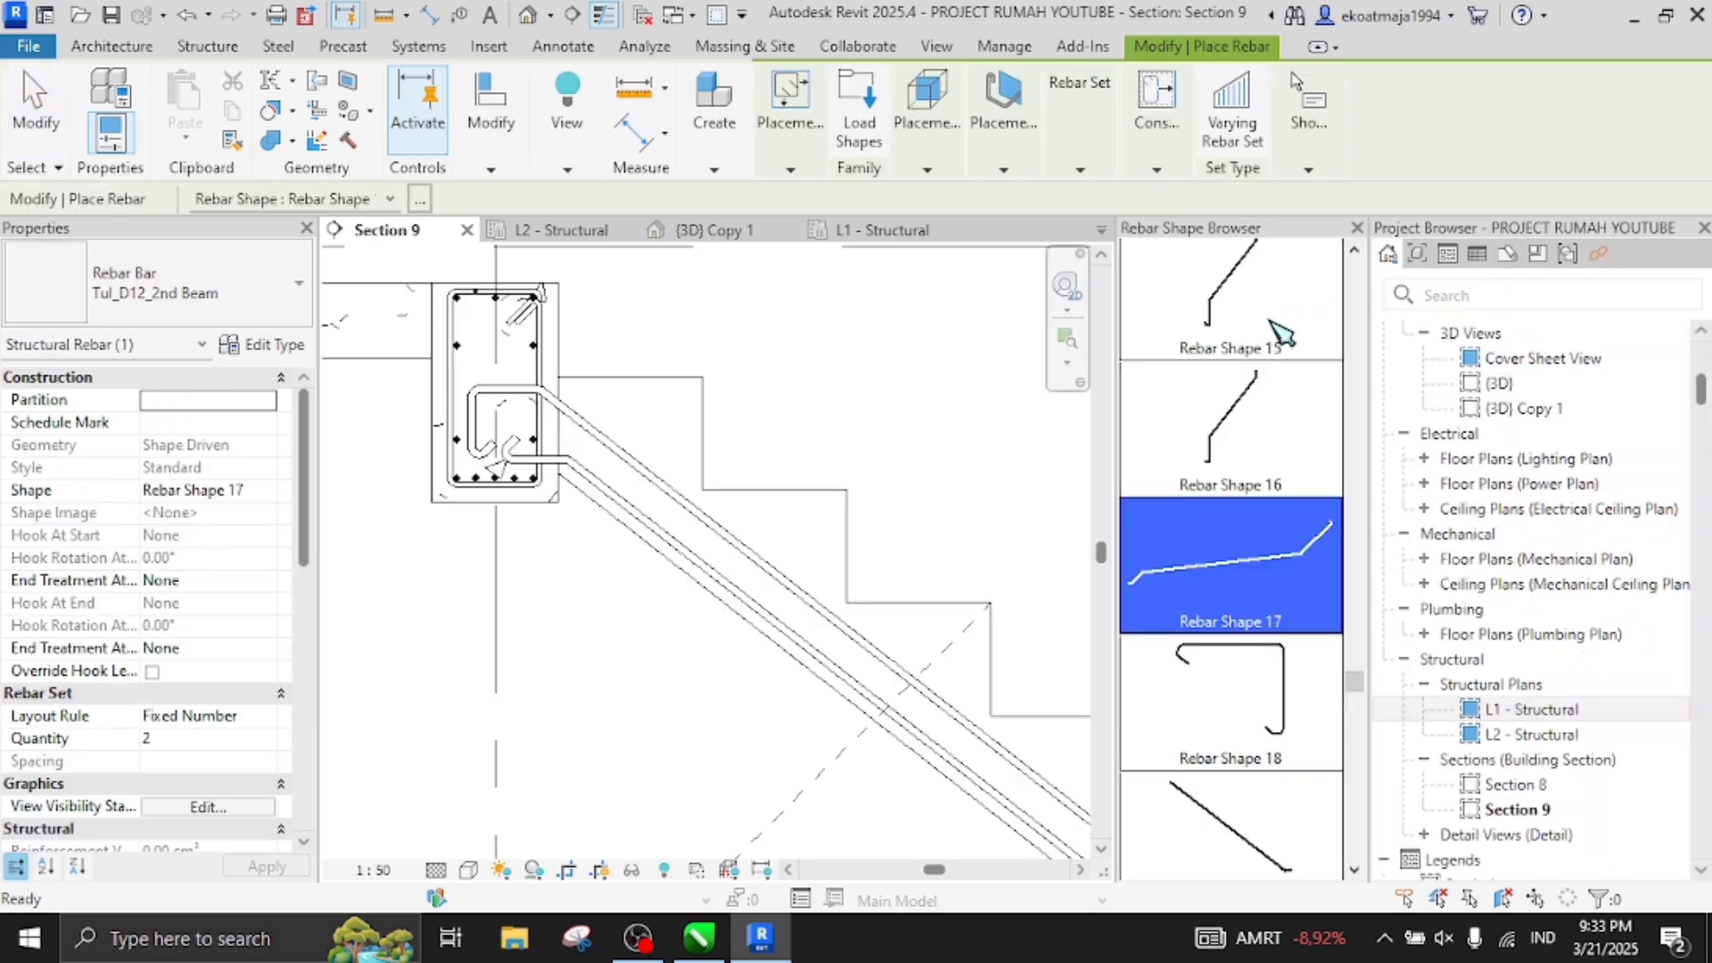
left_click_drag(1355, 665, 1354, 260)
left_click(1300, 290)
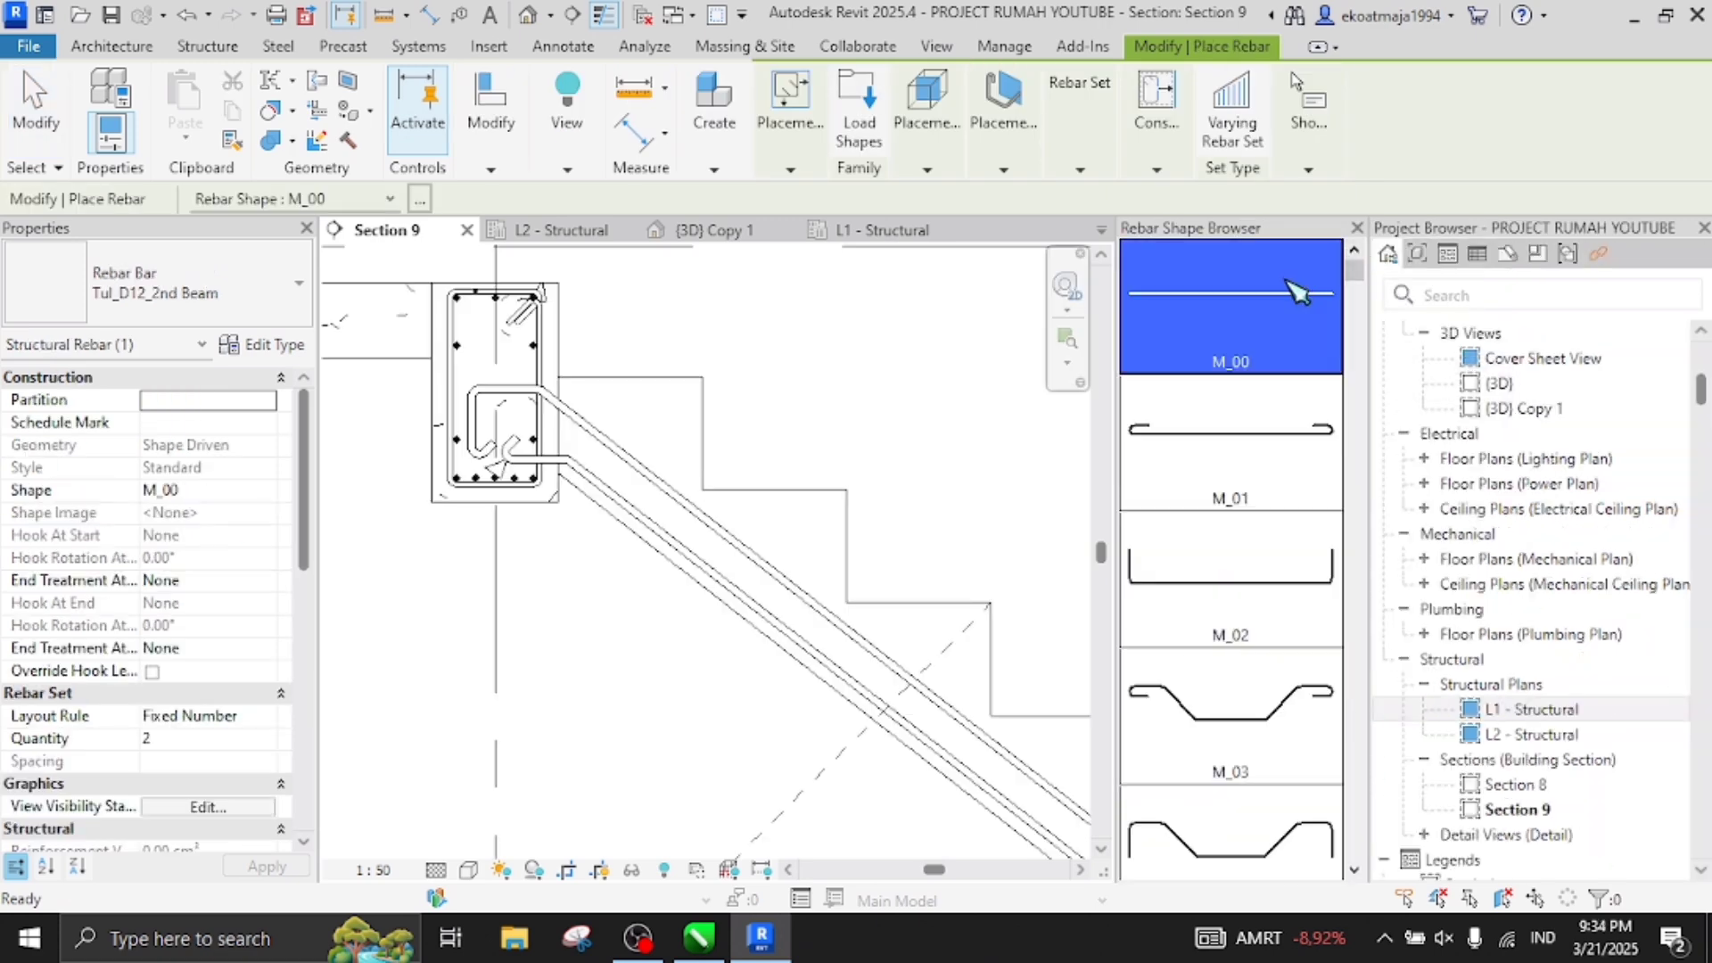
scroll(592, 413, "up", 2)
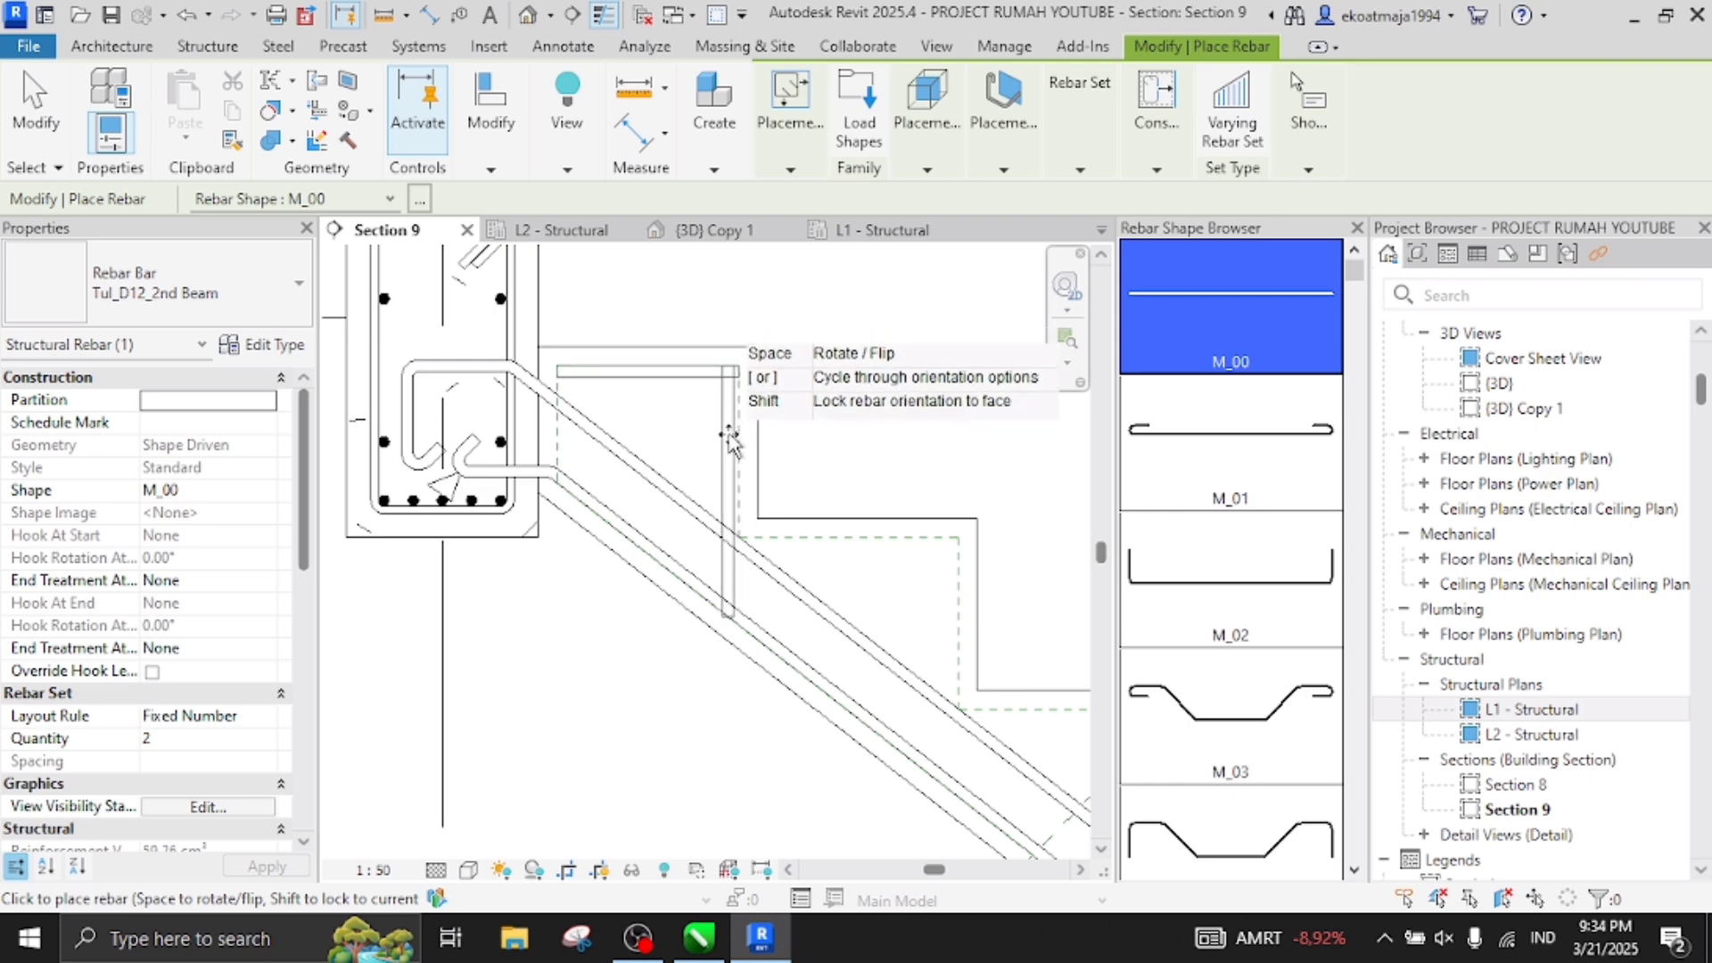
key("Escape")
double_click(719, 373)
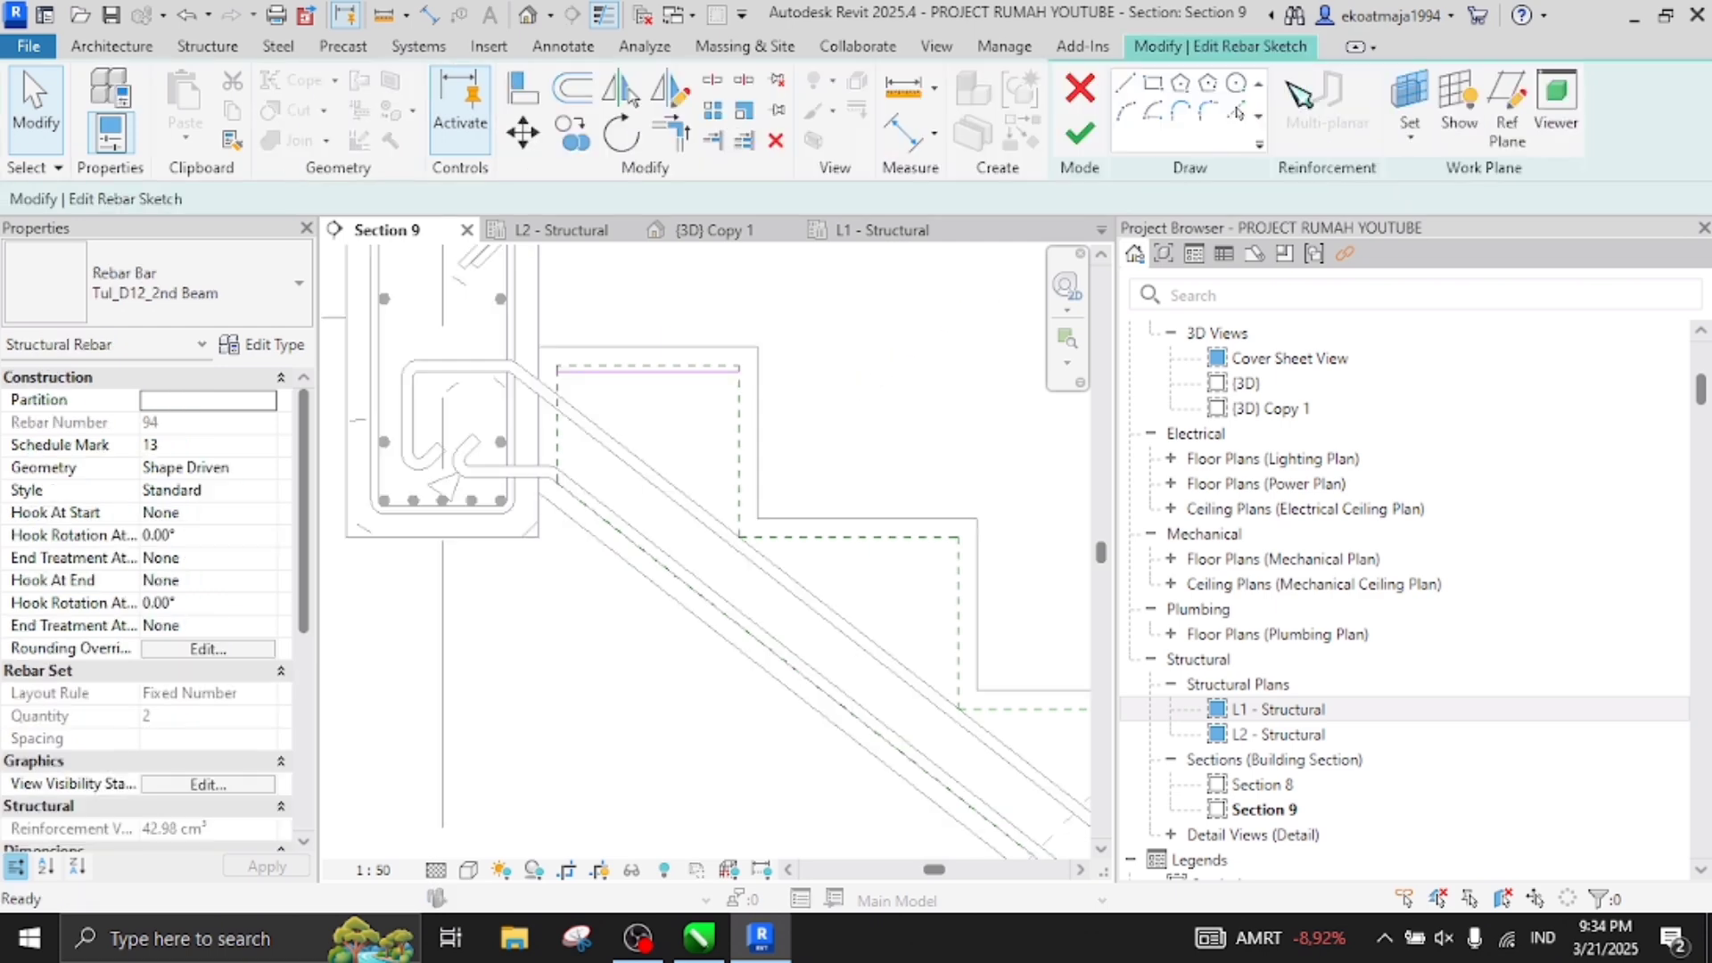
left_click(1126, 82)
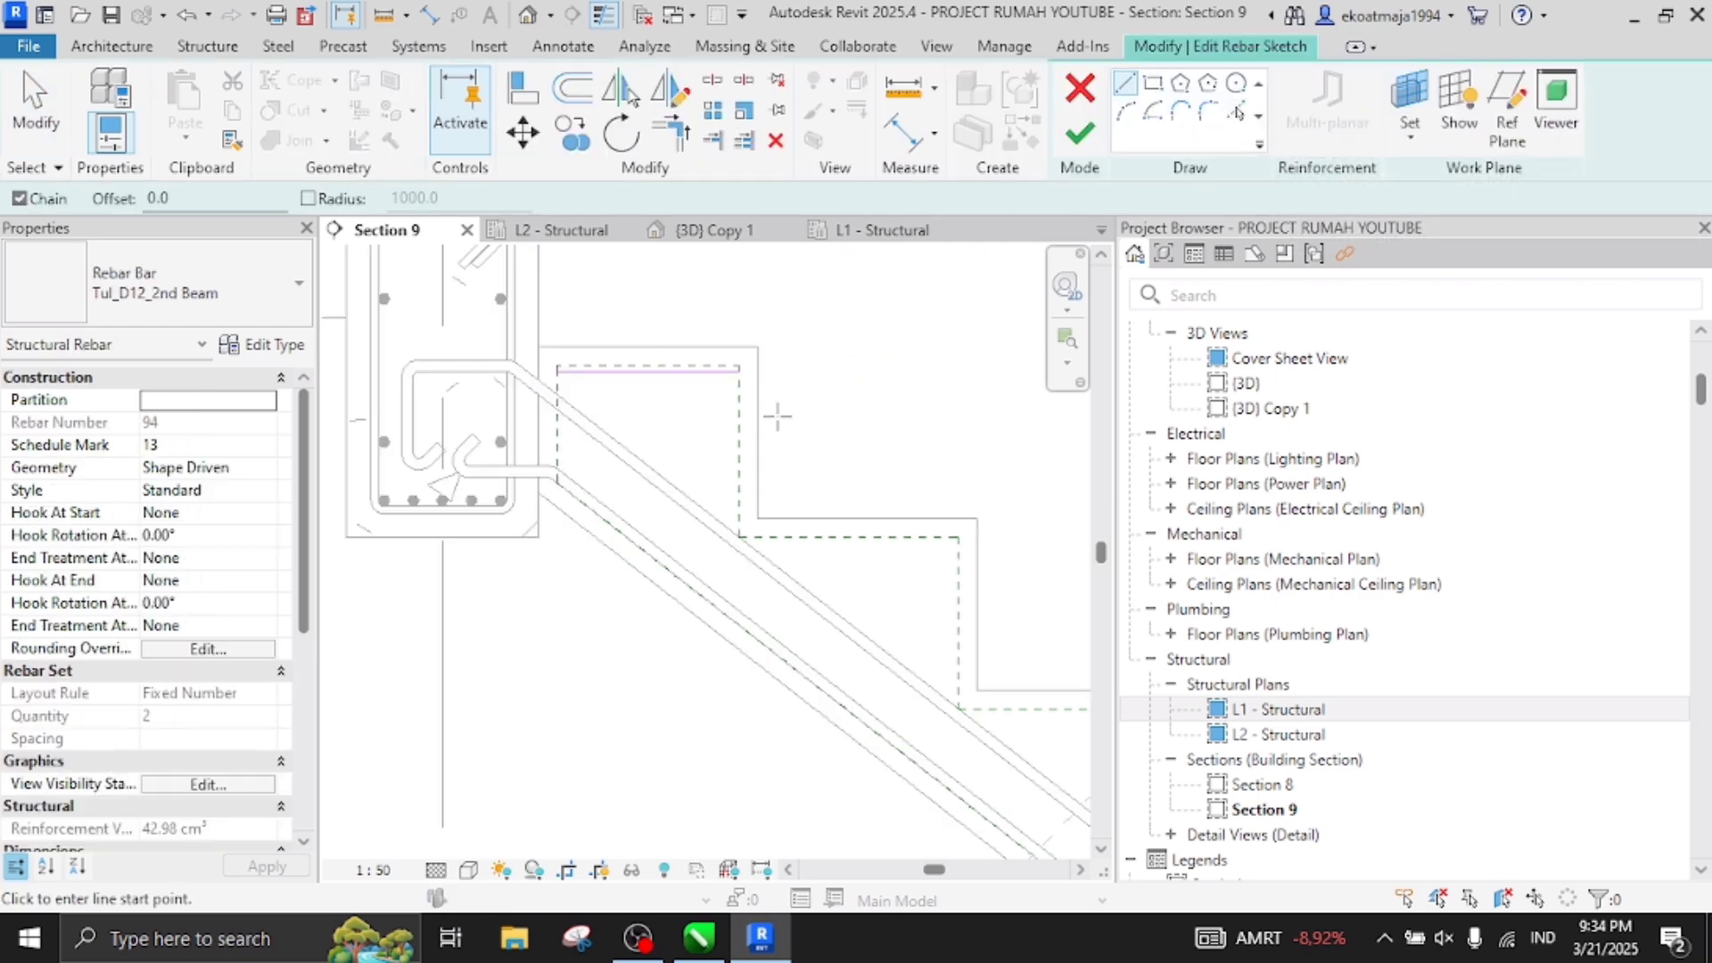
scroll(740, 370, "up", 2)
scroll(727, 359, "up", 2)
left_click(731, 361)
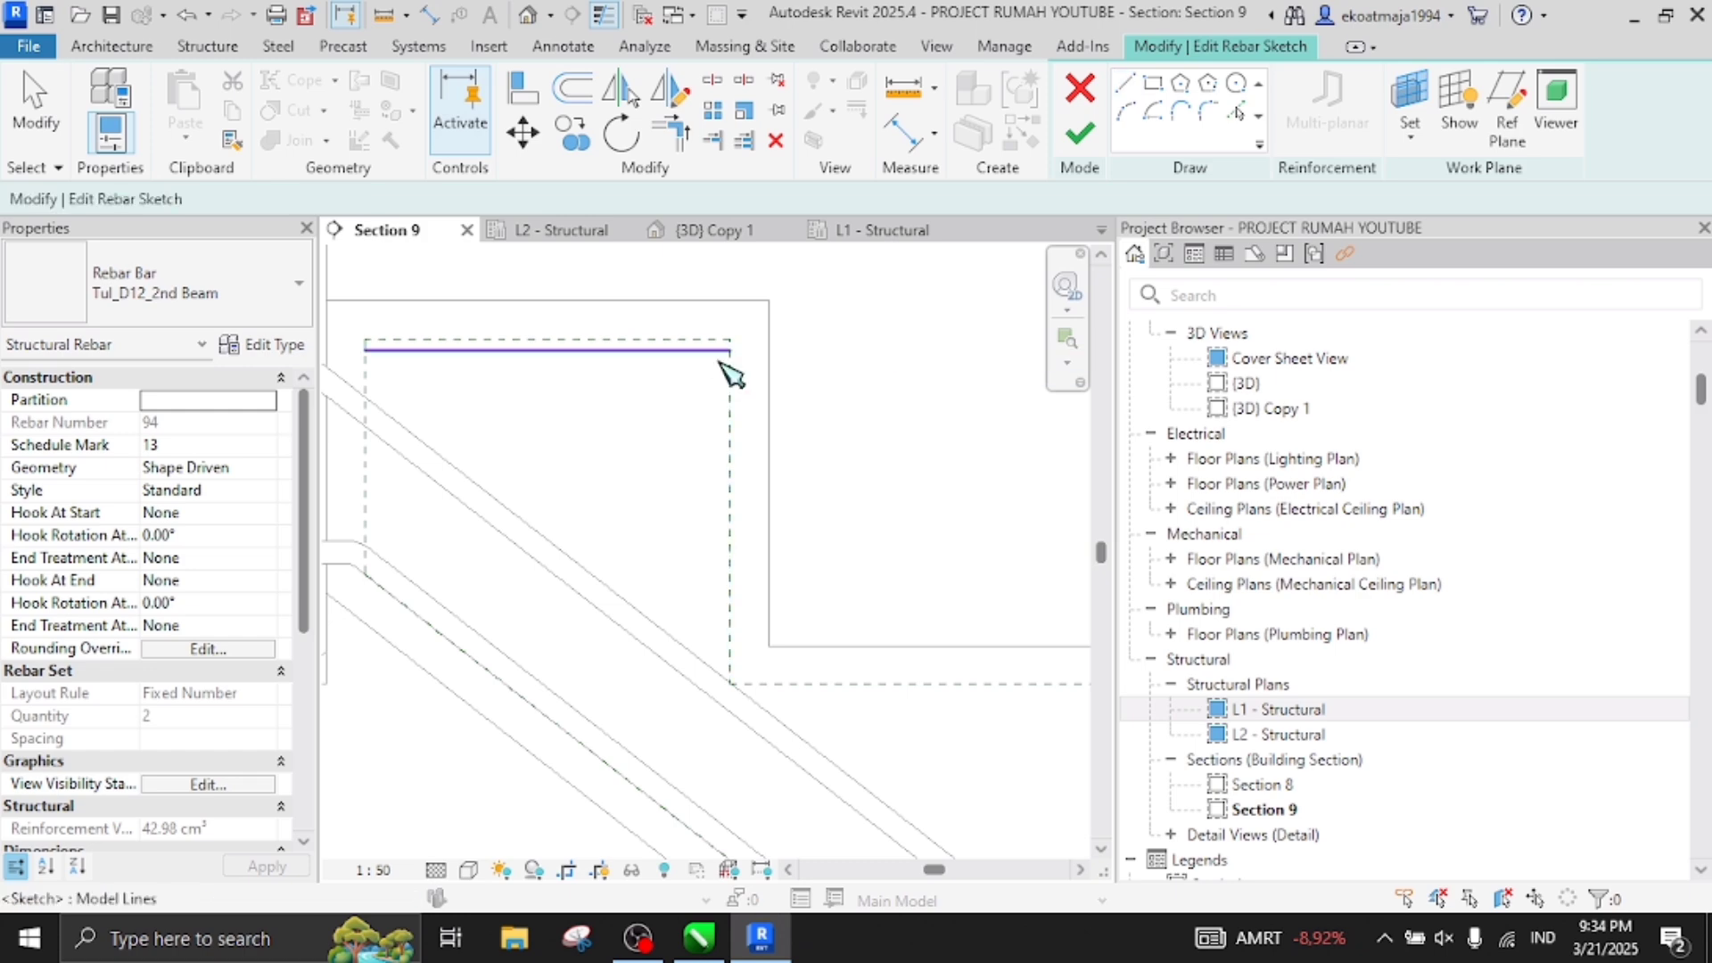
key("Escape")
key("Escape")
Mirror a copy of the horizontal tread line about a diagonal axis through its outer end, forming a vertical line behind the riser
left_click(675, 93)
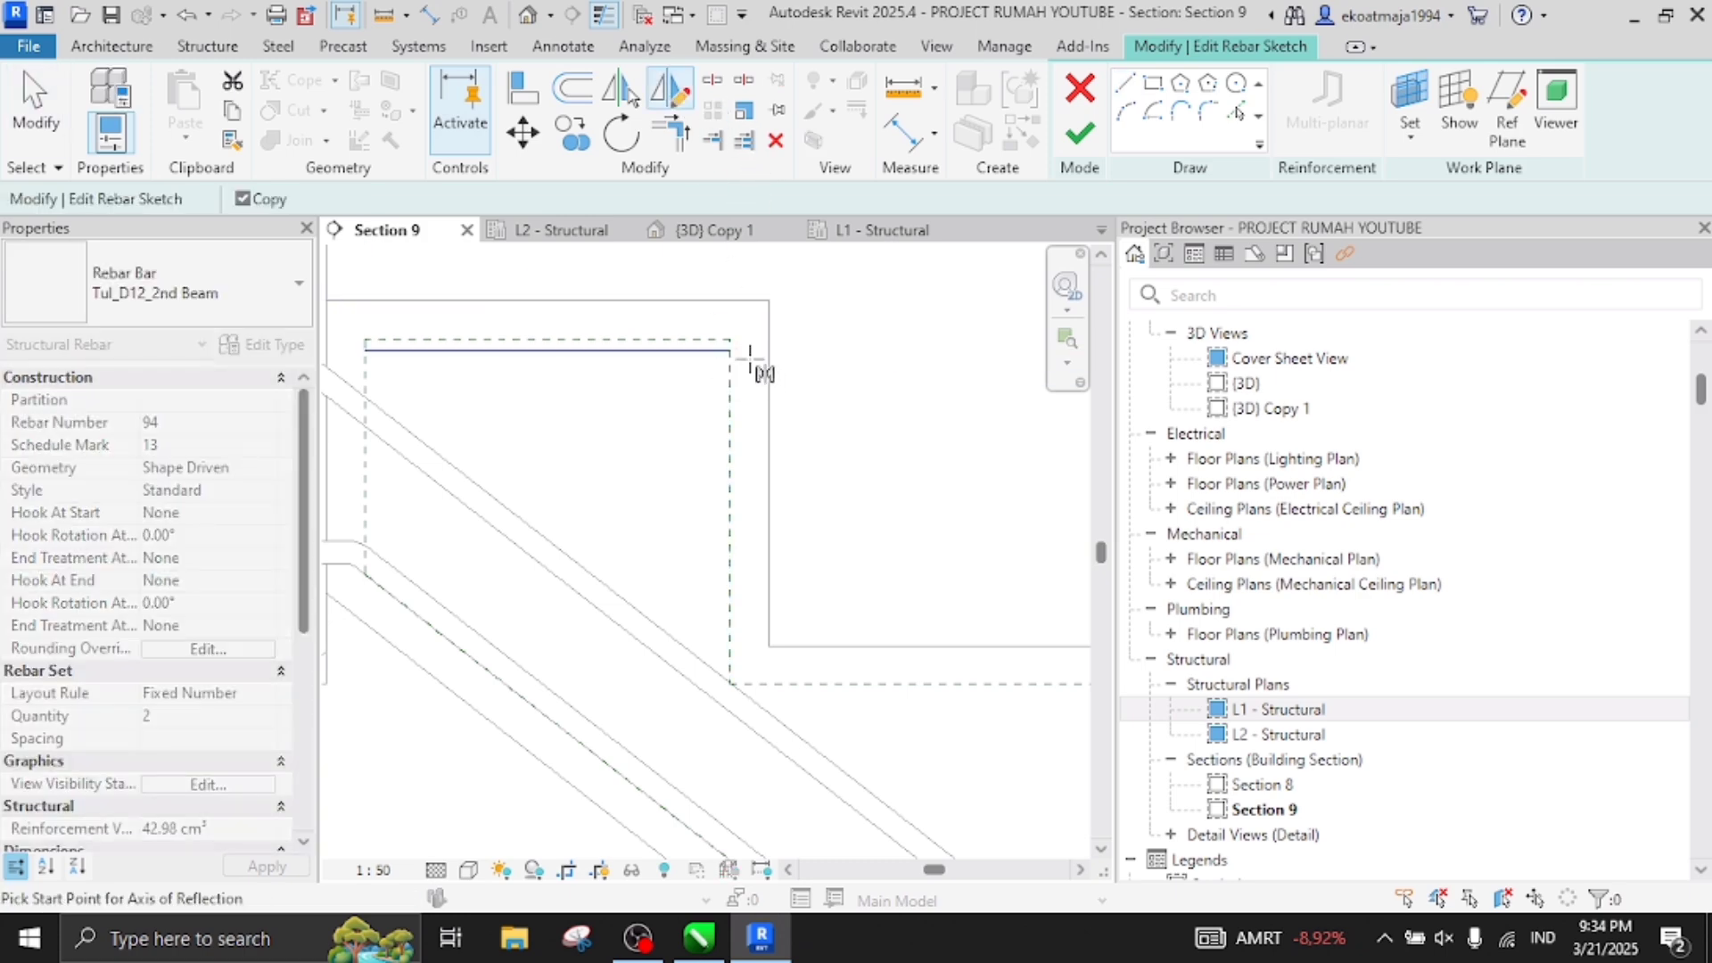
left_click(730, 348)
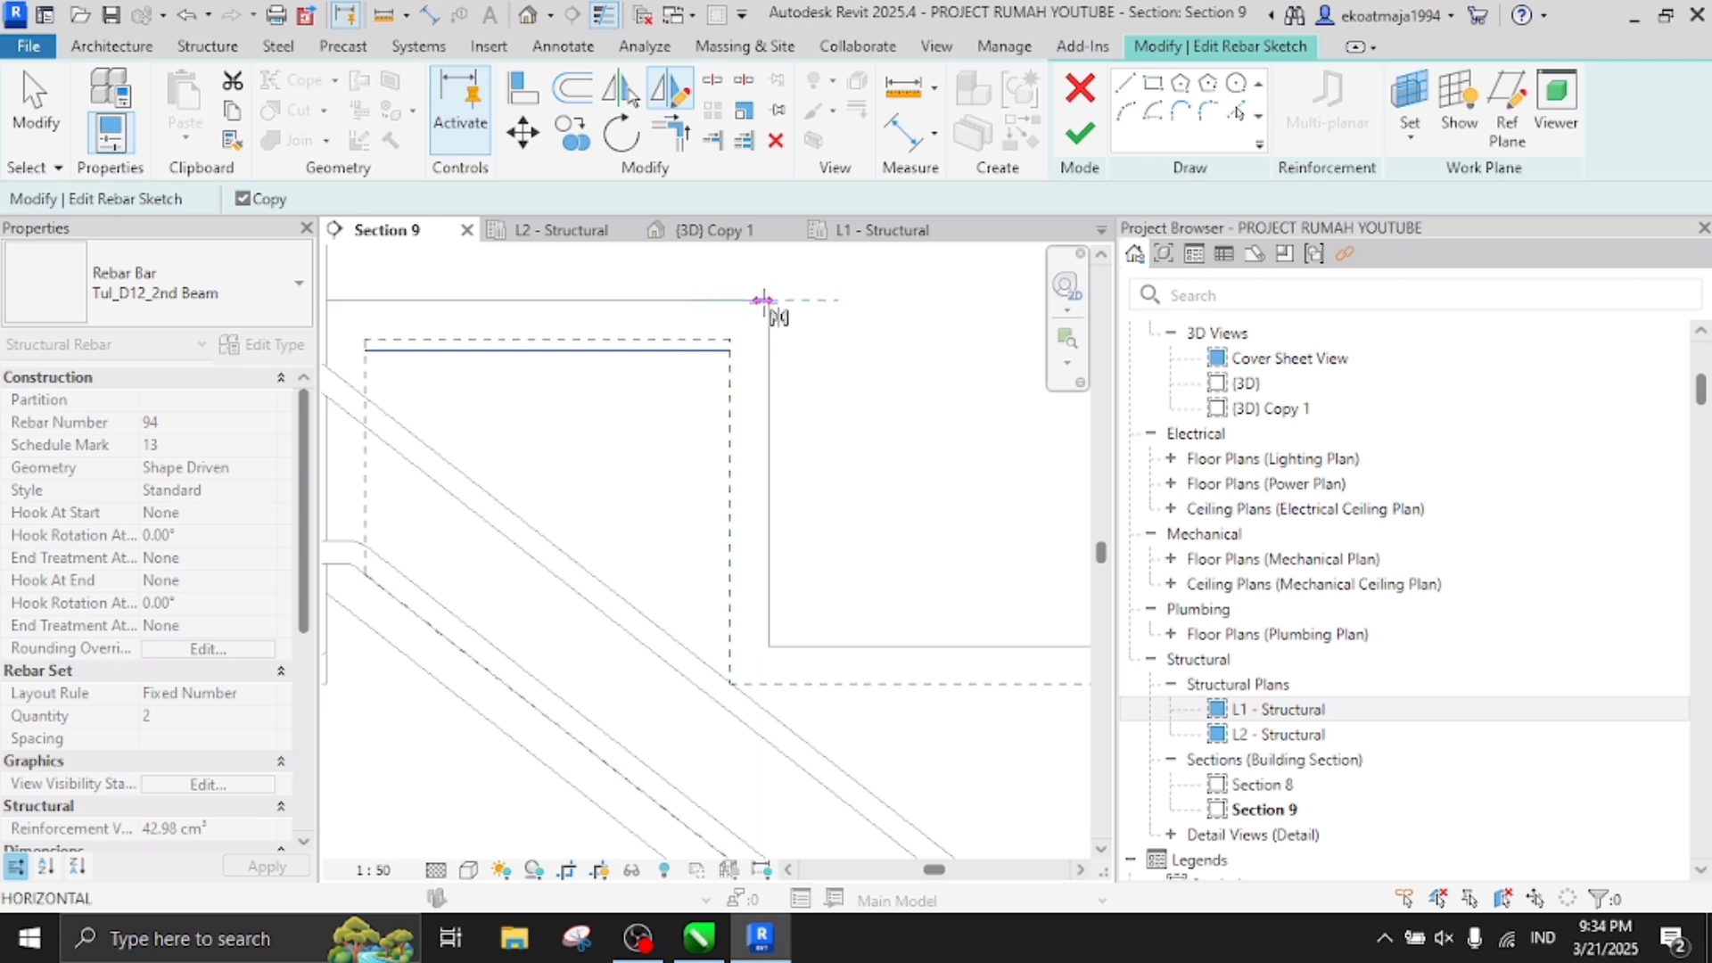
scroll(763, 304, "down", 2)
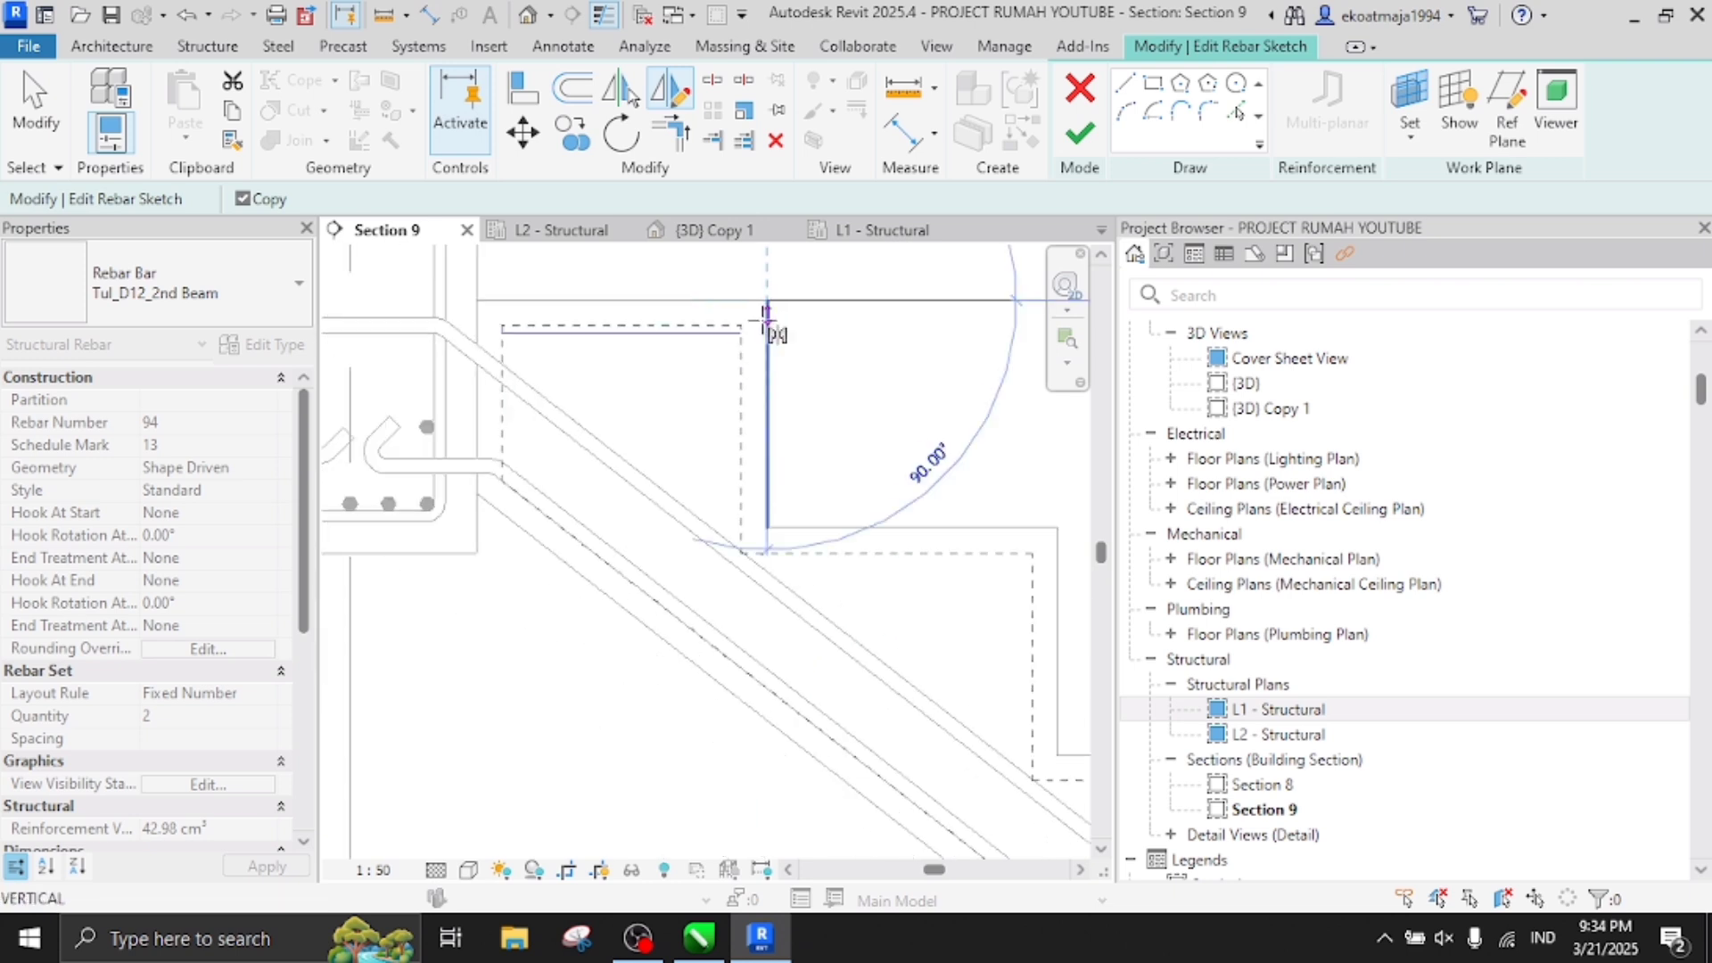
left_click(528, 543)
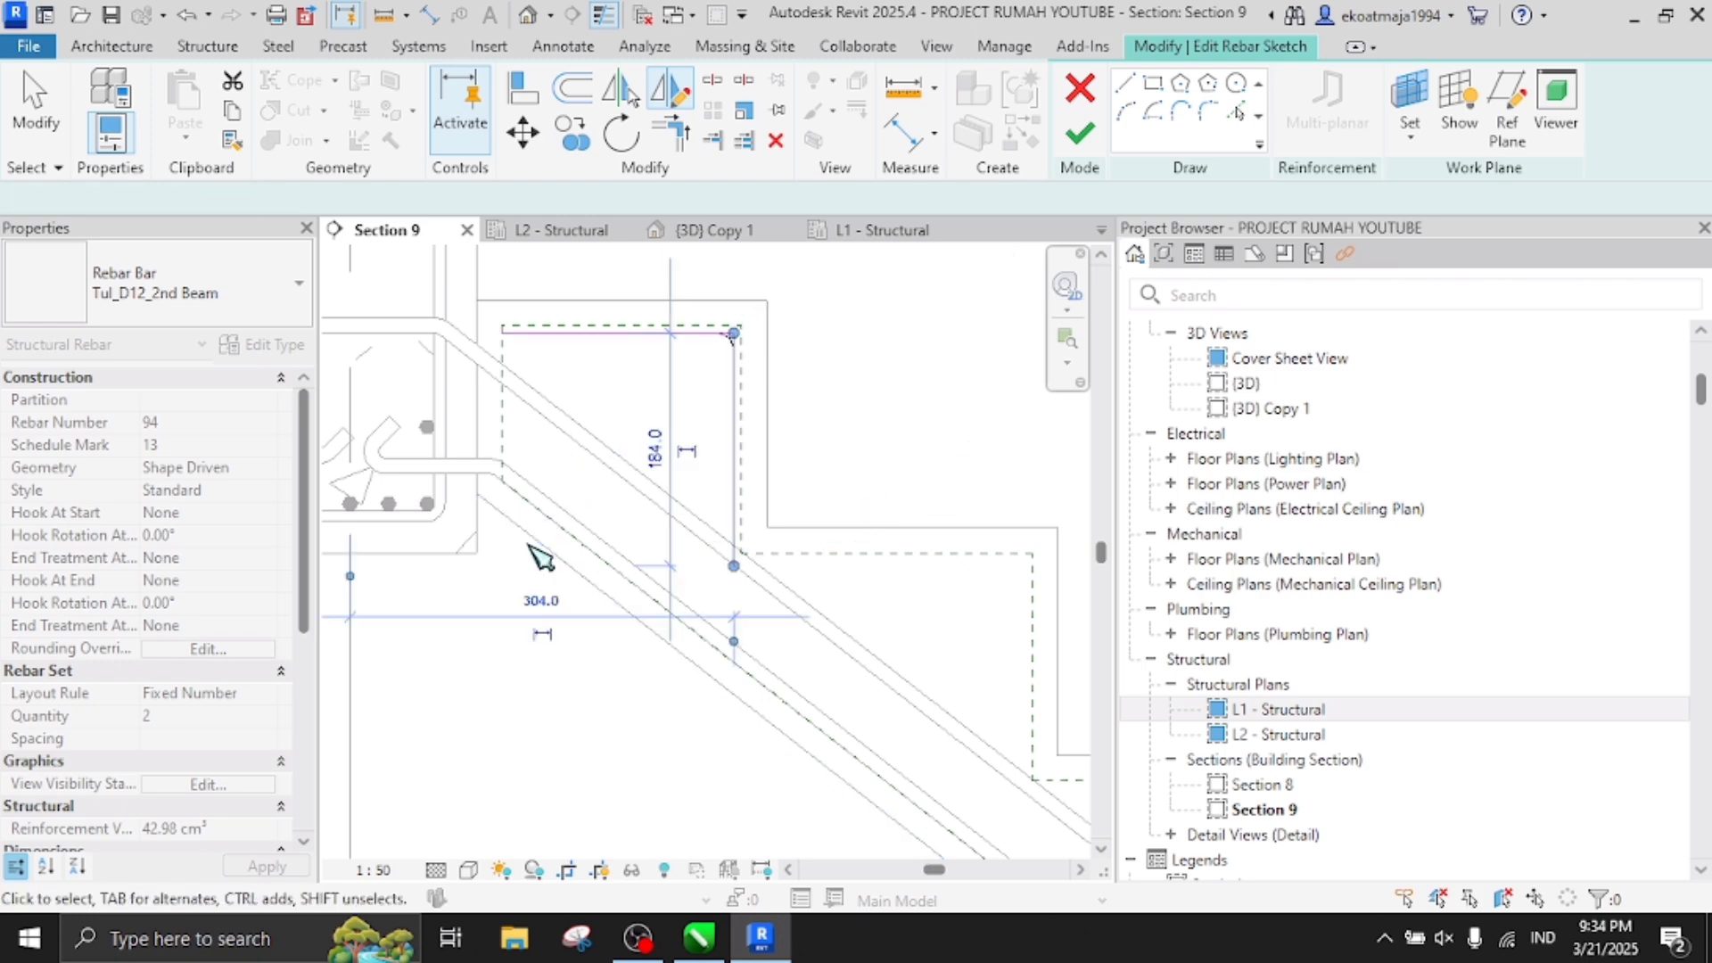
left_click(772, 401)
scroll(764, 384, "up", 3)
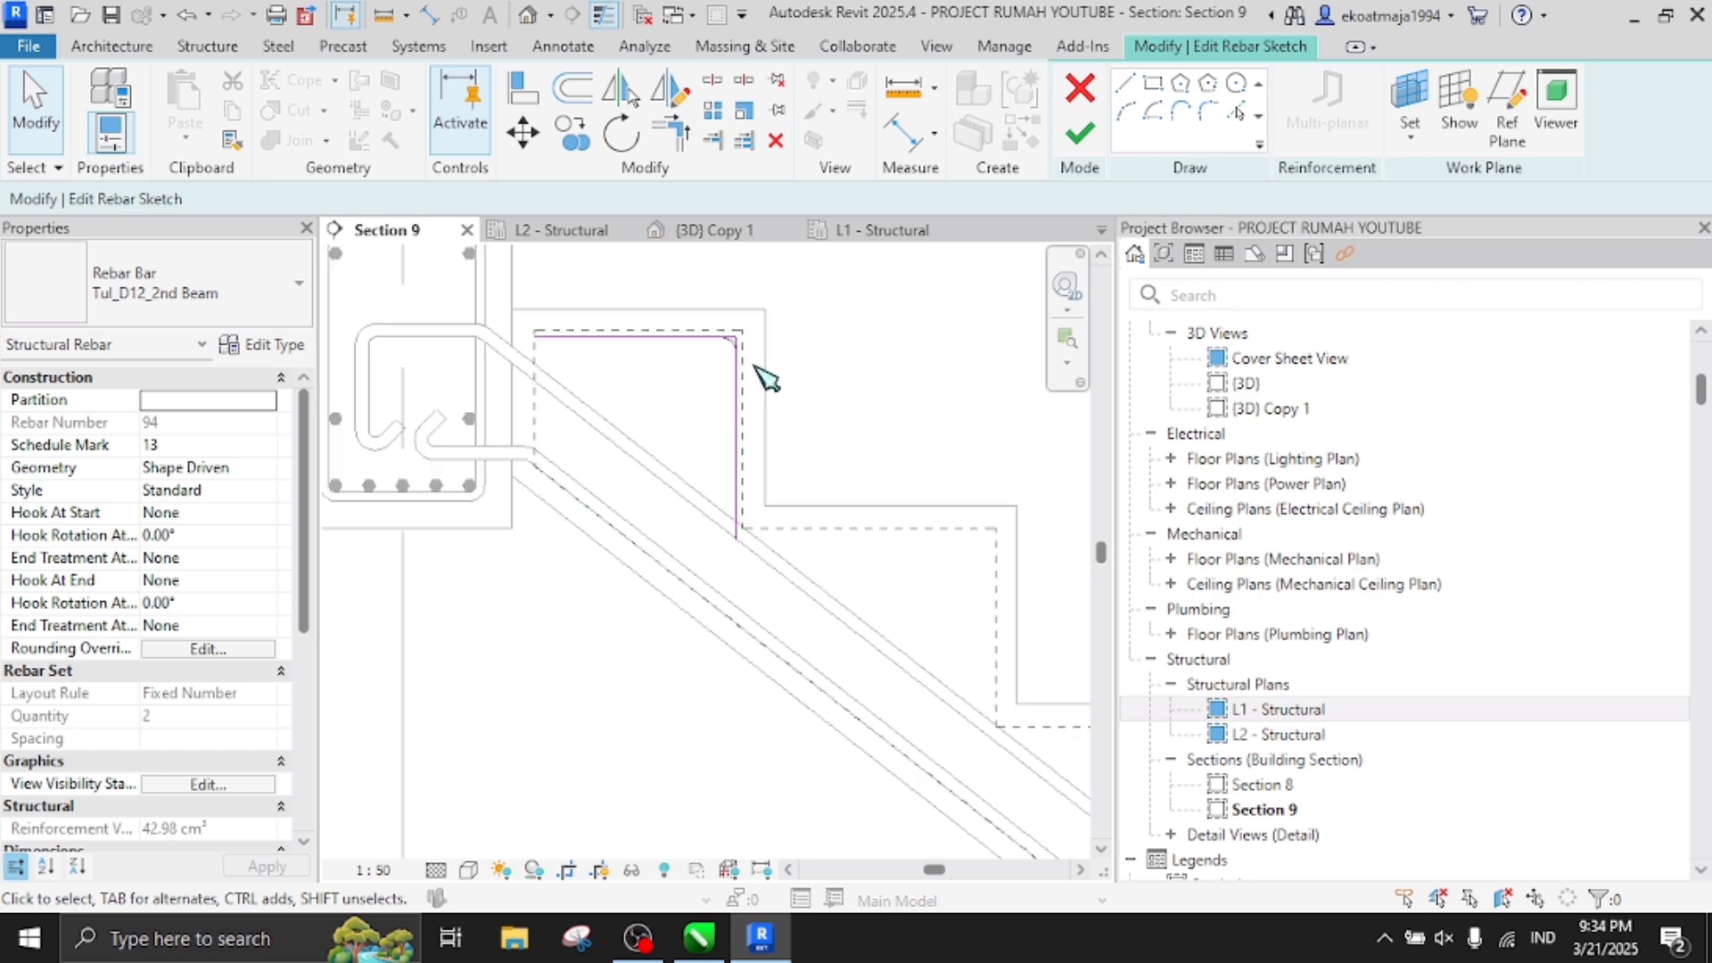
Sketch a hook line about 60 mm long up the slope along the lower flight bar, starting below the vertical riser line
scroll(775, 532, "down", 5)
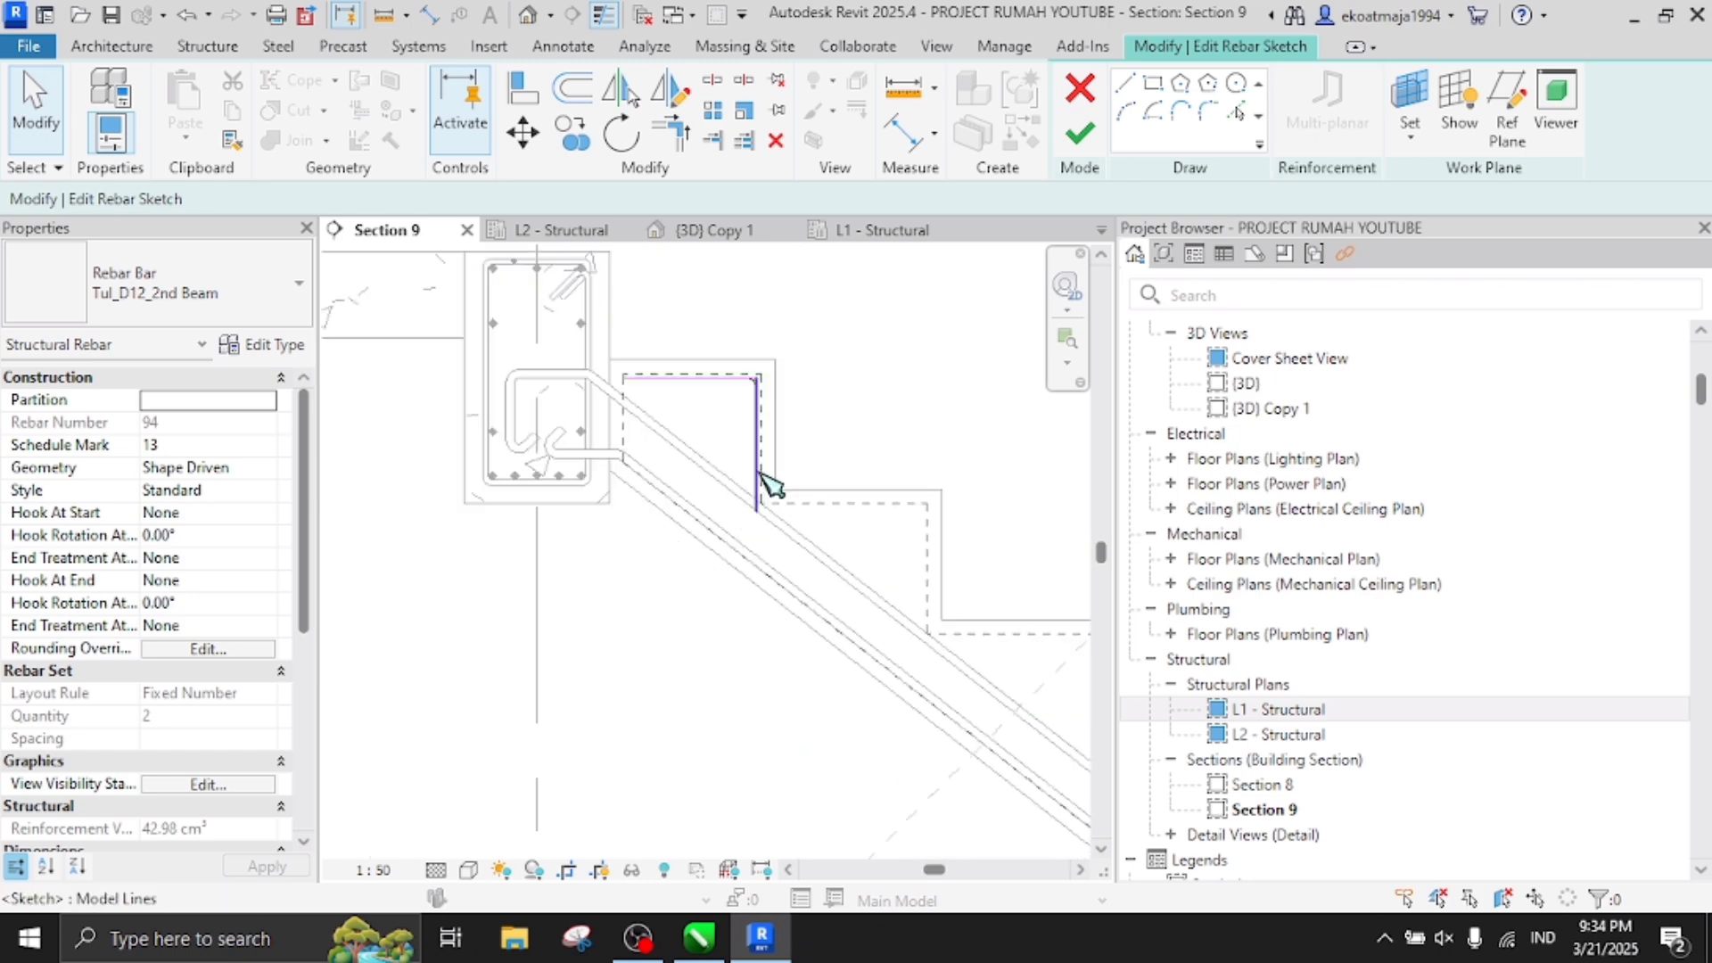
scroll(785, 593, "up", 3)
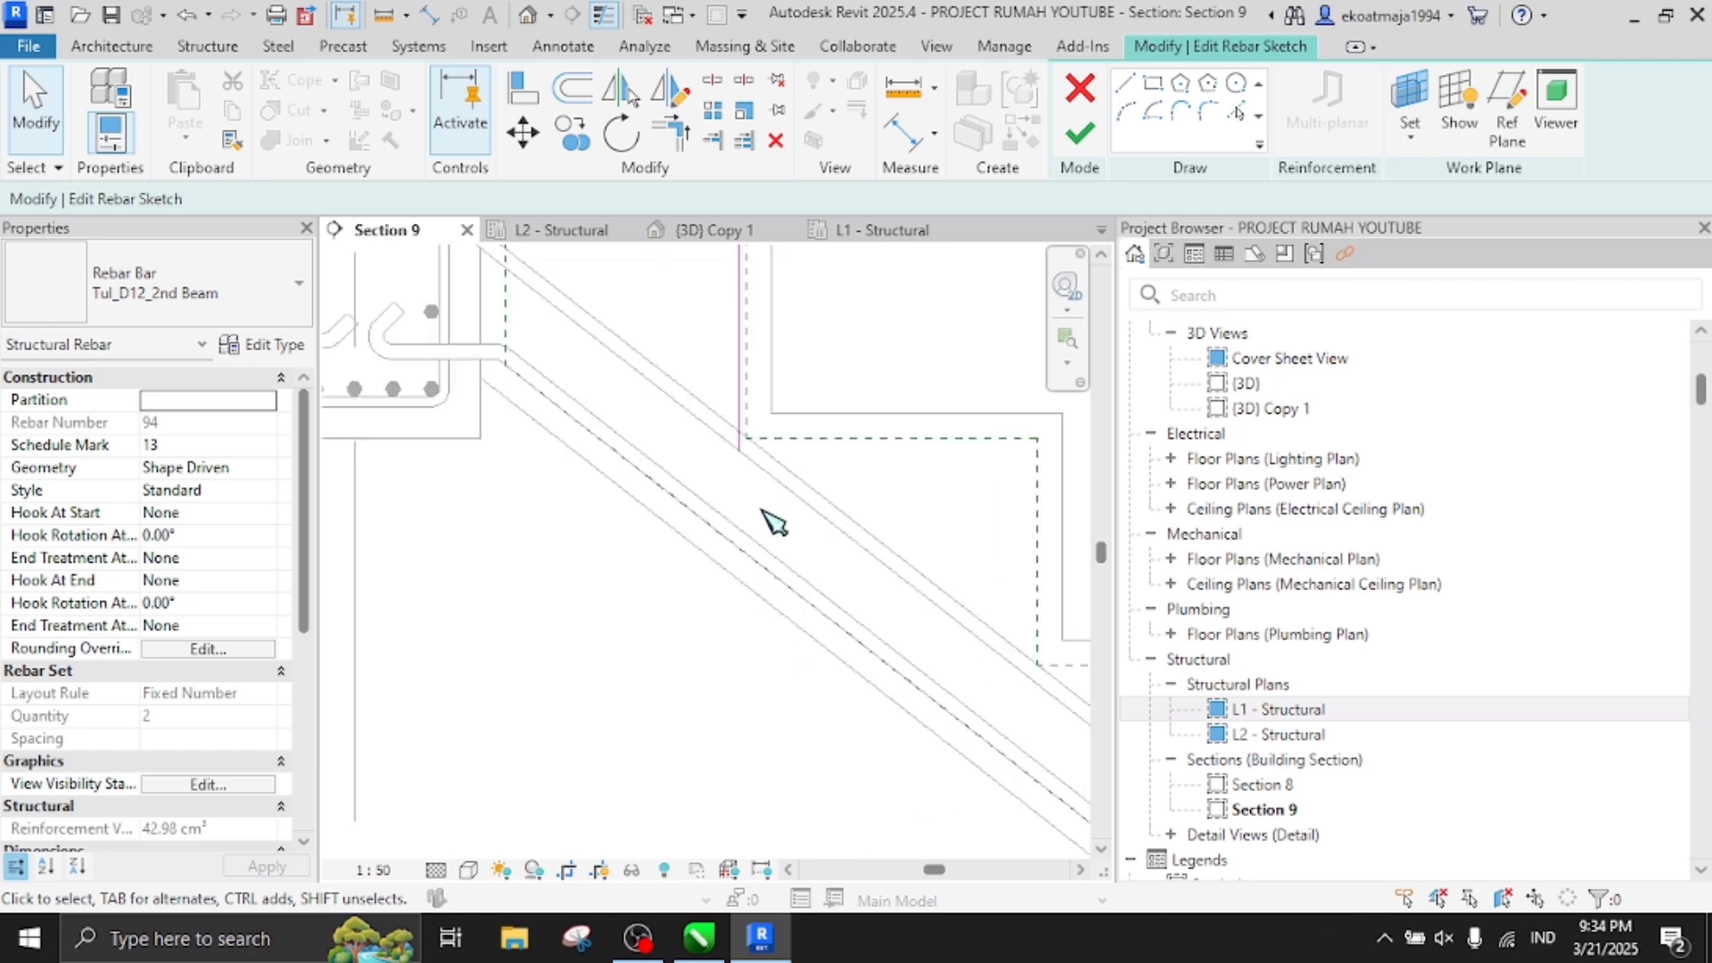
left_click(1127, 85)
scroll(730, 533, "up", 2)
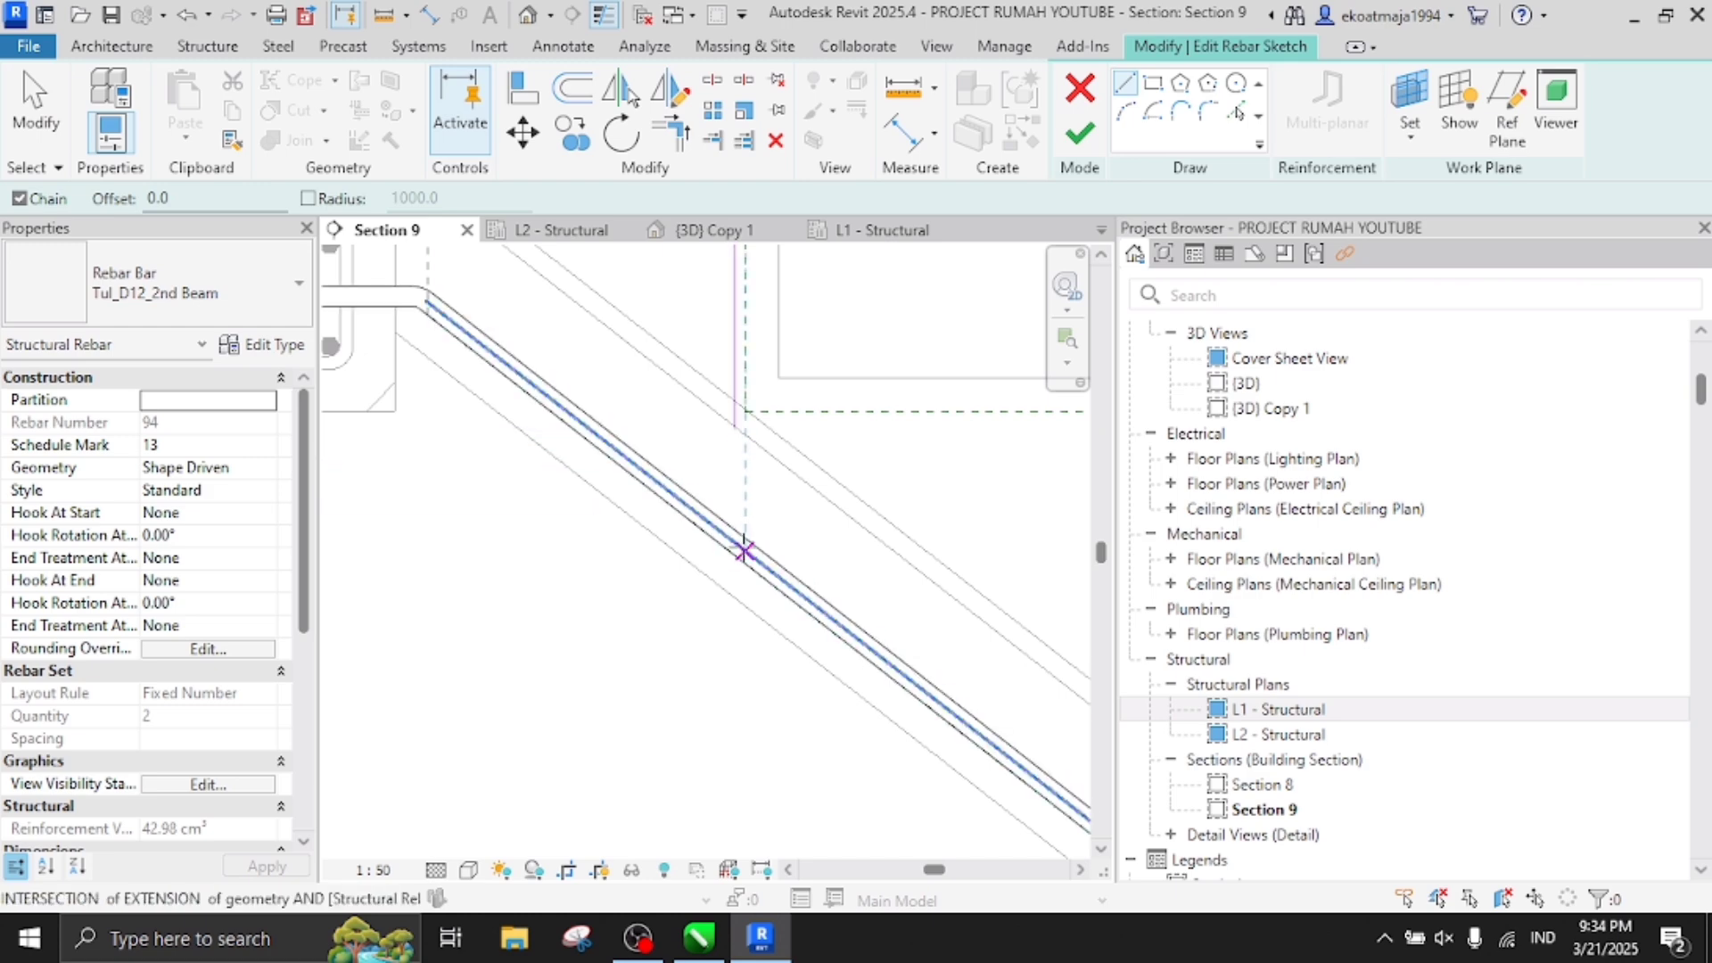
left_click(744, 551)
left_click(660, 484)
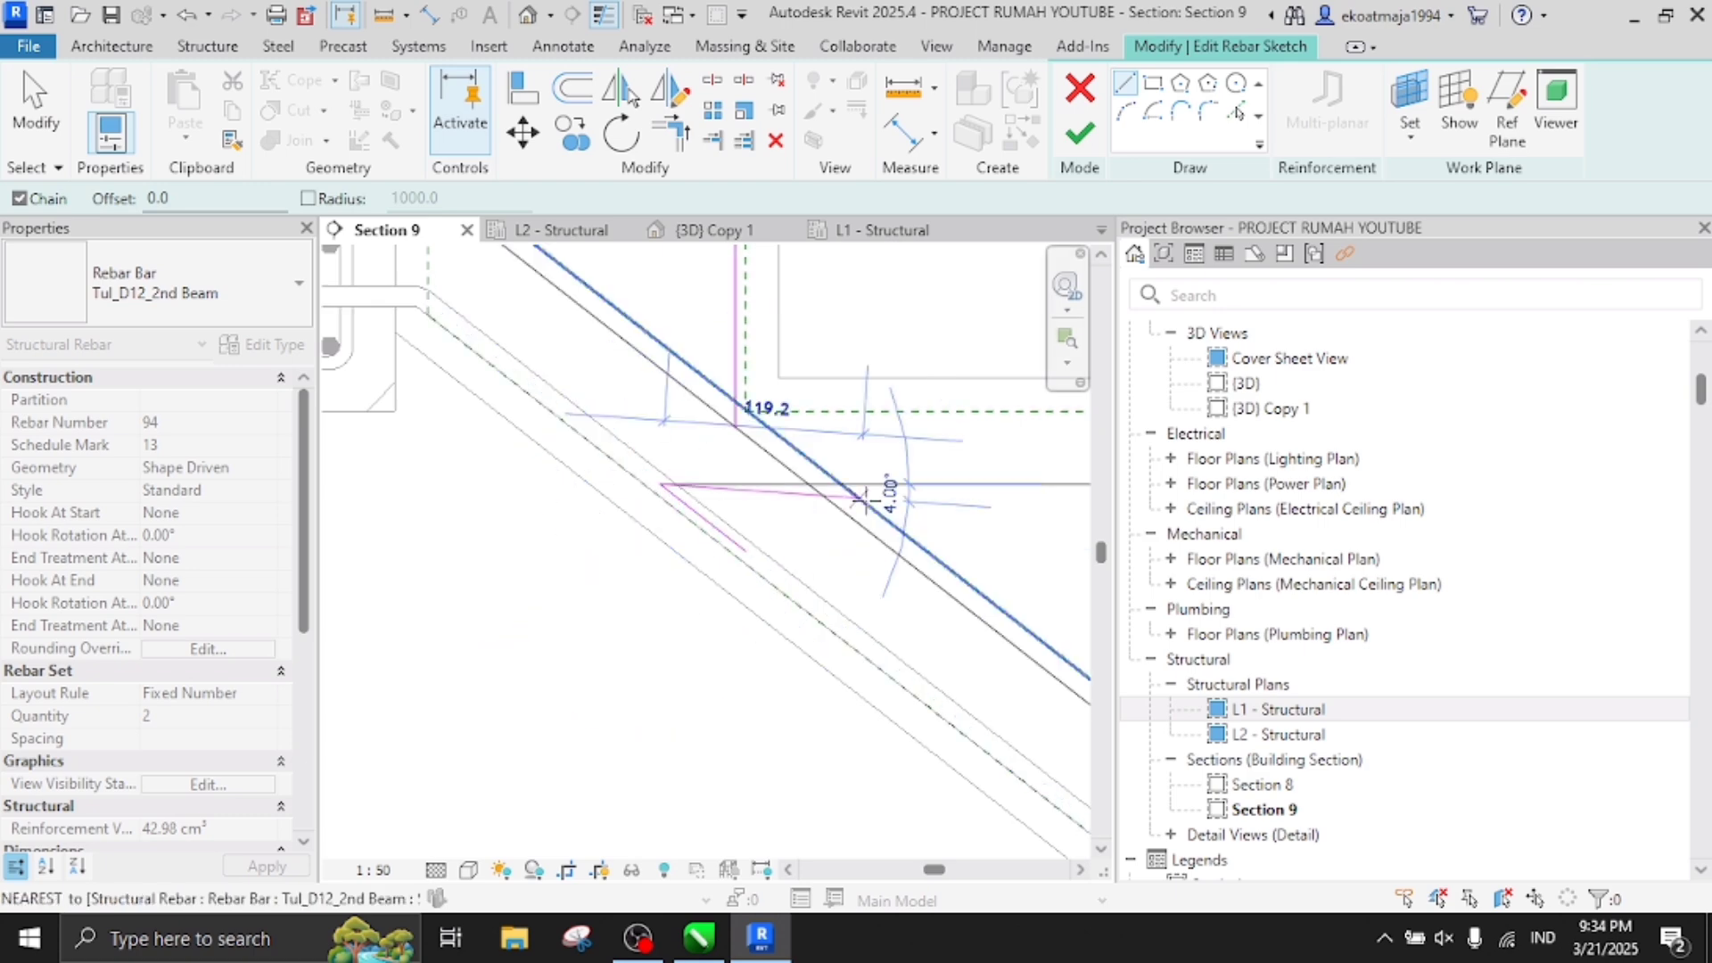
key("Escape")
key("Escape")
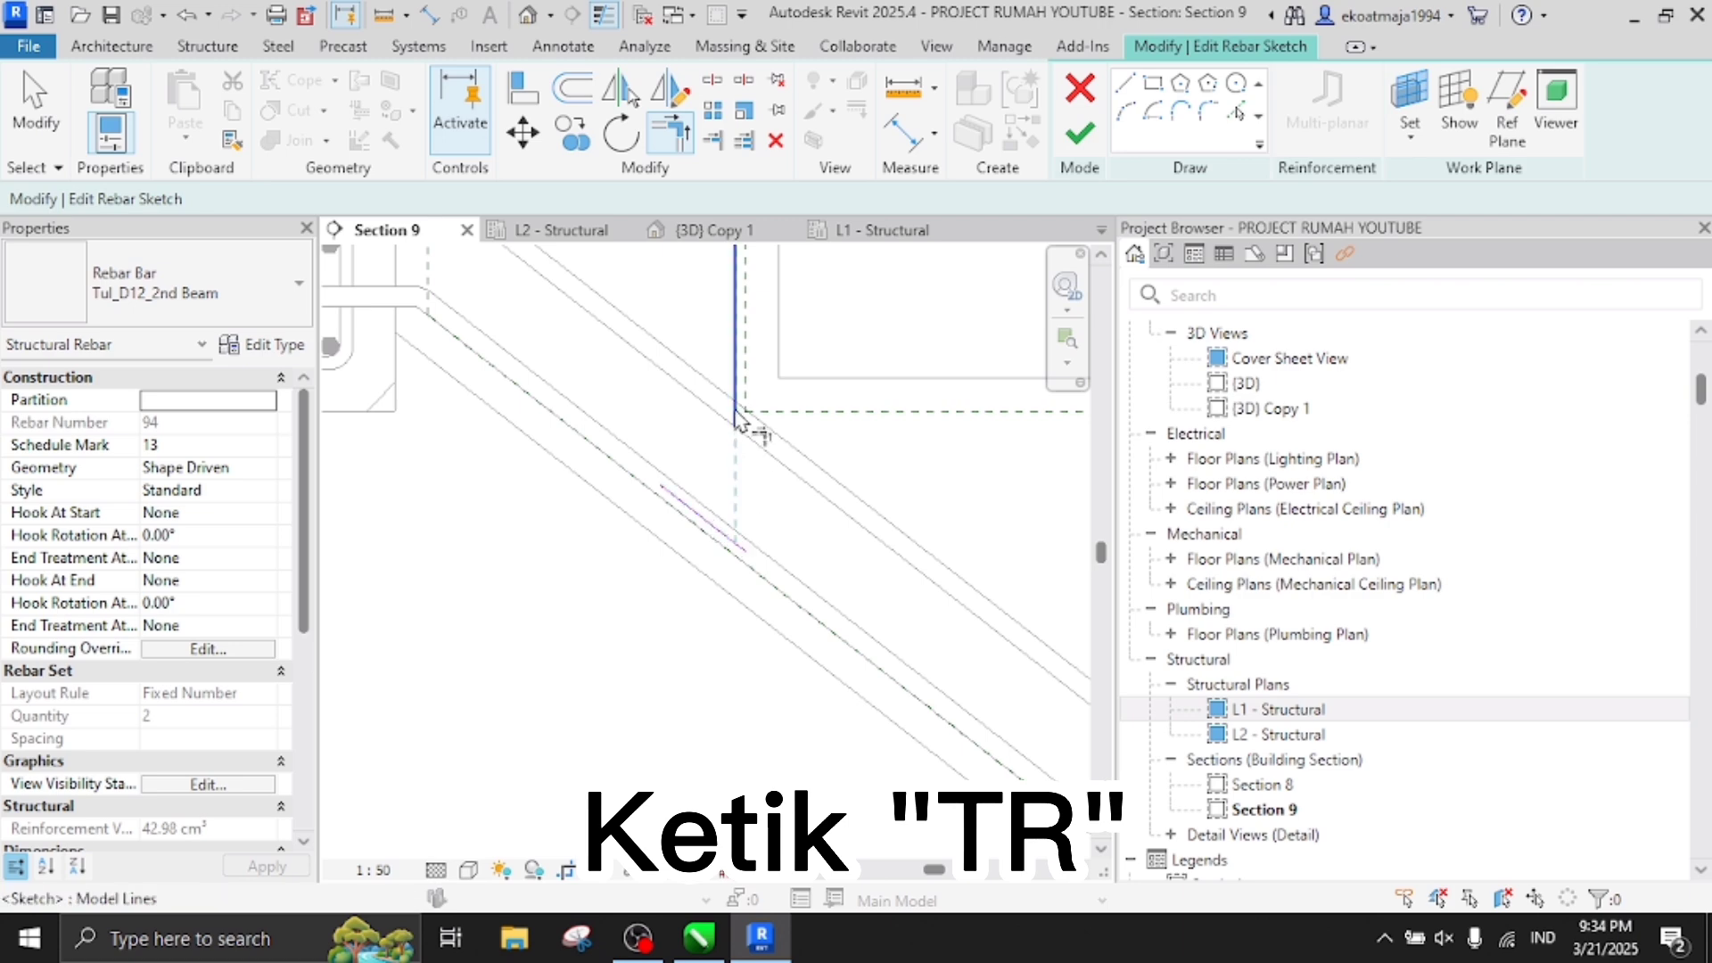
Join the vertical riser line to the sloping hook line with Trim/Extend and set the hook's length to 50 mm
scroll(758, 535, "up", 2)
key("Escape")
left_click(724, 547)
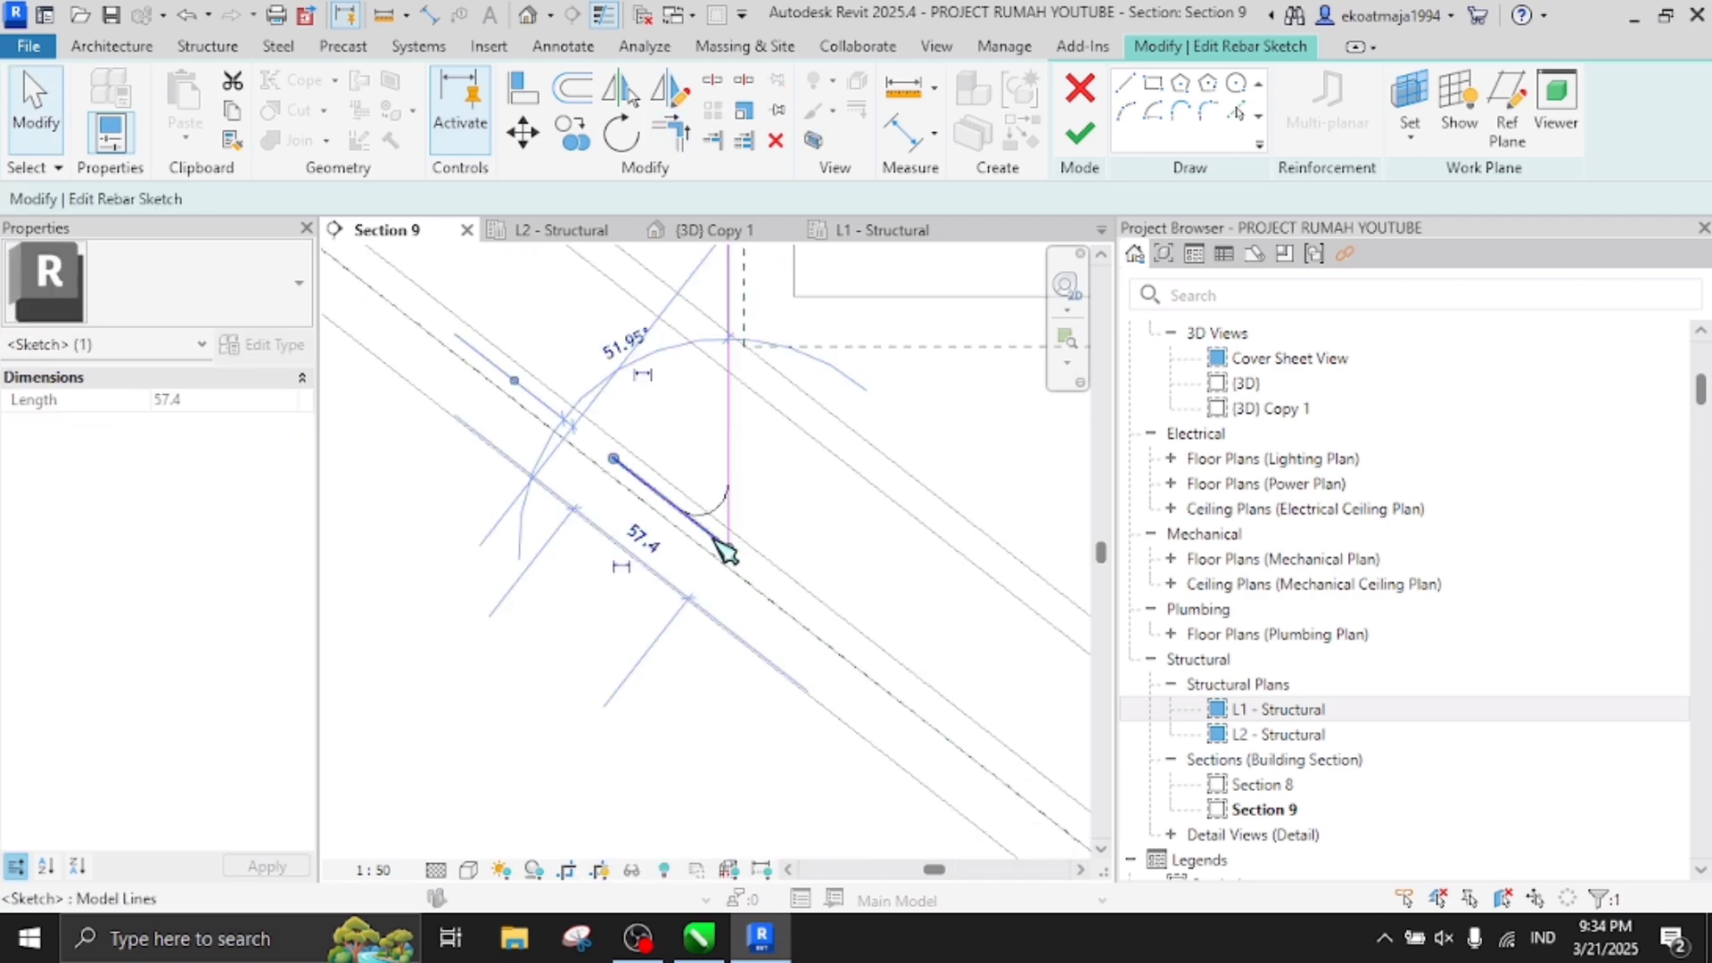
left_click(661, 560)
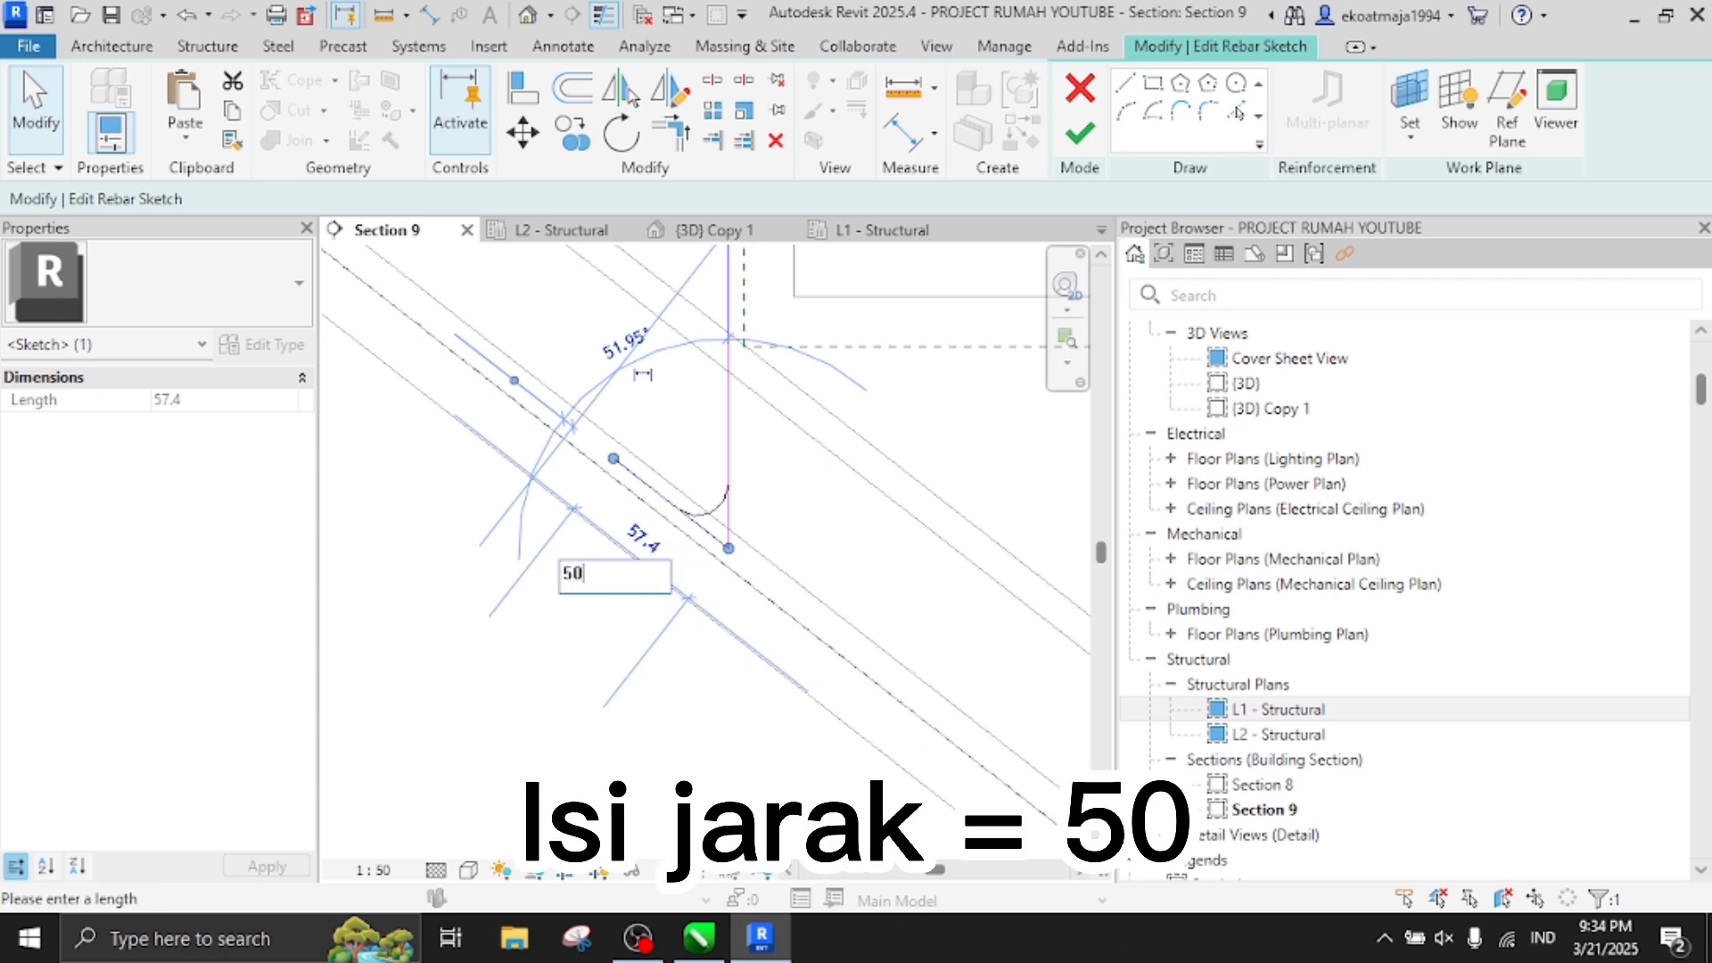
type("50")
key("Return")
scroll(818, 573, "down", 3)
scroll(788, 461, "up", 1)
key("Escape")
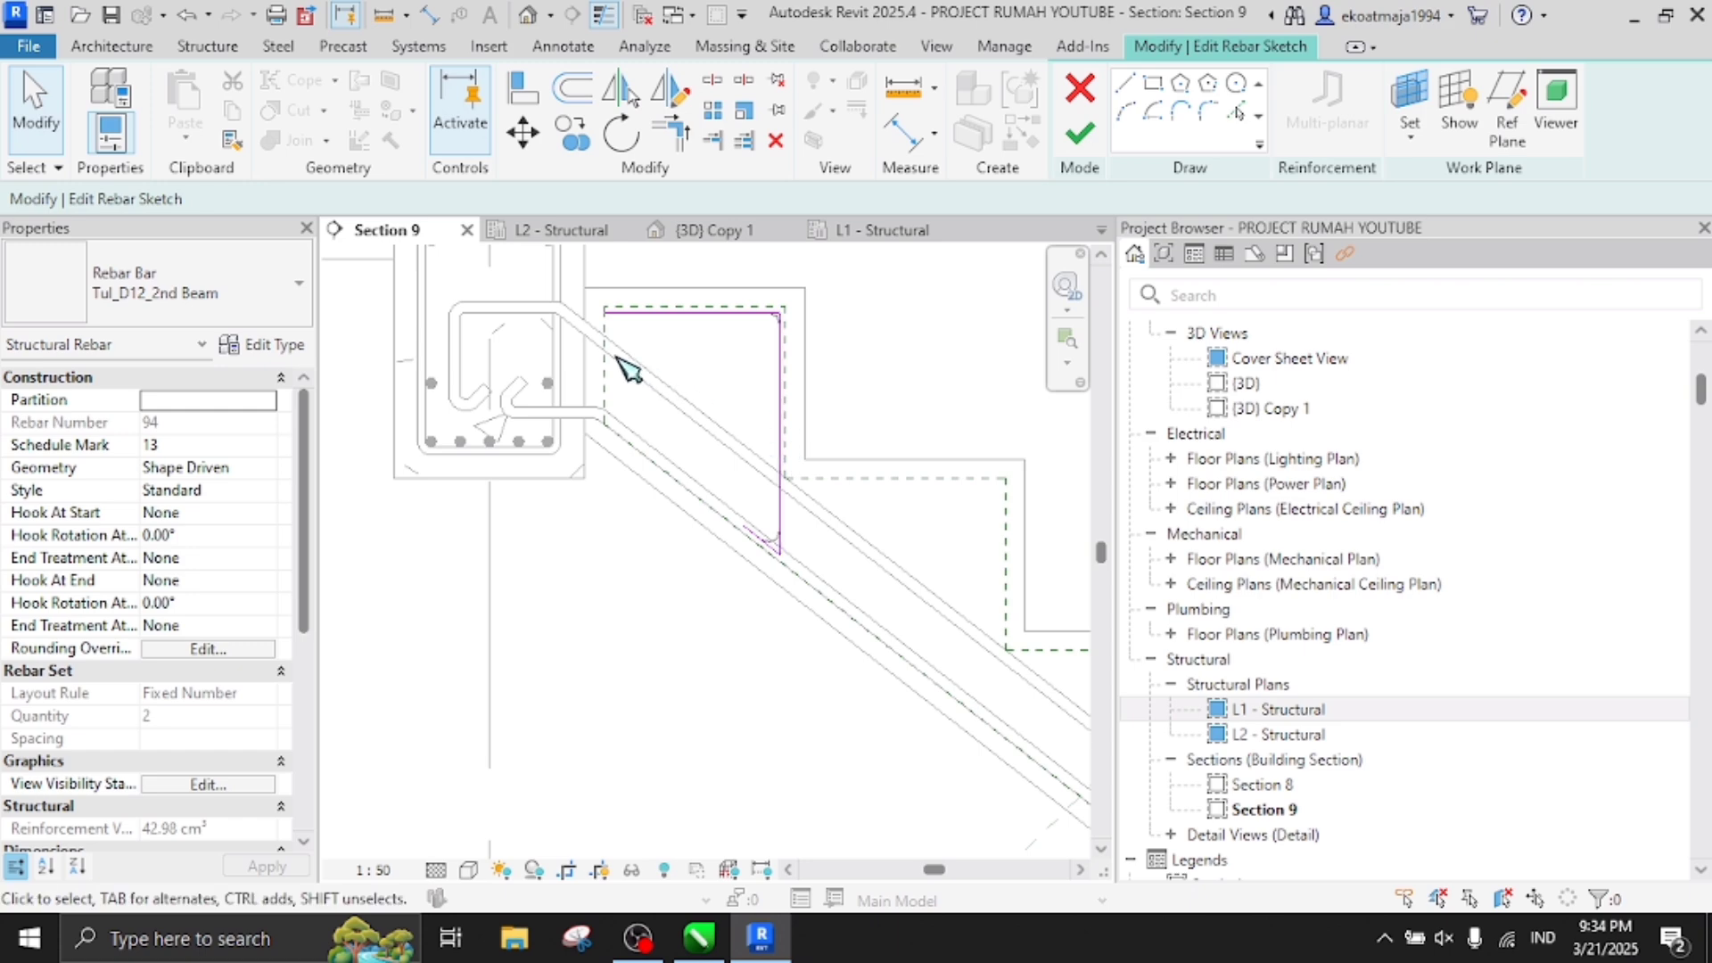
Start another sketch line on the lower flight bar, beneath the inner end of the horizontal tread line
scroll(584, 321, "up", 1)
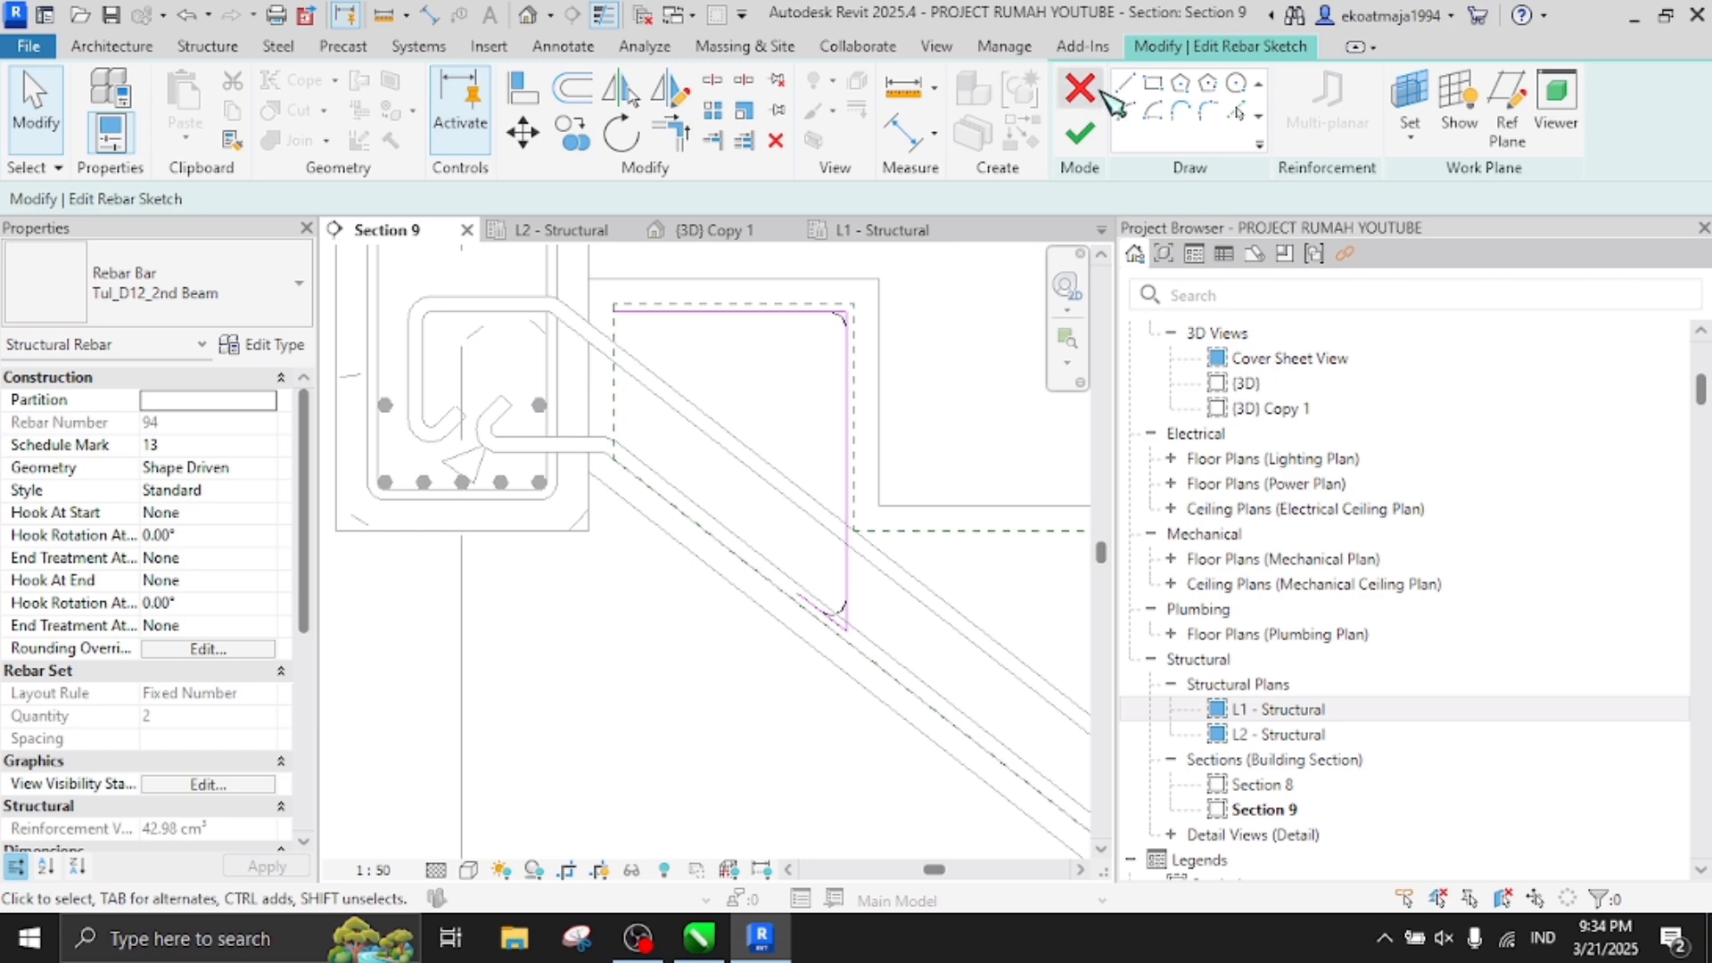
left_click(1125, 83)
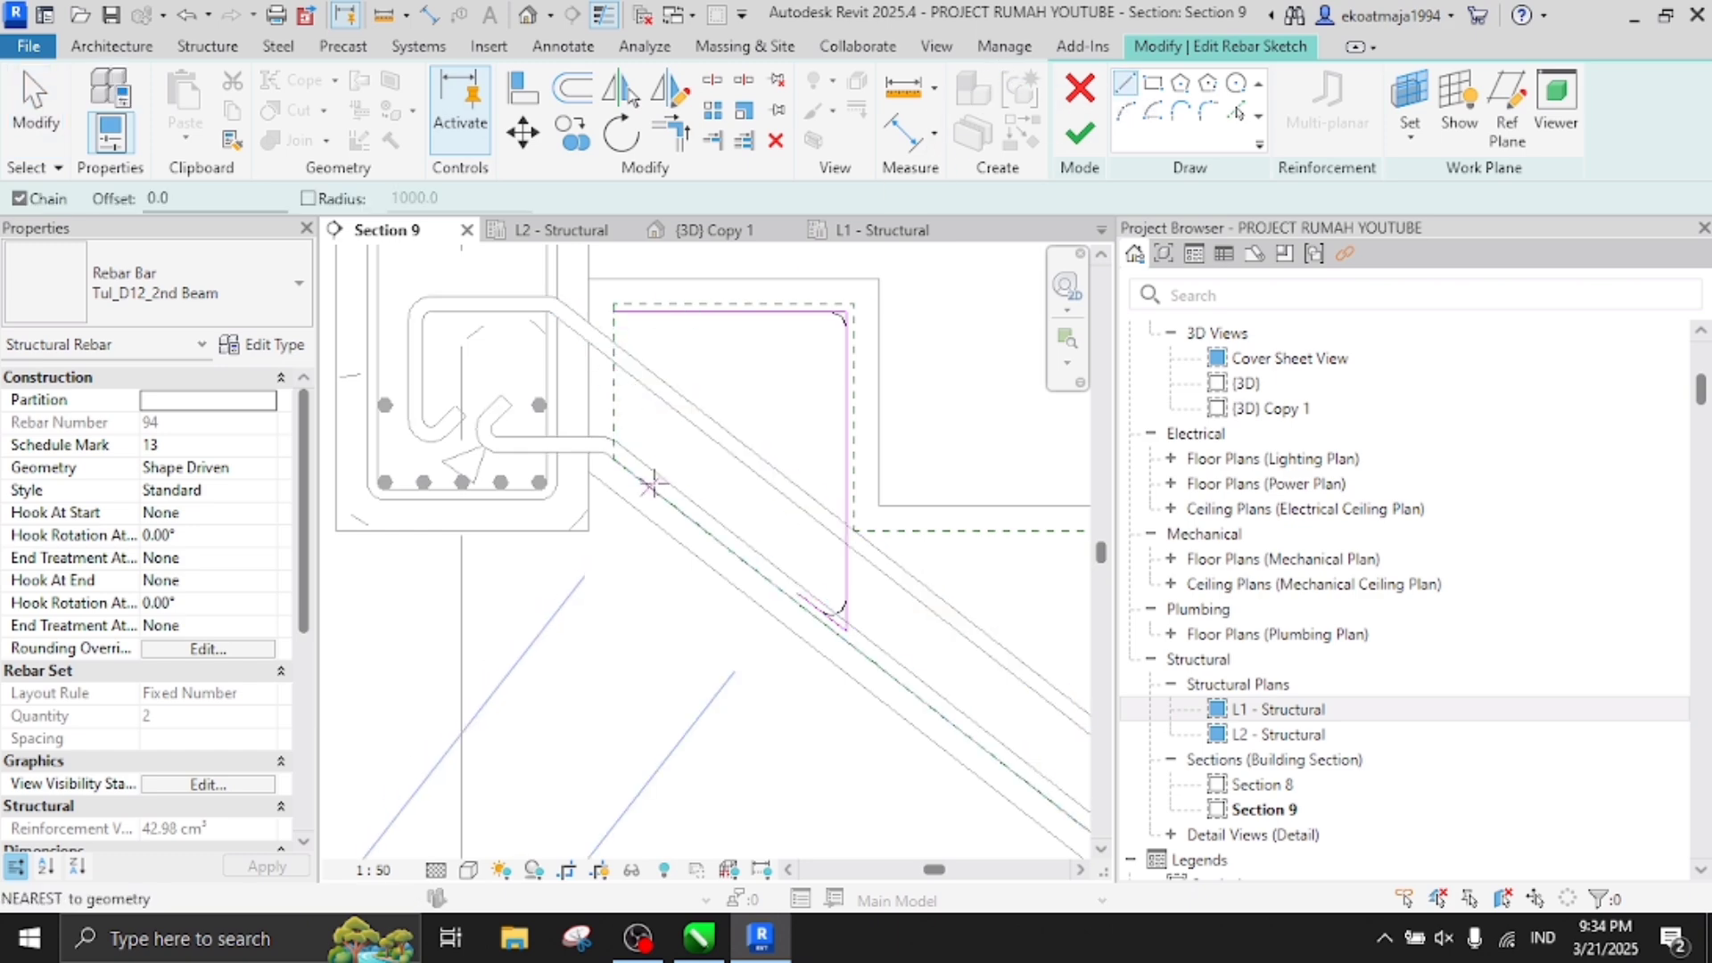
Sketch a sloped line along the stair slab into the beam and trim it to meet the rebar's horizontal line
scroll(652, 484, "up", 2)
left_click(670, 493)
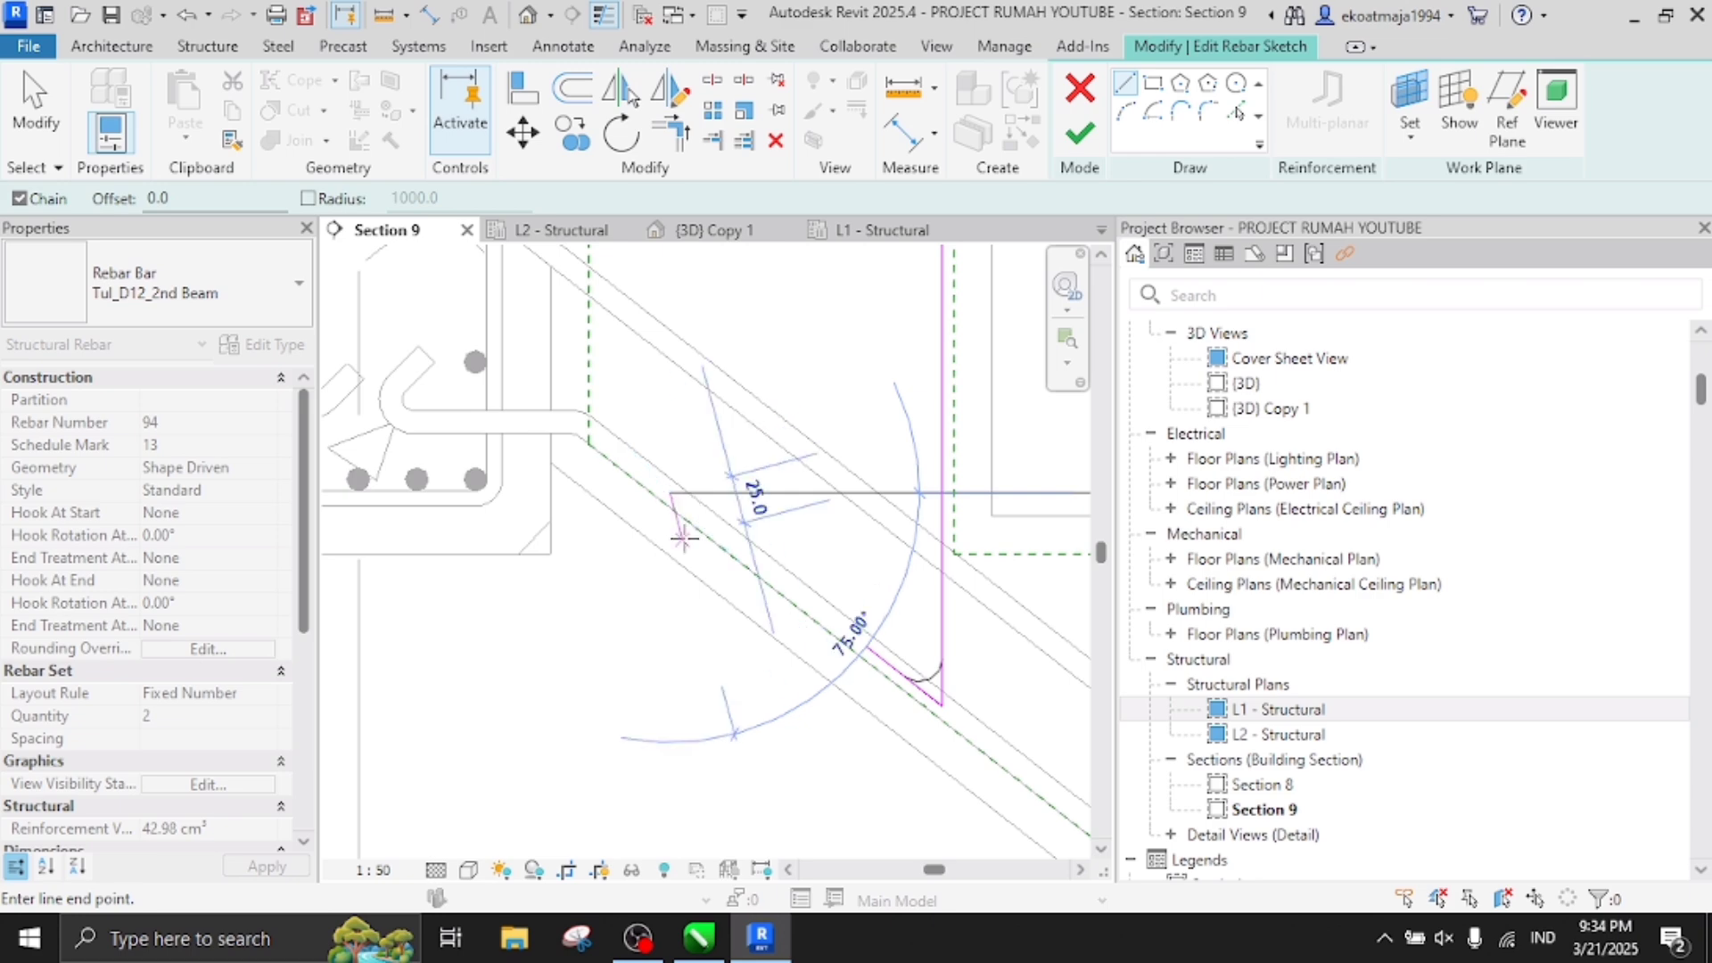
left_click(437, 317)
scroll(600, 458, "down", 3)
key("Escape")
key("Escape")
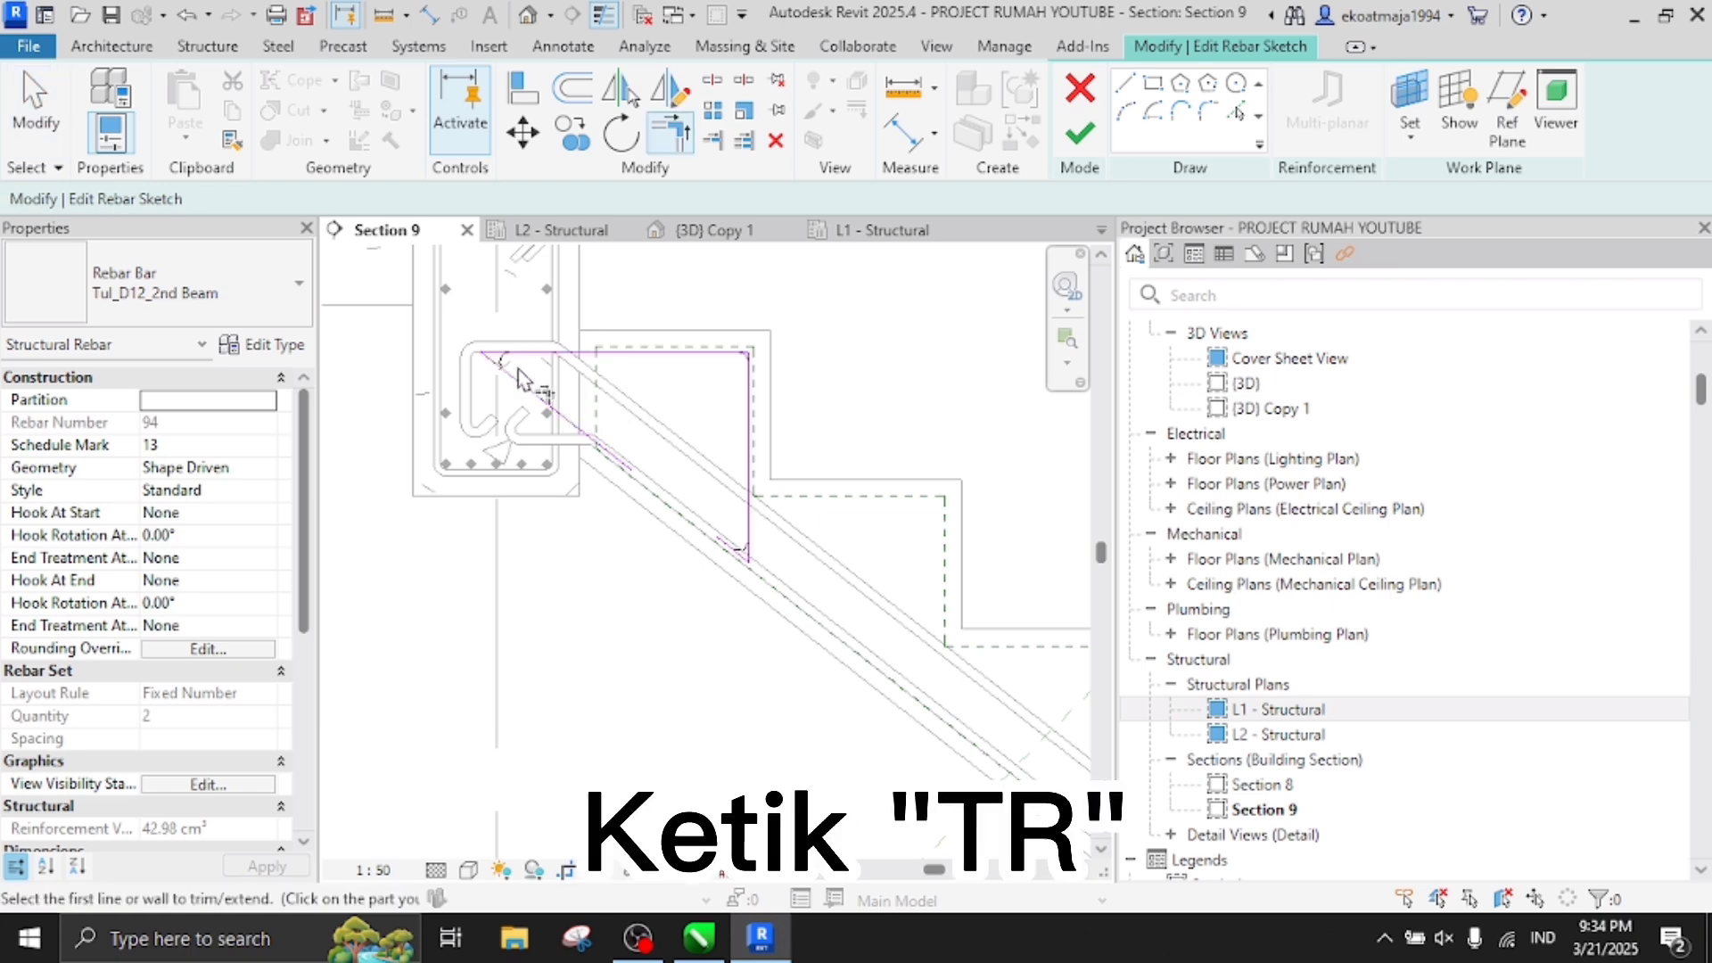
scroll(624, 365, "up", 3)
key("Escape")
Set the sloped end segment inside the beam to a length of 50 and finish the rebar sketch
left_click(535, 408)
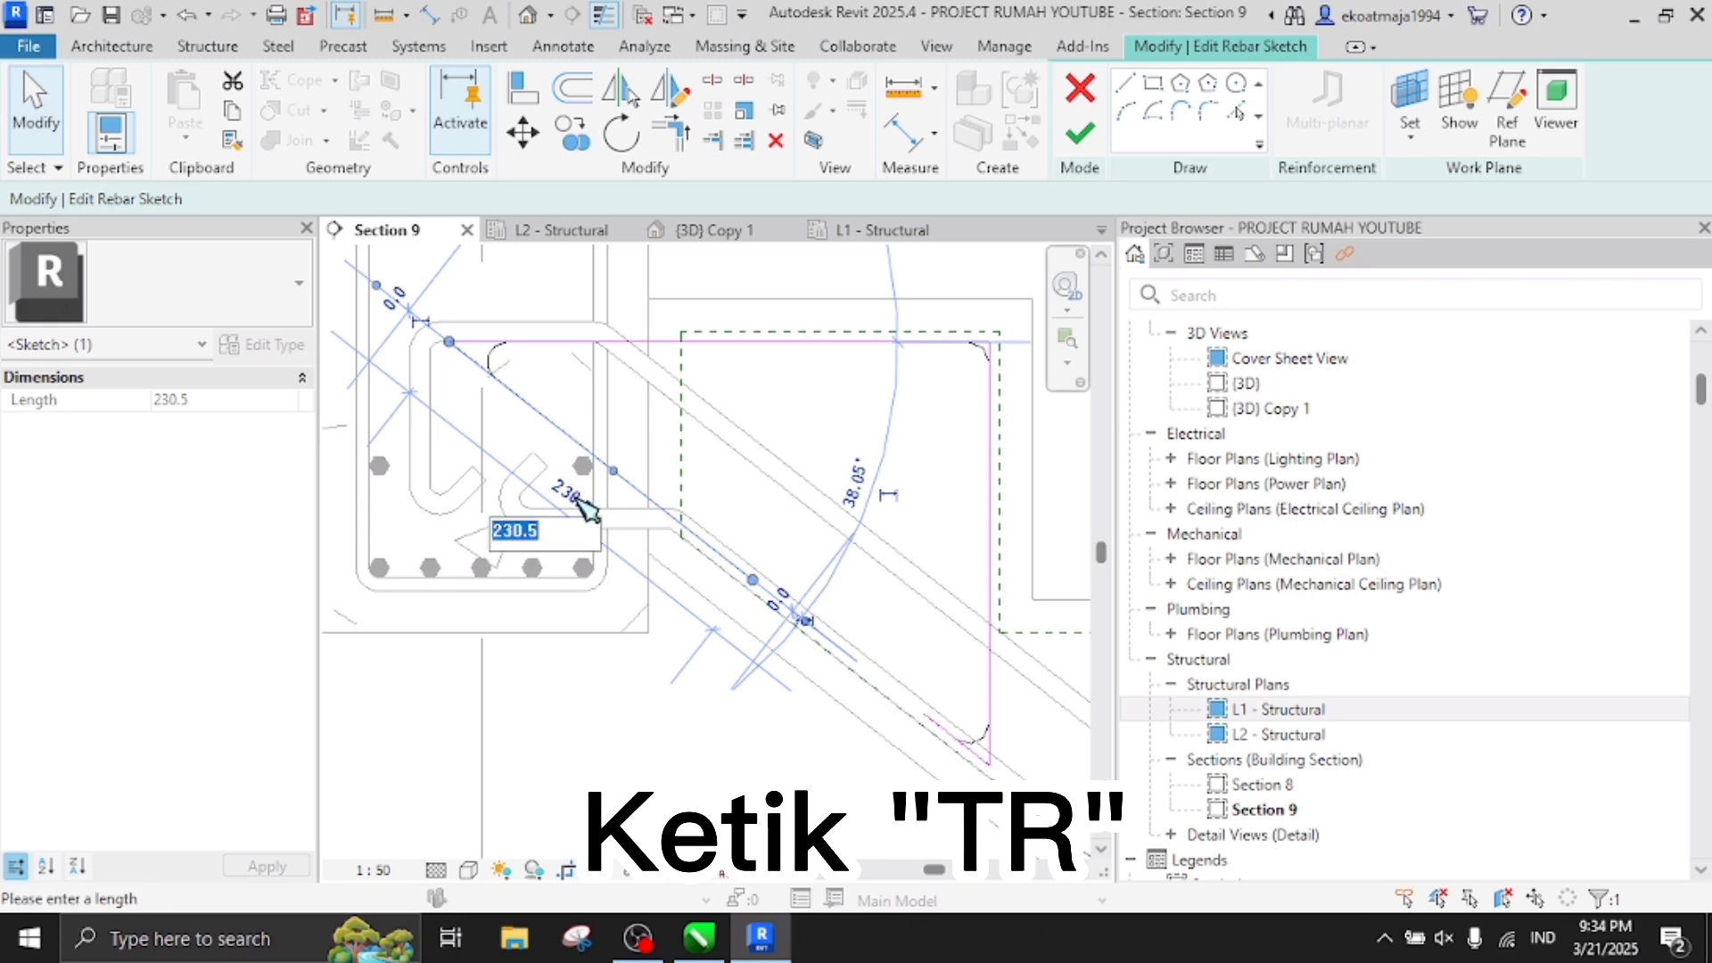
type("50")
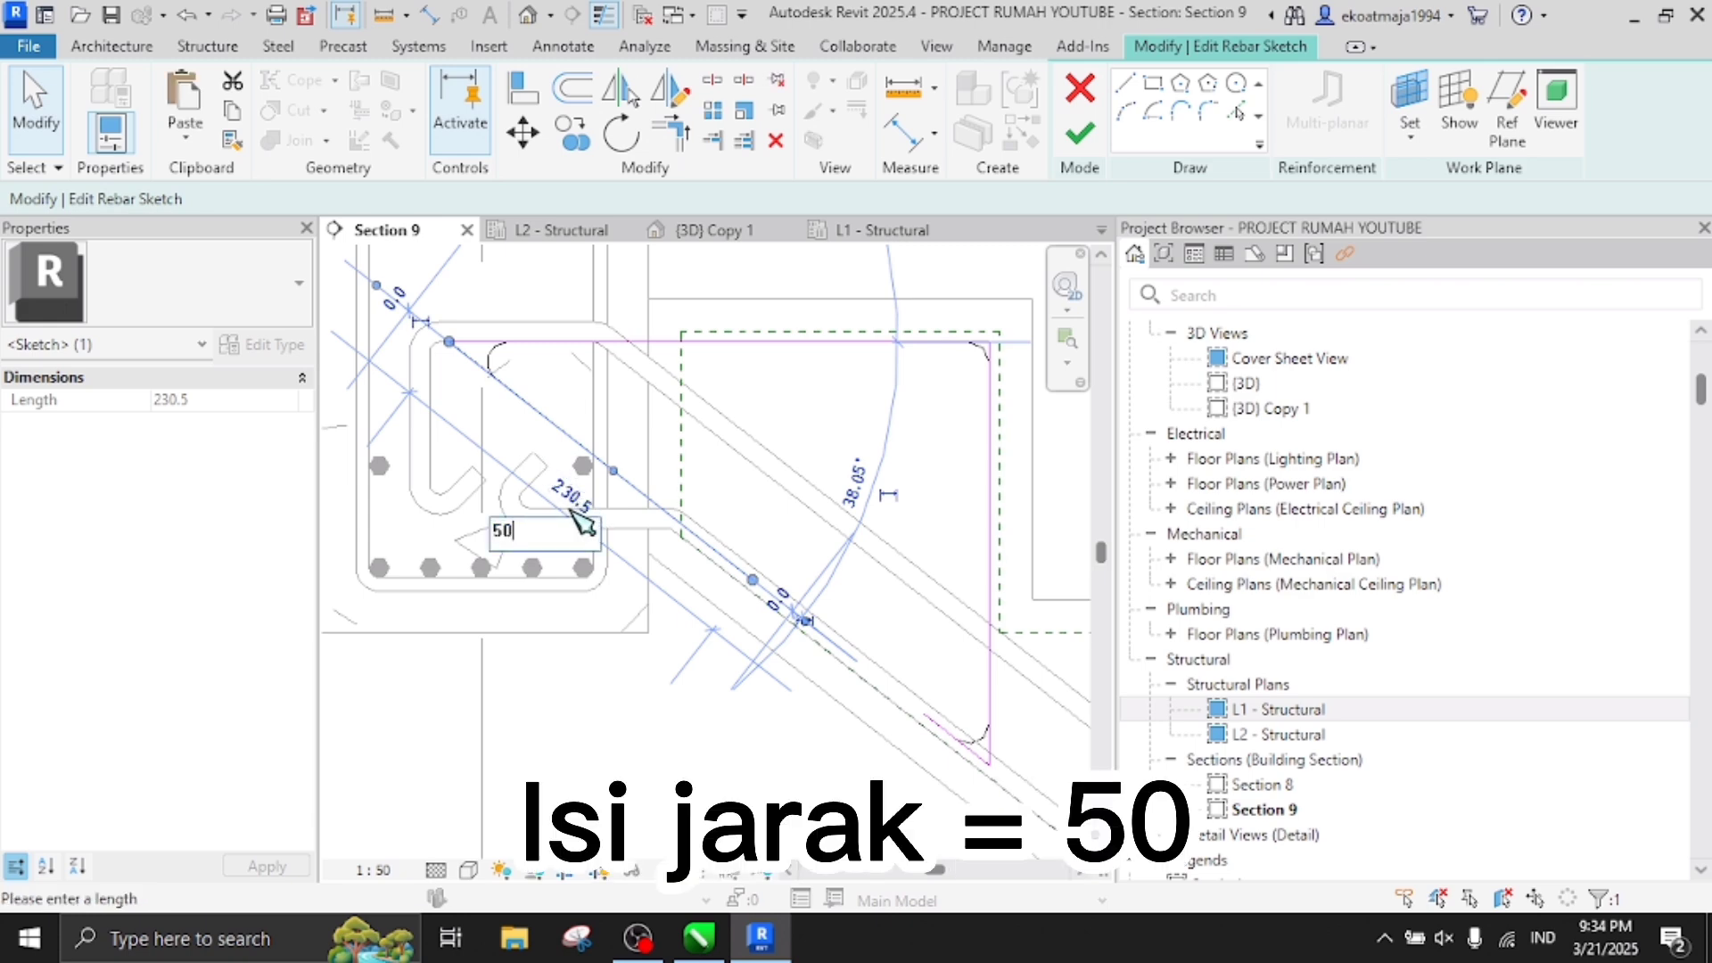
key("Return")
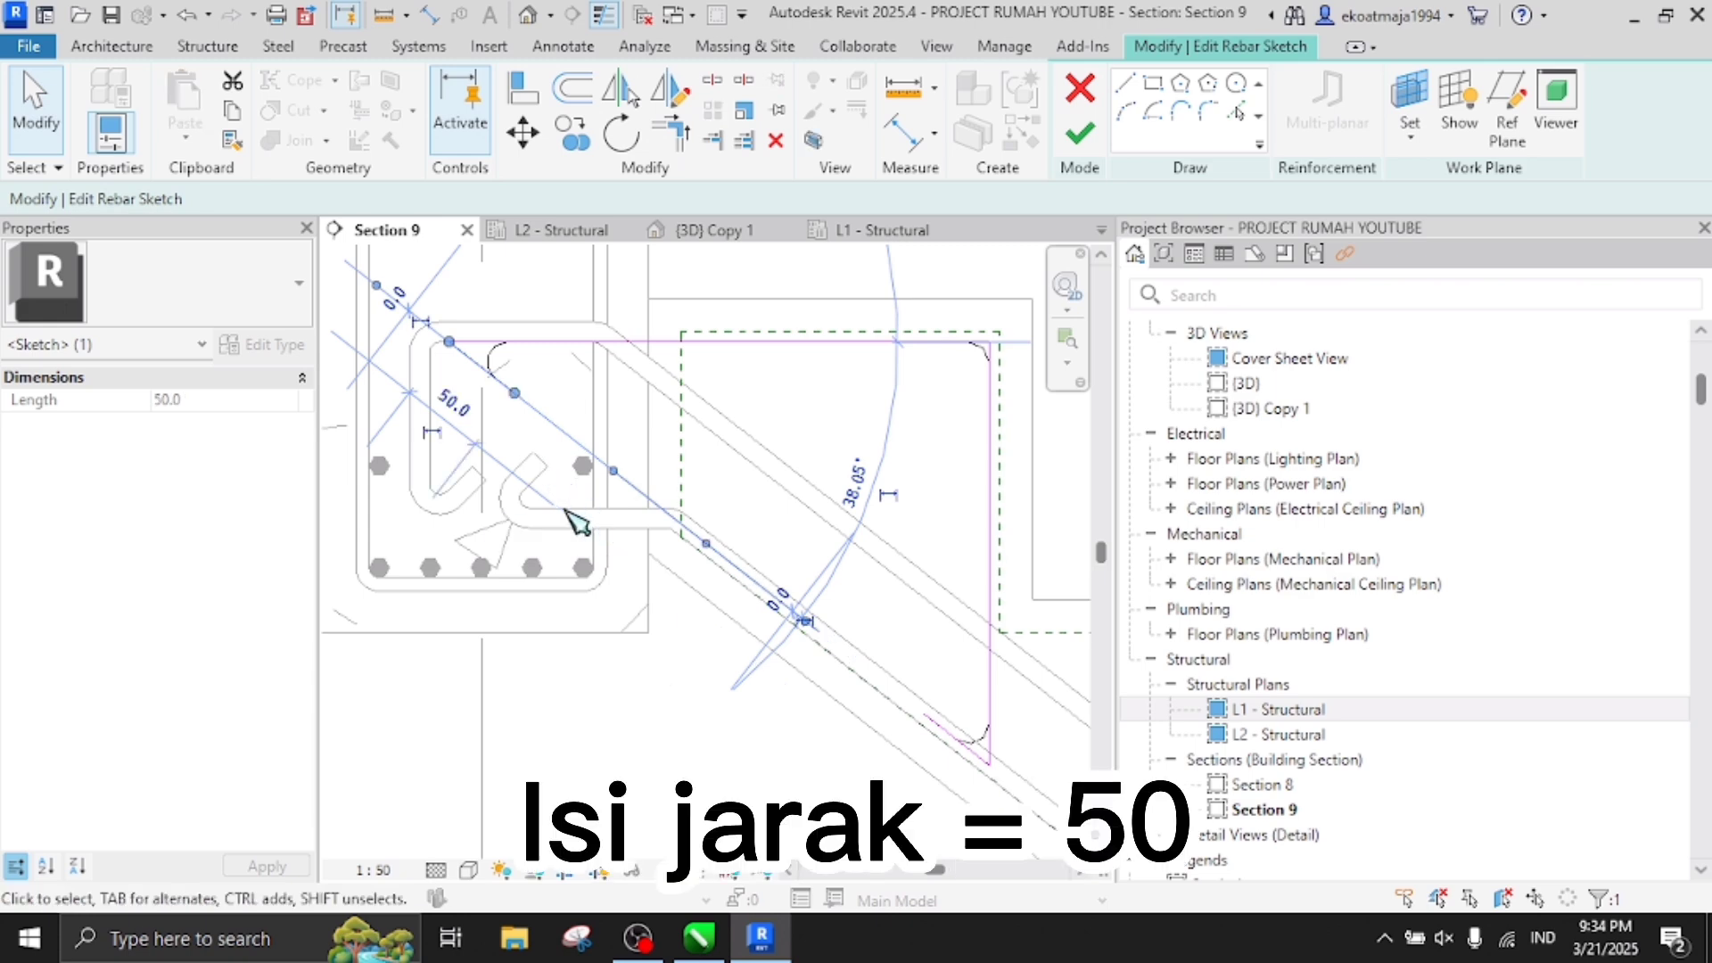
left_click(1078, 136)
scroll(713, 371, "down", 3)
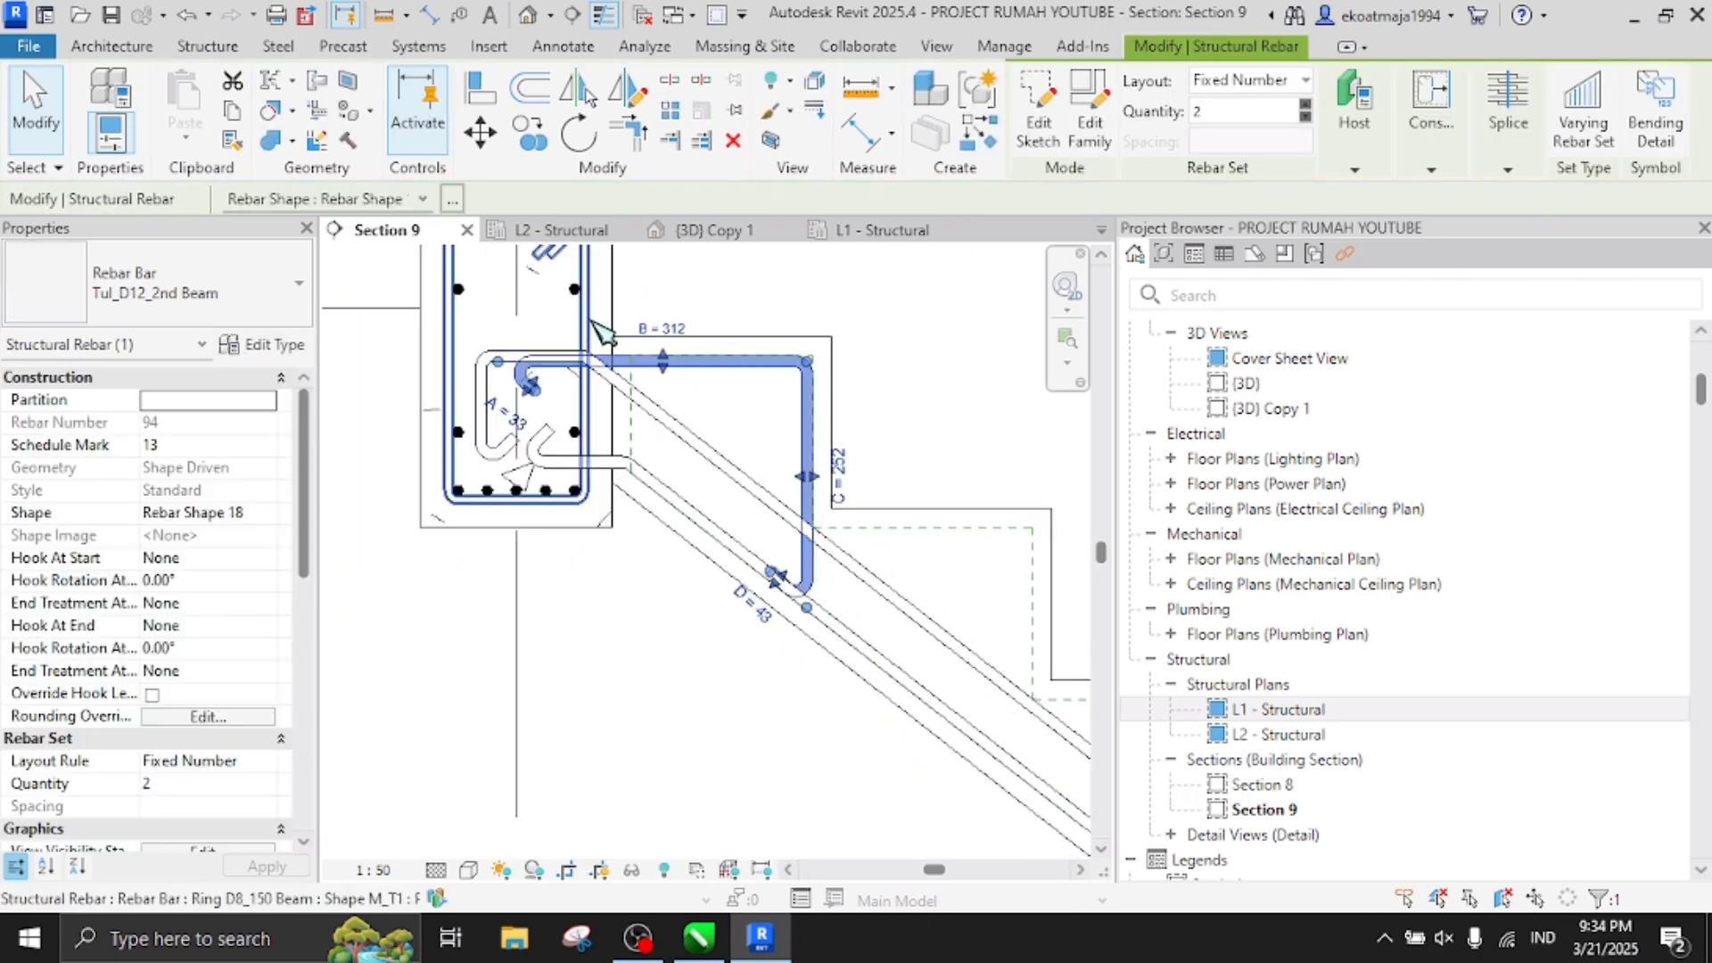
left_click(698, 286)
scroll(714, 379, "down", 2)
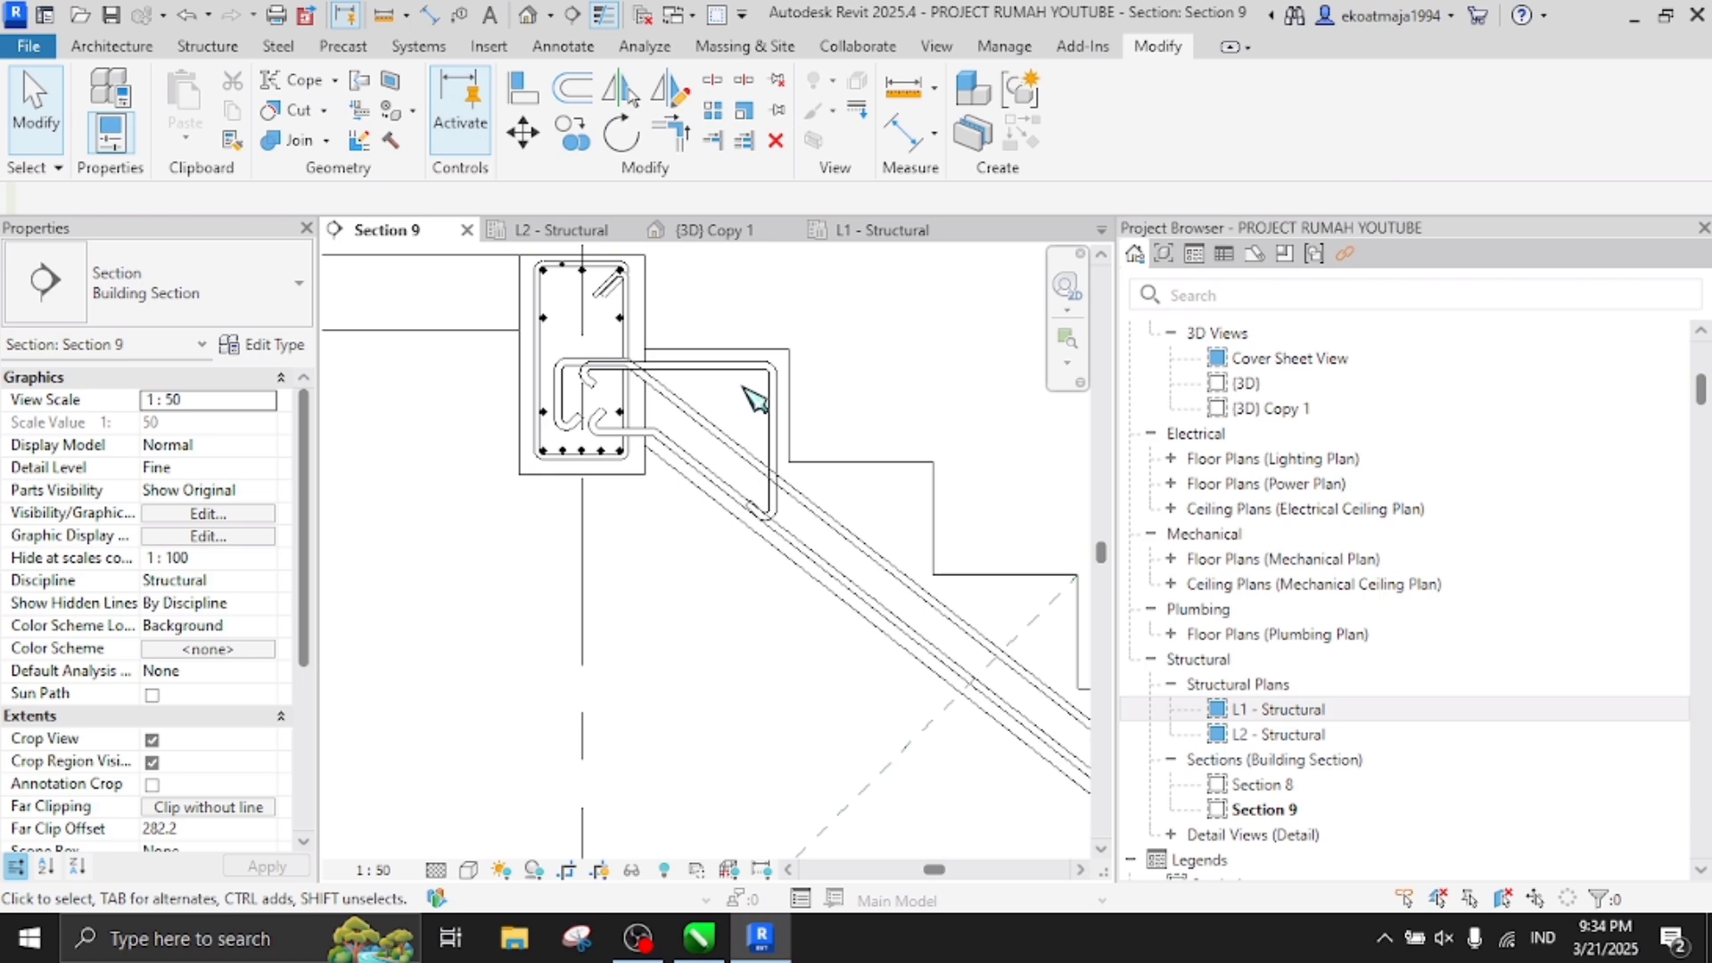
Copy the top step's rebar down one riser at a time and move each copy 230 mm across, filling the second and third steps
left_click(779, 419)
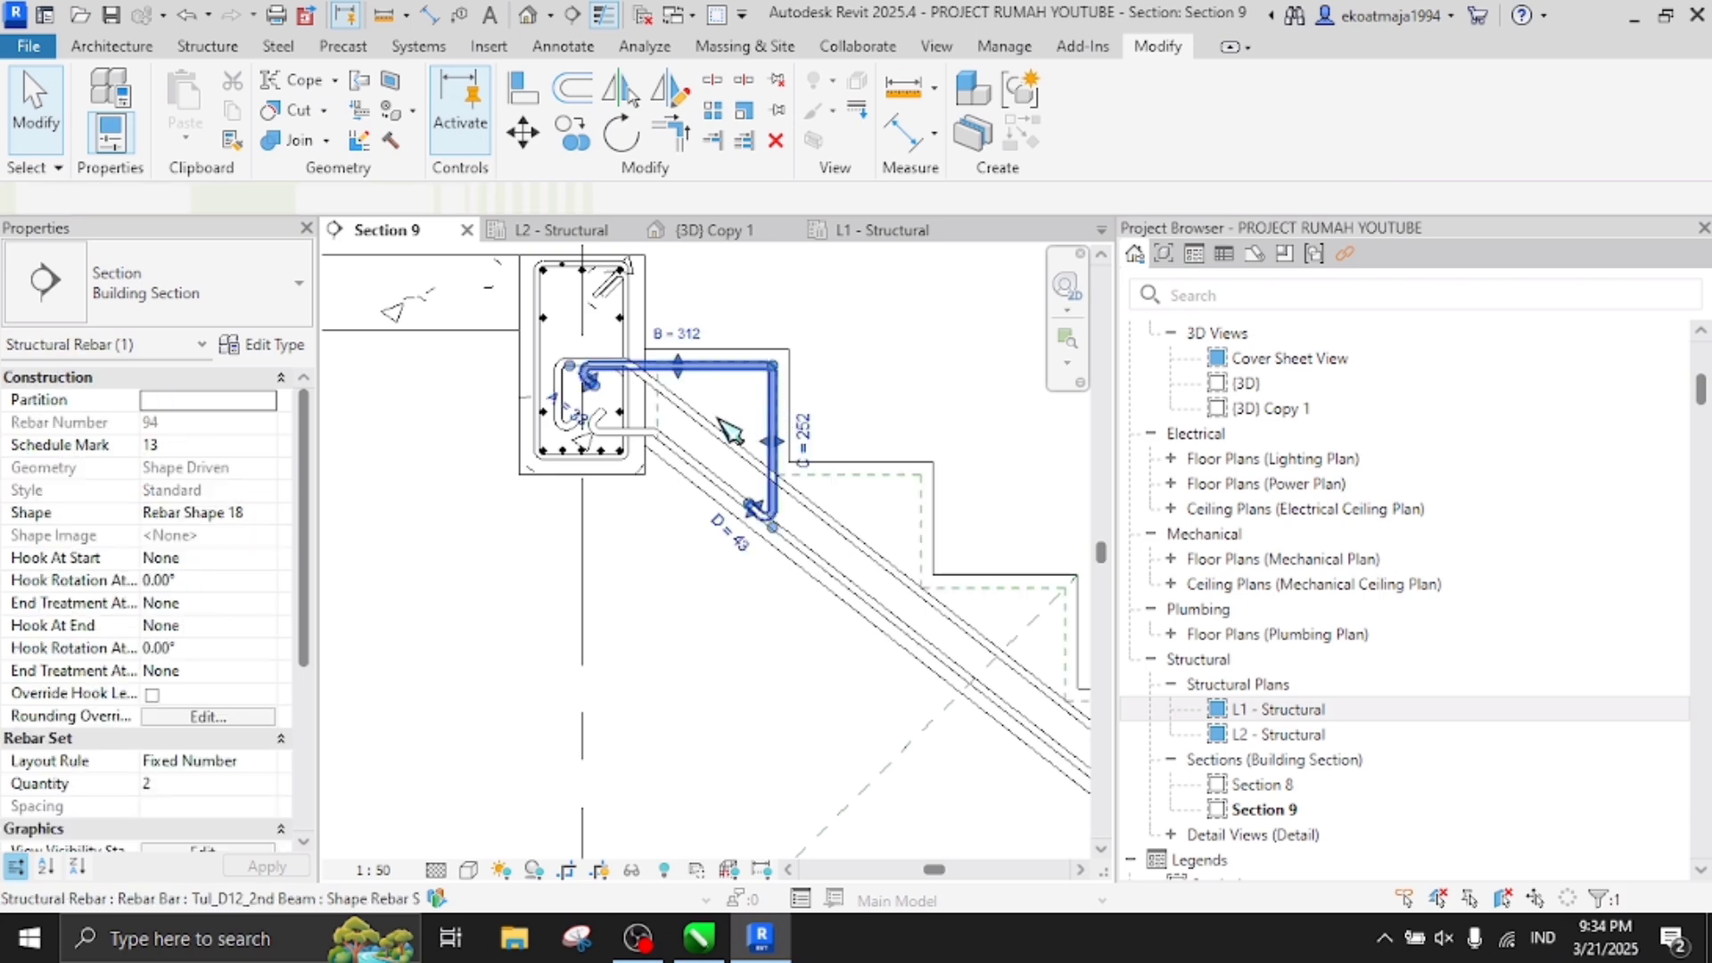
key("c")
key("o")
middle_click_drag(778, 419, 722, 366)
left_click(789, 349)
left_click(879, 408)
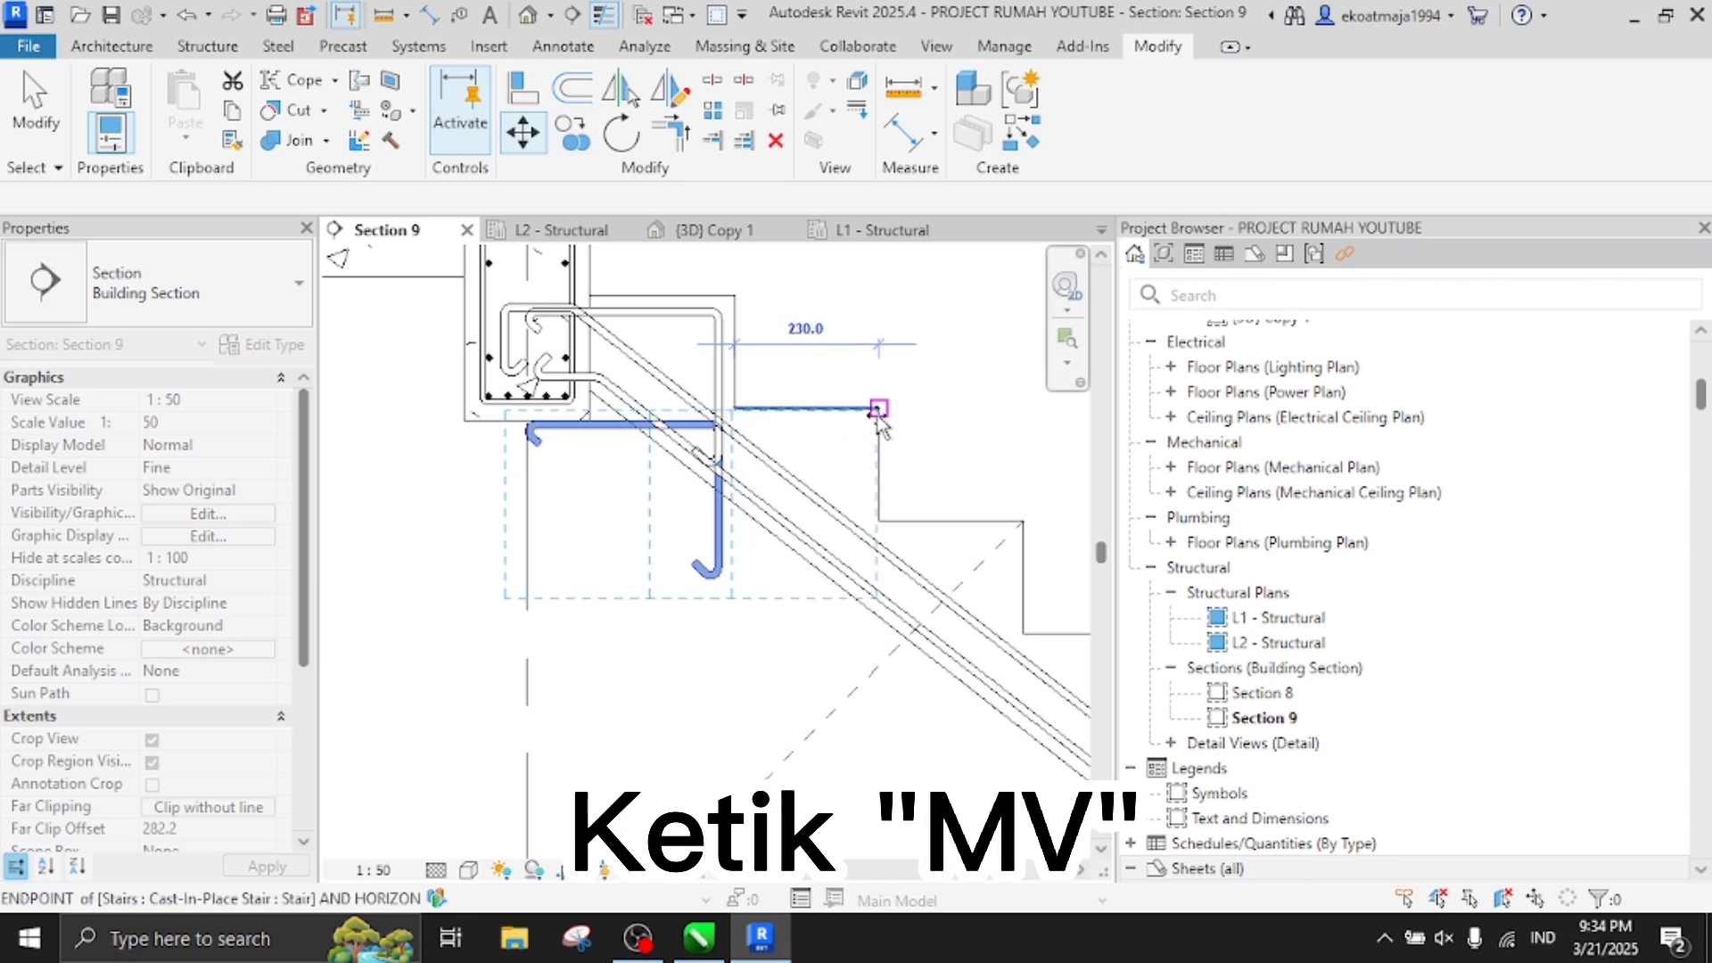
key("m")
key("v")
left_click(880, 408)
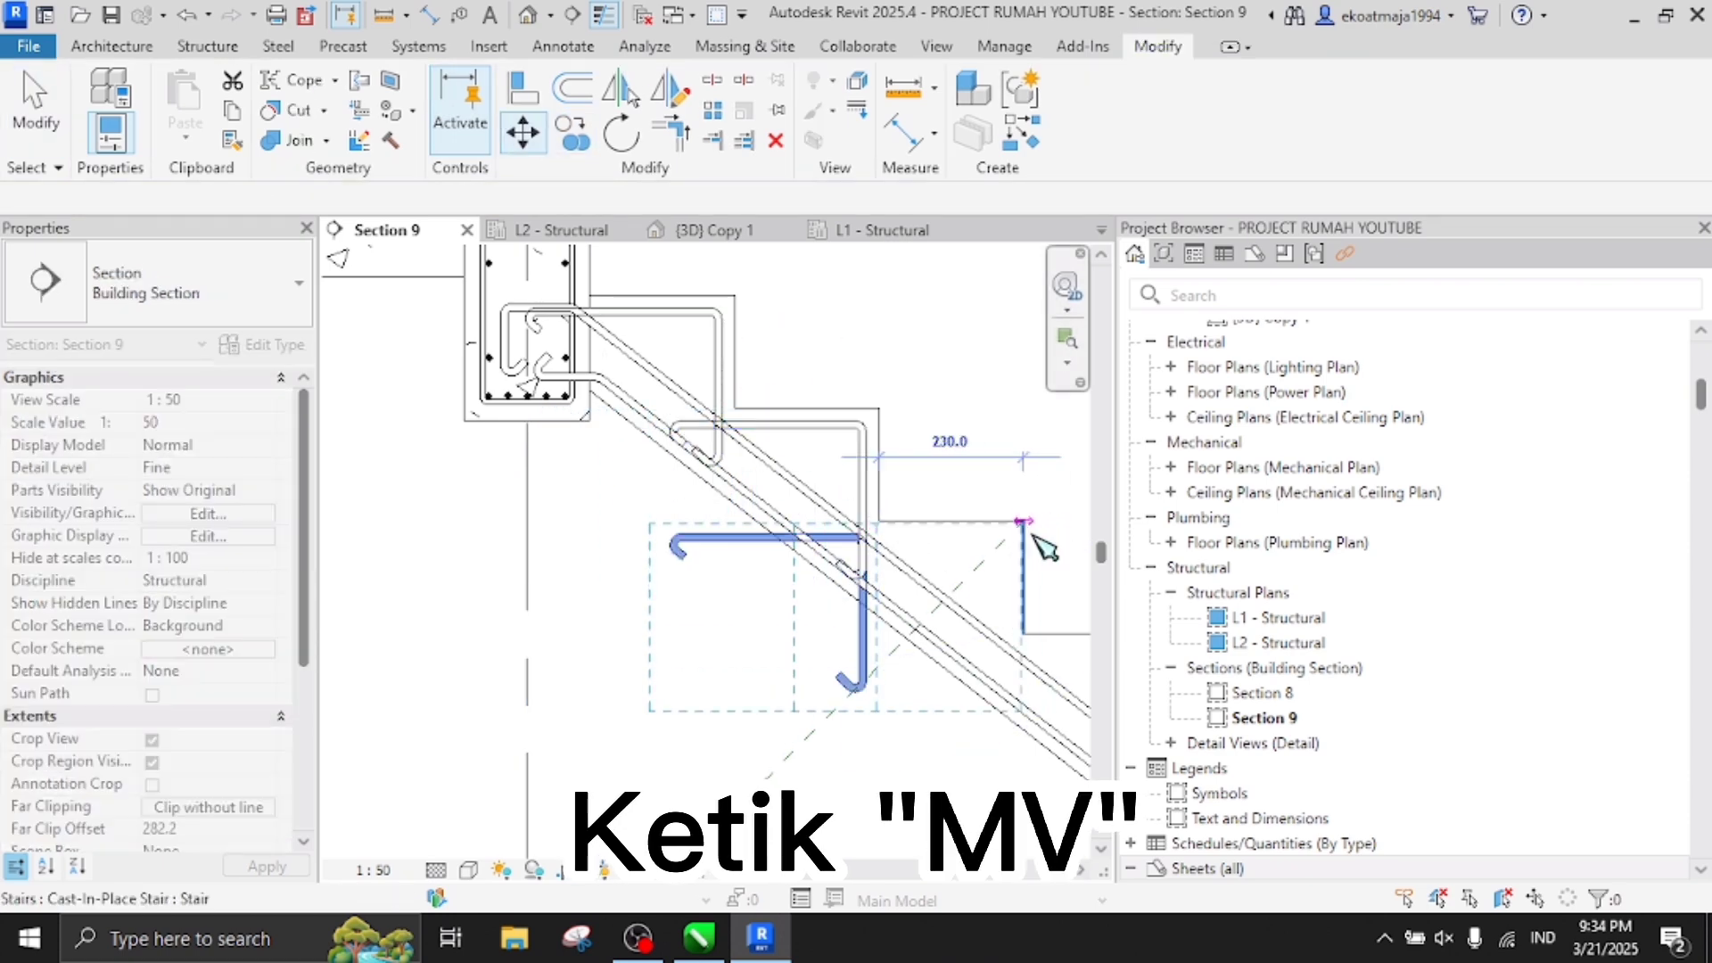
left_click(1026, 525)
Copy the third step's rebar down one riser and move the copy across one tread to the fourth step's nosing
scroll(1026, 527, "down", 3)
middle_click_drag(1084, 664, 917, 517)
scroll(901, 482, "up", 4)
key("c")
key("o")
scroll(796, 339, "down", 1)
left_click(758, 252)
left_click(759, 365)
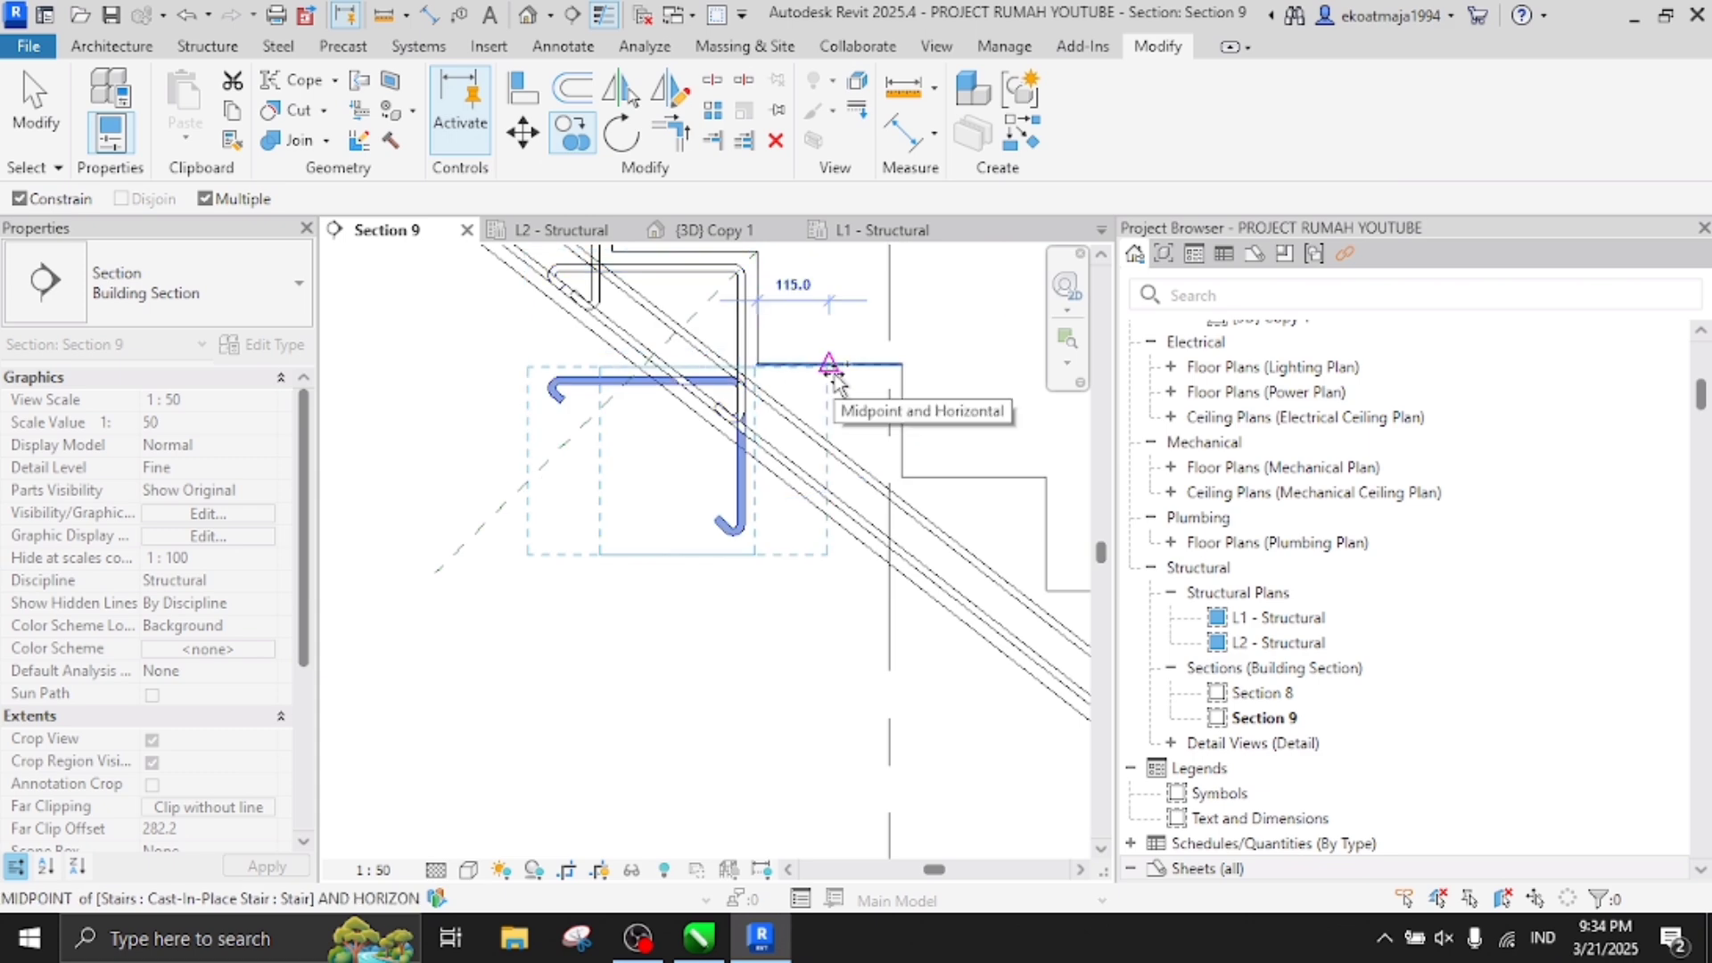
key("m")
key("v")
left_click(758, 365)
left_click(903, 365)
Copy the fourth step's rebar down one riser and move the copy across one tread to the fifth step
key("c")
key("o")
left_click(903, 364)
left_click(902, 477)
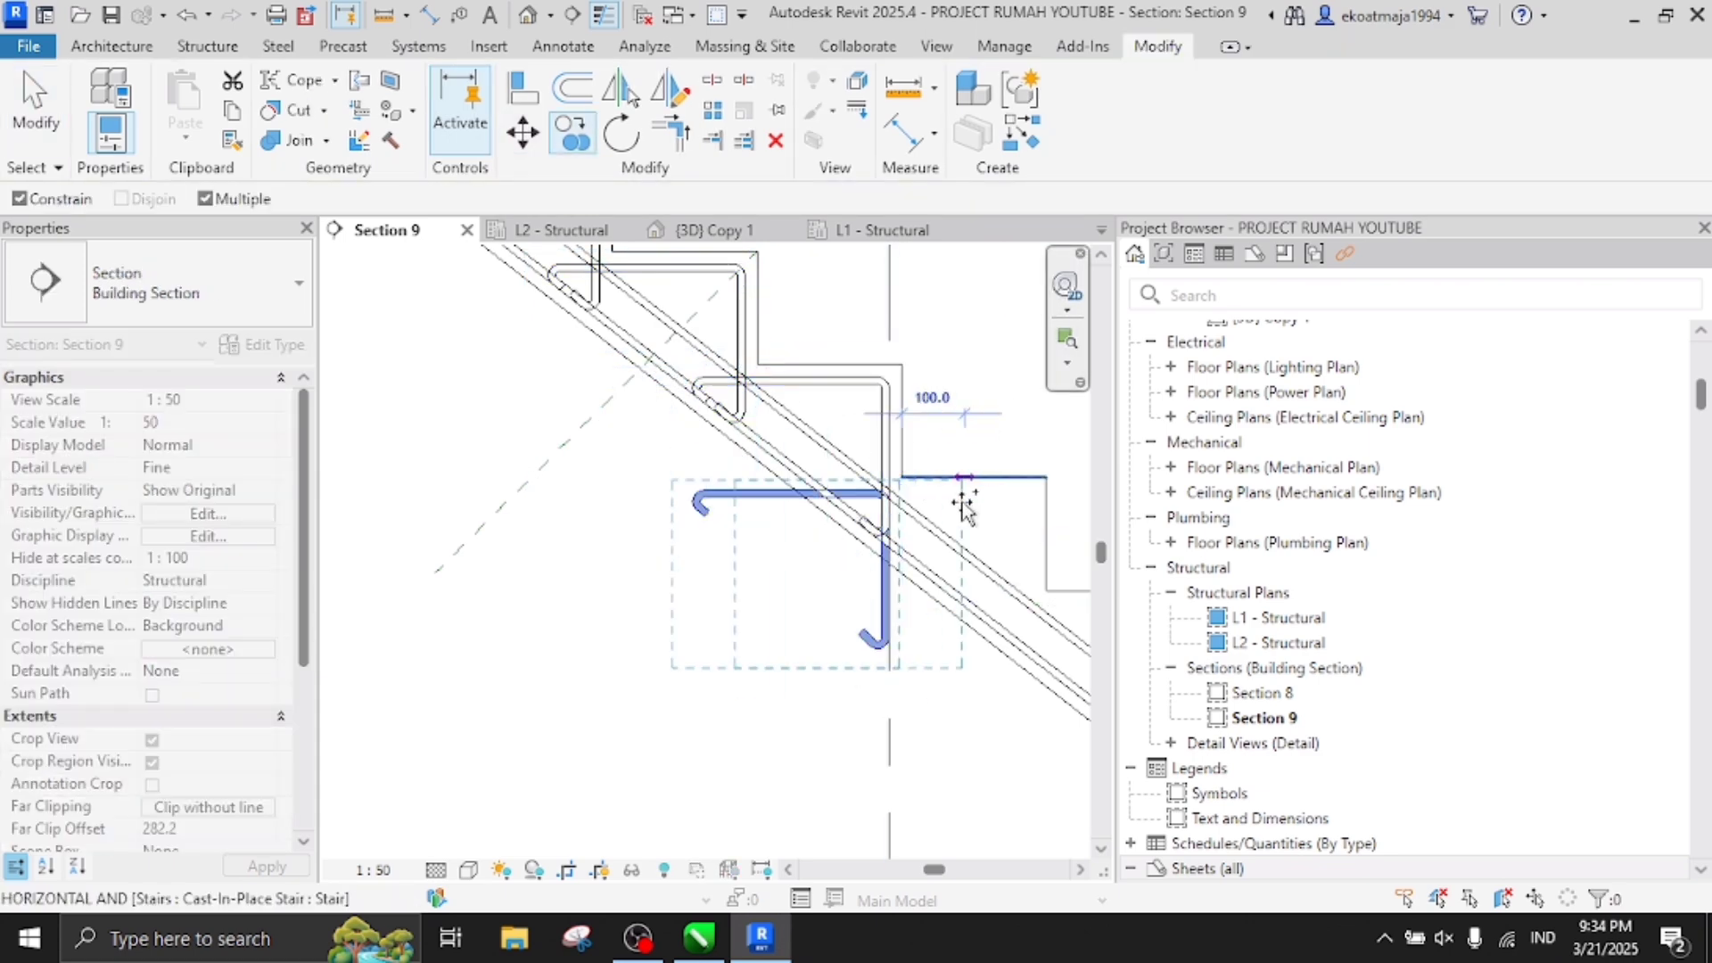
key("m")
key("v")
left_click(903, 477)
left_click(1047, 477)
Continue copying the step rebar down and across the stair flight, placing it in the sixth and seventh steps
scroll(1047, 481, "down", 6)
scroll(897, 471, "up", 4)
key("c")
key("o")
left_click(802, 361)
left_click(802, 426)
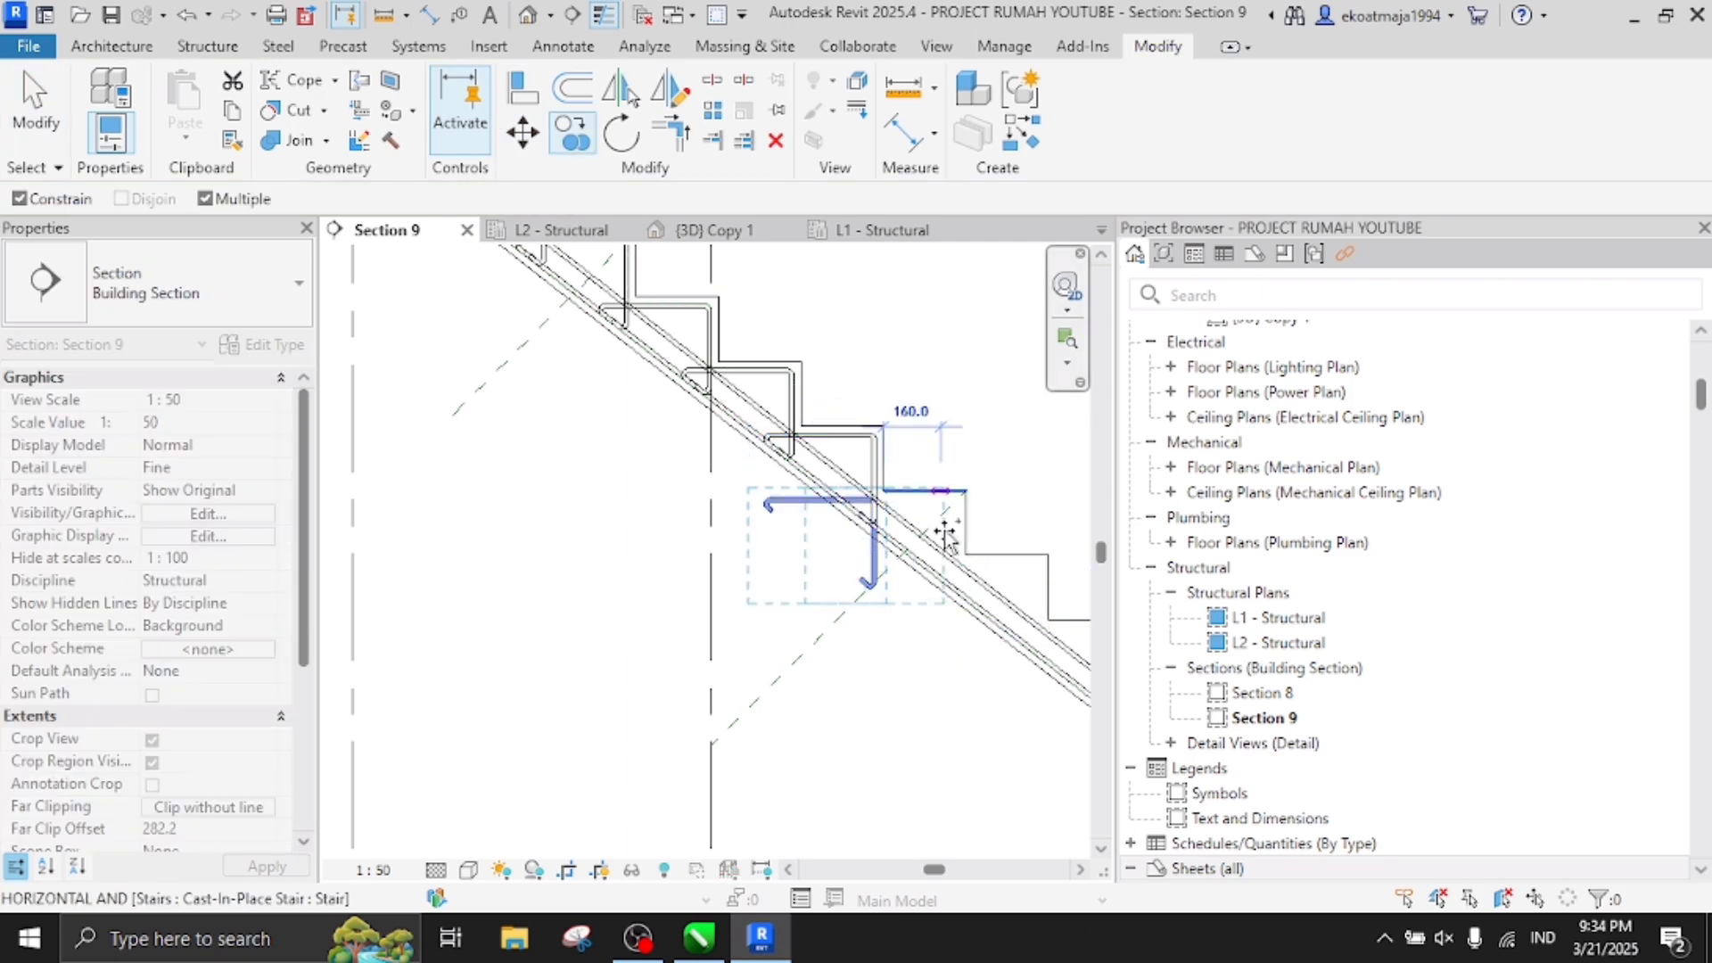
key("m")
key("v")
left_click(883, 490)
left_click(965, 491)
Copy the step rebar down and across into the last two steps above the landing
scroll(978, 499, "up", 5)
key("c")
key("o")
left_click(949, 485)
left_click(949, 614)
key("m")
key("v")
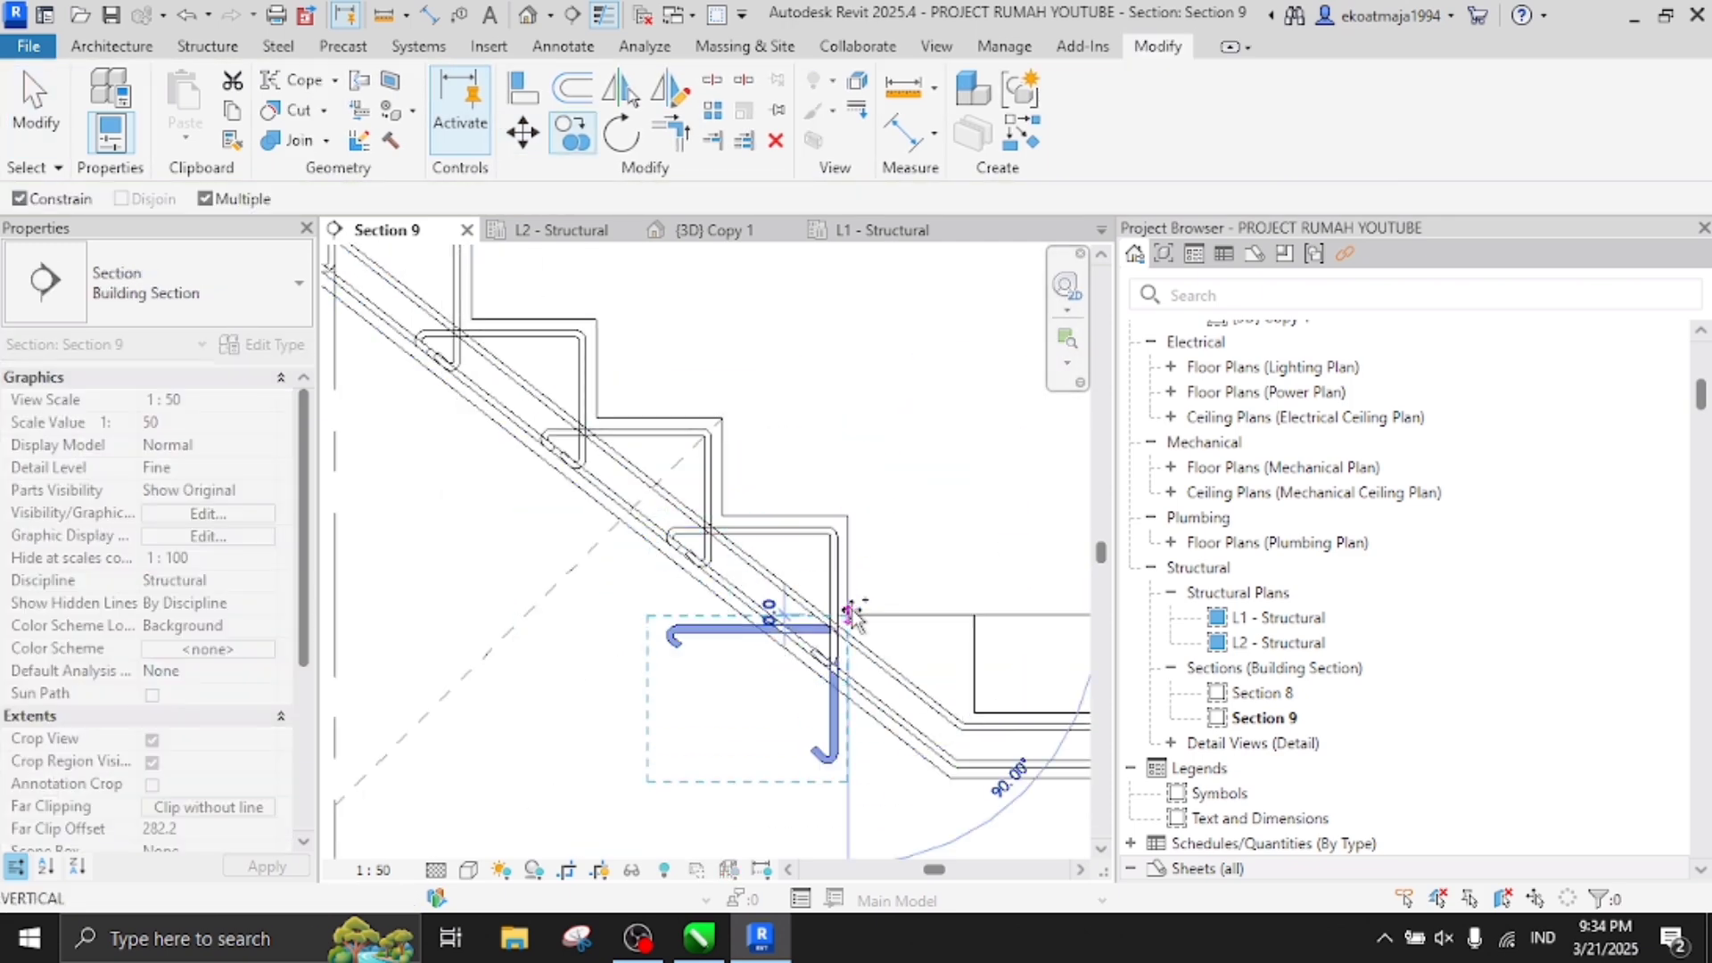
key("Escape")
scroll(918, 553, "down", 6)
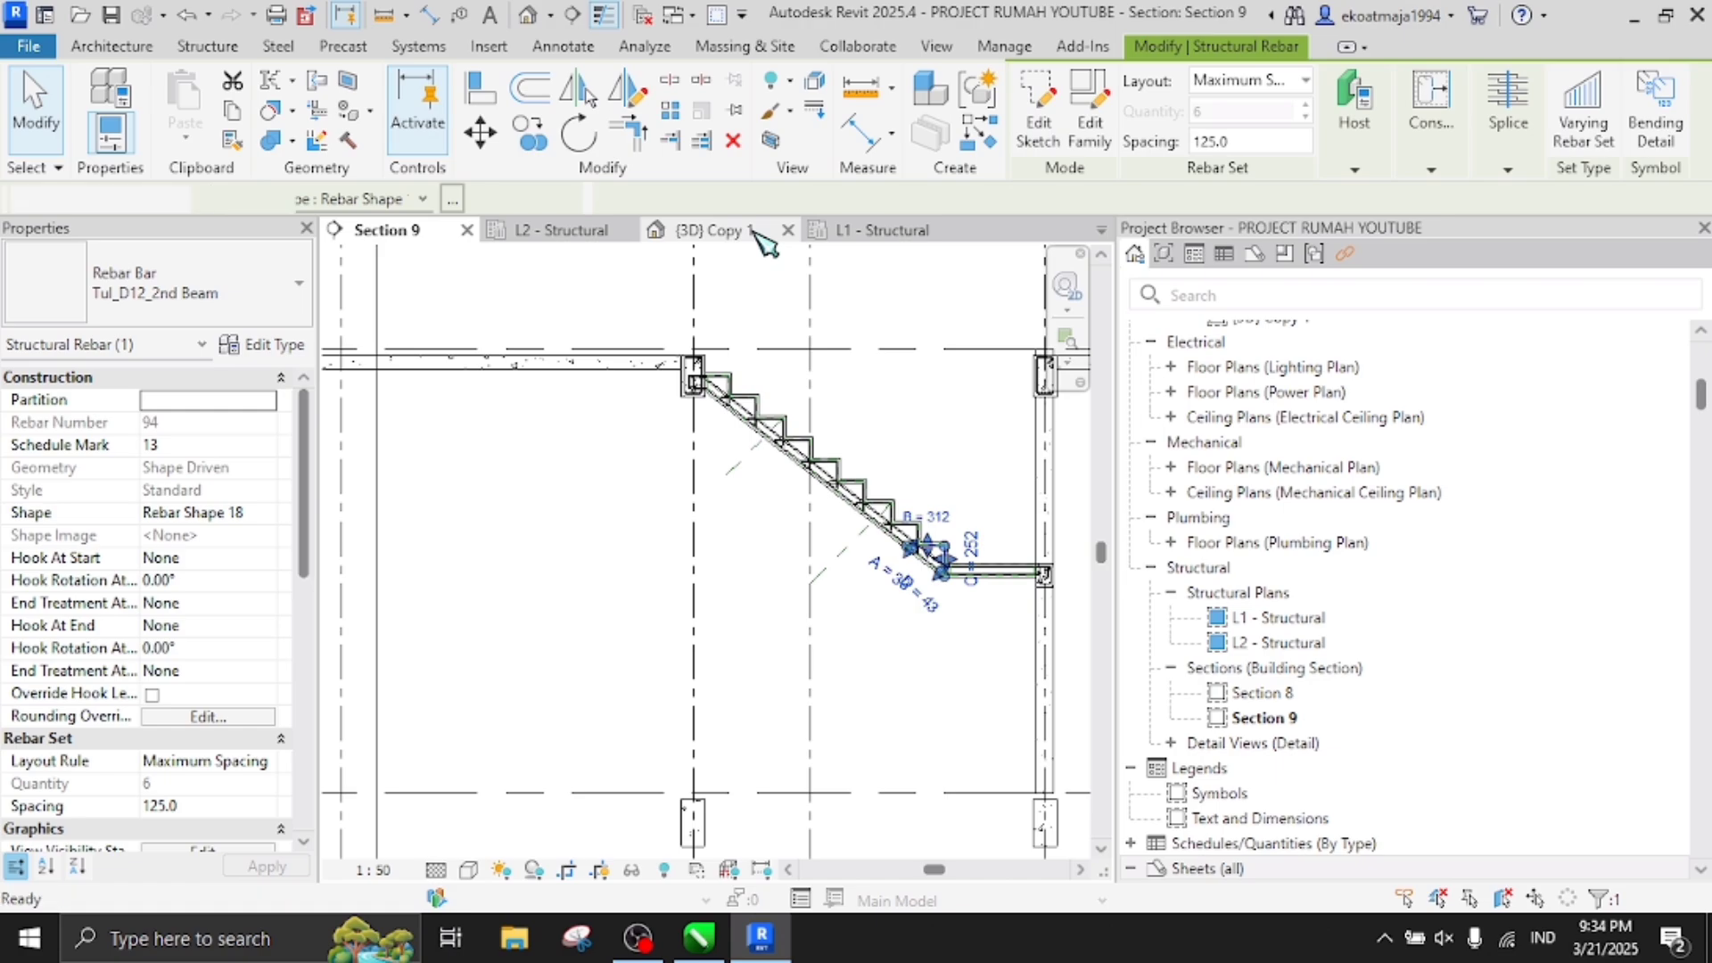
In the L1 - Structural plan, move the section line across to the other stair flight, then reopen Section 9
left_click(756, 232)
middle_click_drag(758, 482, 932, 667, "shift")
scroll(817, 533, "down", 3)
scroll(932, 667, "up", 3)
left_click(879, 231)
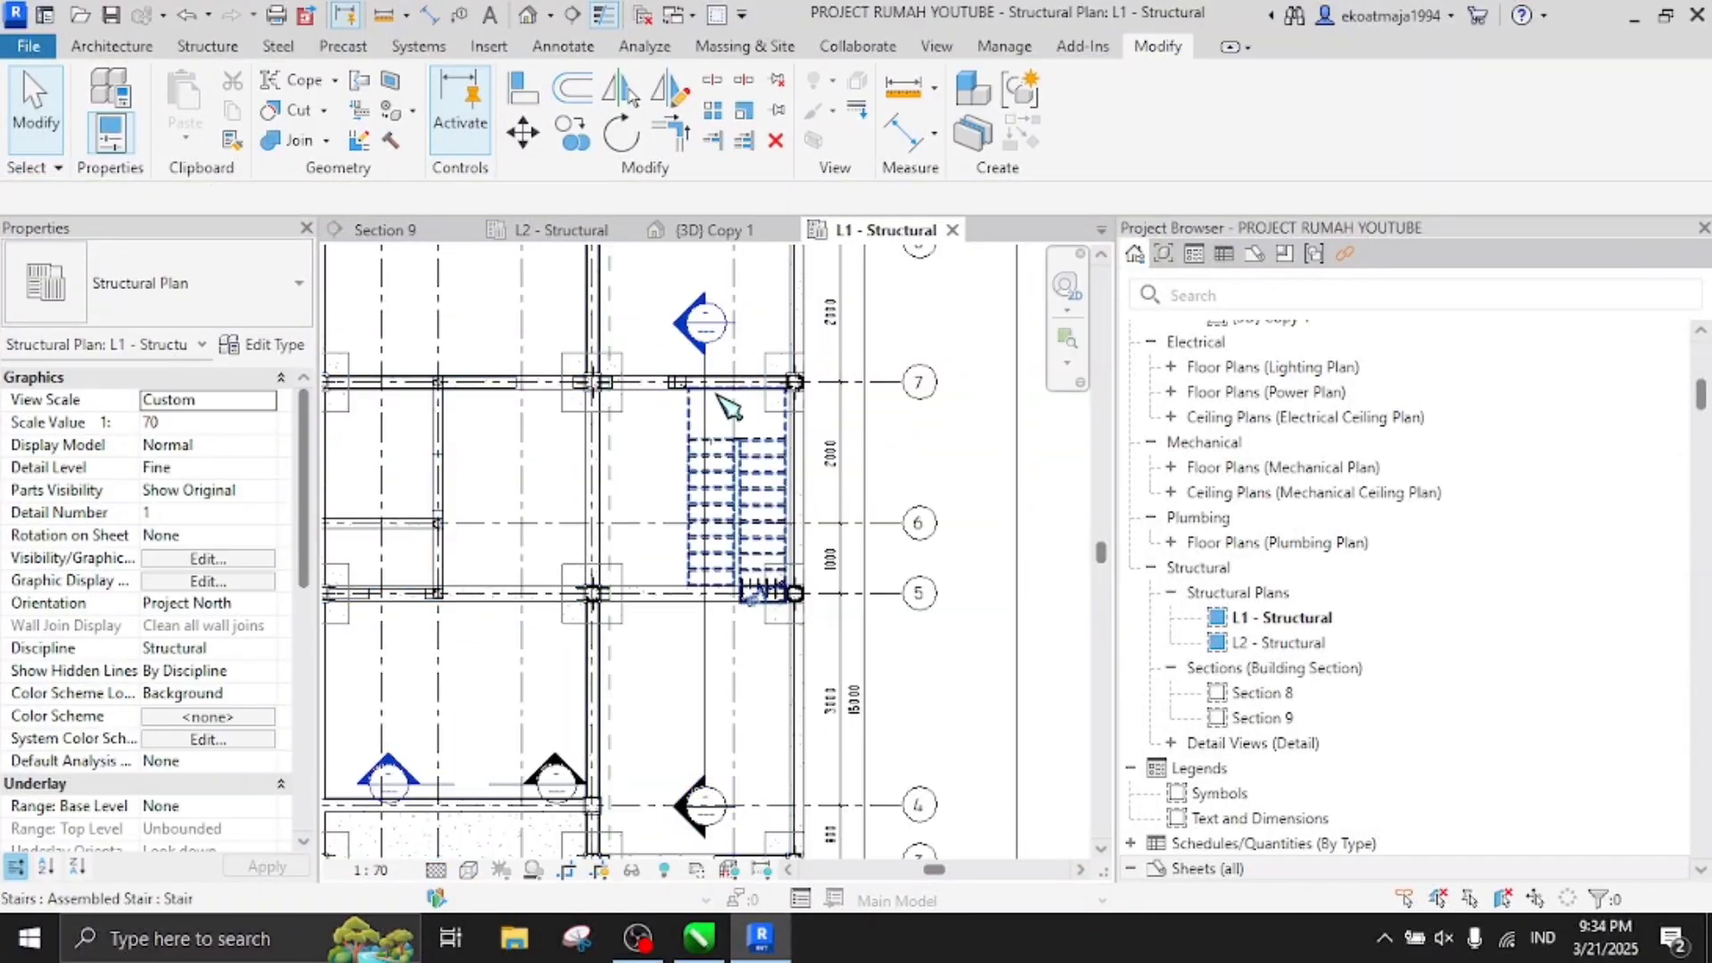
left_click(704, 410)
left_click_drag(705, 410, 762, 405)
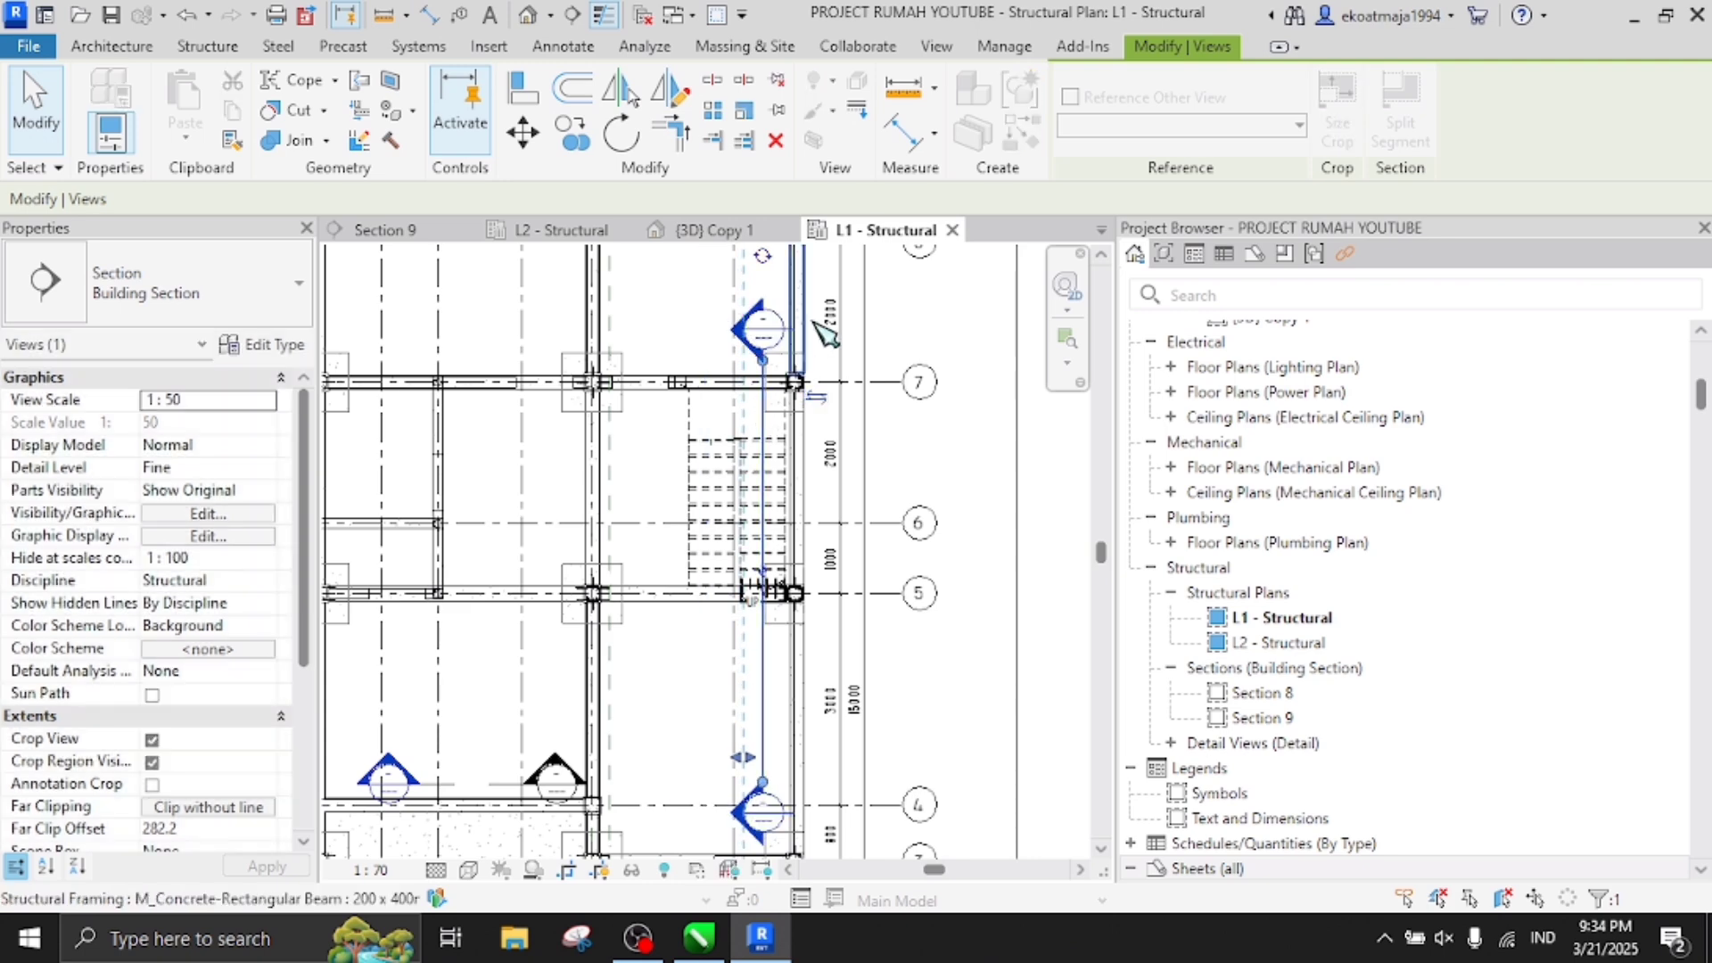
left_click(443, 231)
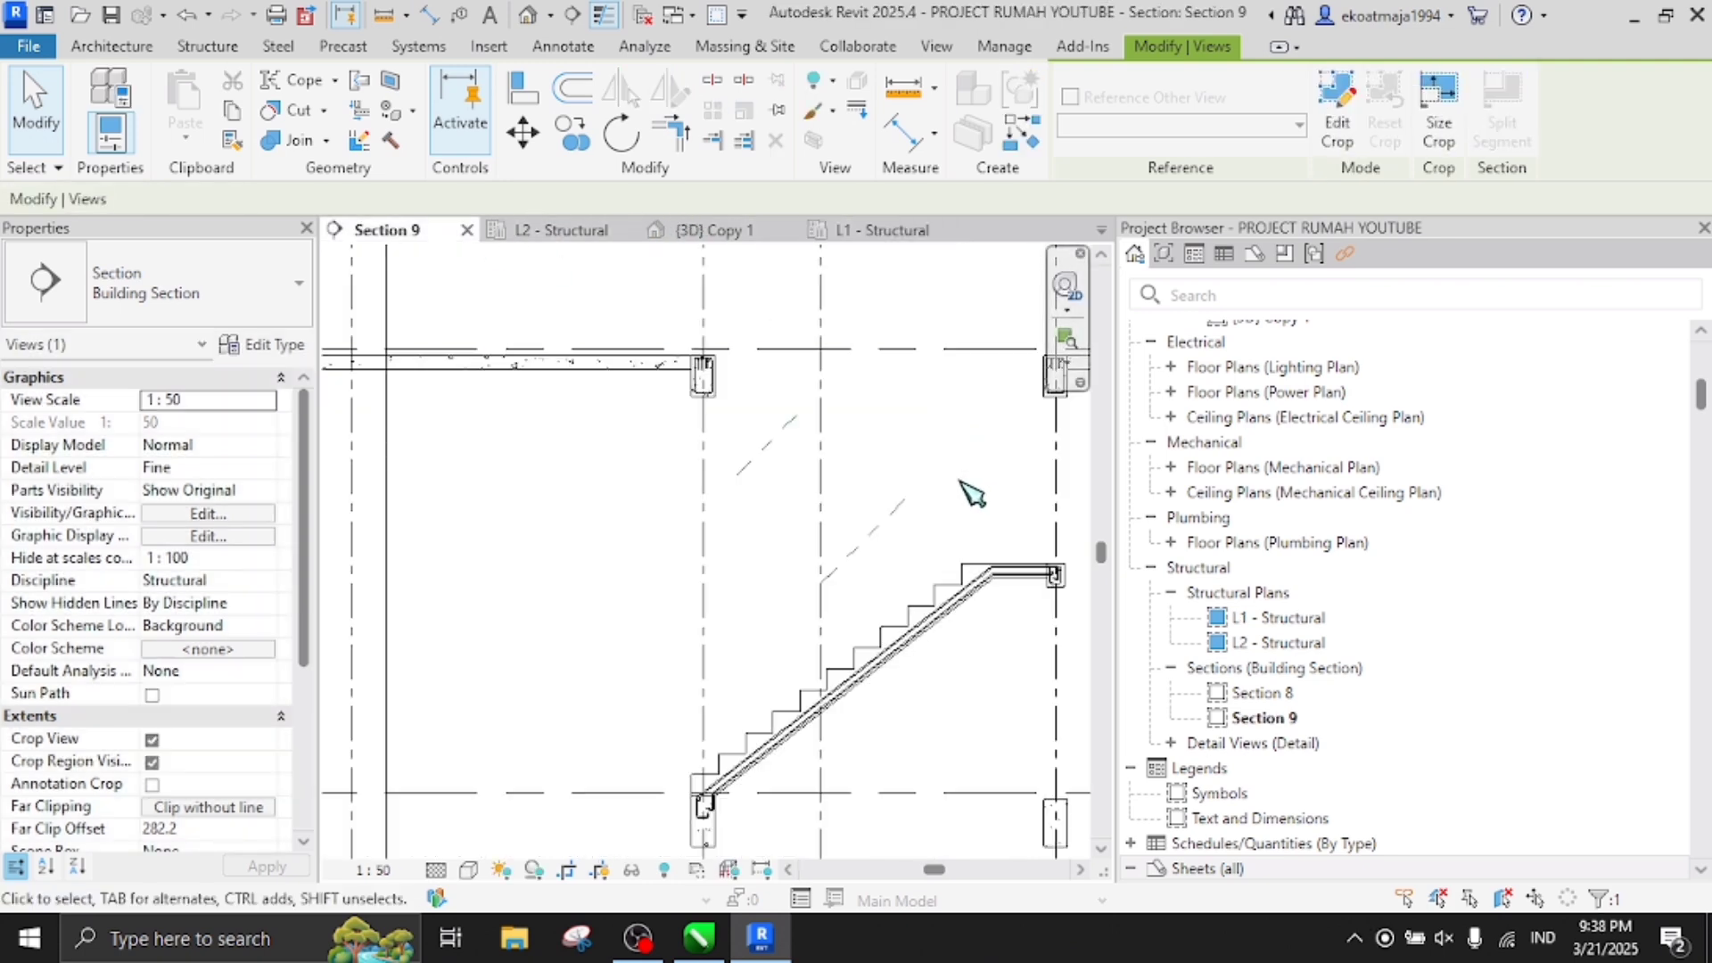
Place a straight M_00 rebar of type Tul_D12_2nd Beam along the top tread of the lower stair flight
scroll(892, 402, "down", 2)
scroll(972, 502, "up", 3)
scroll(972, 502, "up", 6)
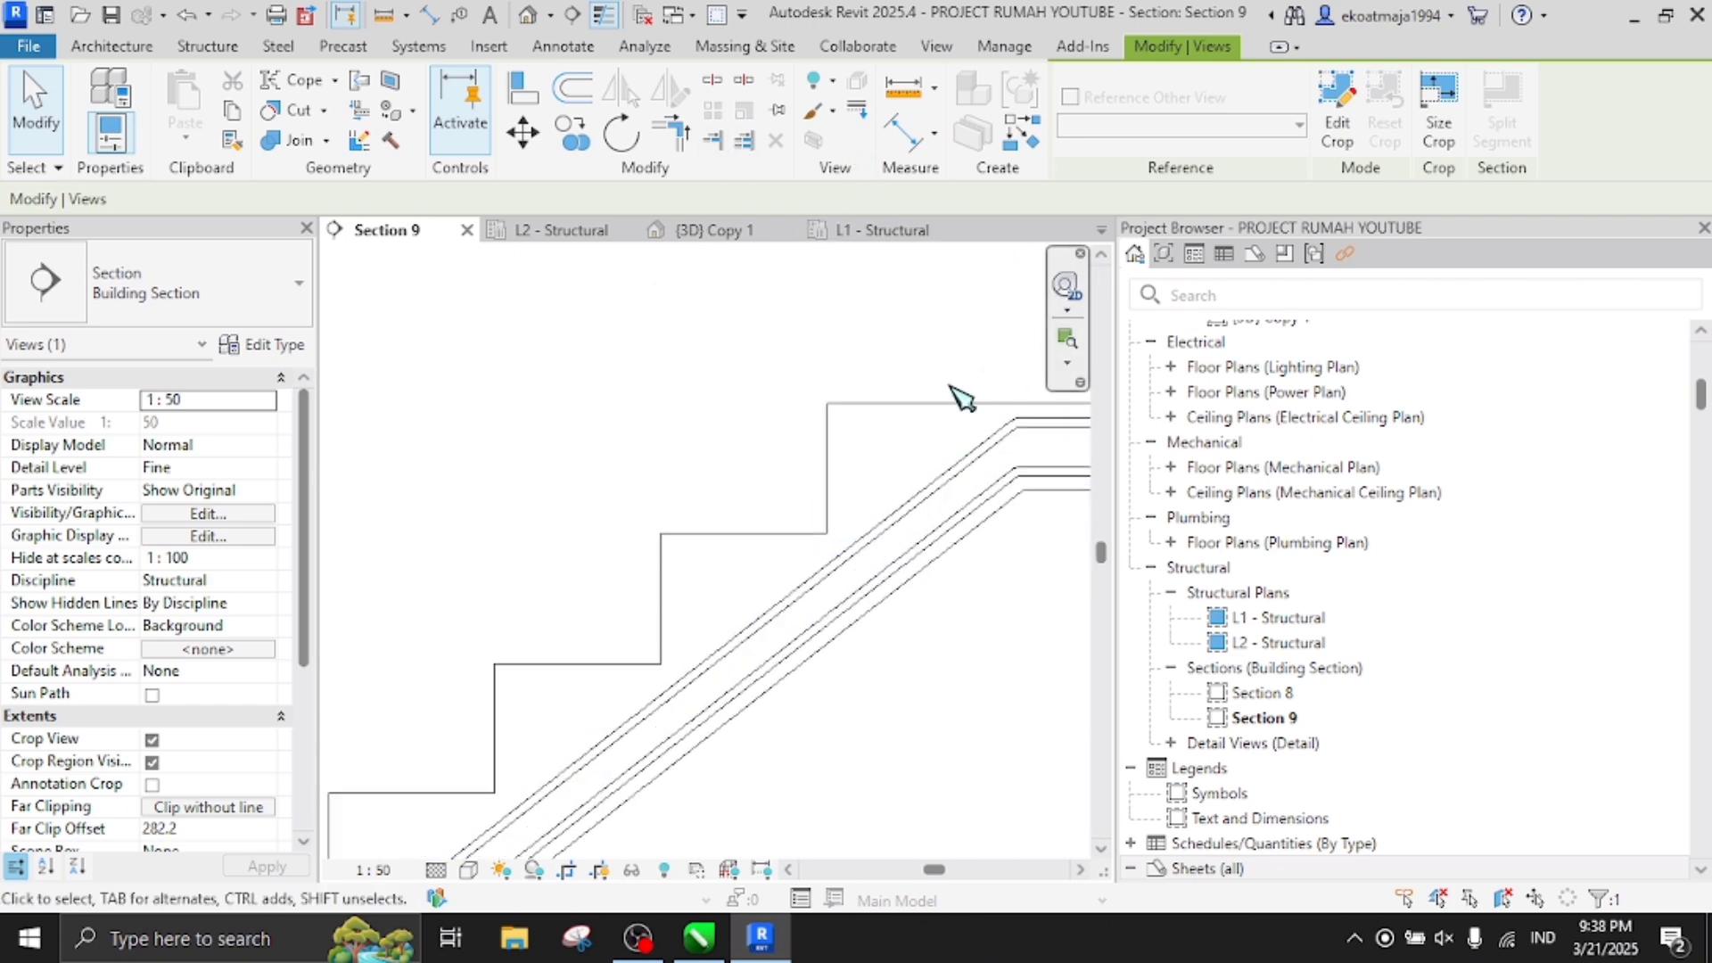
left_click(952, 397)
left_click(1253, 114)
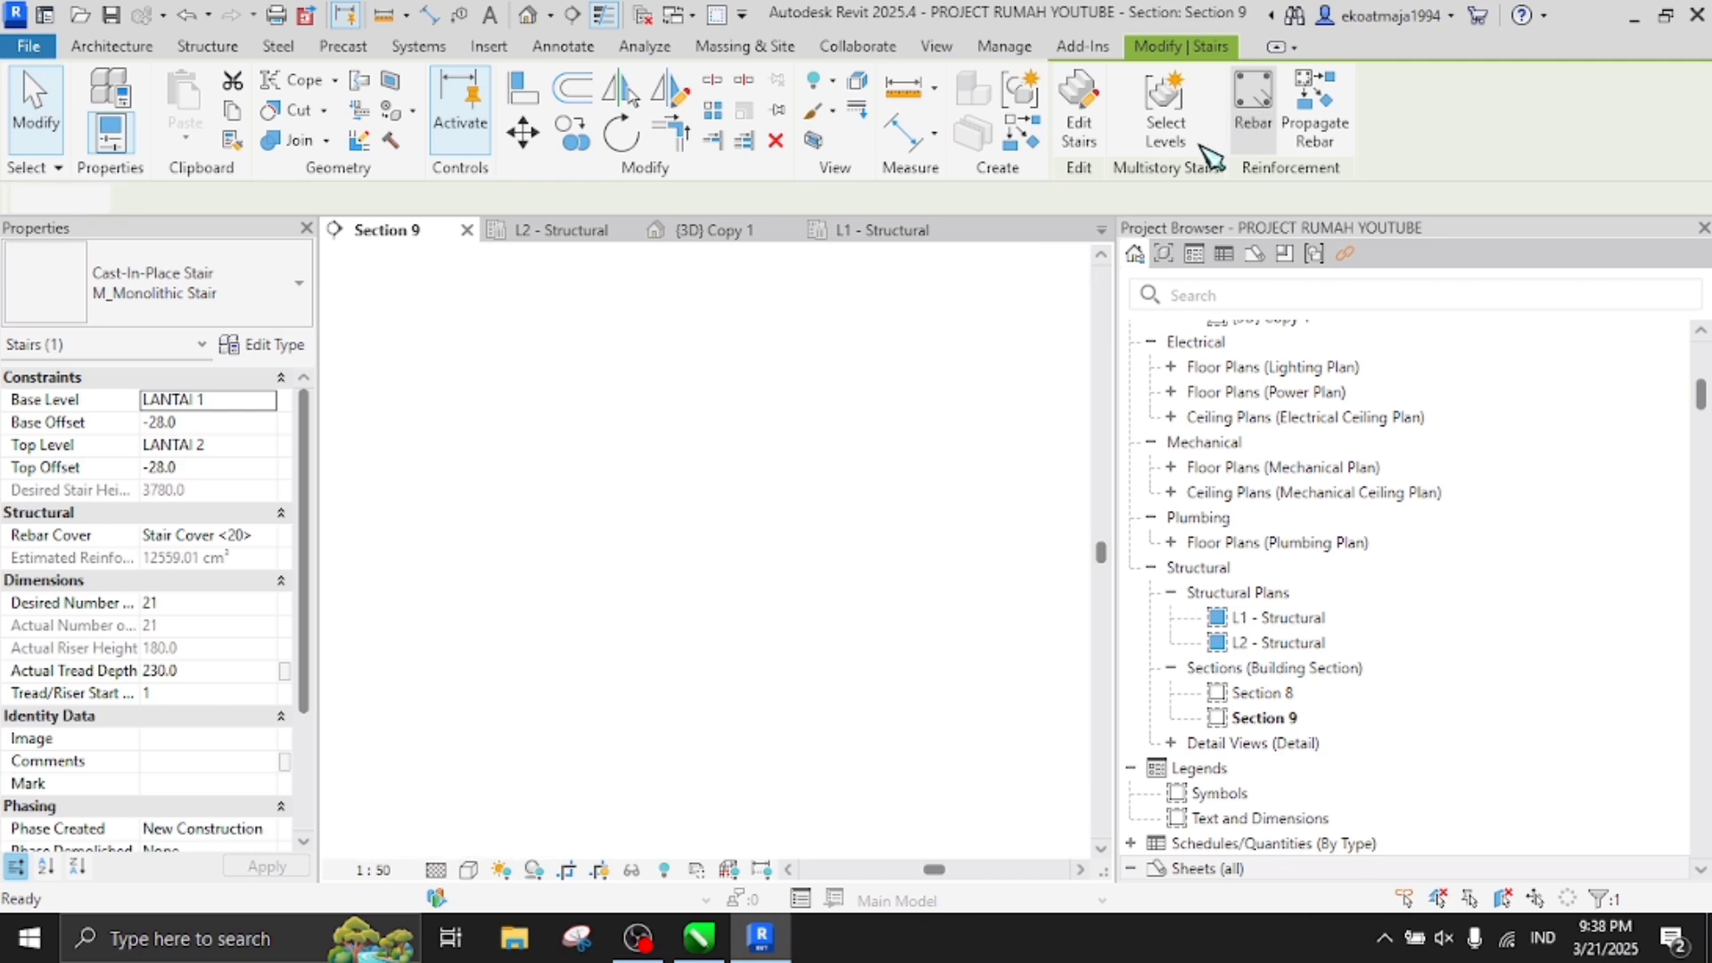
scroll(1335, 417, "up", 10)
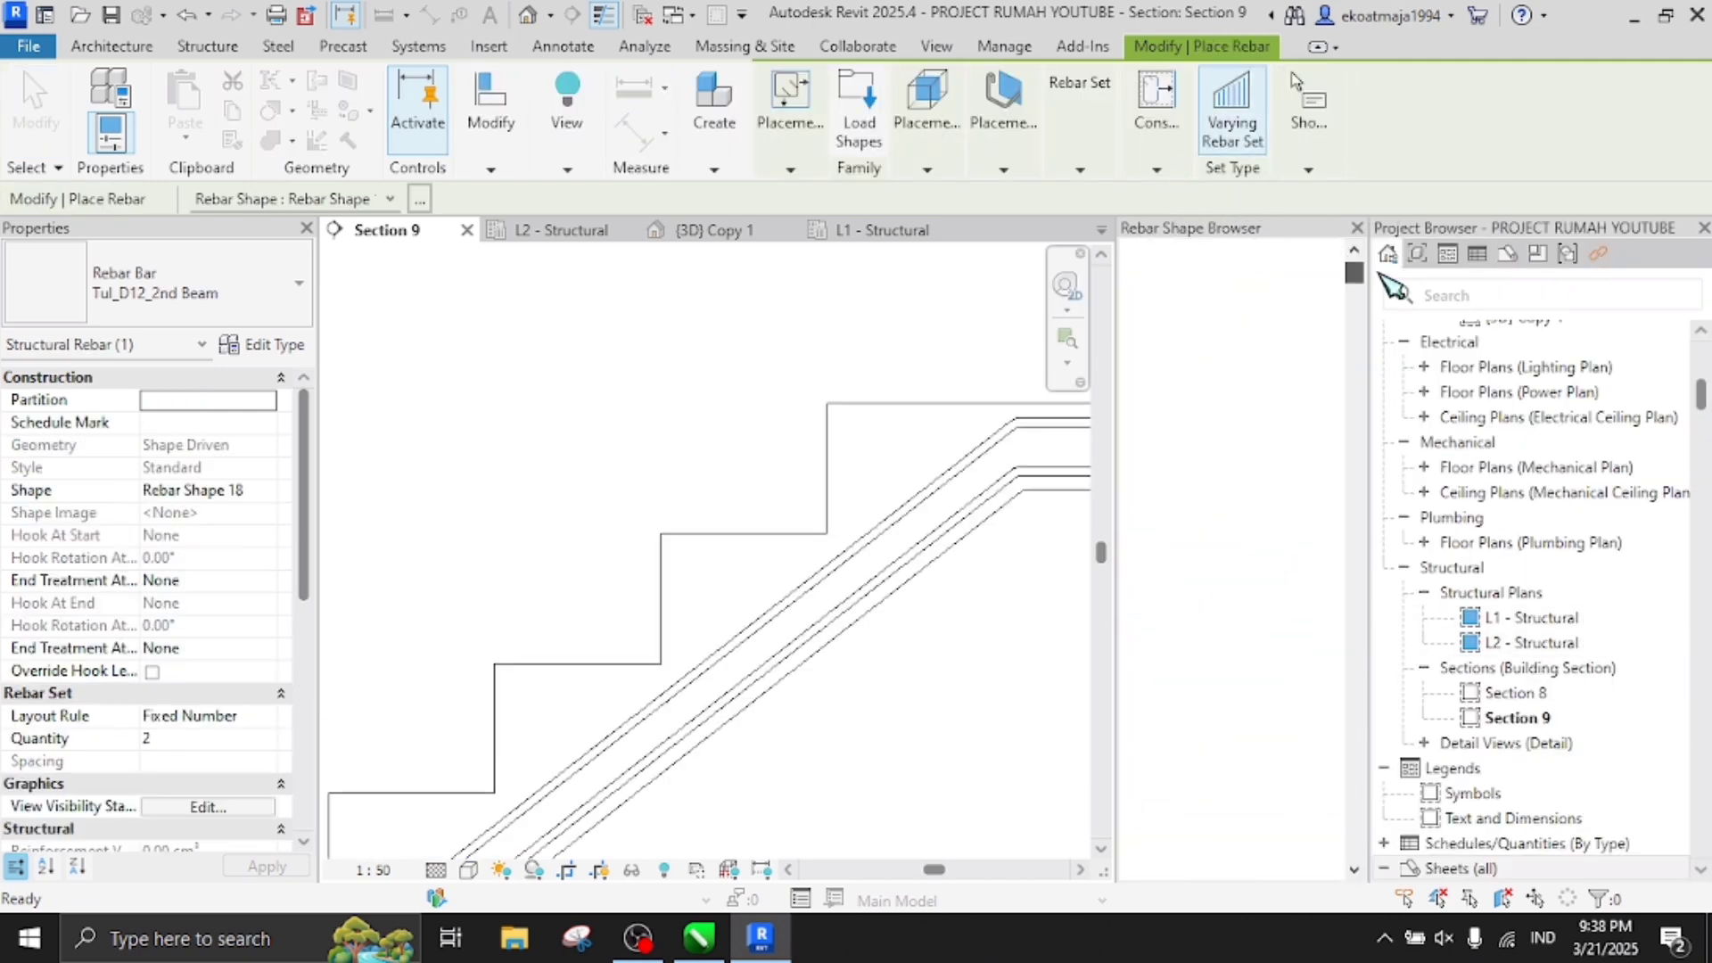
left_click(1318, 286)
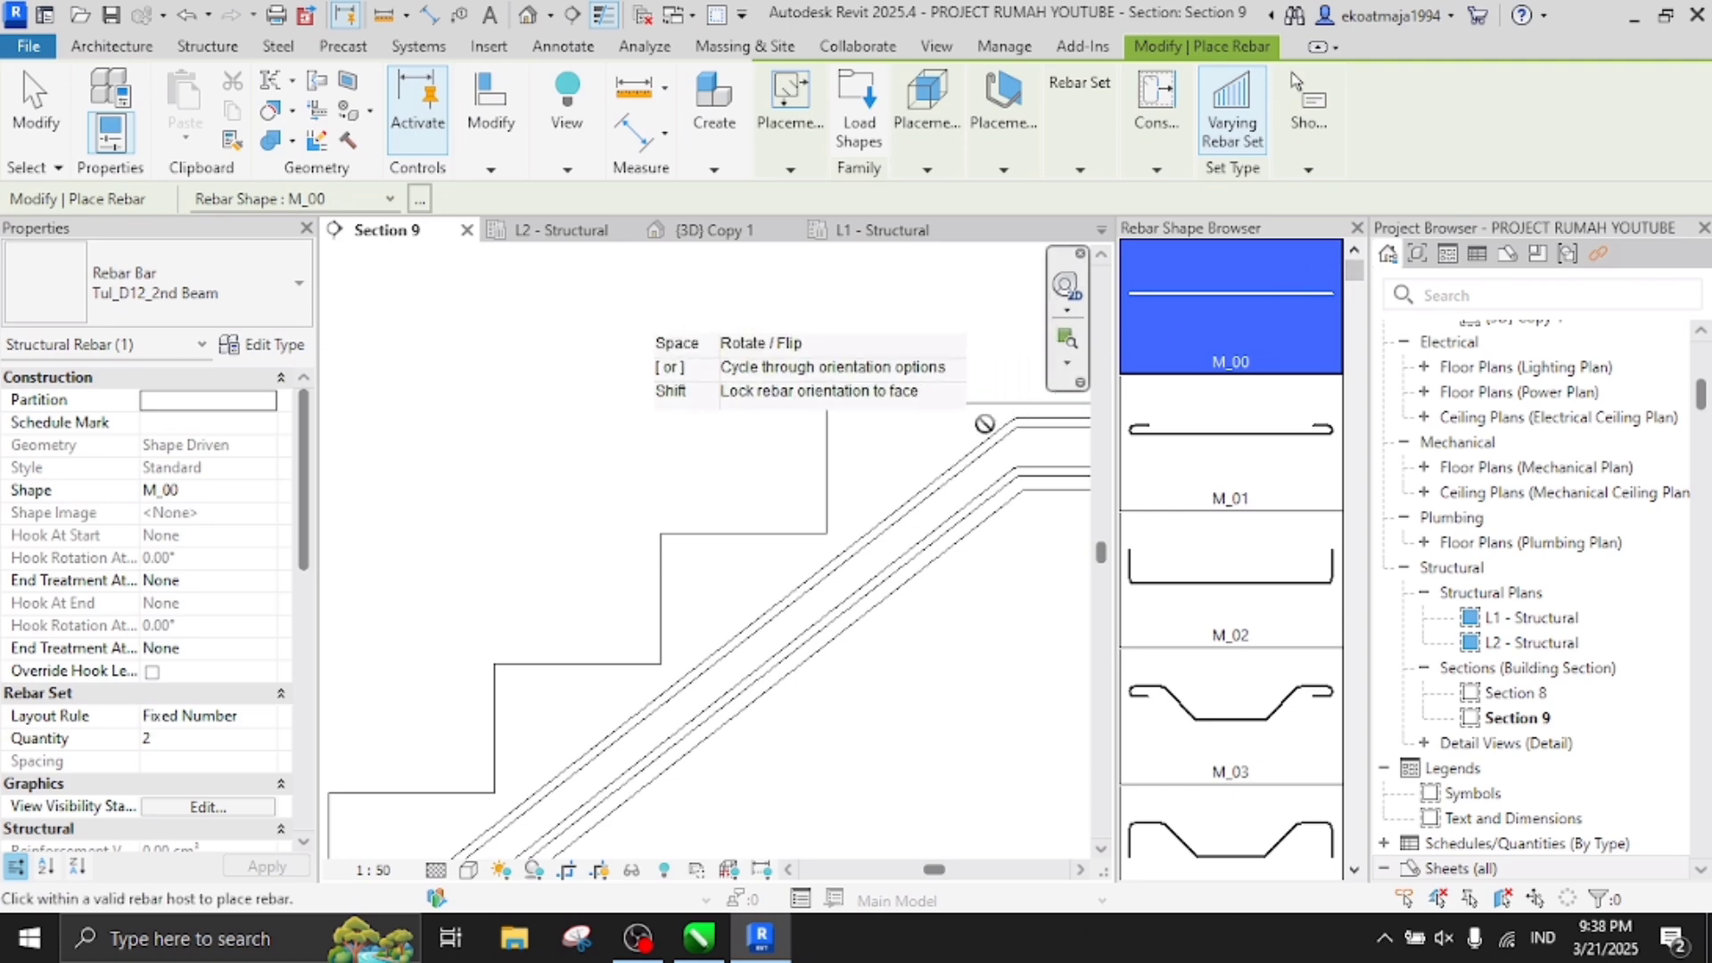
scroll(901, 426, "up", 1)
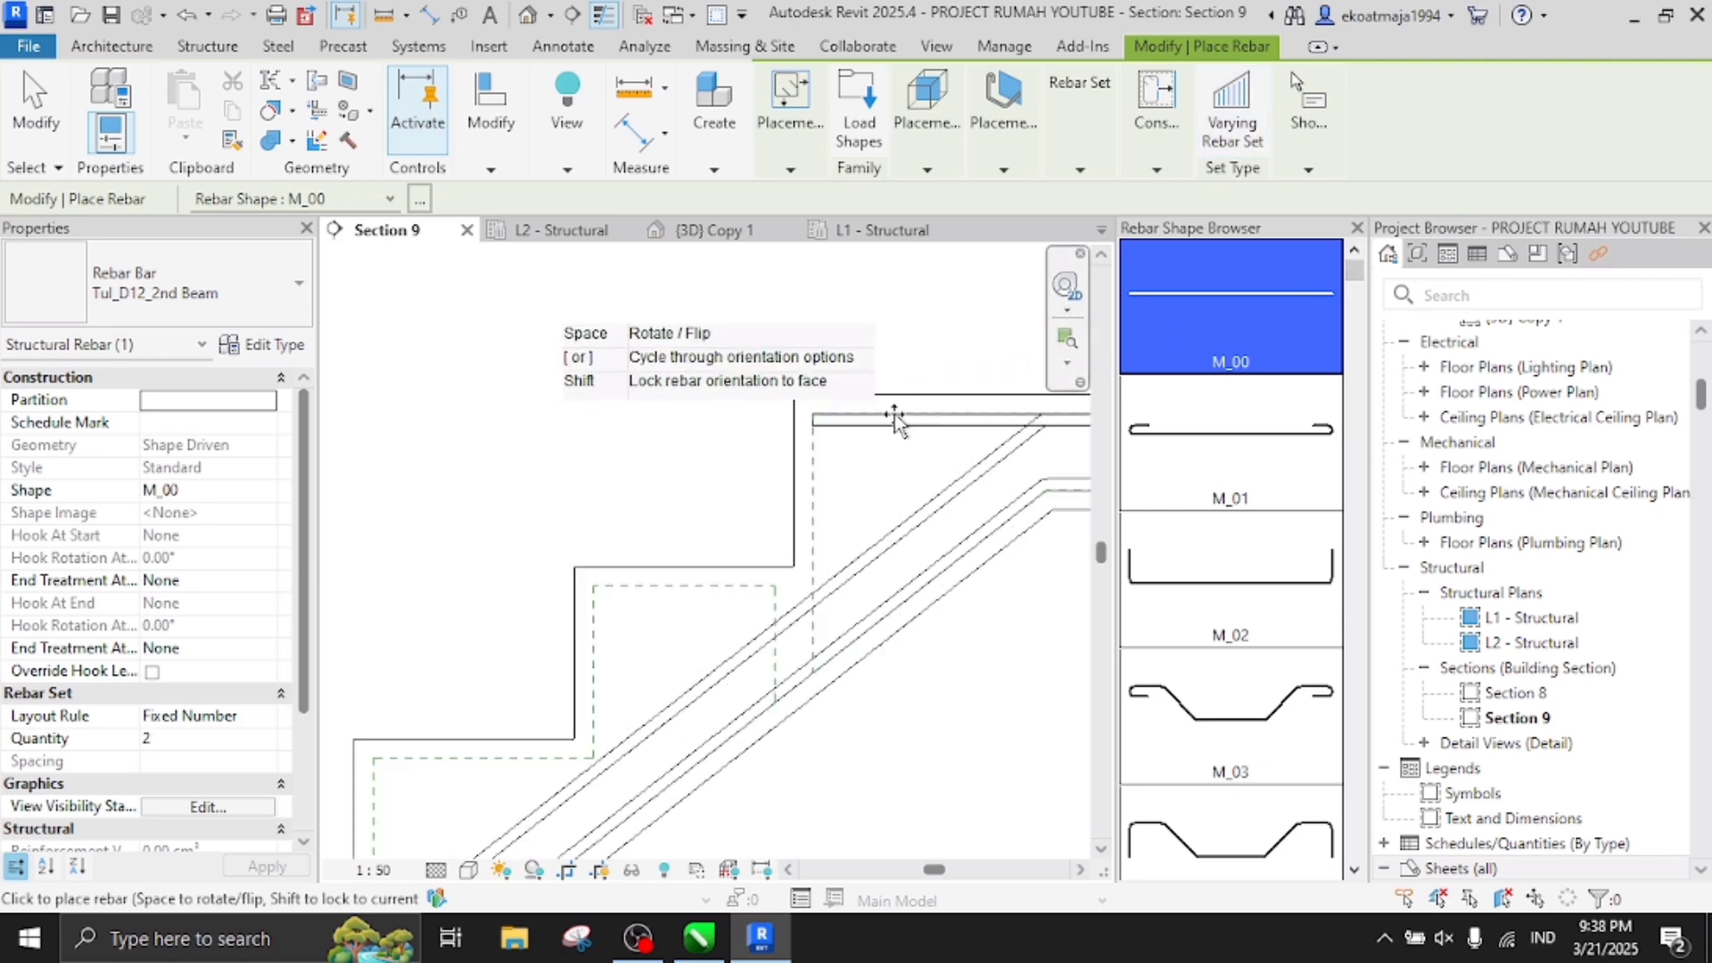
left_click(894, 419)
key("Escape")
Edit the new bar's sketch and mirror a copy of its horizontal line about a 45° axis through the step's nosing corner
left_click(861, 432)
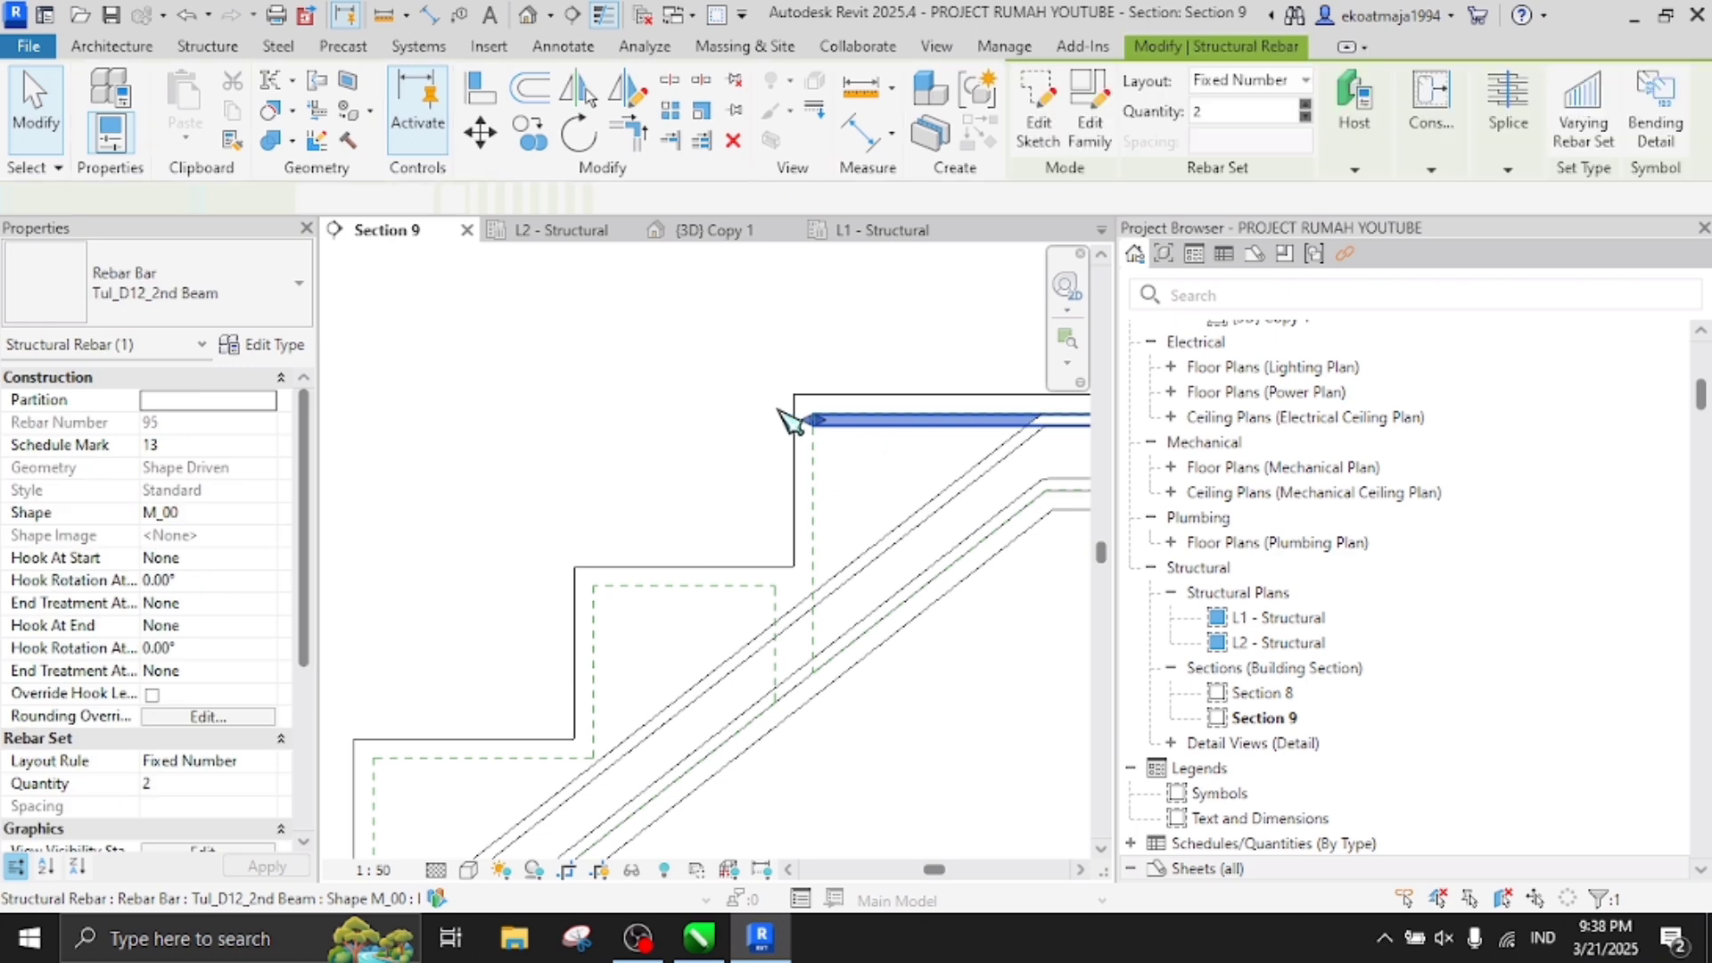
double_click(791, 419)
mouse_move(879, 432)
middle_mouse_down()
mouse_move(737, 393)
mouse_move(756, 314)
middle_mouse_up()
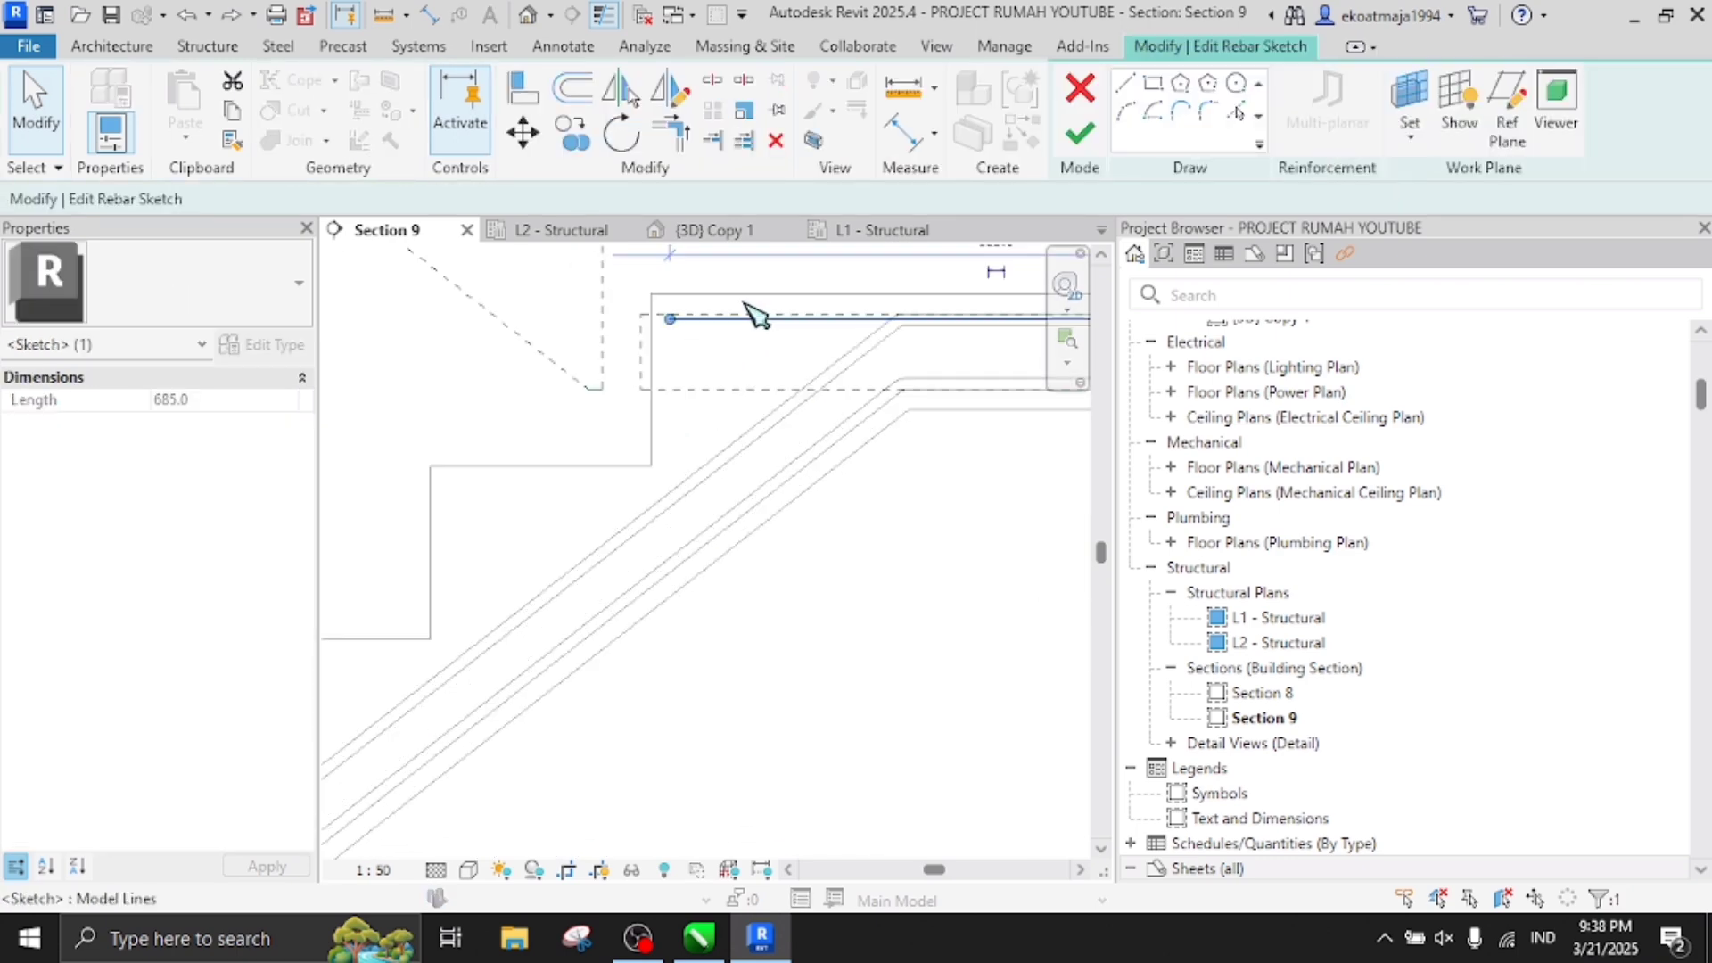
left_click(670, 90)
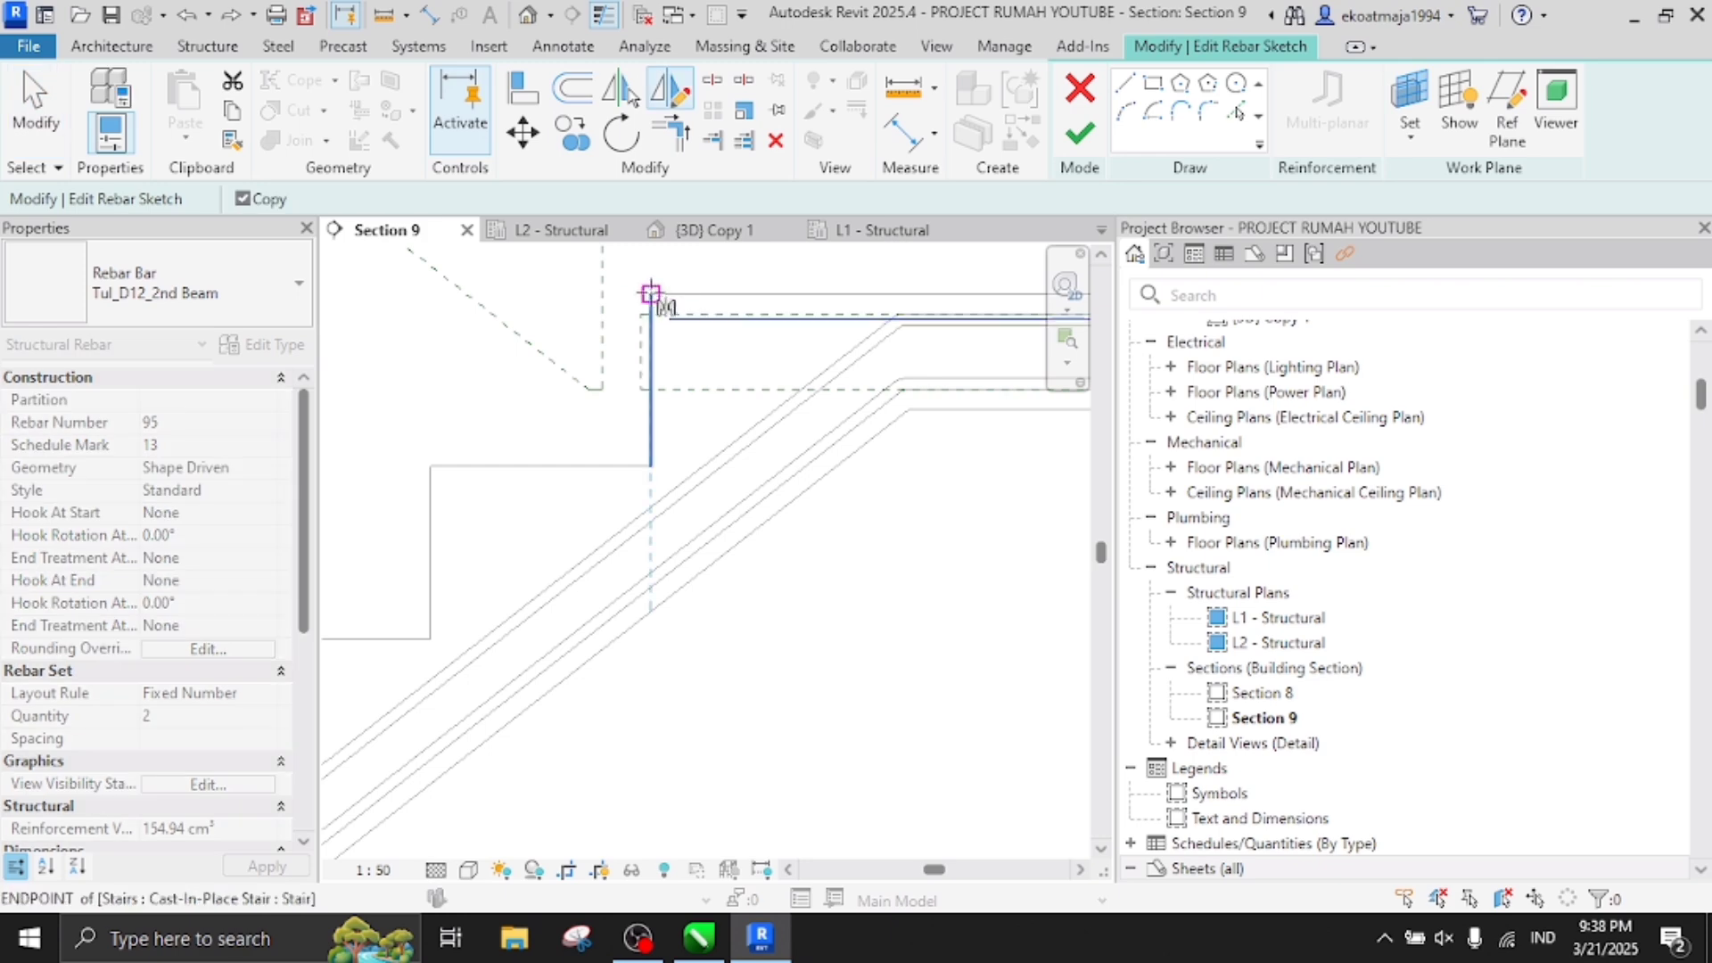
left_click(896, 318)
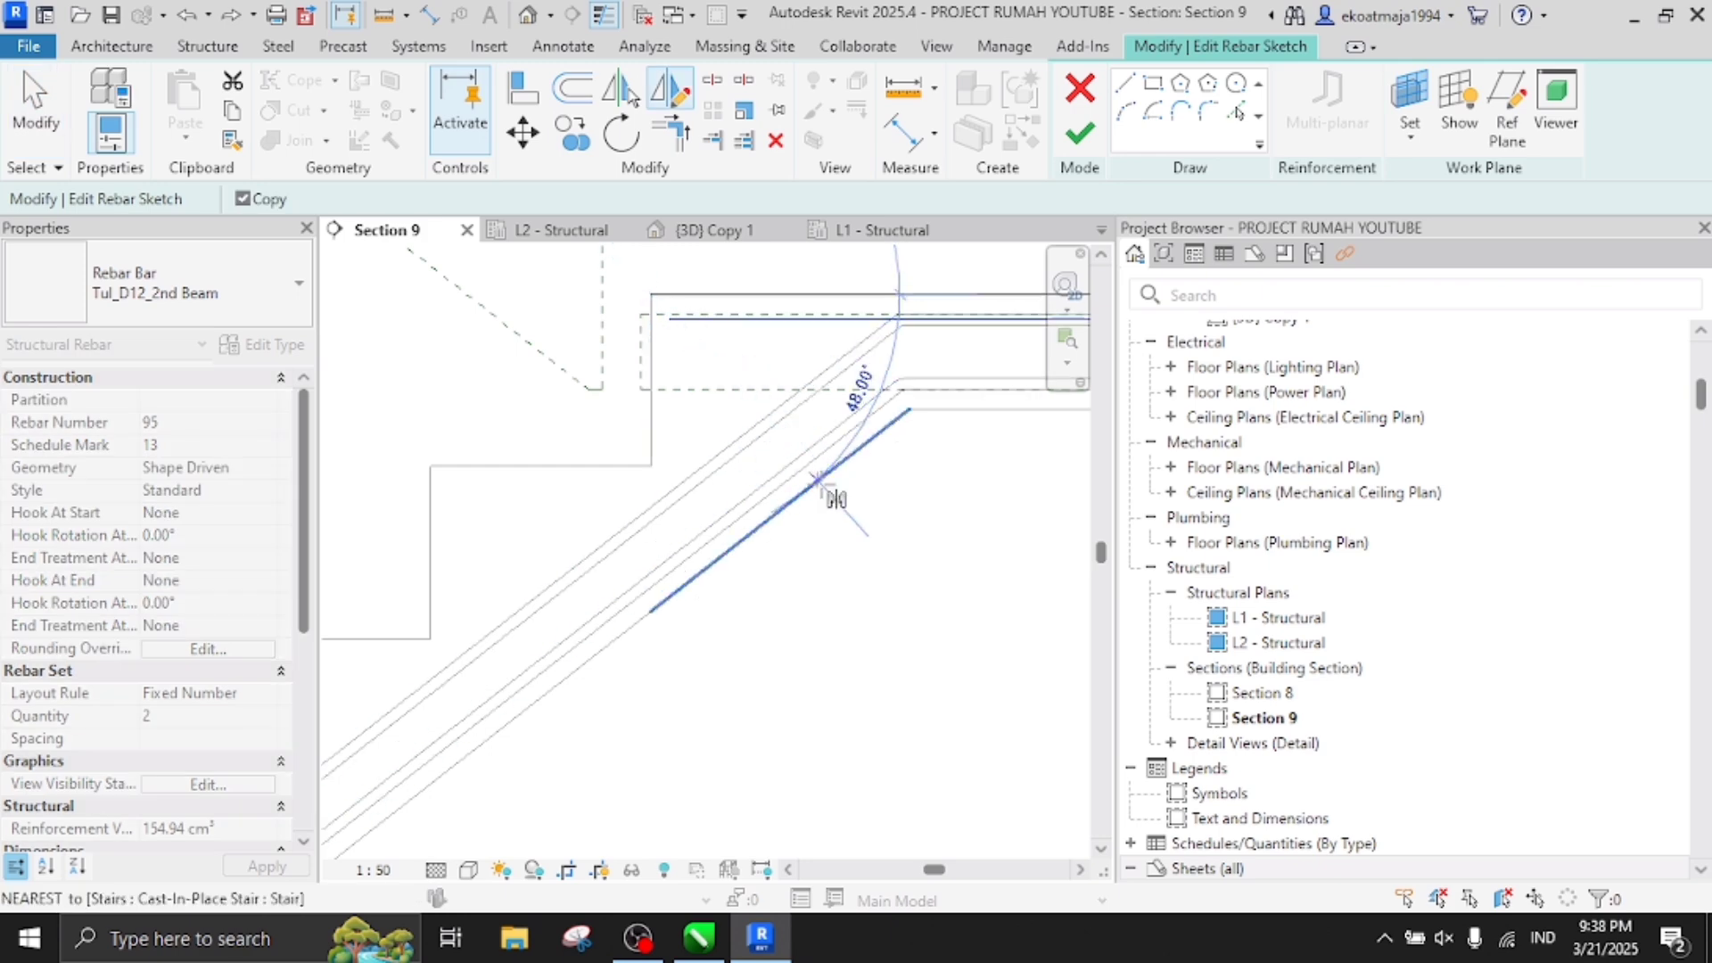
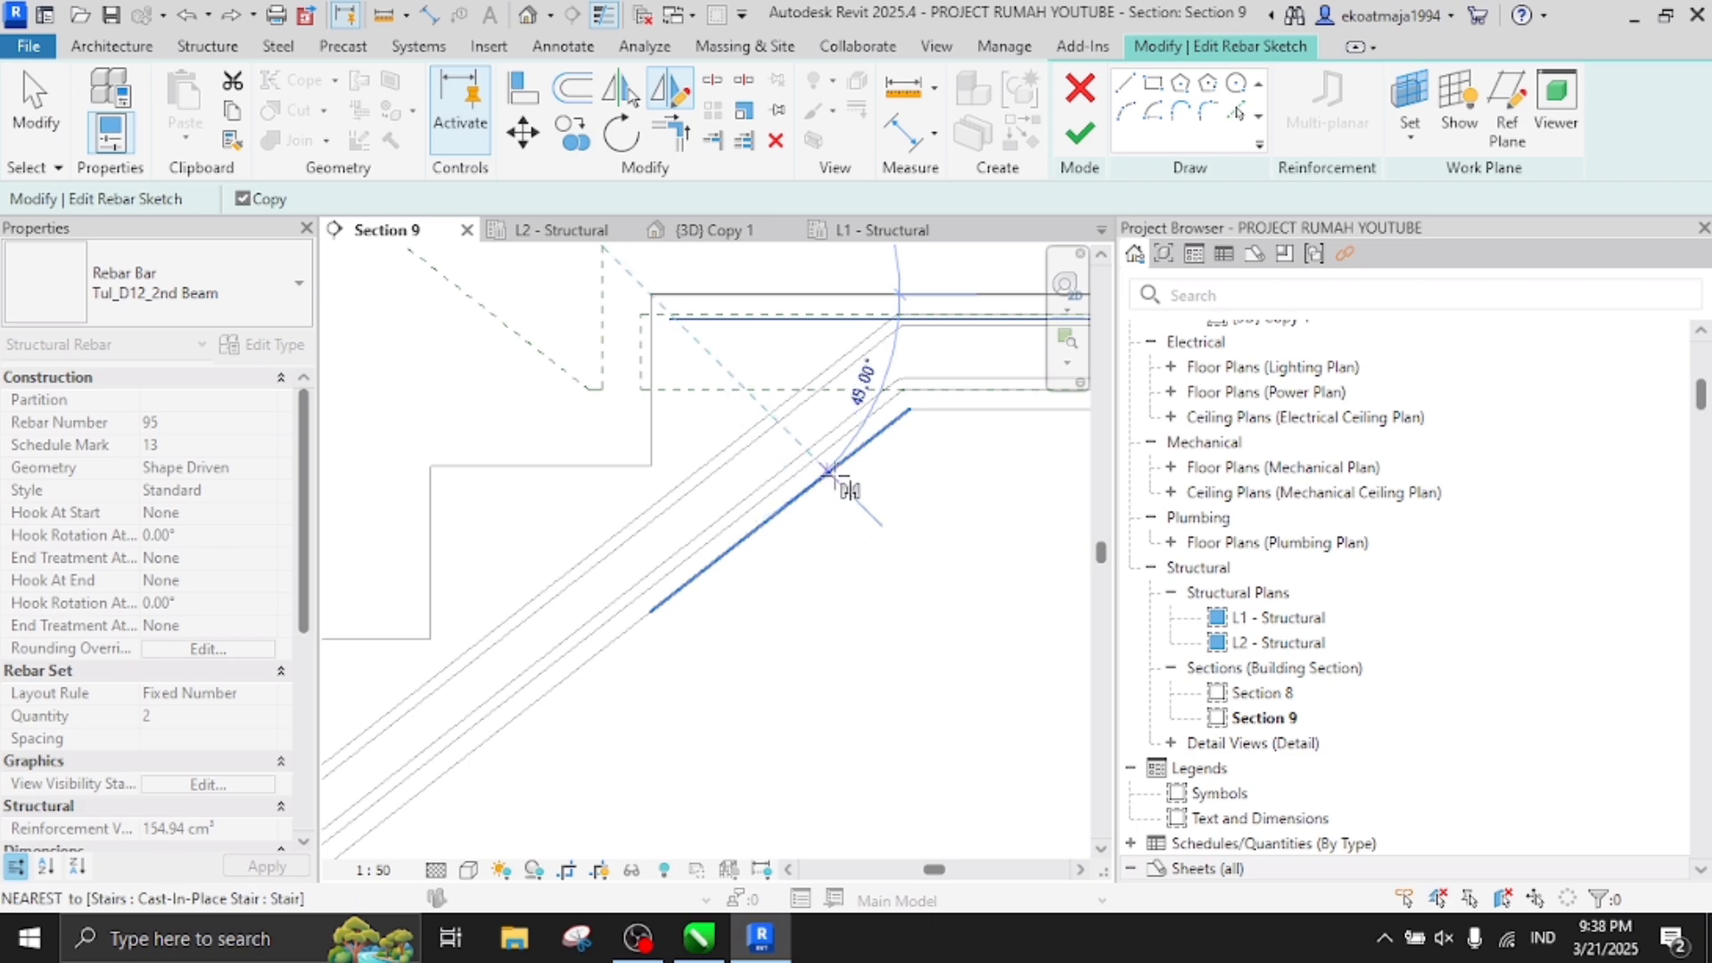
left_click(836, 477)
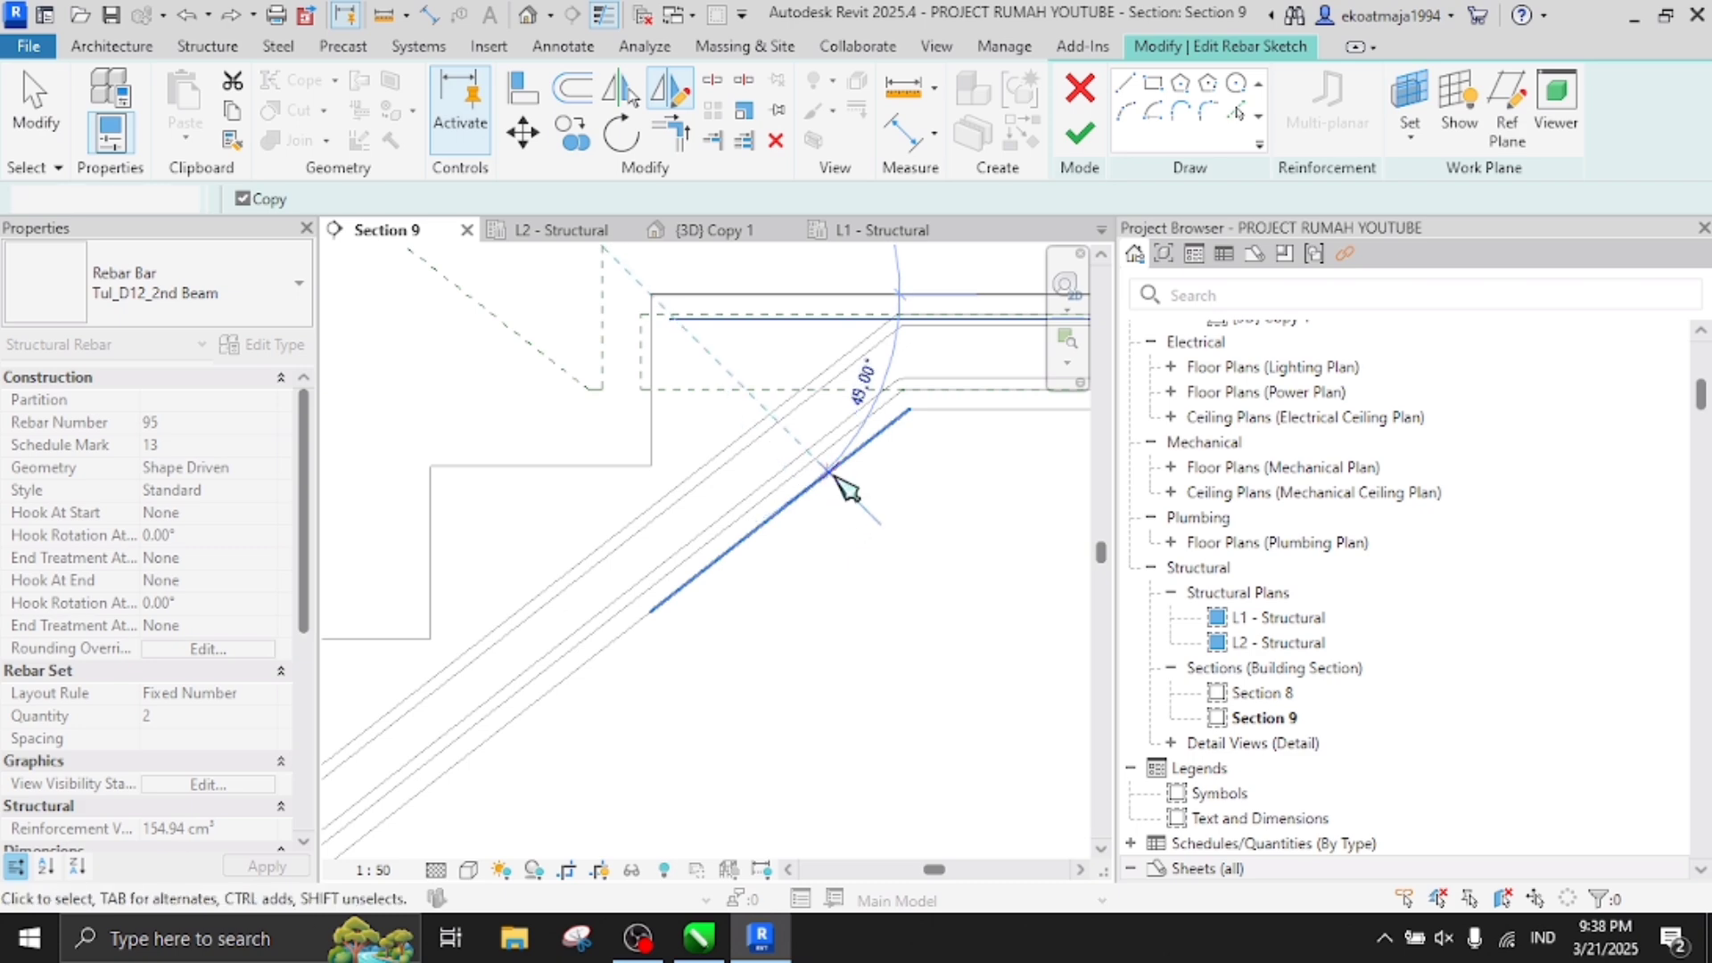
left_click(714, 448)
Sketch a short sloped line from the vertical line up along the slab's lower reinforcement
scroll(713, 535, "up", 3)
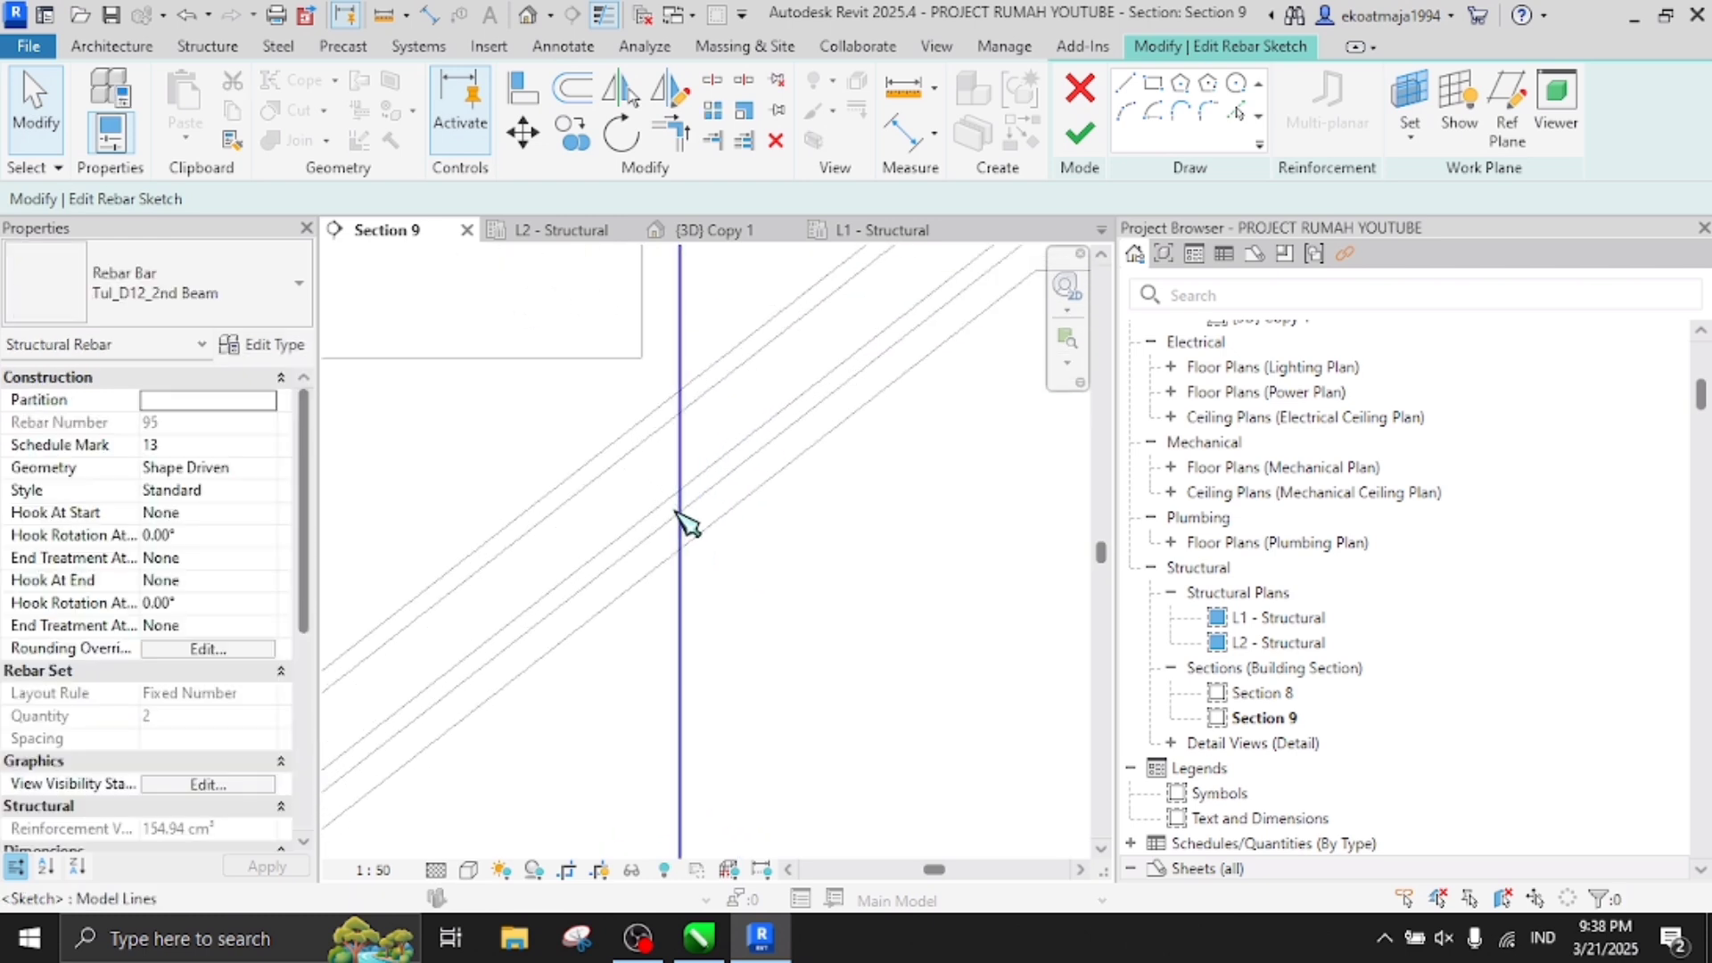
scroll(714, 415, "down", 2)
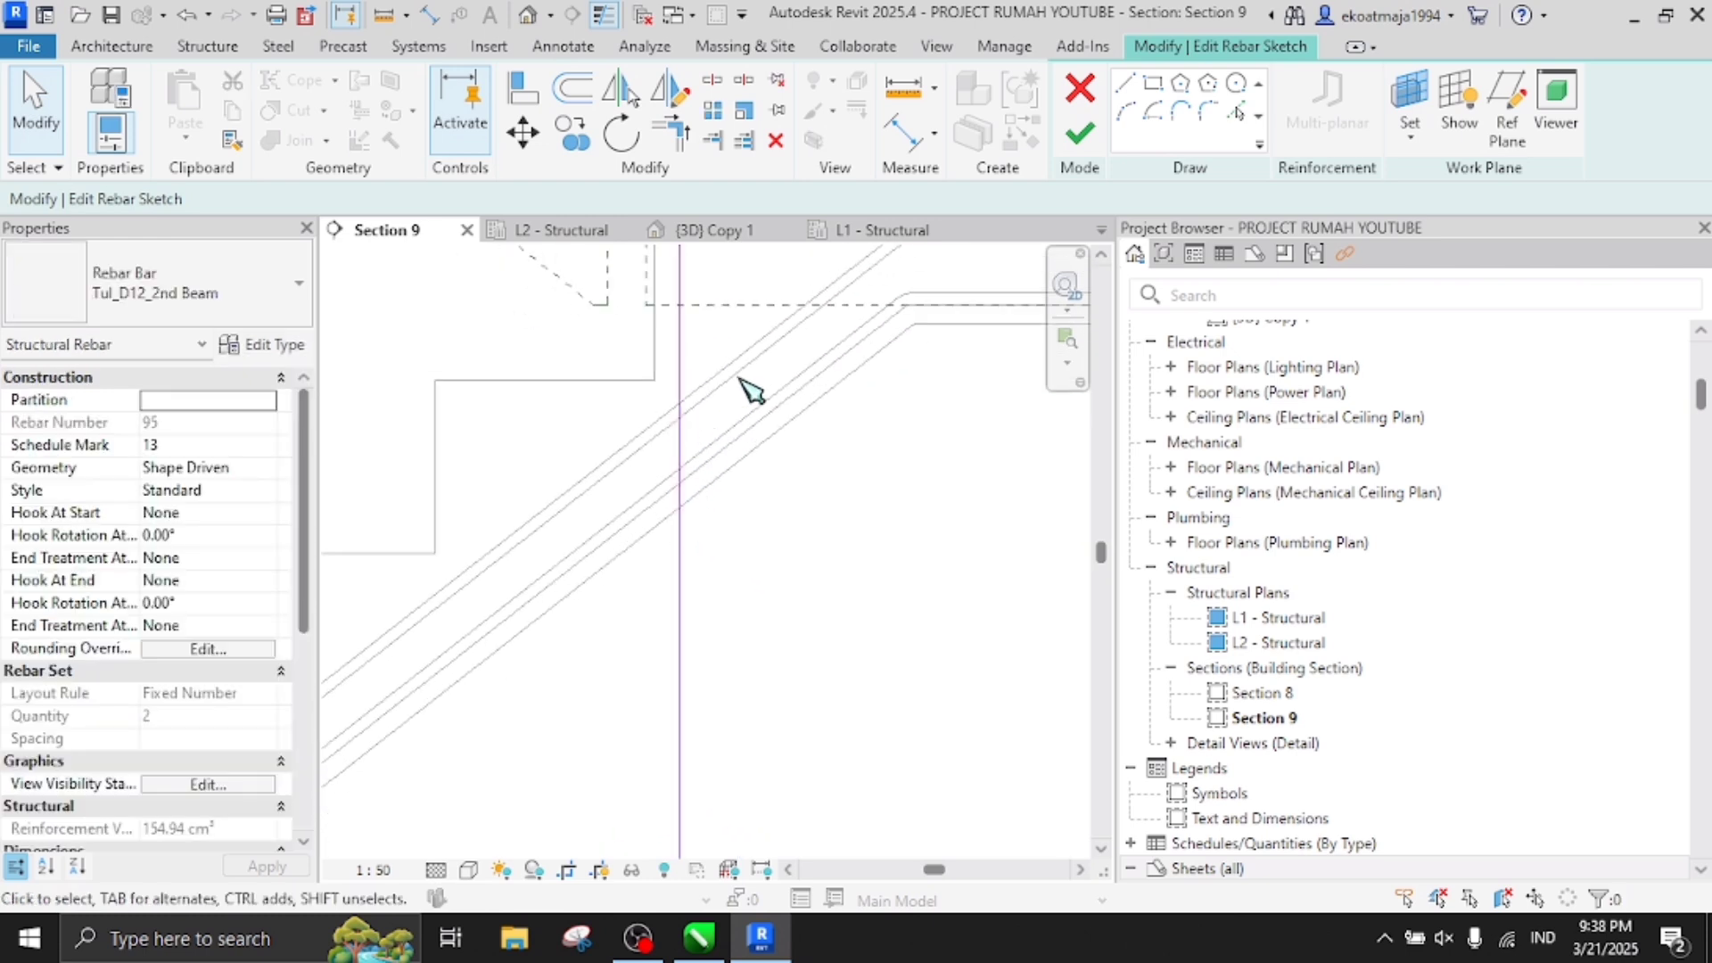
left_click(1131, 89)
scroll(704, 513, "up", 2)
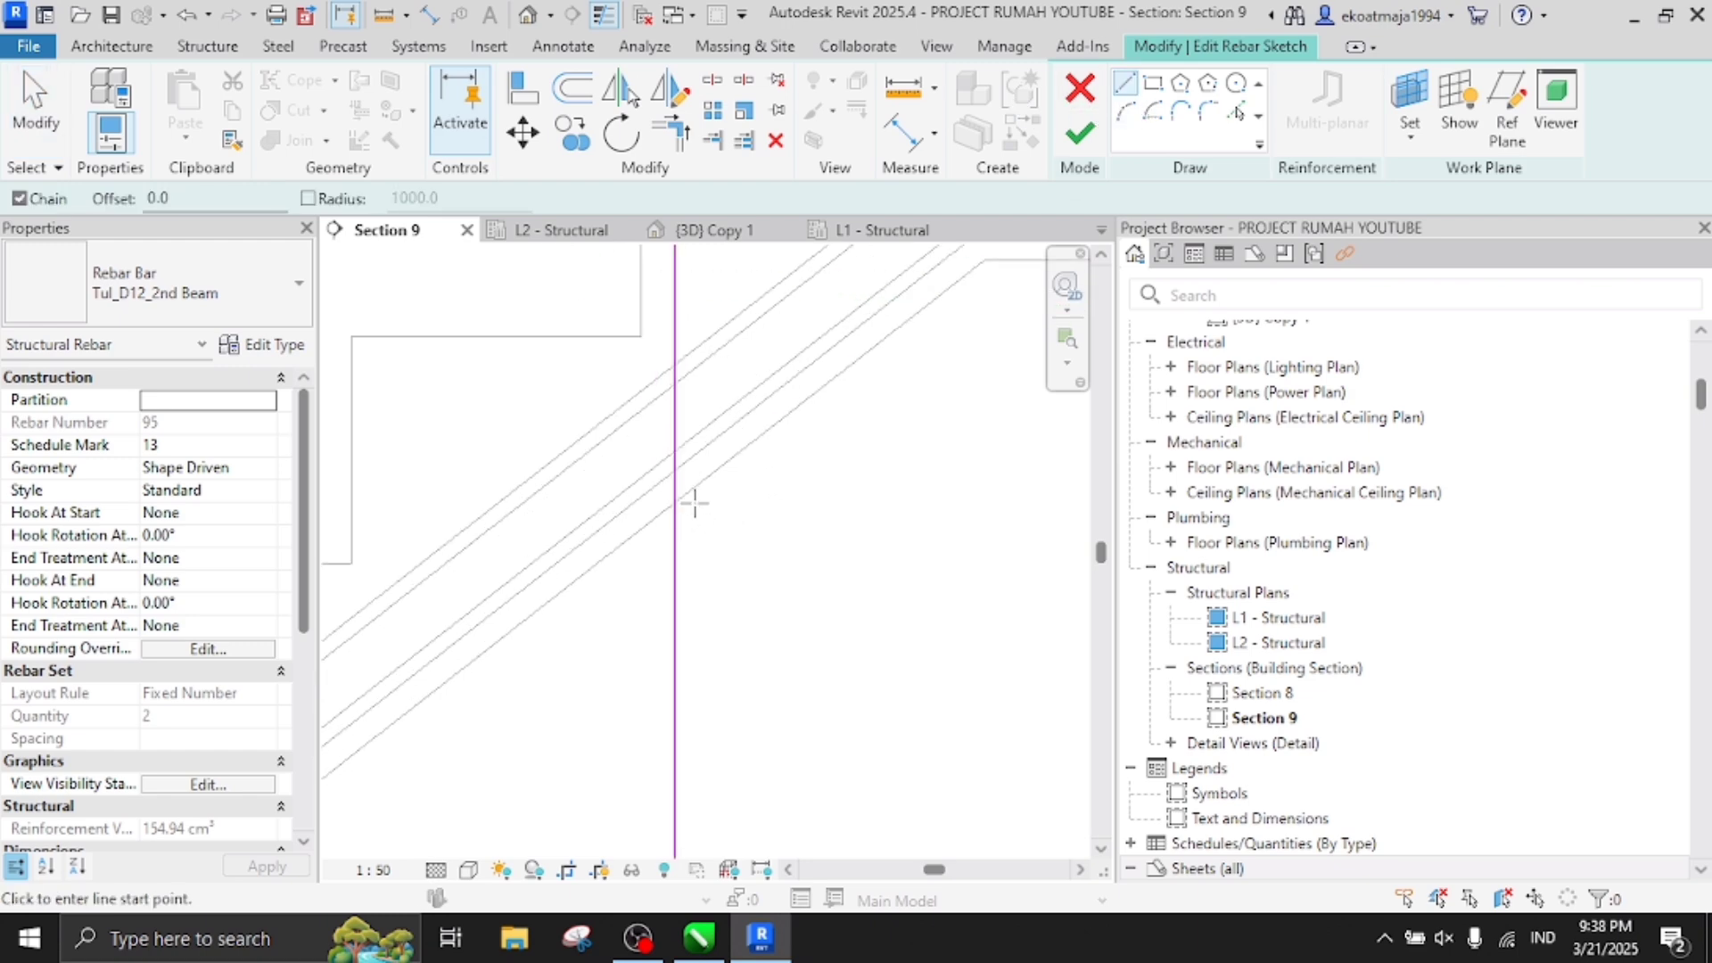
left_click(676, 461)
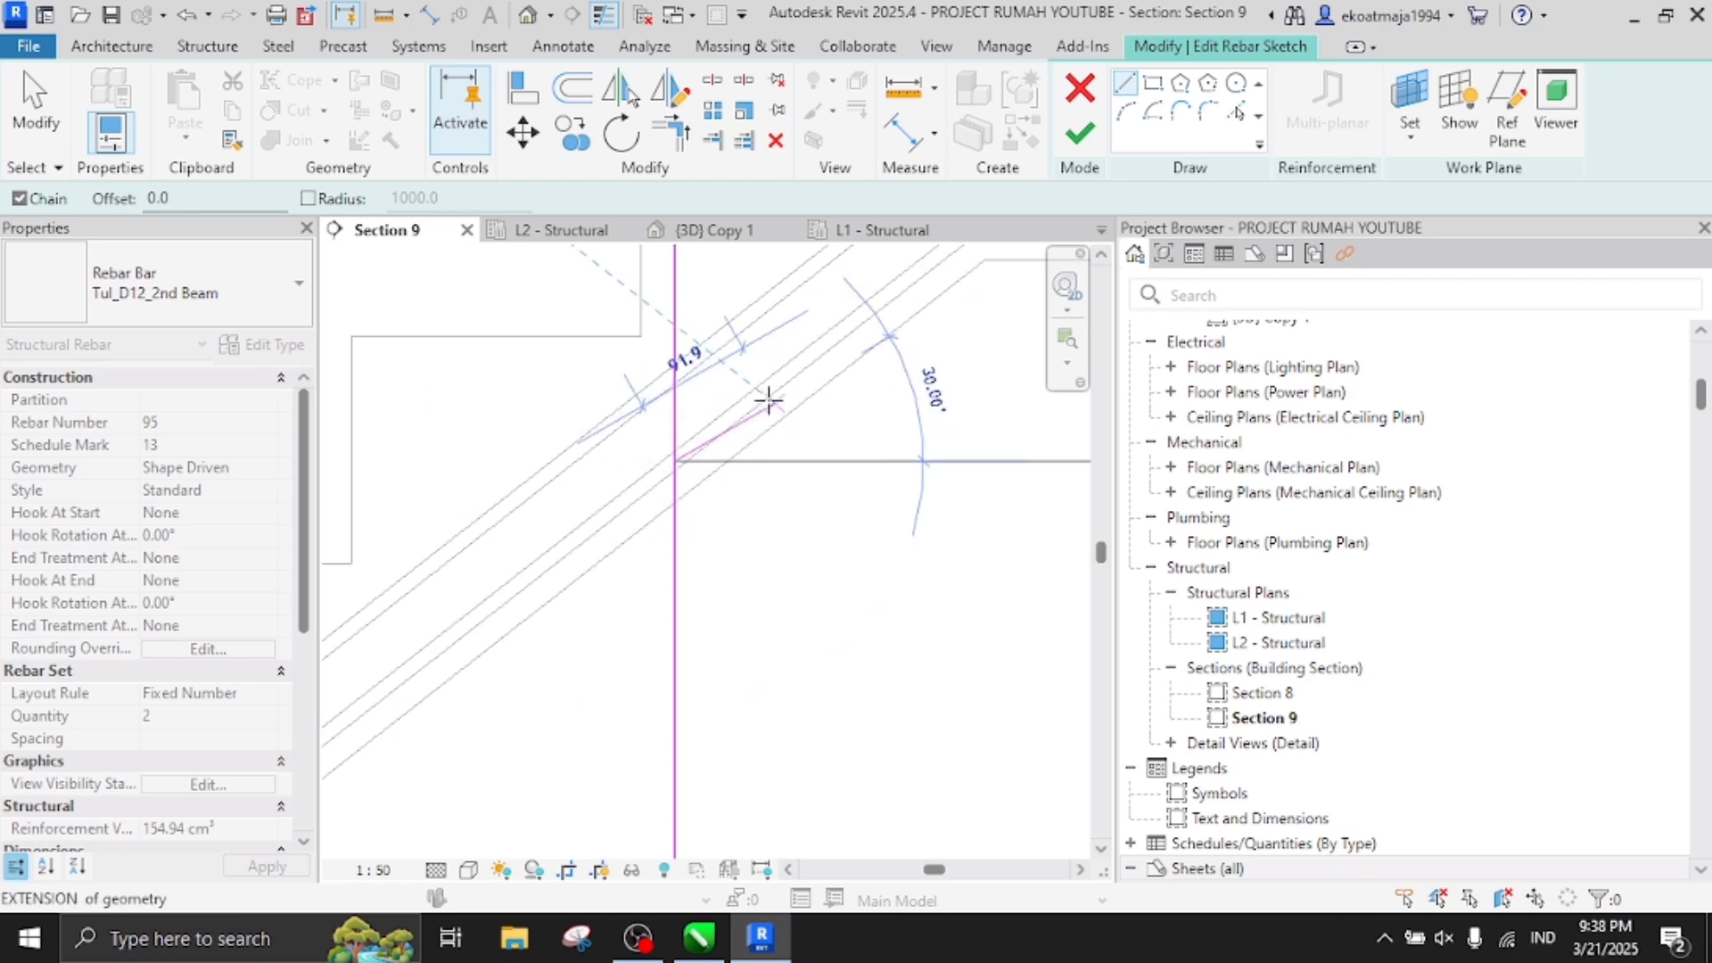
left_click(761, 393)
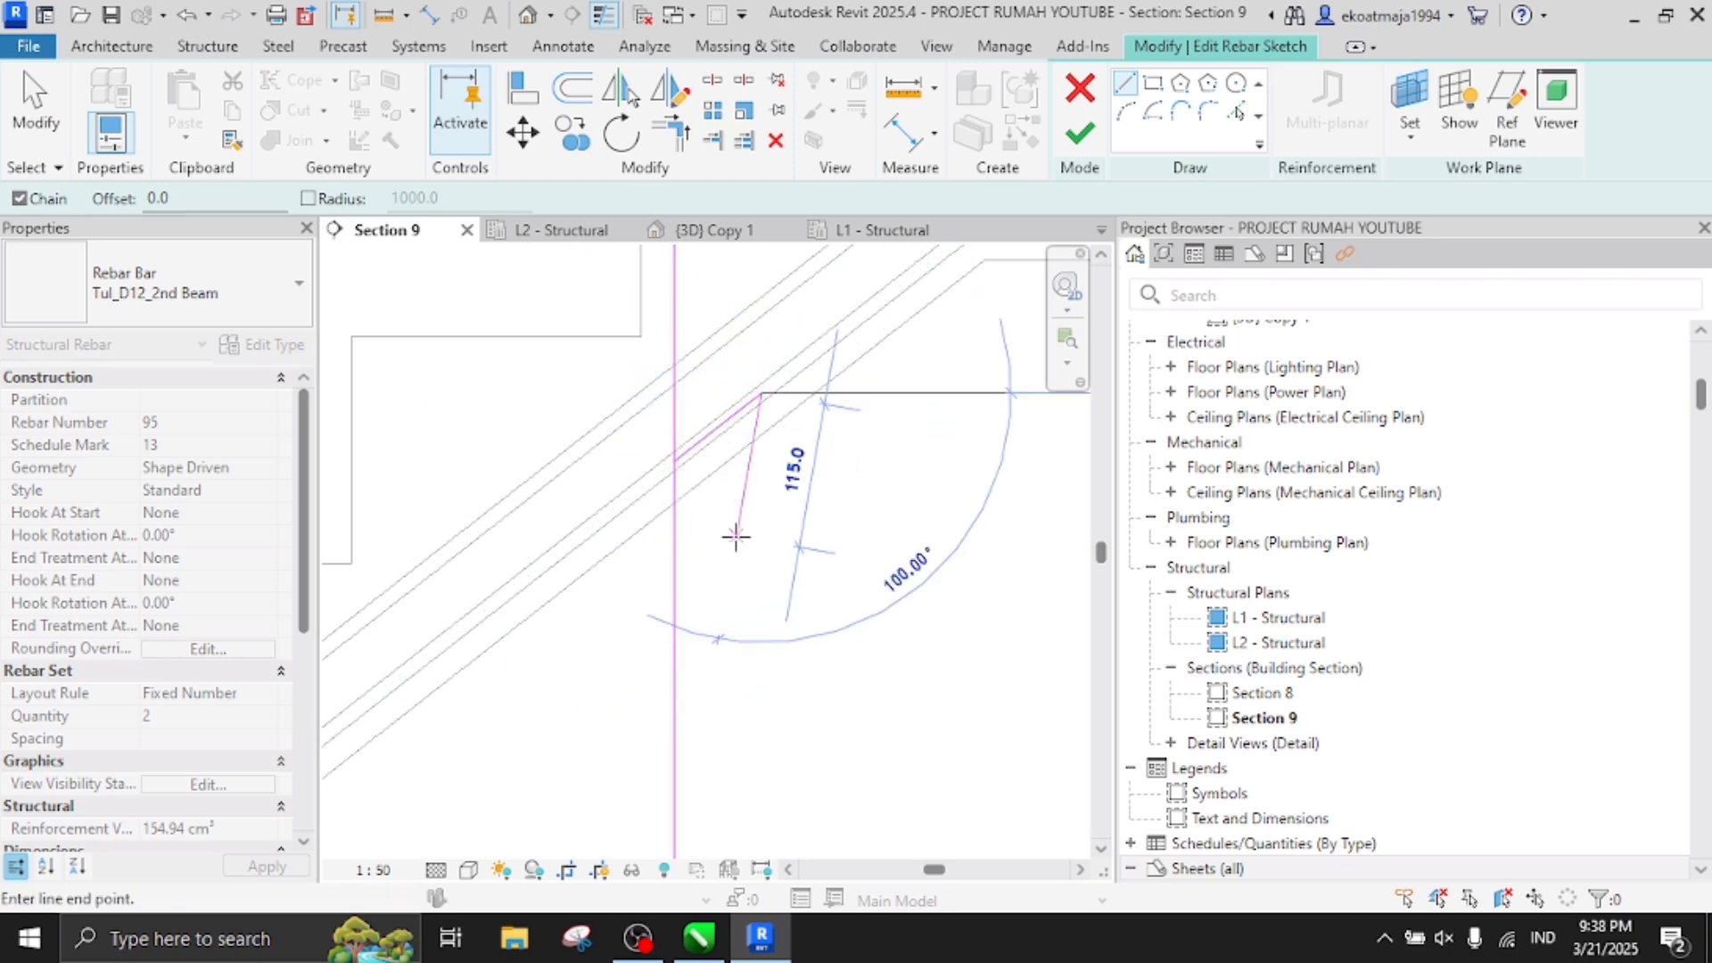
Trim the vertical line to meet the short sloped line at the lower reinforcement, and set the sloped line's length to 50
key("t")
key("r")
left_click(668, 417)
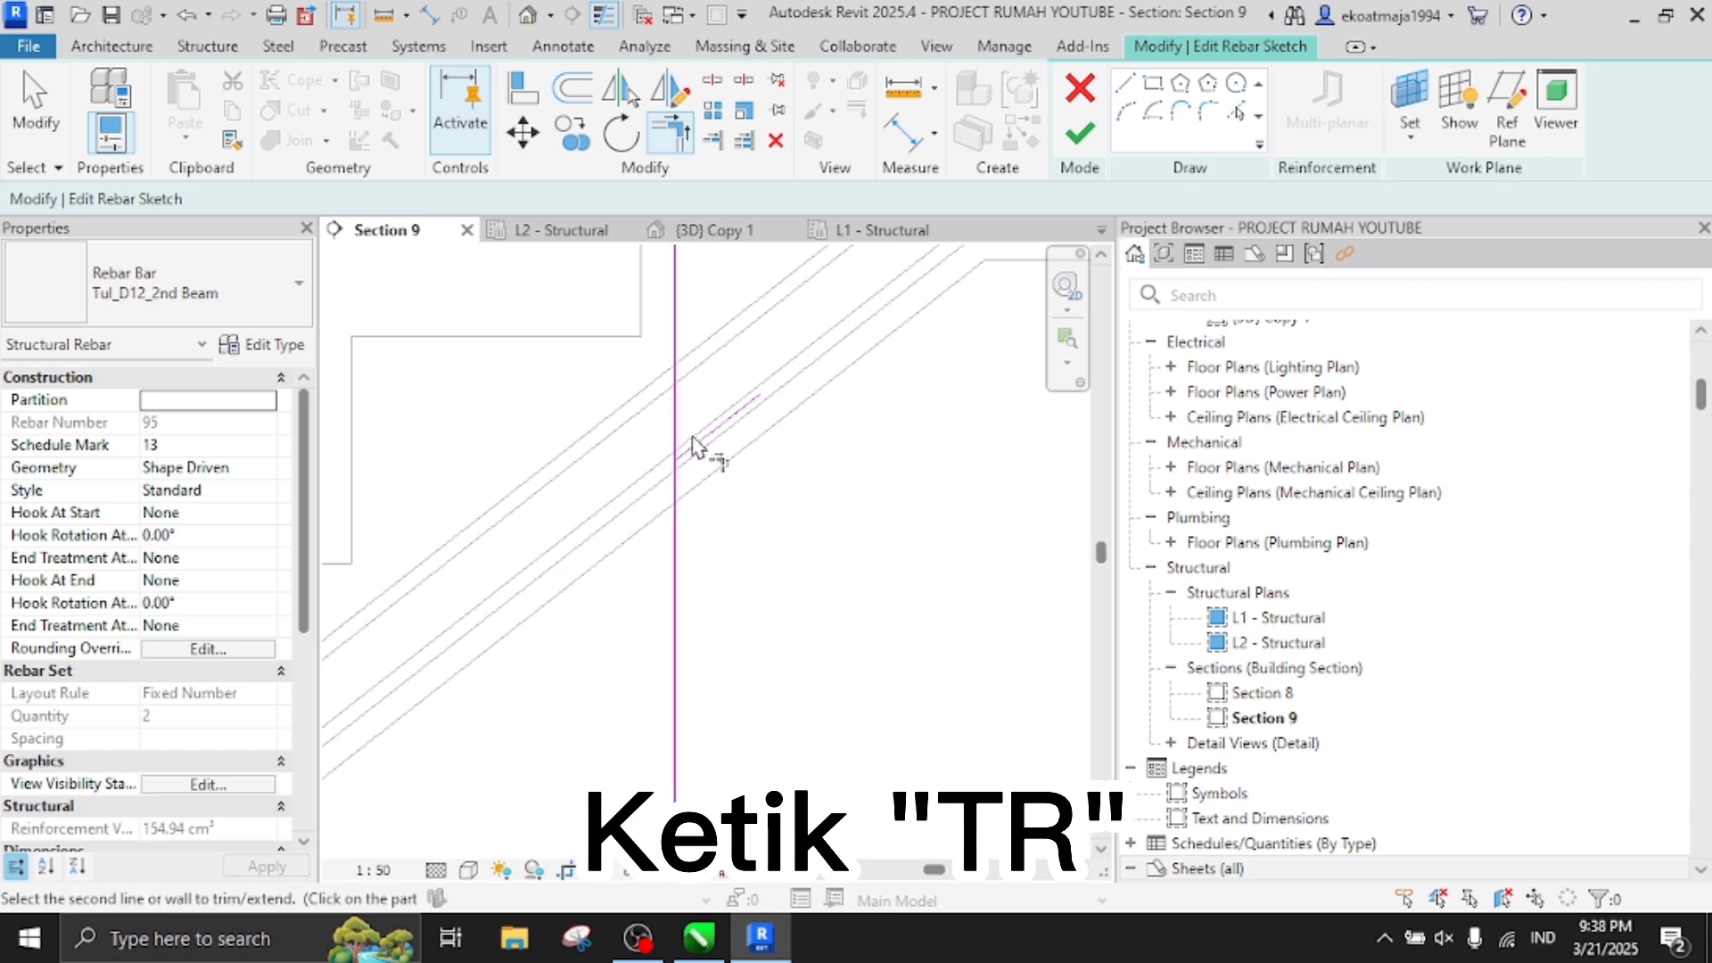
left_click(700, 451)
key("Escape")
left_click(739, 416)
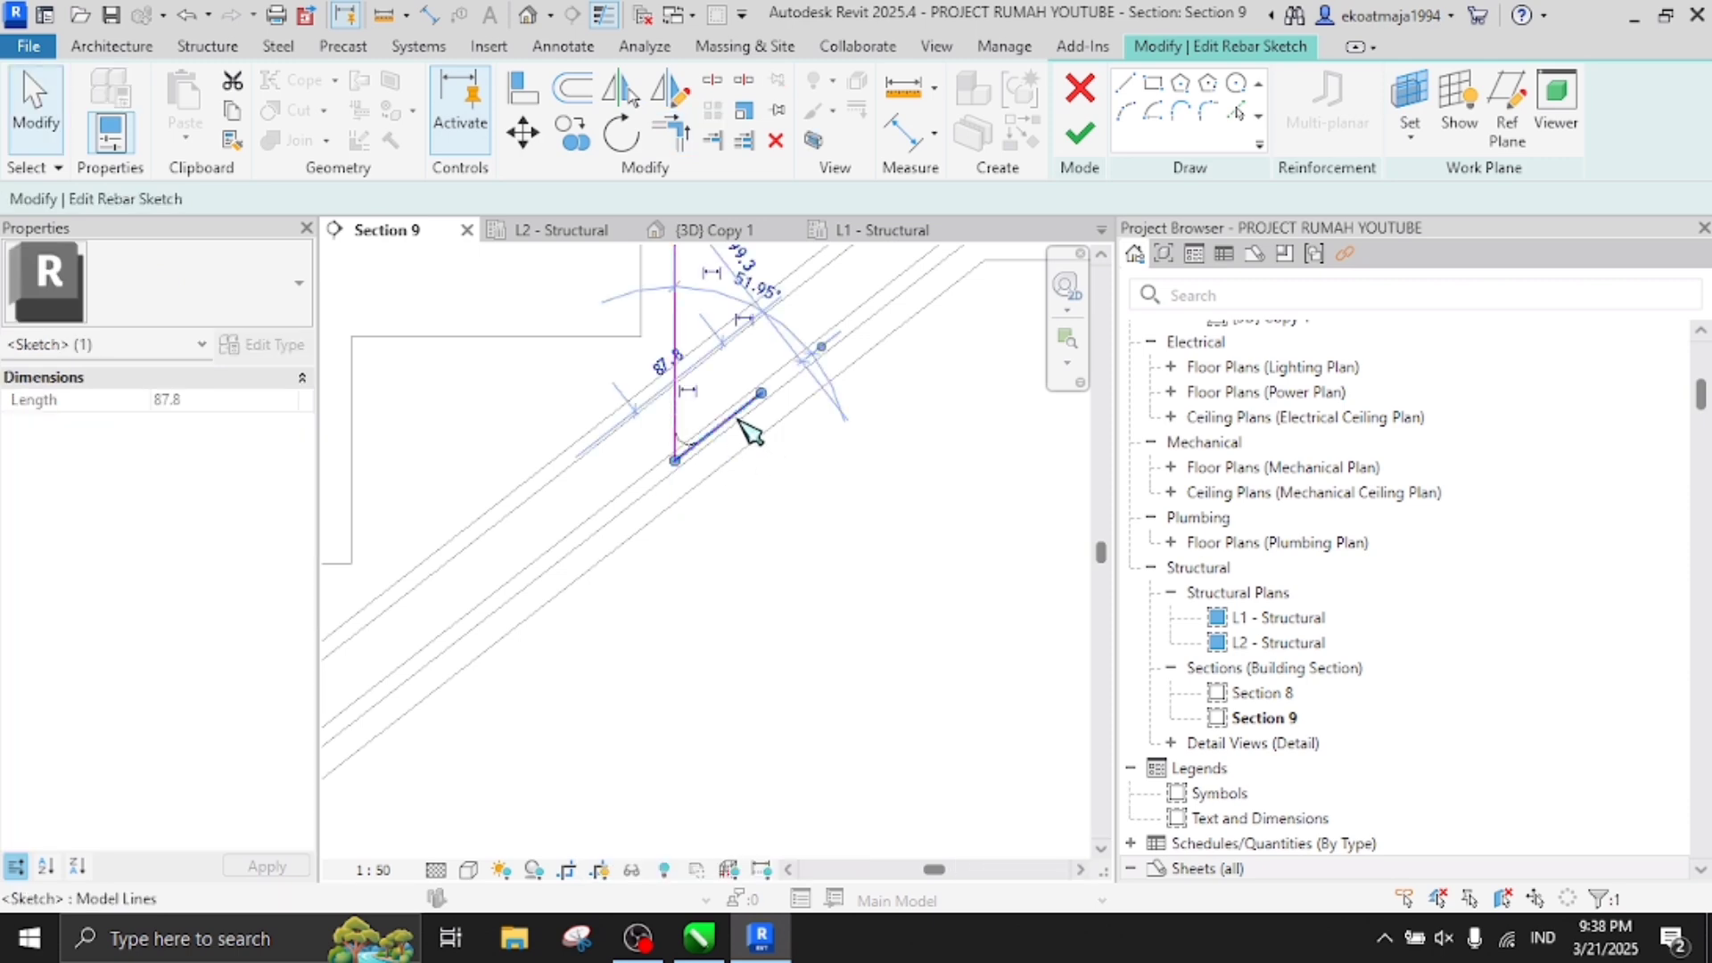
left_click(664, 362)
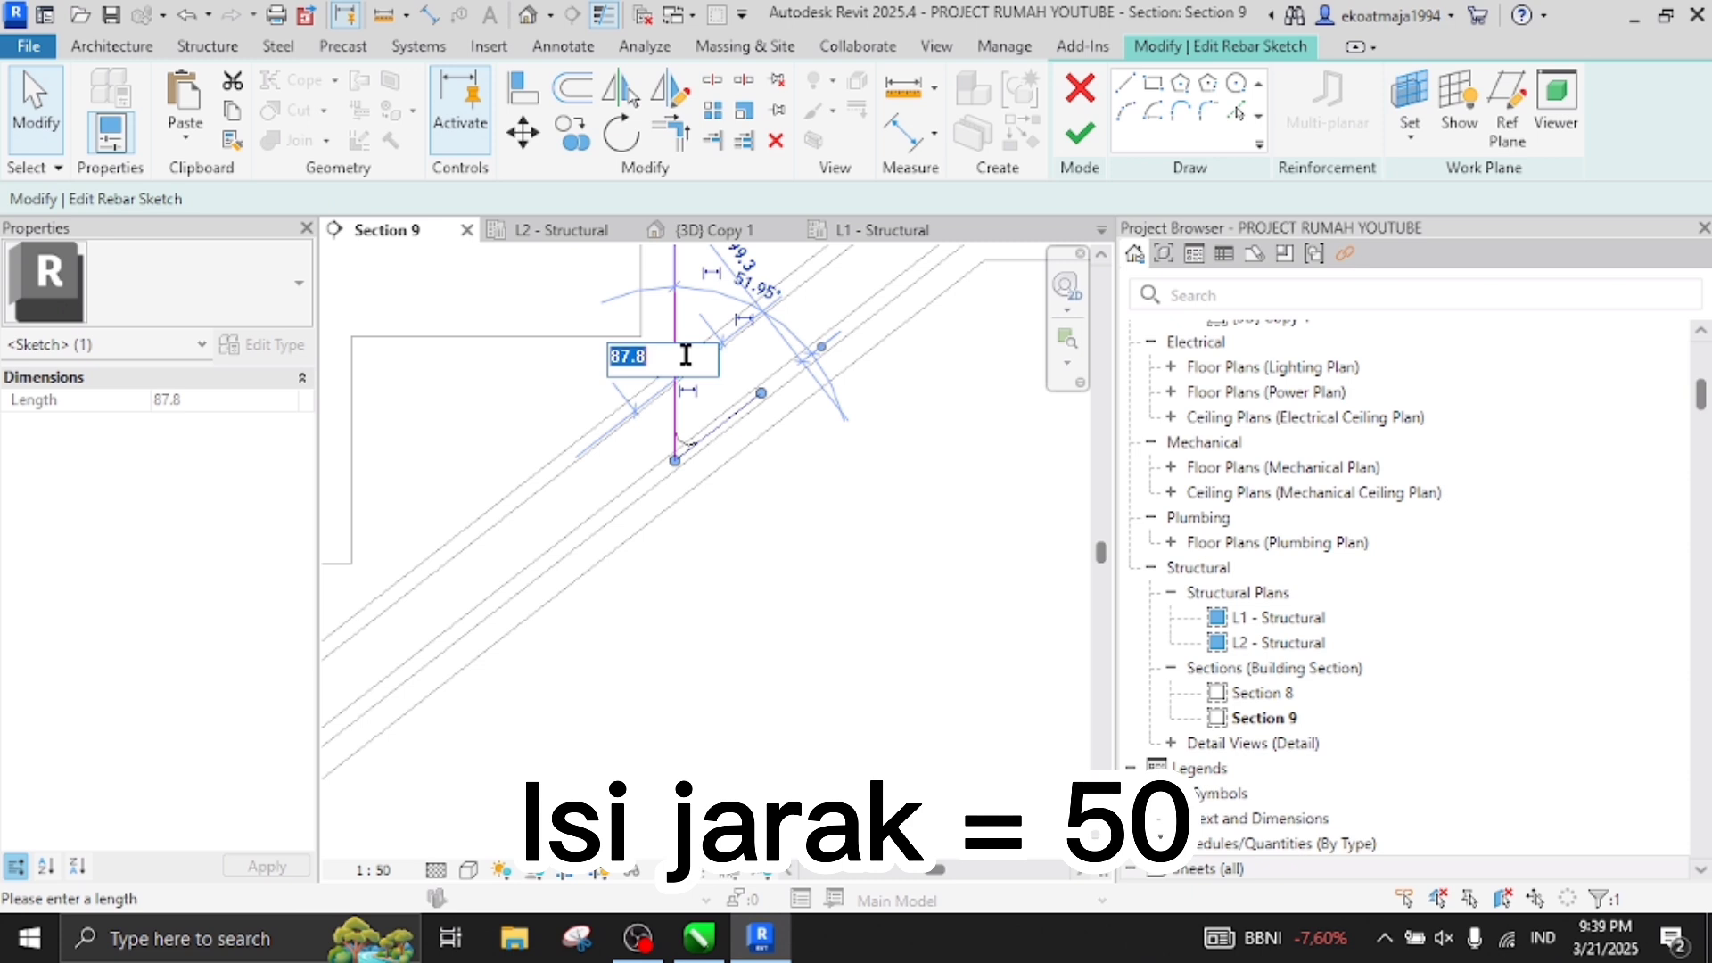
type("50")
key("Return")
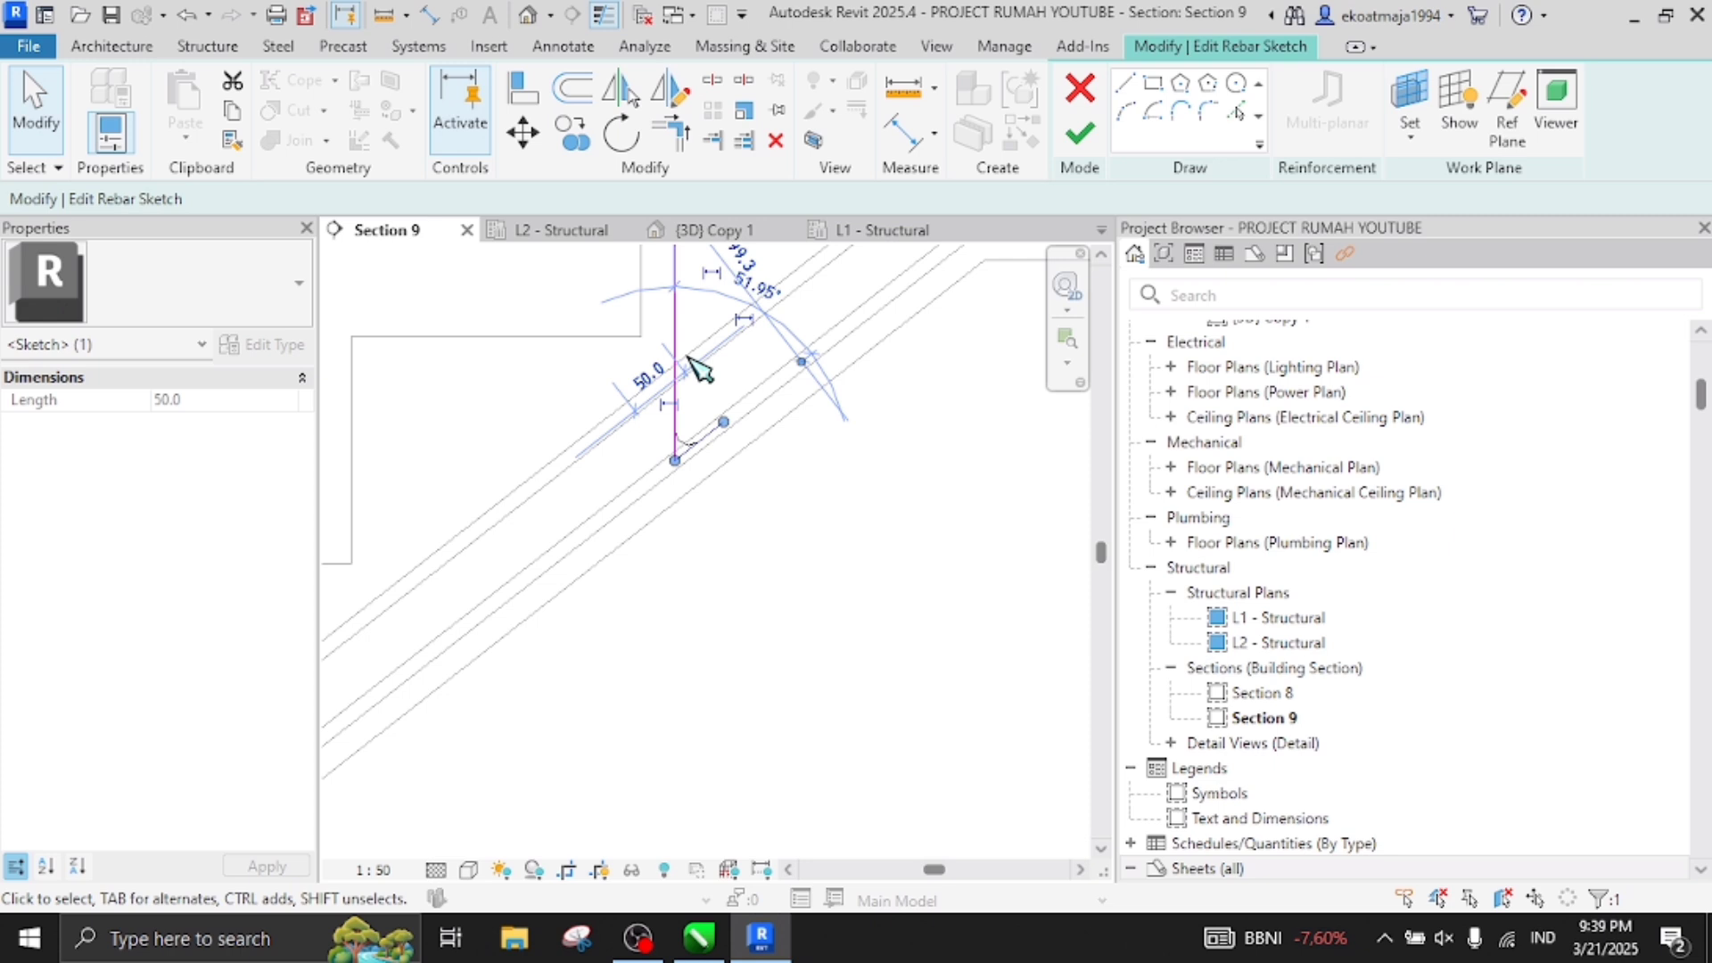
Sketch a line about 220 mm long from the landing's lower bend, parallel to the short sloped leg, crossing the upper horizontal line
scroll(709, 500, "down", 3)
scroll(861, 348, "up", 2)
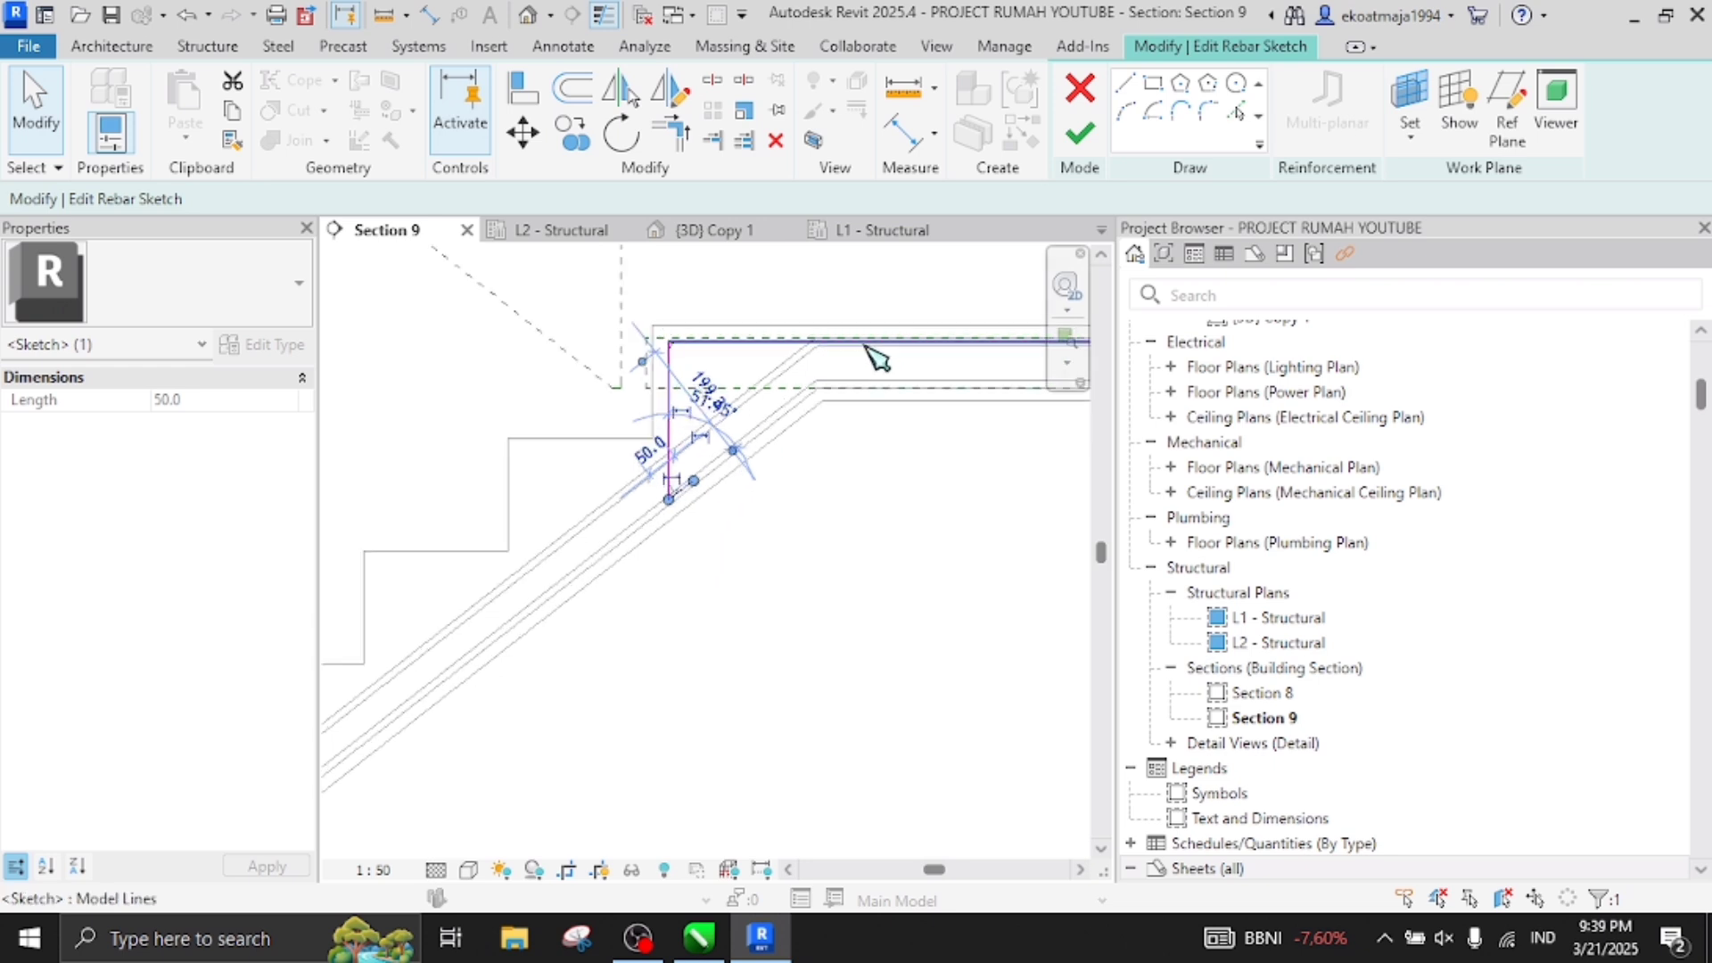
scroll(811, 433, "up", 2)
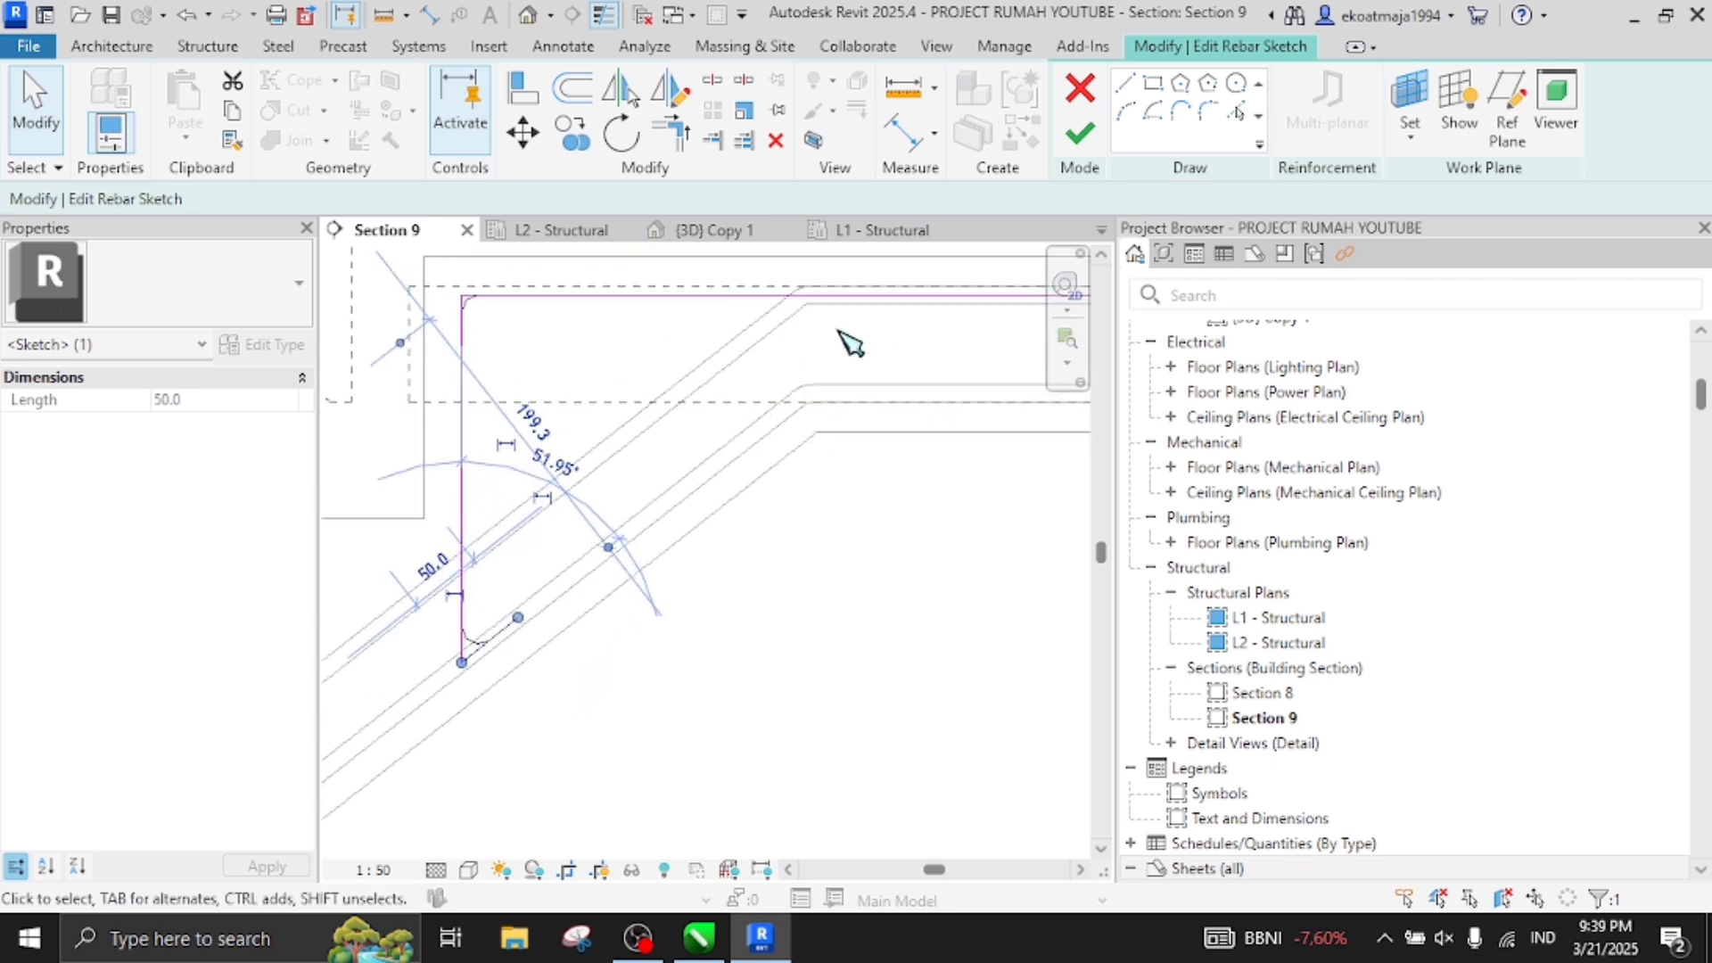
left_click(1126, 85)
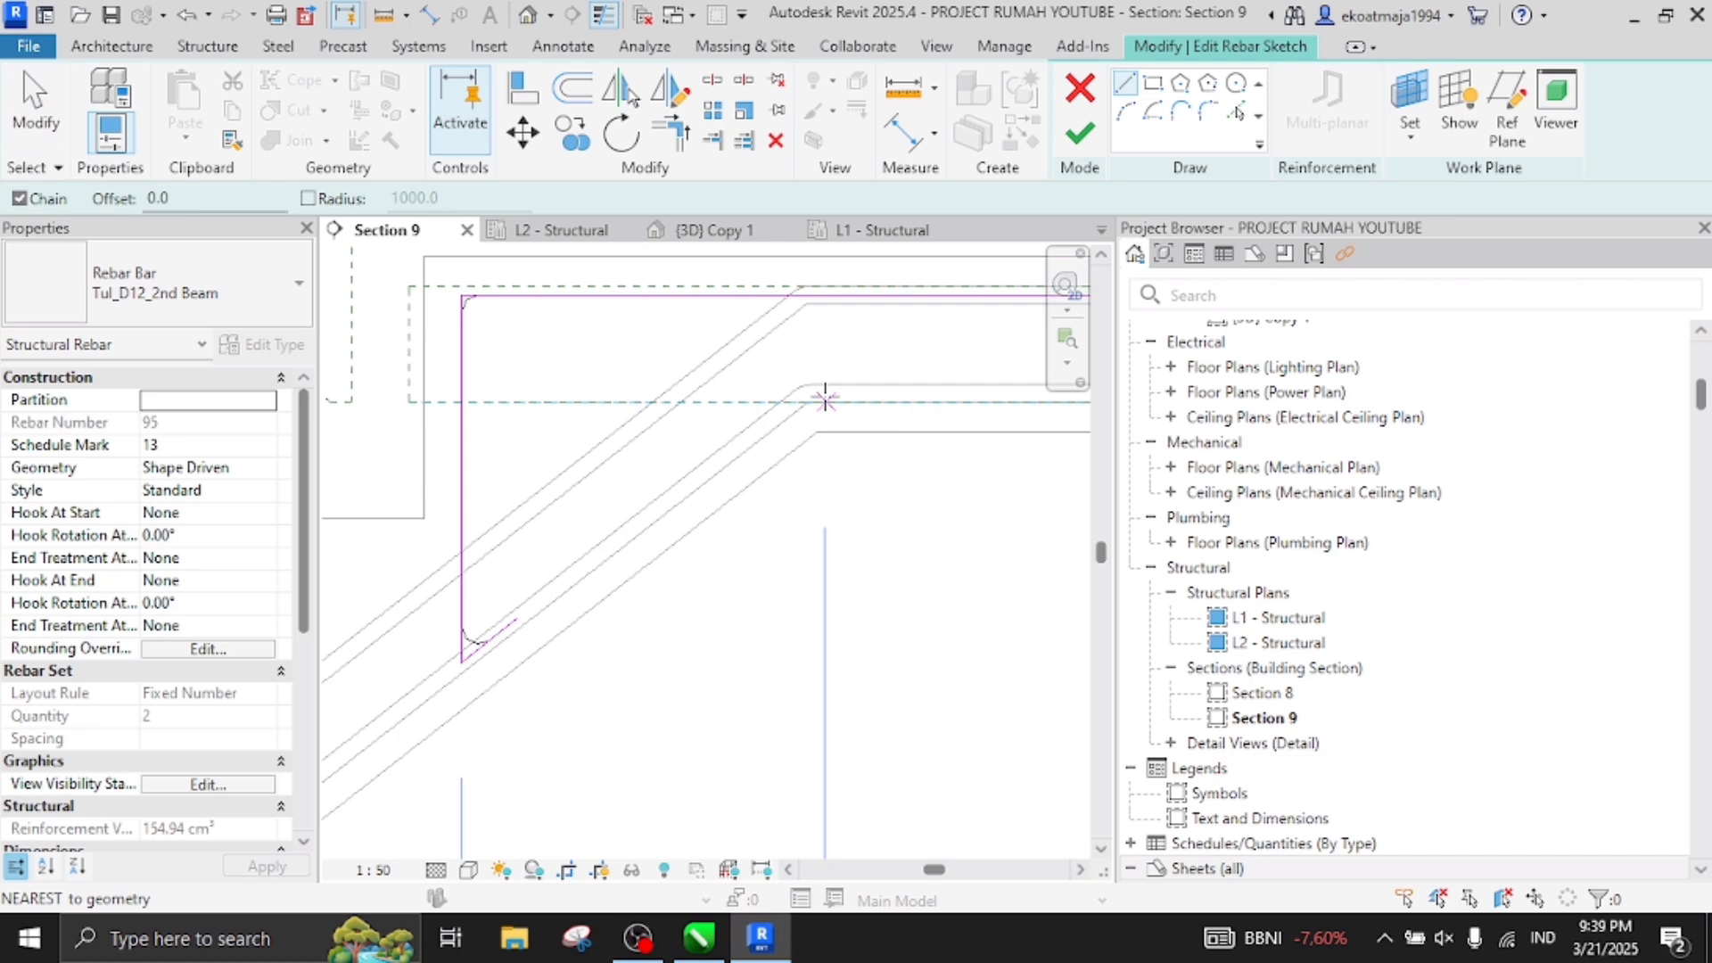
left_click(779, 414)
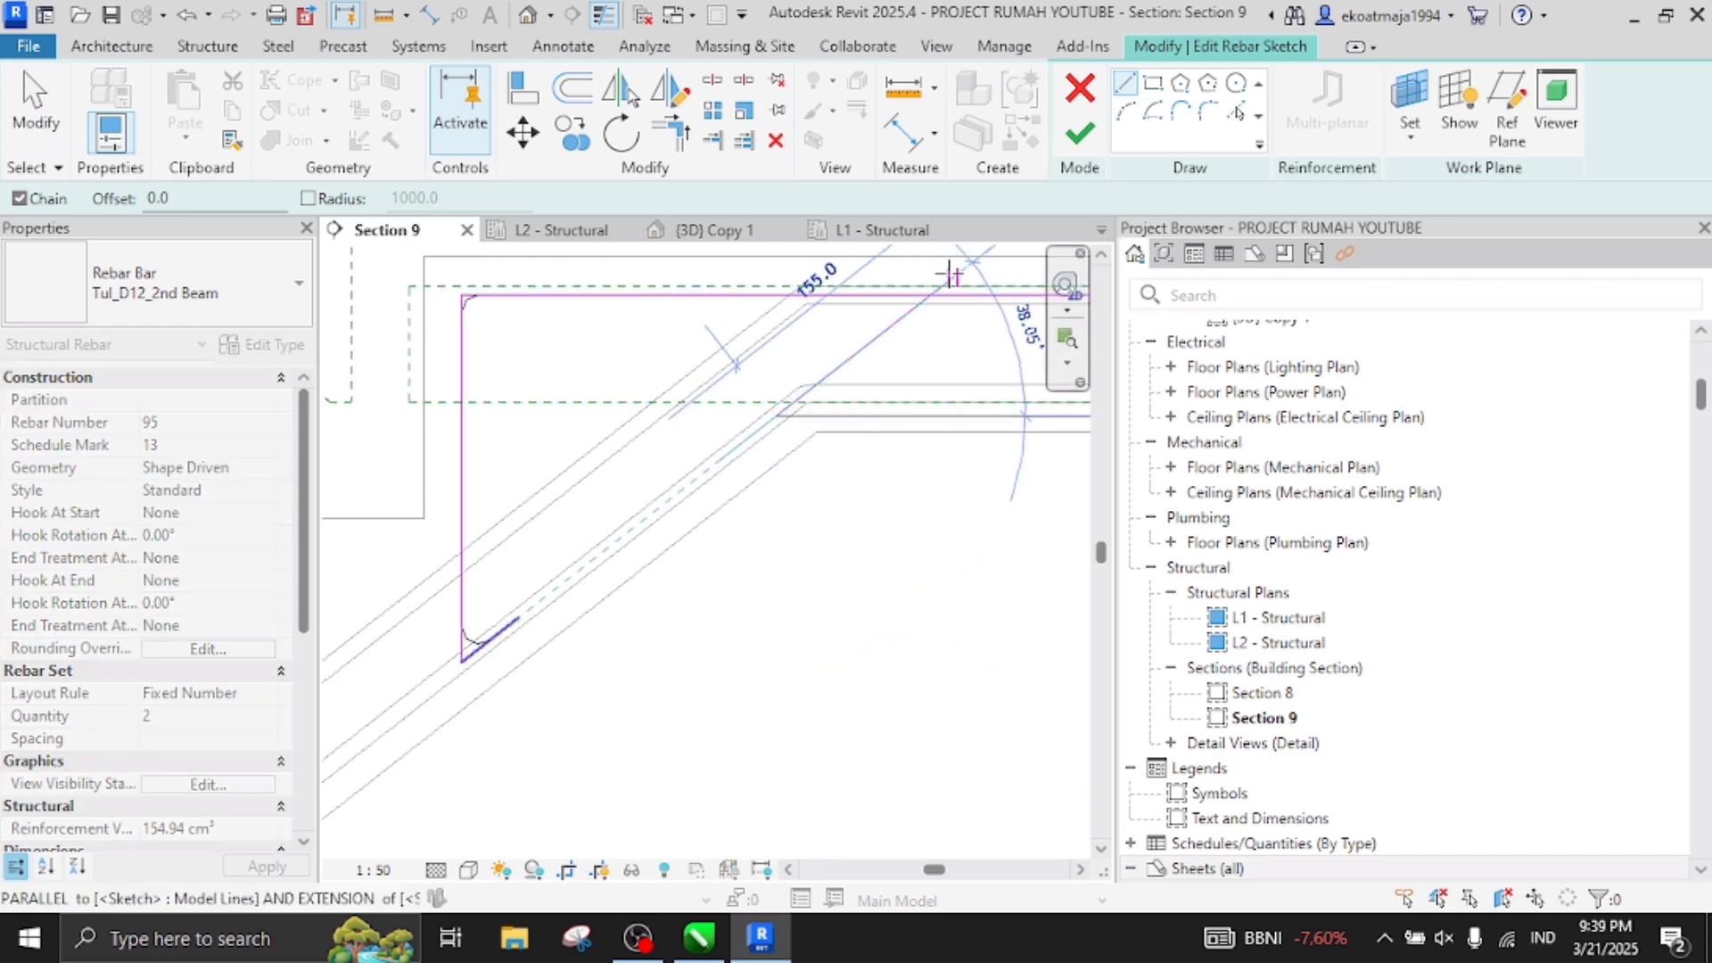
scroll(845, 446, "down", 2)
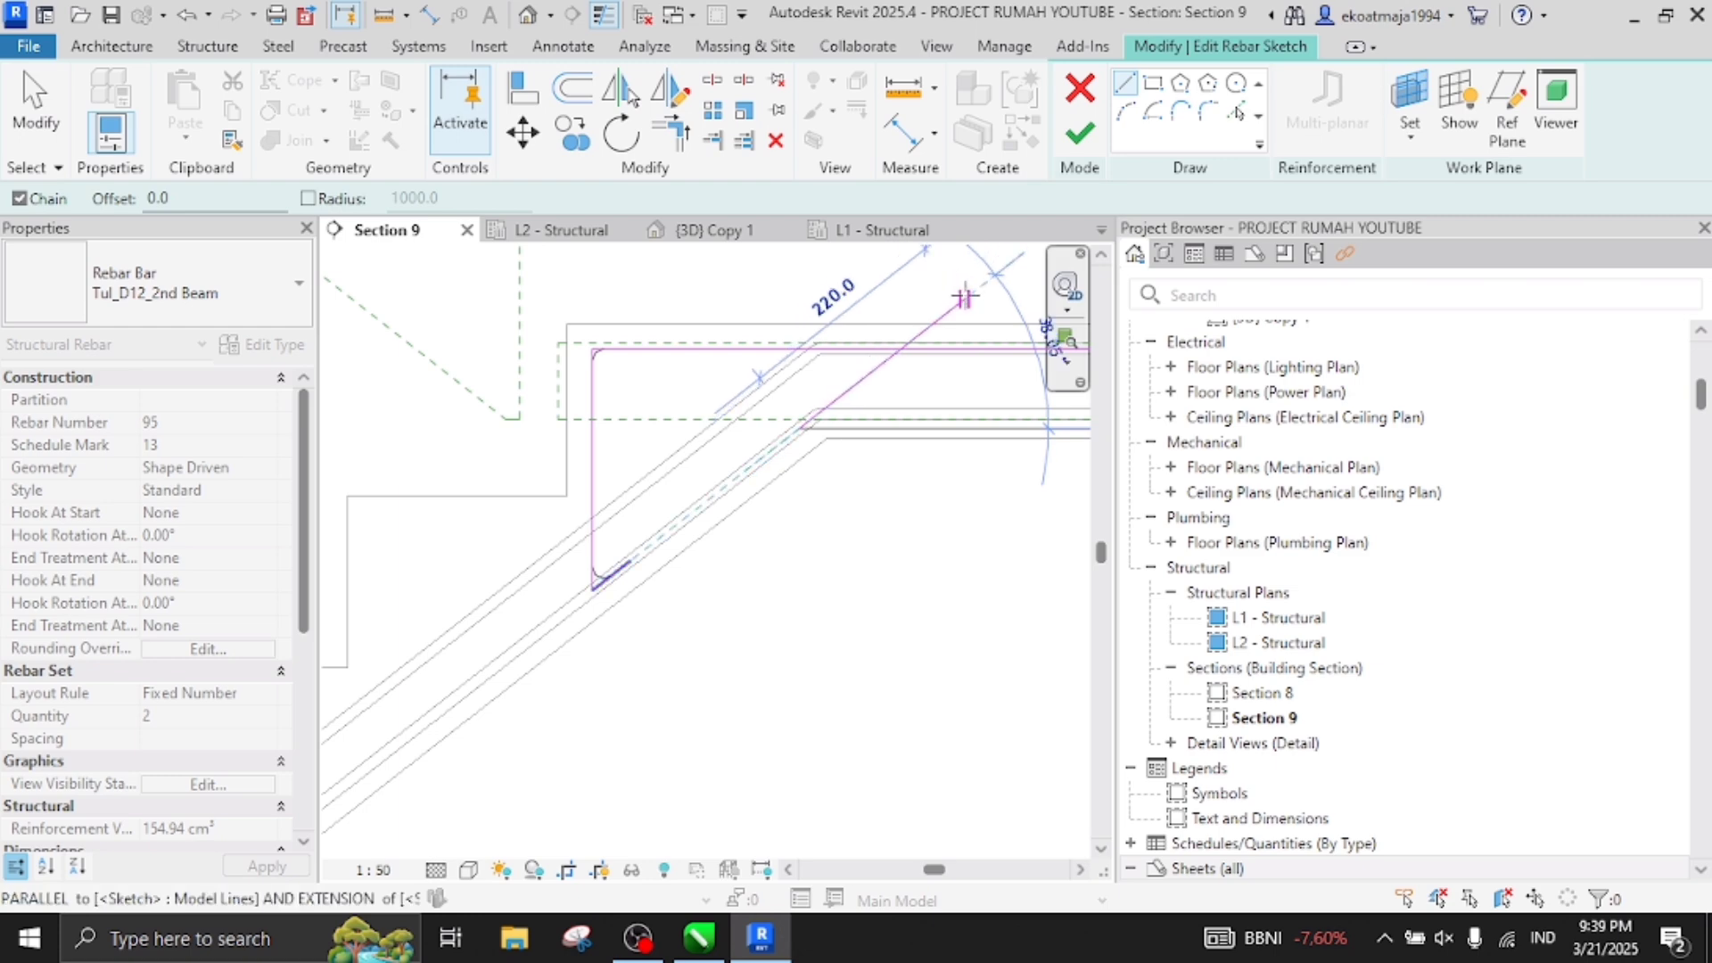
left_click(964, 298)
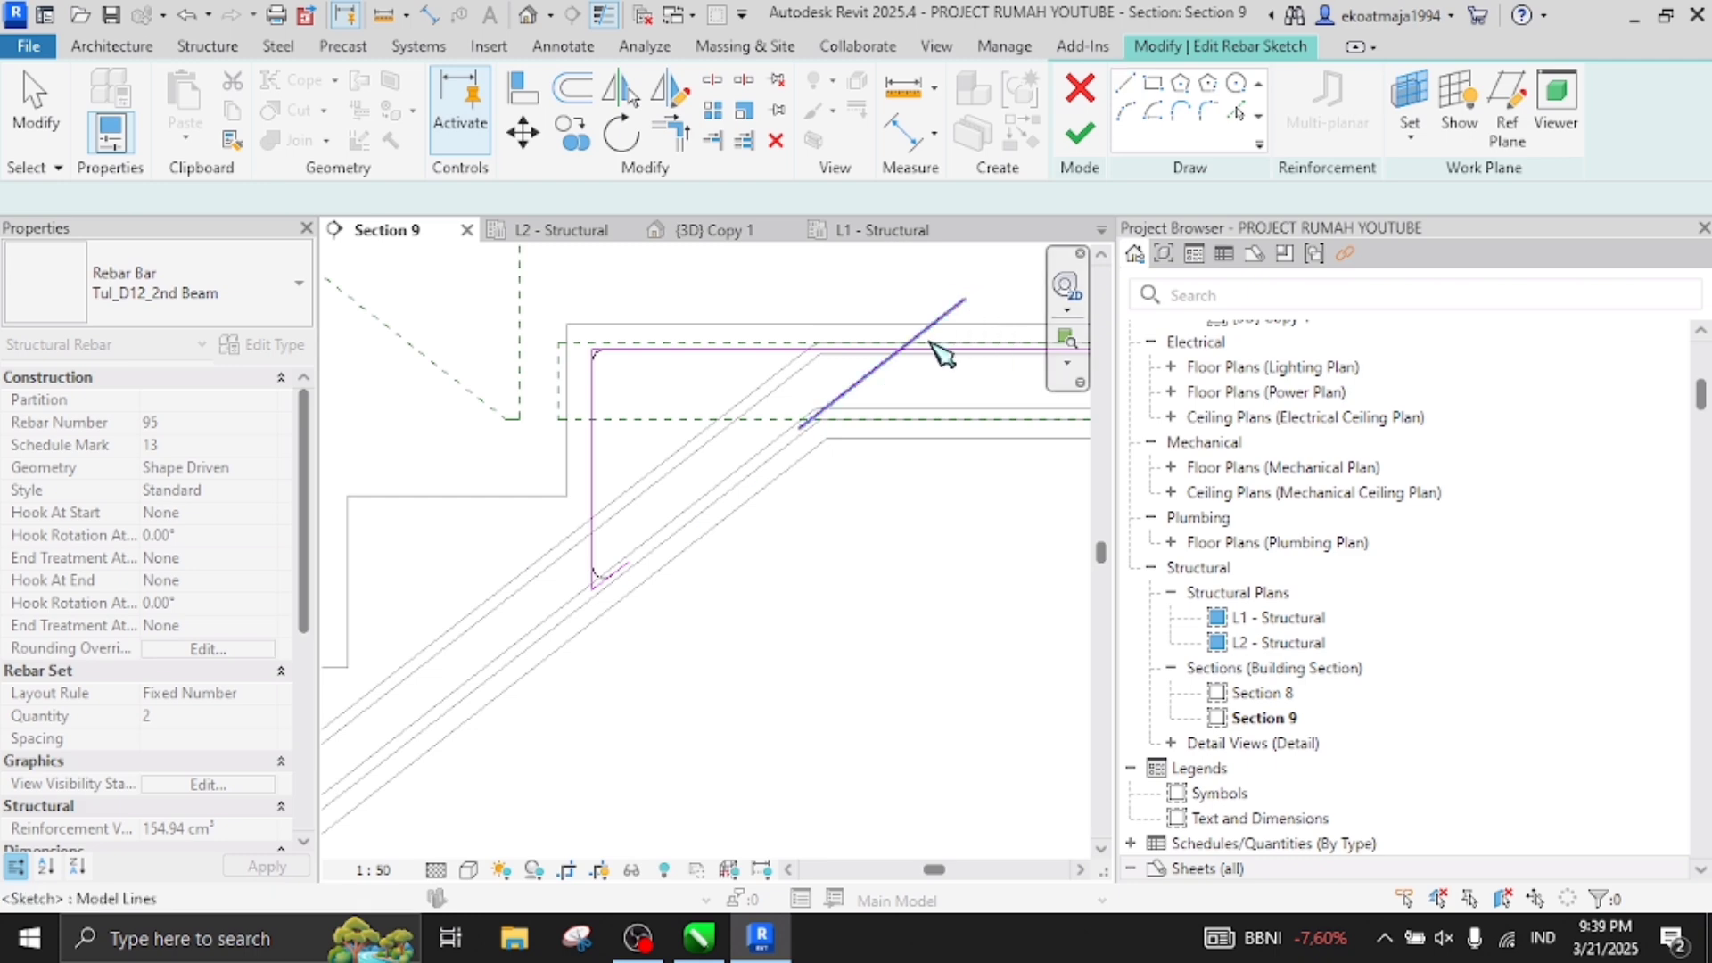
key("Escape")
key("Escape")
Trim the upper horizontal line and new sloped line into a corner, set the sloped line's length to 50, and finish the rebar sketch
key("t")
key("r")
left_click(874, 349)
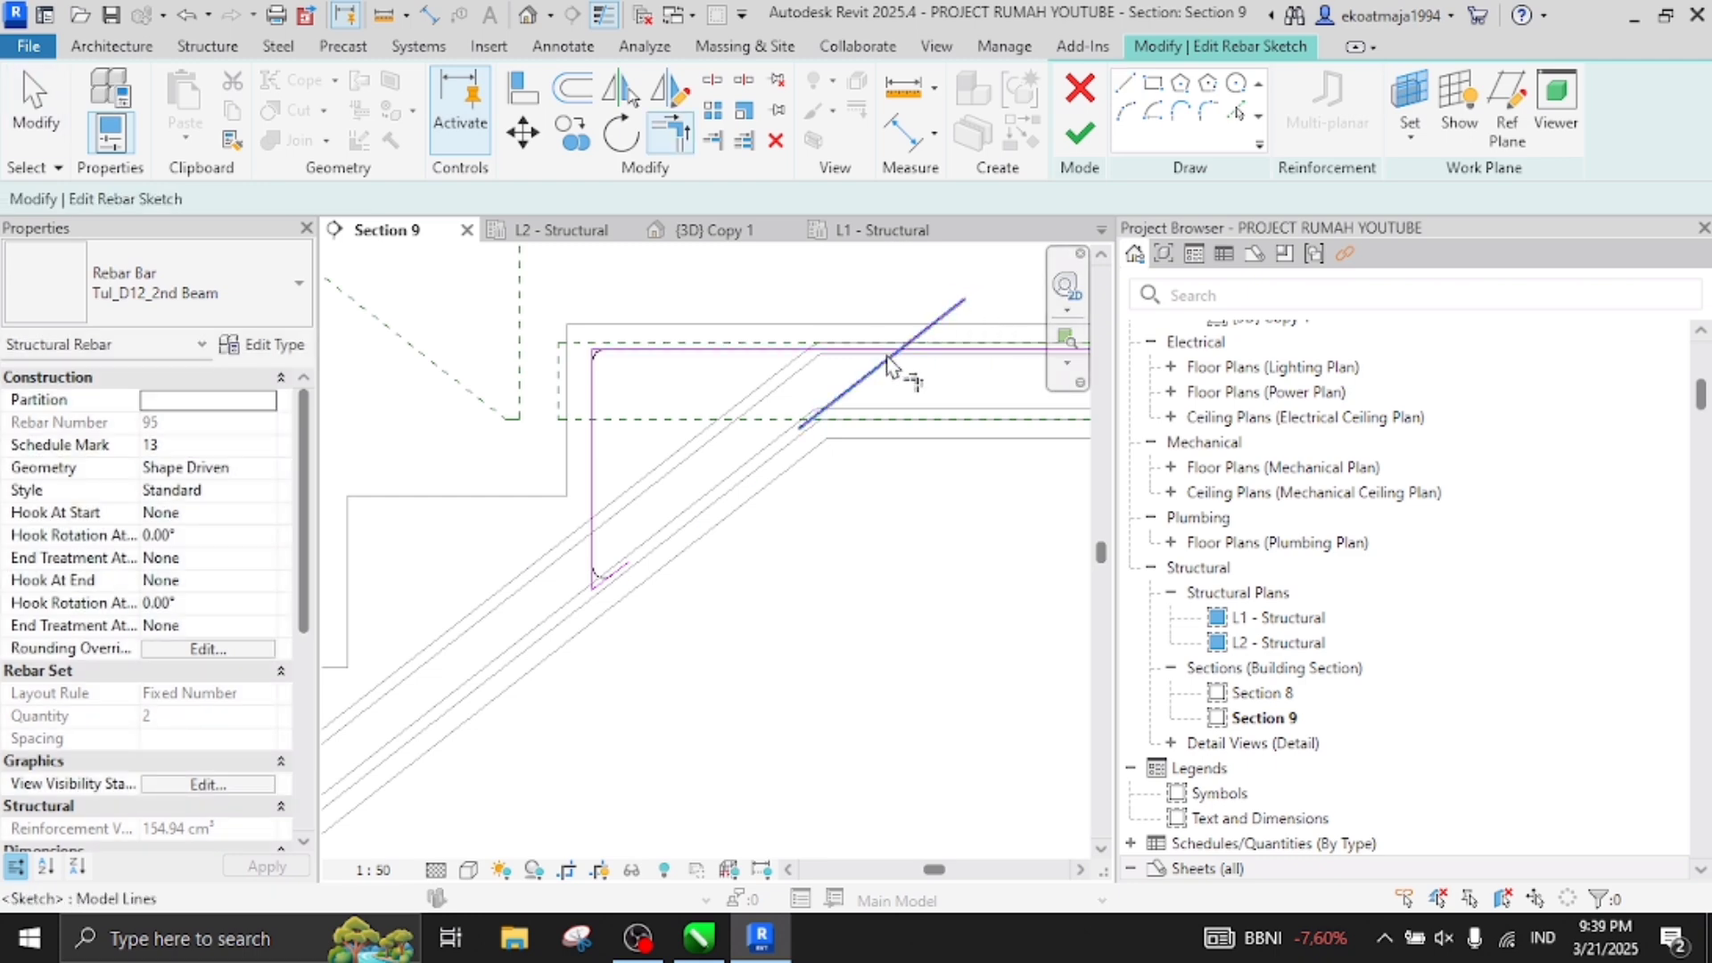
left_click(887, 378)
key("Escape")
left_click(886, 373)
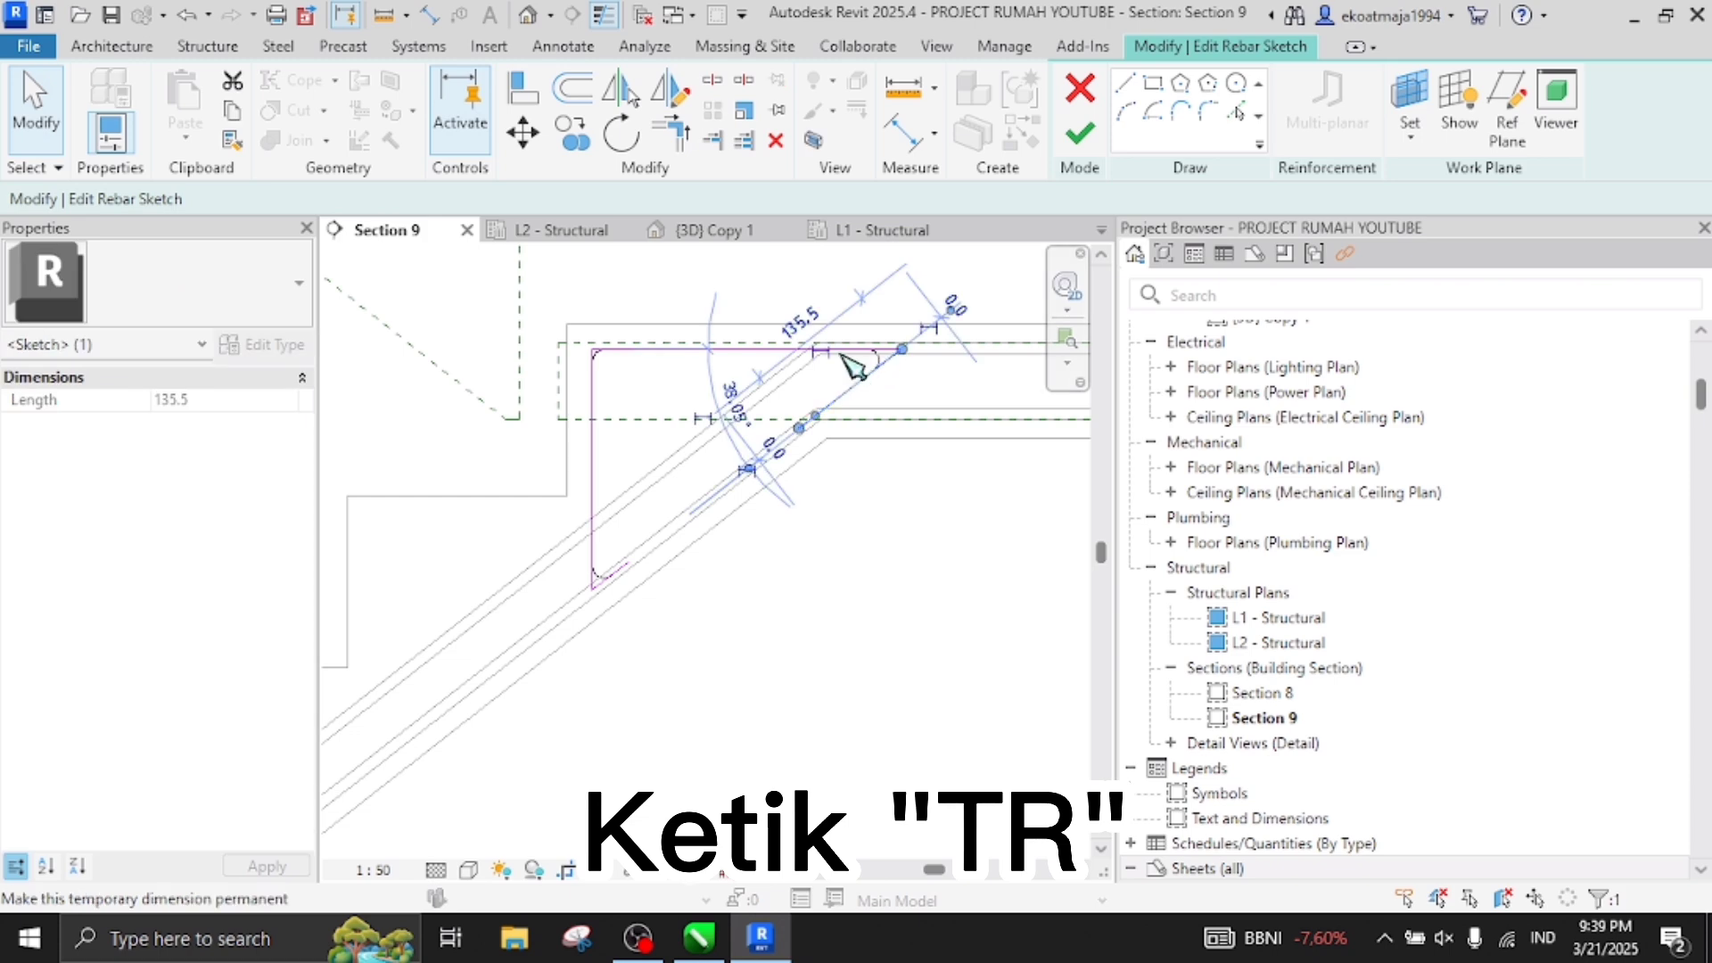
left_click(817, 321)
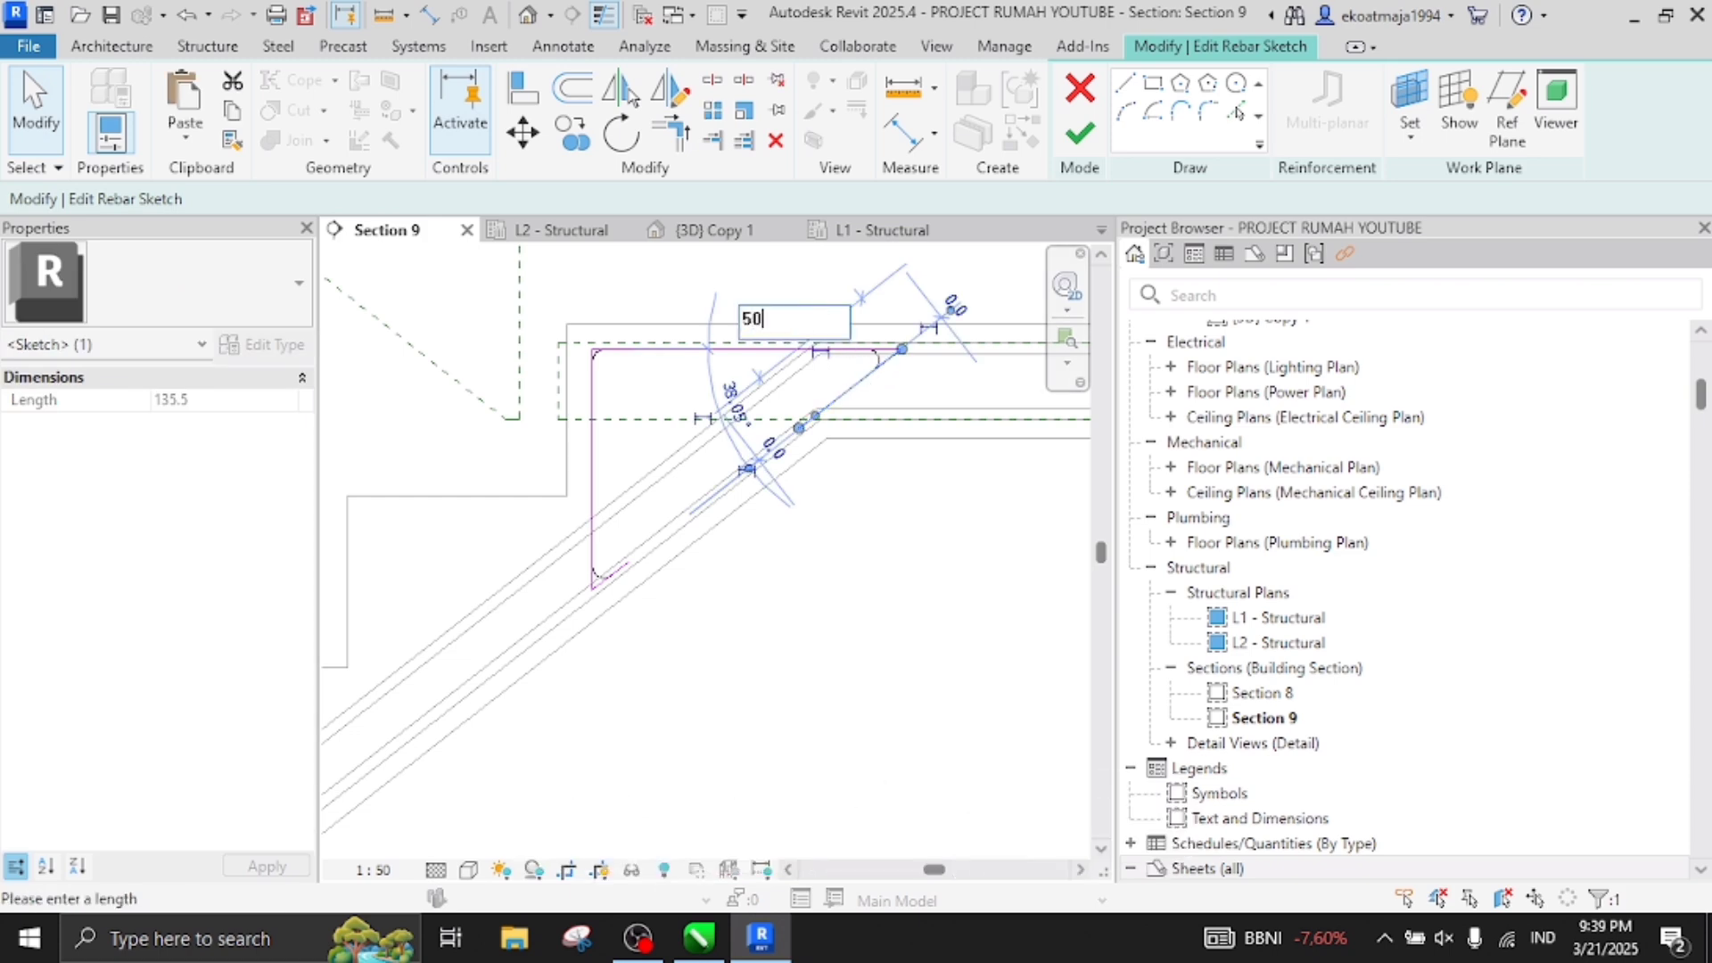
type("50")
key("Return")
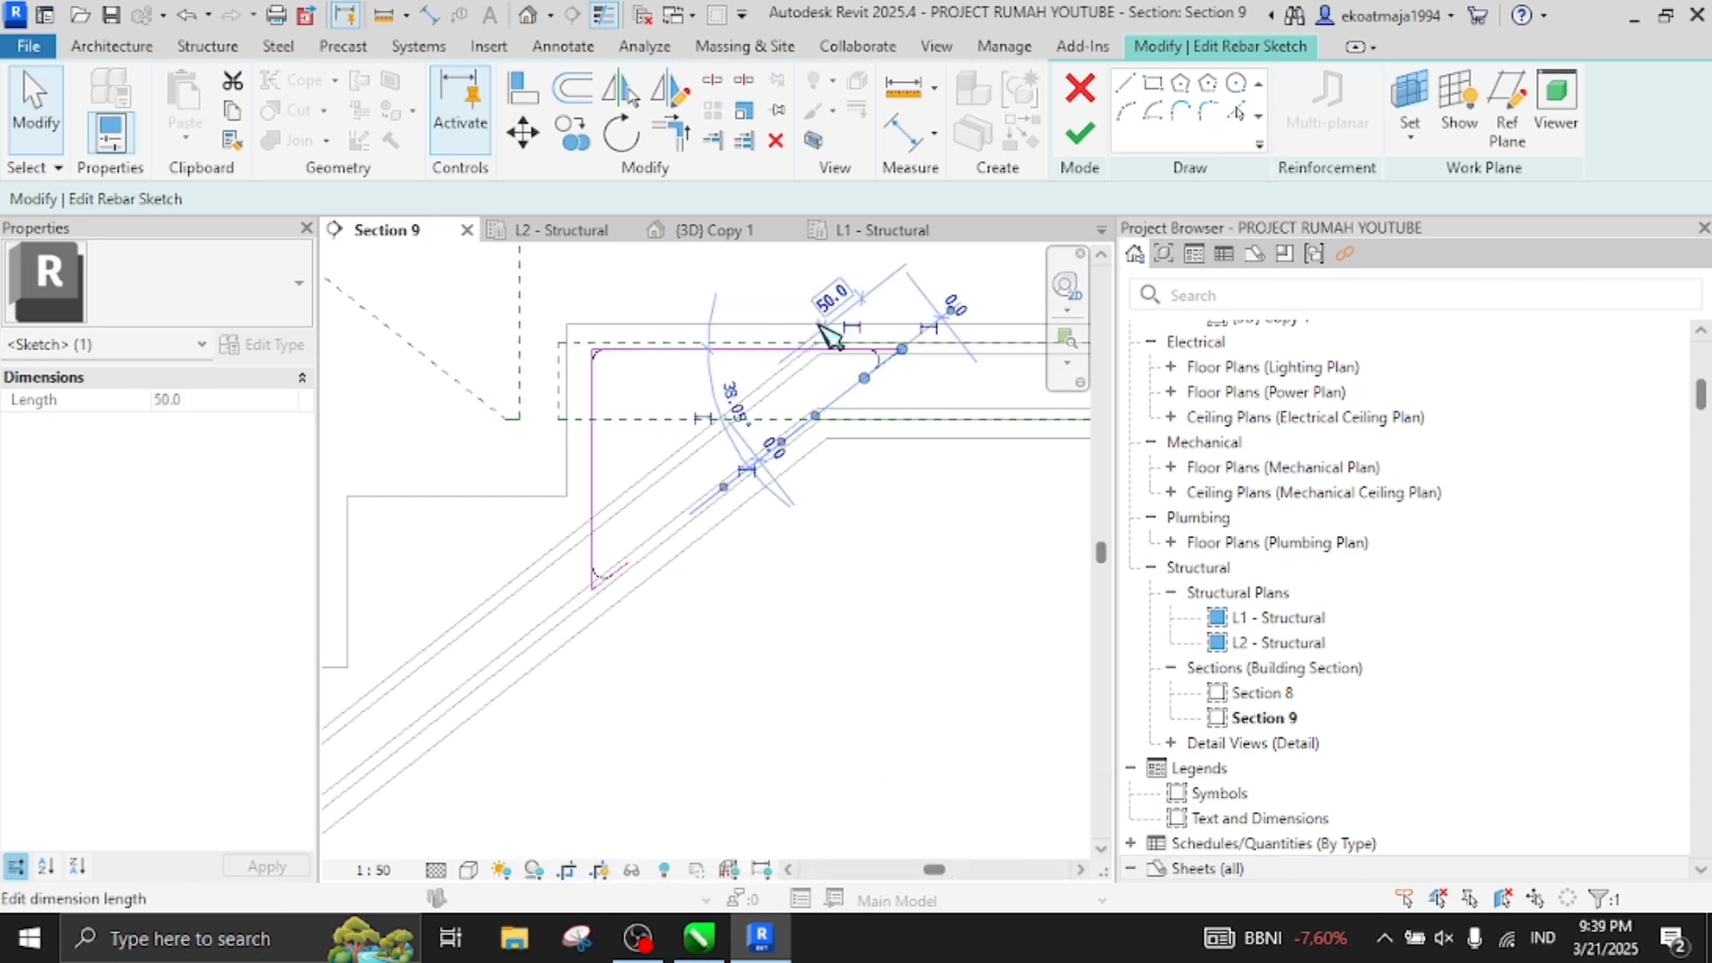
left_click(1086, 141)
Copy the bent bar straight down one riser, then move the copy across one tread onto the second step from the landing
scroll(932, 428, "down", 3)
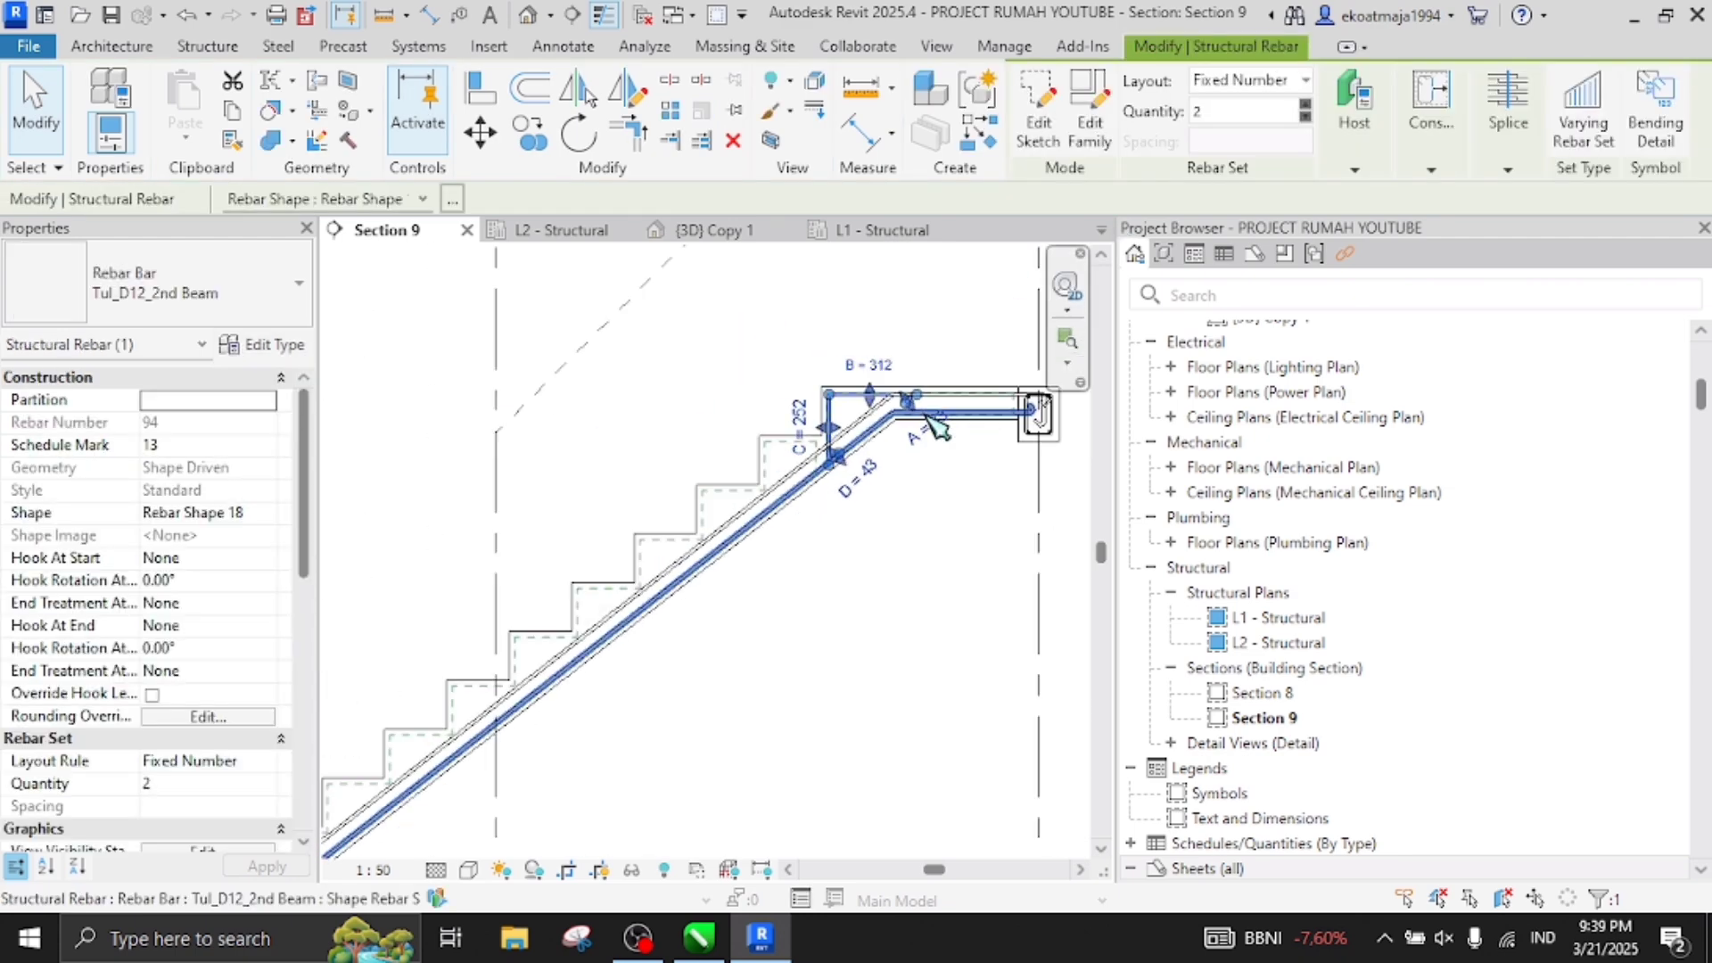
key("o")
scroll(769, 409, "up", 3)
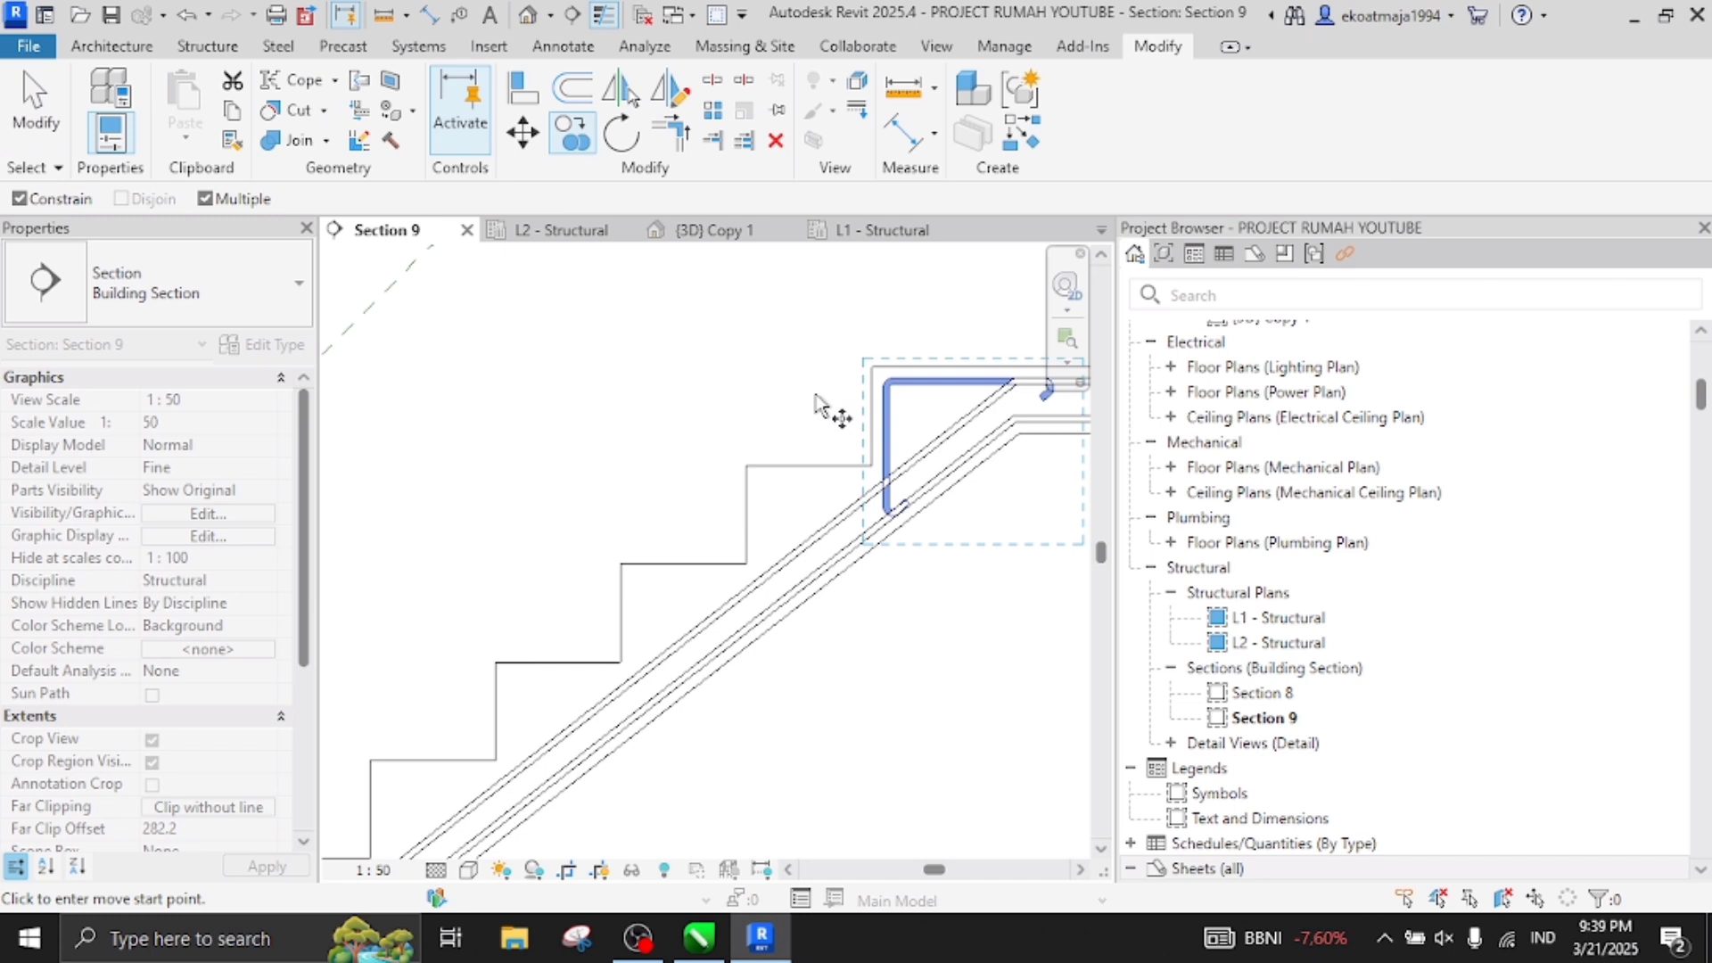
left_click(878, 371)
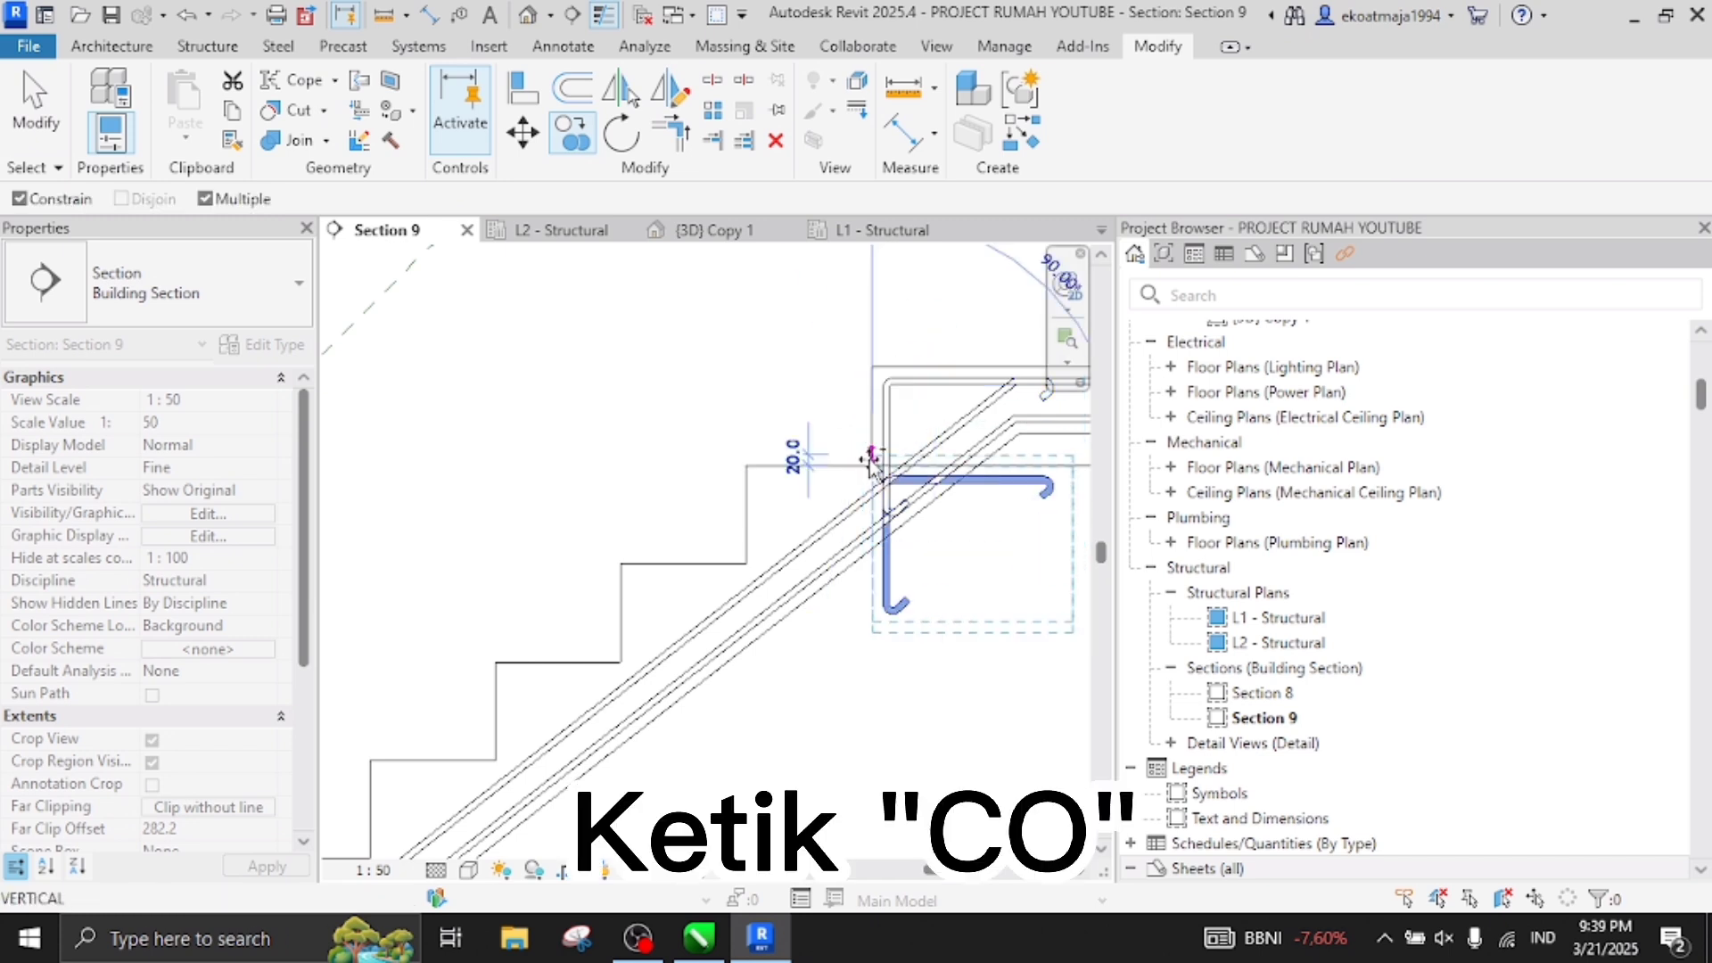
key("m")
key("v")
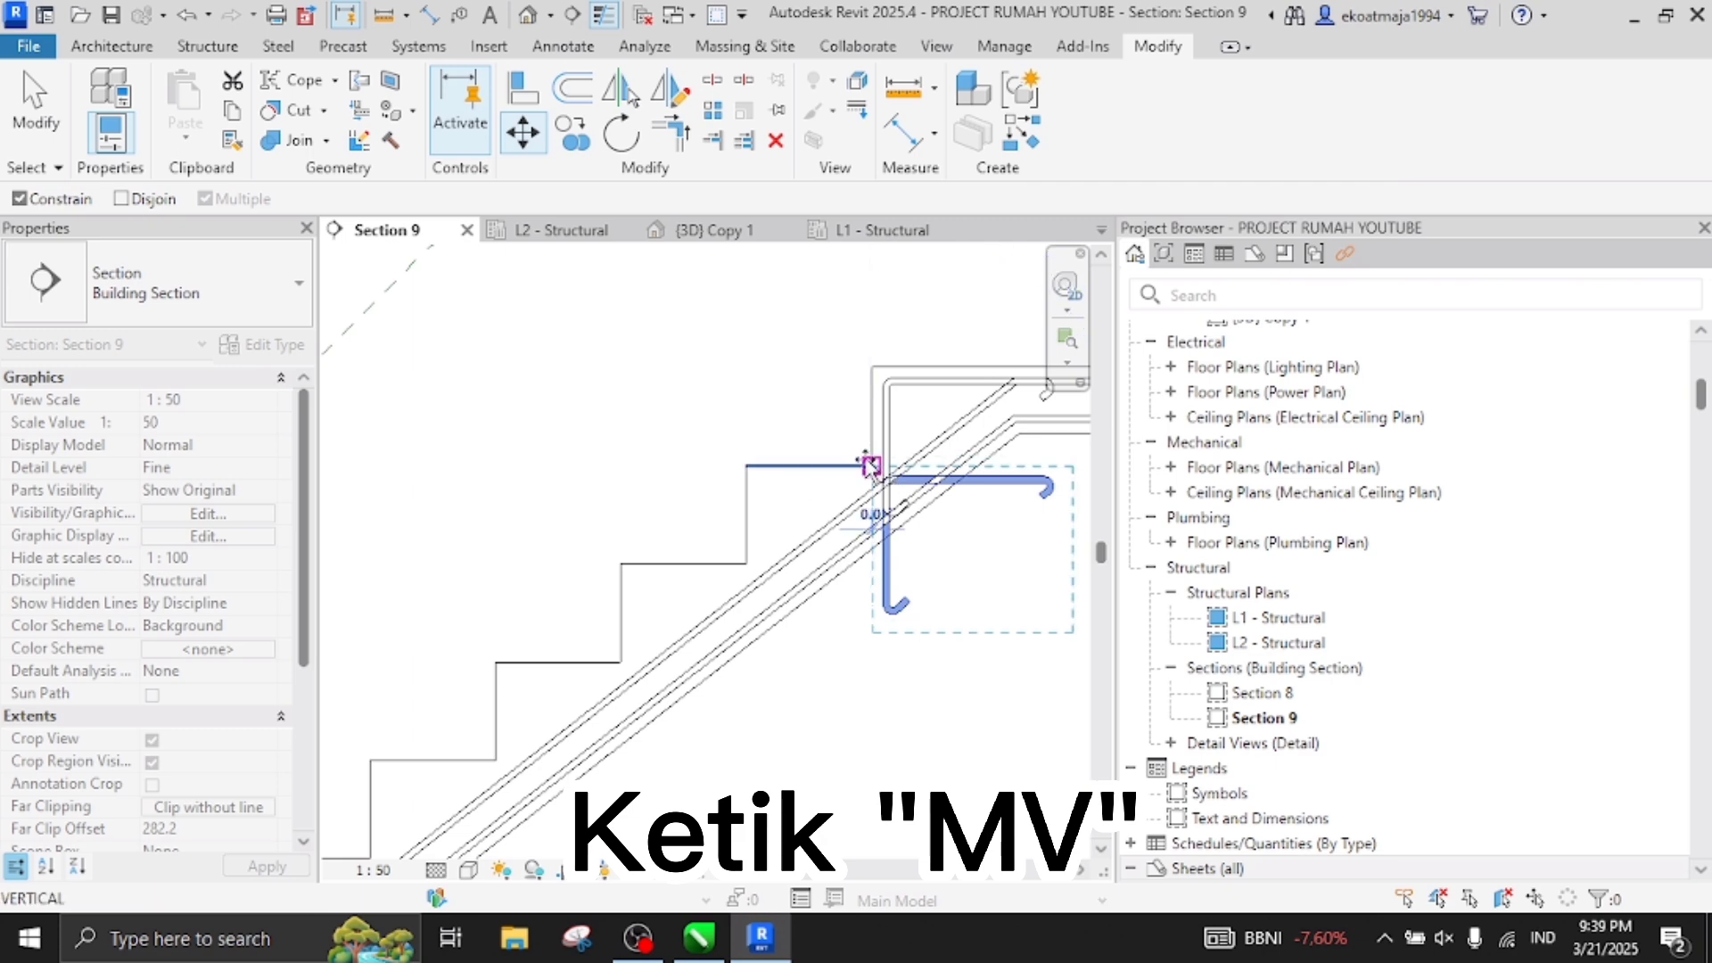
left_click(747, 465)
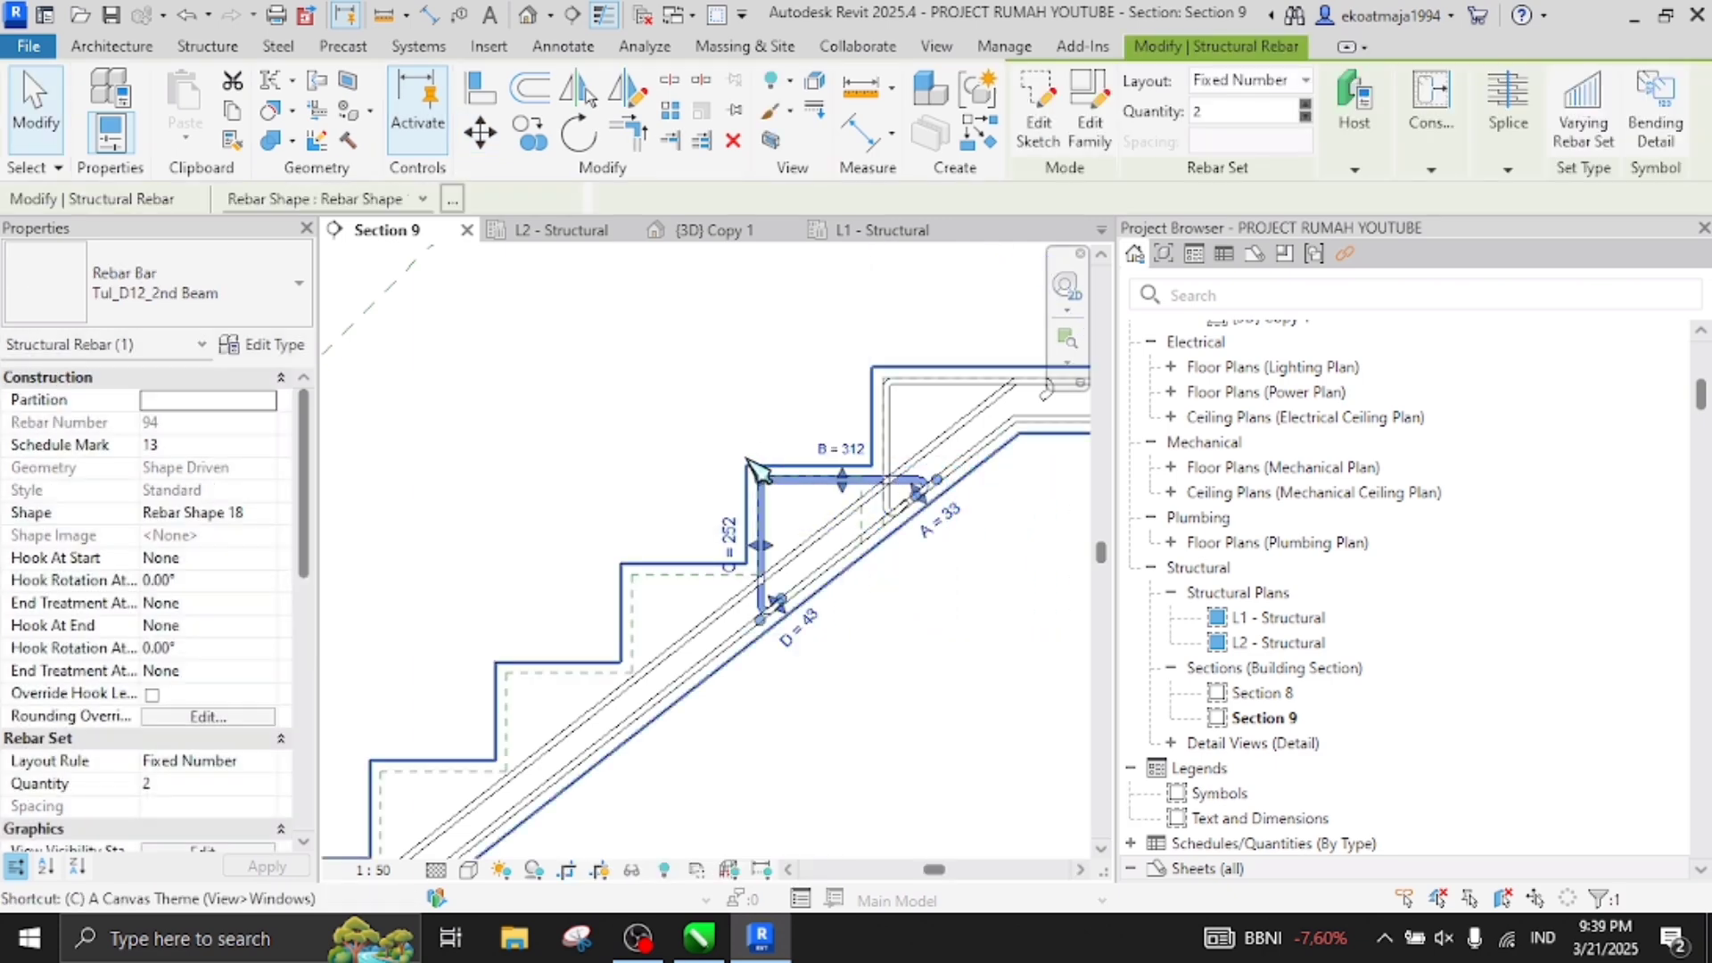
Copy the second step's bar down one riser and move it one tread across onto the third step from the landing
key("c")
key("o")
scroll(754, 471, "up", 2)
left_click(755, 465)
left_click(757, 607)
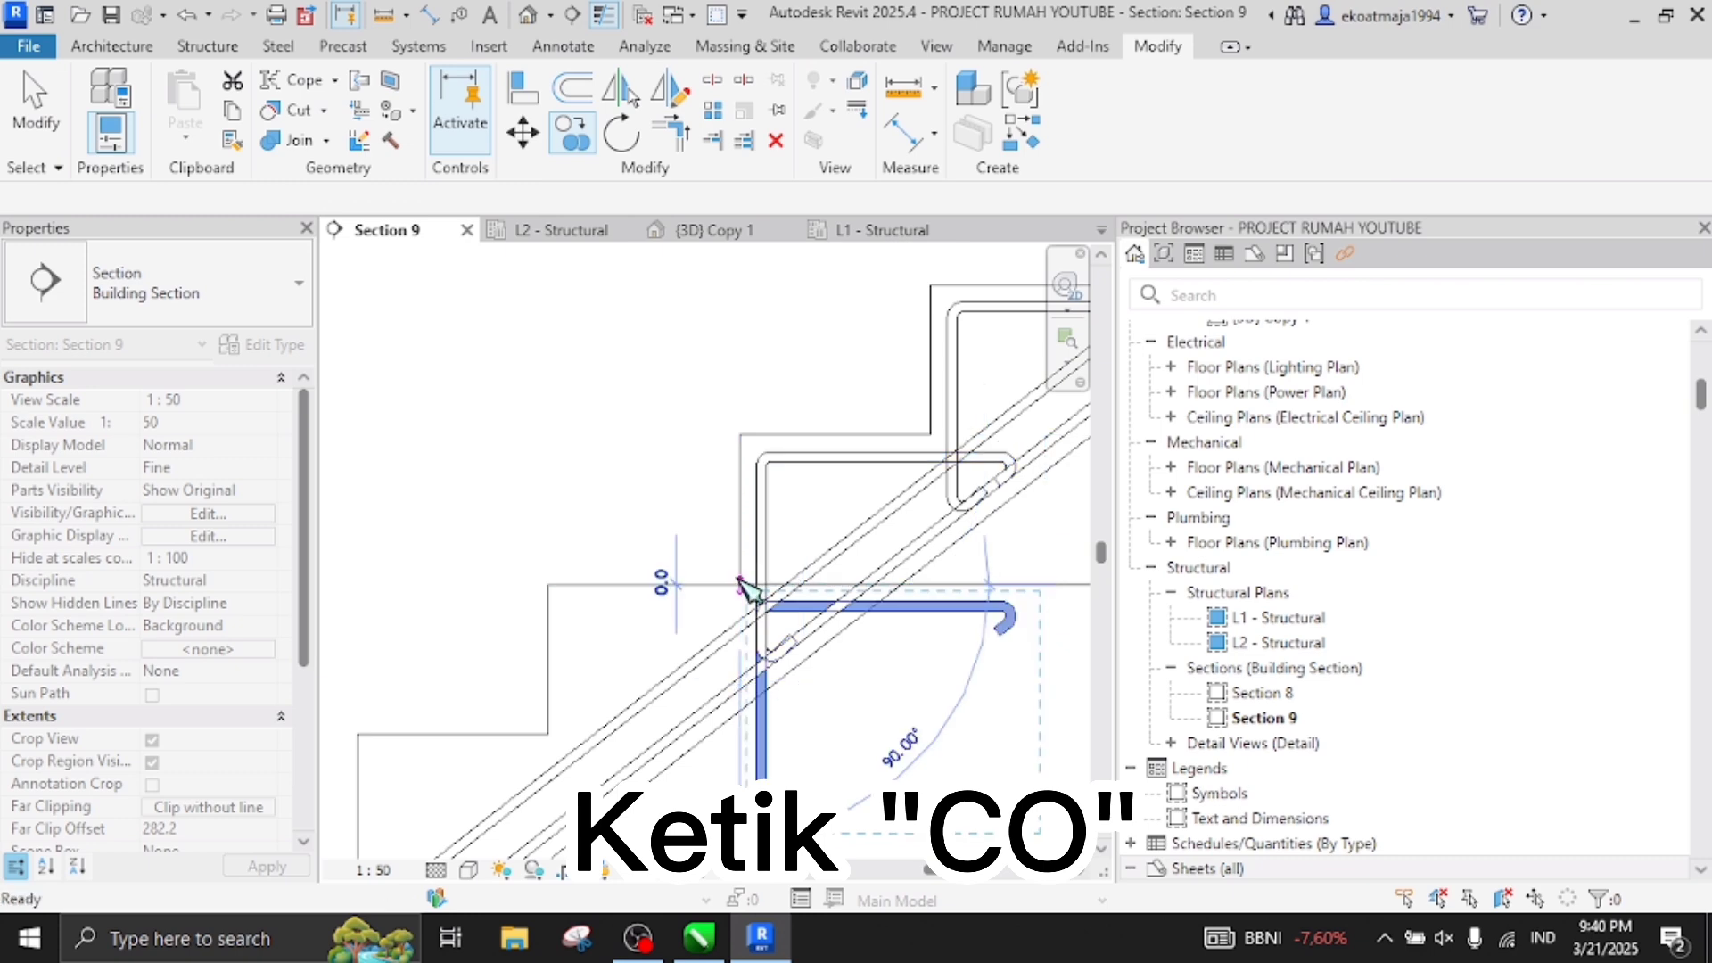
key("m")
key("v")
key("Escape")
key("Escape")
left_click(889, 614)
key("m")
key("v")
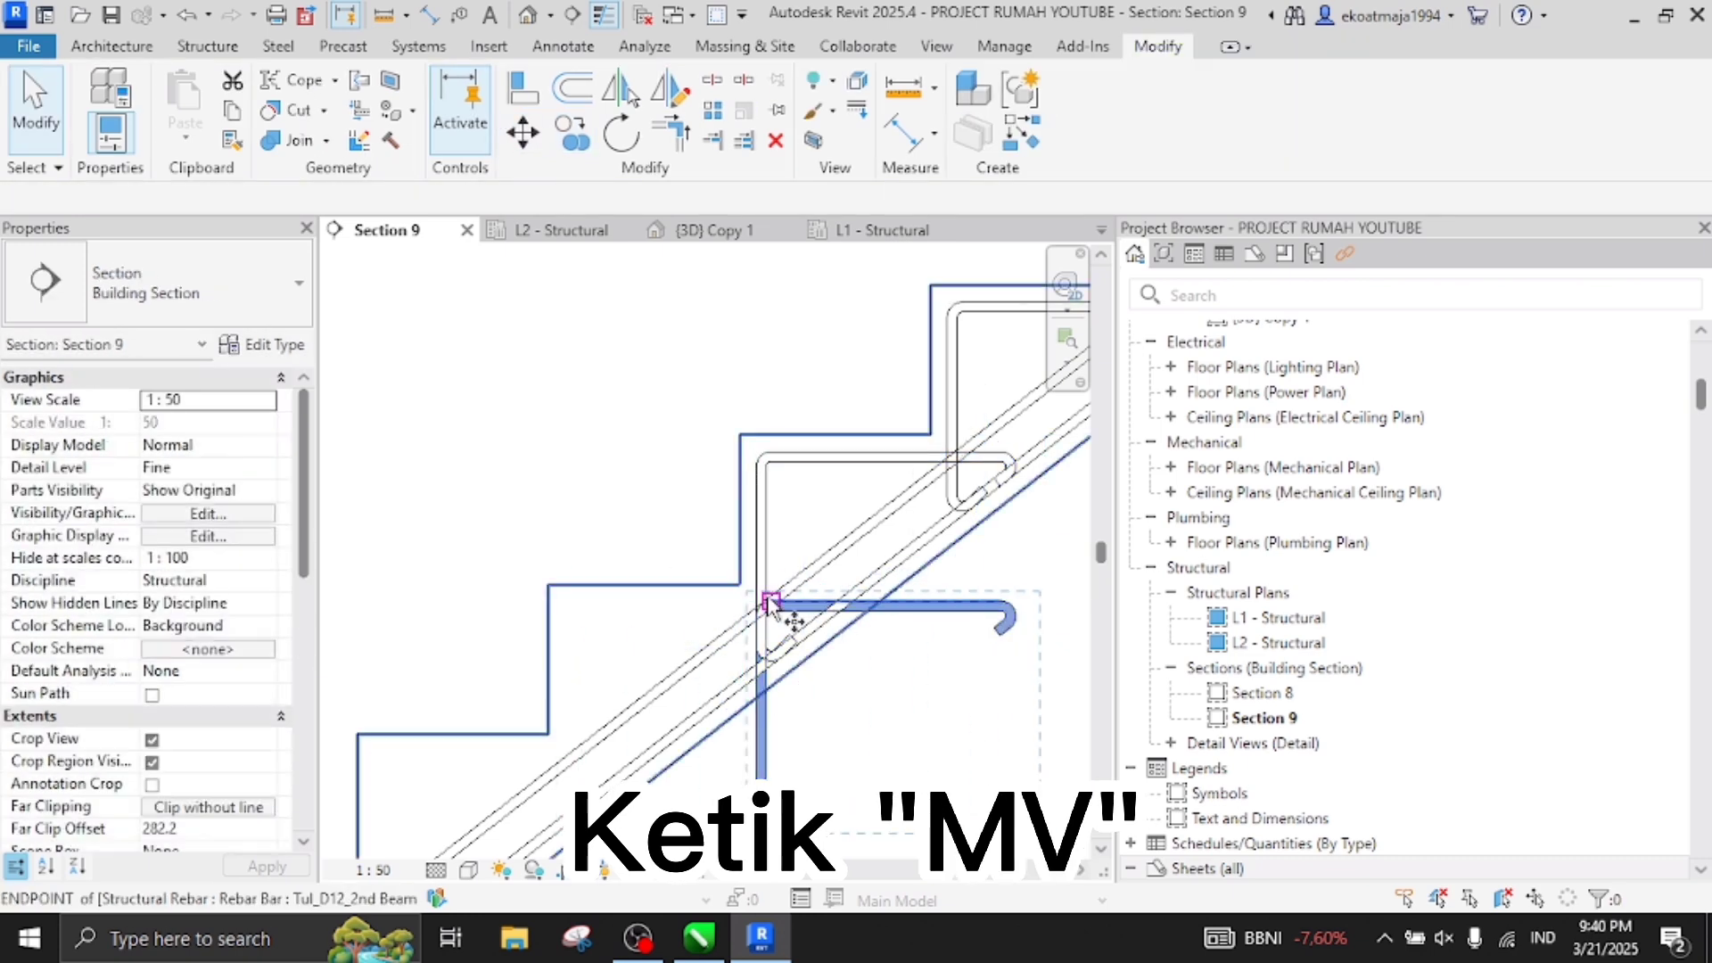
left_click(742, 587)
left_click(549, 587)
Copy the third step's bar down one riser and shift it one tread across onto the fourth step from the landing
middle_click_drag(580, 580, 792, 318)
key("c")
key("o")
left_click(789, 303)
left_click(790, 432)
key("Escape")
key("Escape")
left_click(838, 450)
key("m")
key("v")
left_click(789, 432)
left_click(623, 433)
Repeat the bar copy for the next three steps down the flight, offsetting each copy by one riser and one tread
key("c")
key("o")
left_click(623, 432)
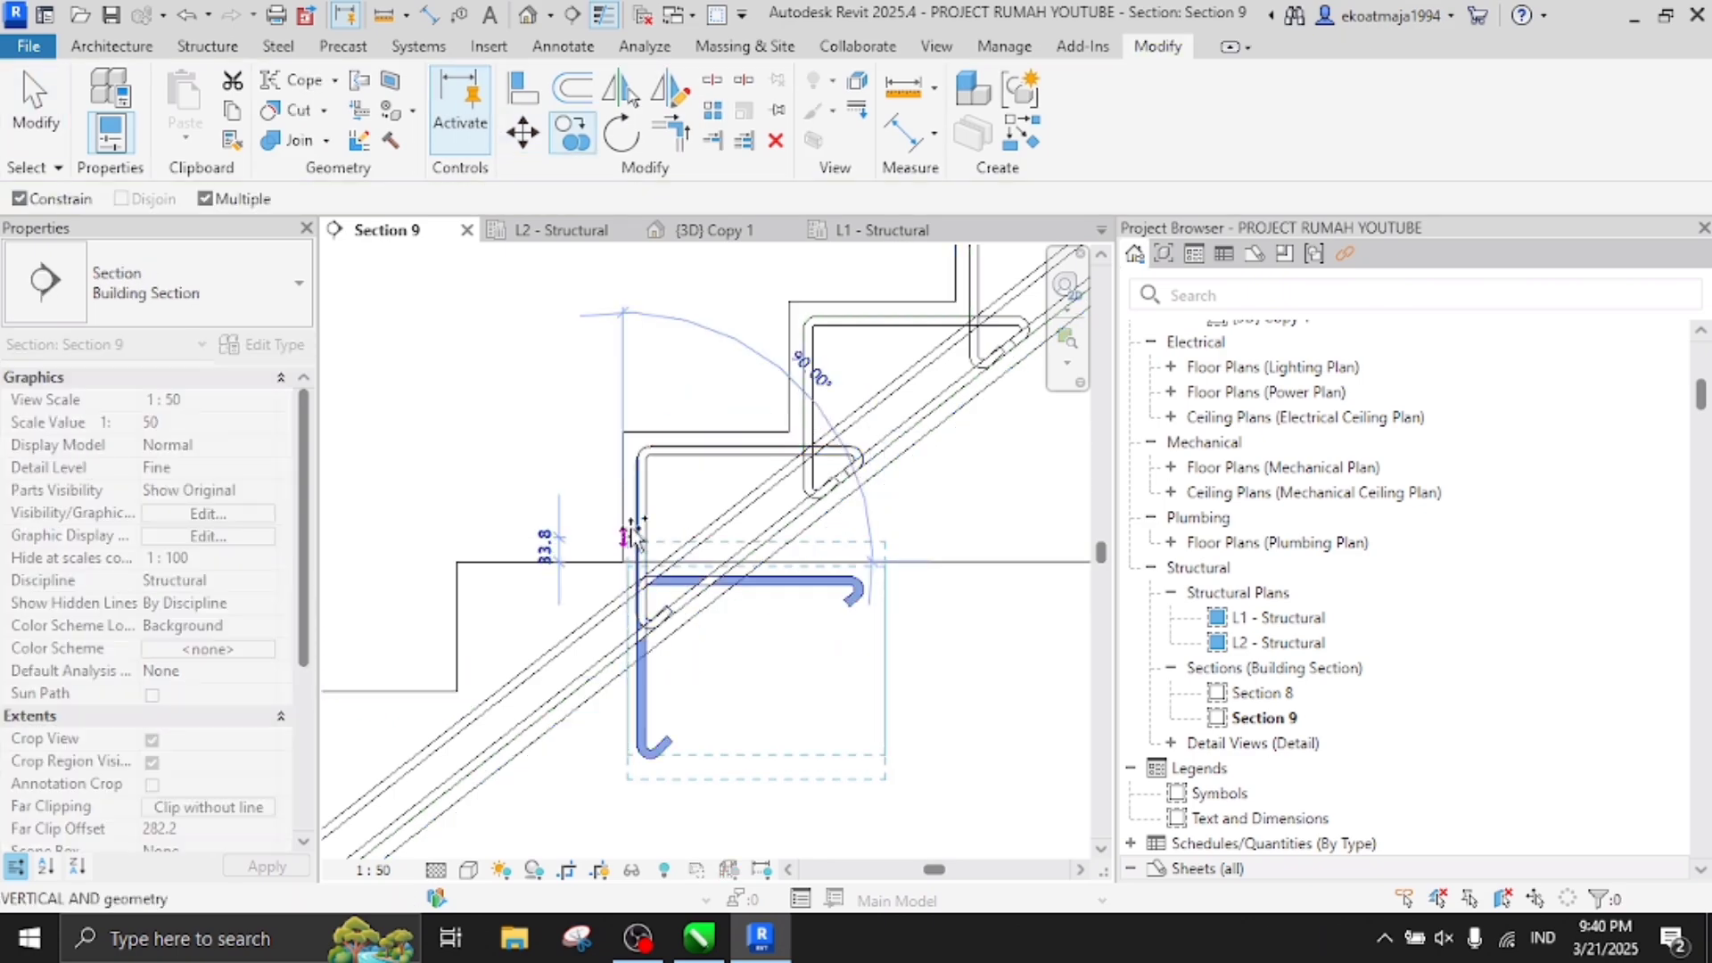
key("m")
key("v")
left_click(765, 549)
left_click(601, 548)
key("c")
key("o")
left_click(775, 497)
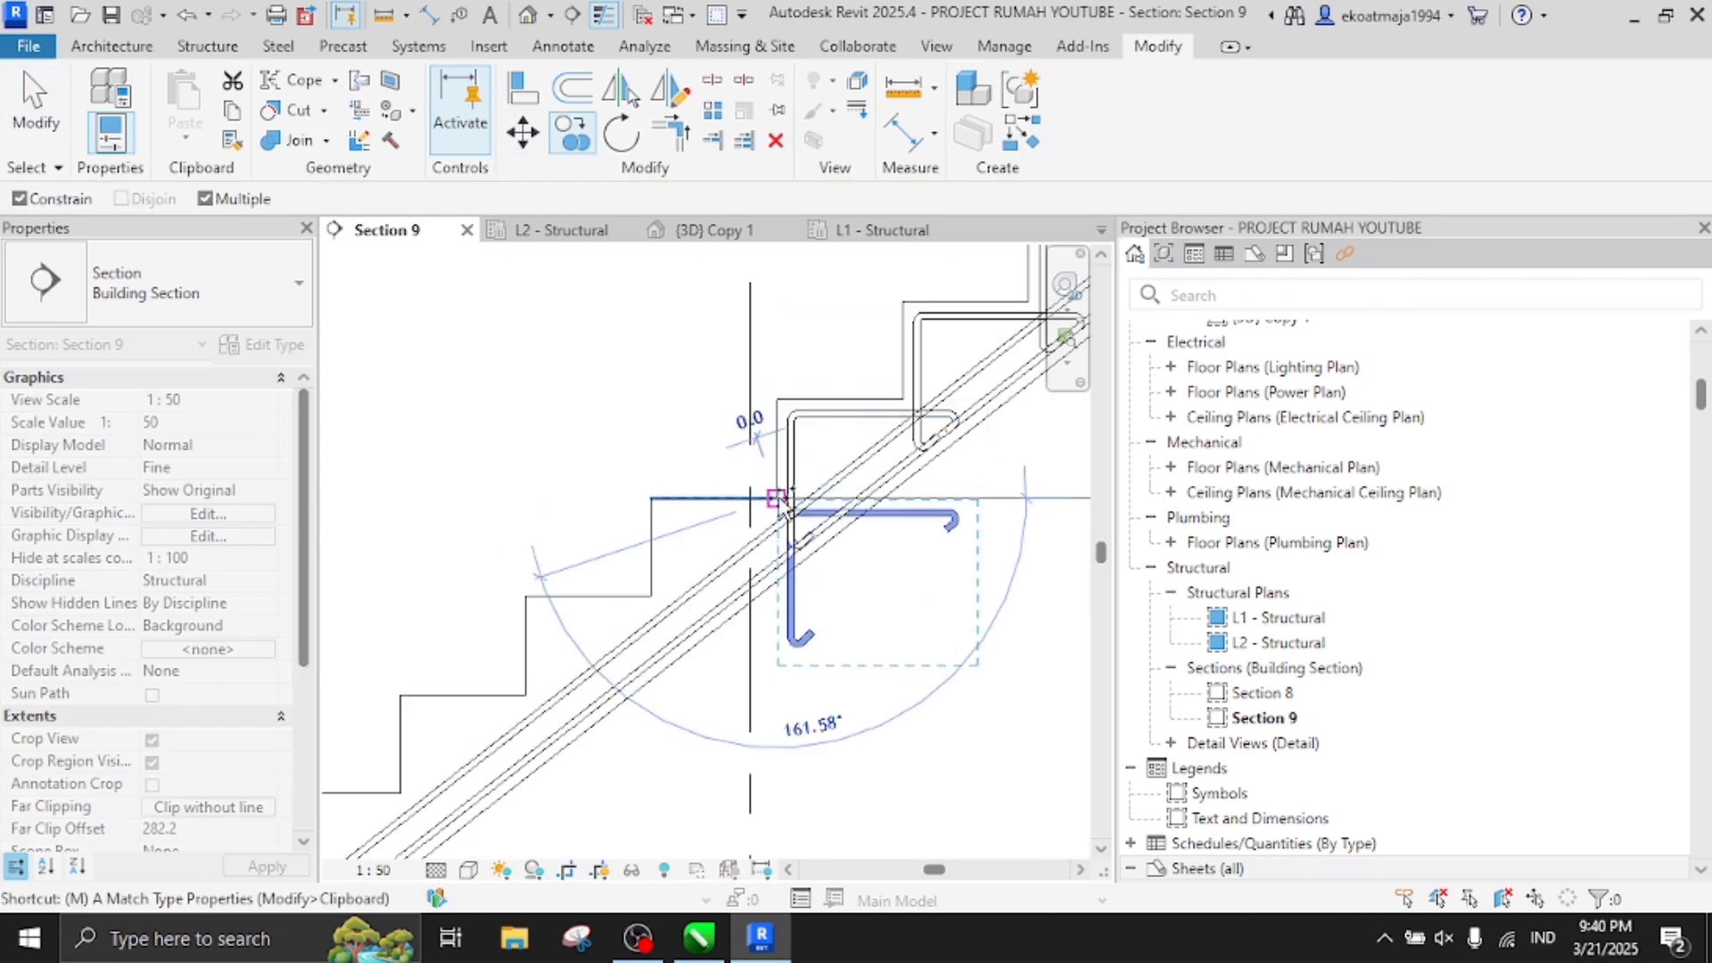
key("m")
key("v")
key("c")
key("o")
left_click(860, 537)
key("v")
left_click(859, 537)
left_click(672, 538)
Copy the step bar onto the last two steps at the foot of the flight, aligning each copy with its nosing corner
key("c")
key("o")
left_click(784, 430)
key("m")
key("v")
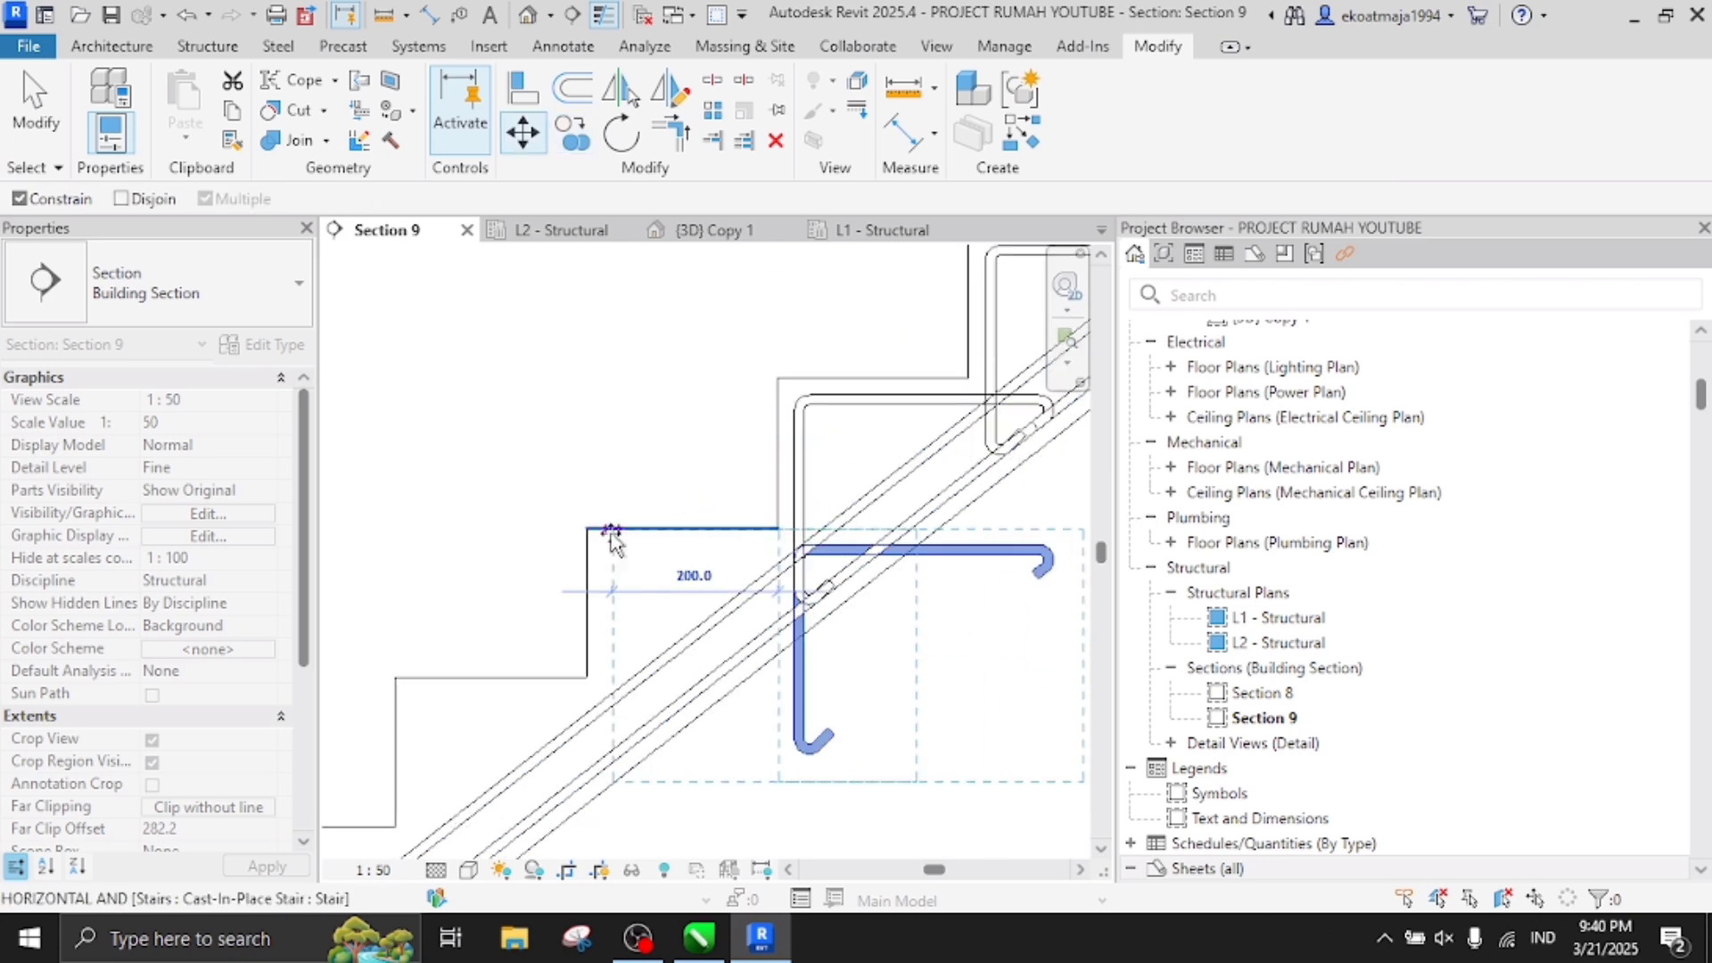
left_click(590, 528)
left_click(791, 564)
key("c")
key("o")
left_click(753, 451)
left_click(753, 585)
key("m")
key("v")
left_click(788, 581)
left_click(565, 580)
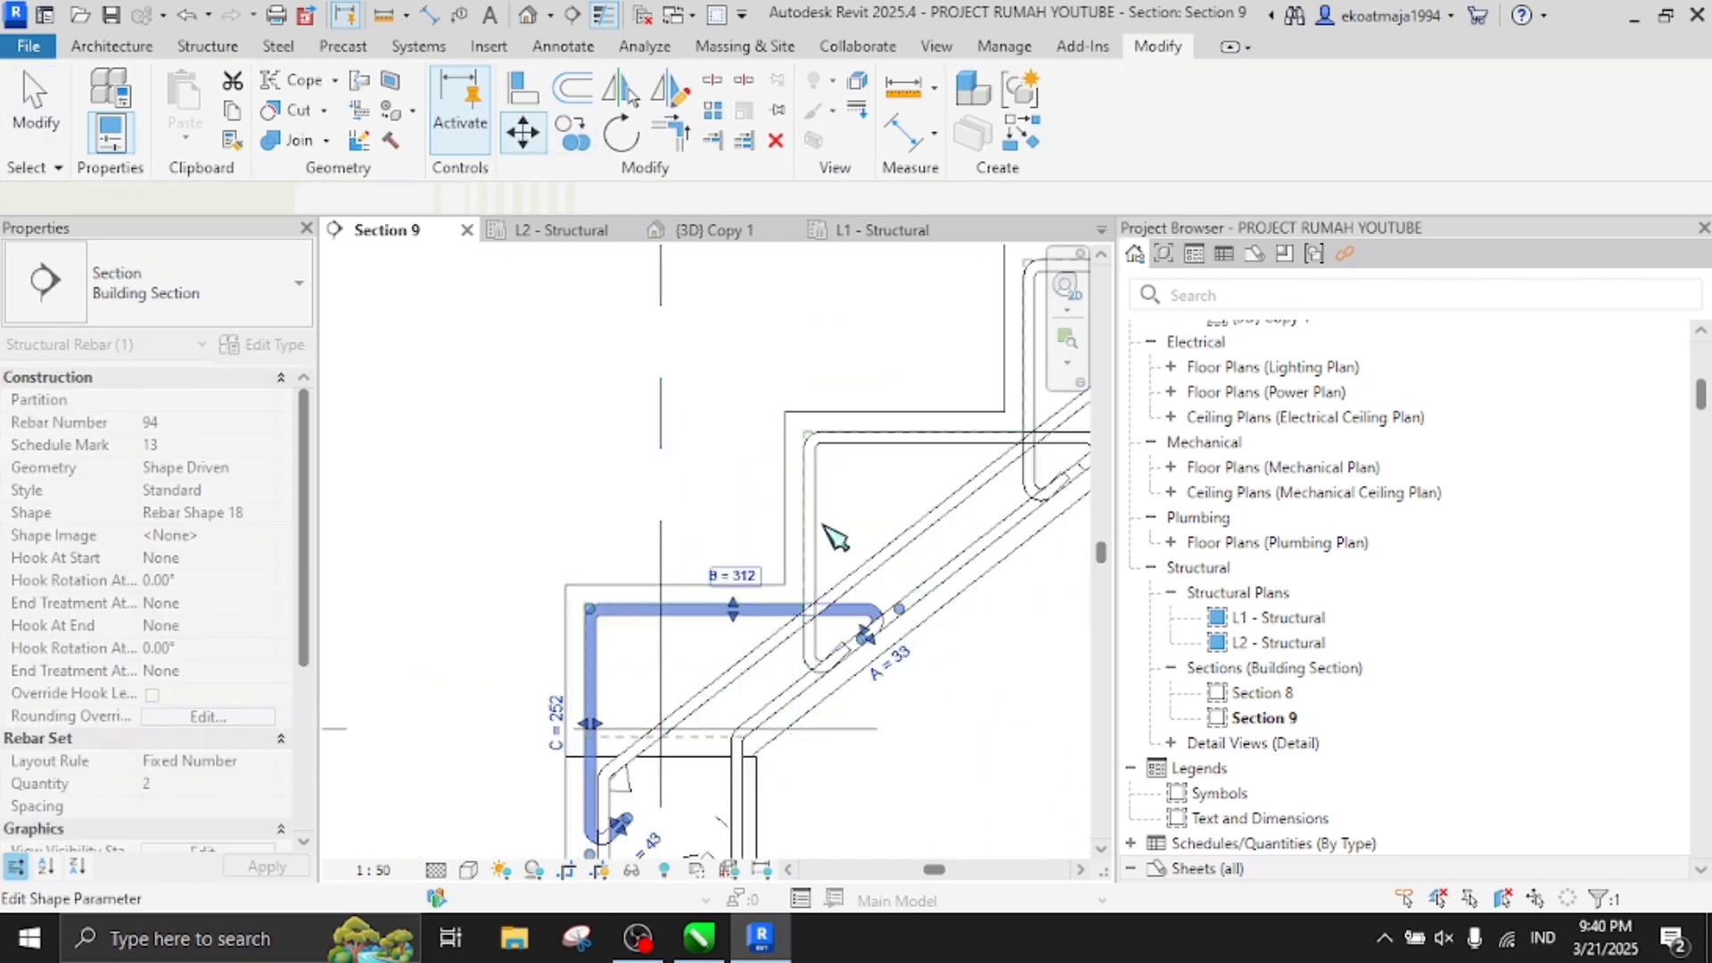
scroll(823, 521, "down", 4)
key("Escape")
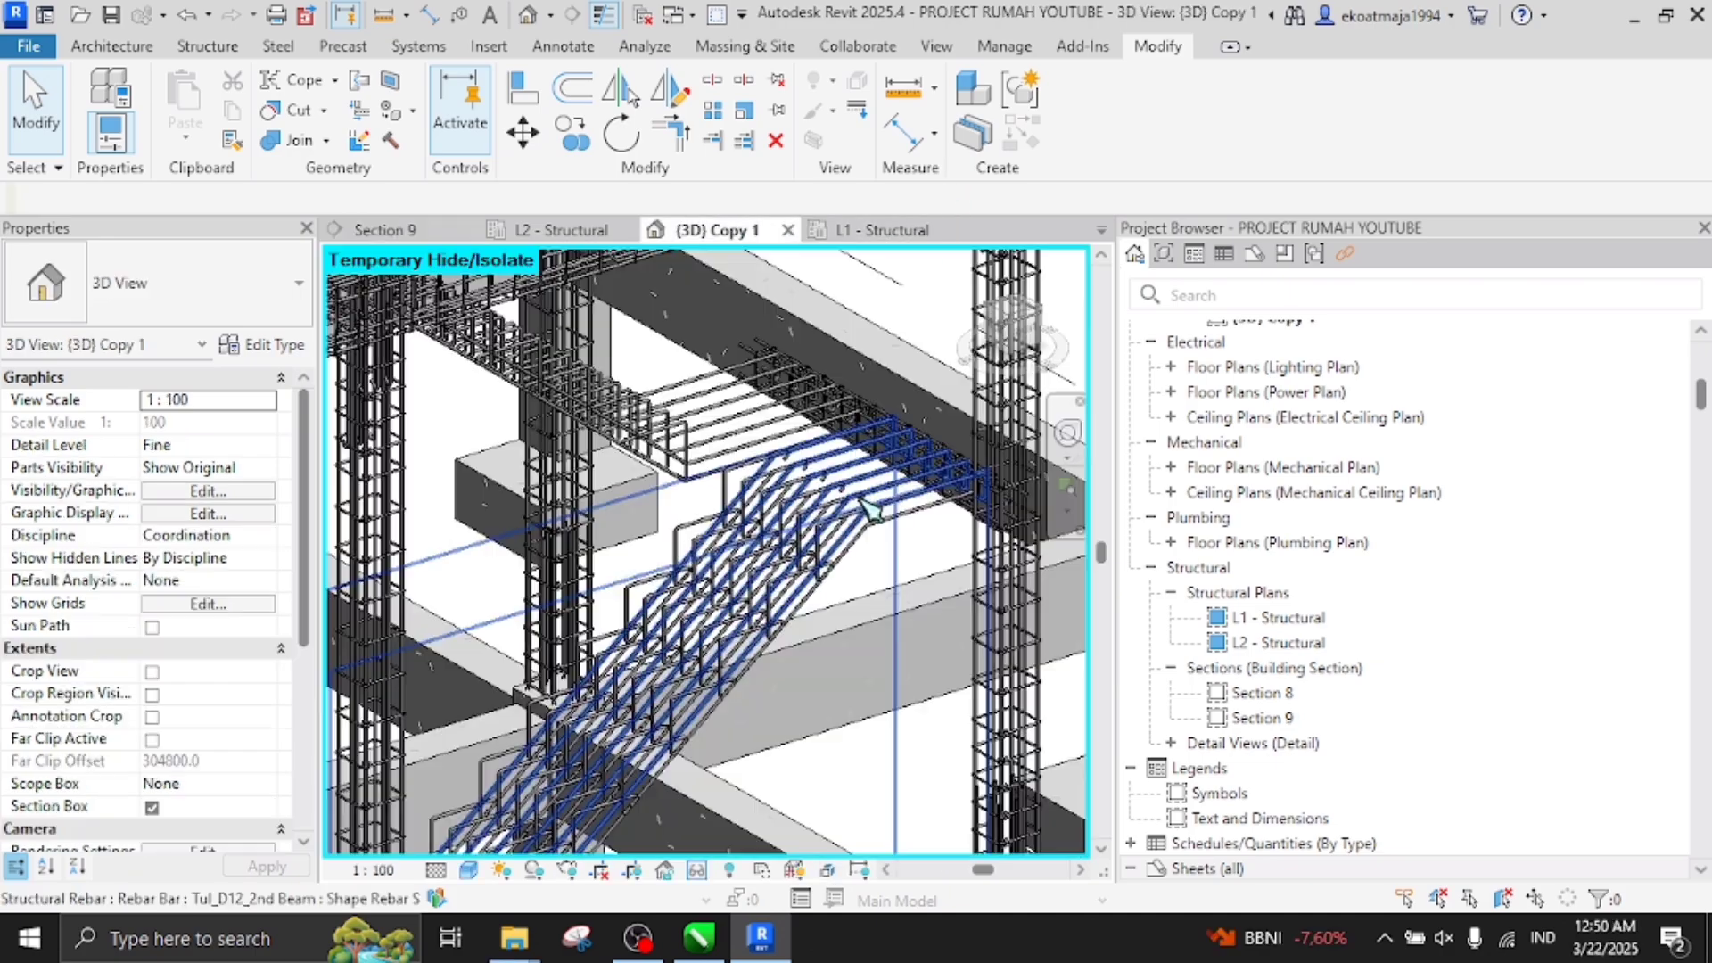
In Section 9, place a straight M_00 crosswise rebar set in the stair slab along the lower sloped bar, hosted by the monolithic stair
middle_click_drag(829, 549, 802, 258, "shift")
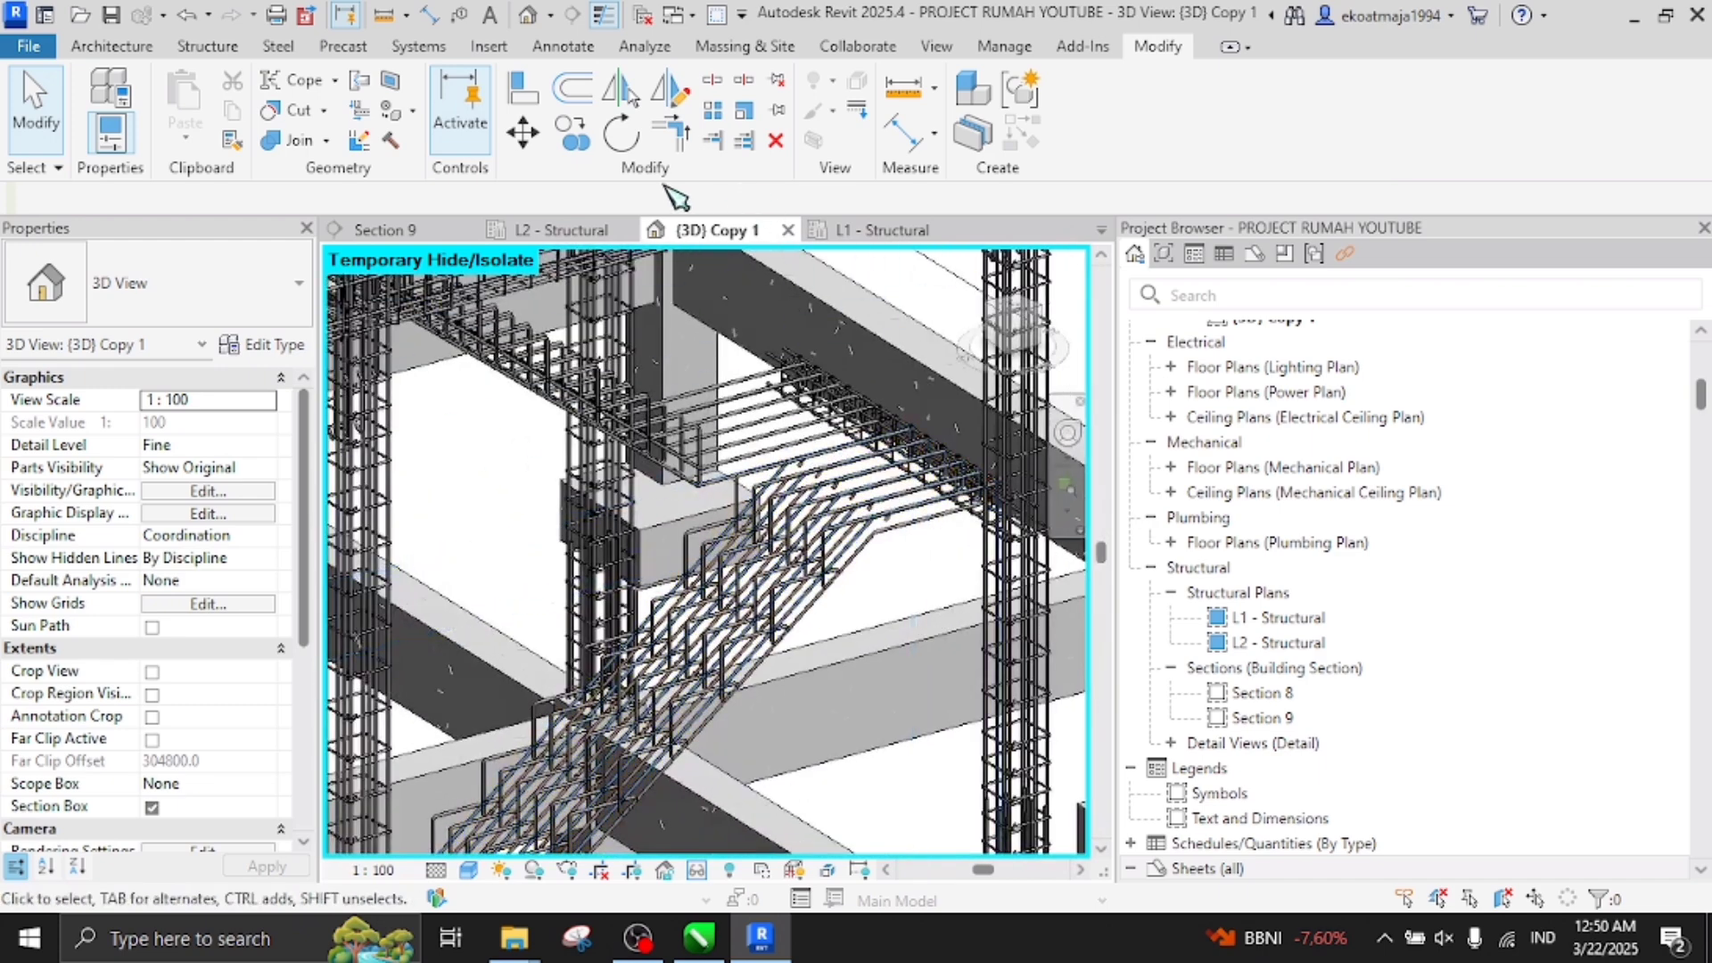
left_click(437, 234)
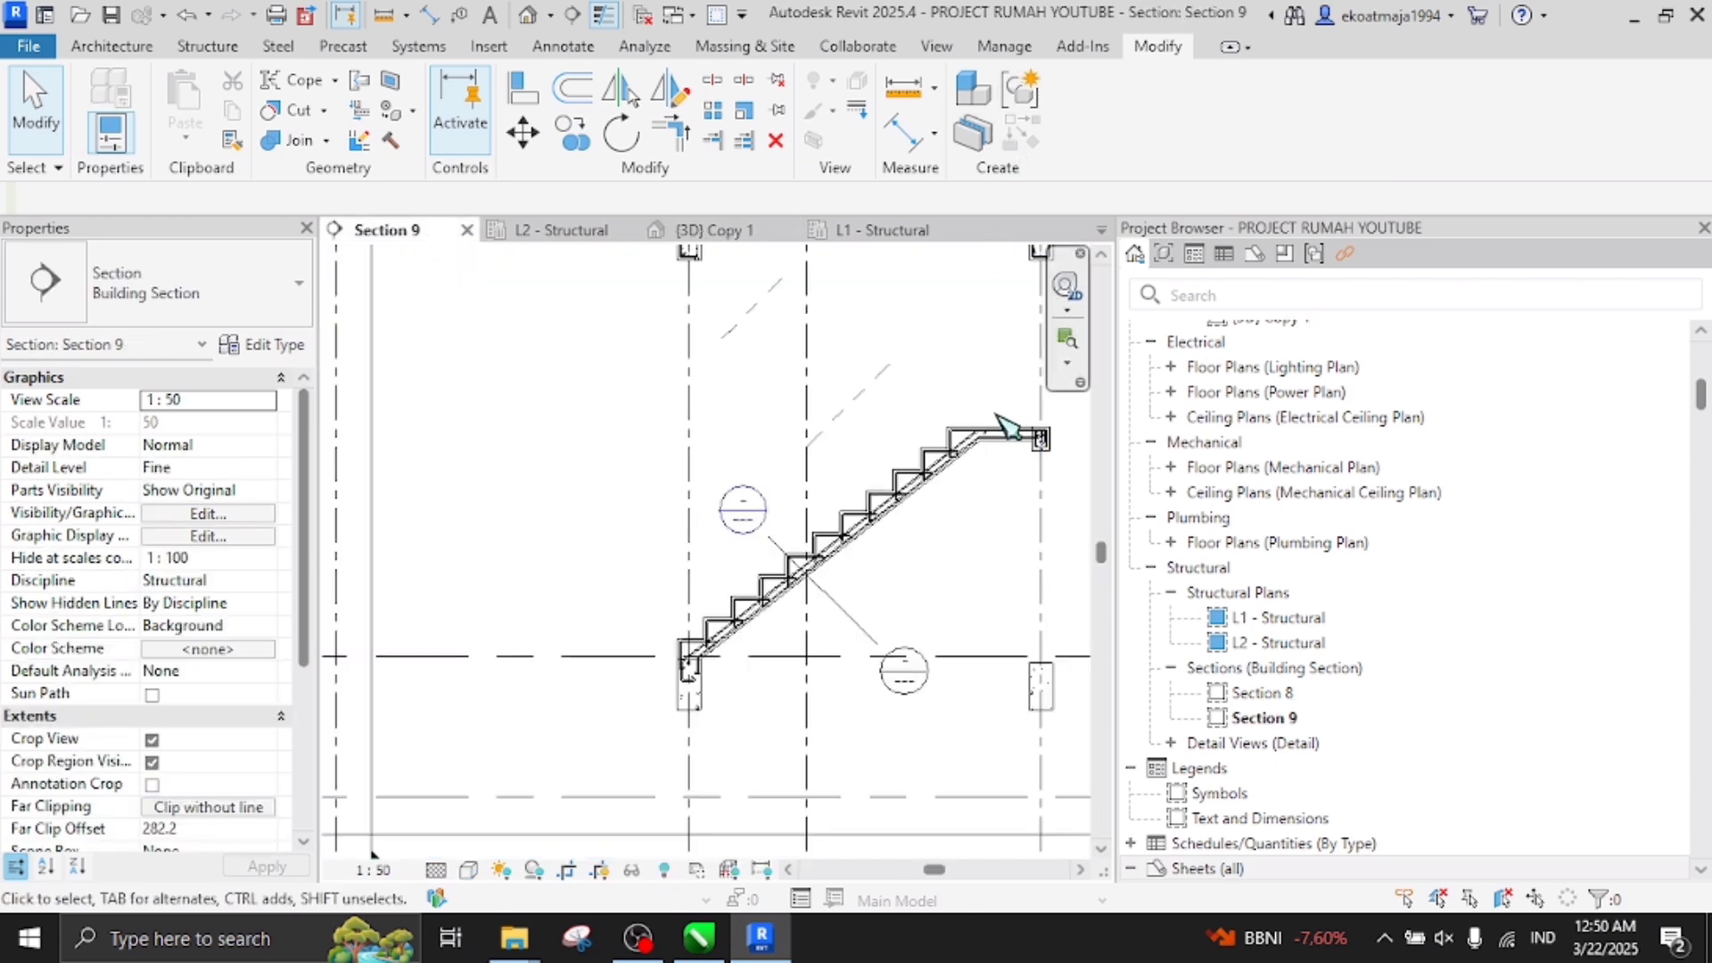
scroll(1003, 437, "up", 3)
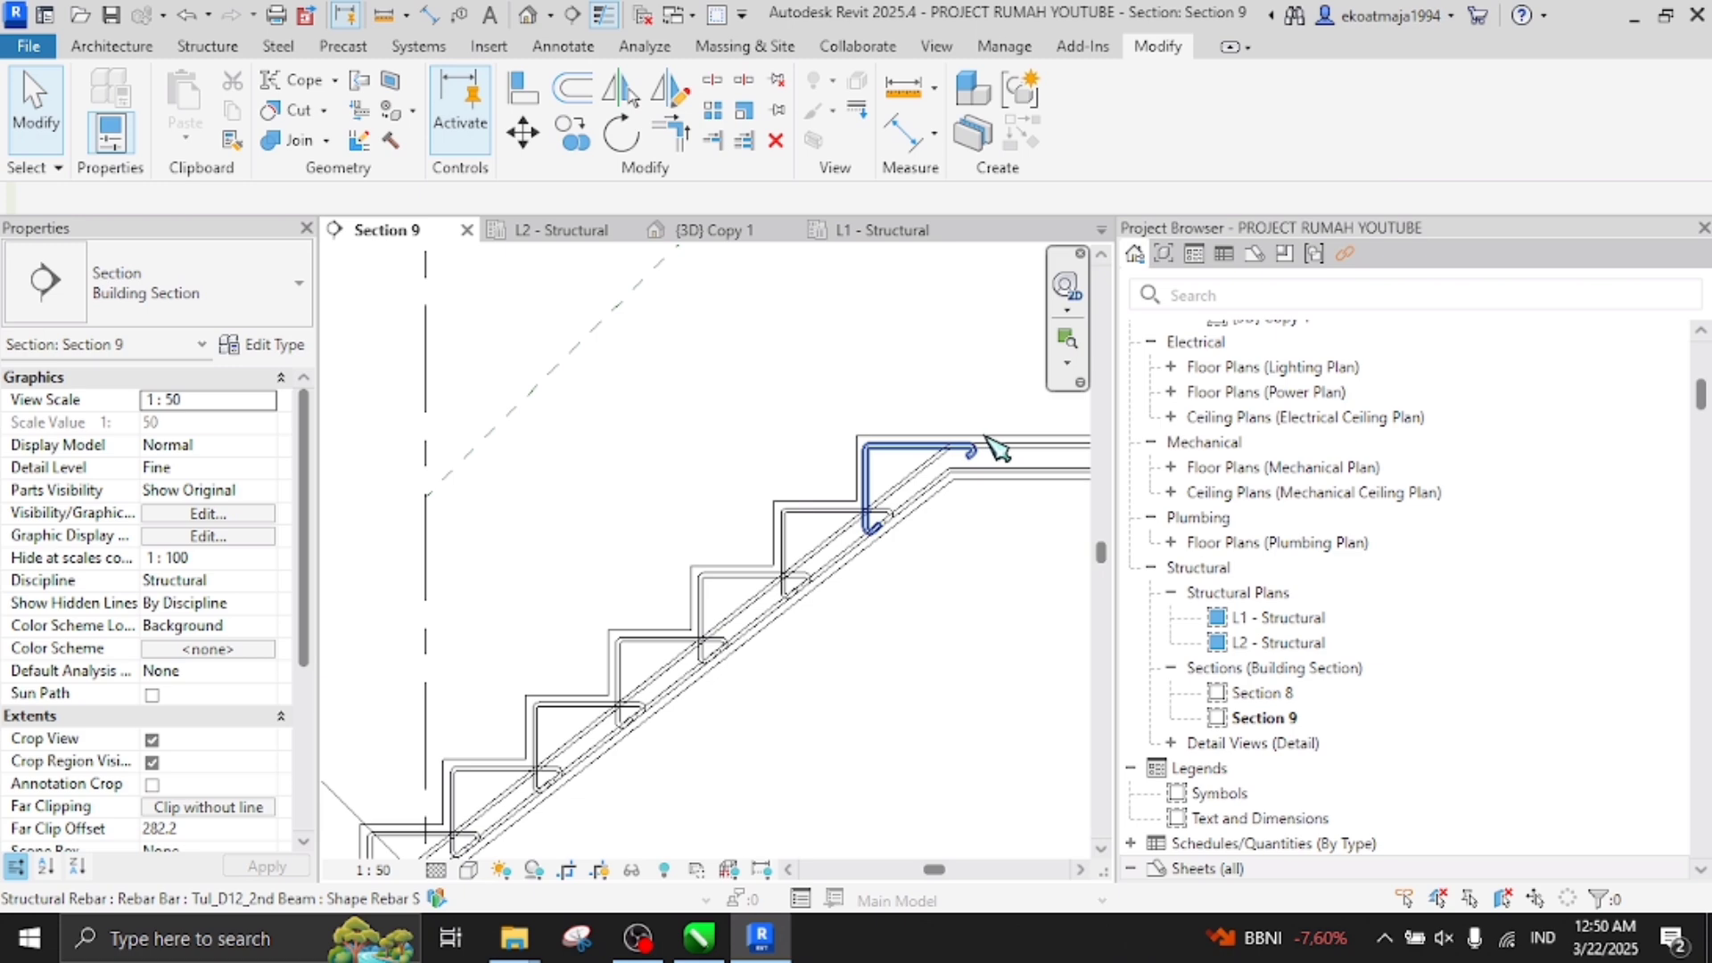
left_click(978, 443)
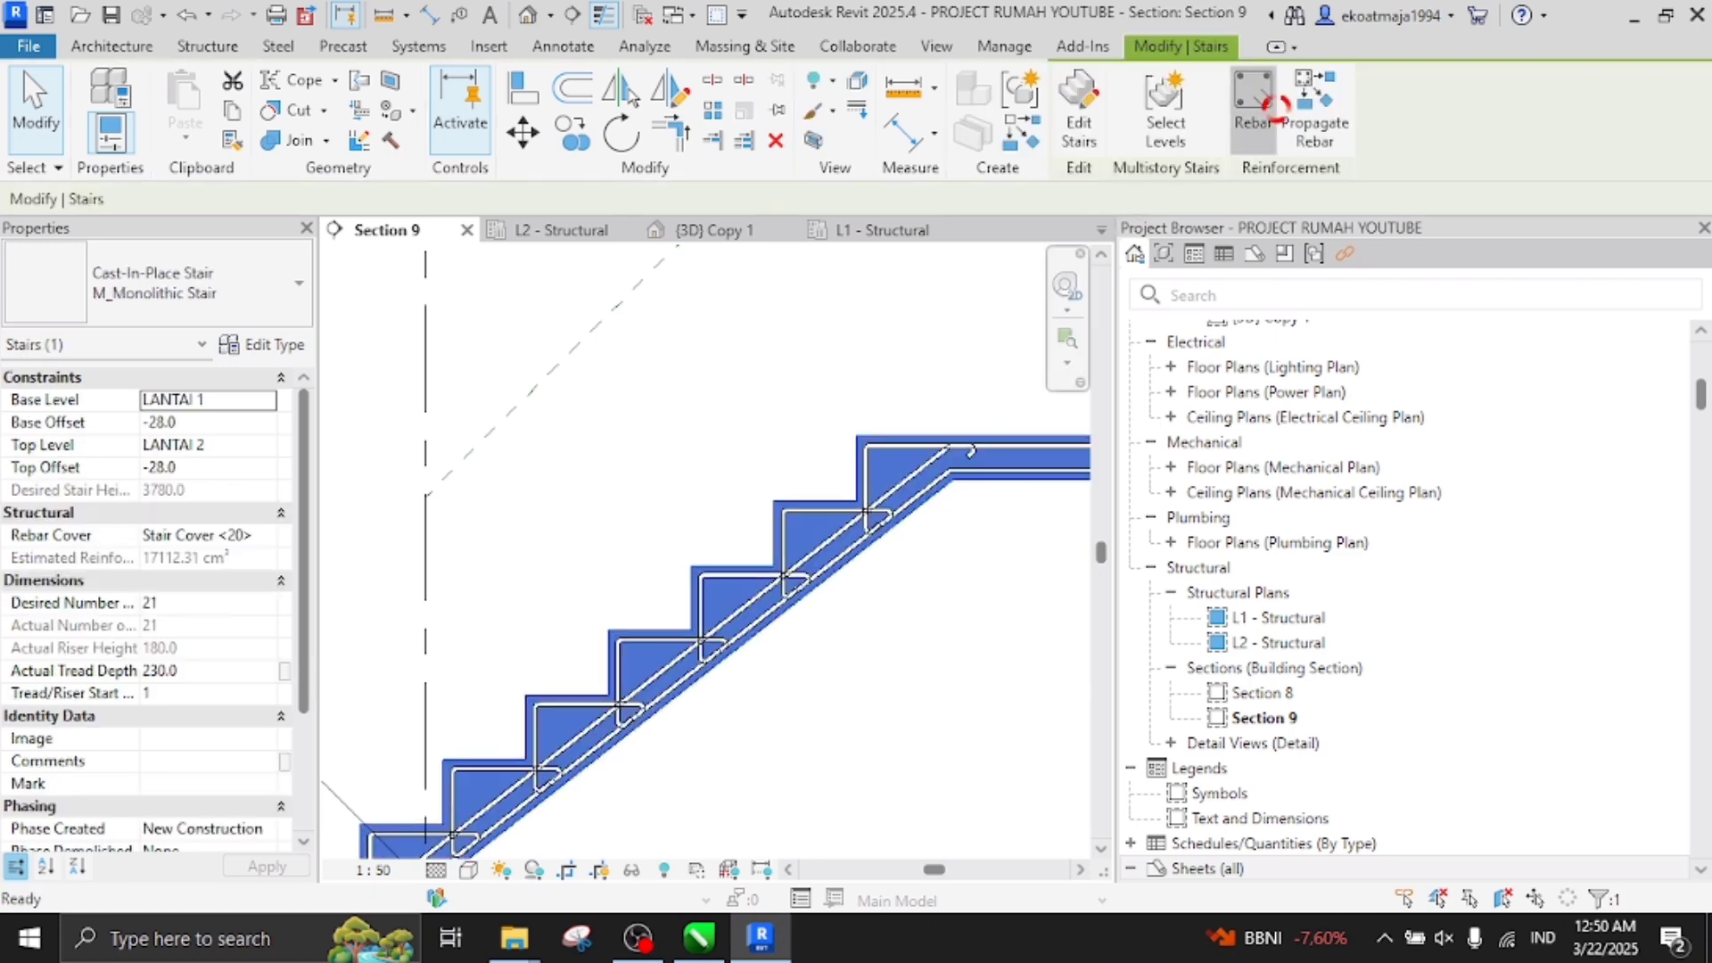
left_click(1257, 107)
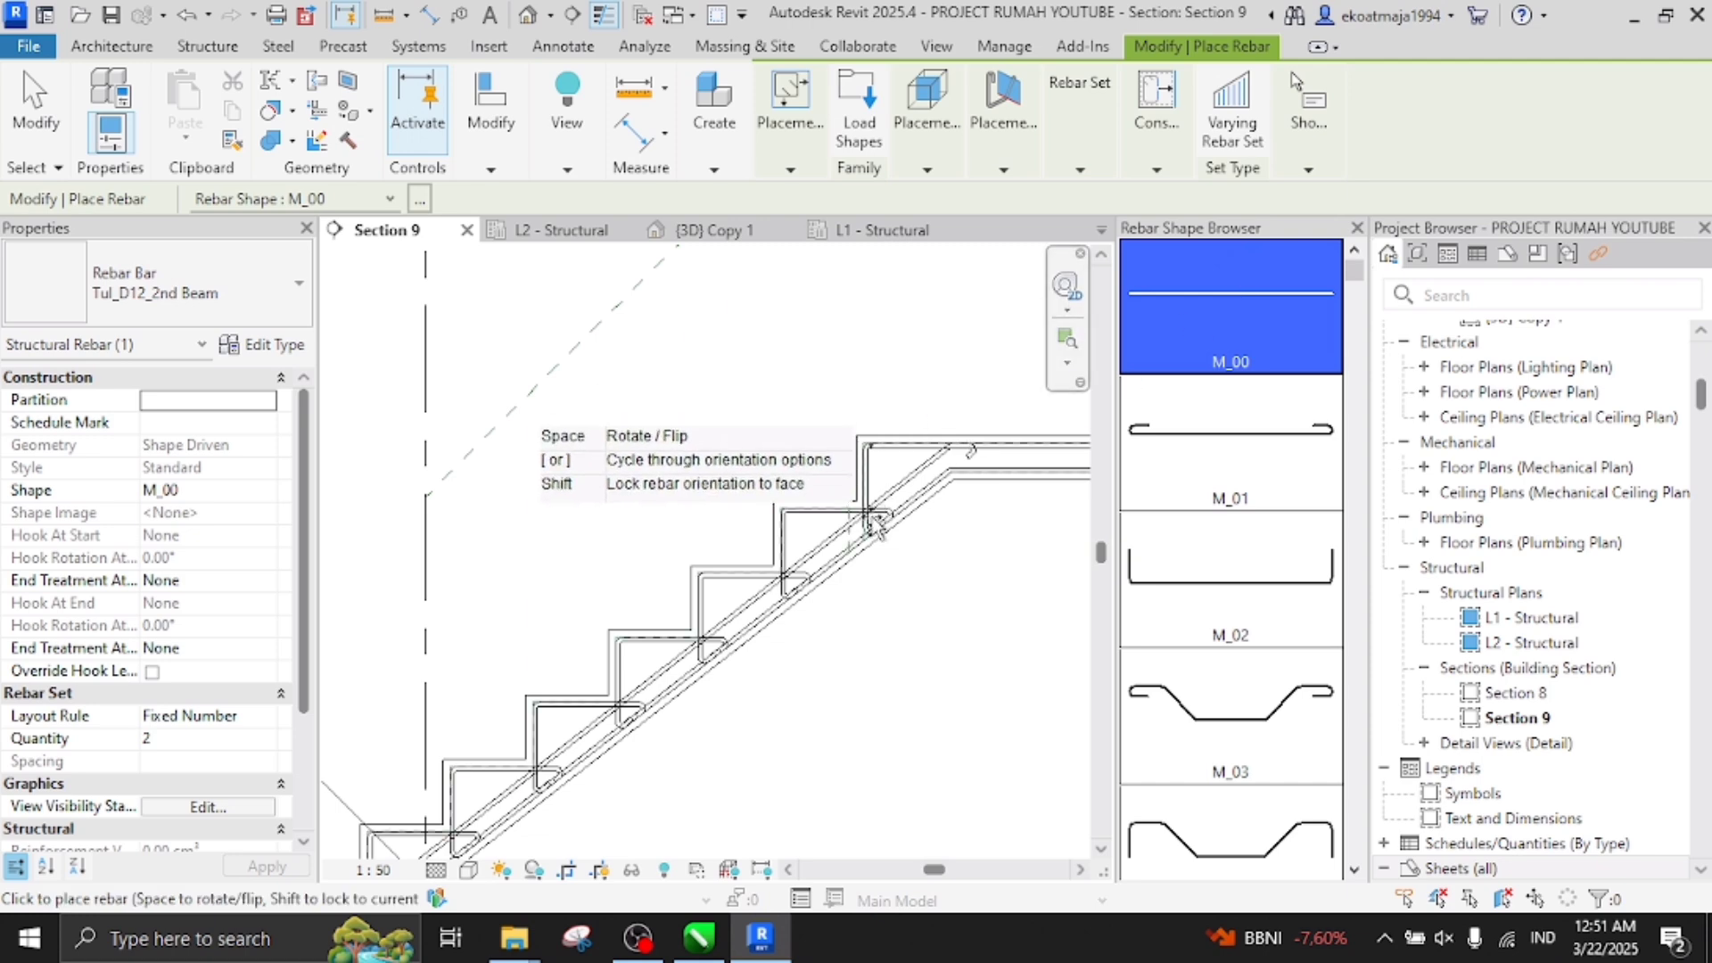
scroll(865, 478, "up", 4)
scroll(860, 481, "down", 3)
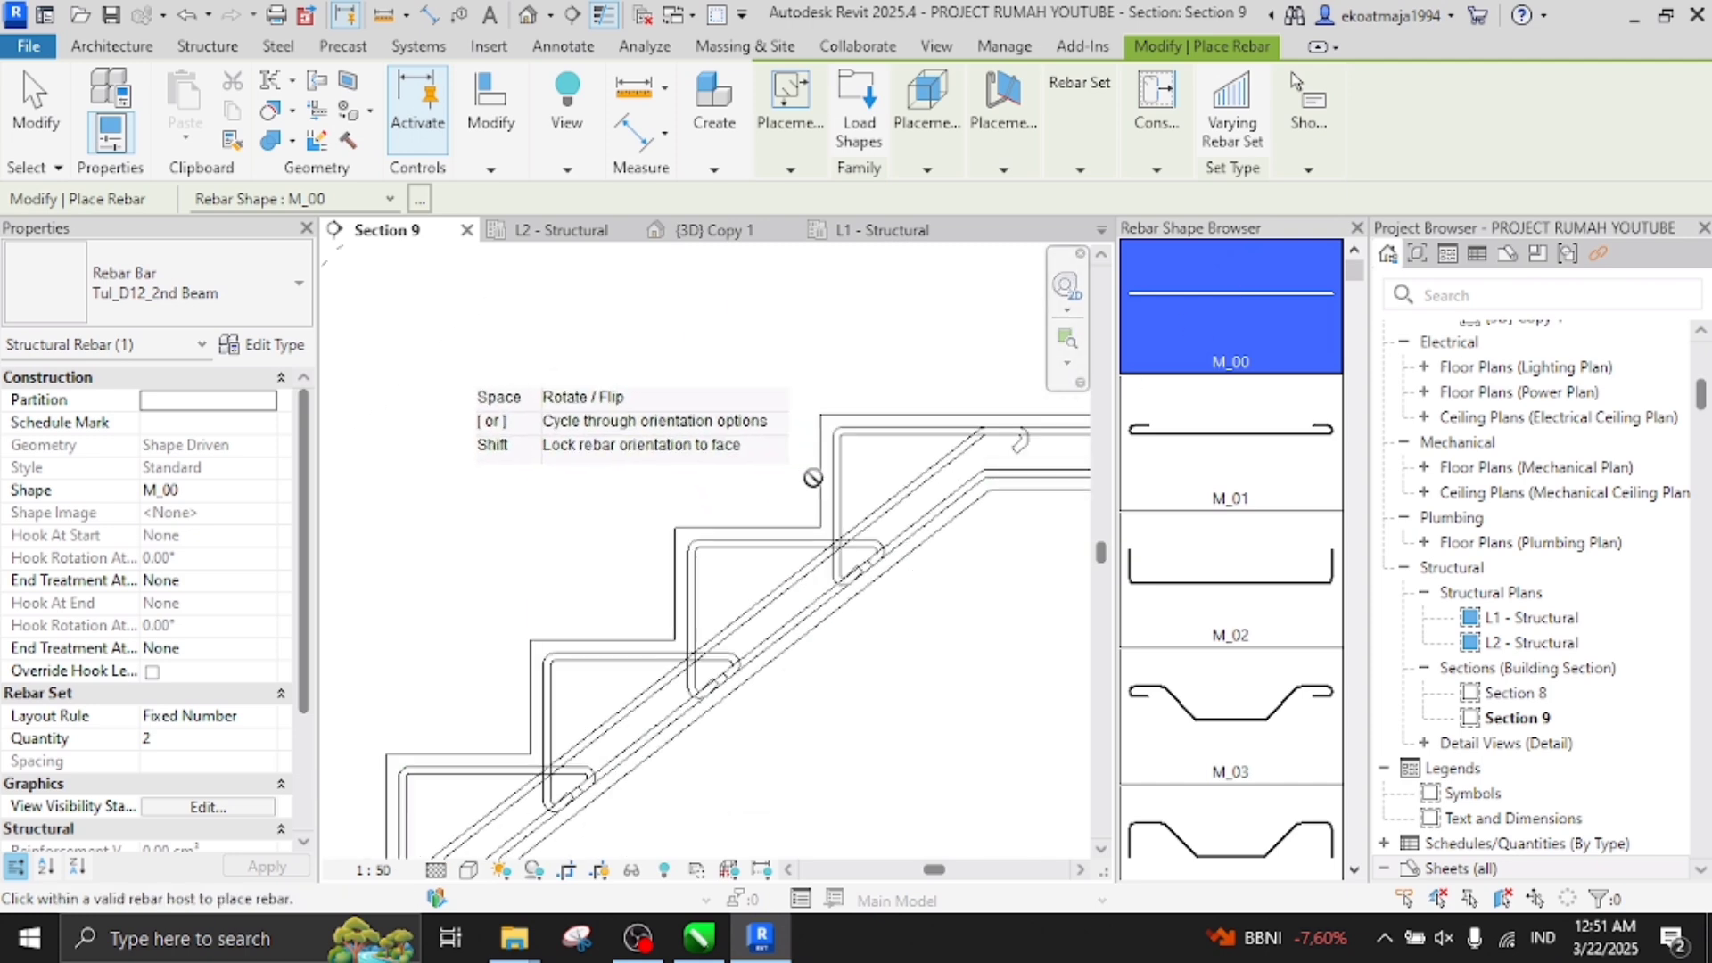
scroll(785, 579, "up", 4)
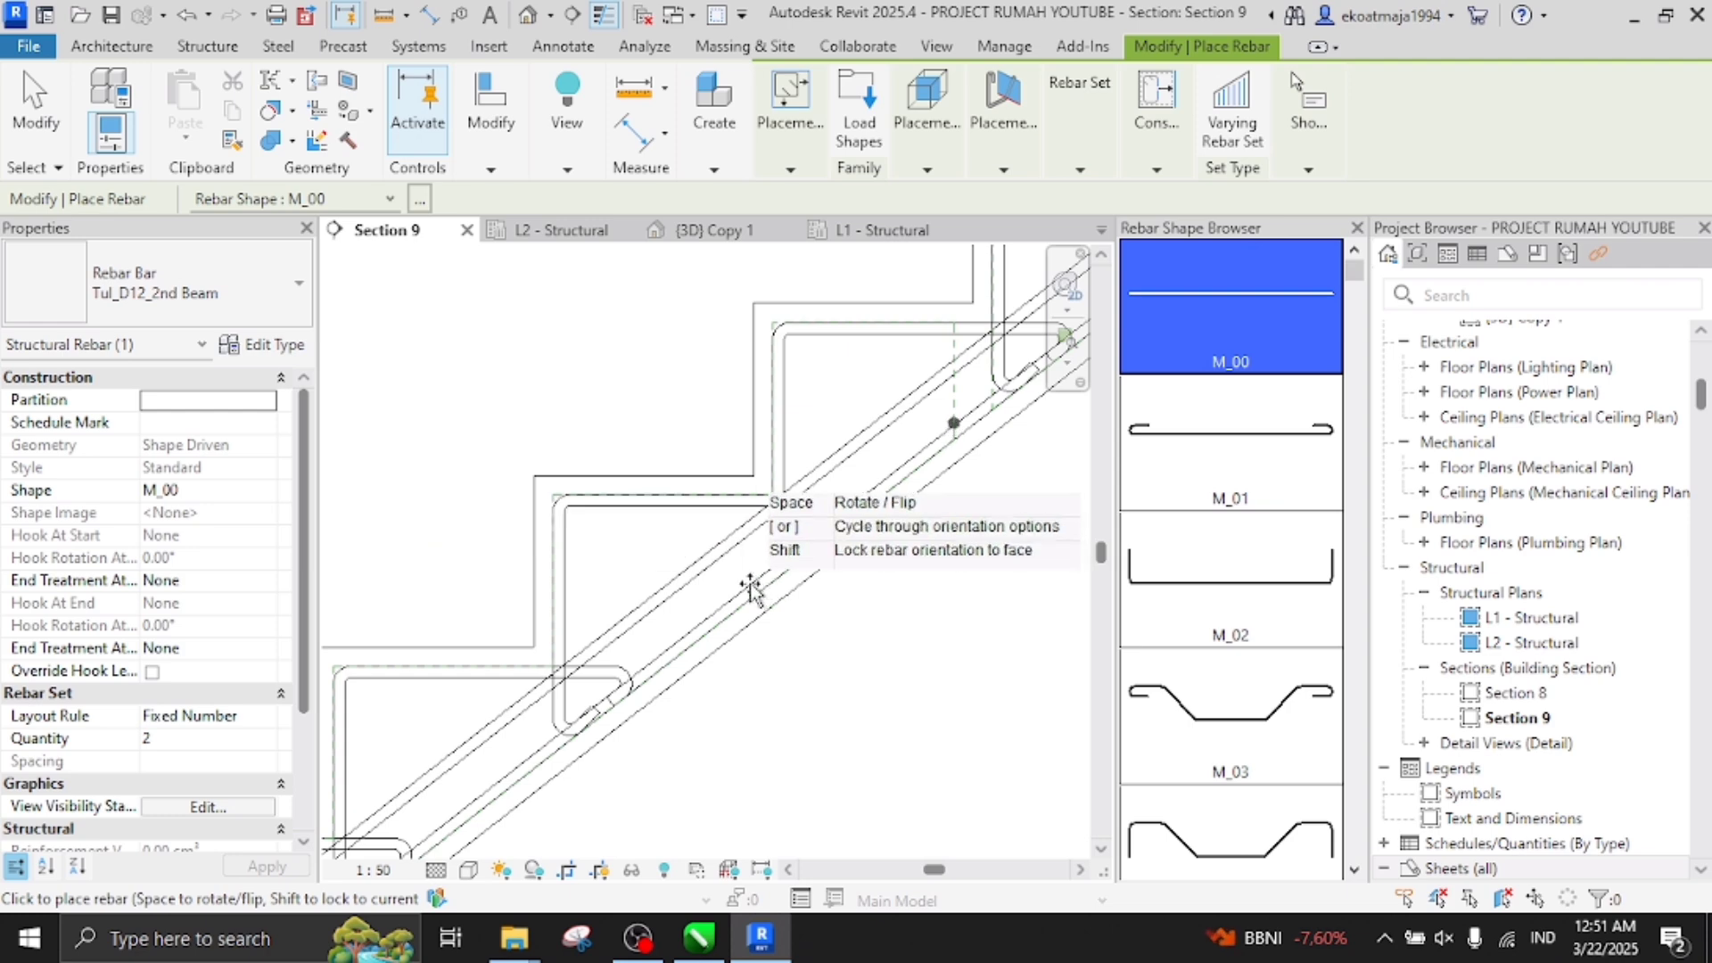
left_click(1081, 165)
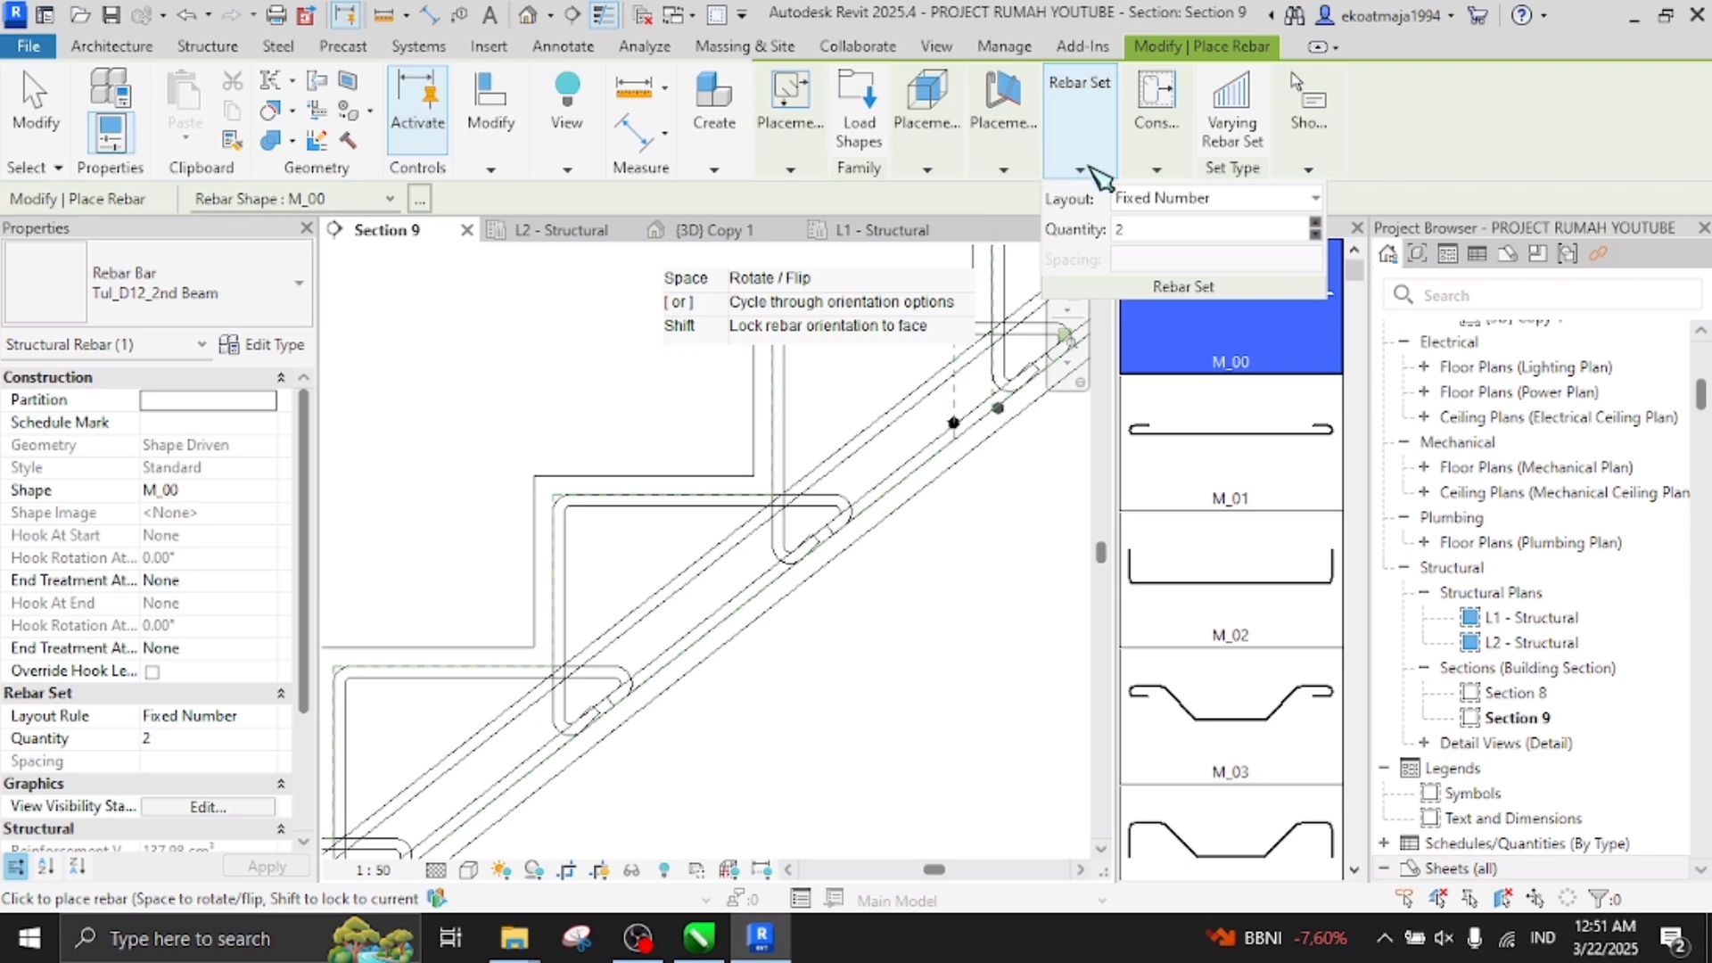
left_click(1157, 218)
left_click(1159, 253)
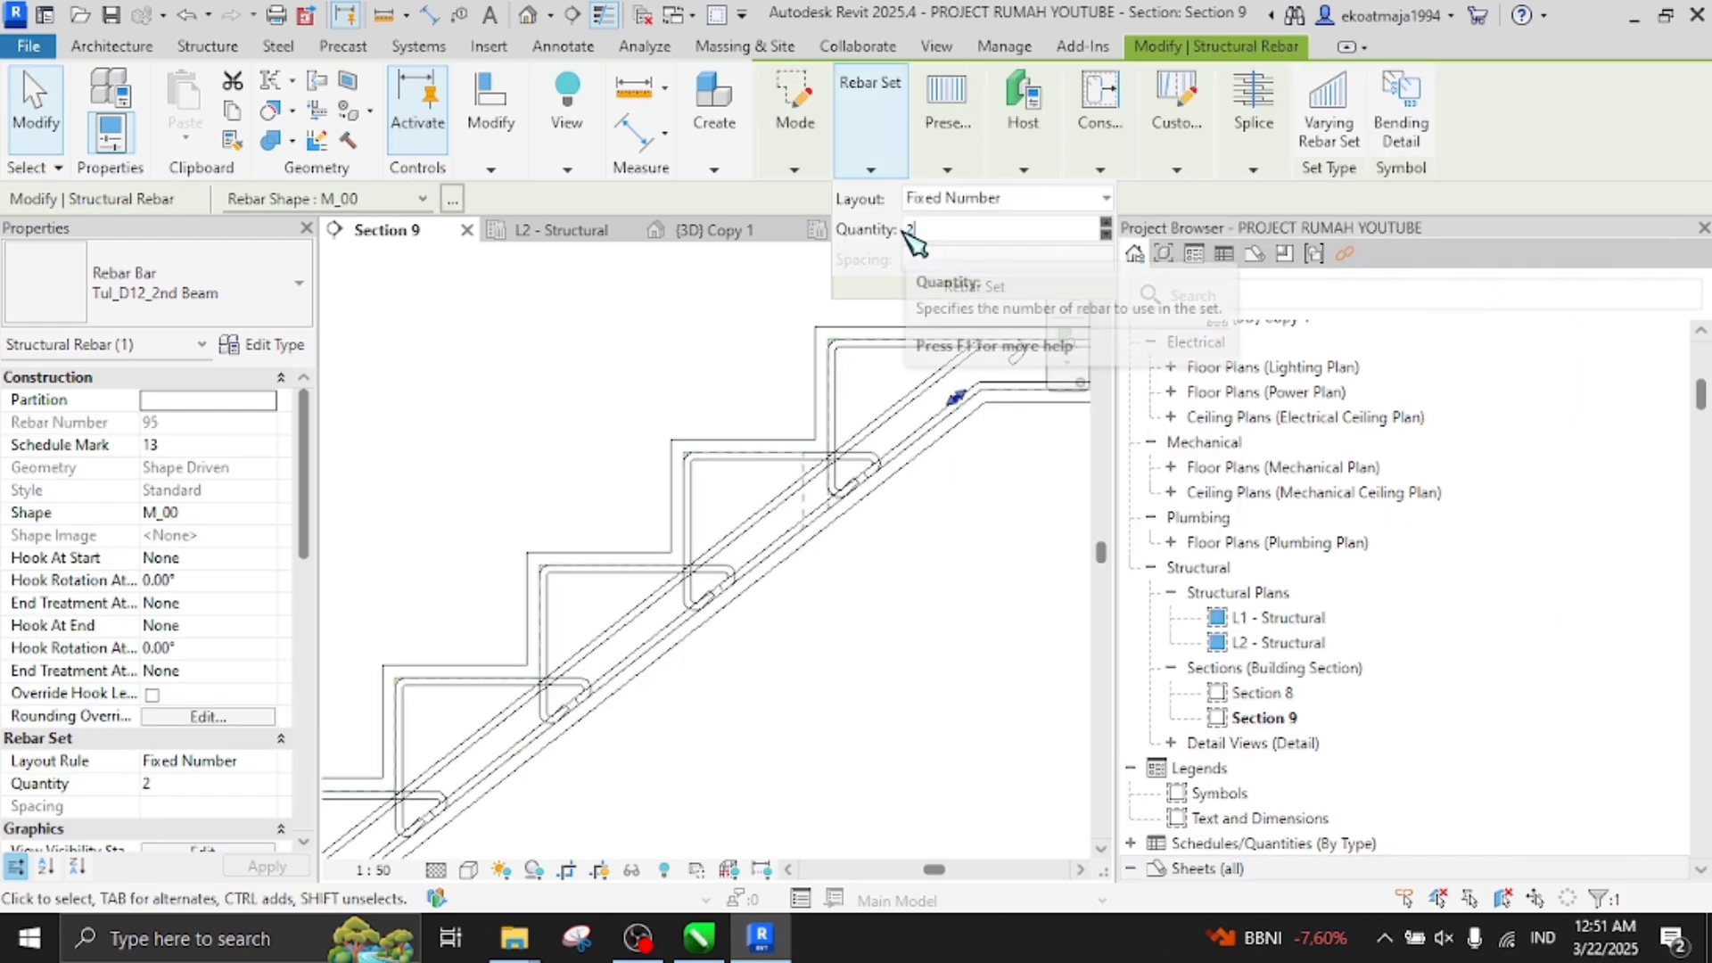
Set the new crosswise rebar set's quantity to 22 with a fixed-number layout
left_click(914, 229)
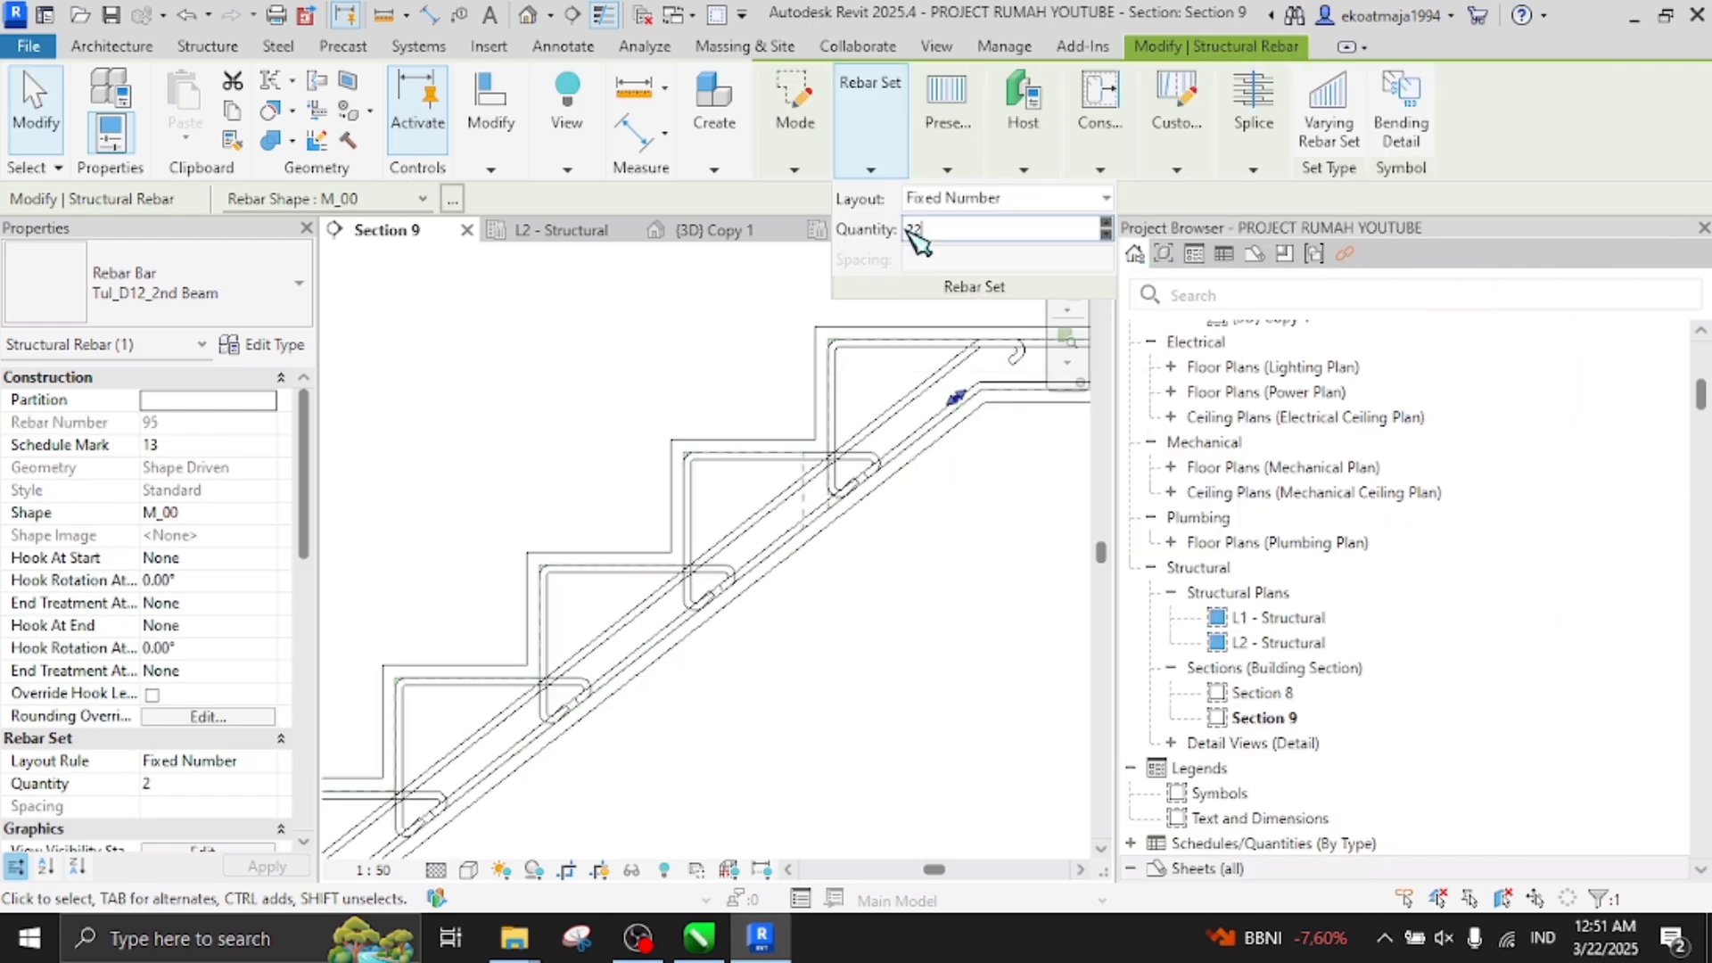
type("22")
key("Return")
scroll(990, 406, "up", 3)
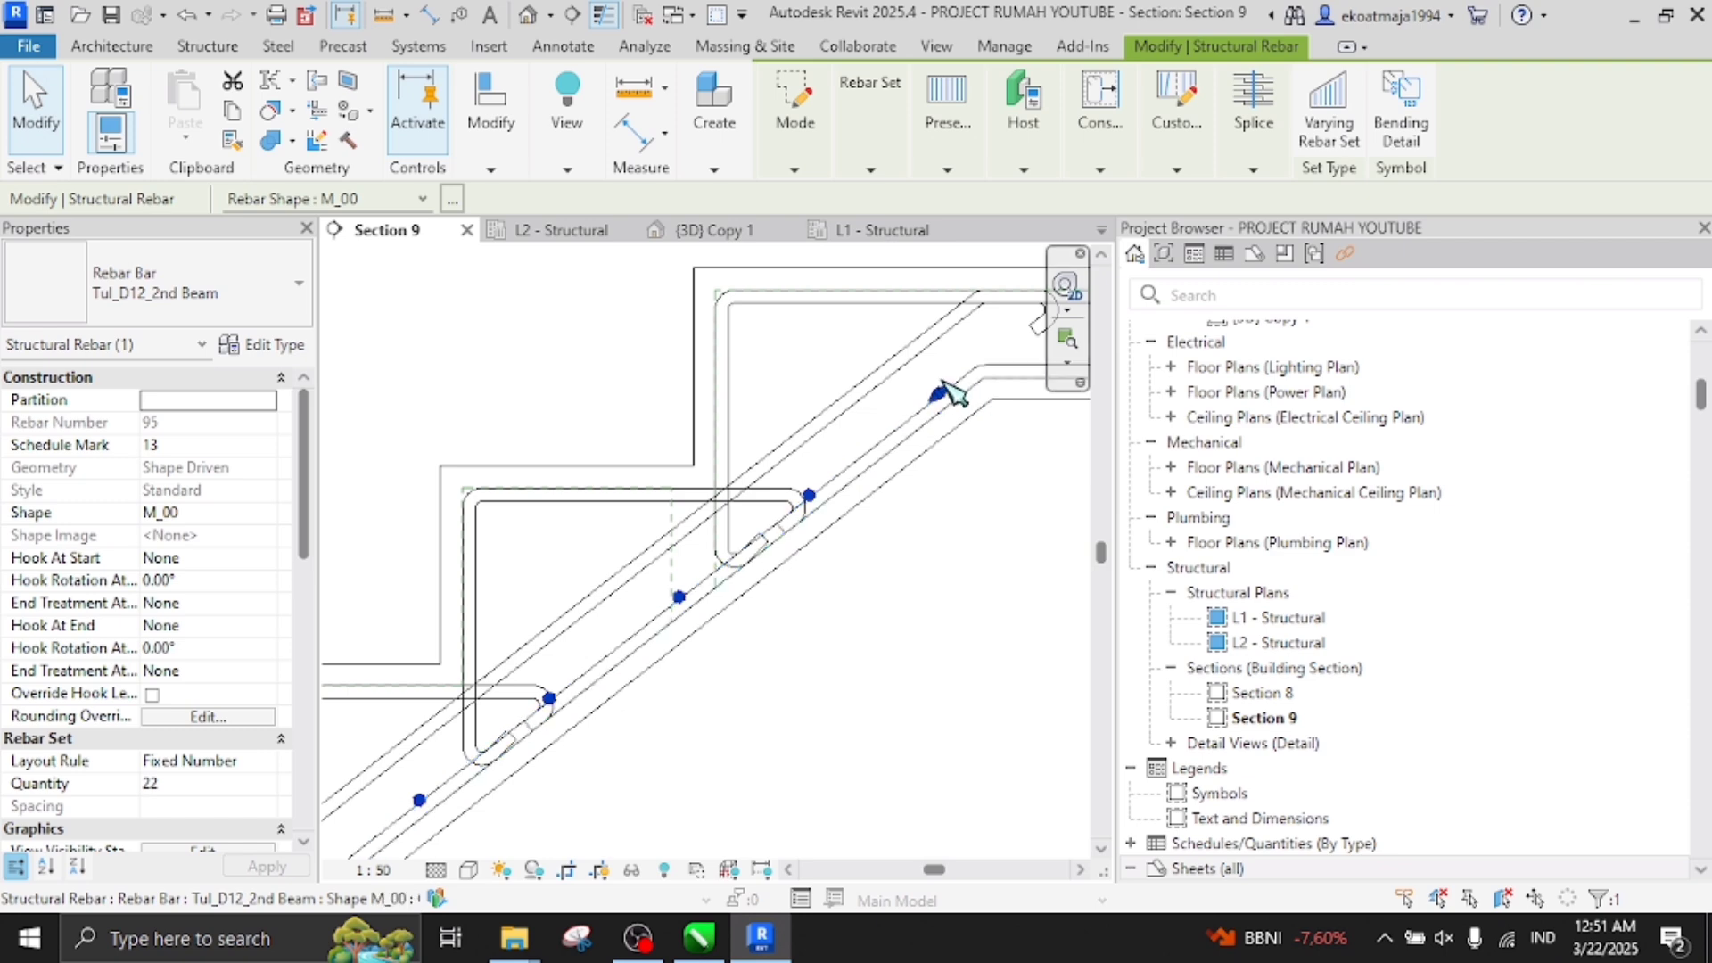
Move the 22-bar set along the slope so its bars nest in the lower bends of the step bars, checking both flight ends
left_click_drag(934, 399, 856, 447)
scroll(753, 473, "up", 4)
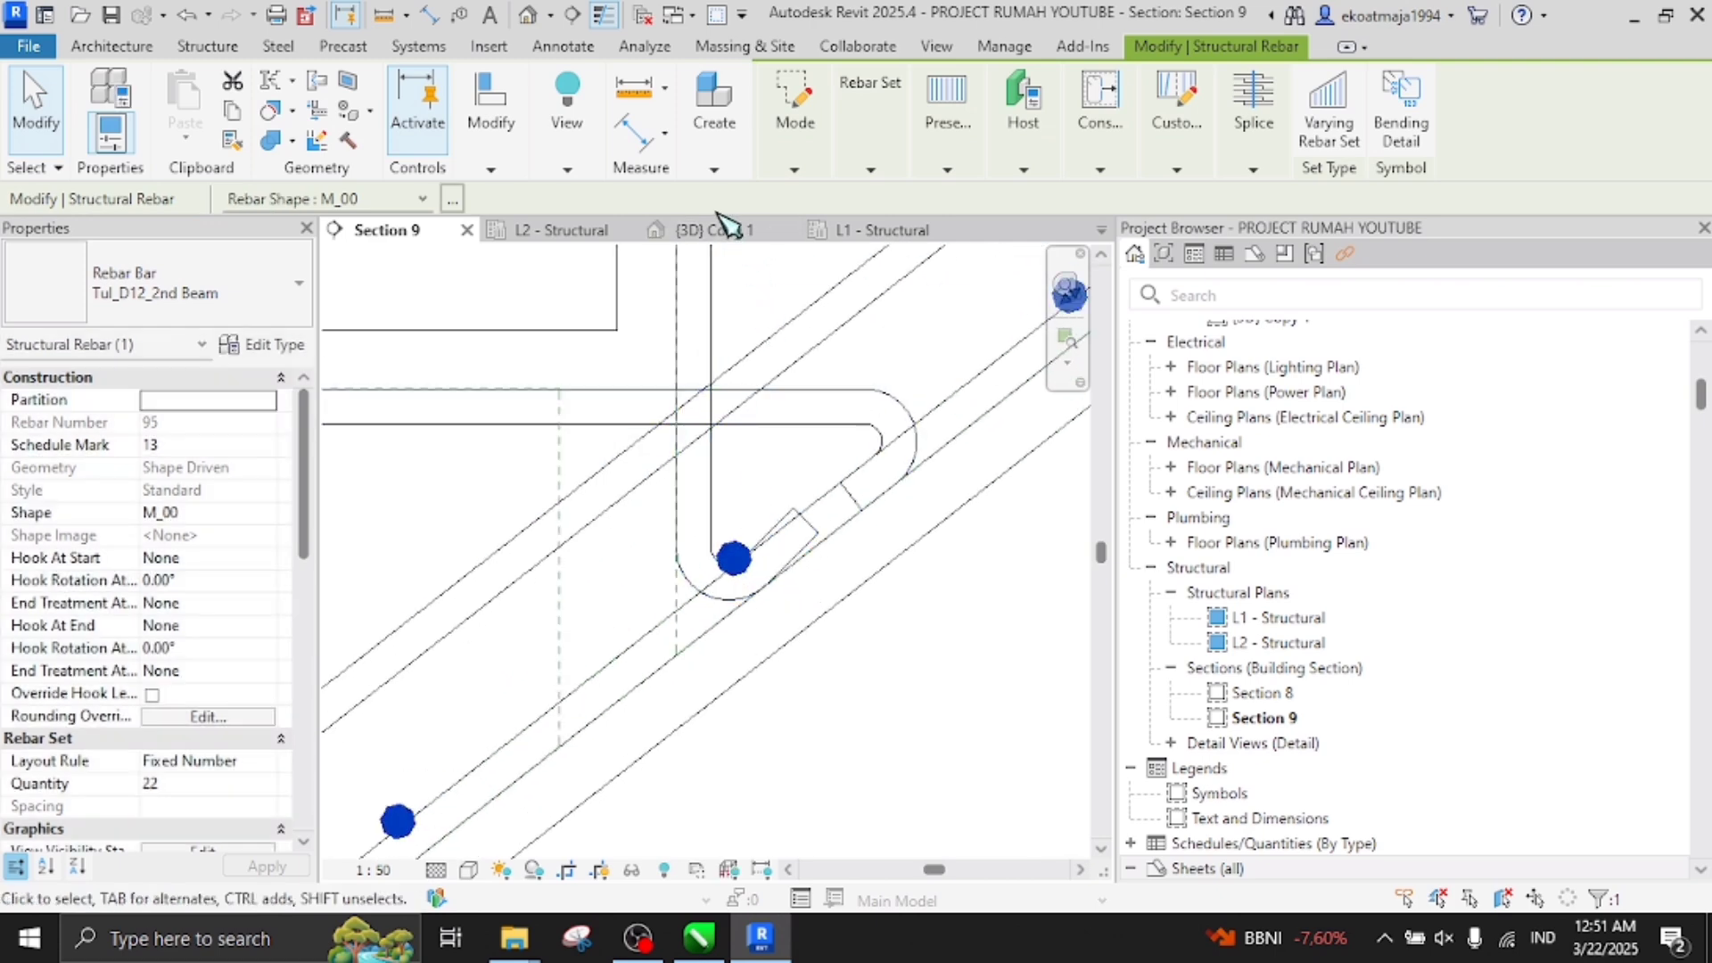
key("m")
key("v")
scroll(733, 559, "up", 3)
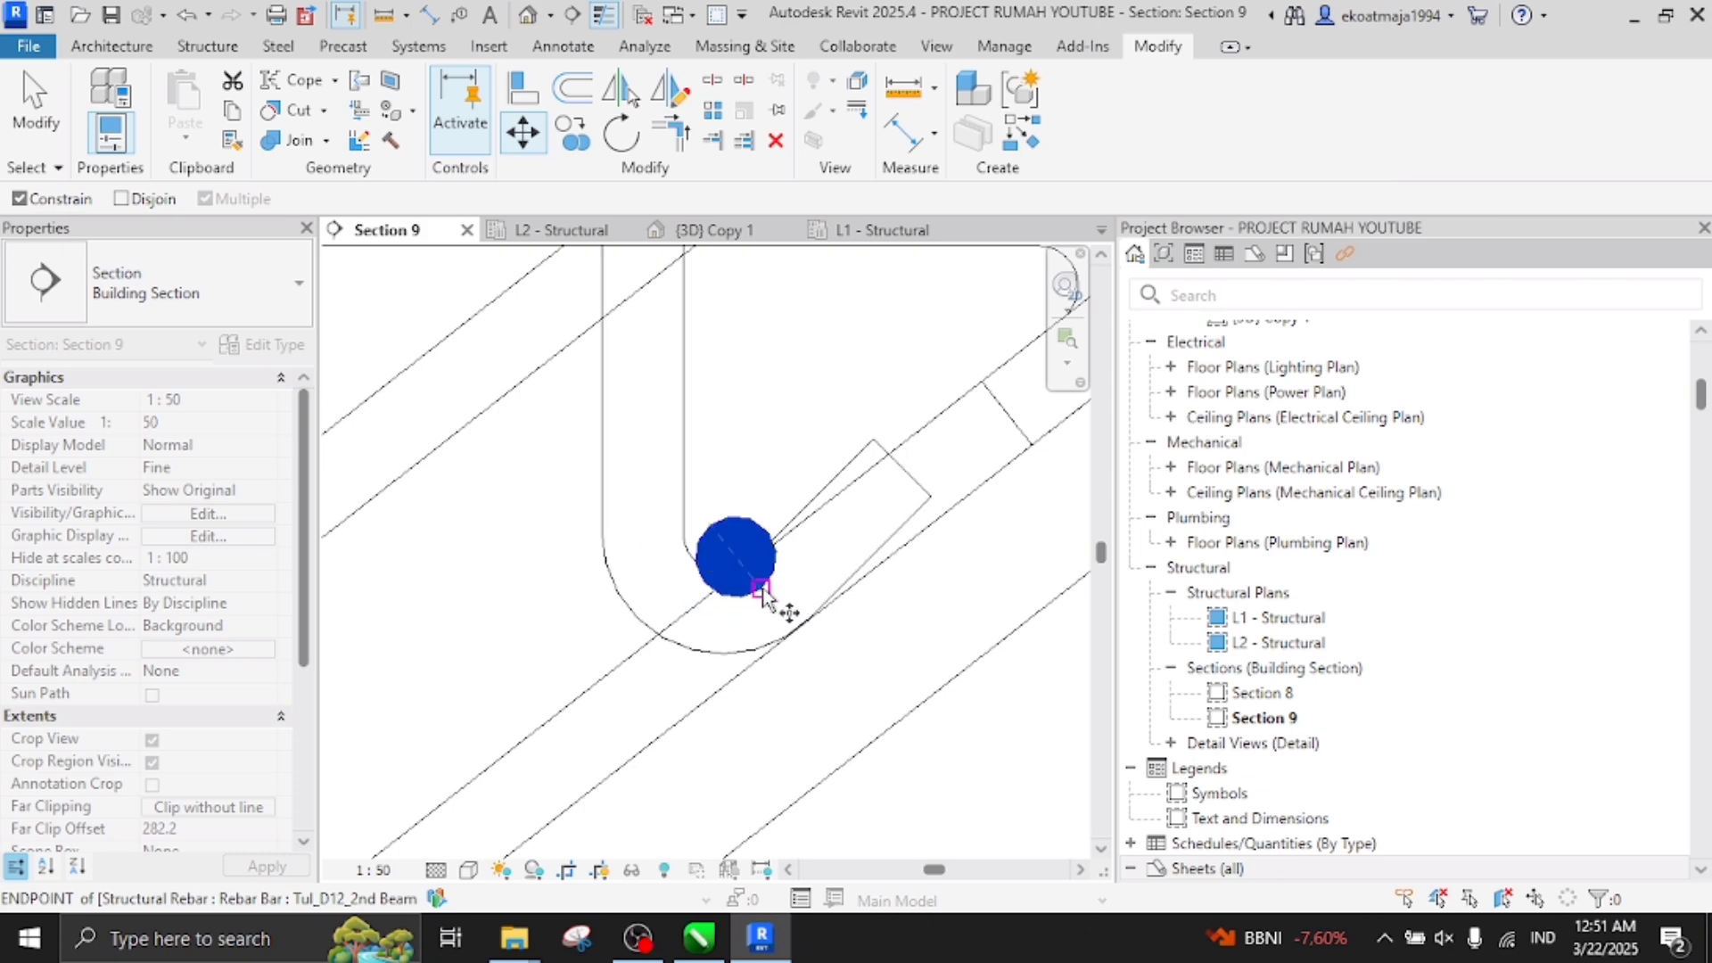
left_click(762, 589)
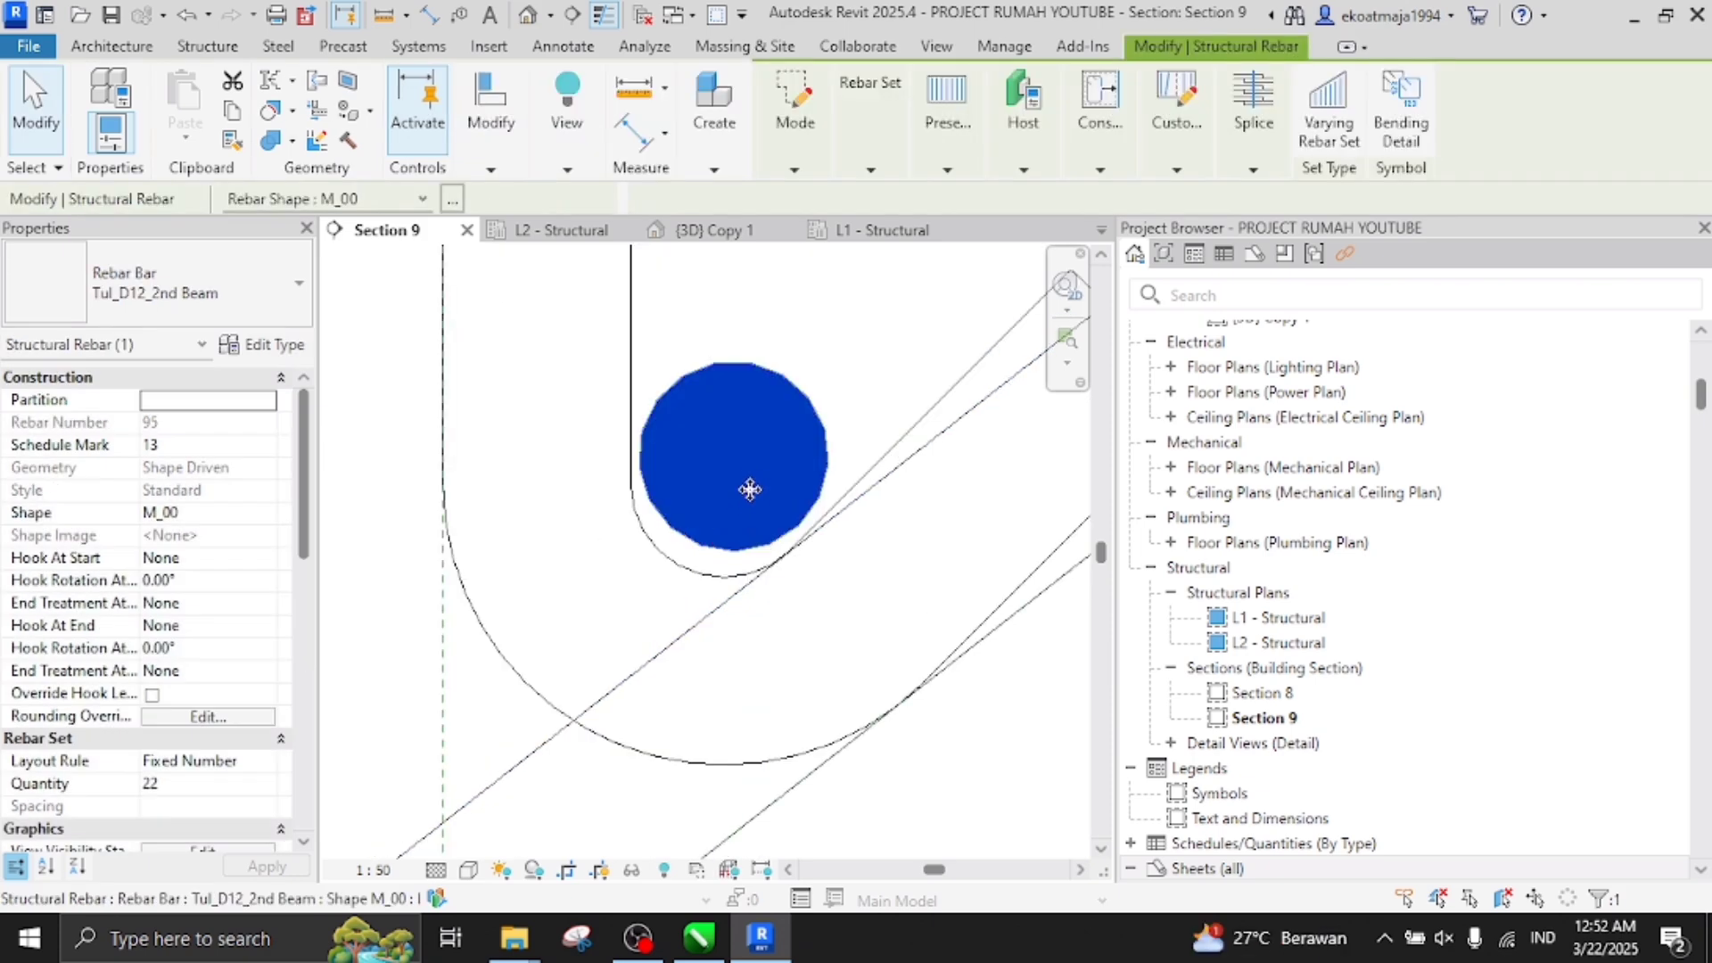
left_click_drag(749, 483, 747, 504)
scroll(750, 505, "down", 5)
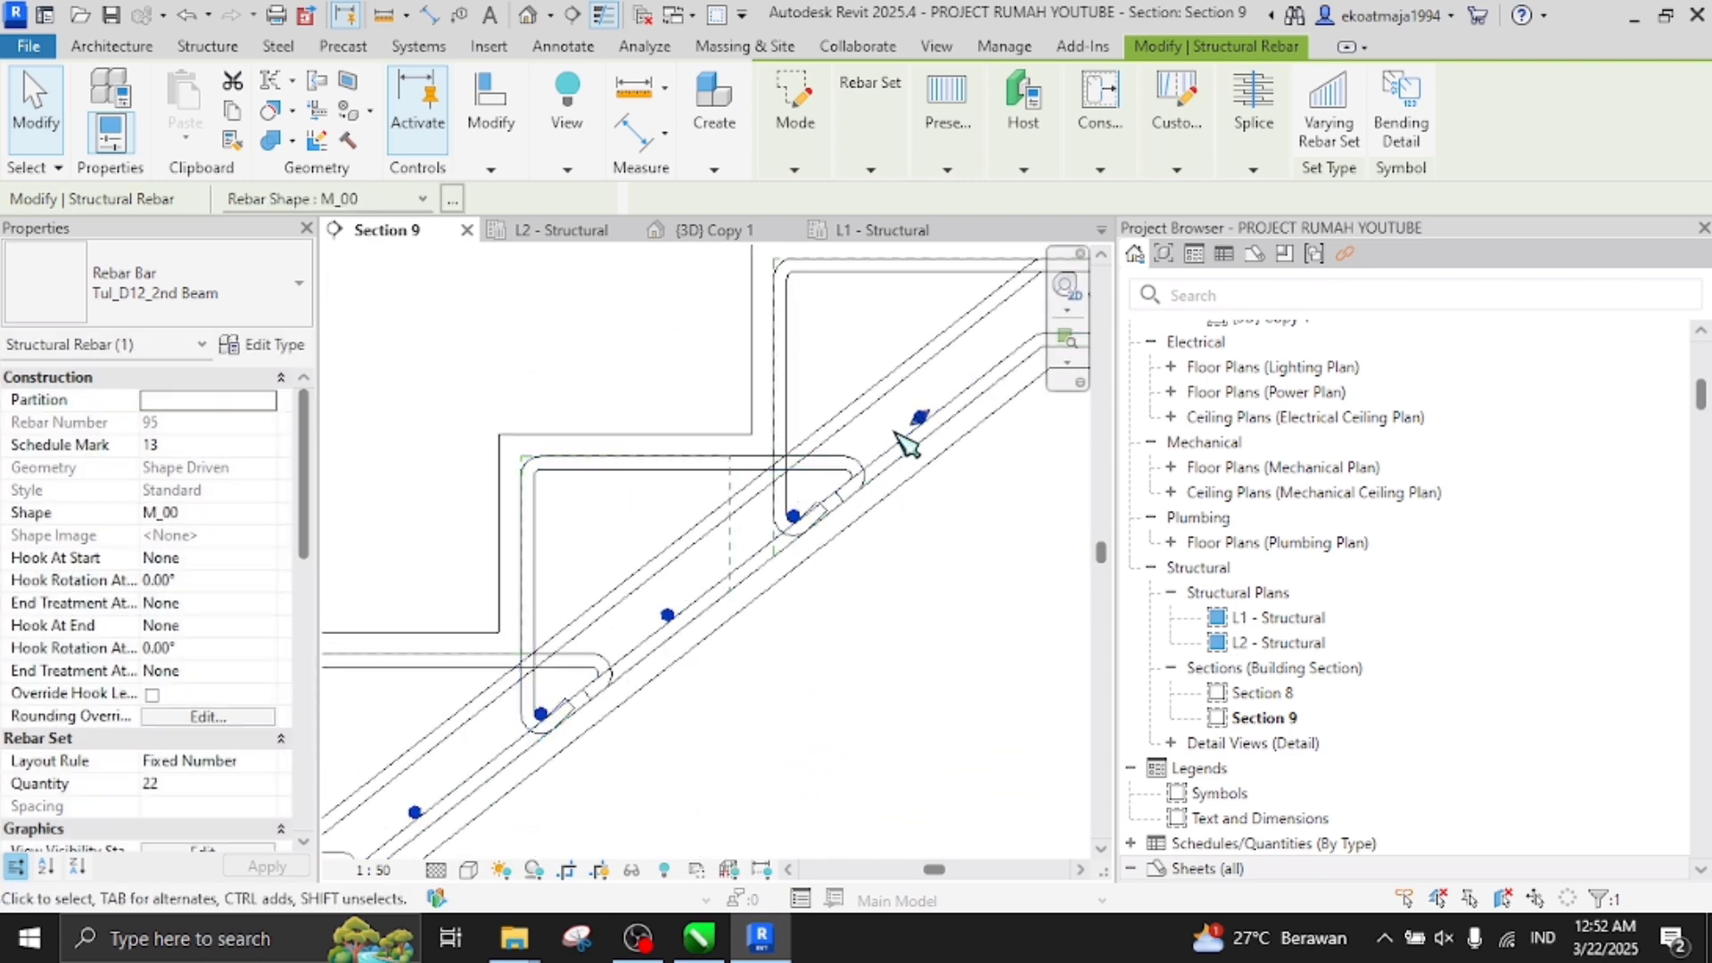
scroll(907, 443, "down", 4)
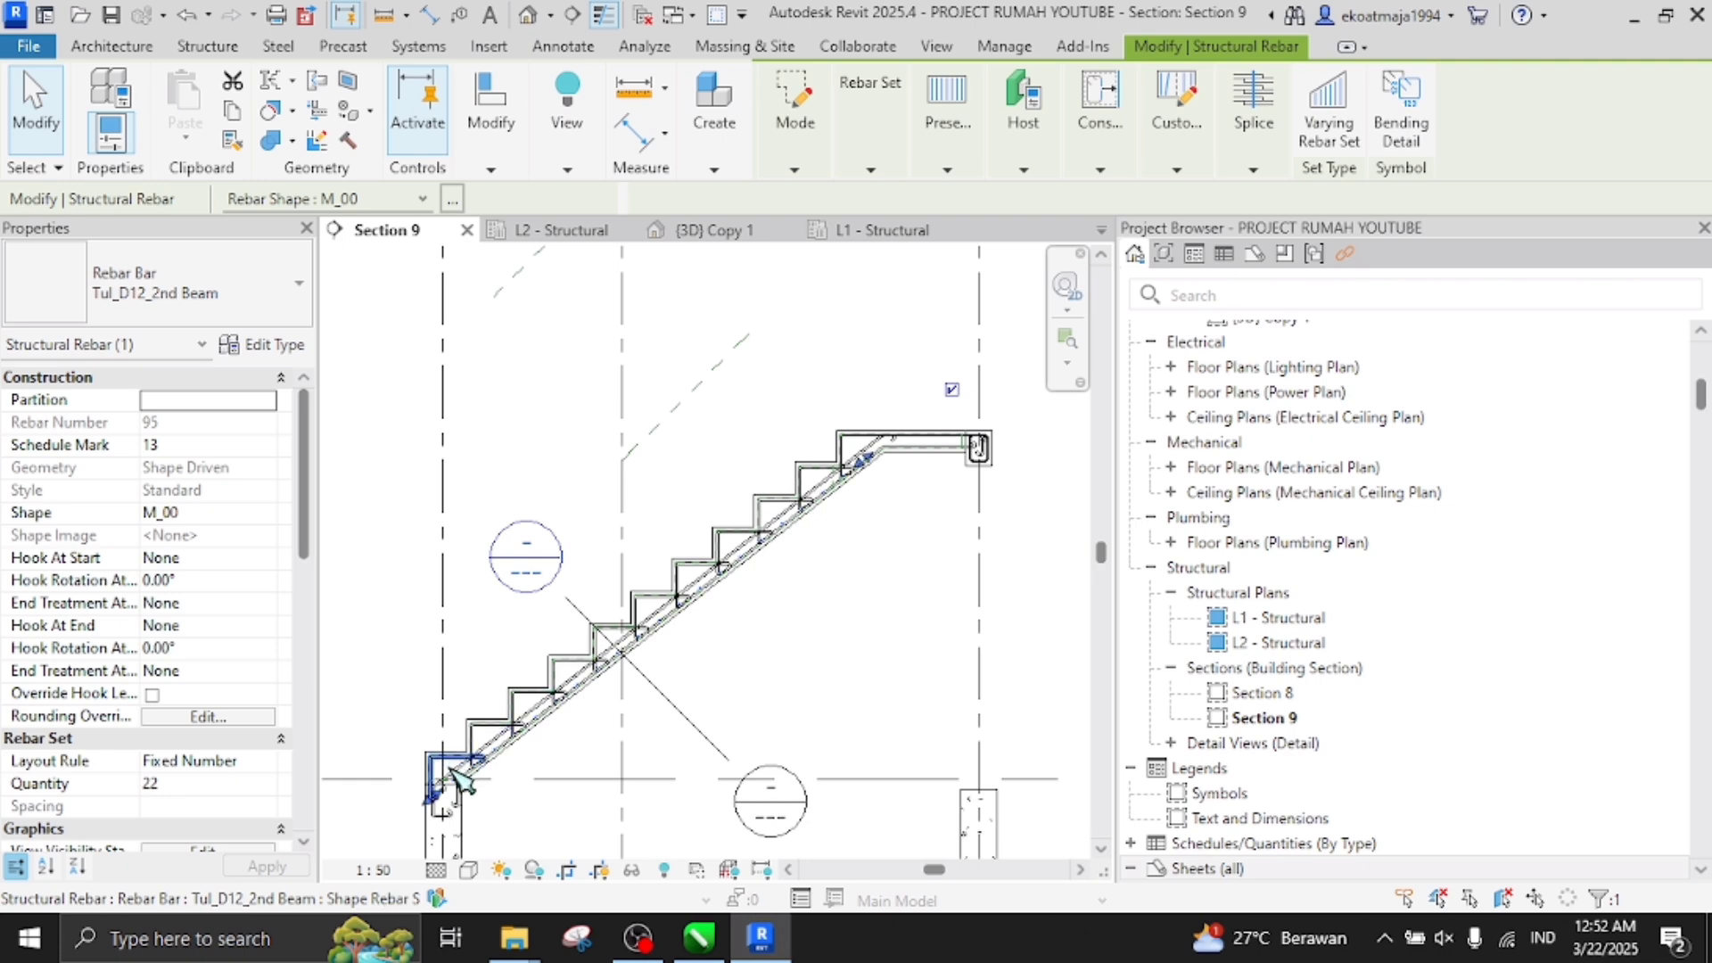
scroll(453, 774, "up", 6)
scroll(471, 708, "down", 8)
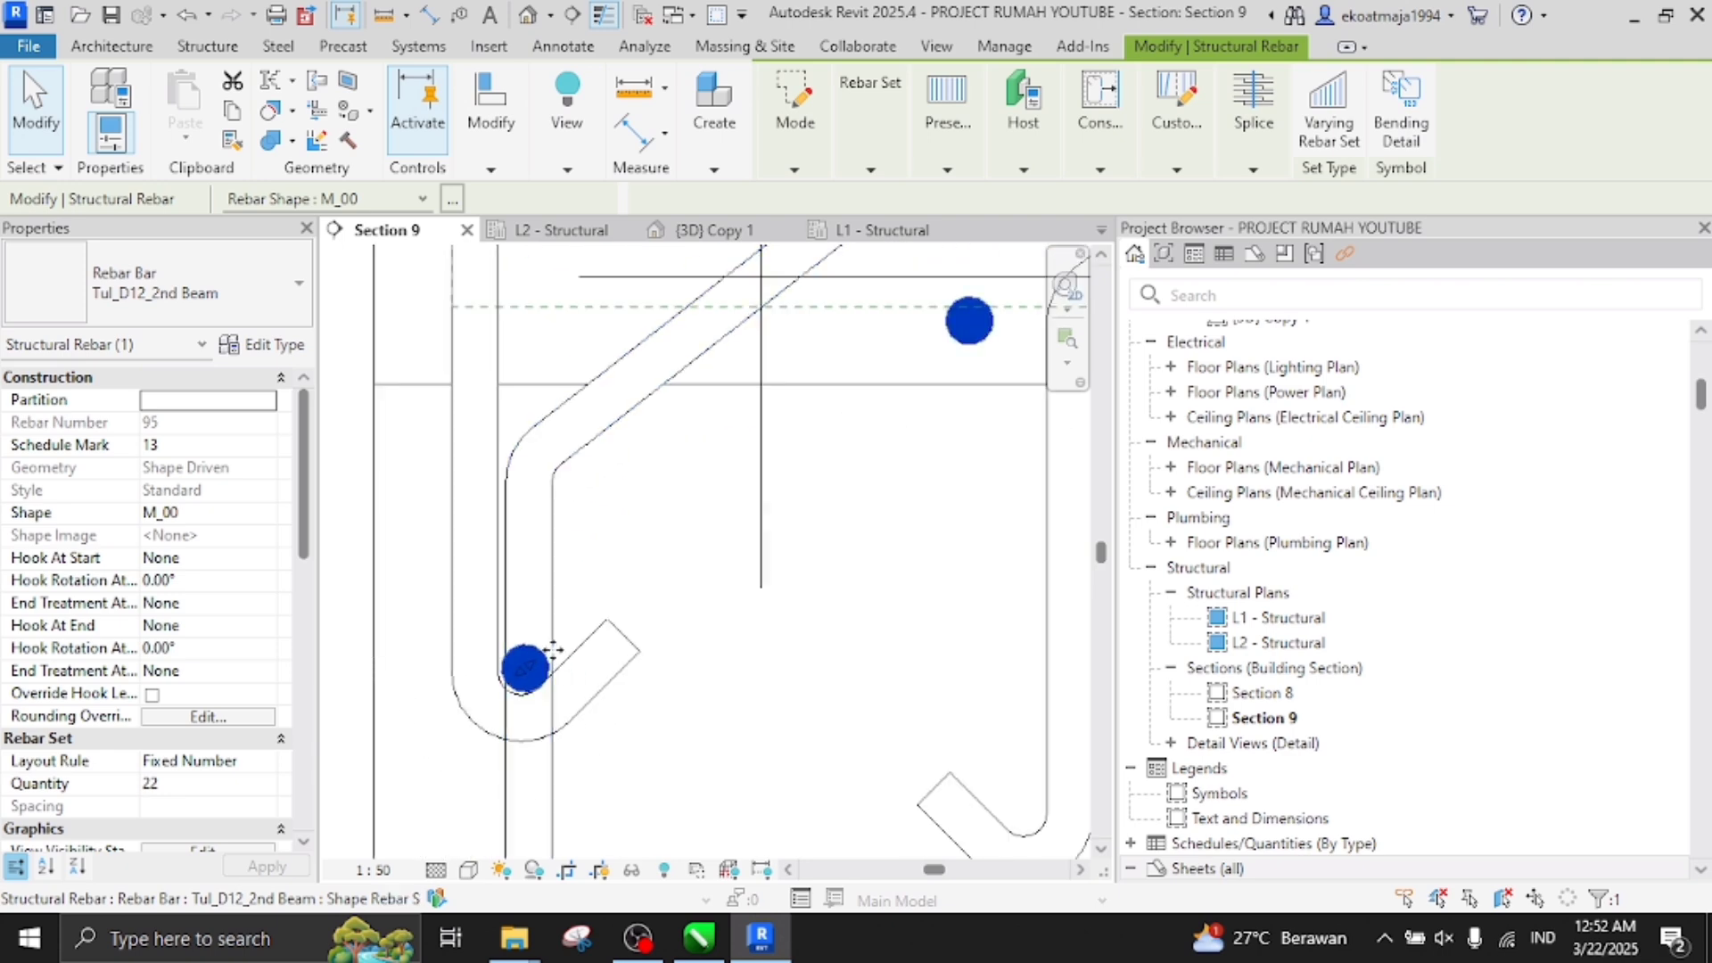
scroll(628, 601, "down", 2)
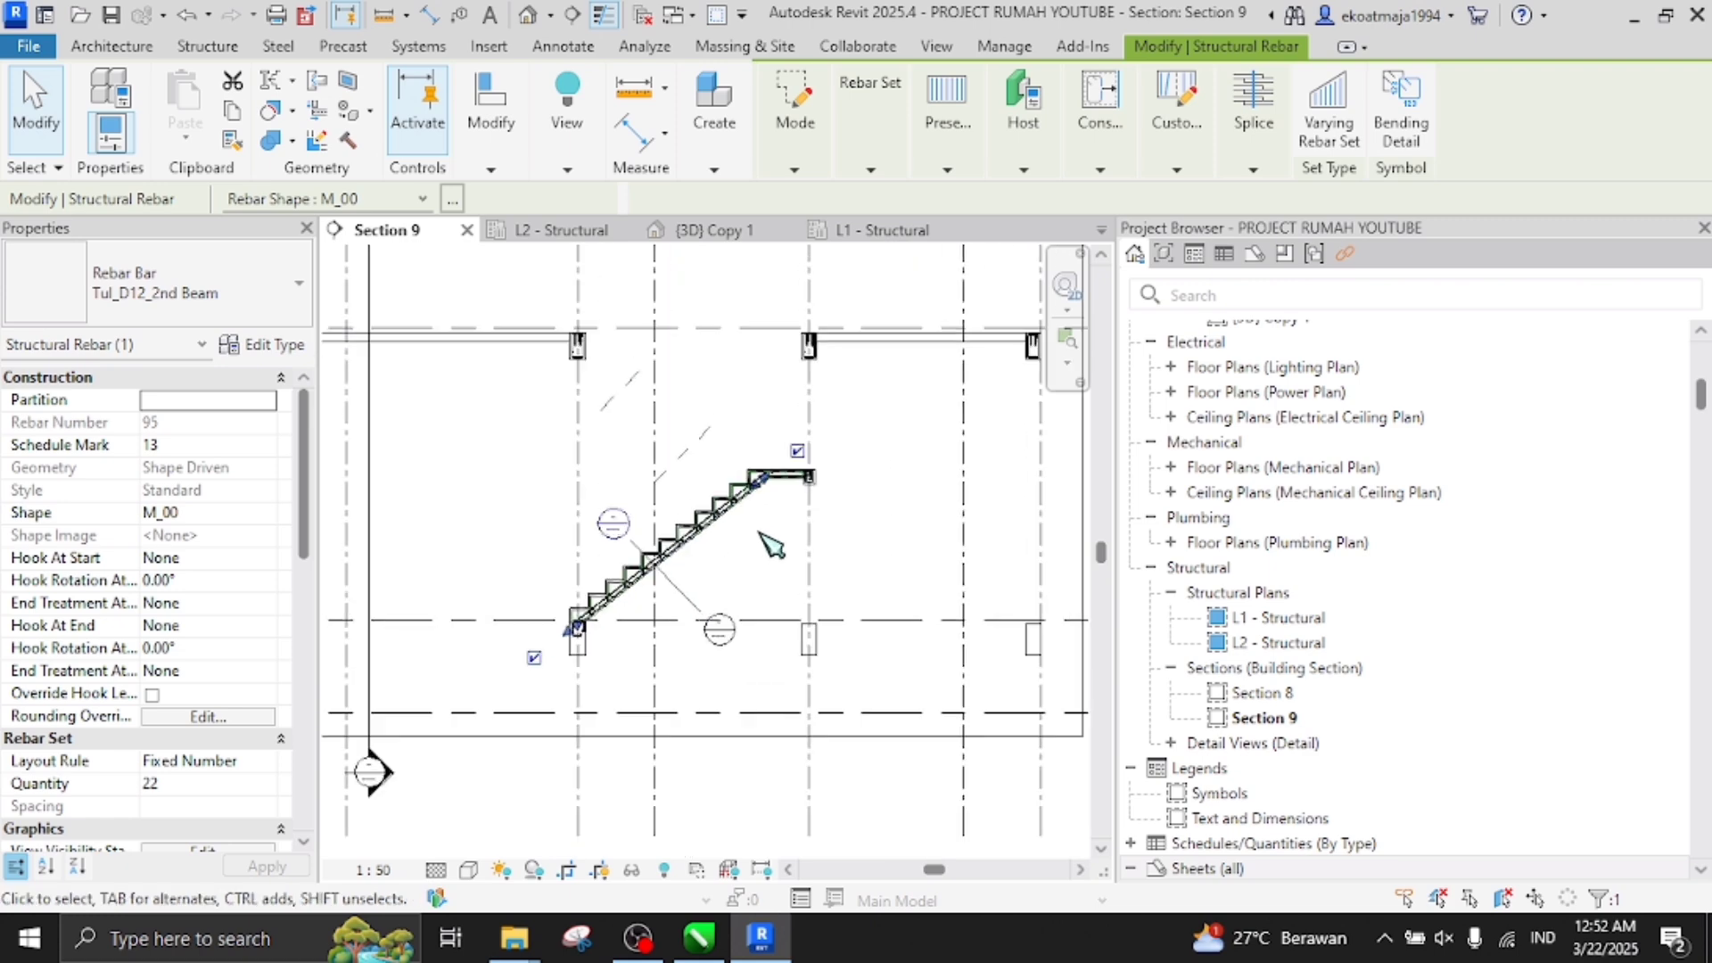
Copy the lower crosswise bar set vertically upward to just beneath the slab's upper sloped bar
scroll(670, 555, "up", 12)
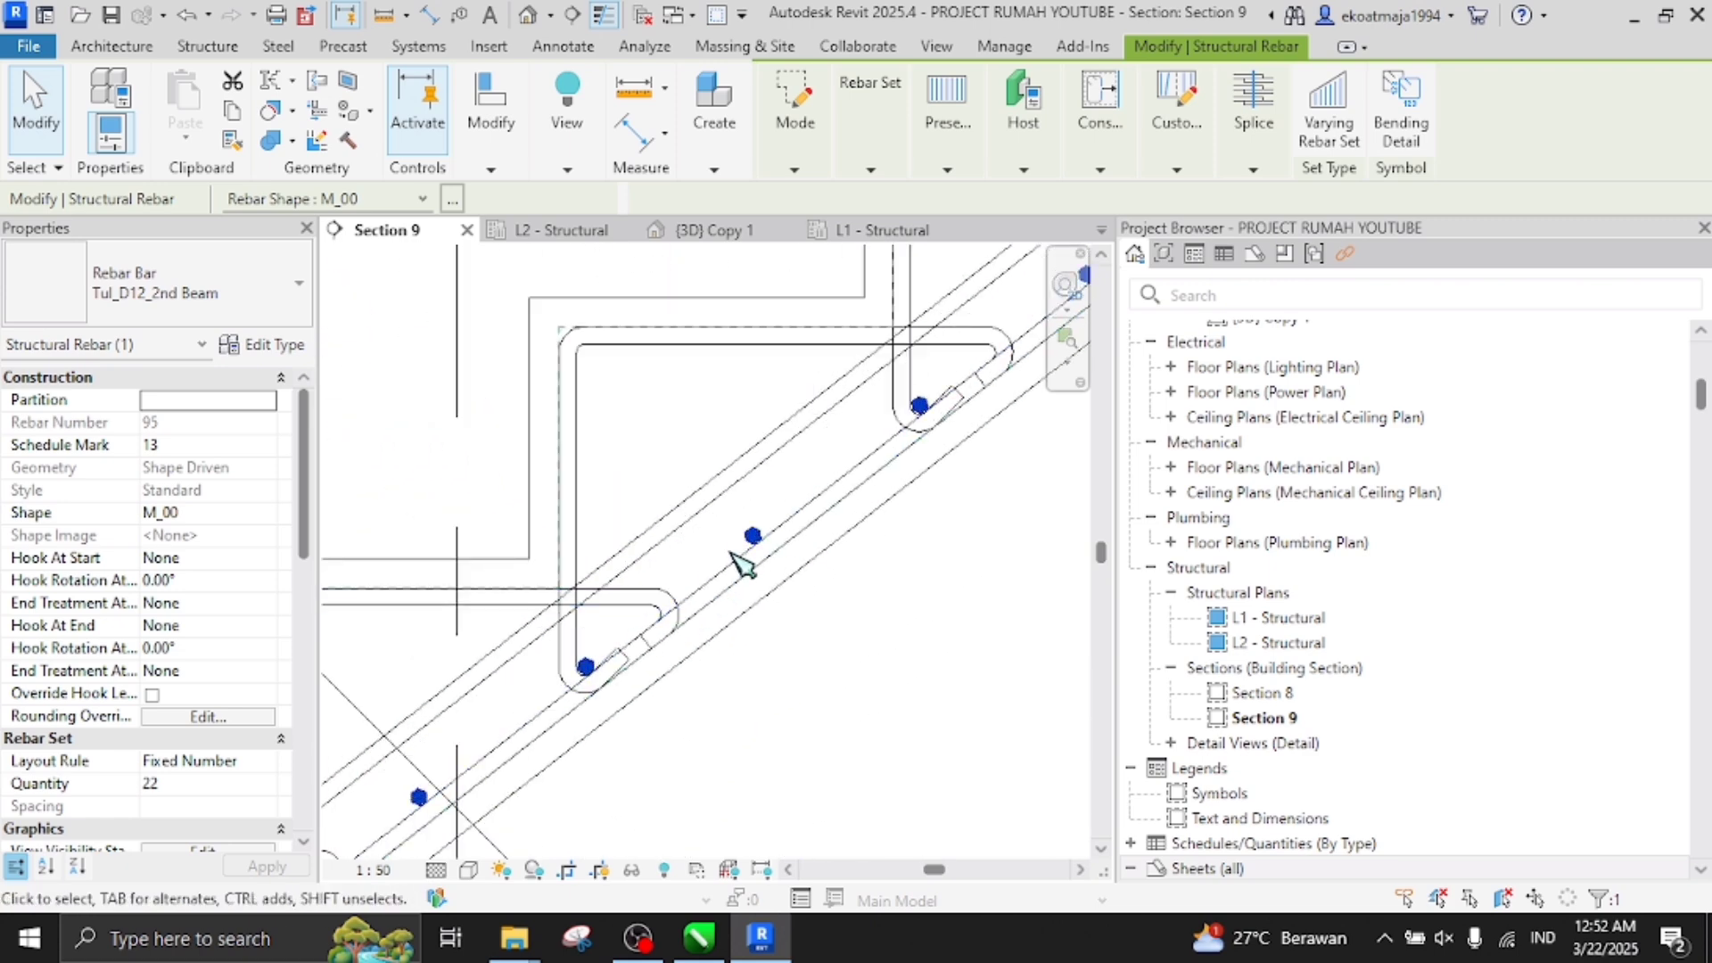
left_click(713, 582)
scroll(611, 650, "up", 4)
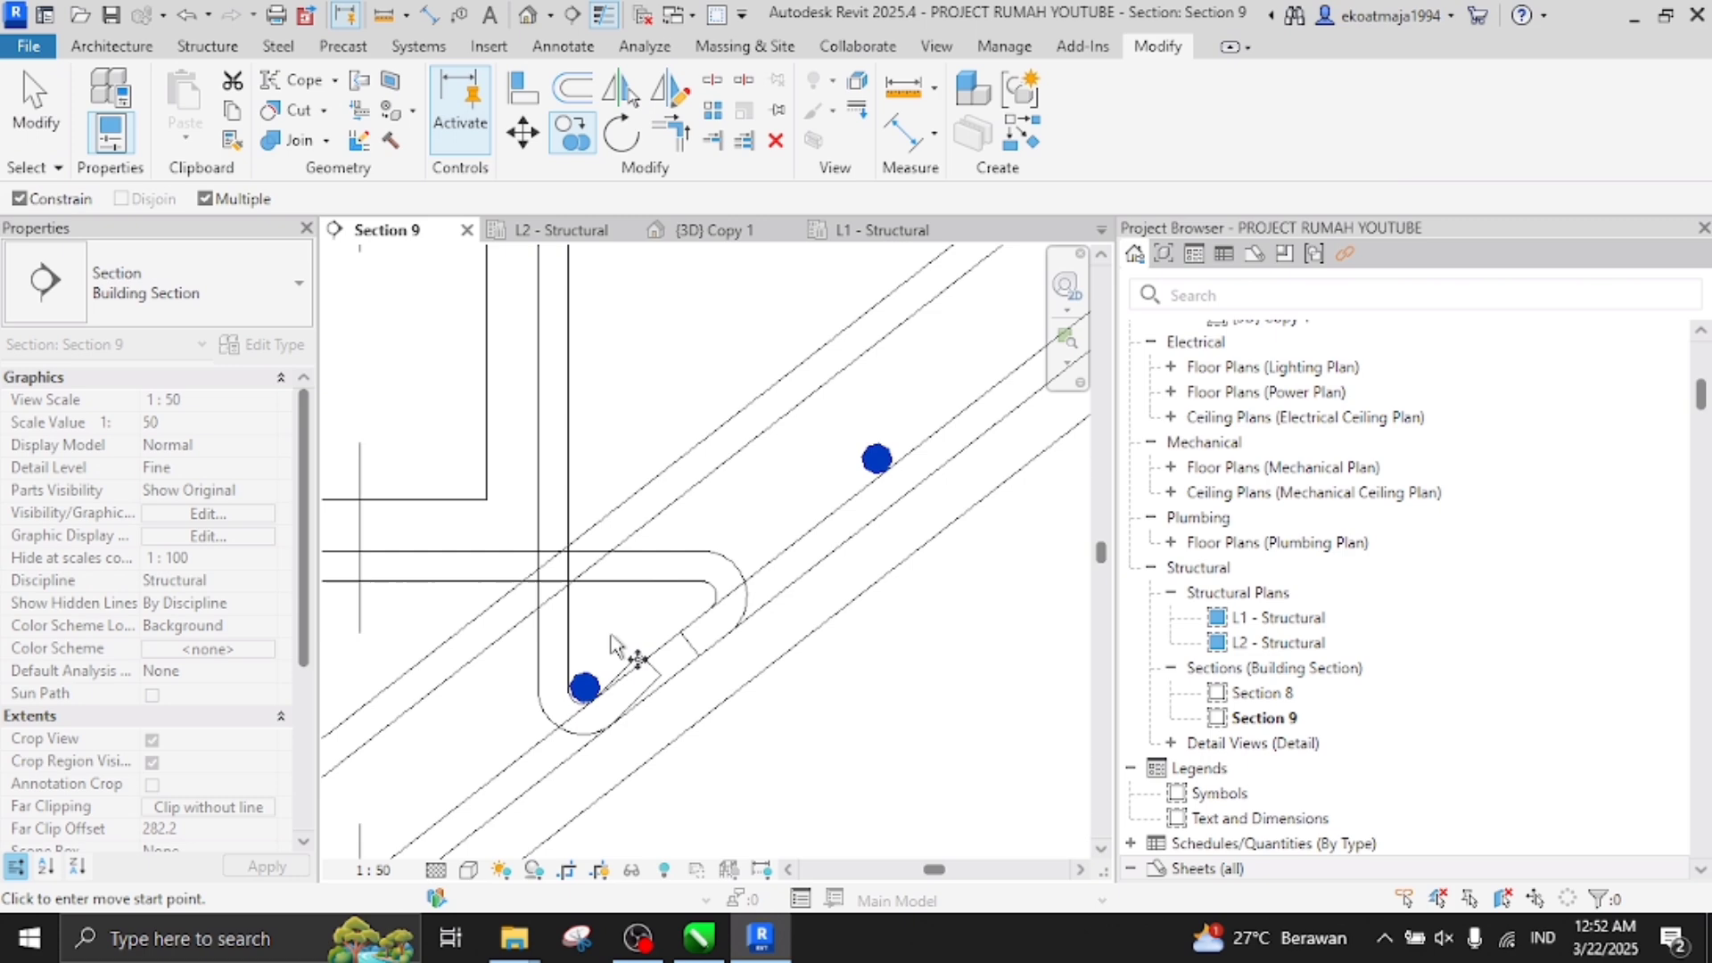
left_click(580, 687)
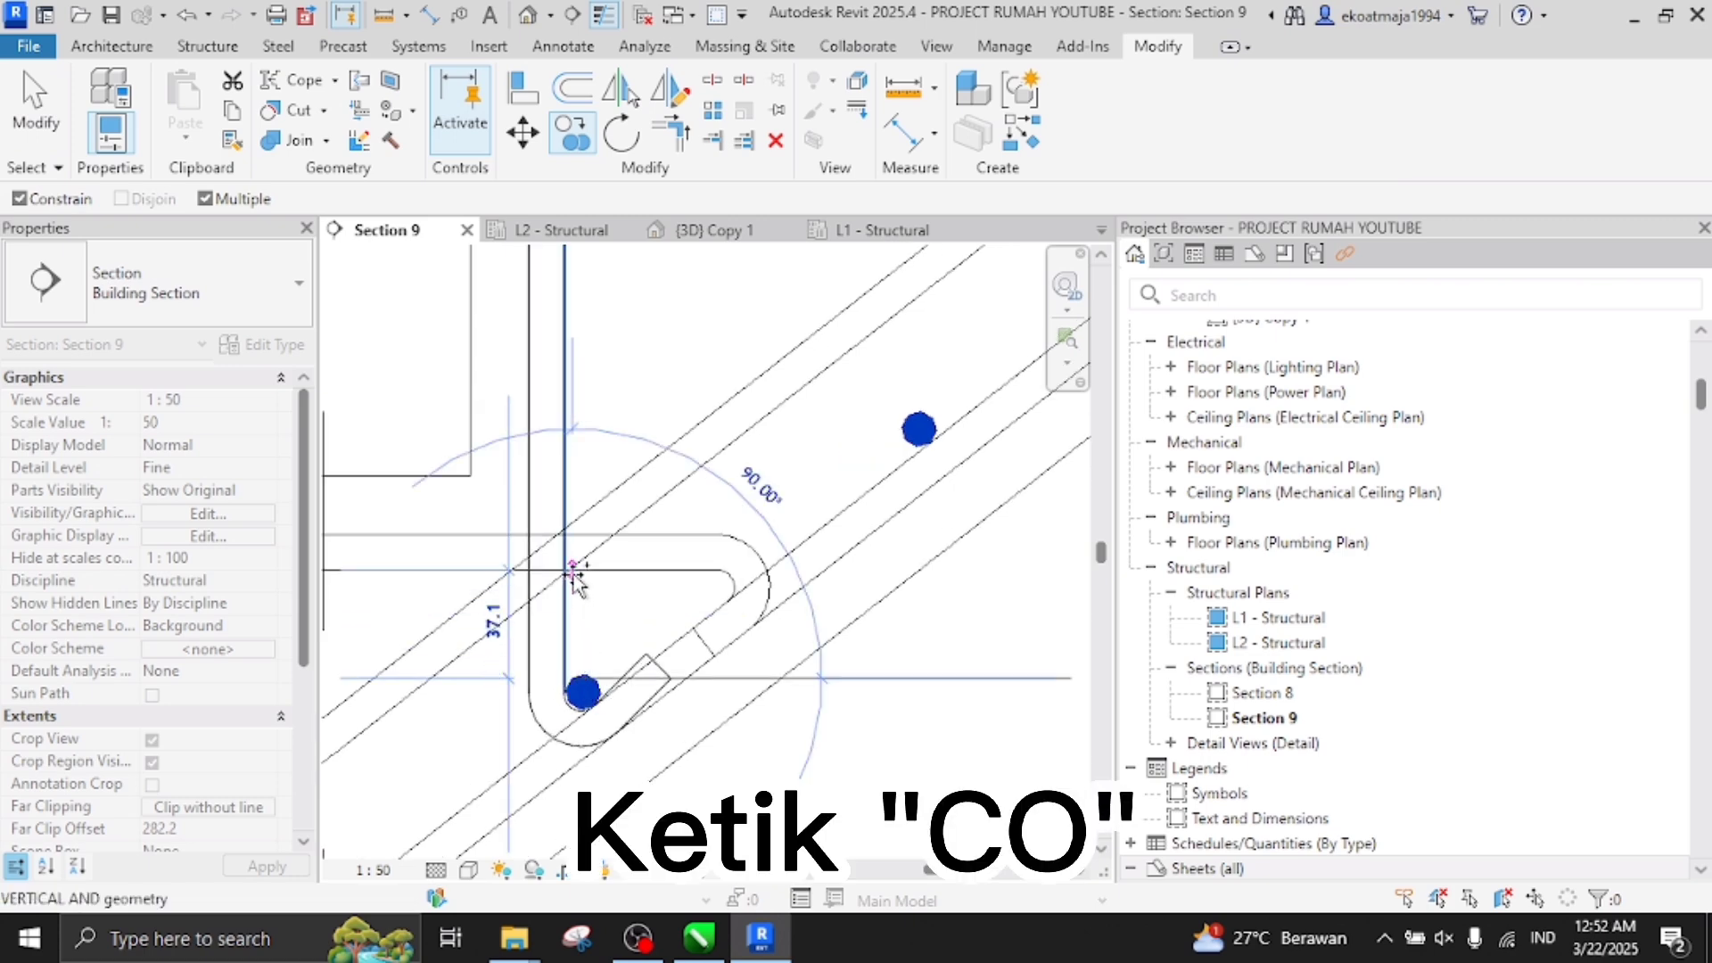
scroll(581, 580, "down", 5)
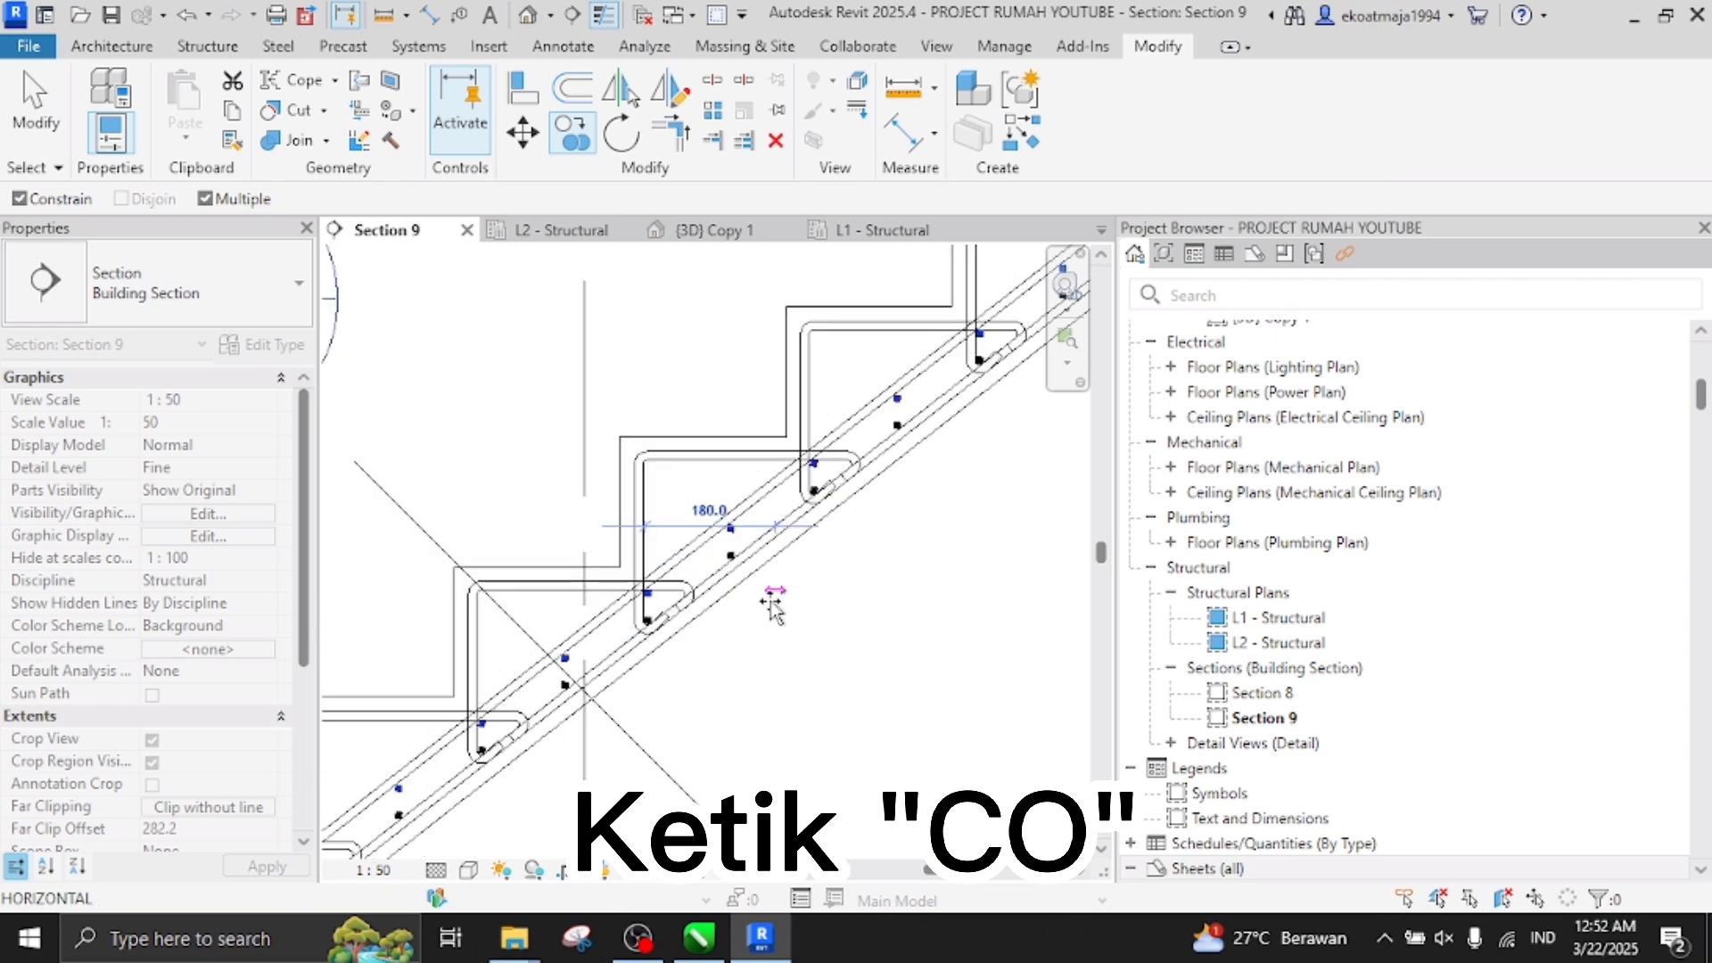
scroll(643, 607, "up", 3)
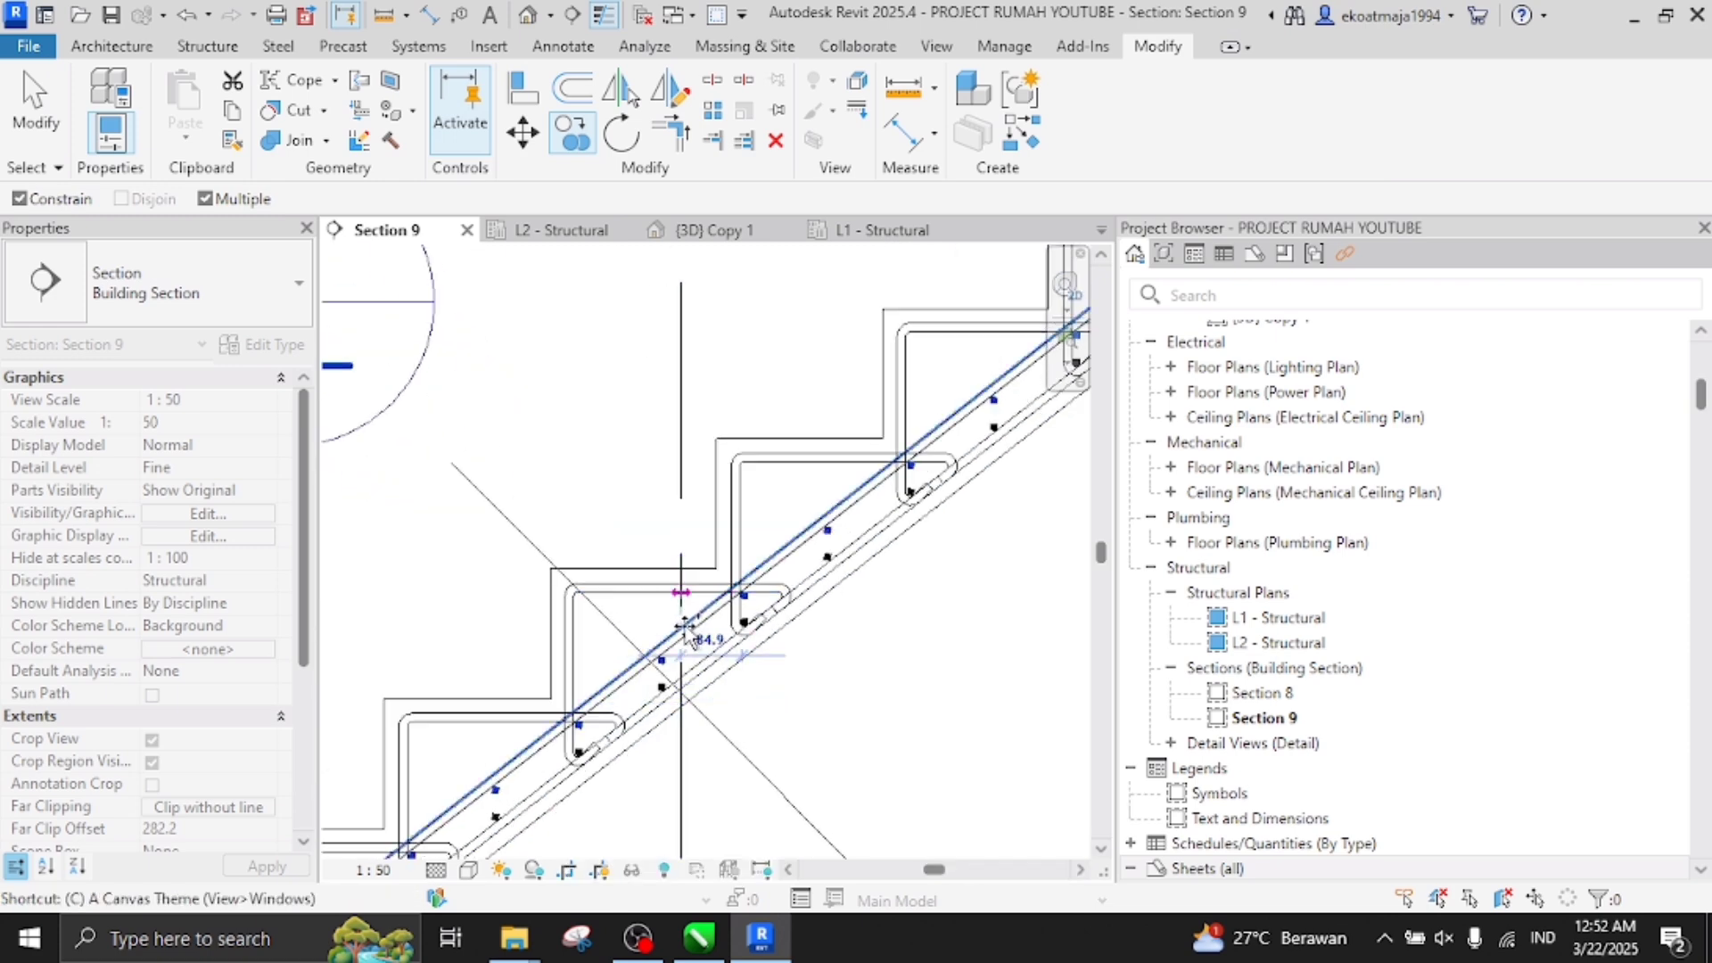
Copy the upper crosswise bar set vertically upward along the riser leg into the step bars, ending the copy command
scroll(745, 647, "up", 4)
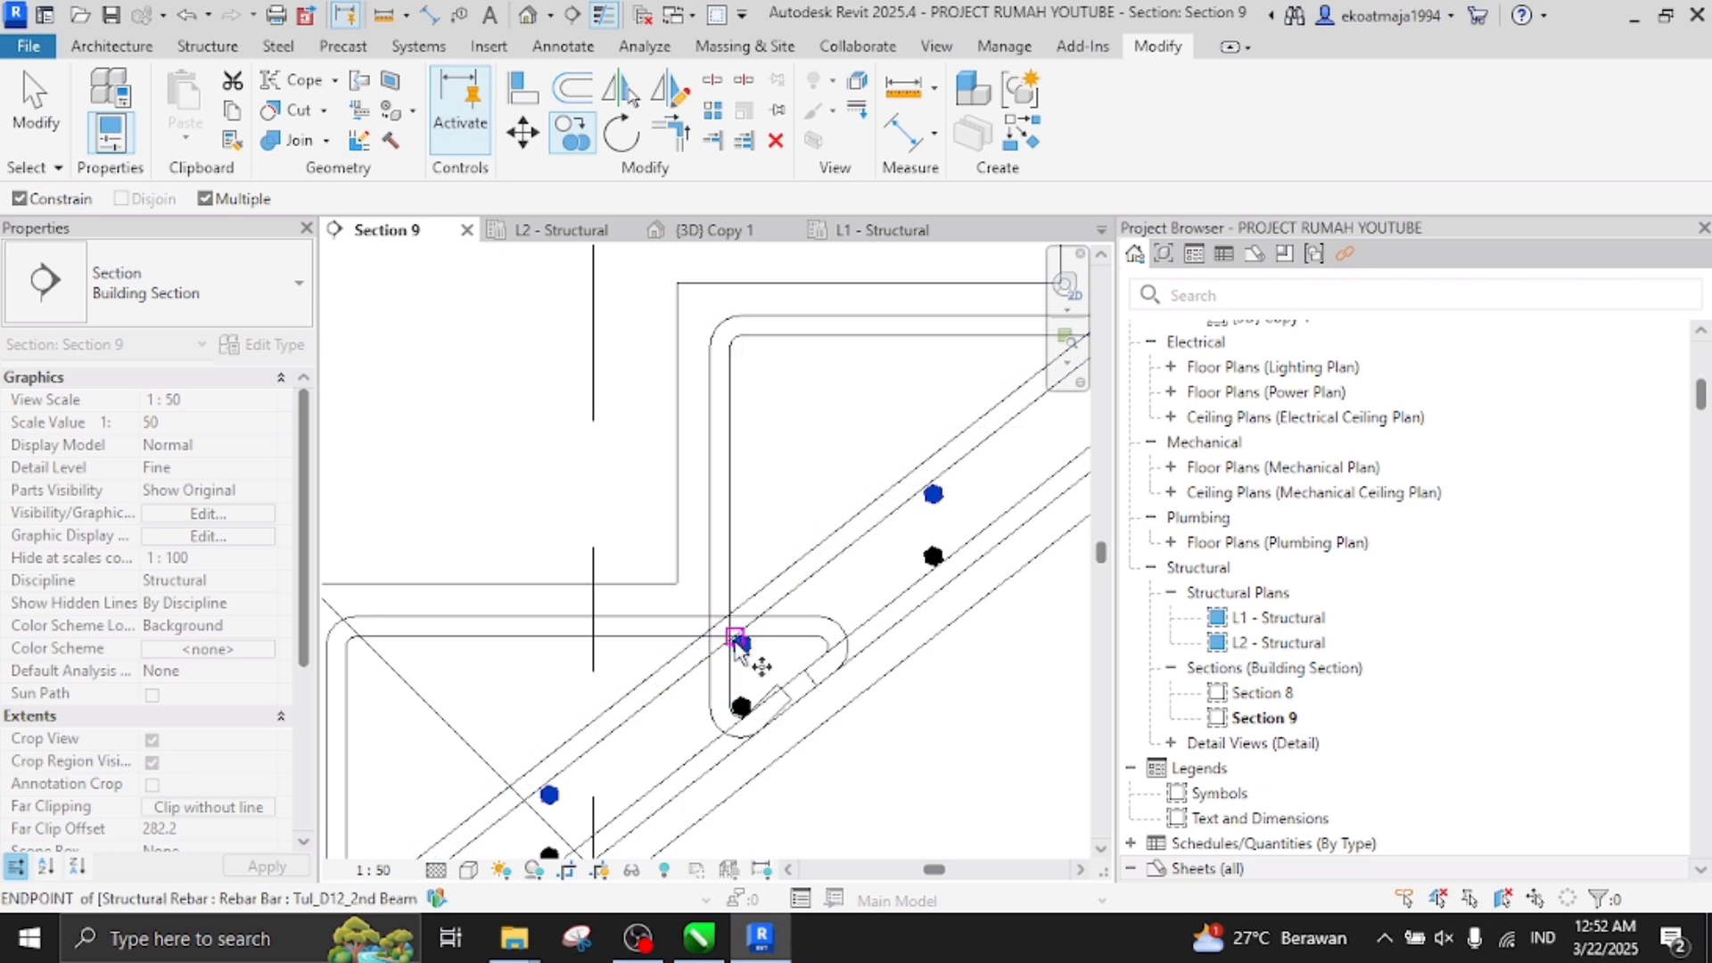
left_click(736, 638)
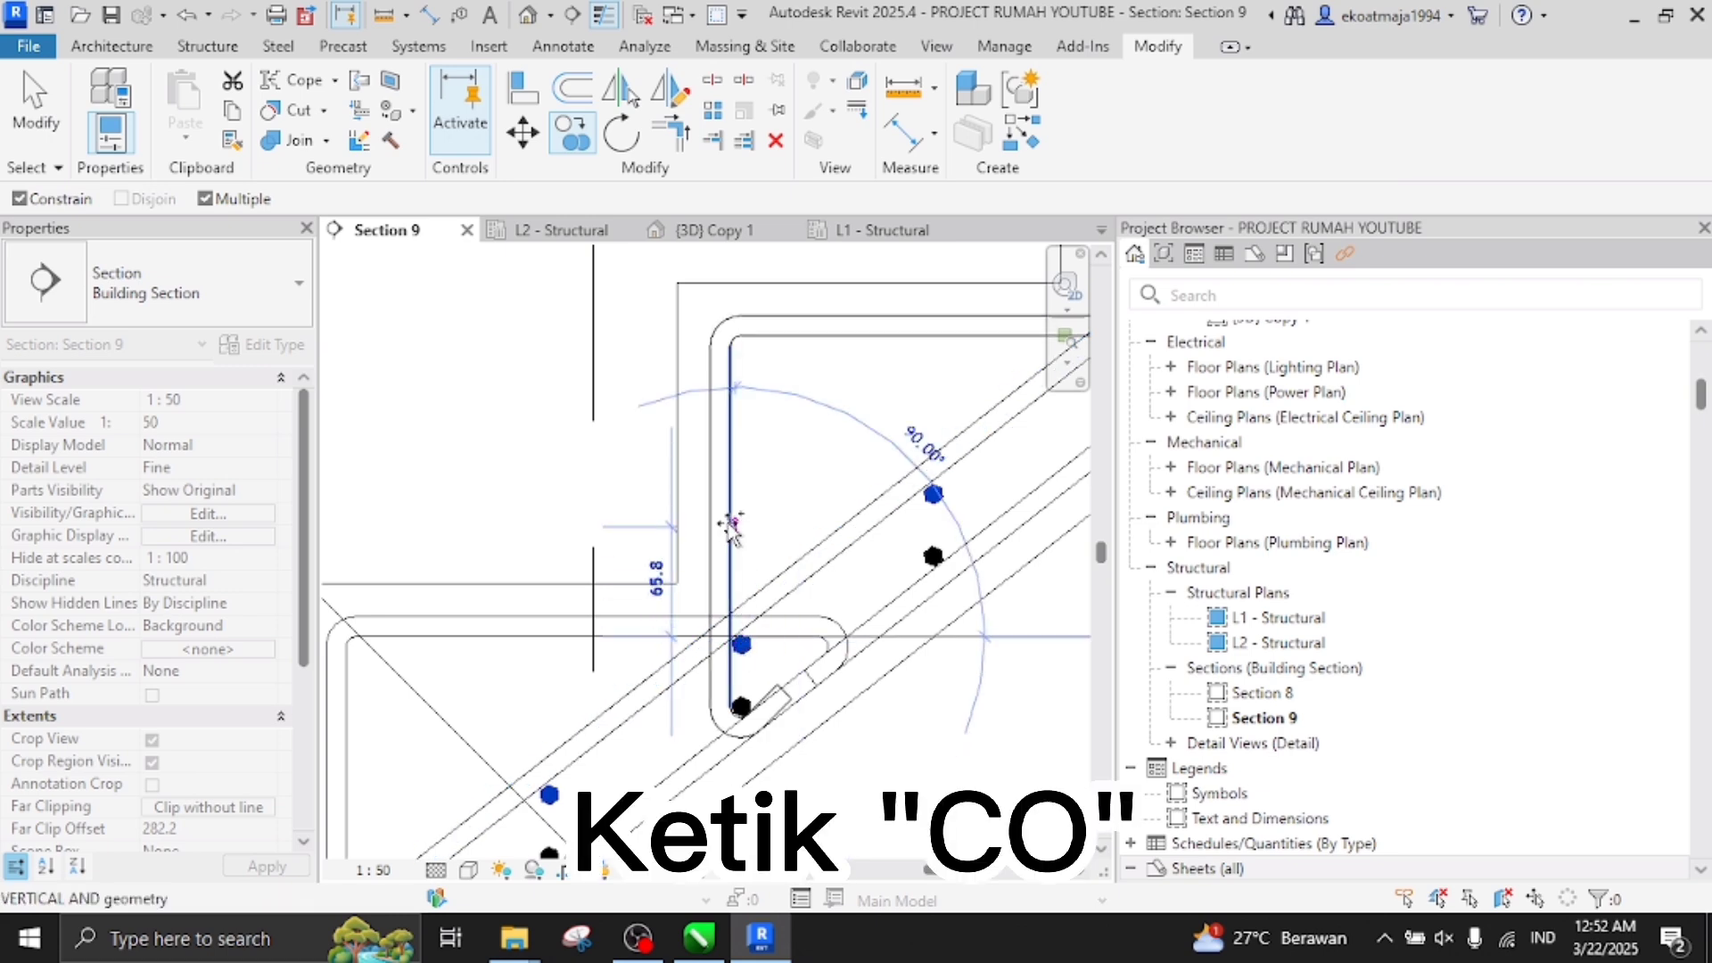
left_click(731, 478)
scroll(760, 470, "up", 2)
scroll(791, 575, "down", 3)
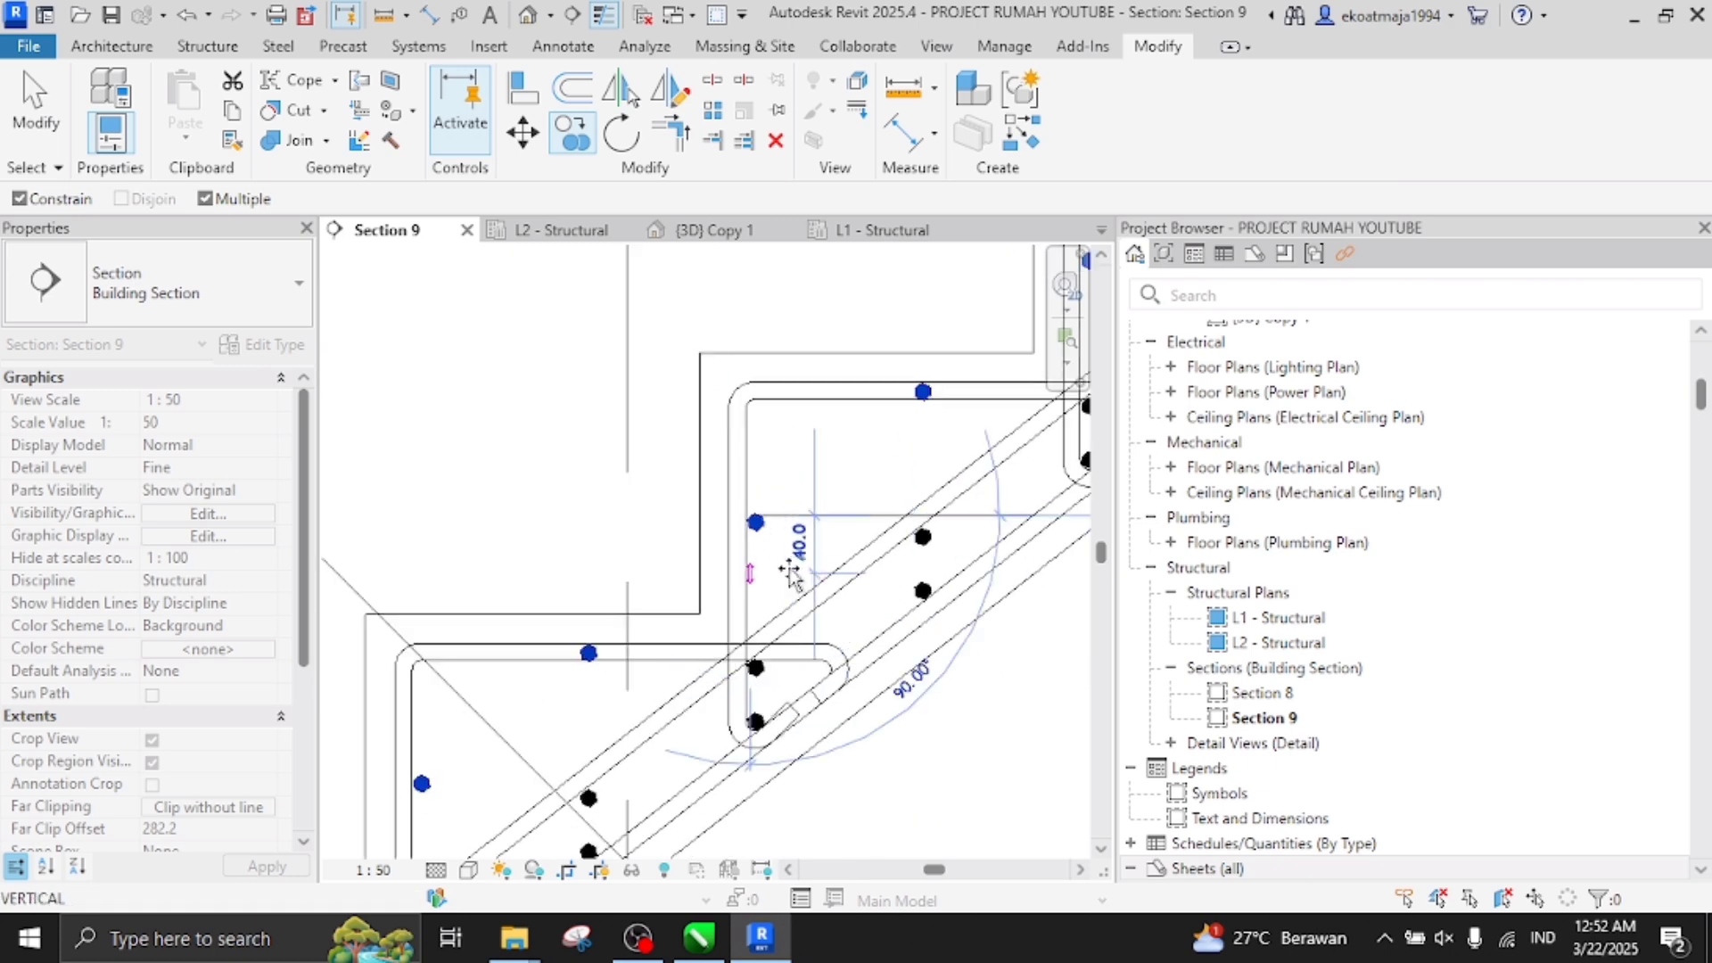
scroll(792, 563, "down", 3)
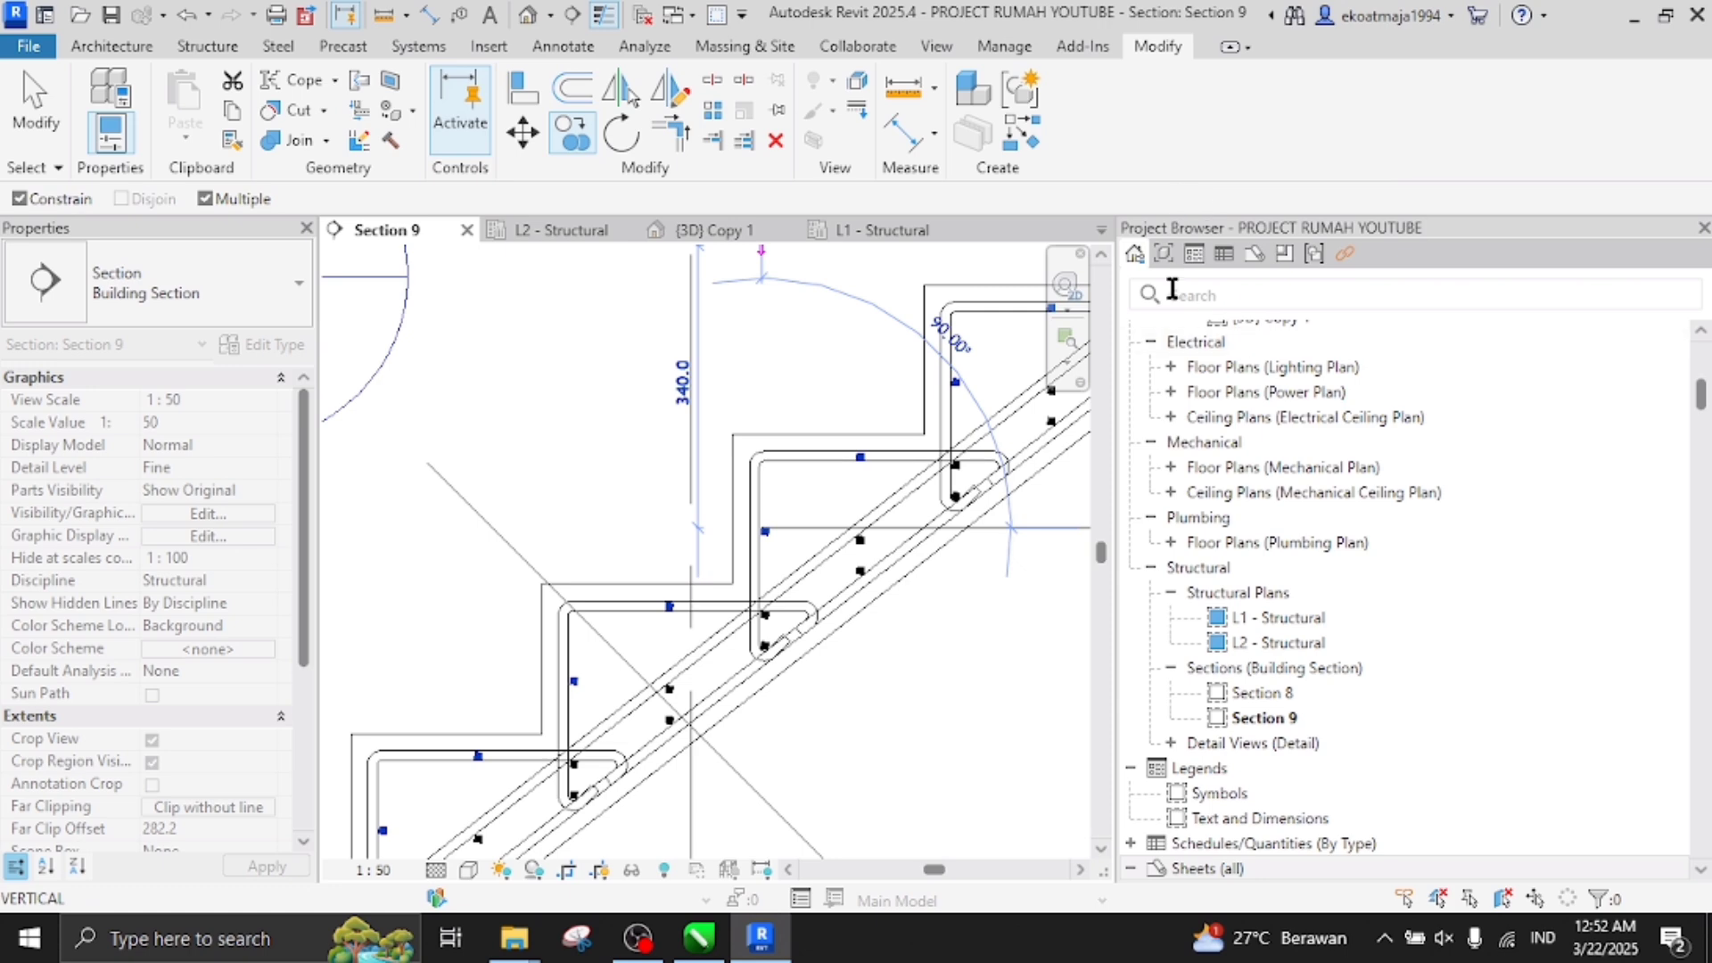
key("Escape")
key("Escape")
Set the quantity of the crosswise bar set inside the steps to 11
left_click(773, 540)
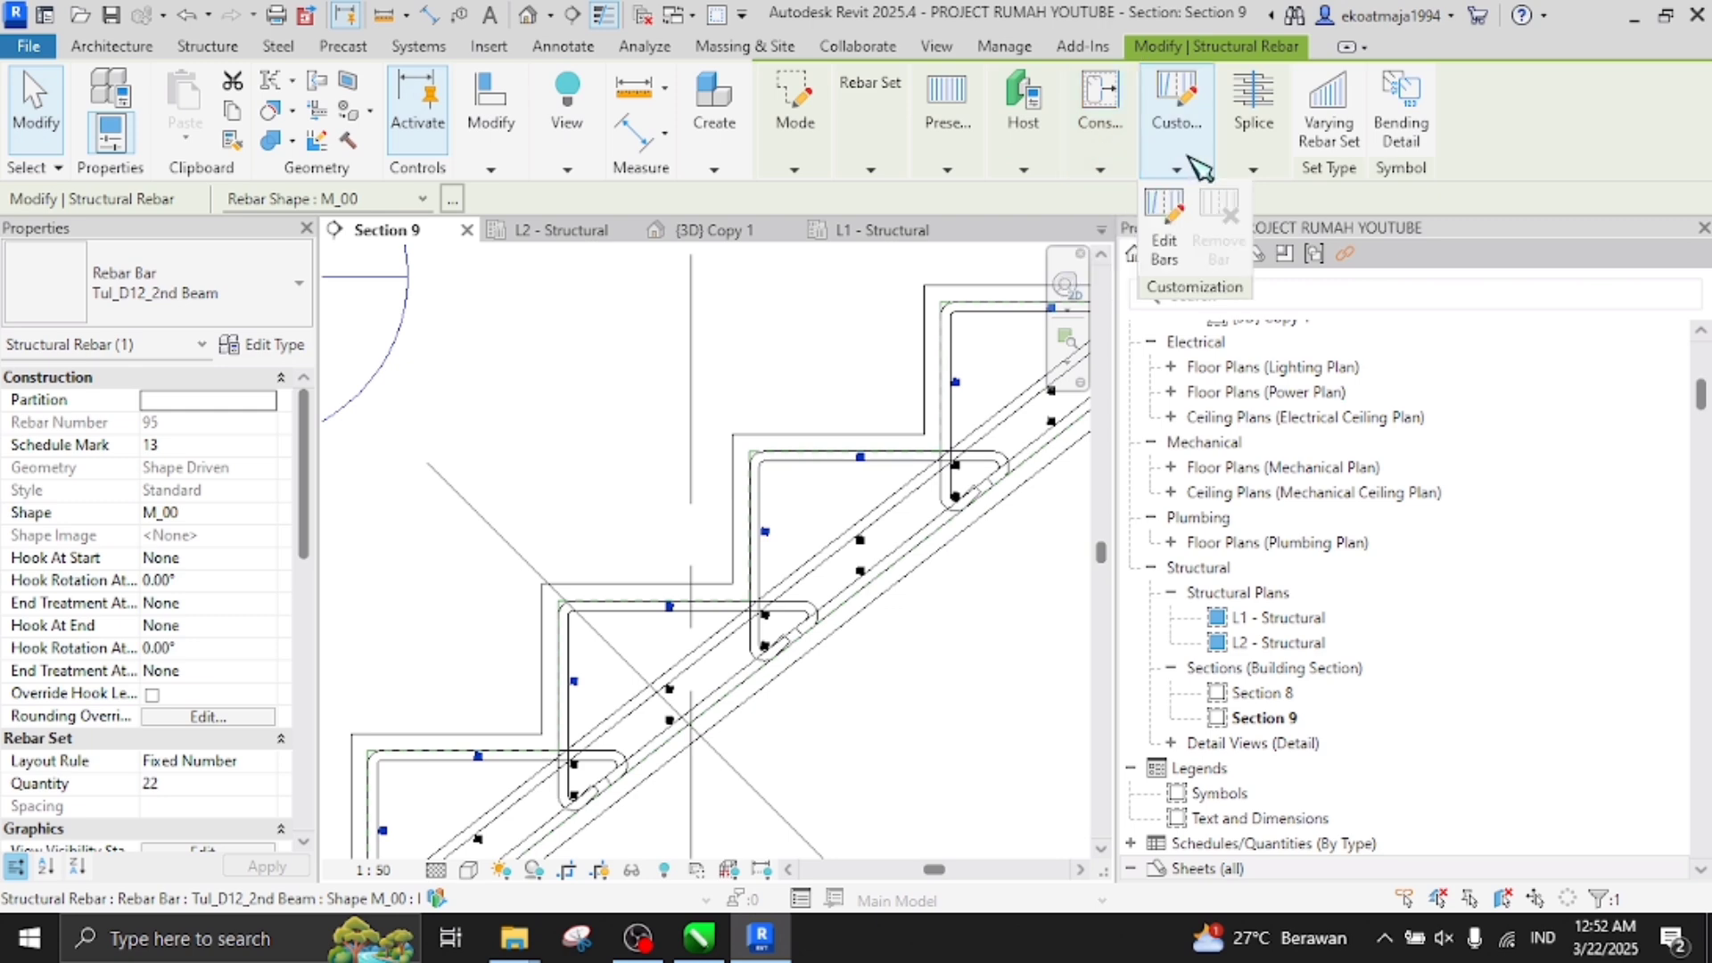
mouse_move(1021, 134)
mouse_move(882, 183)
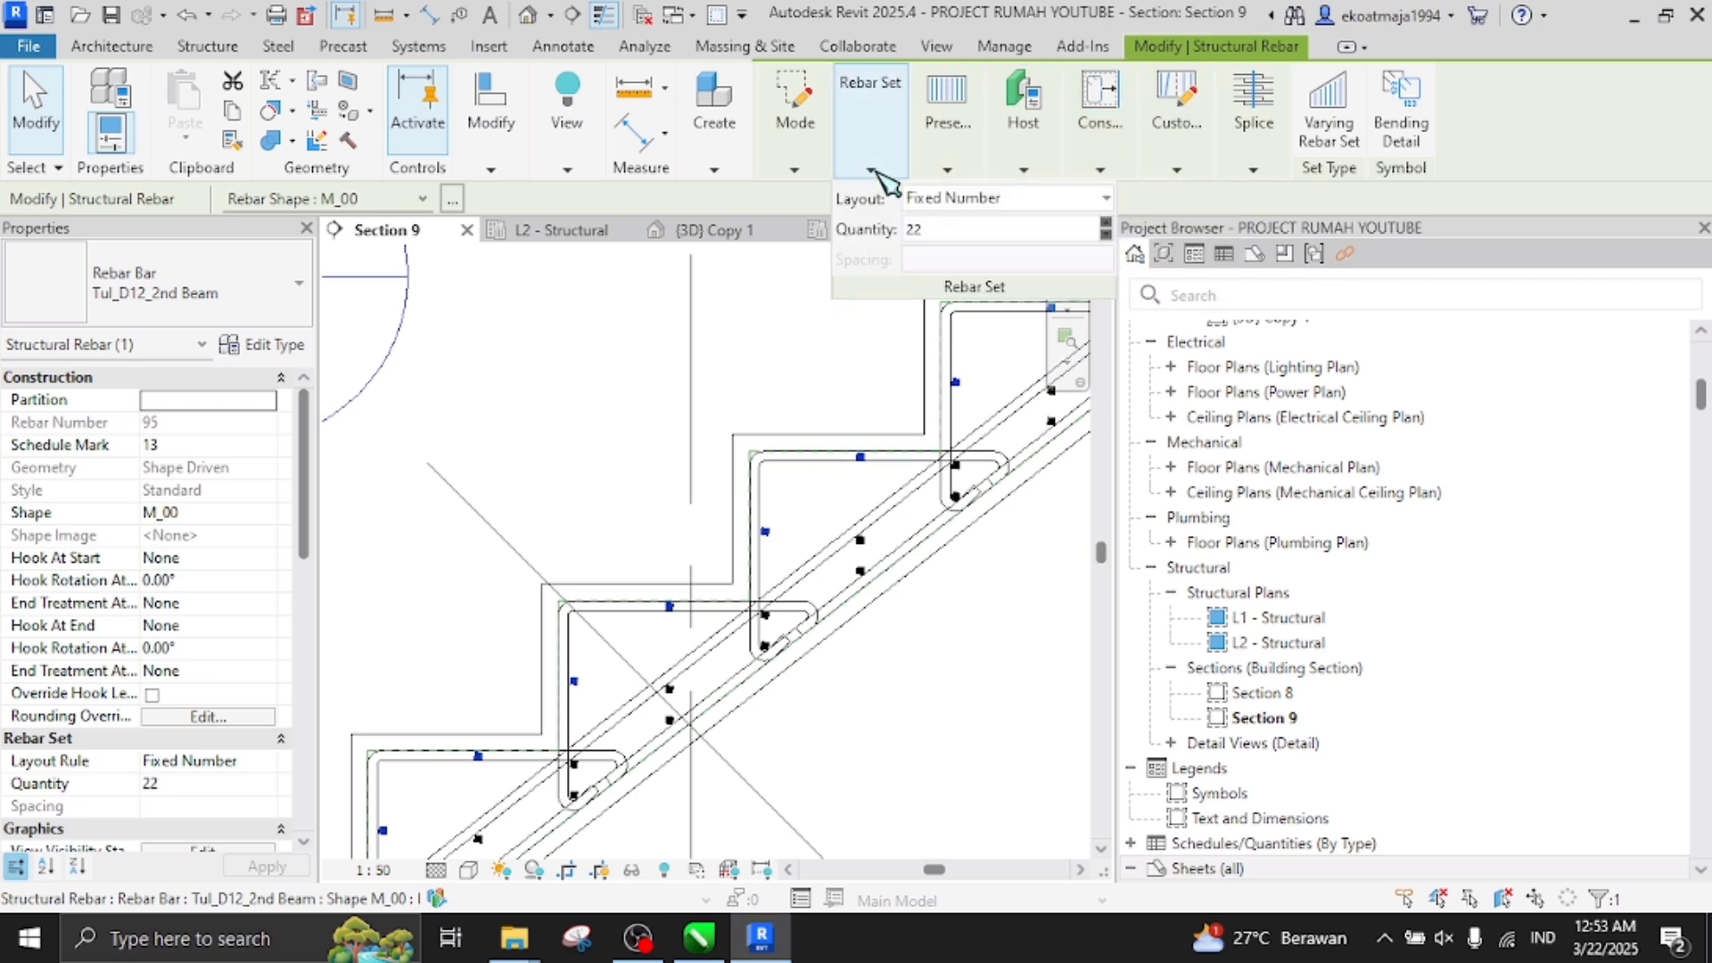
type("11")
key("Return")
scroll(829, 495, "up", 4)
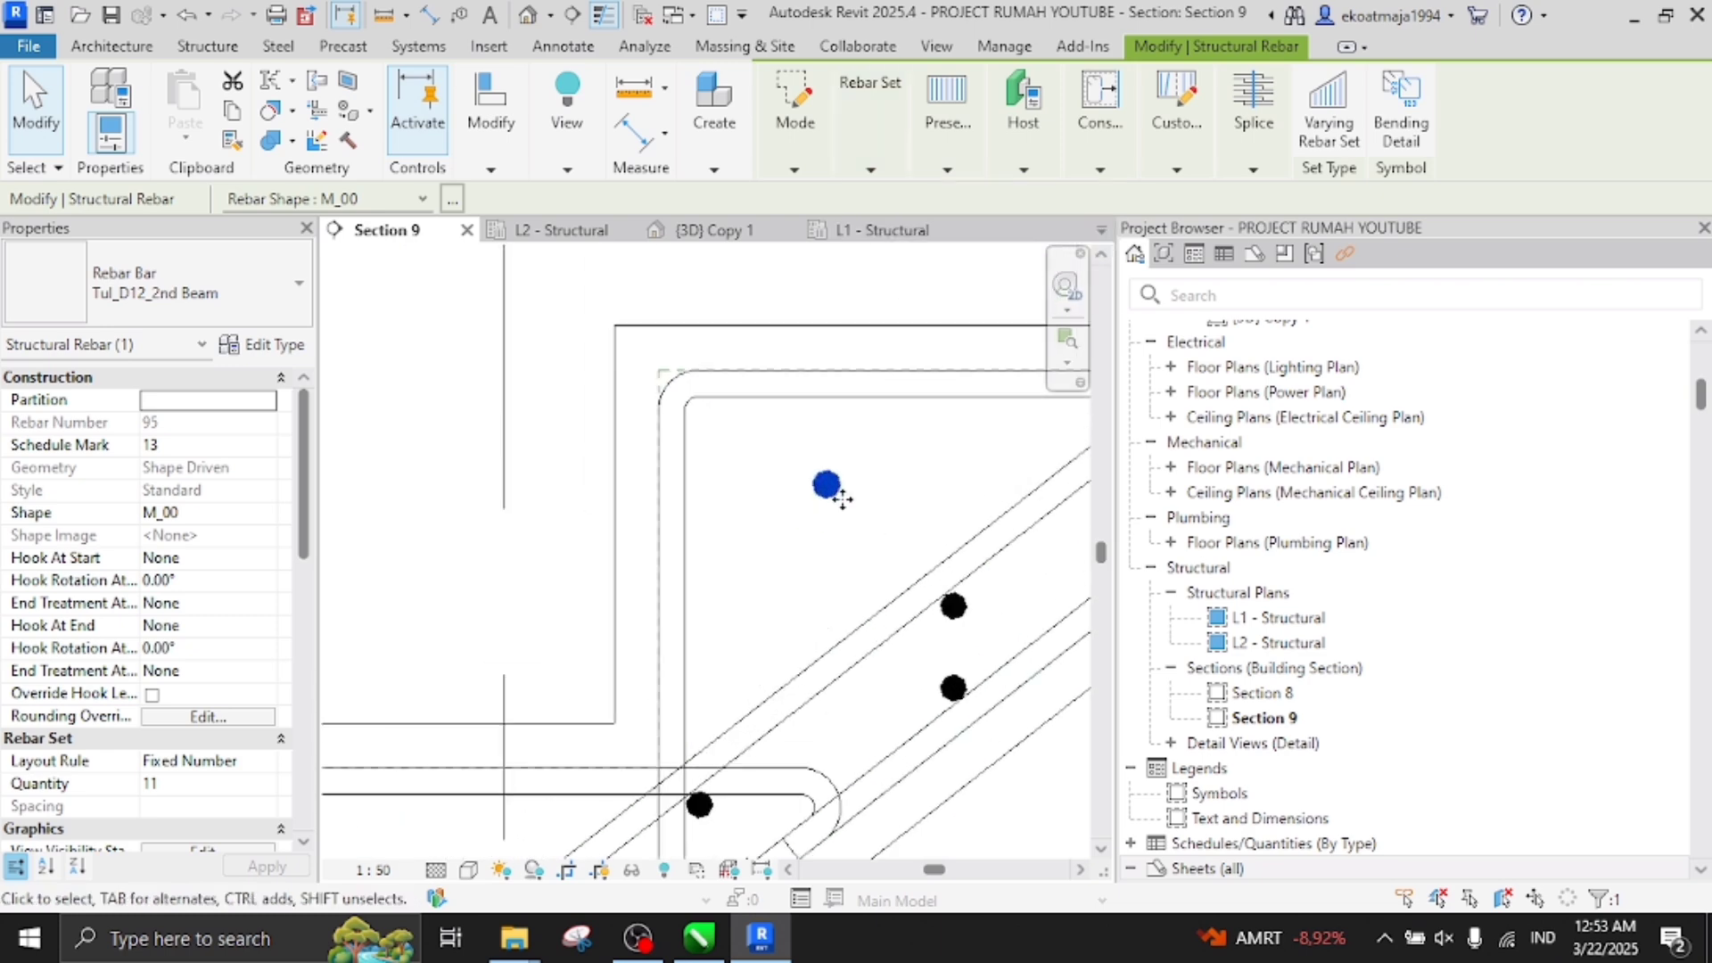
Move the 11-bar set horizontally against the inner face of the step bar's vertical leg and check its alignment along the flight
key("v")
scroll(809, 486, "up", 2)
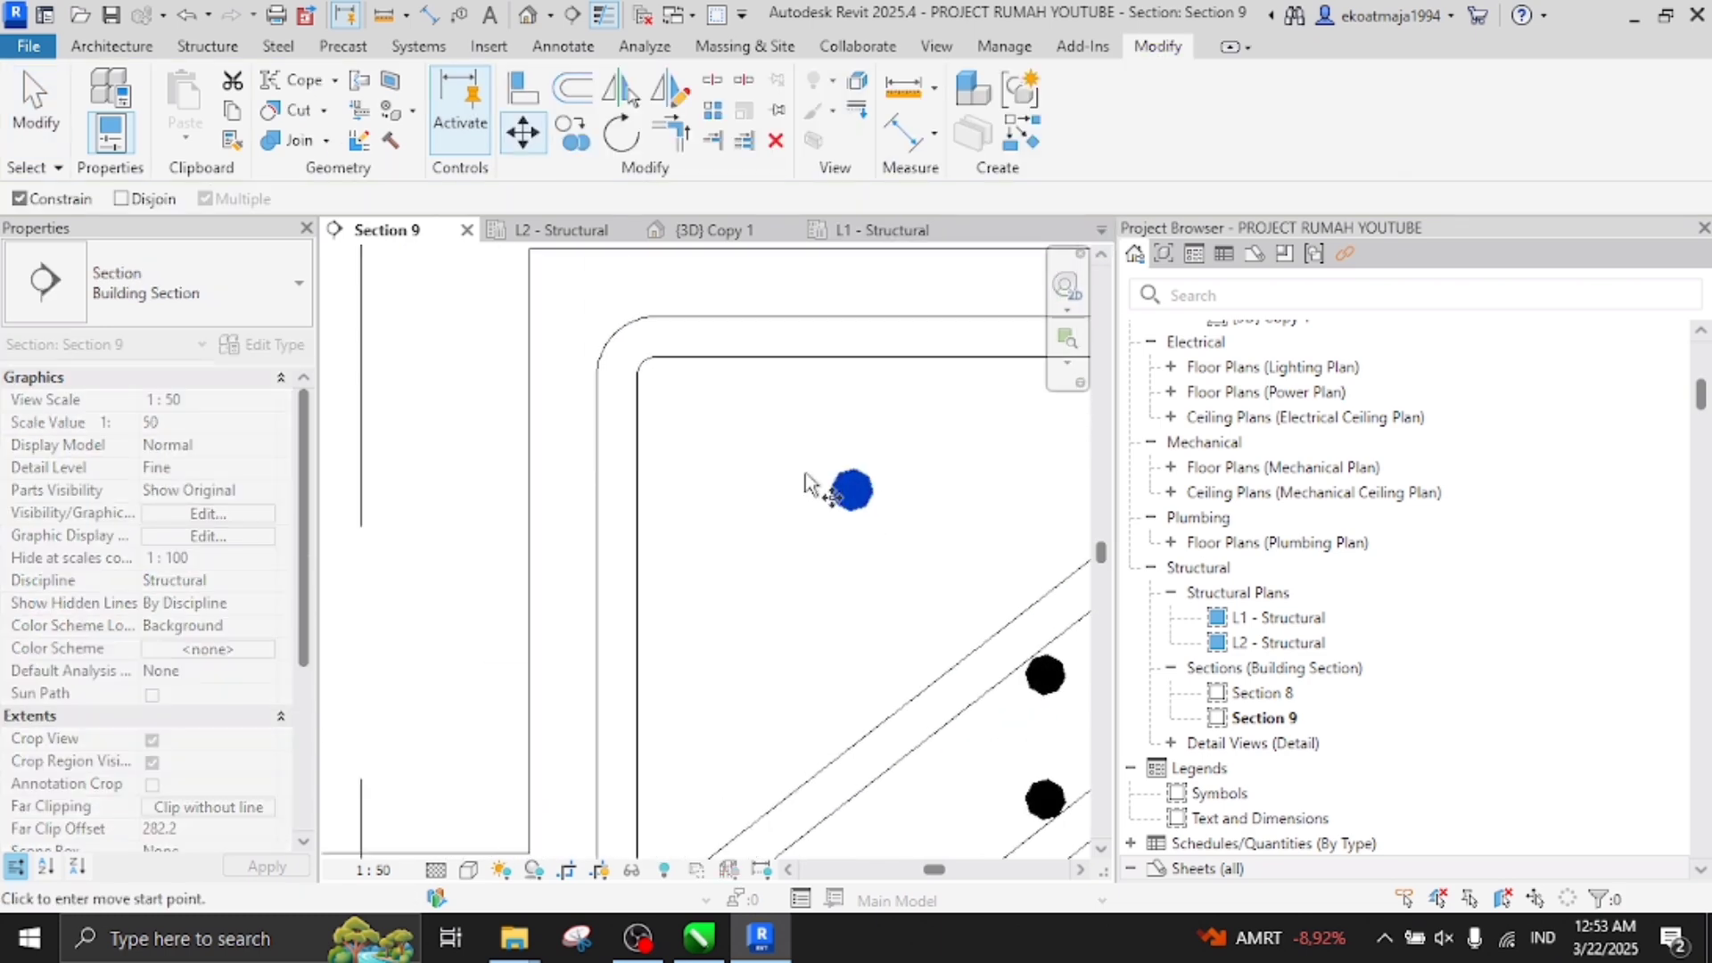
scroll(839, 501, "down", 2)
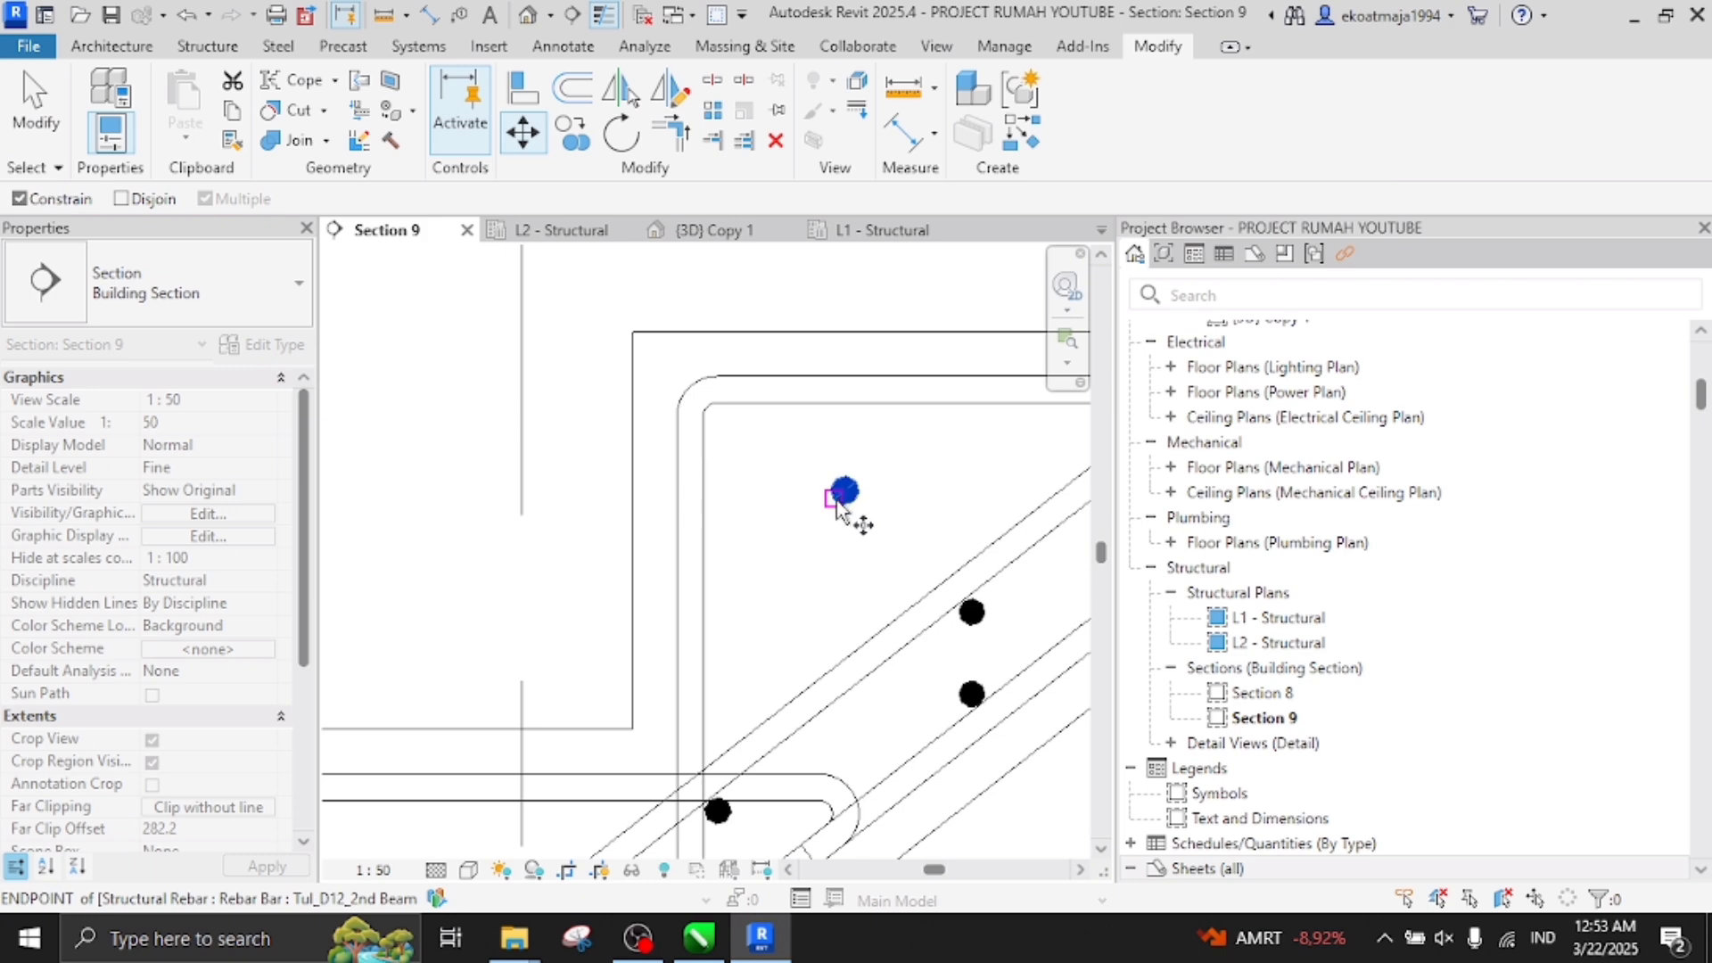
left_click(833, 496)
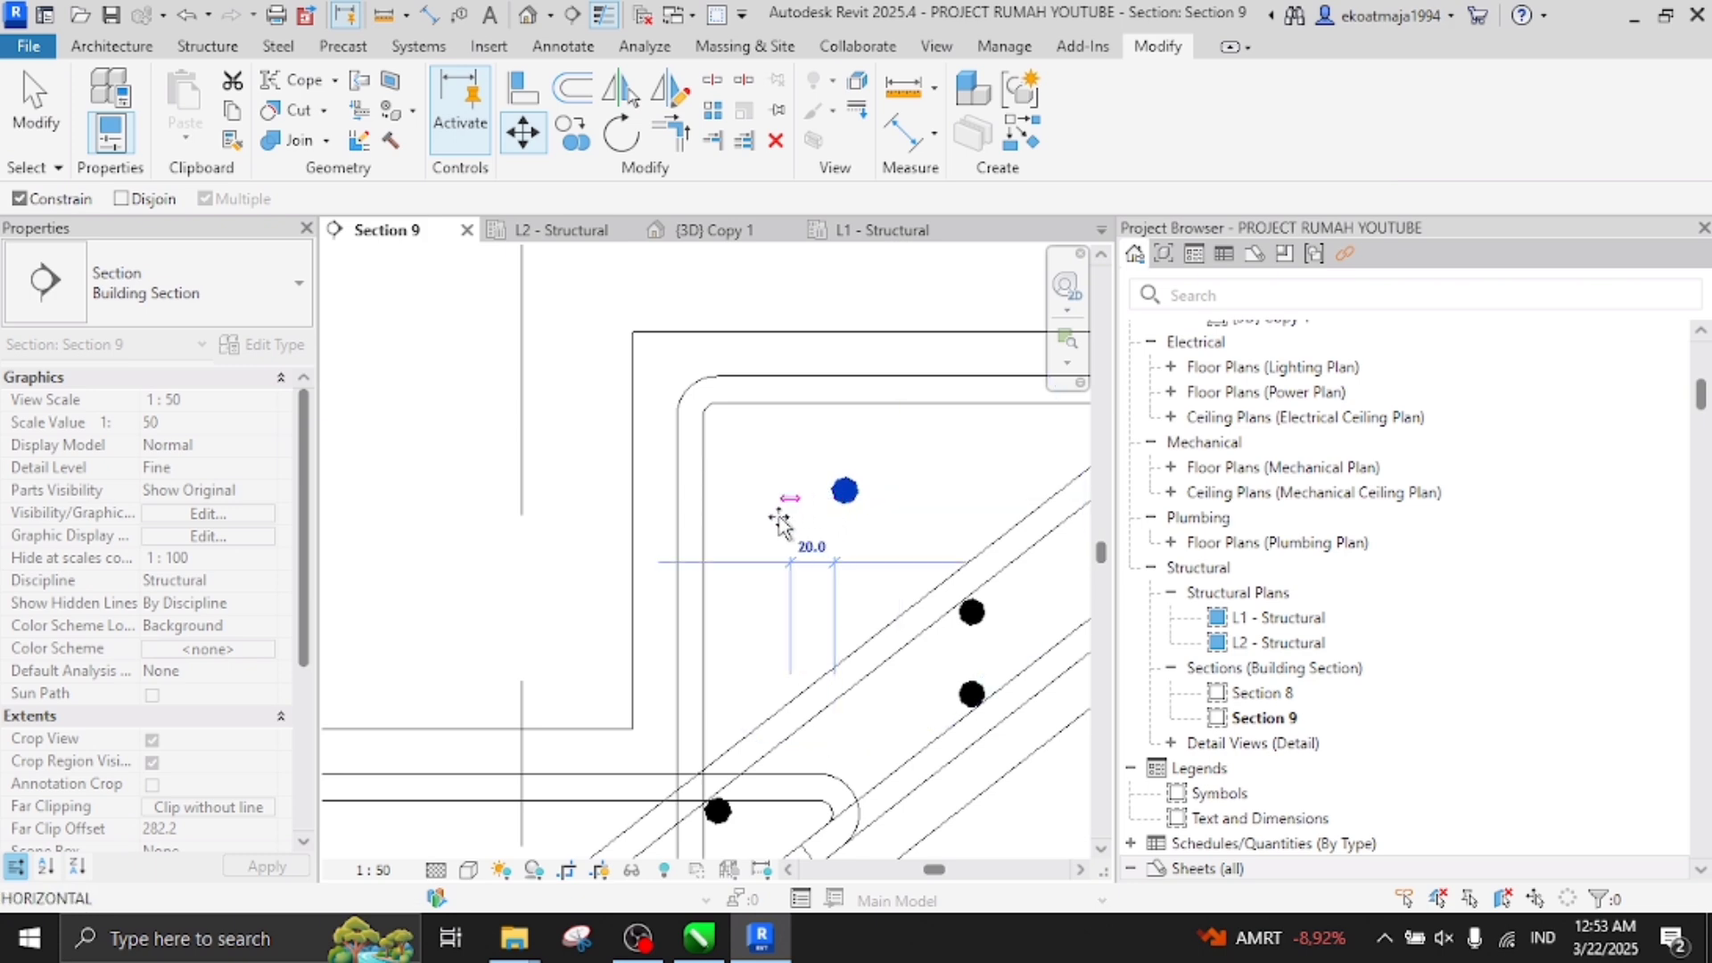
left_click(709, 562)
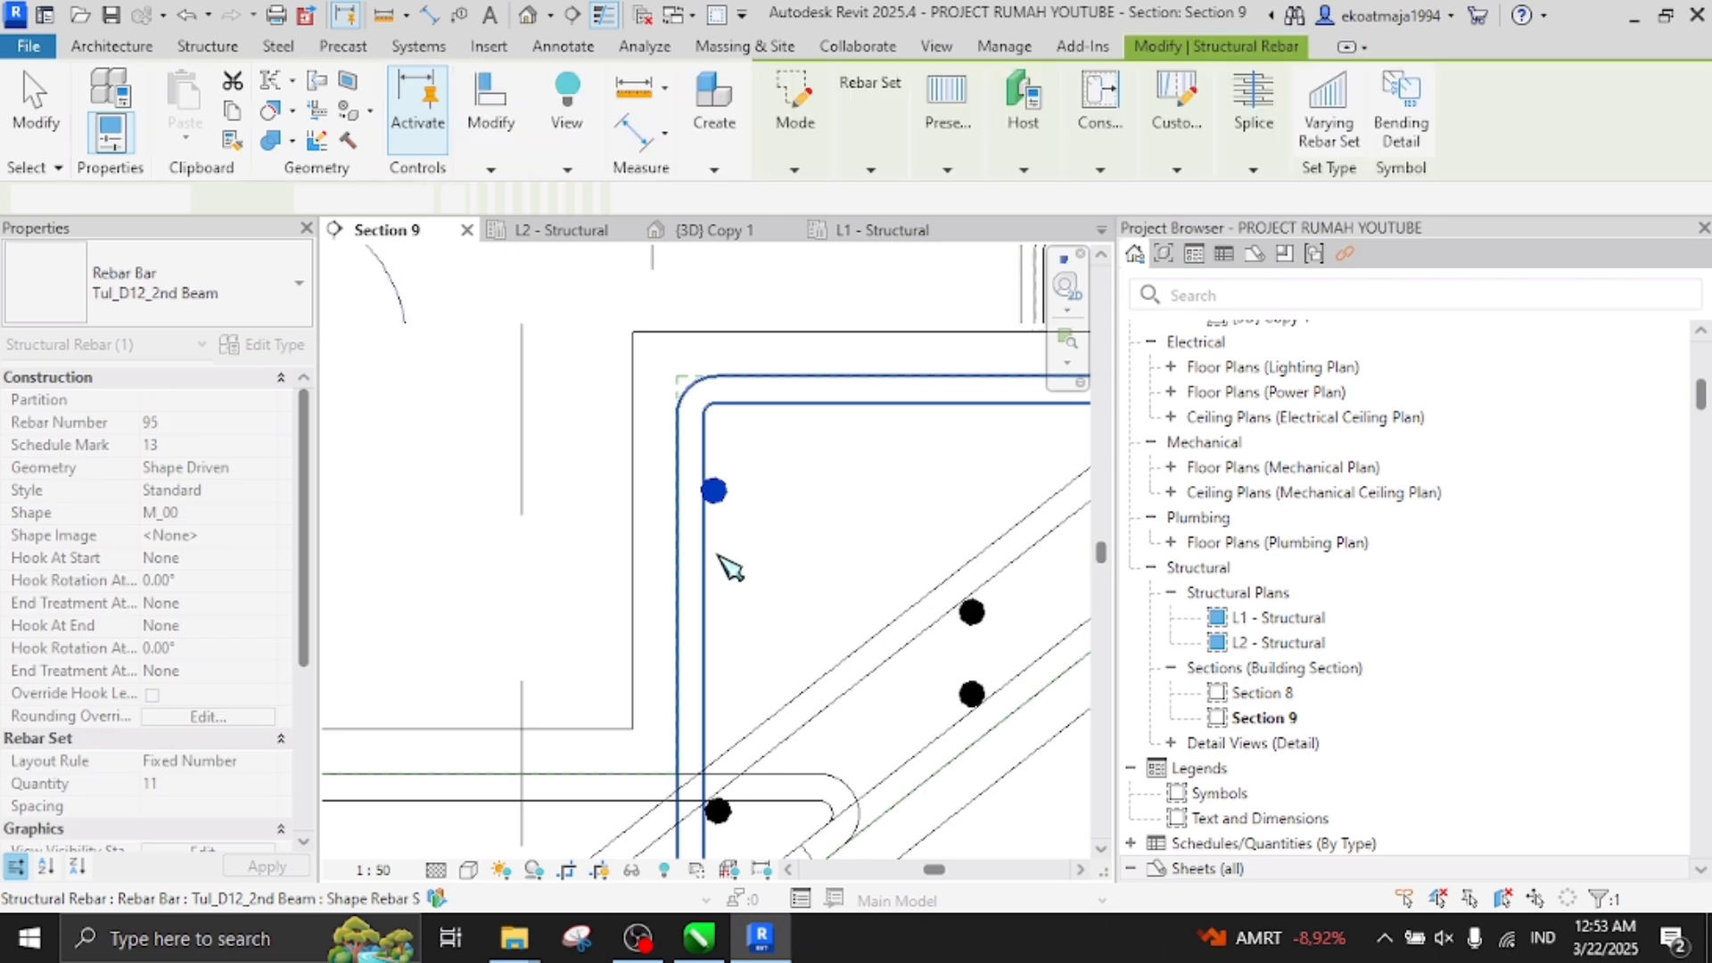
scroll(719, 565, "down", 4)
scroll(759, 541, "down", 2)
scroll(986, 371, "up", 6)
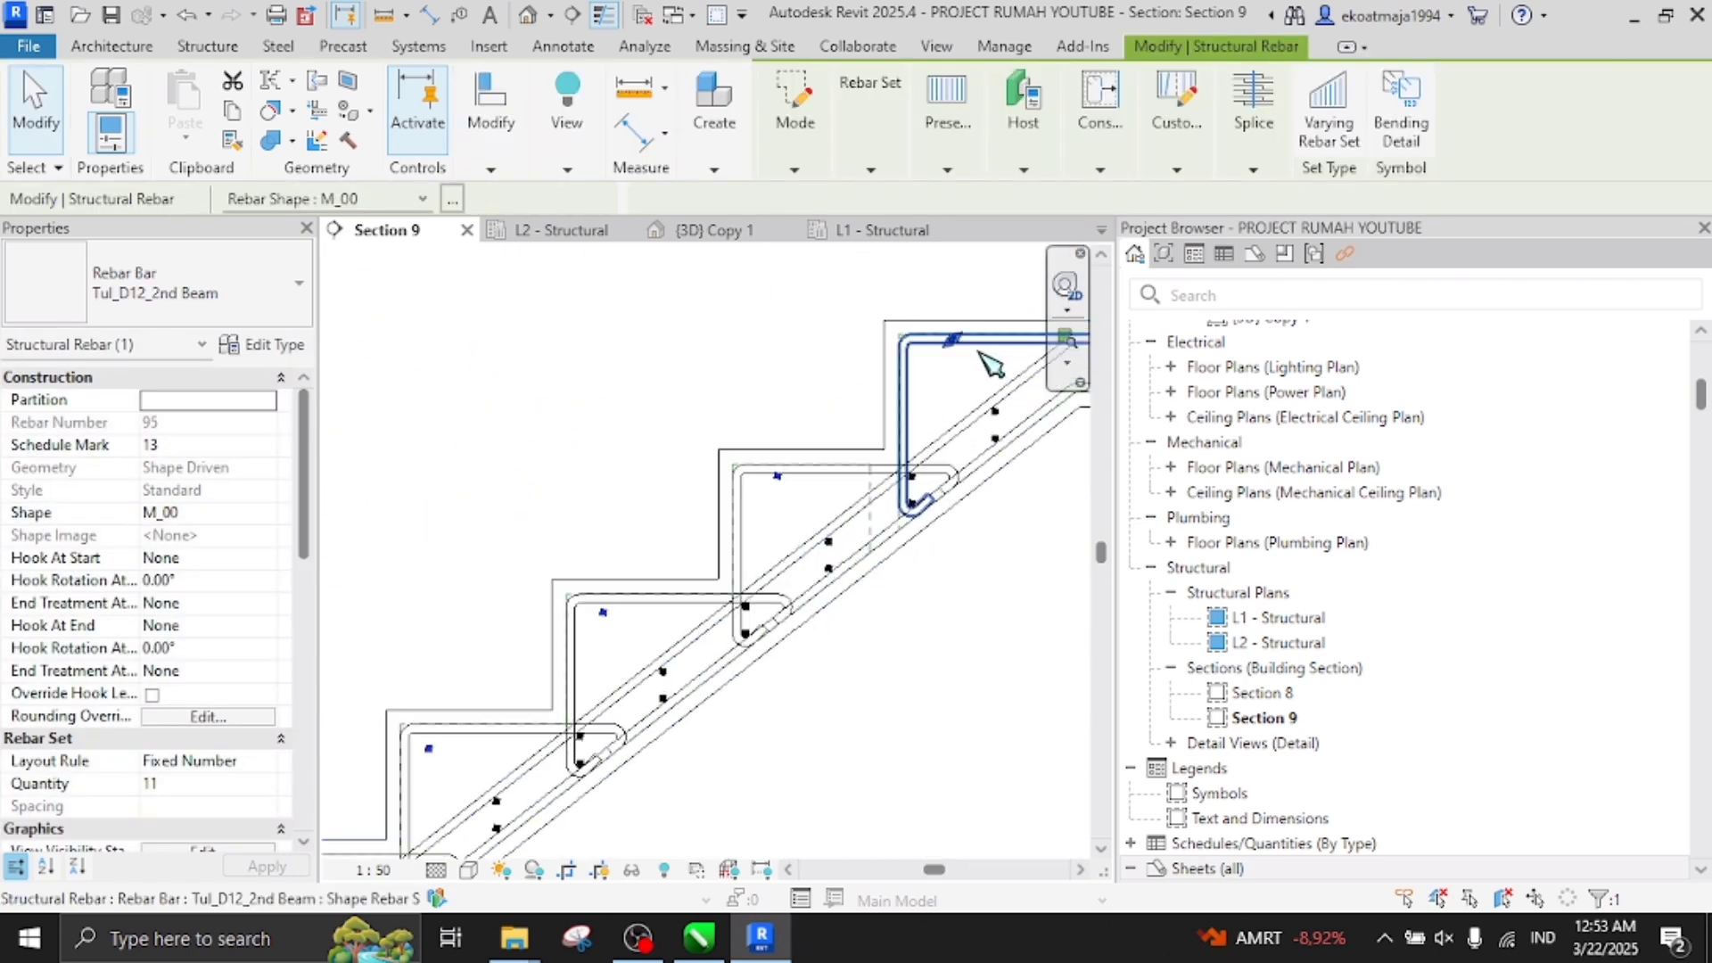
Stretch both ends of the 11-bar crosswise set so its end bars sit against the vertical legs of the topmost and lowest step bars
left_click_drag(939, 333, 902, 394)
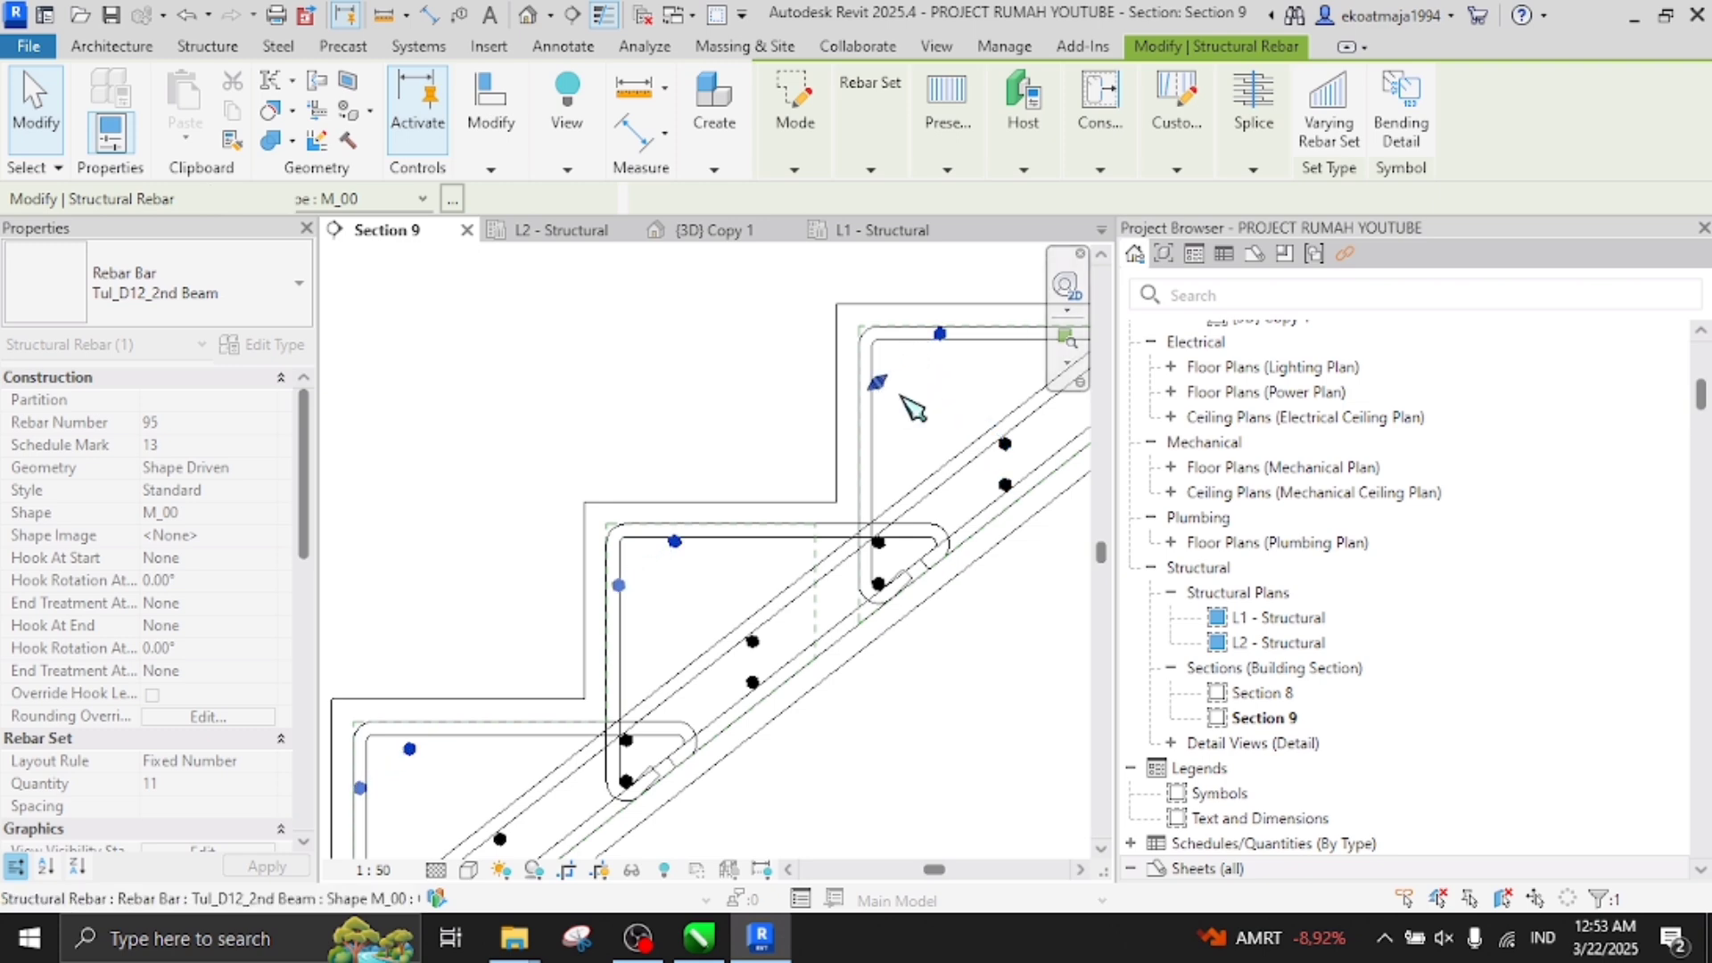
scroll(936, 375, "down", 5)
scroll(699, 553, "up", 6)
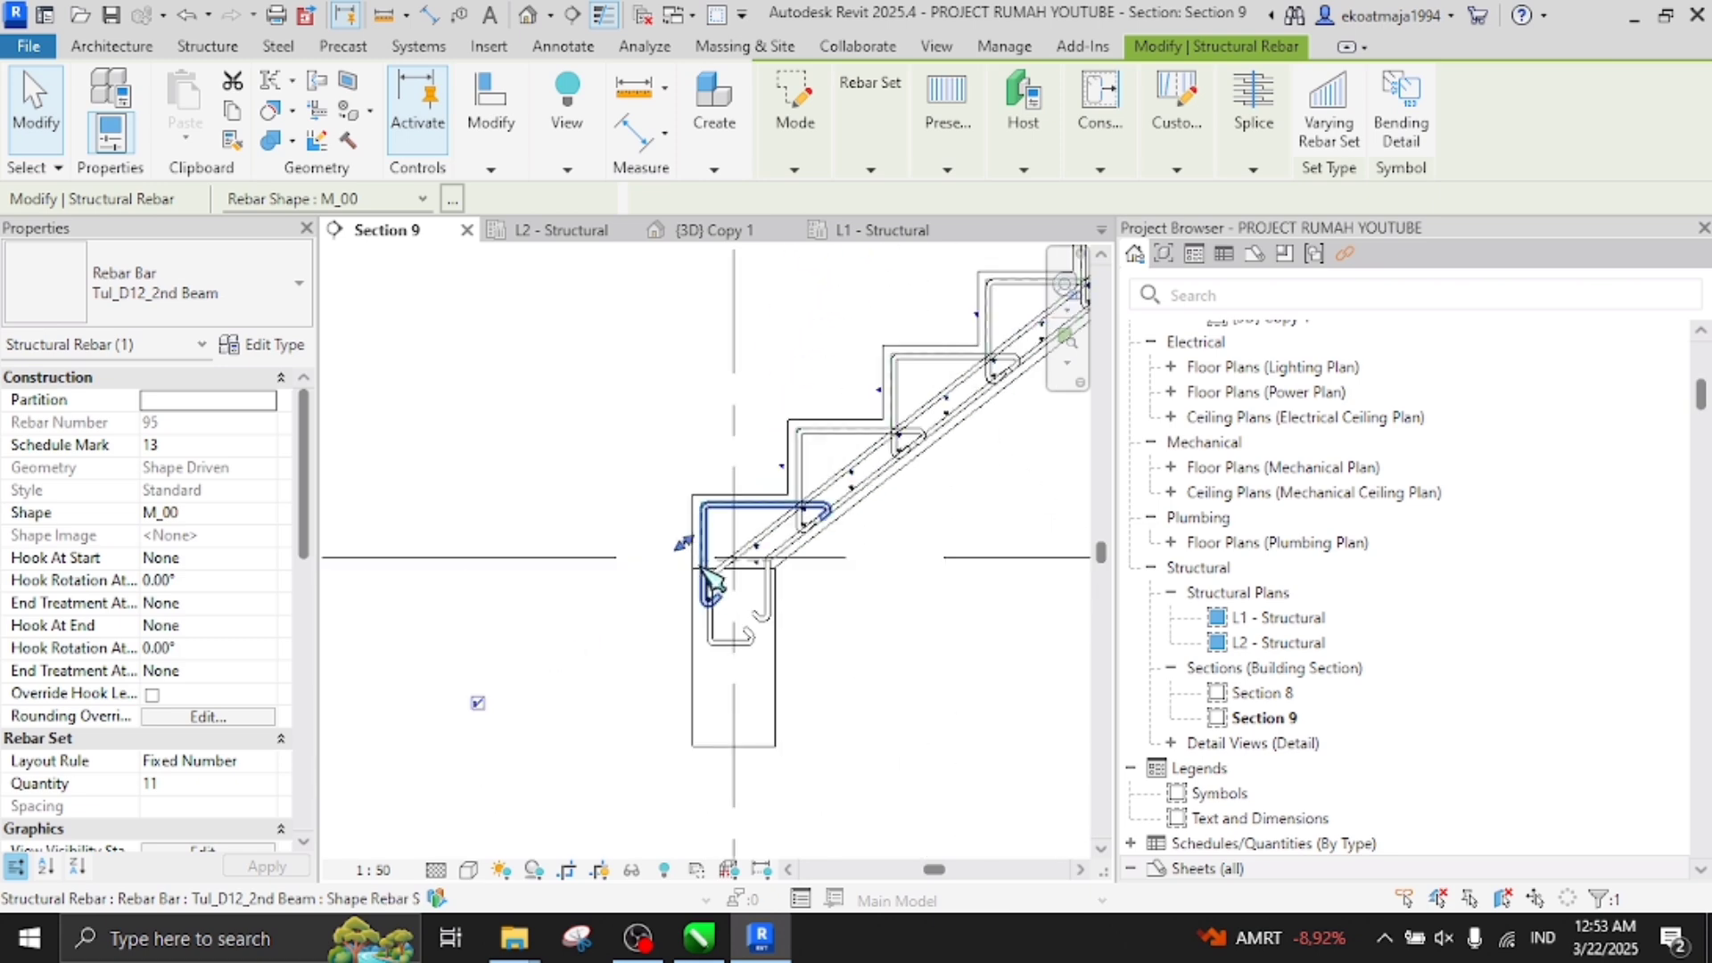
left_click_drag(670, 541, 747, 471)
scroll(751, 486, "up", 5)
scroll(733, 471, "down", 5)
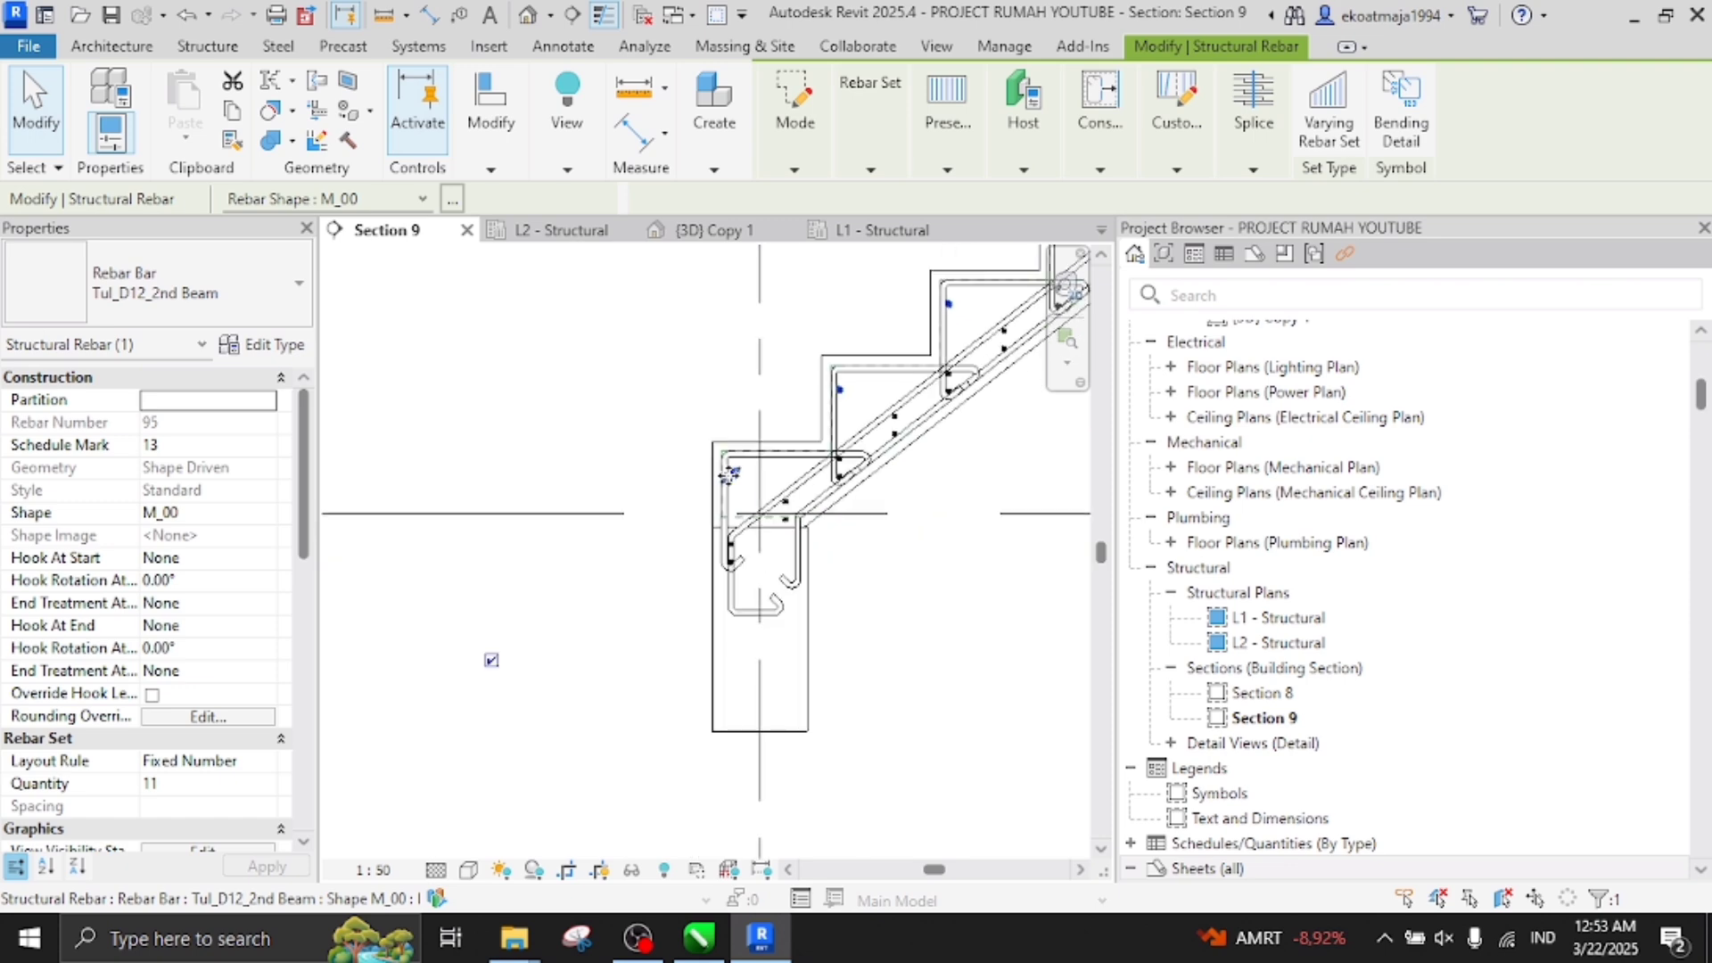
scroll(737, 506, "up", 2)
Move the 11-bar set vertically downward along the step bars' vertical legs, between the tread corners and the sloped slab bars
key("Escape")
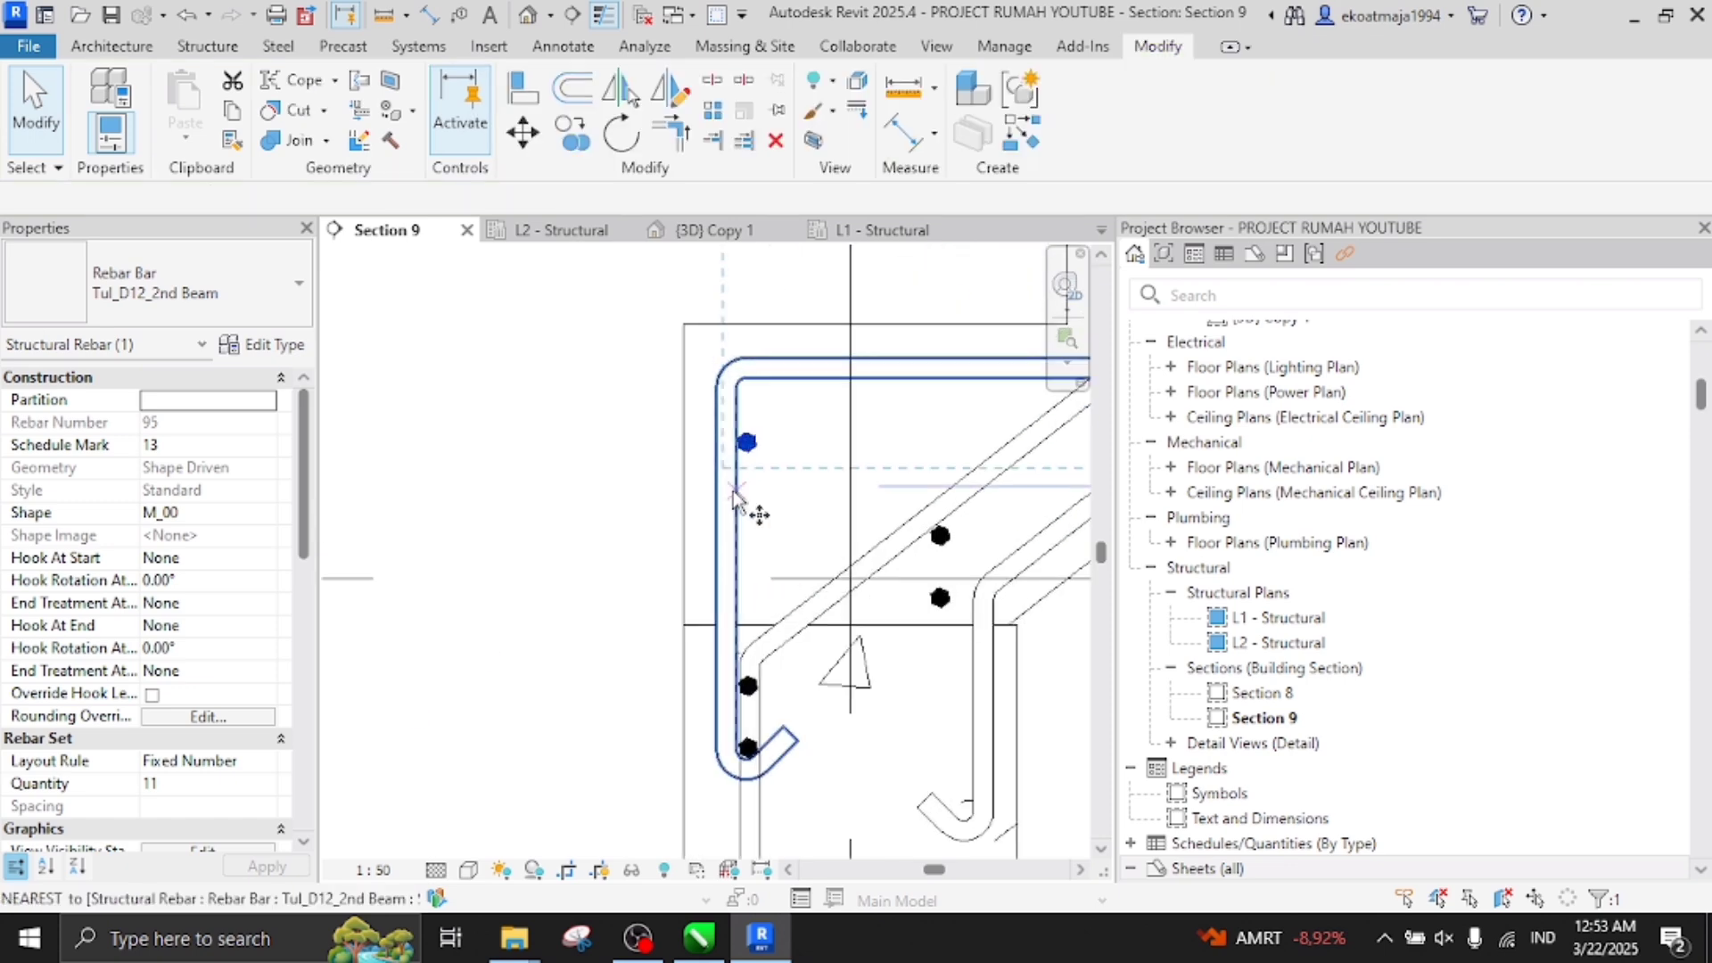
scroll(753, 506, "up", 3)
left_click(747, 408)
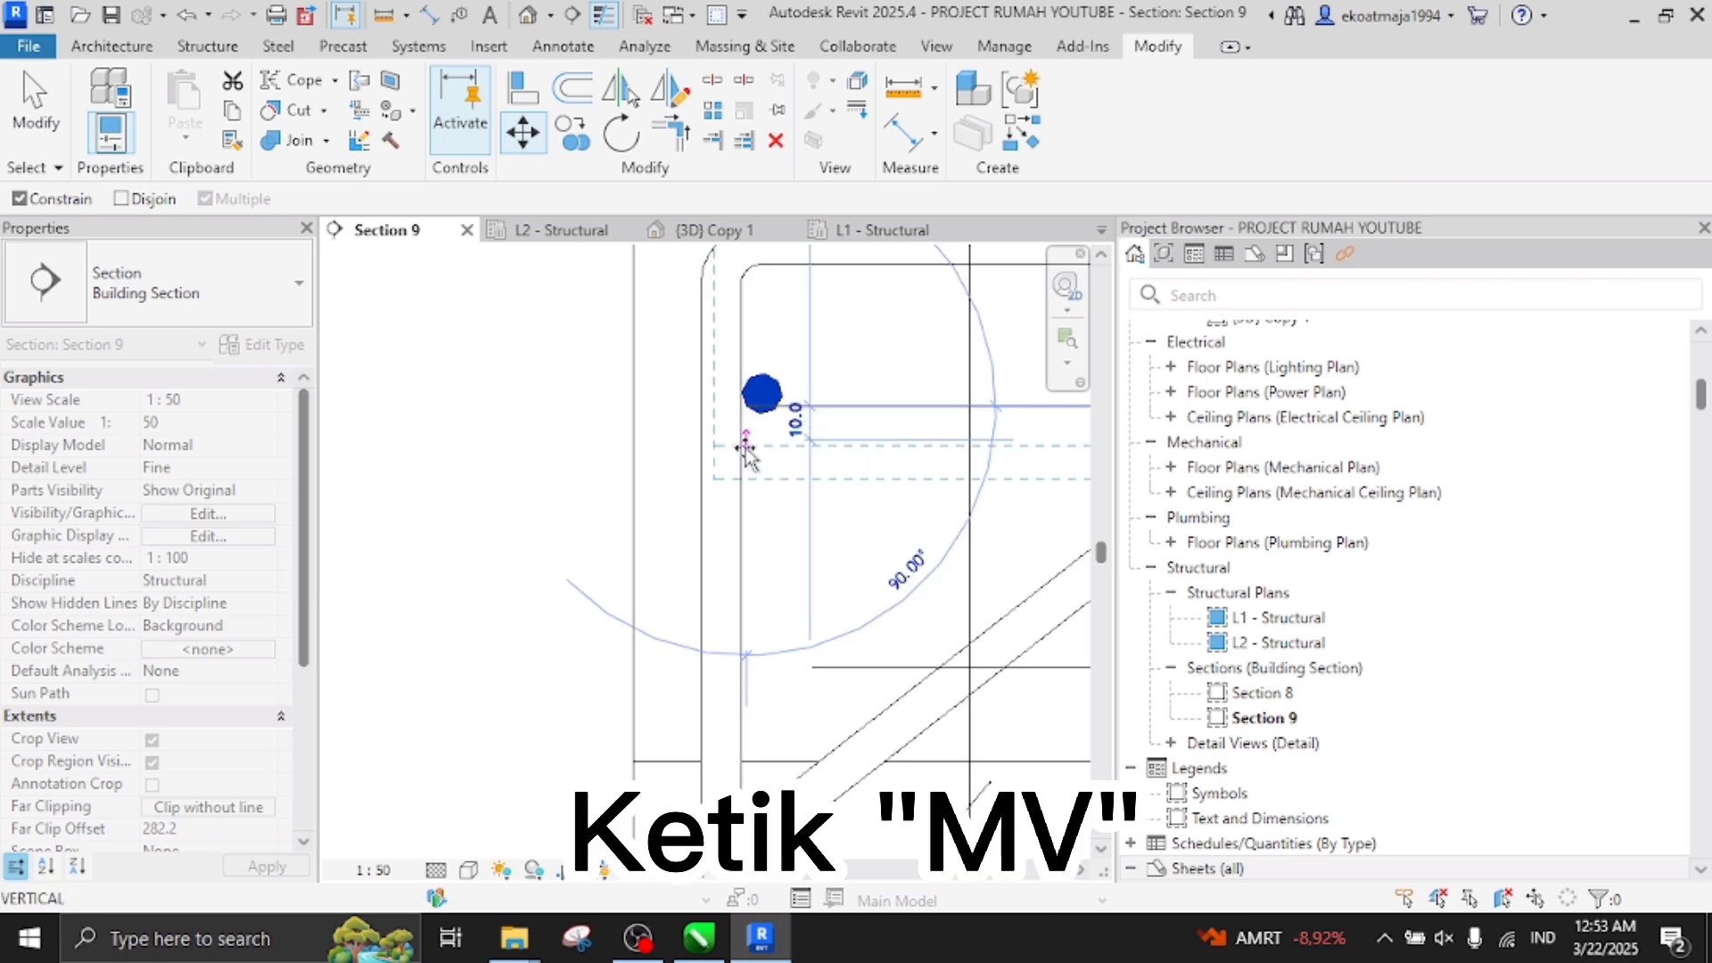
left_click(743, 540)
scroll(774, 546, "down", 3)
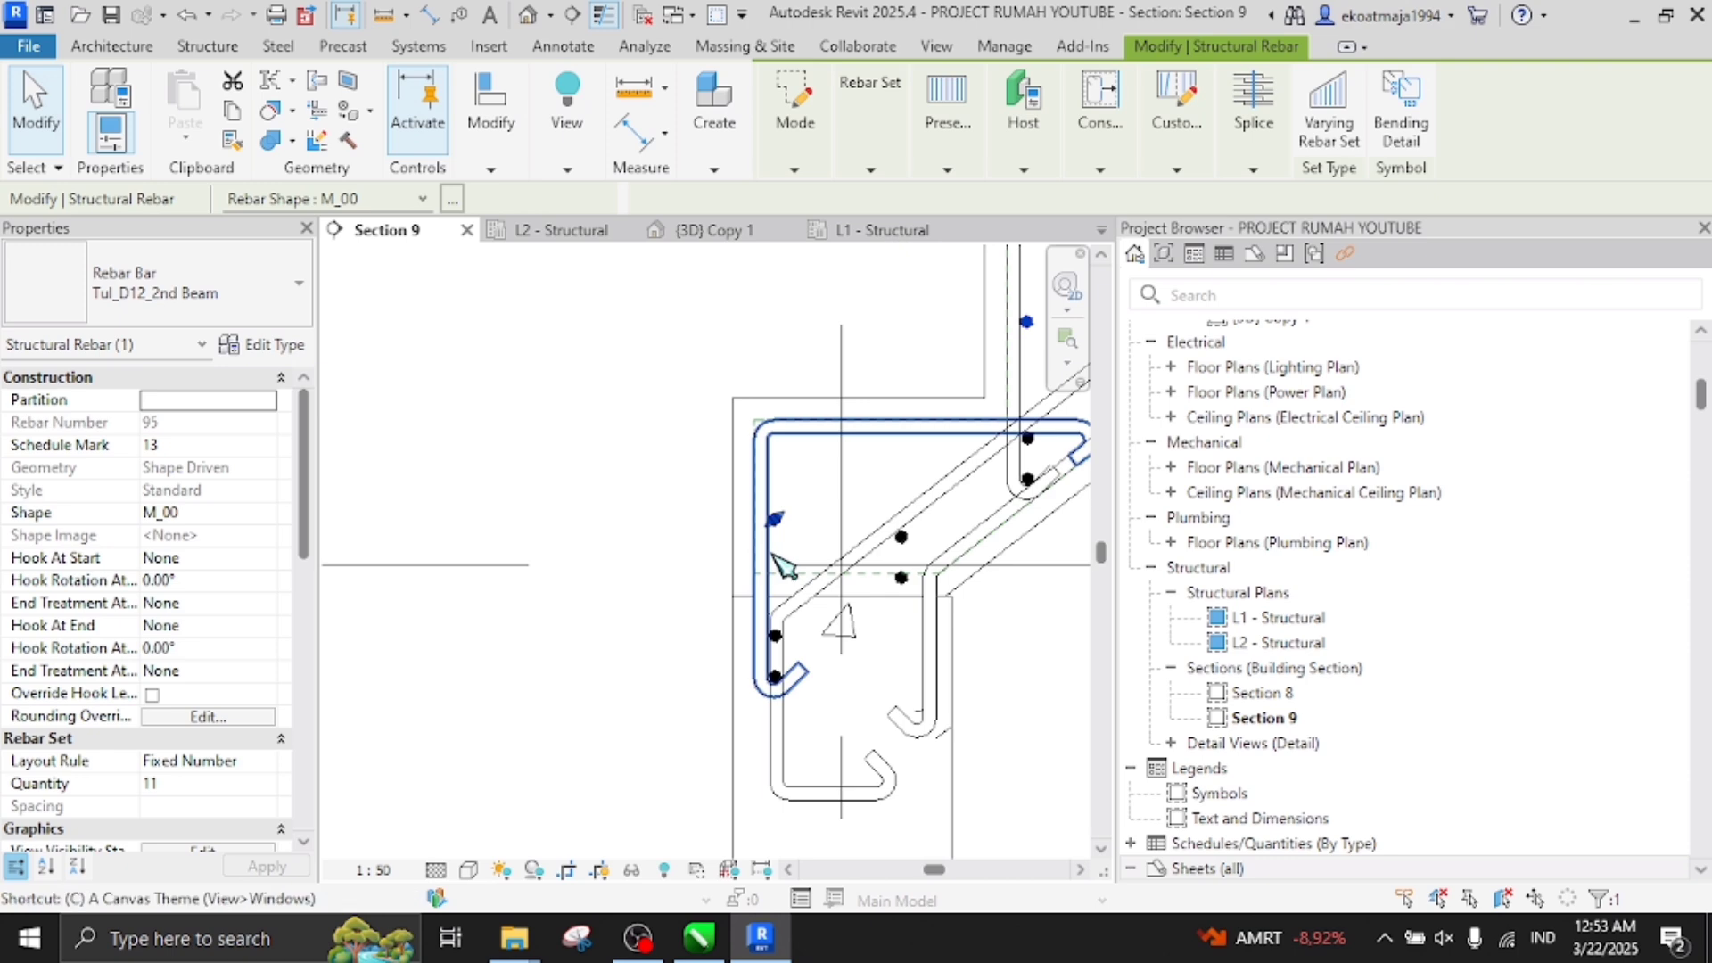
Copy the 11-bar set vertically upward into the inner top corners of the step bars
key("Escape")
scroll(776, 571, "up", 4)
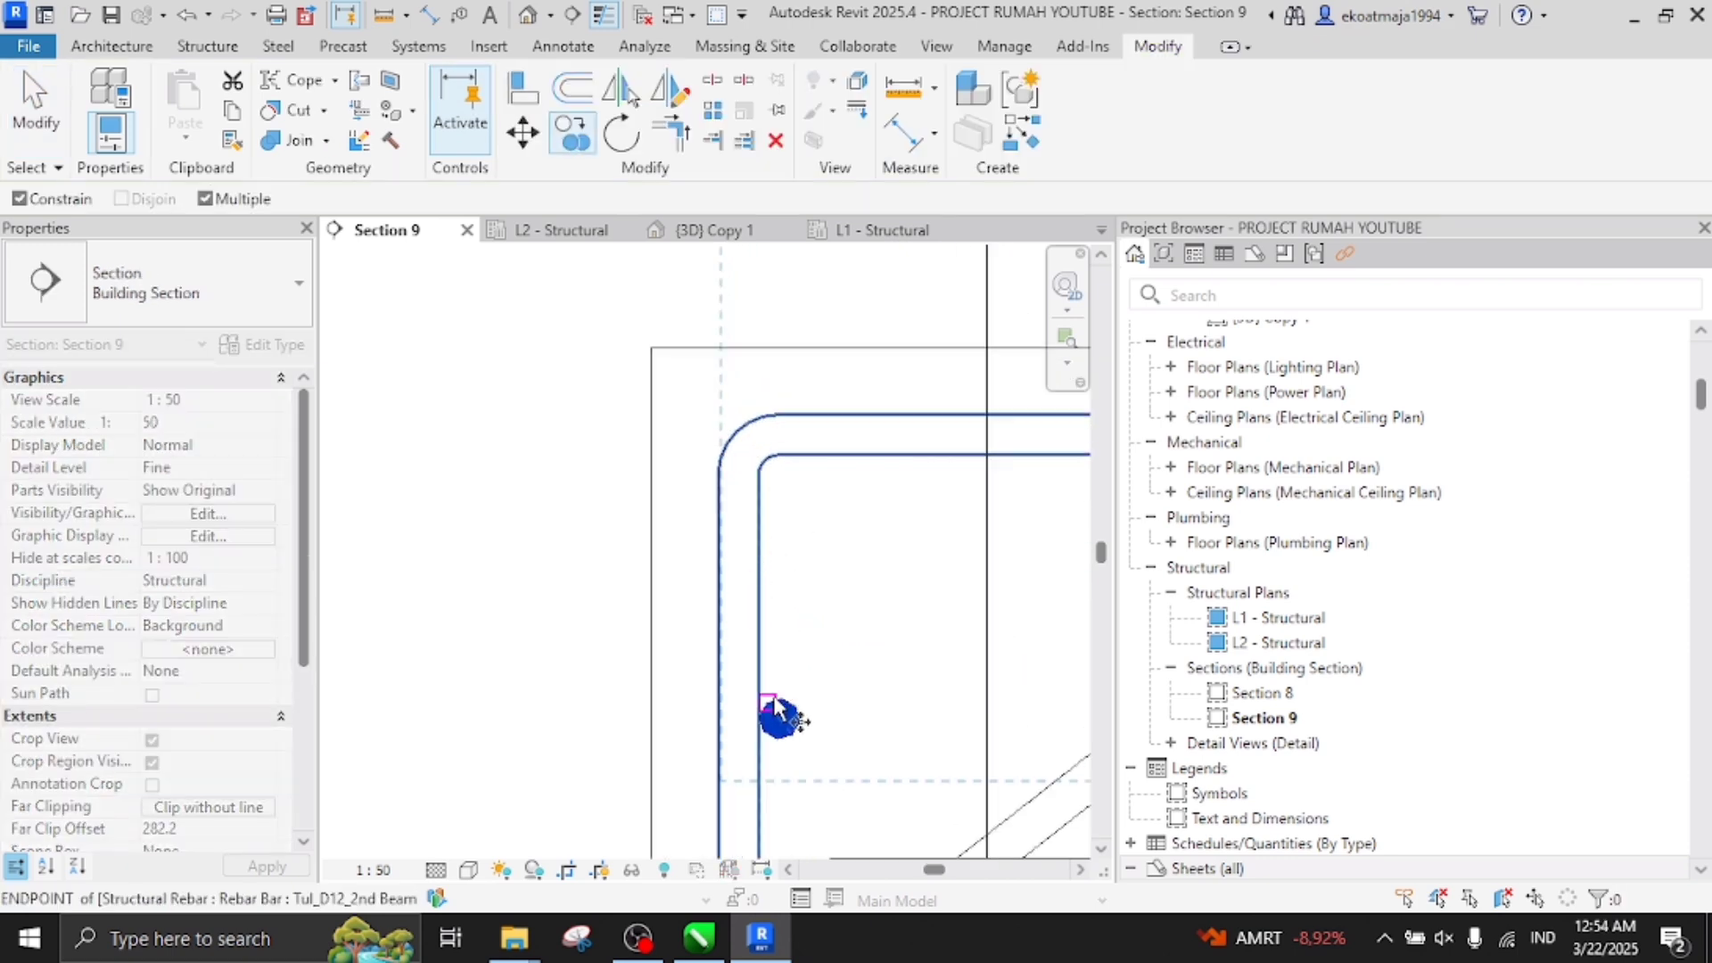
left_click(773, 703)
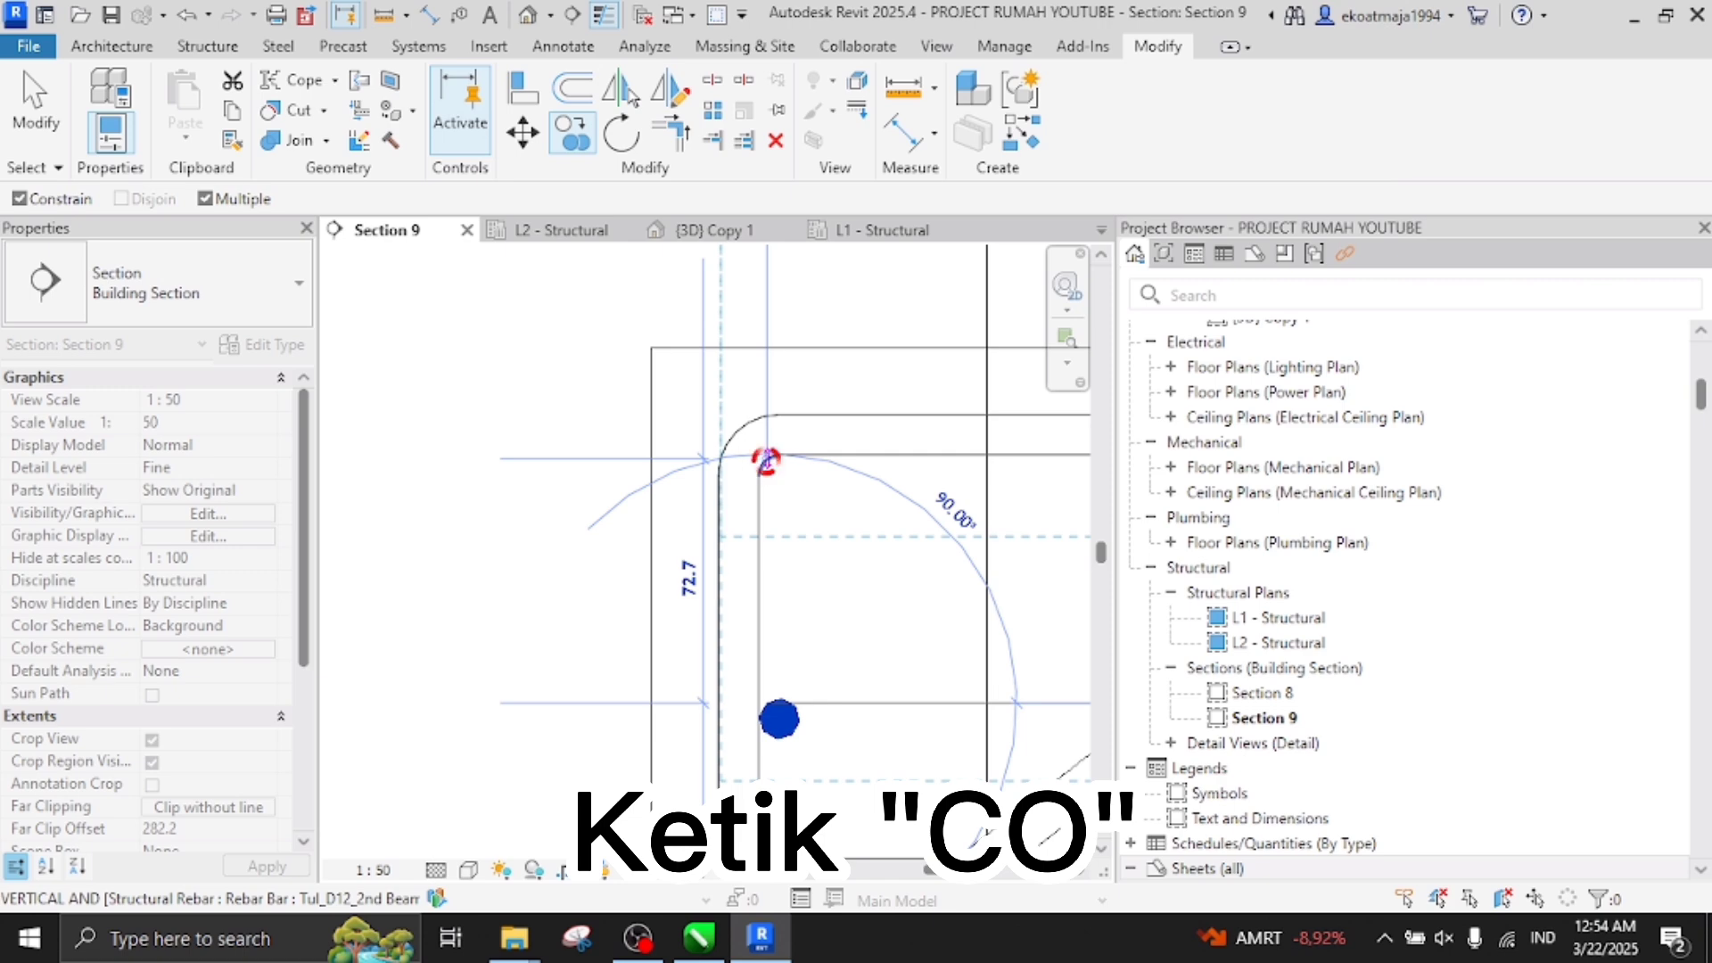
scroll(765, 460, "down", 6)
Copy the corner bar set horizontally along the underside of the step bars' tread legs and check the copies along the whole flight
key("c")
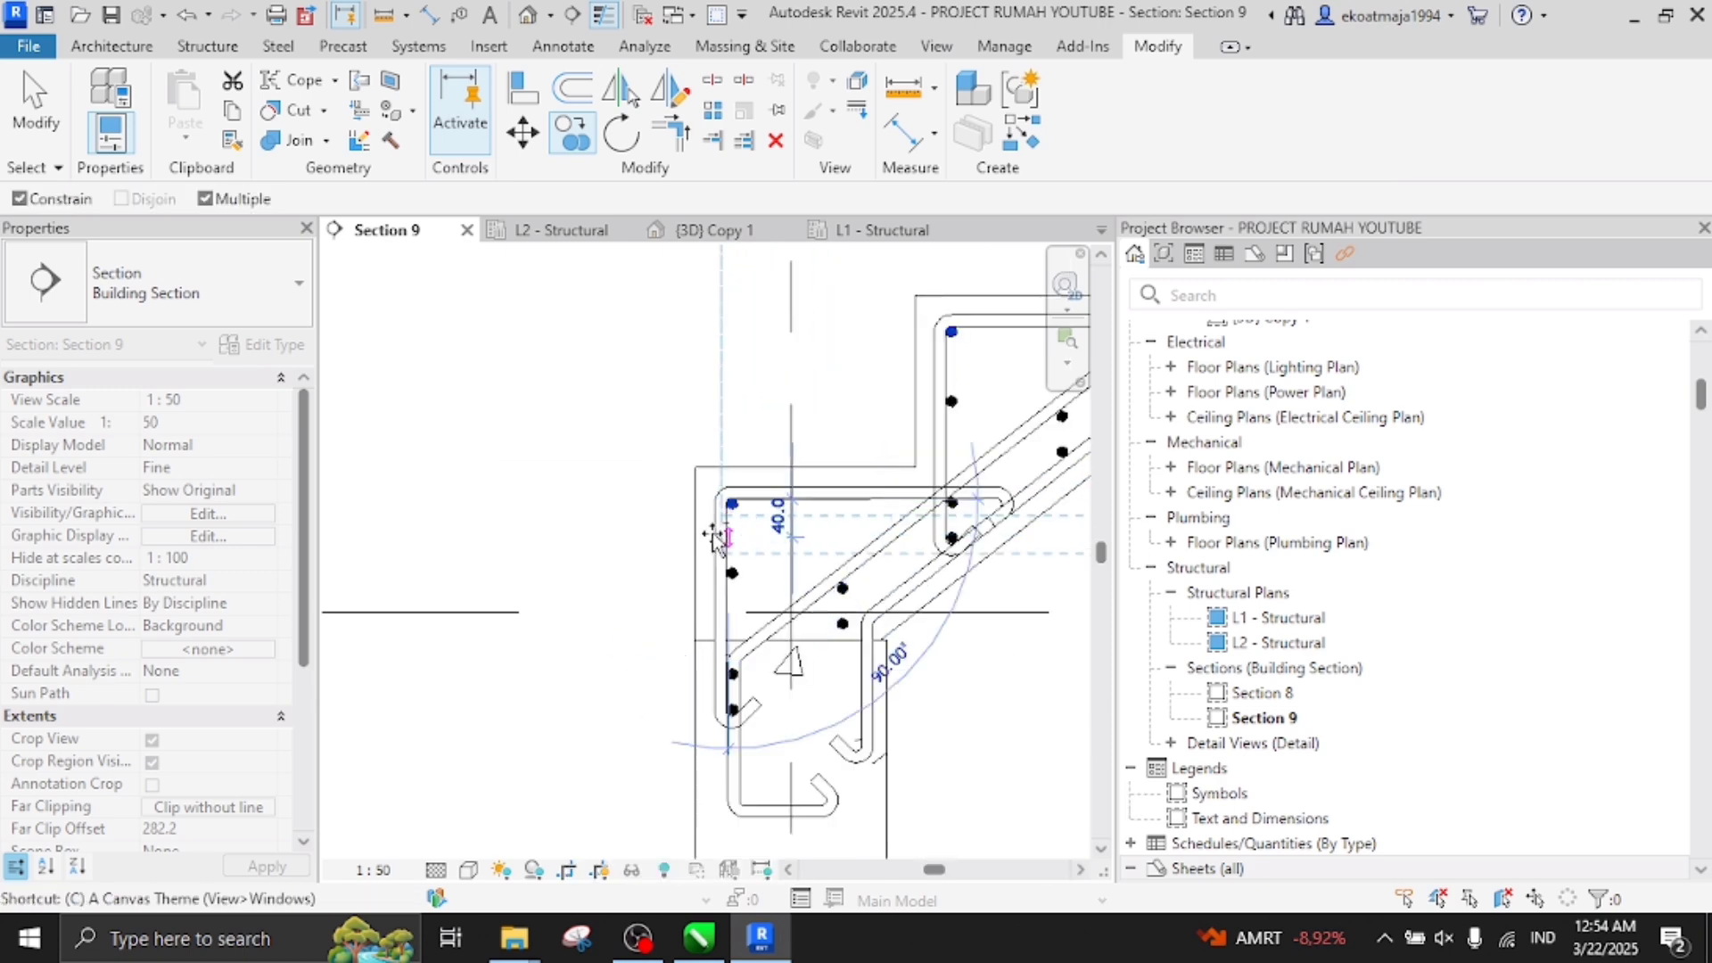
scroll(718, 535, "up", 5)
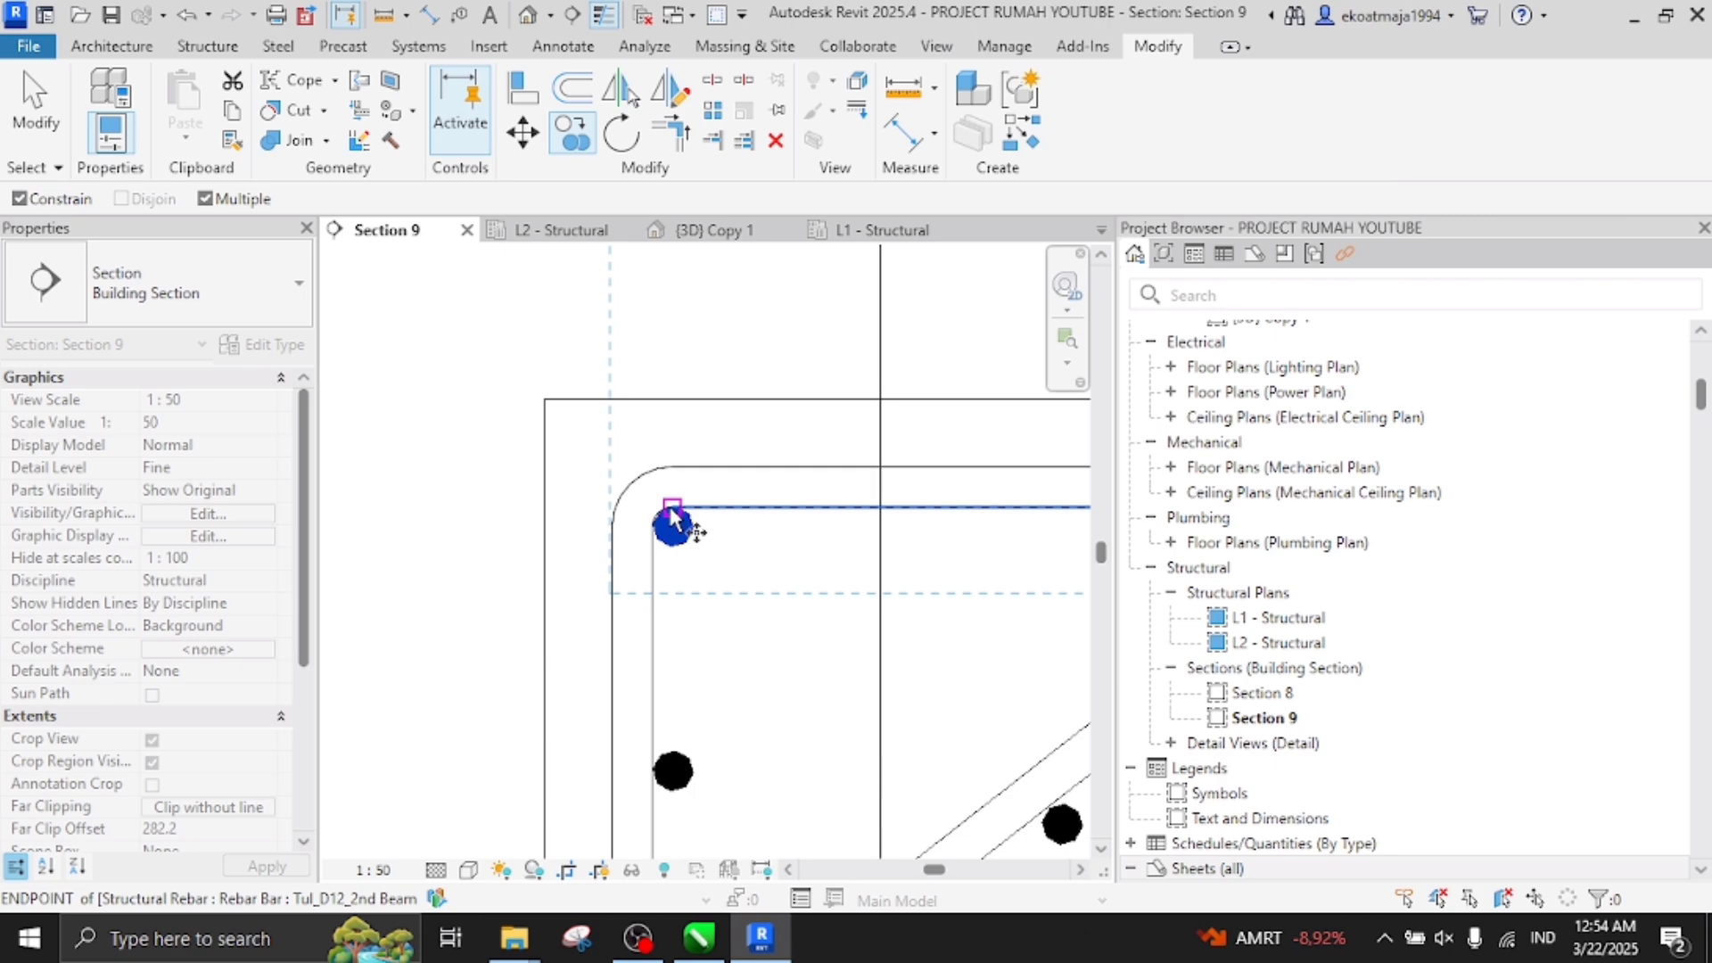
left_click(672, 508)
left_click(1024, 508)
key("Escape")
scroll(681, 550, "down", 5)
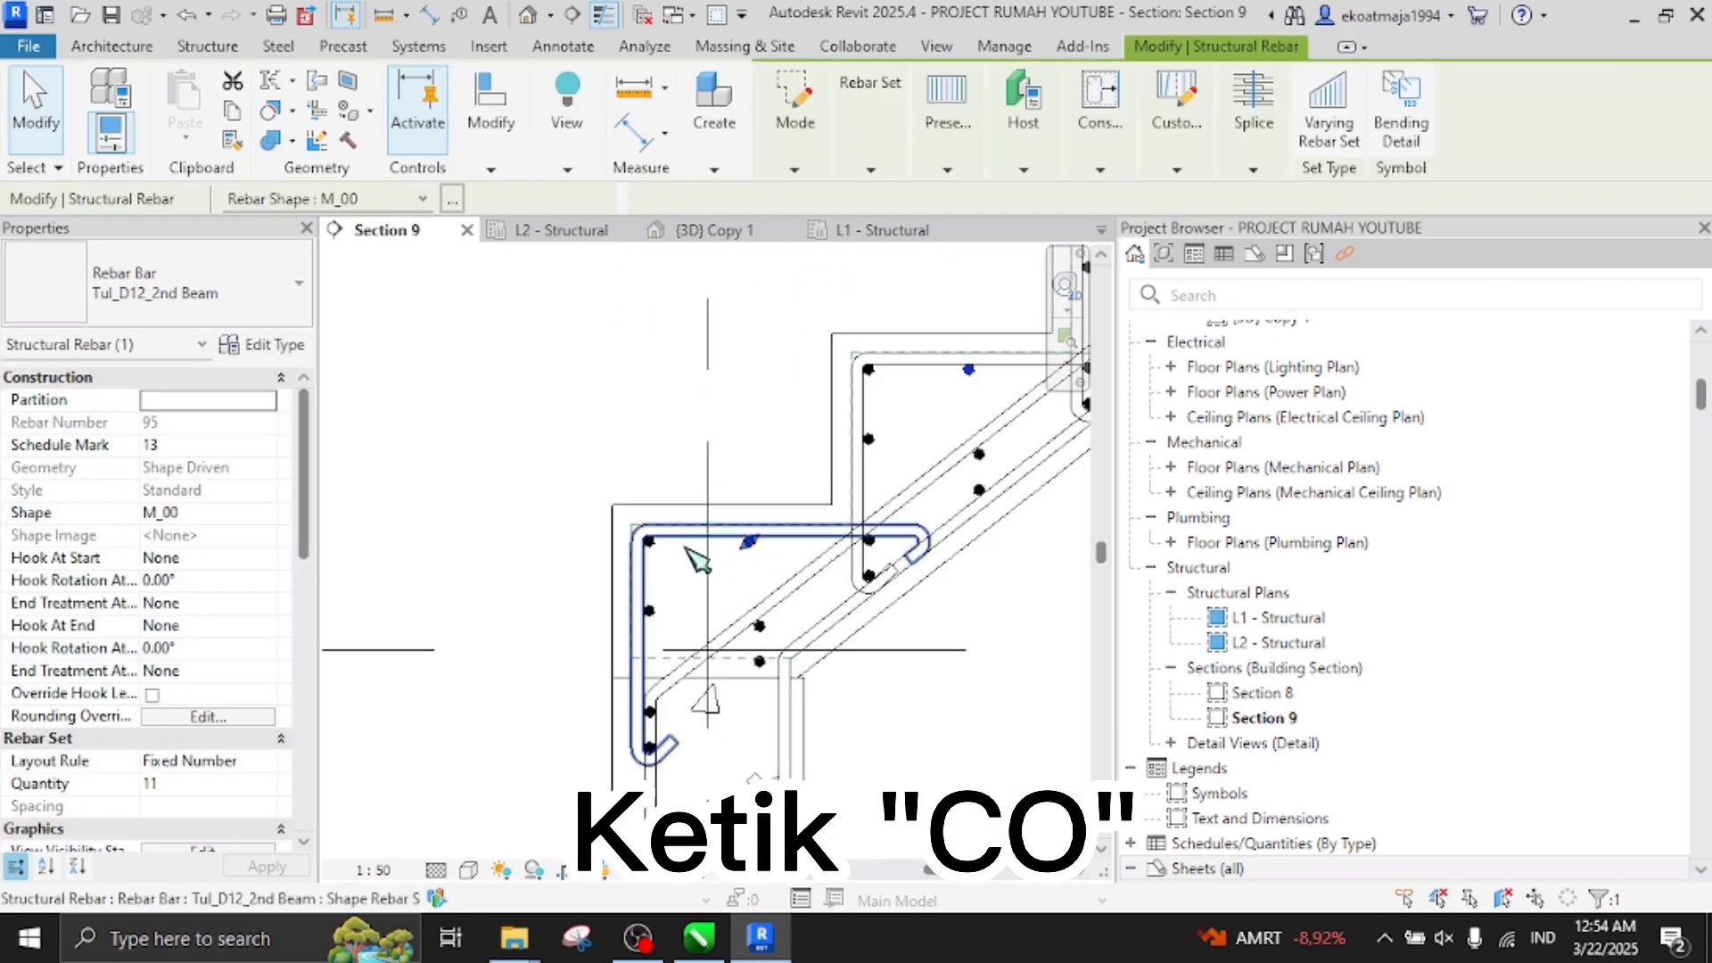
scroll(698, 562, "down", 3)
scroll(700, 578, "up", 2)
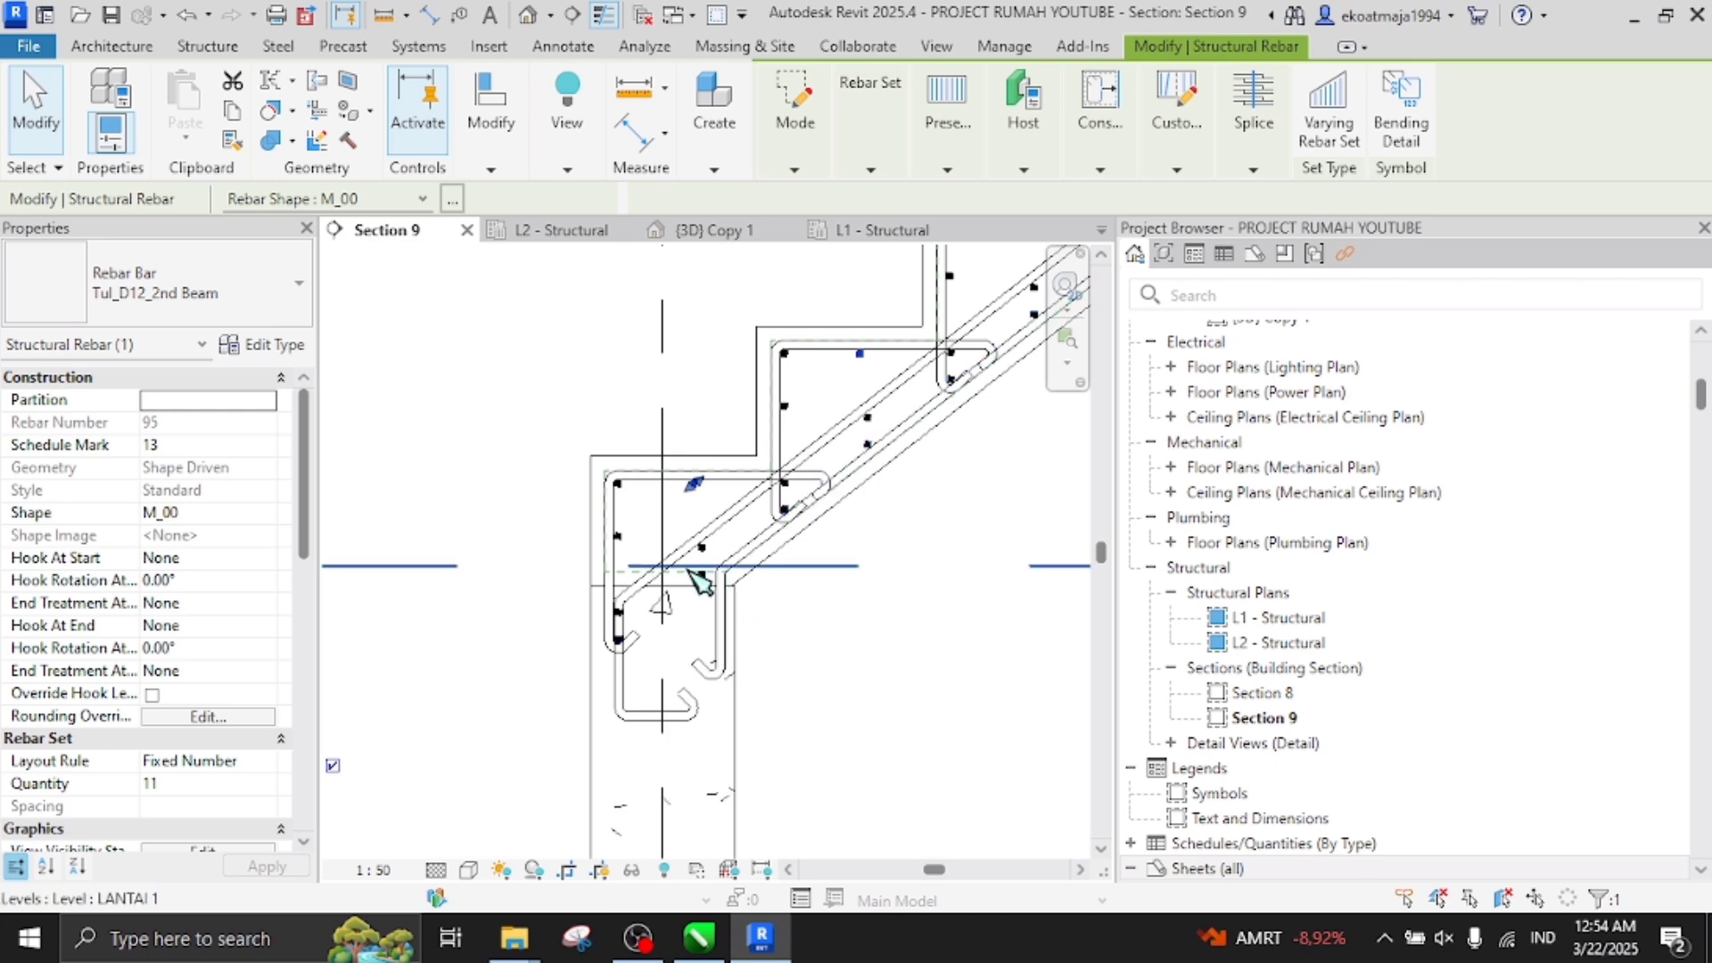
scroll(700, 581, "down", 5)
scroll(821, 555, "up", 2)
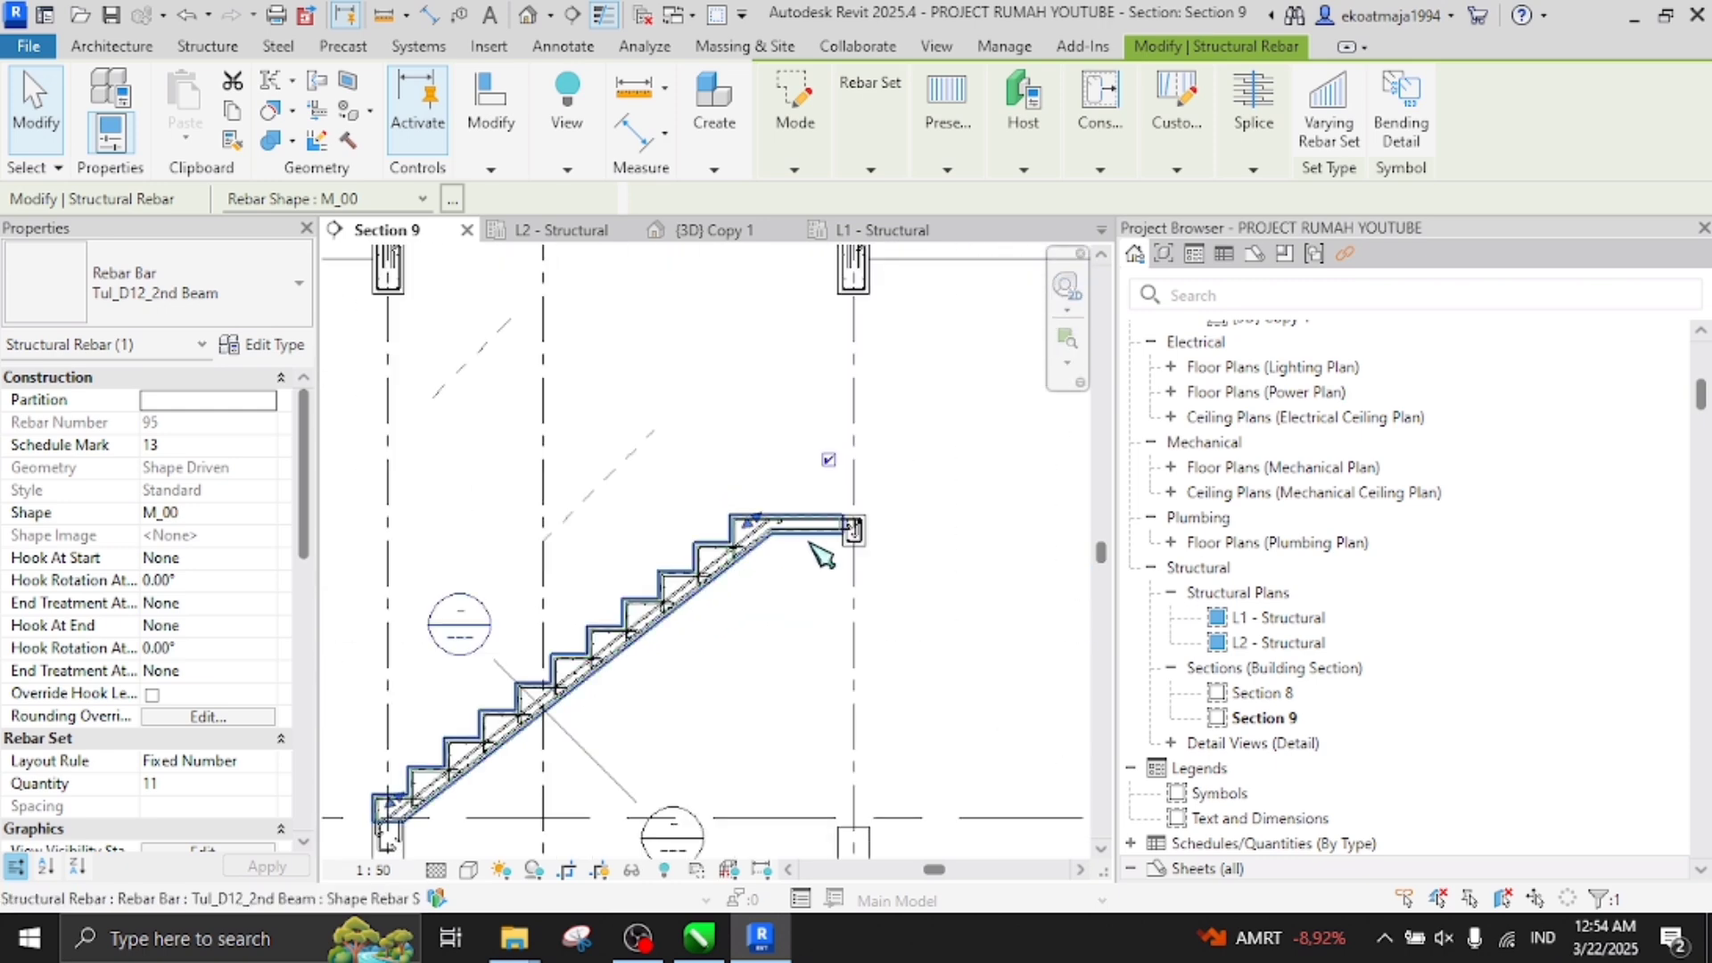
Place a crosswise M_00 rebar set in the stair just beneath the landing's upper bar, using the Maximum Spacing layout at 125
scroll(821, 555, "up", 4)
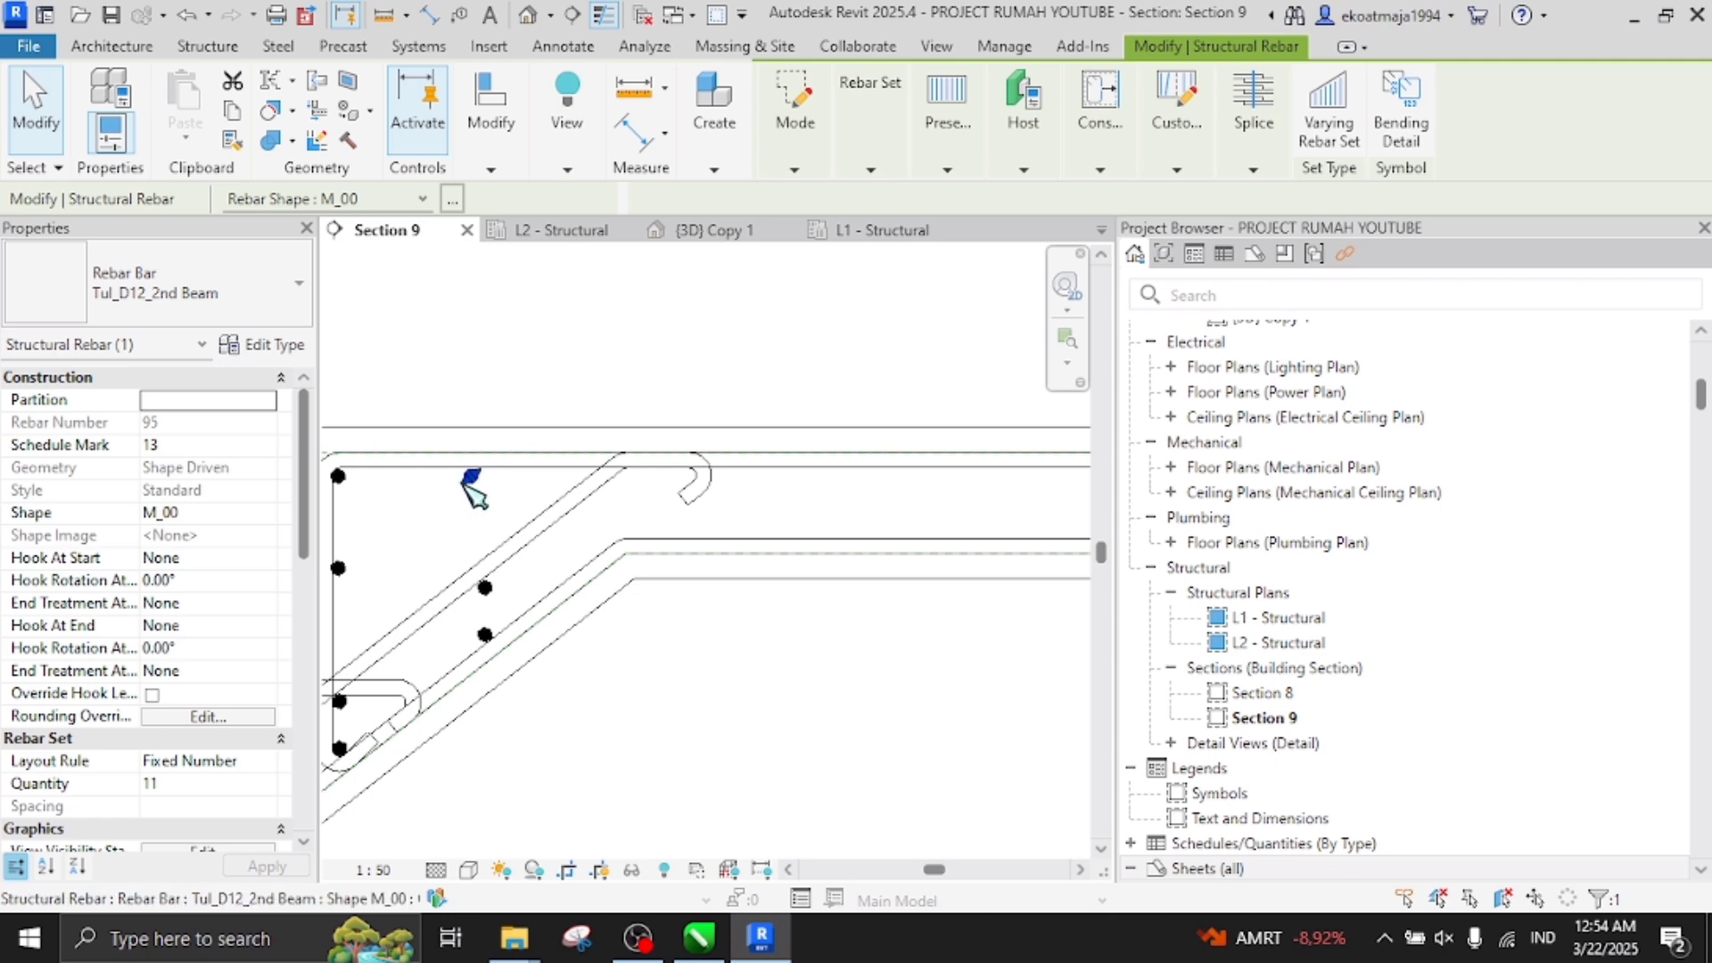
left_click(975, 443)
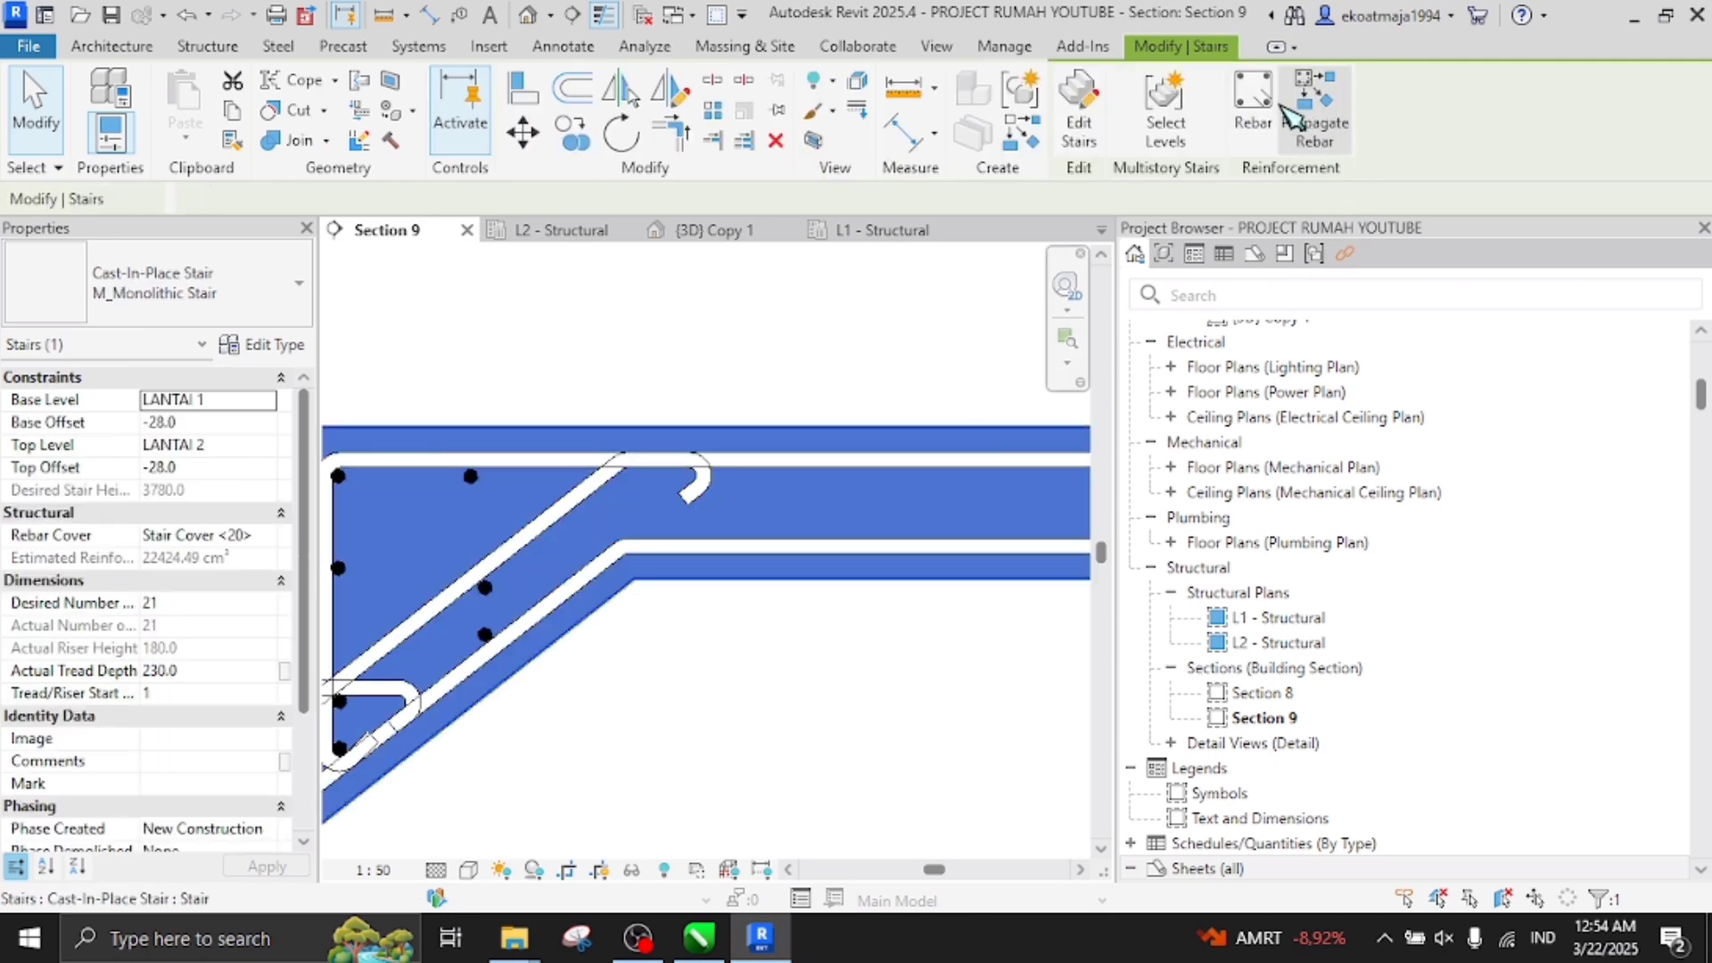
left_click(1268, 141)
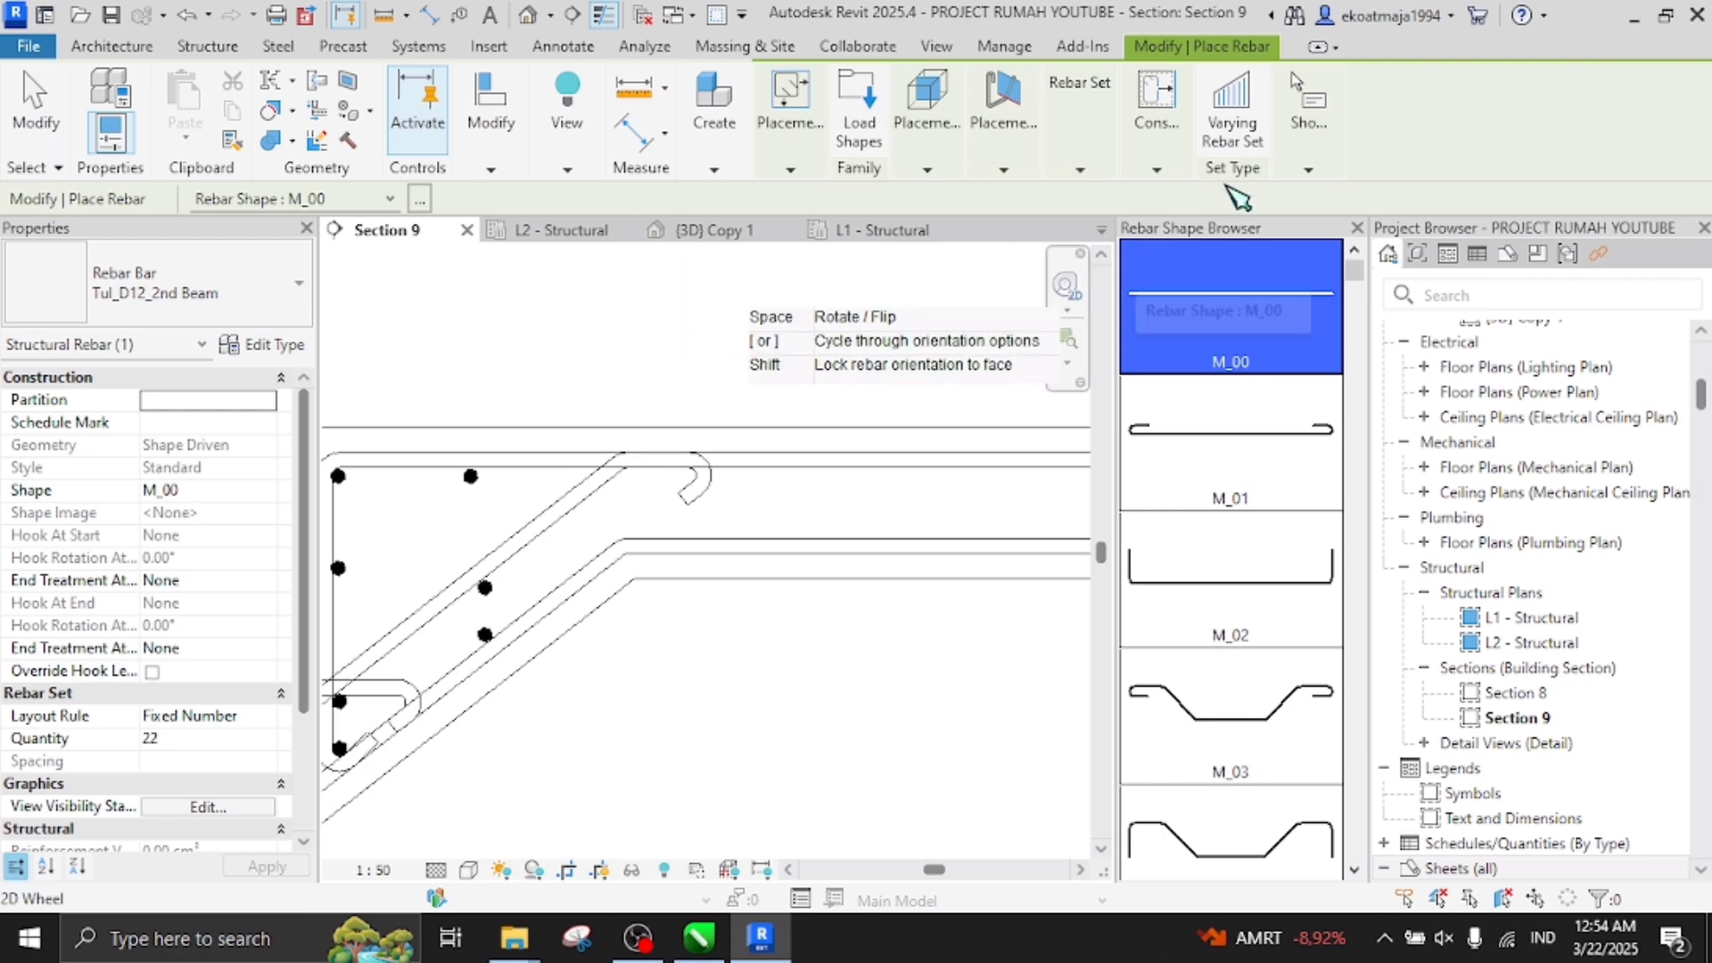
left_click(1079, 124)
left_click(1217, 197)
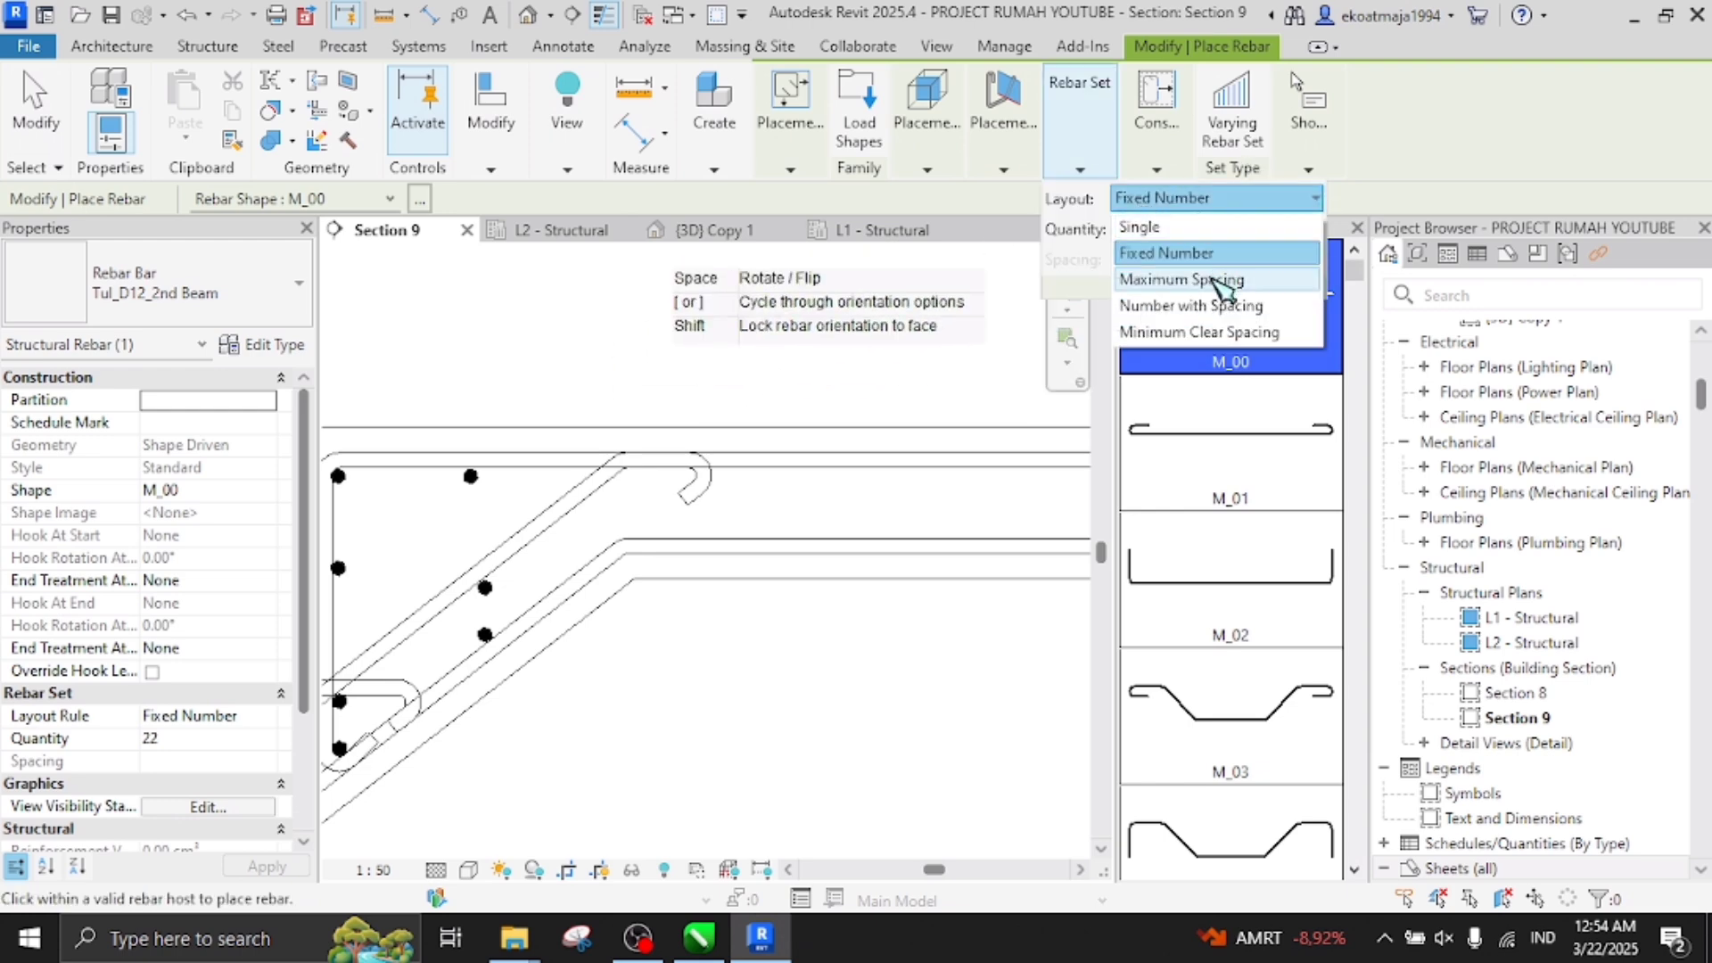
left_click(1215, 280)
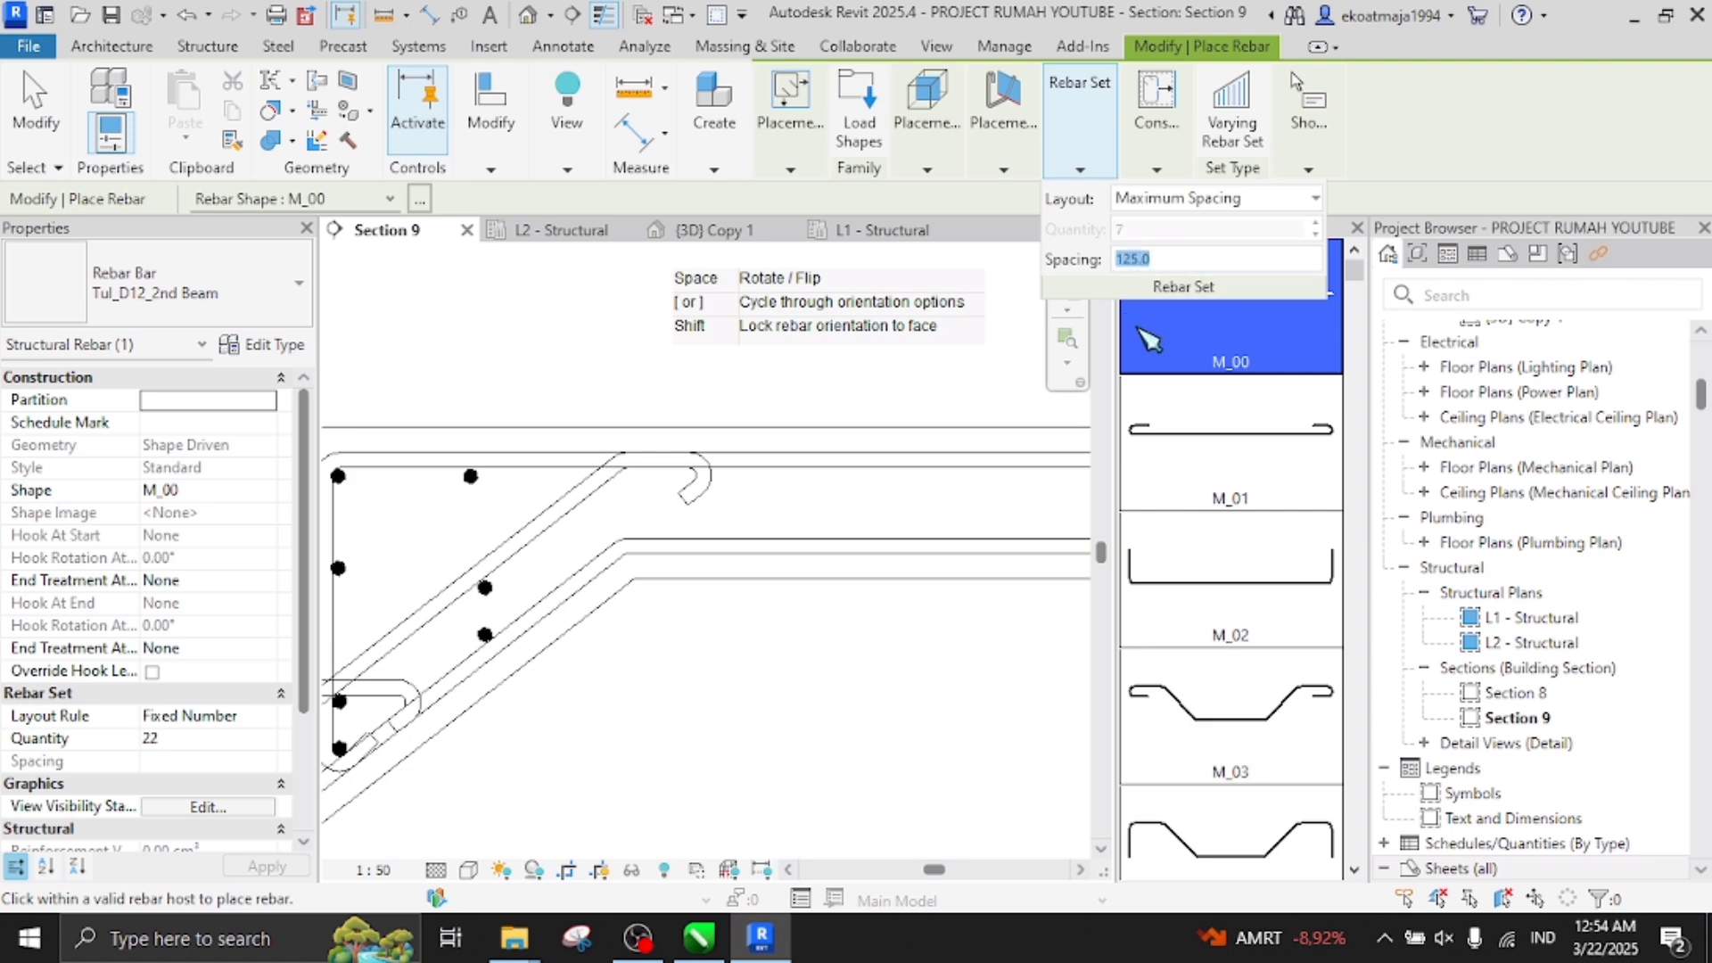
scroll(888, 486, "down", 3)
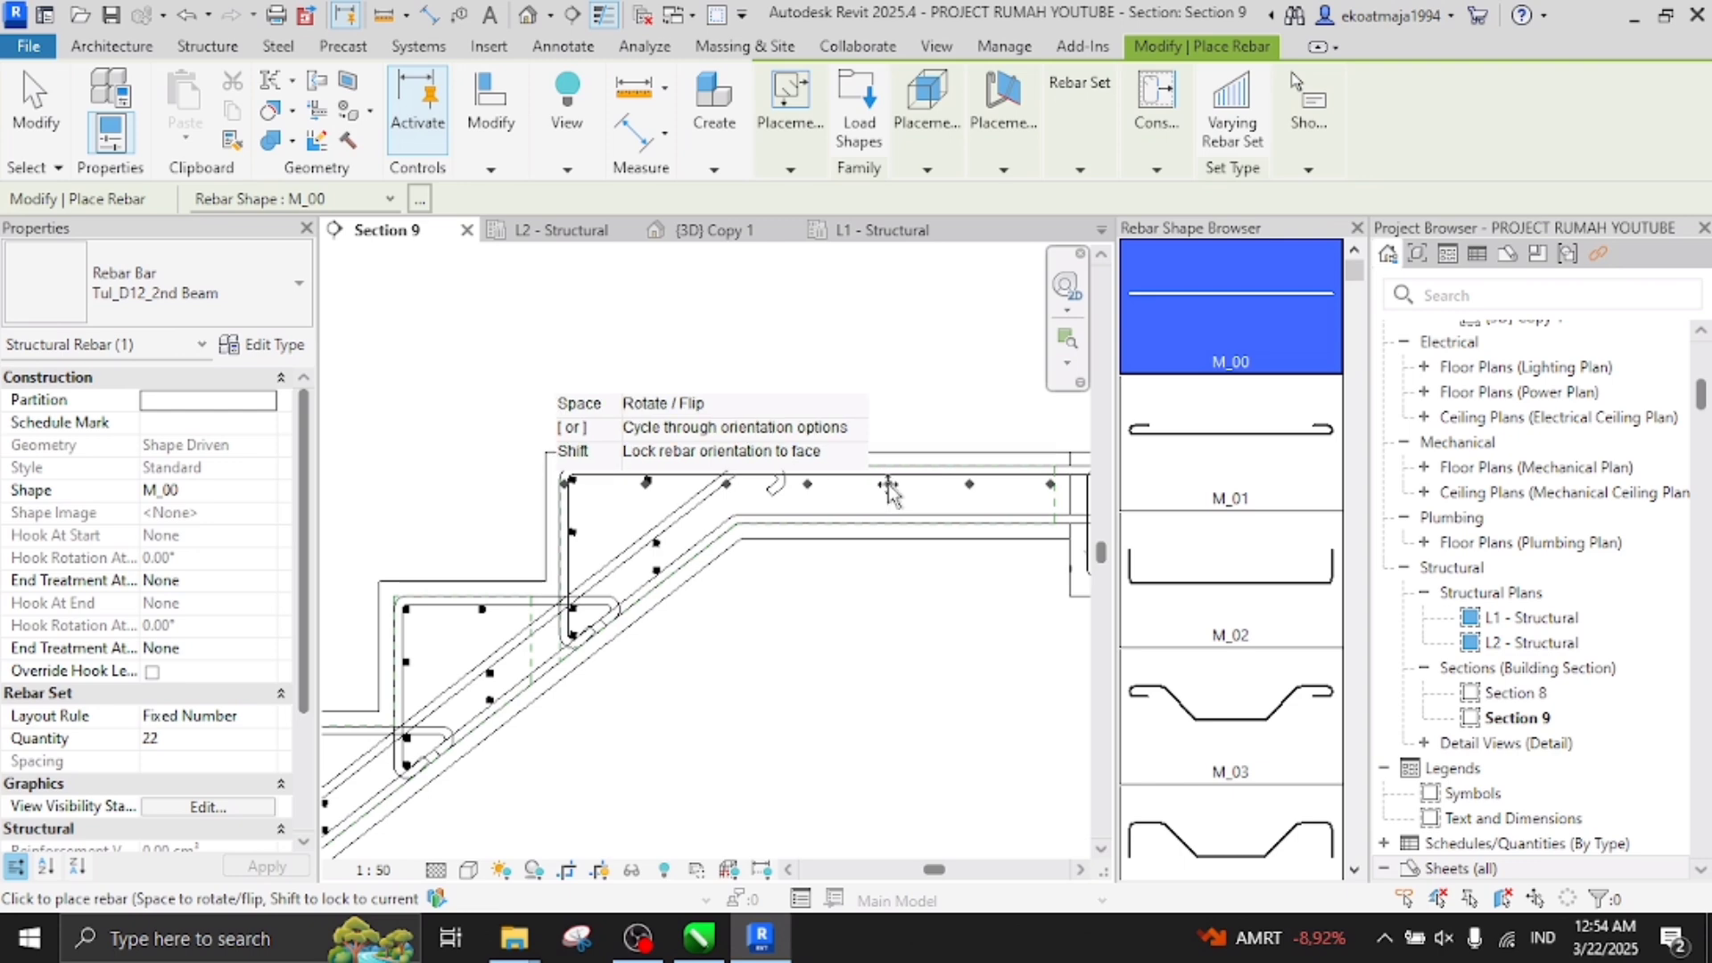
scroll(888, 486, "up", 4)
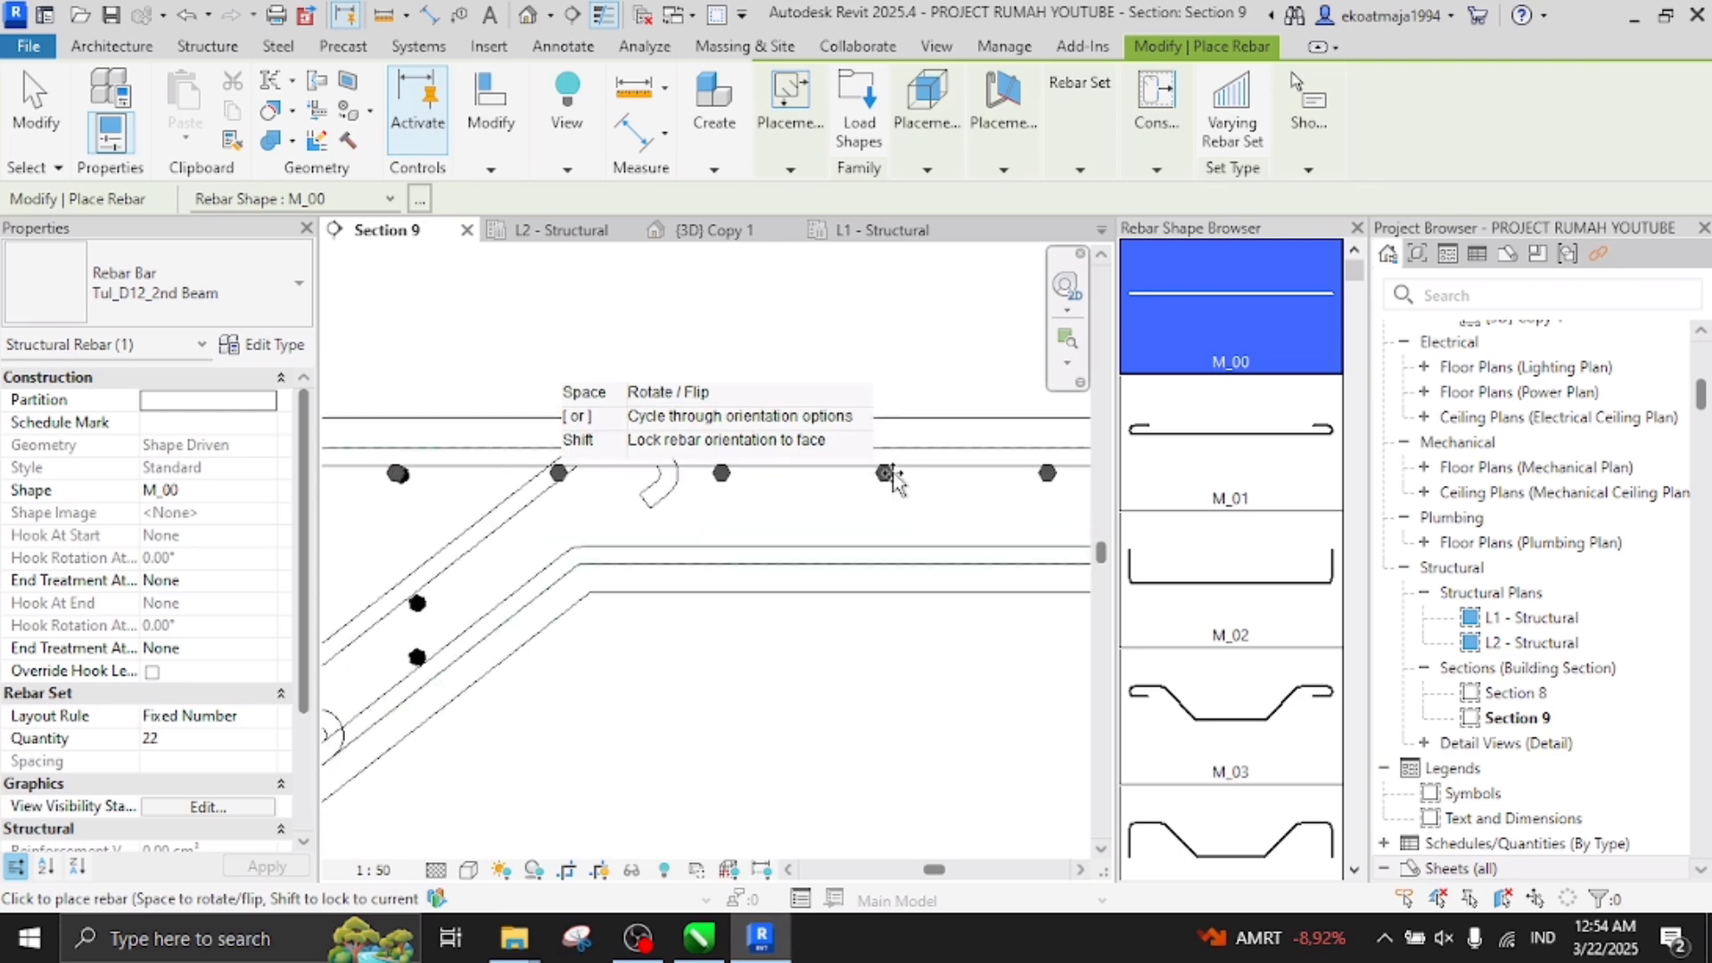
left_click(893, 472)
scroll(973, 449, "down", 5)
key("Escape")
scroll(749, 472, "up", 3)
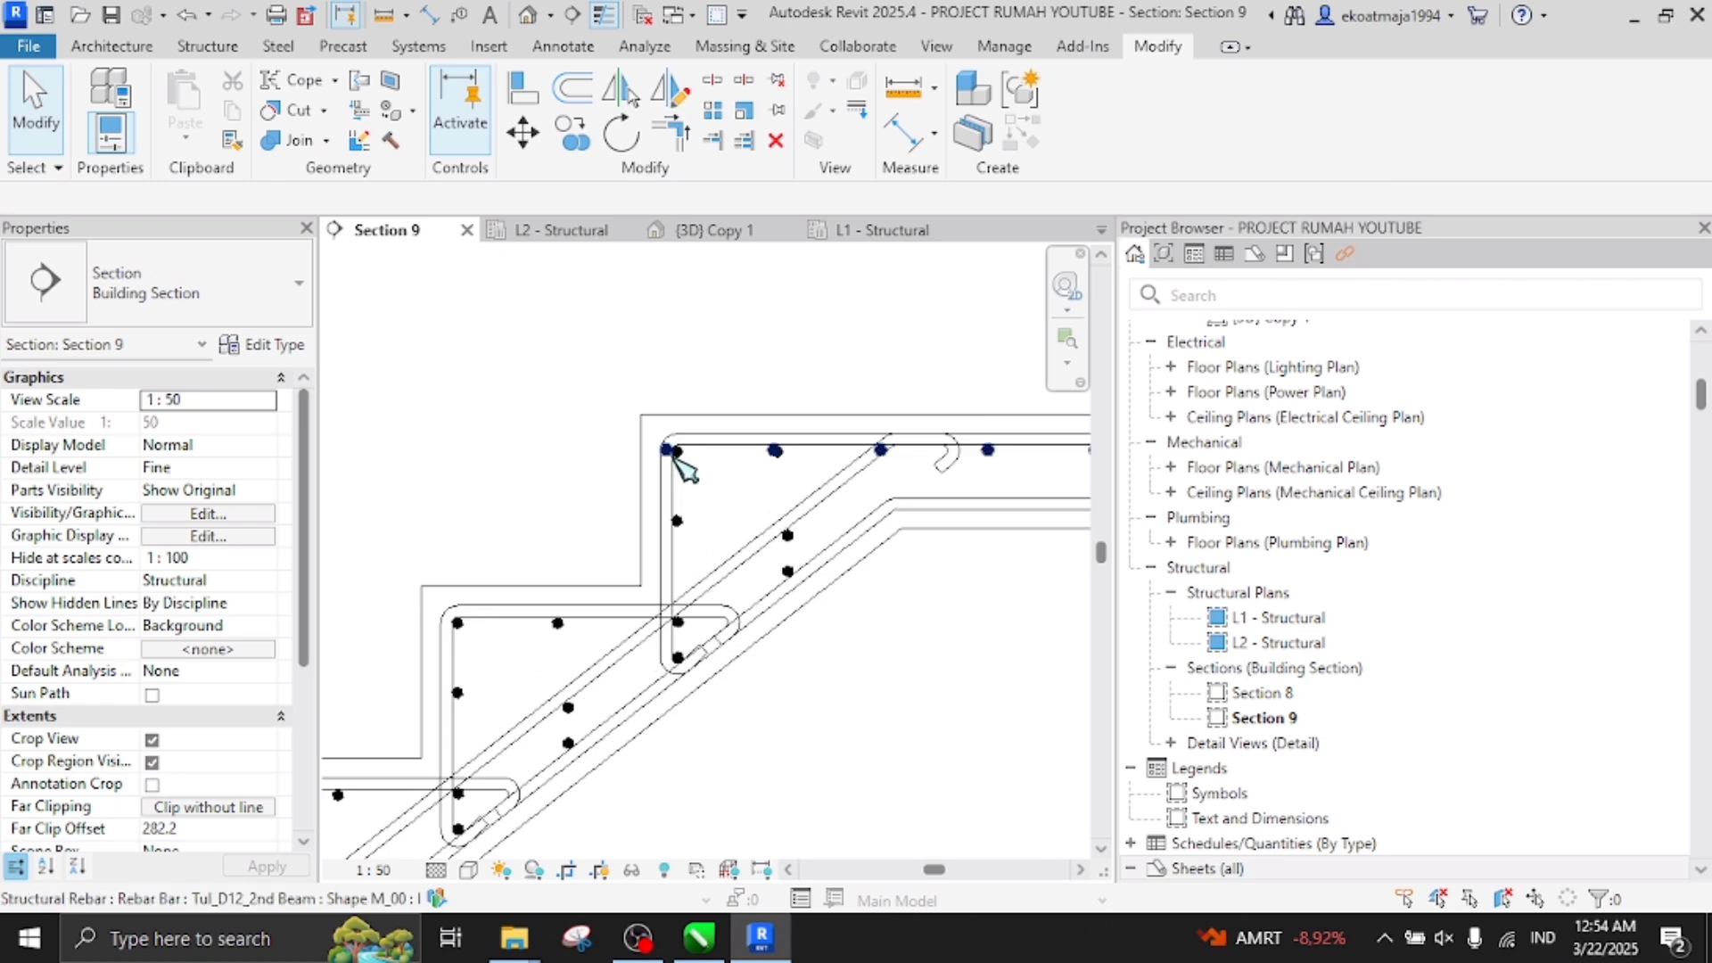
Stretch the landing's upper crosswise set to run from just past the last step bar's hook to the supporting beam's face
left_click(667, 452)
left_click_drag(665, 451, 979, 462)
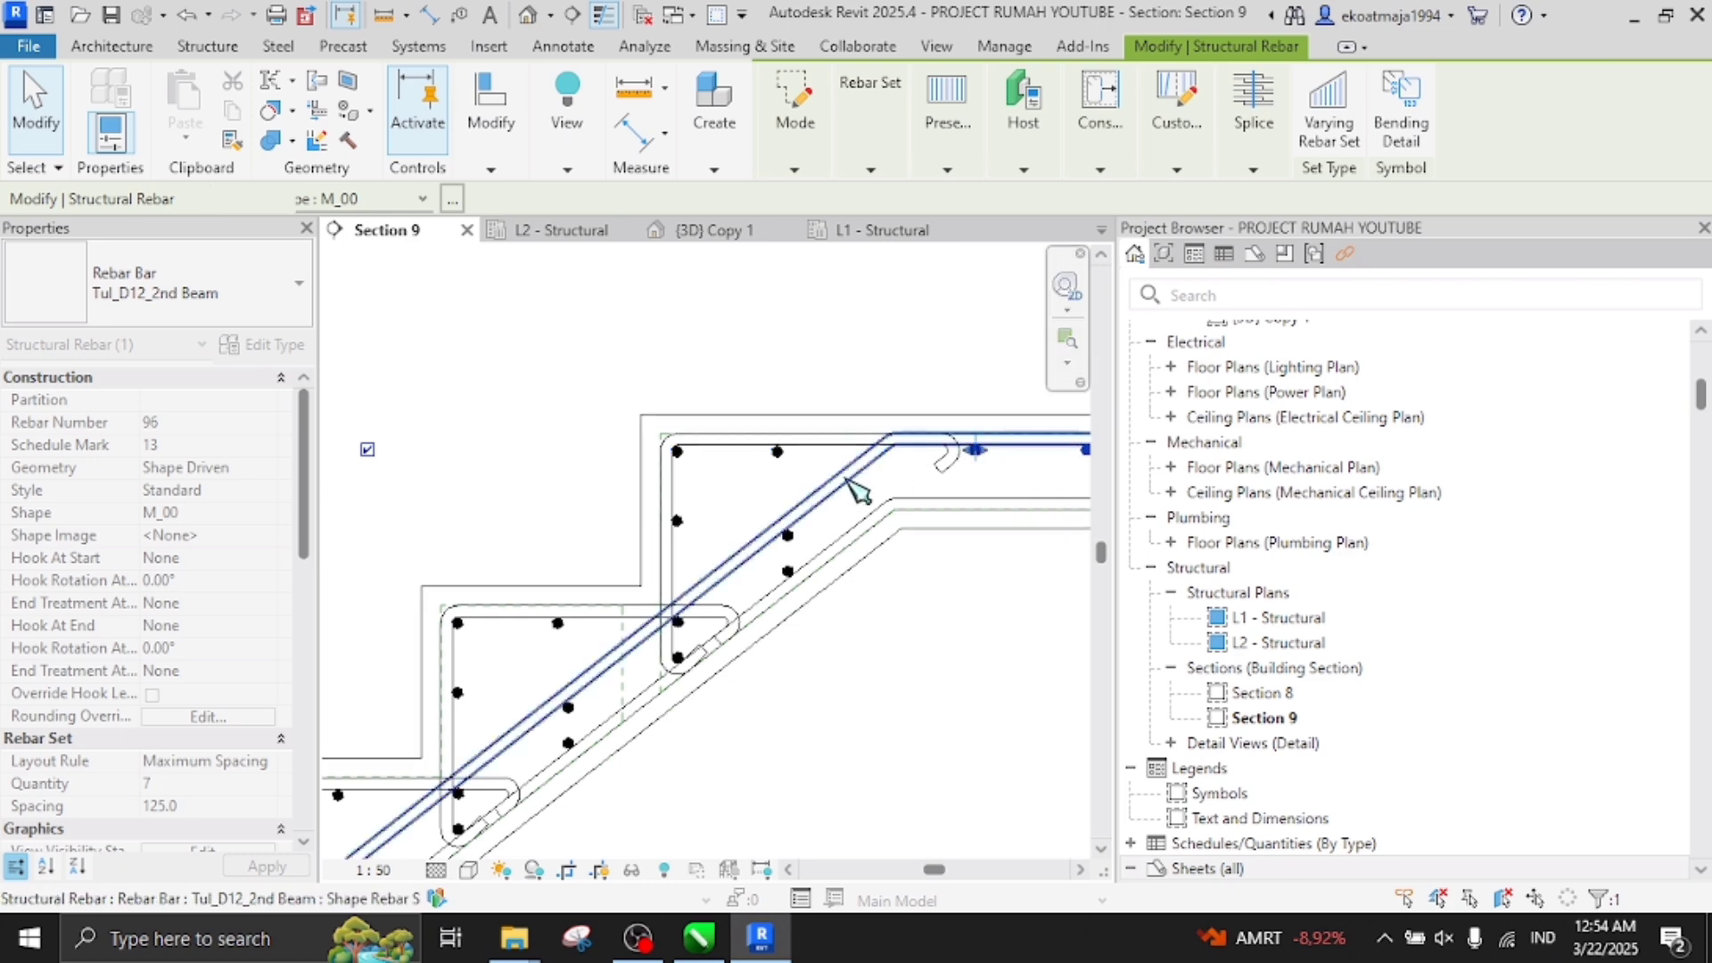
scroll(803, 495, "down", 3)
scroll(905, 489, "up", 5)
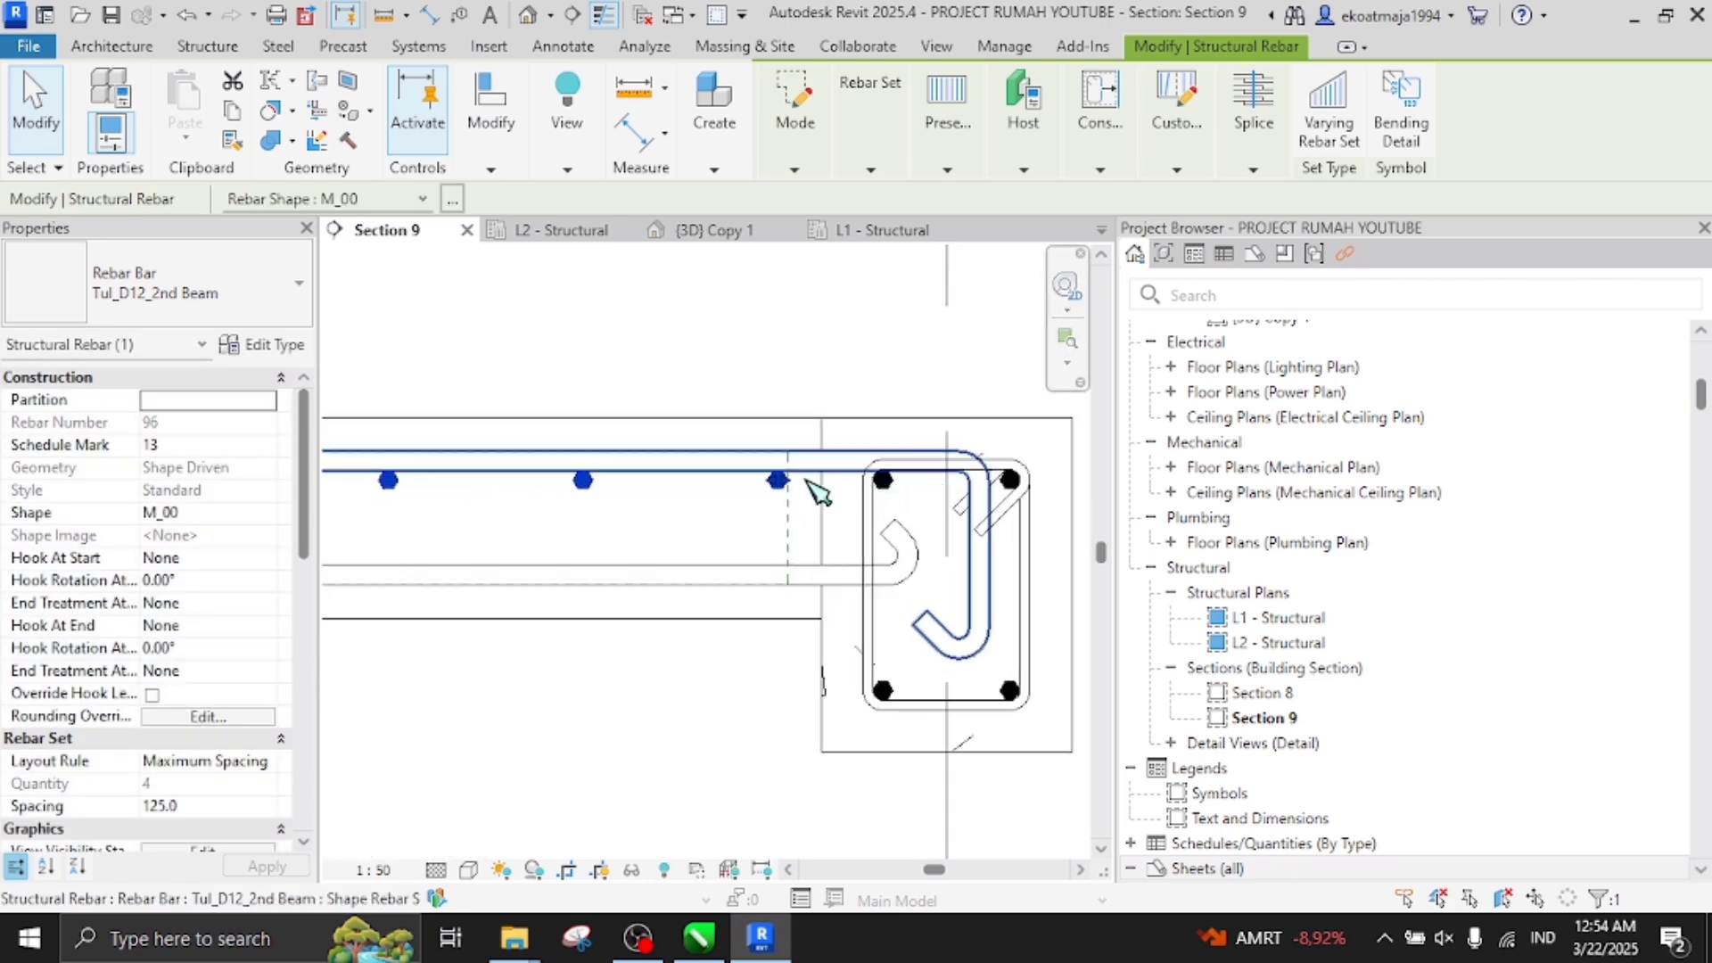
left_click_drag(781, 482, 820, 480)
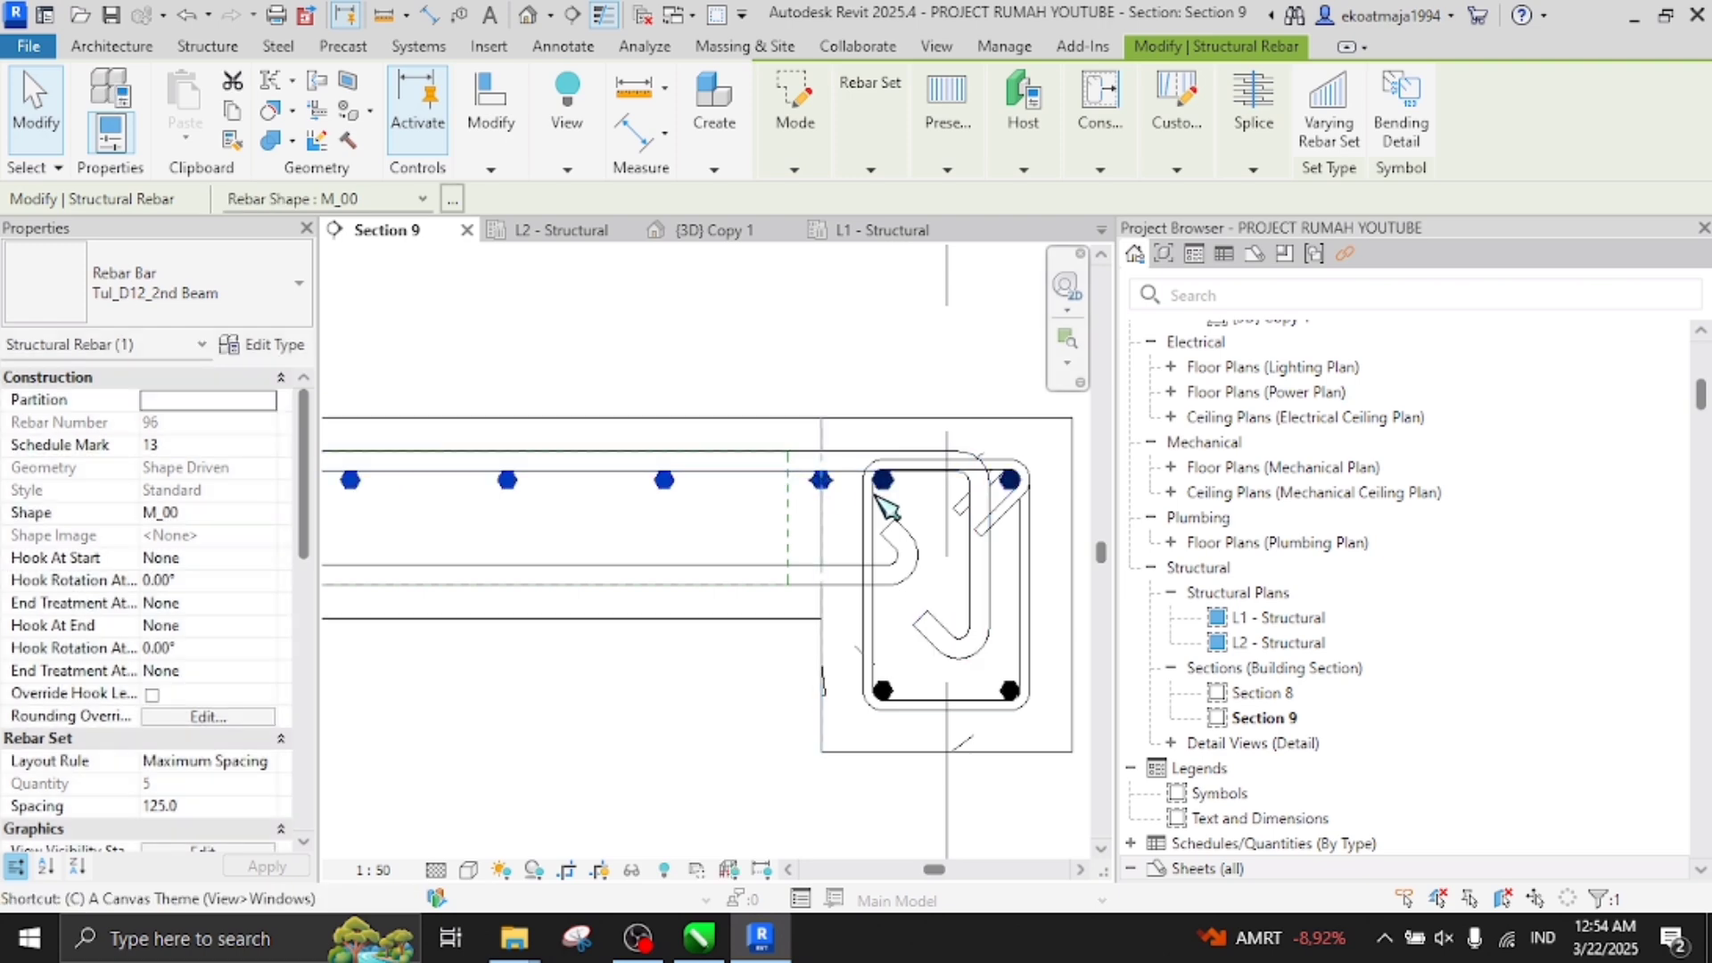
Copy the landing's upper crosswise set vertically downward to rest on the landing's lower bar
key("o")
scroll(795, 510, "up", 3)
left_click(833, 466)
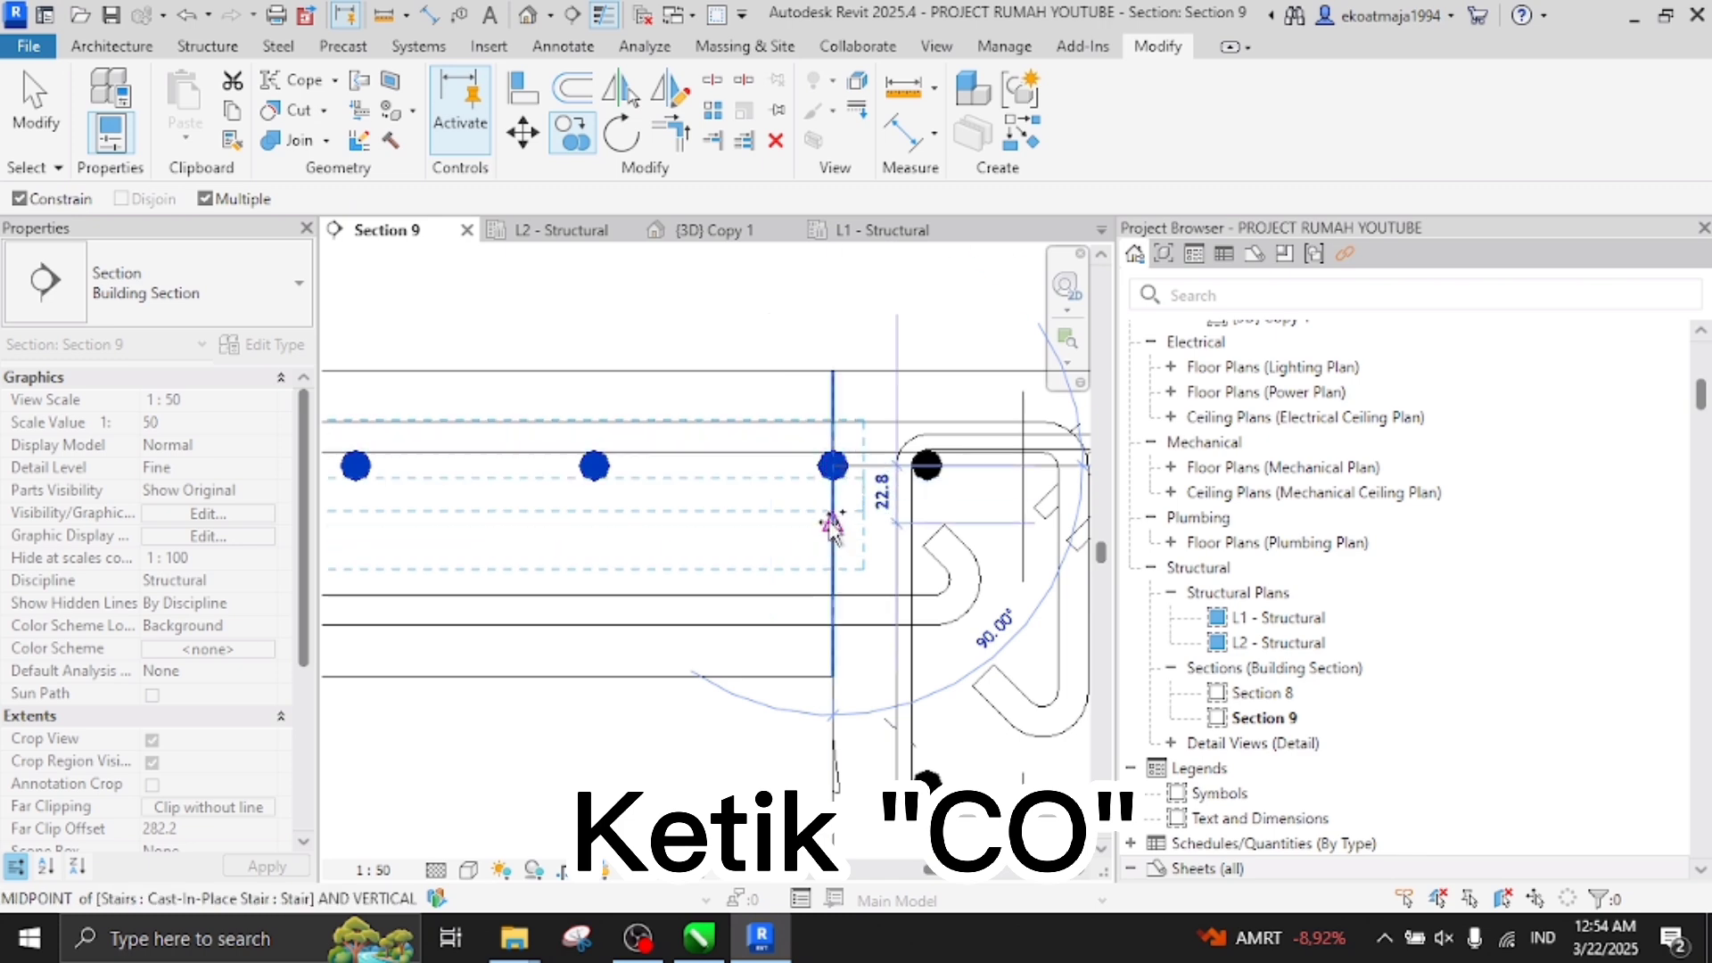
left_click(871, 586)
scroll(840, 617, "up", 2)
scroll(984, 579, "down", 10)
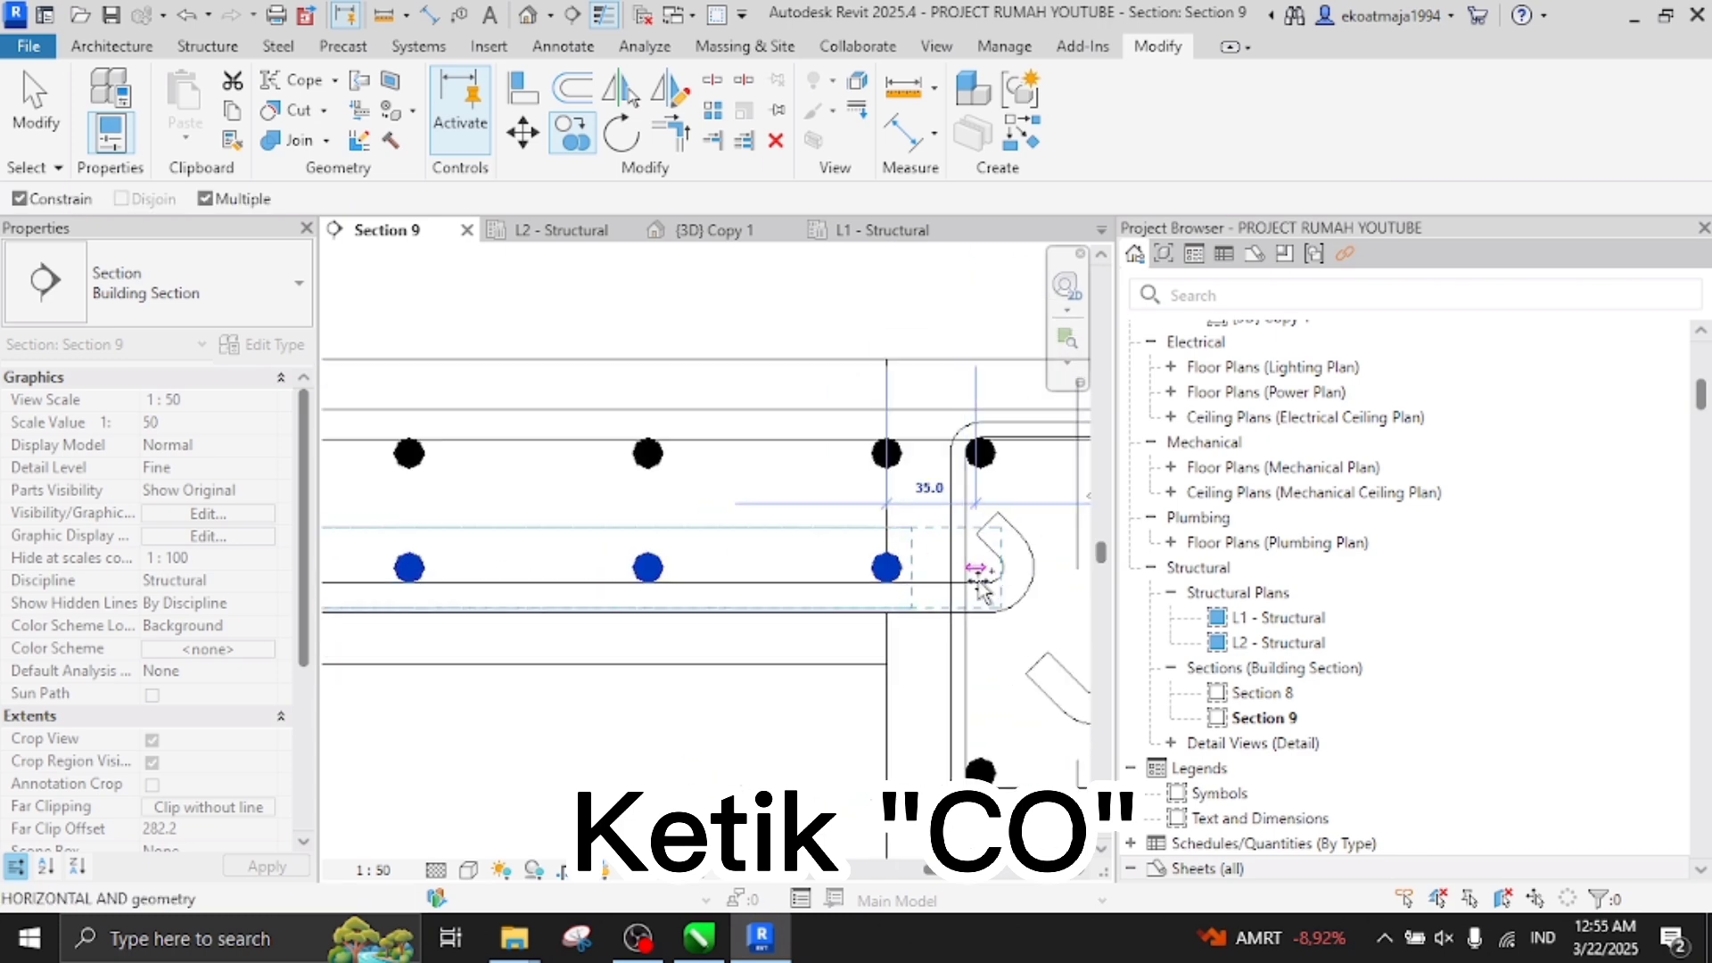
Extend the lower landing set's flight-side end to the bend of the lower bar and deselect it
scroll(811, 561, "up", 5)
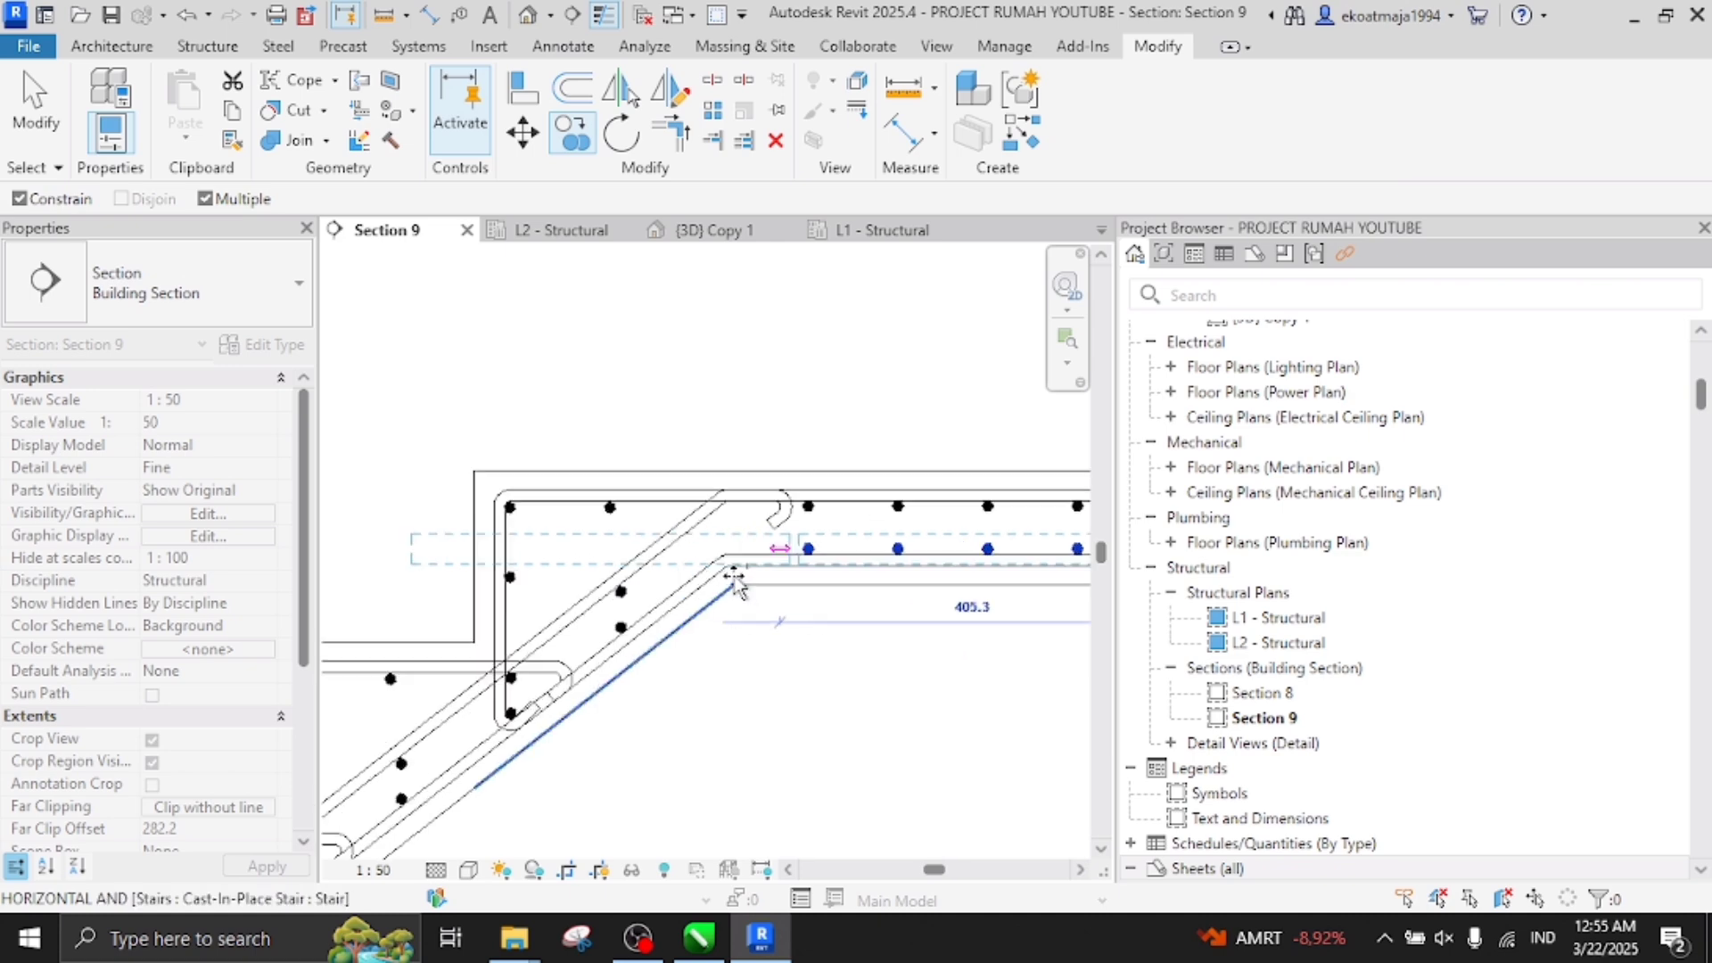
left_click(843, 548)
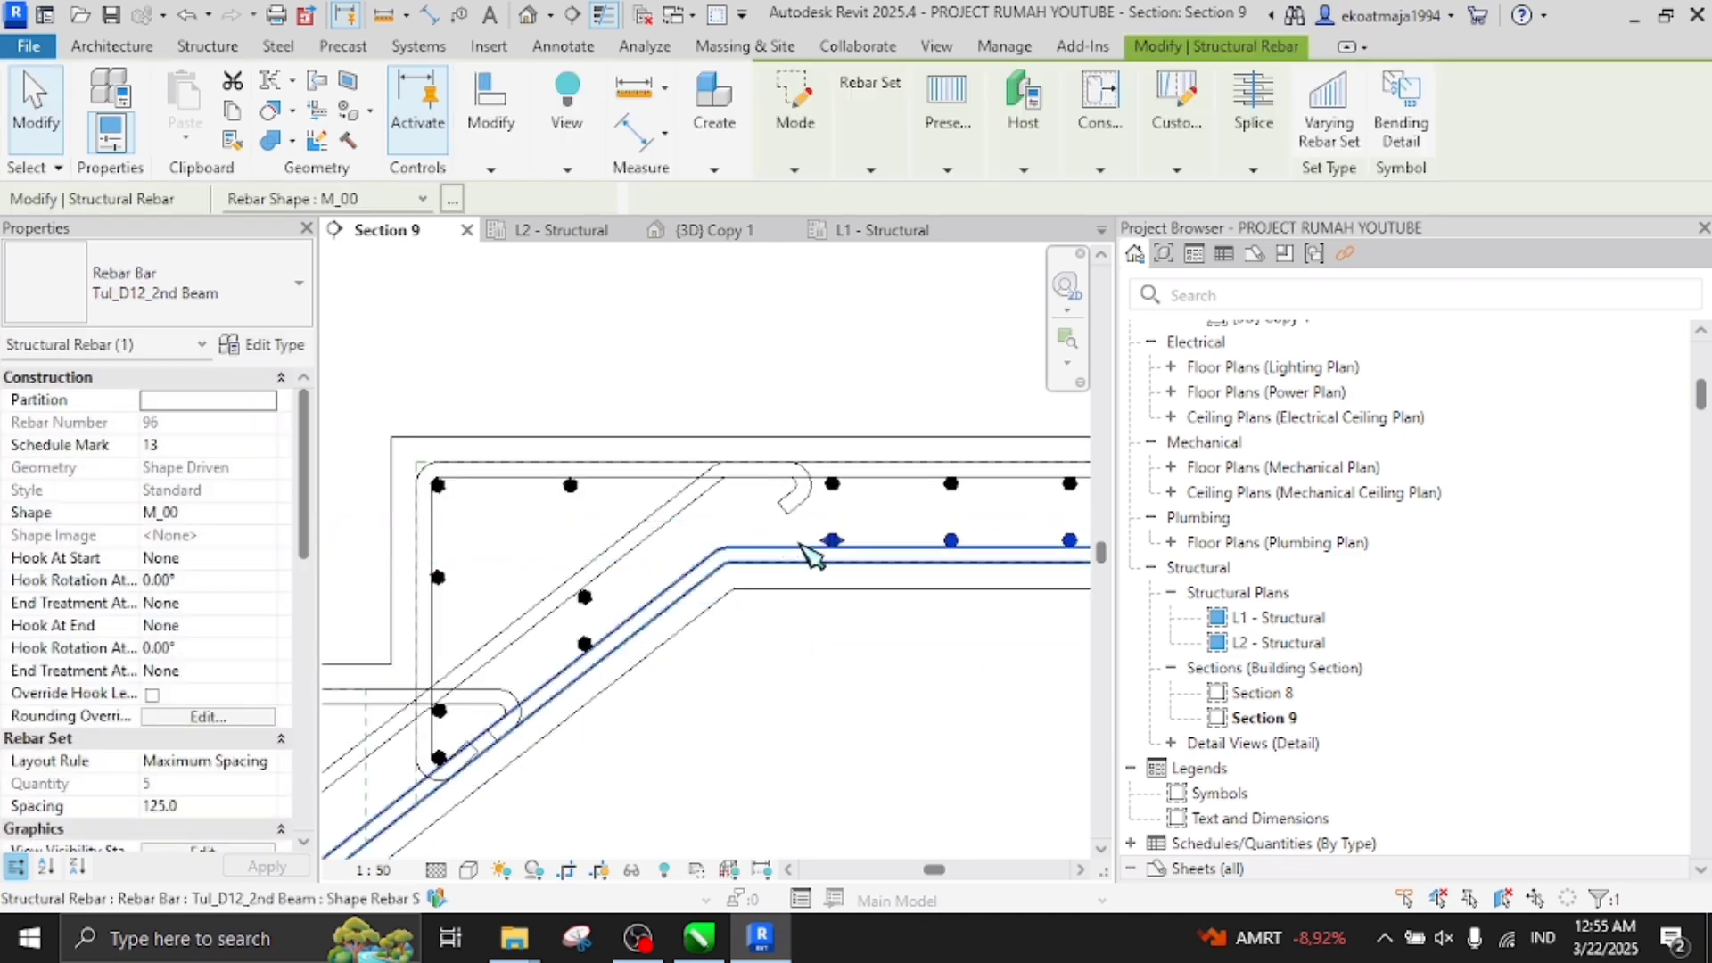
scroll(726, 539, "down", 1)
left_click(716, 539)
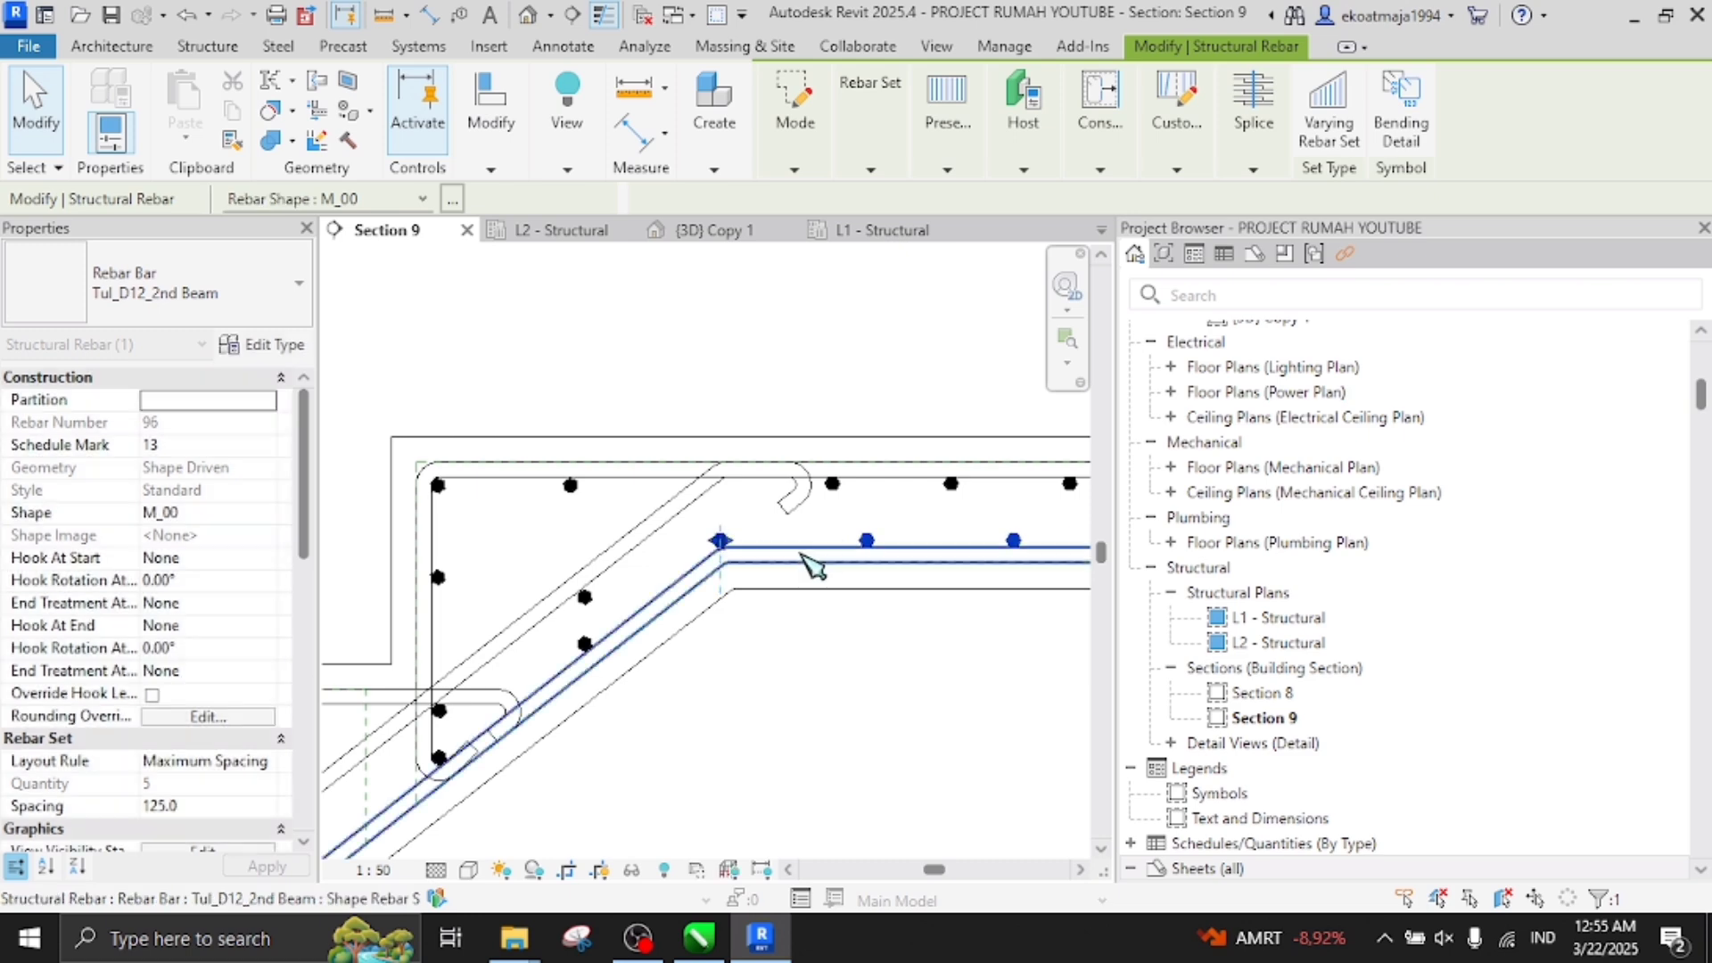
scroll(813, 571, "down", 2)
scroll(814, 578, "down", 3)
left_click(959, 524)
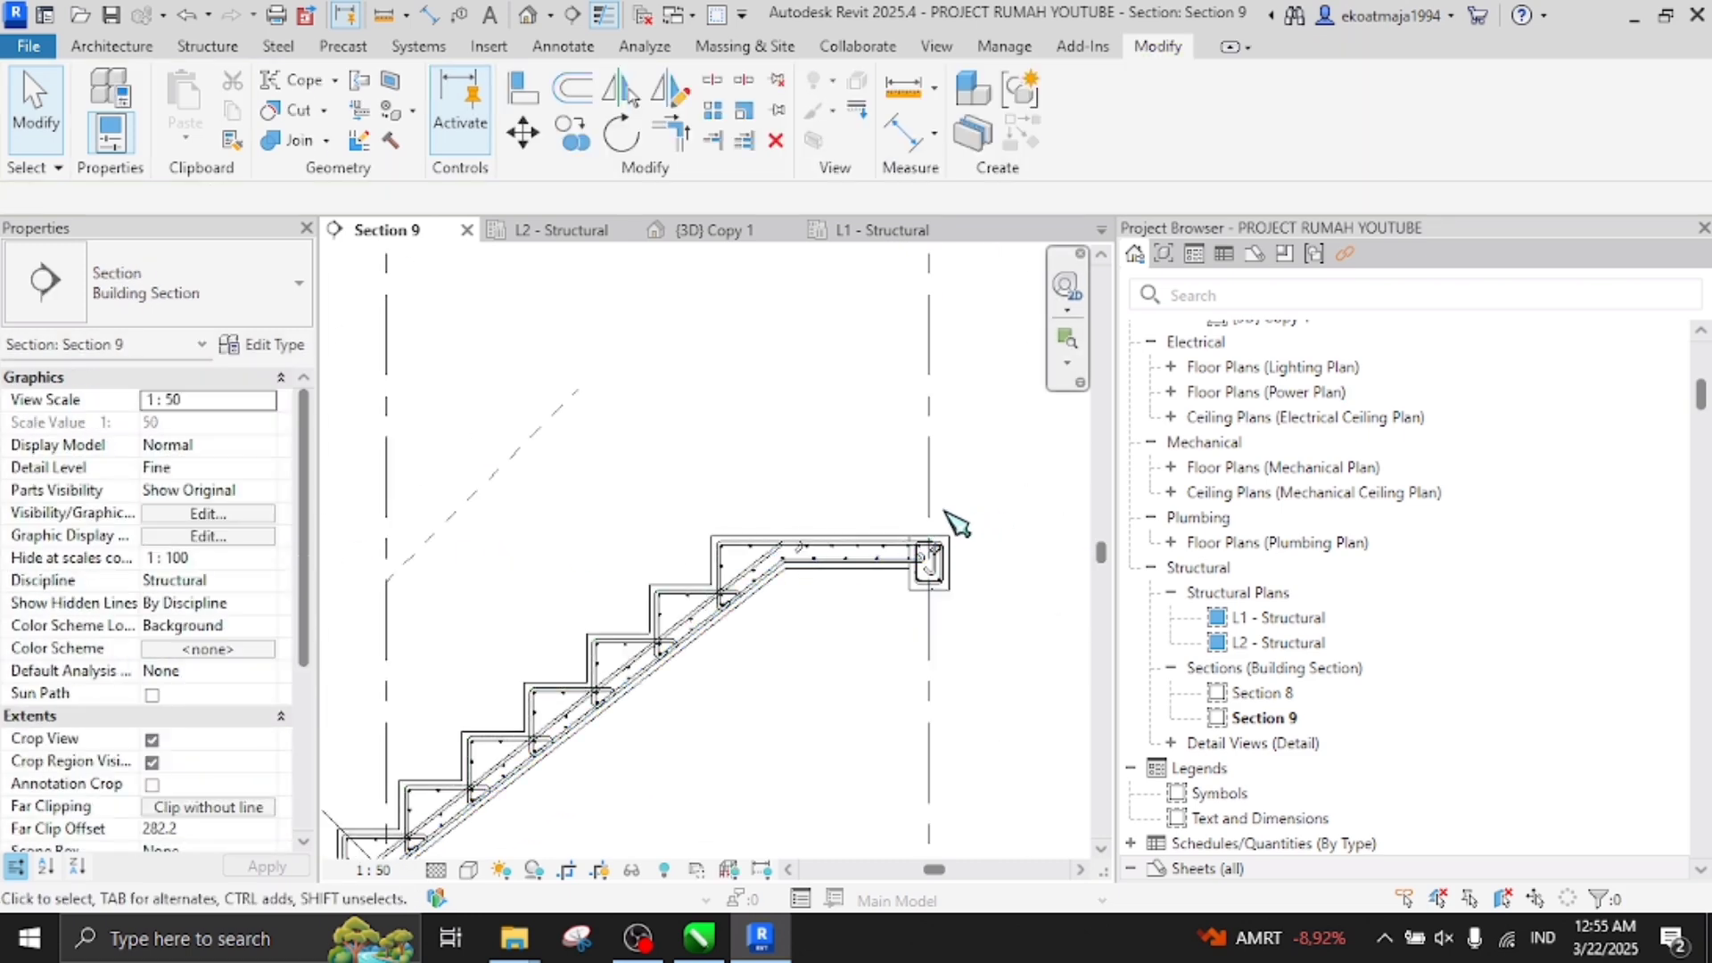
Examine the step and landing reinforcement from several angles in the 3D Copy 1 view and return to Section 9
left_click(575, 230)
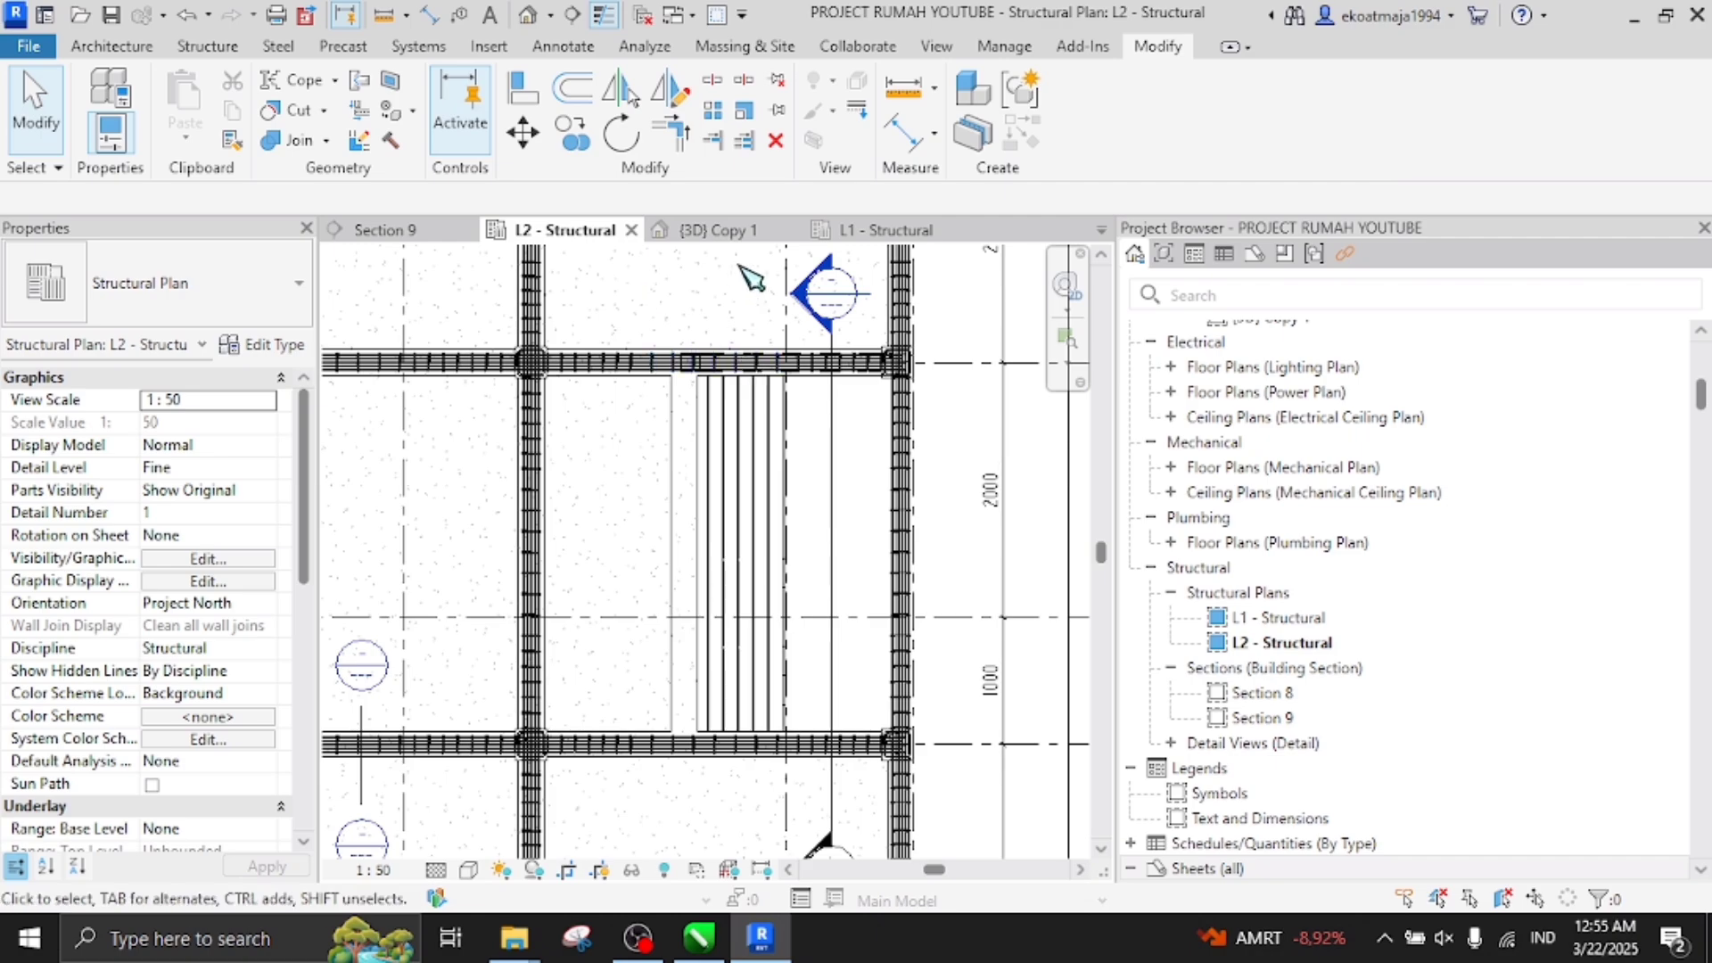
left_click(877, 234)
left_click(714, 230)
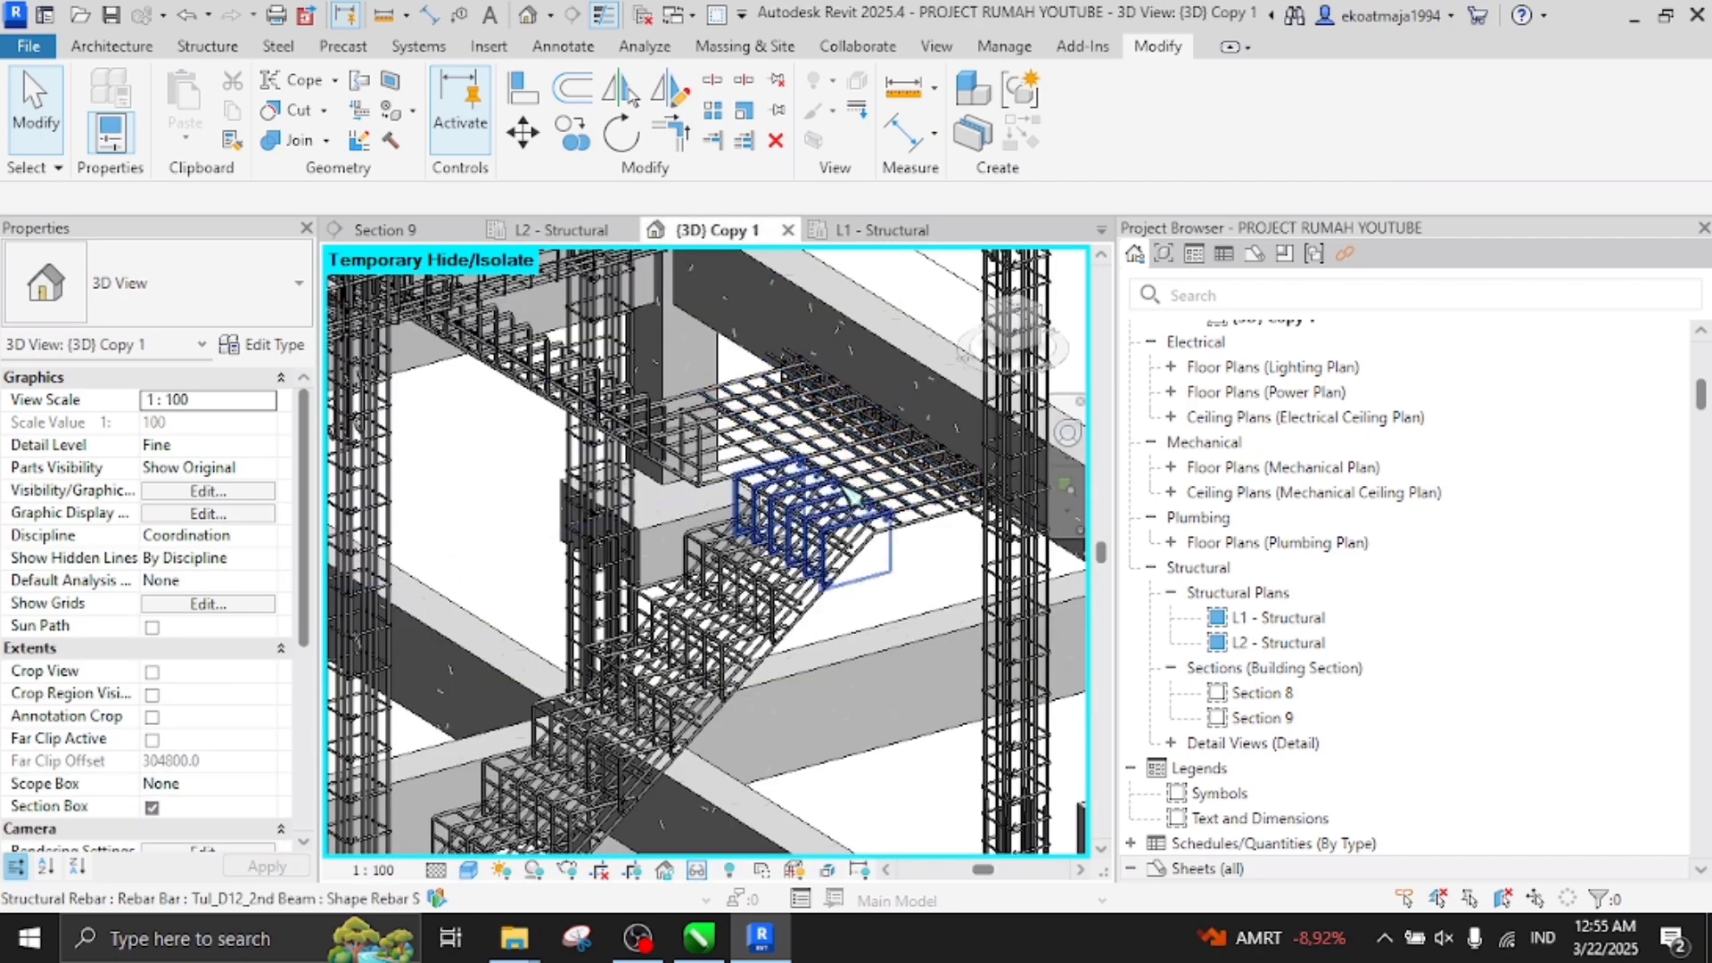
mouse_move(859, 515)
middle_mouse_down("shift")
mouse_move(764, 562)
mouse_move(803, 571)
mouse_move(878, 531)
middle_mouse_up("shift")
scroll(870, 517, "up", 2)
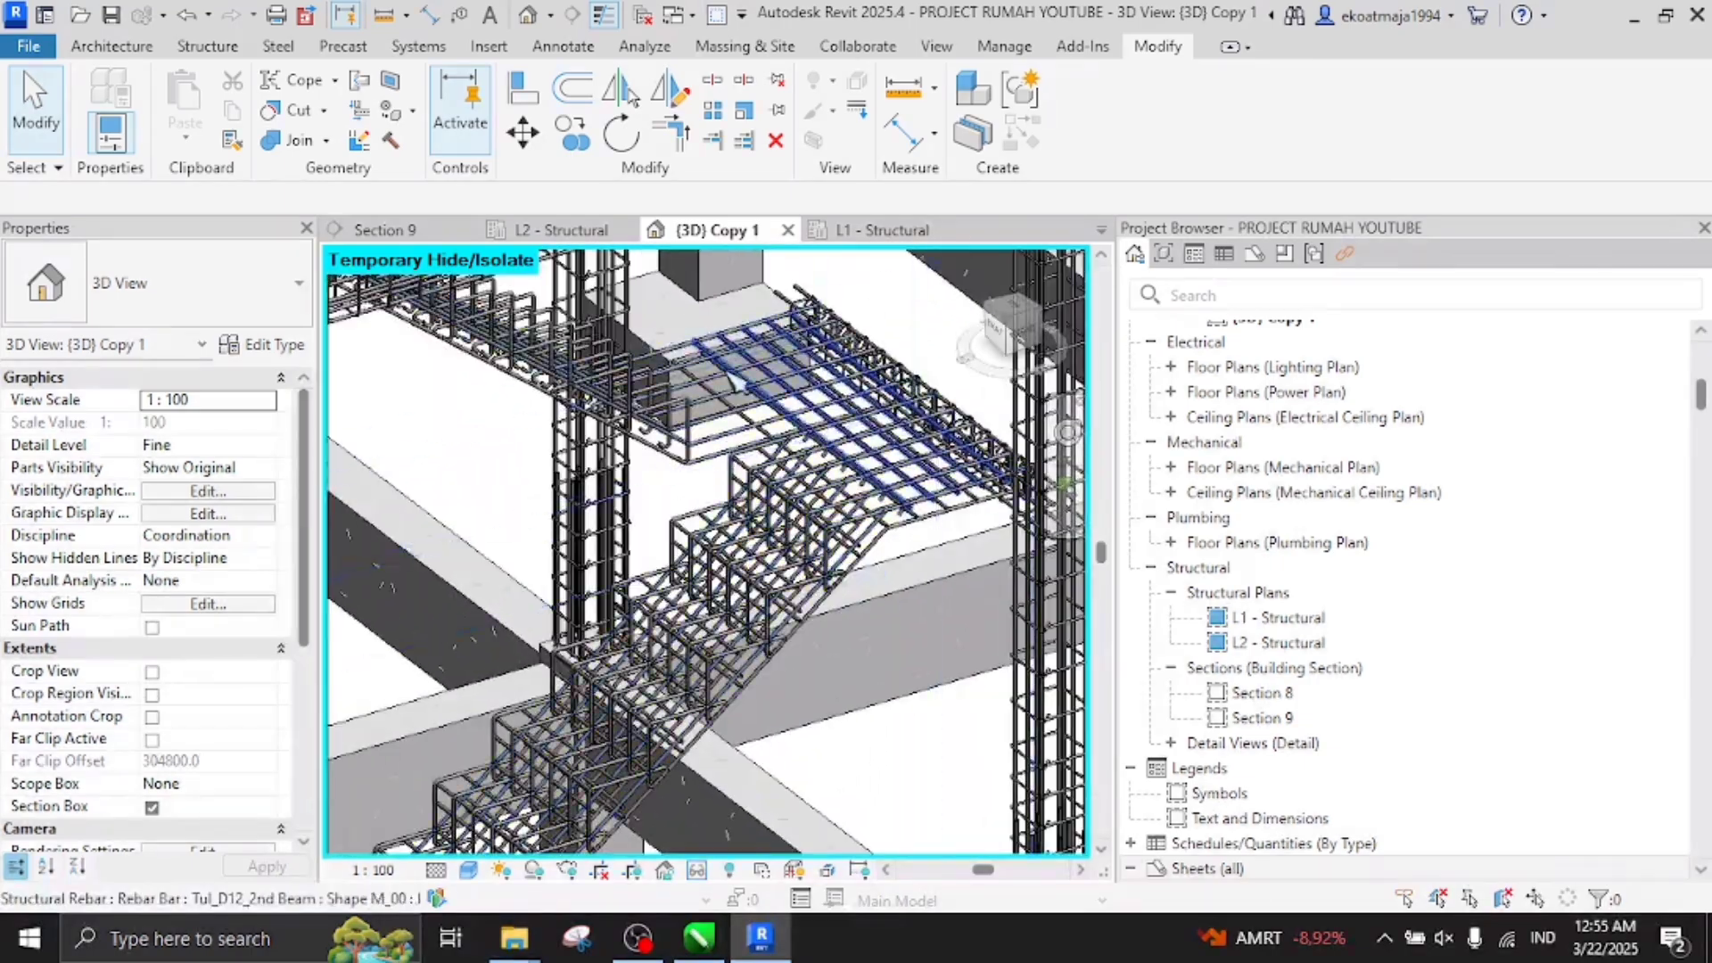
middle_click_drag(789, 433, 709, 432, "shift")
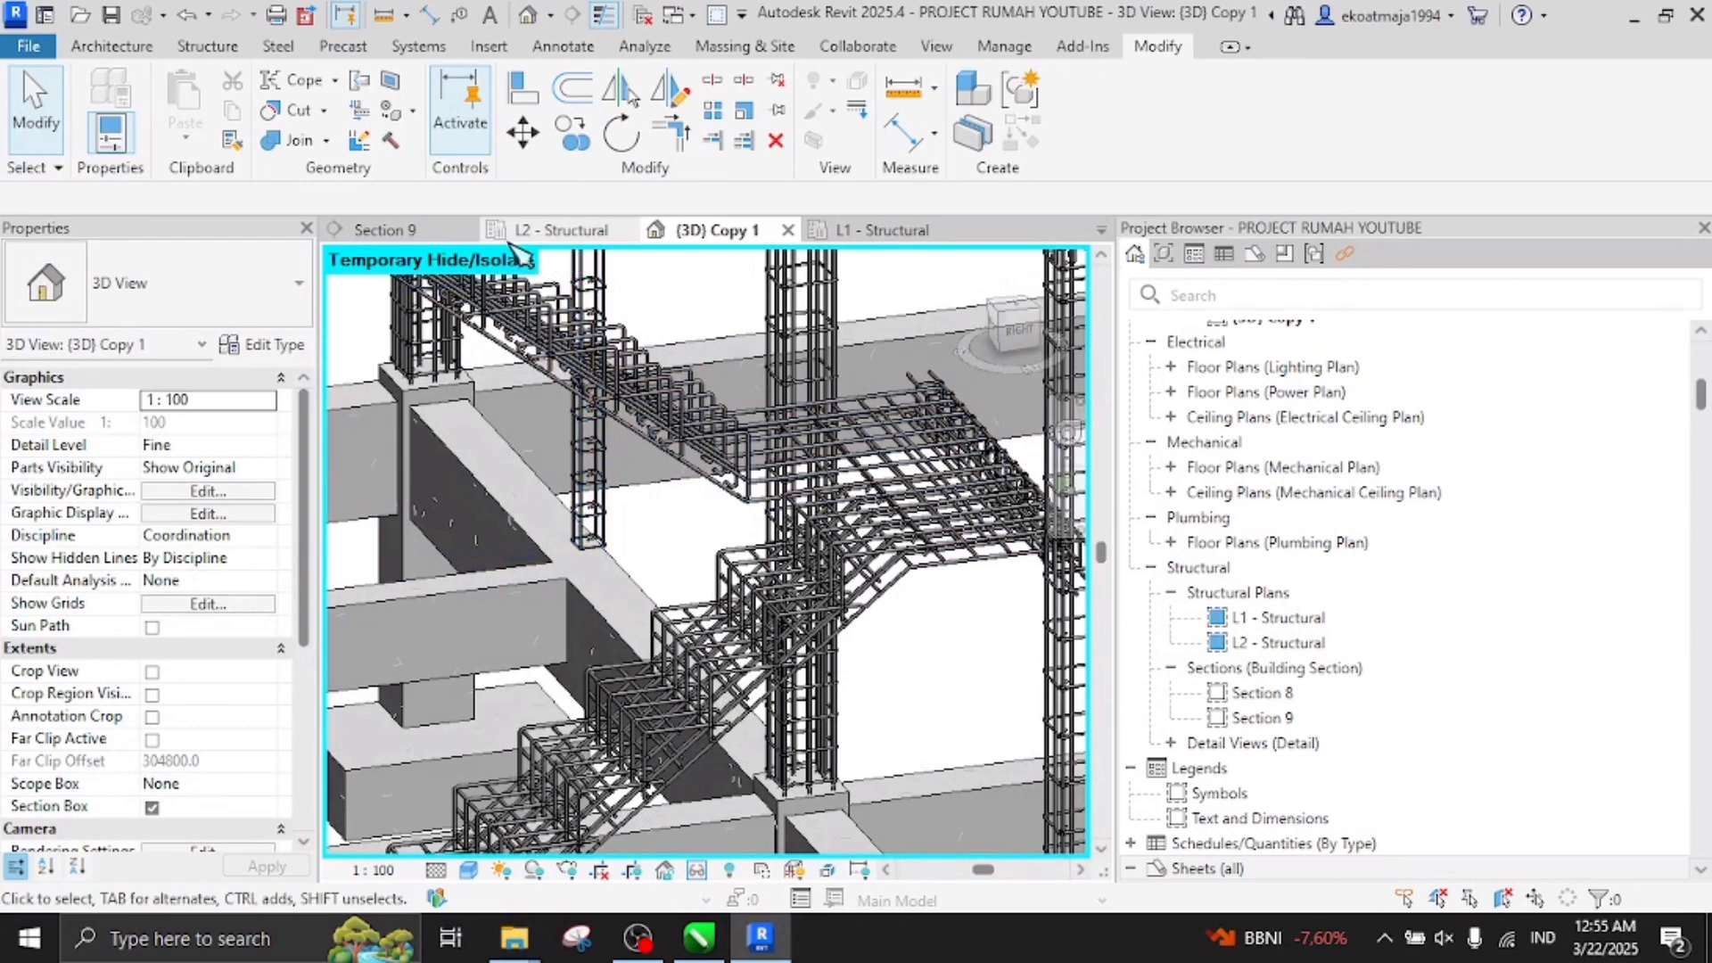
left_click(564, 232)
left_click(385, 231)
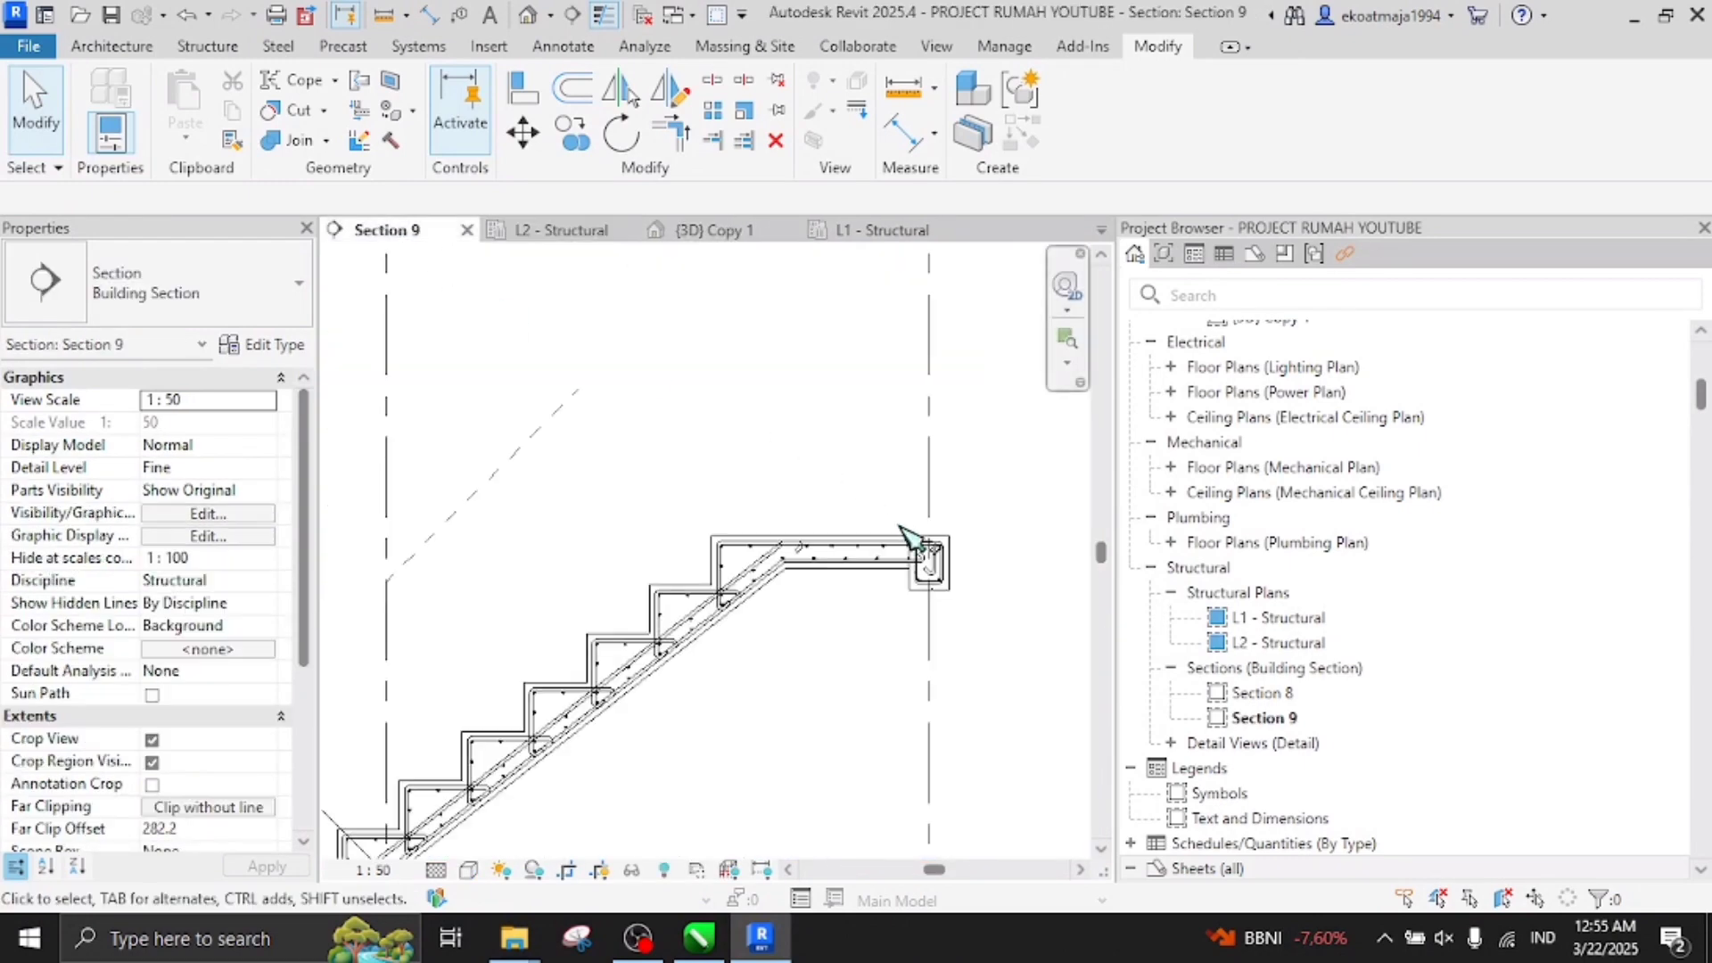
Shift the Section 9 line in the L1 - Structural plan from the first stair flight to the adjacent flight and reopen Section 9
scroll(909, 539, "down", 2)
left_click(727, 231)
left_click(883, 230)
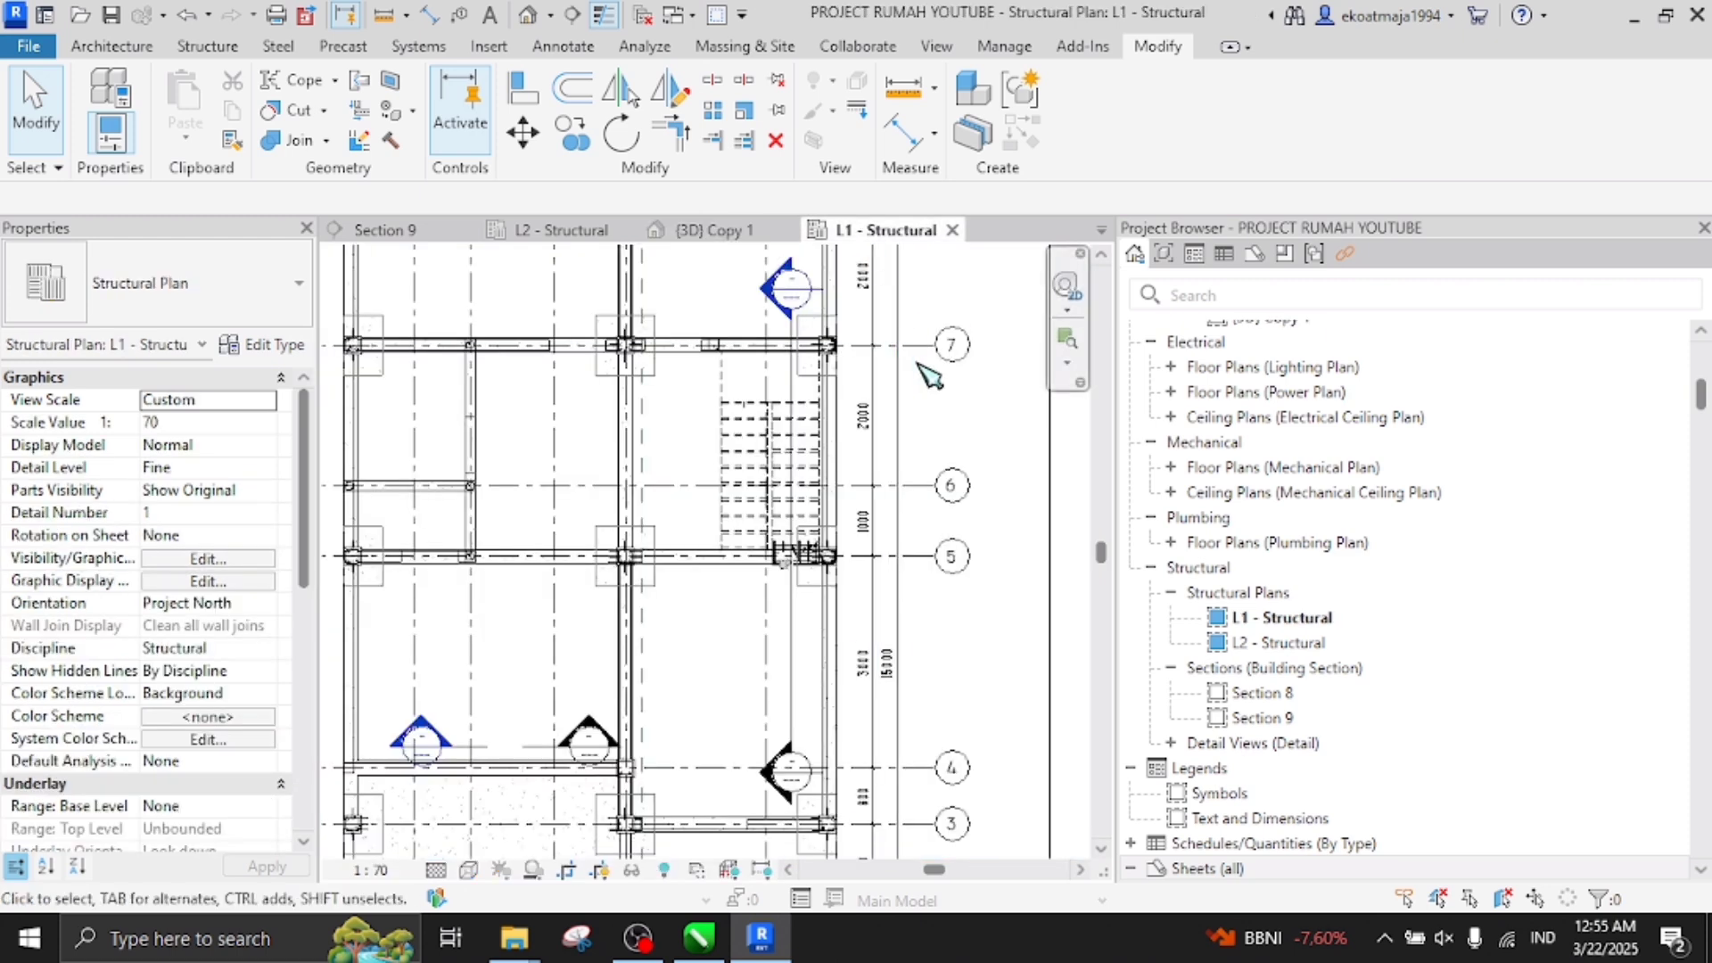
left_click(796, 332)
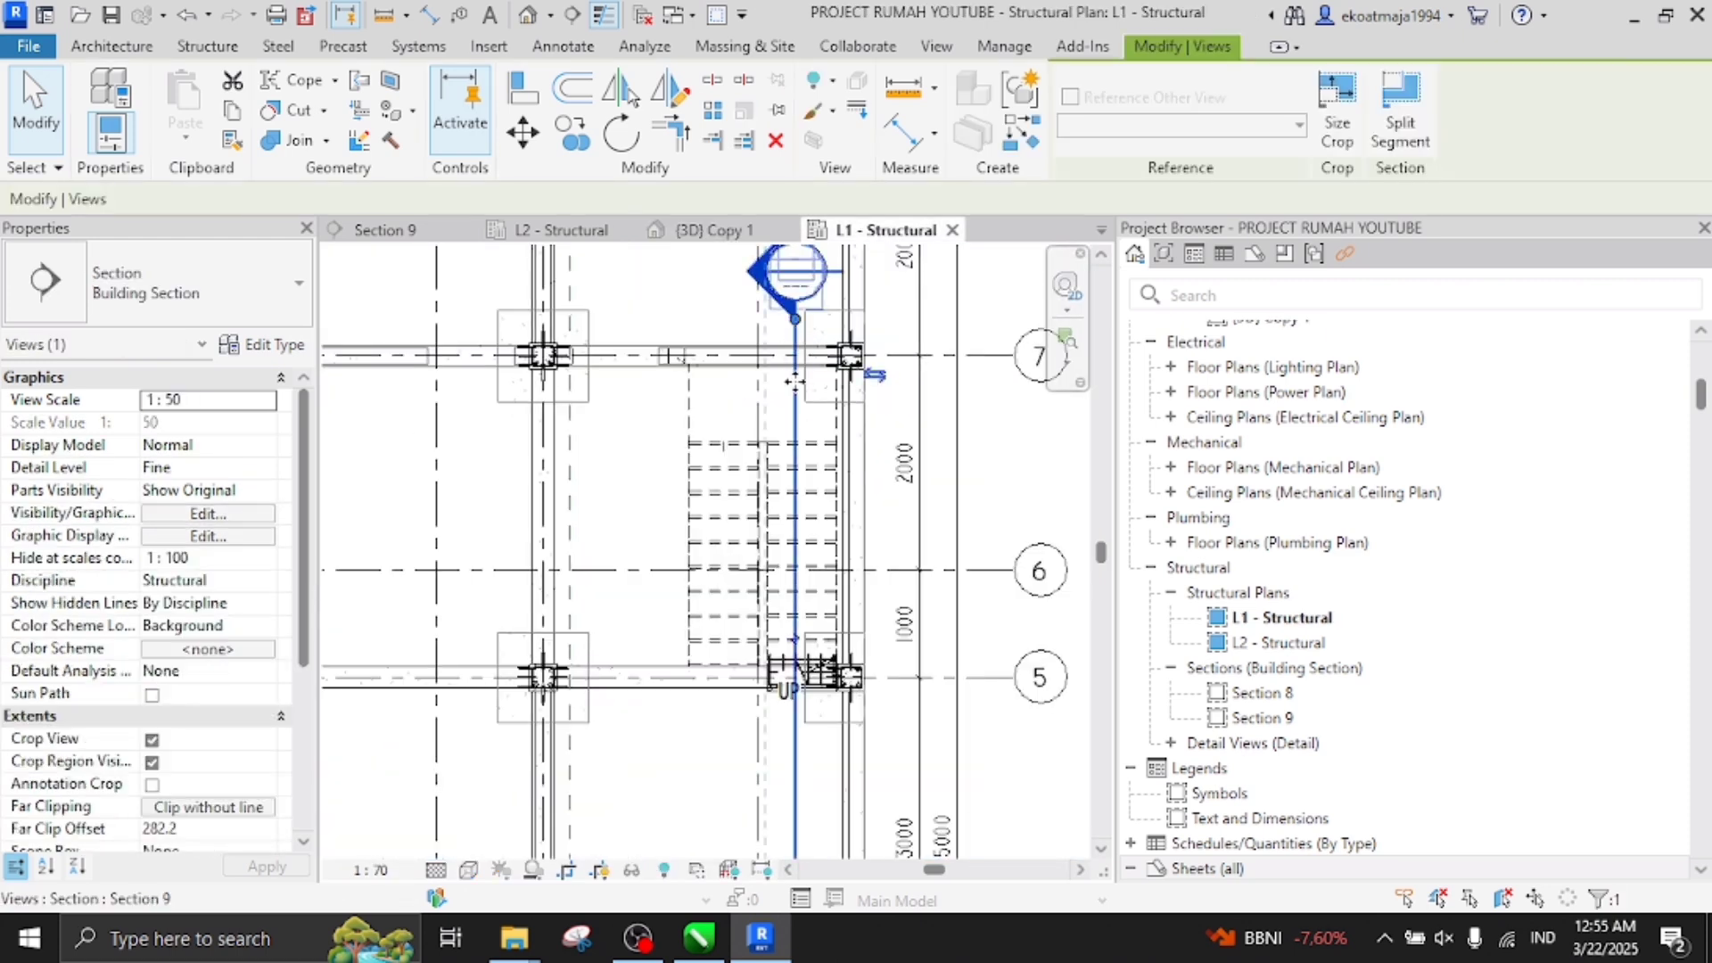
left_click_drag(760, 383, 696, 384)
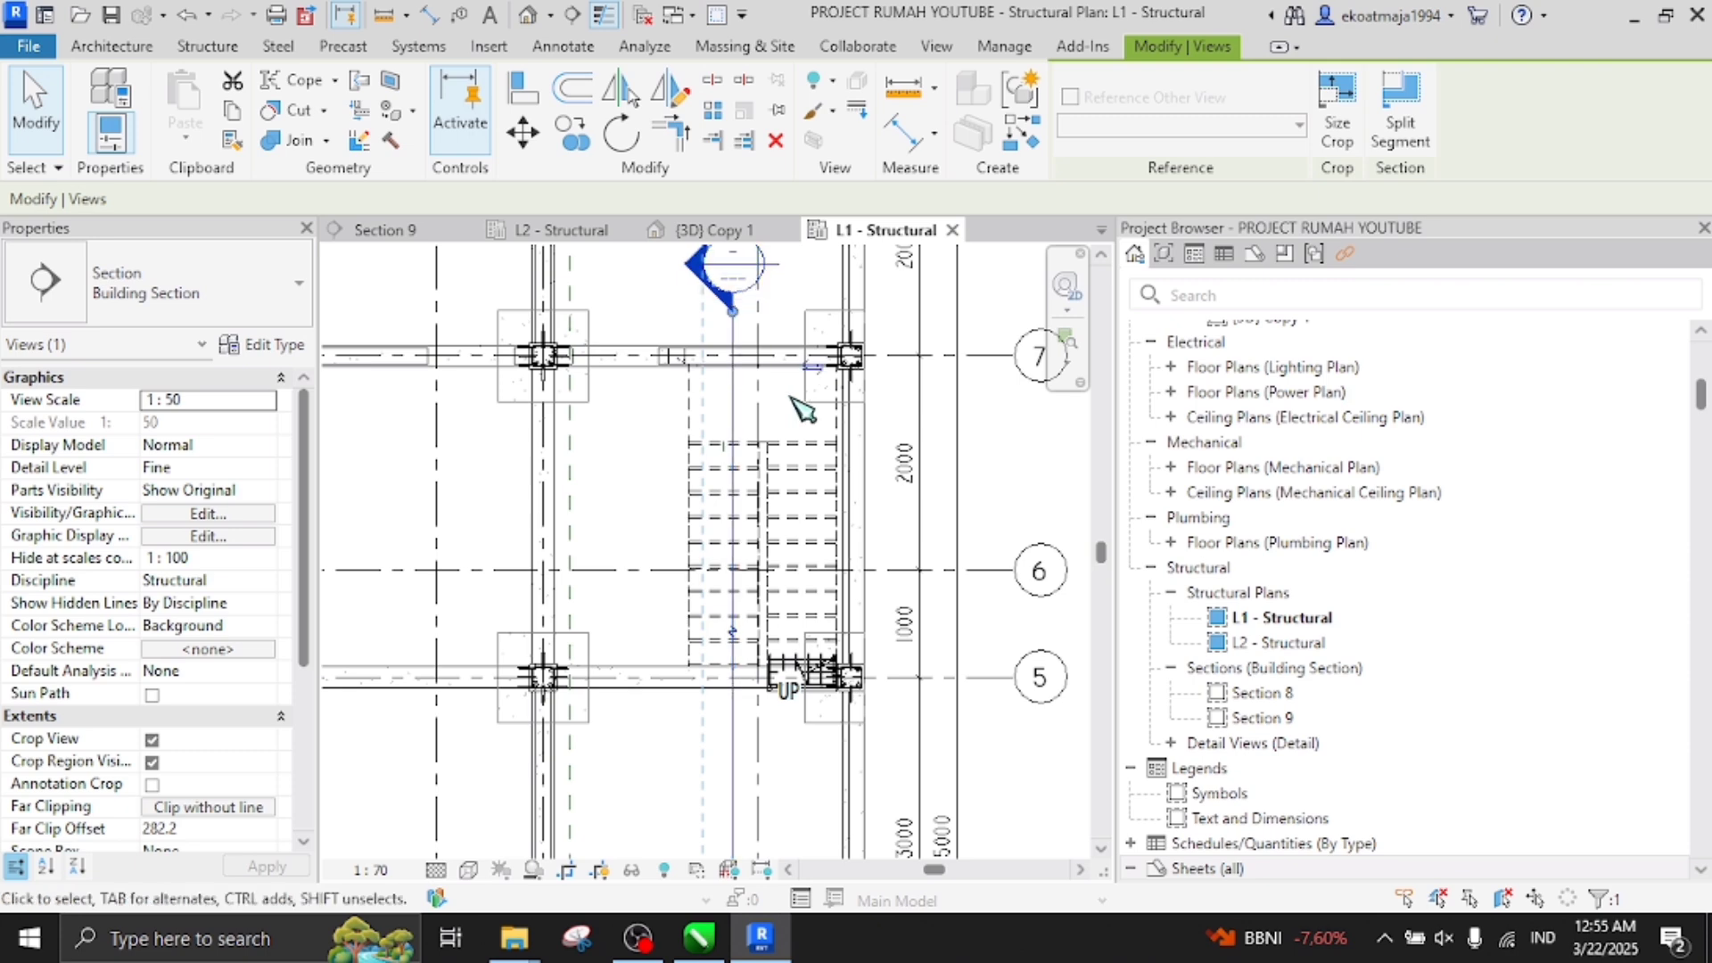
left_click(560, 230)
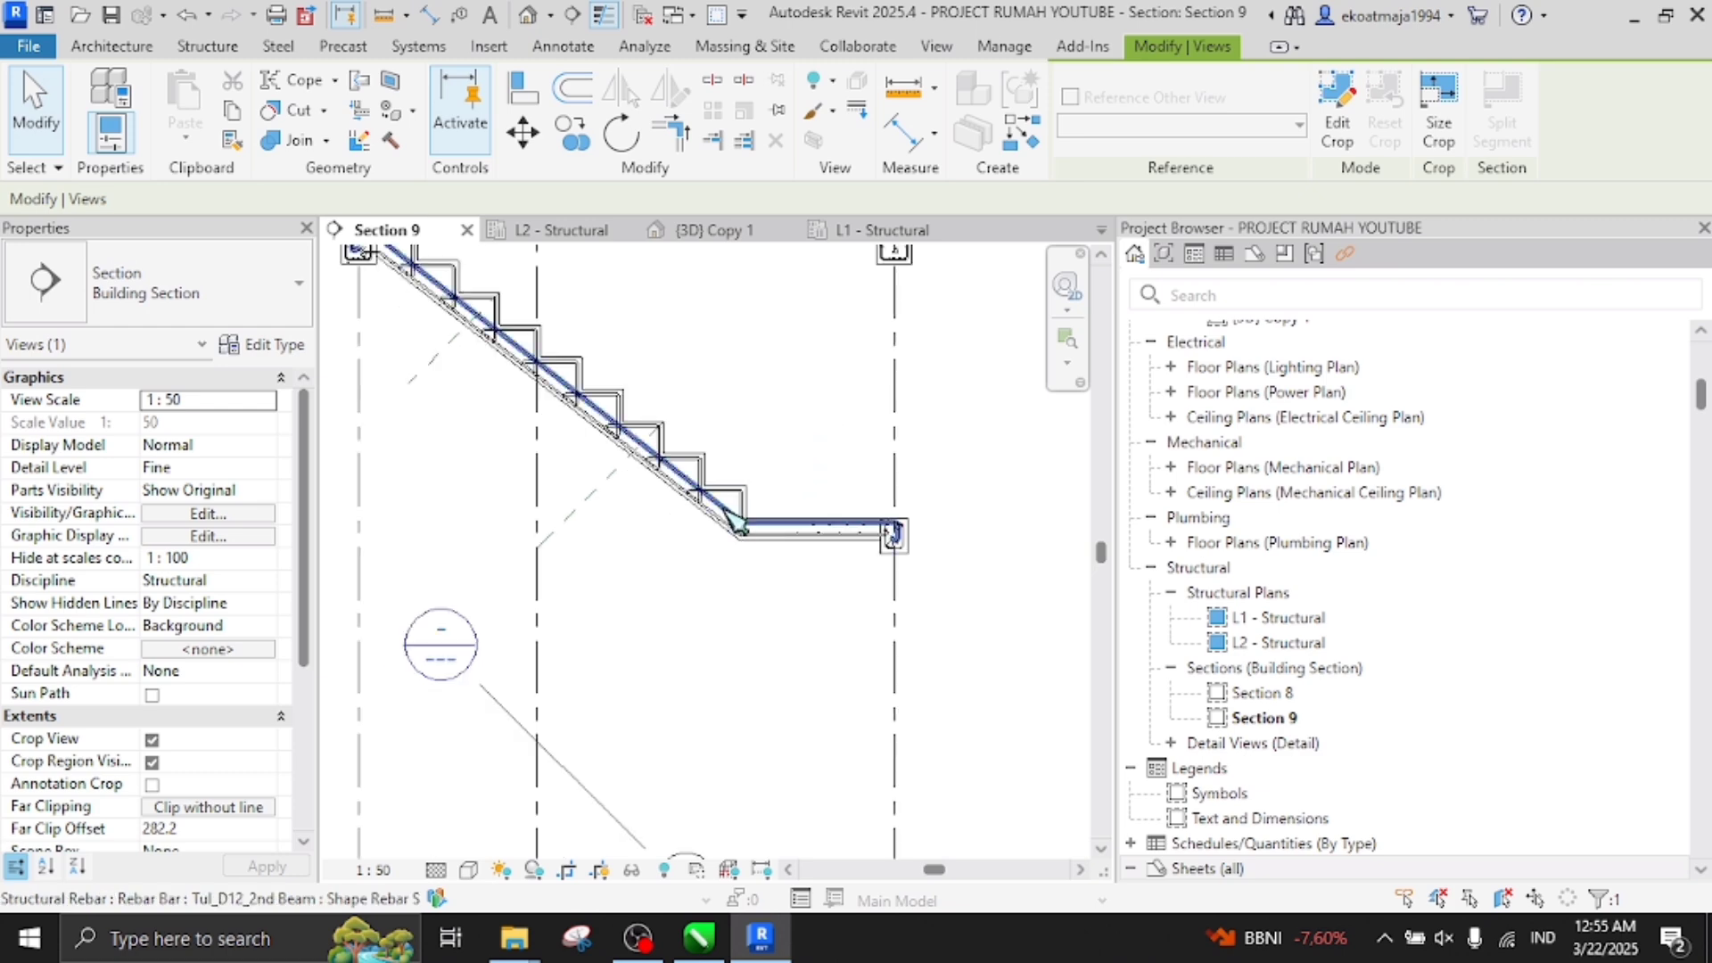
Place a straight M_00 crosswise bar set of Tul_D12_2nd Beam at maximum spacing 125 along the upper flight's lower slab bar
scroll(759, 515, "up", 3)
left_click(760, 515)
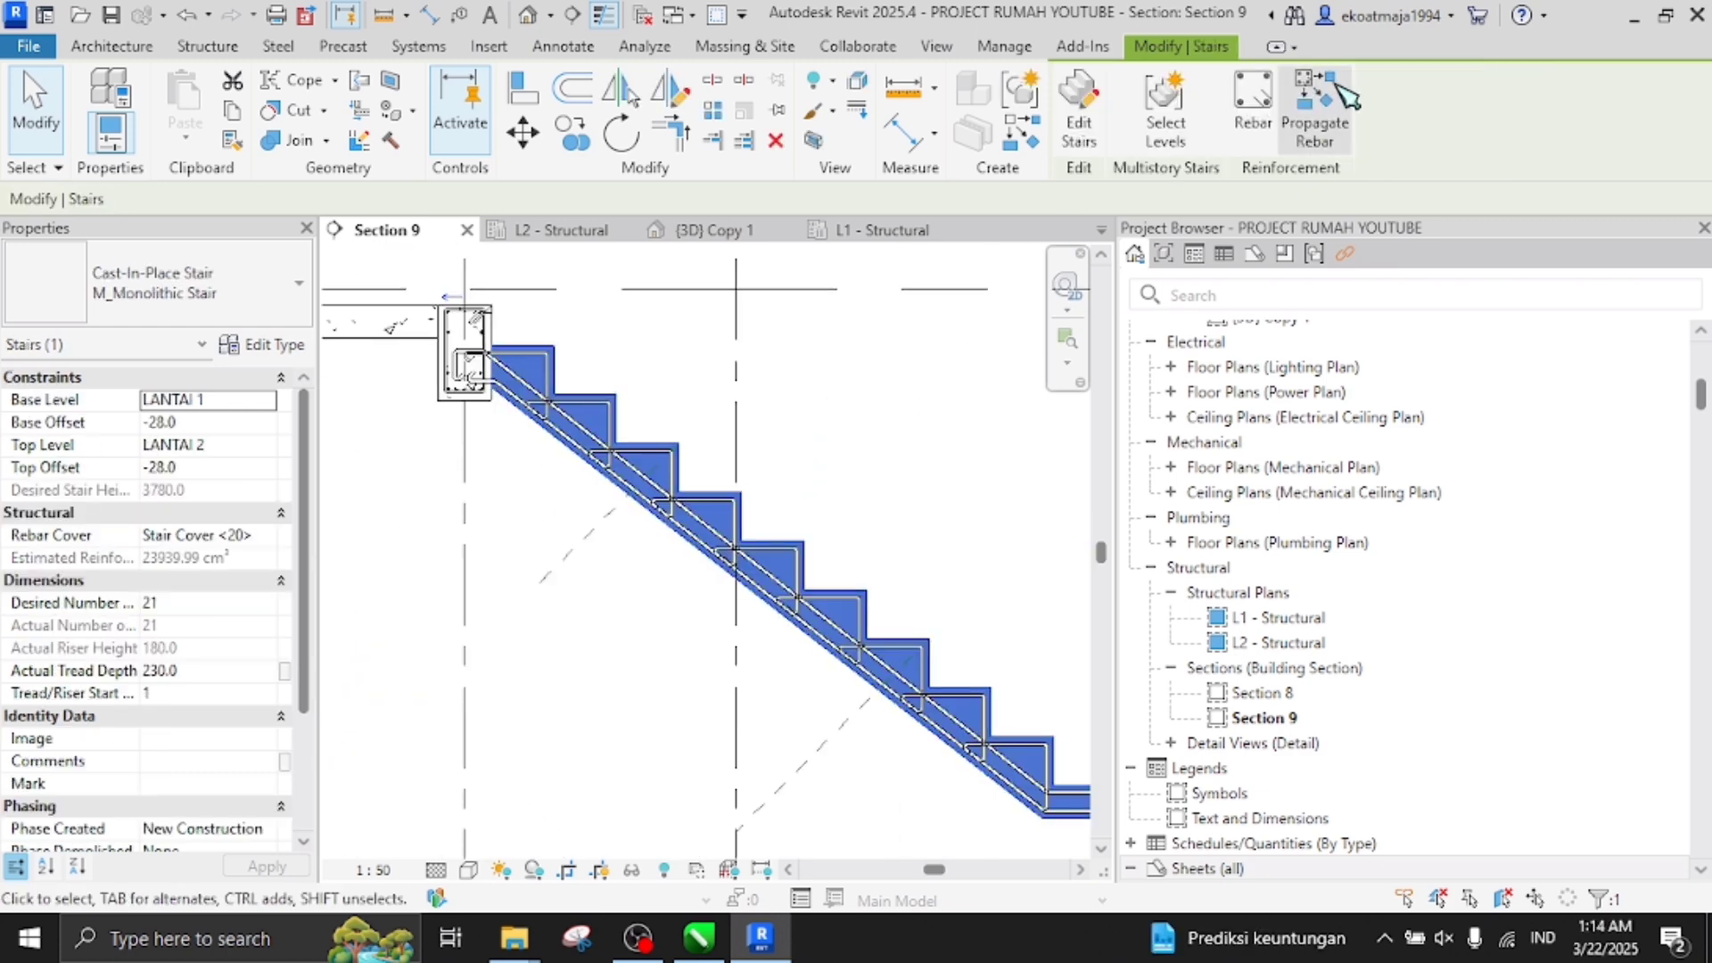
left_click(1258, 99)
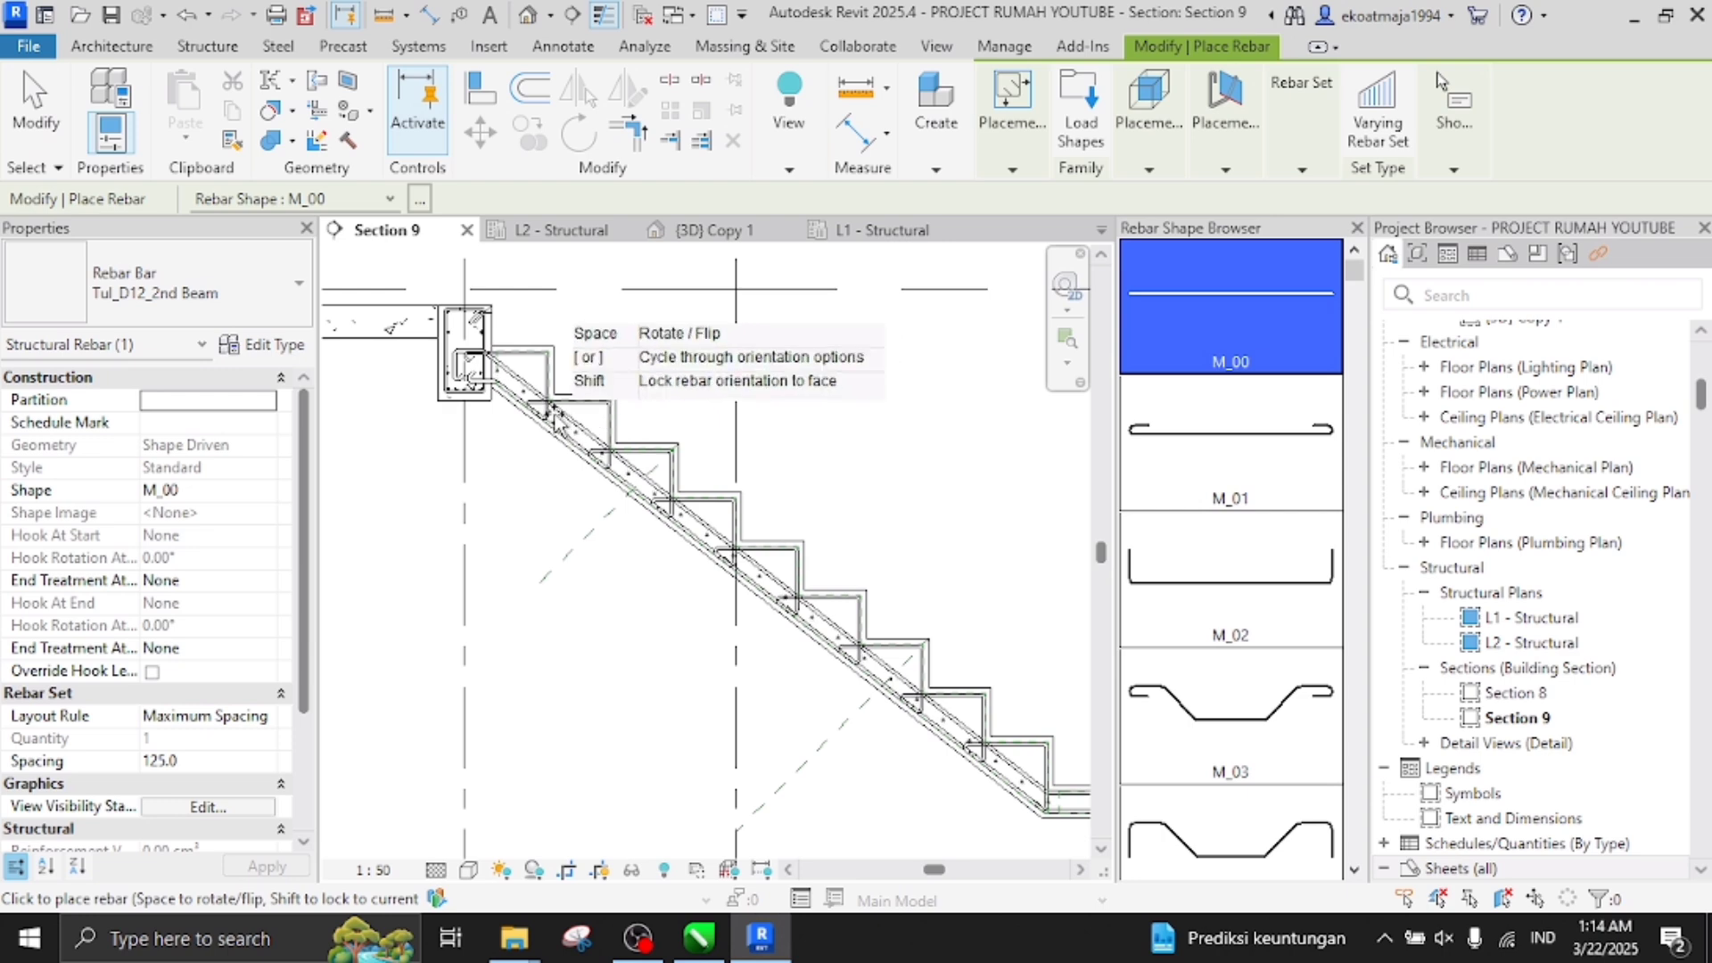
scroll(535, 356, "up", 3)
scroll(624, 491, "up", 3)
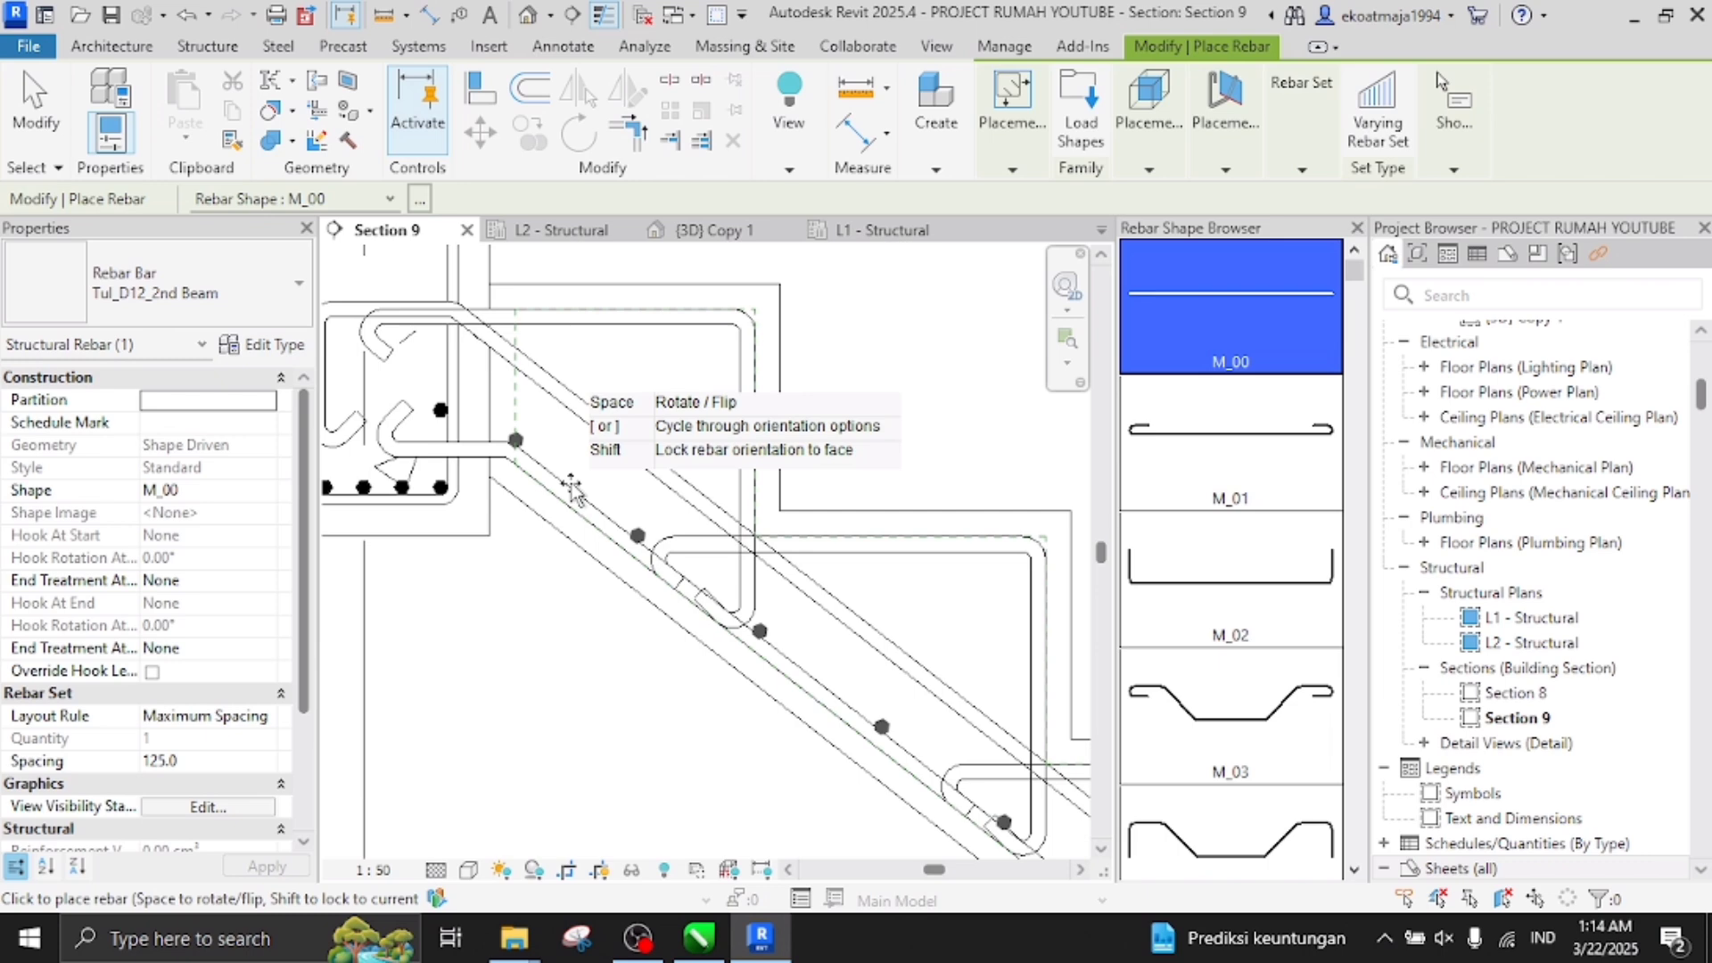
scroll(570, 488, "down", 3)
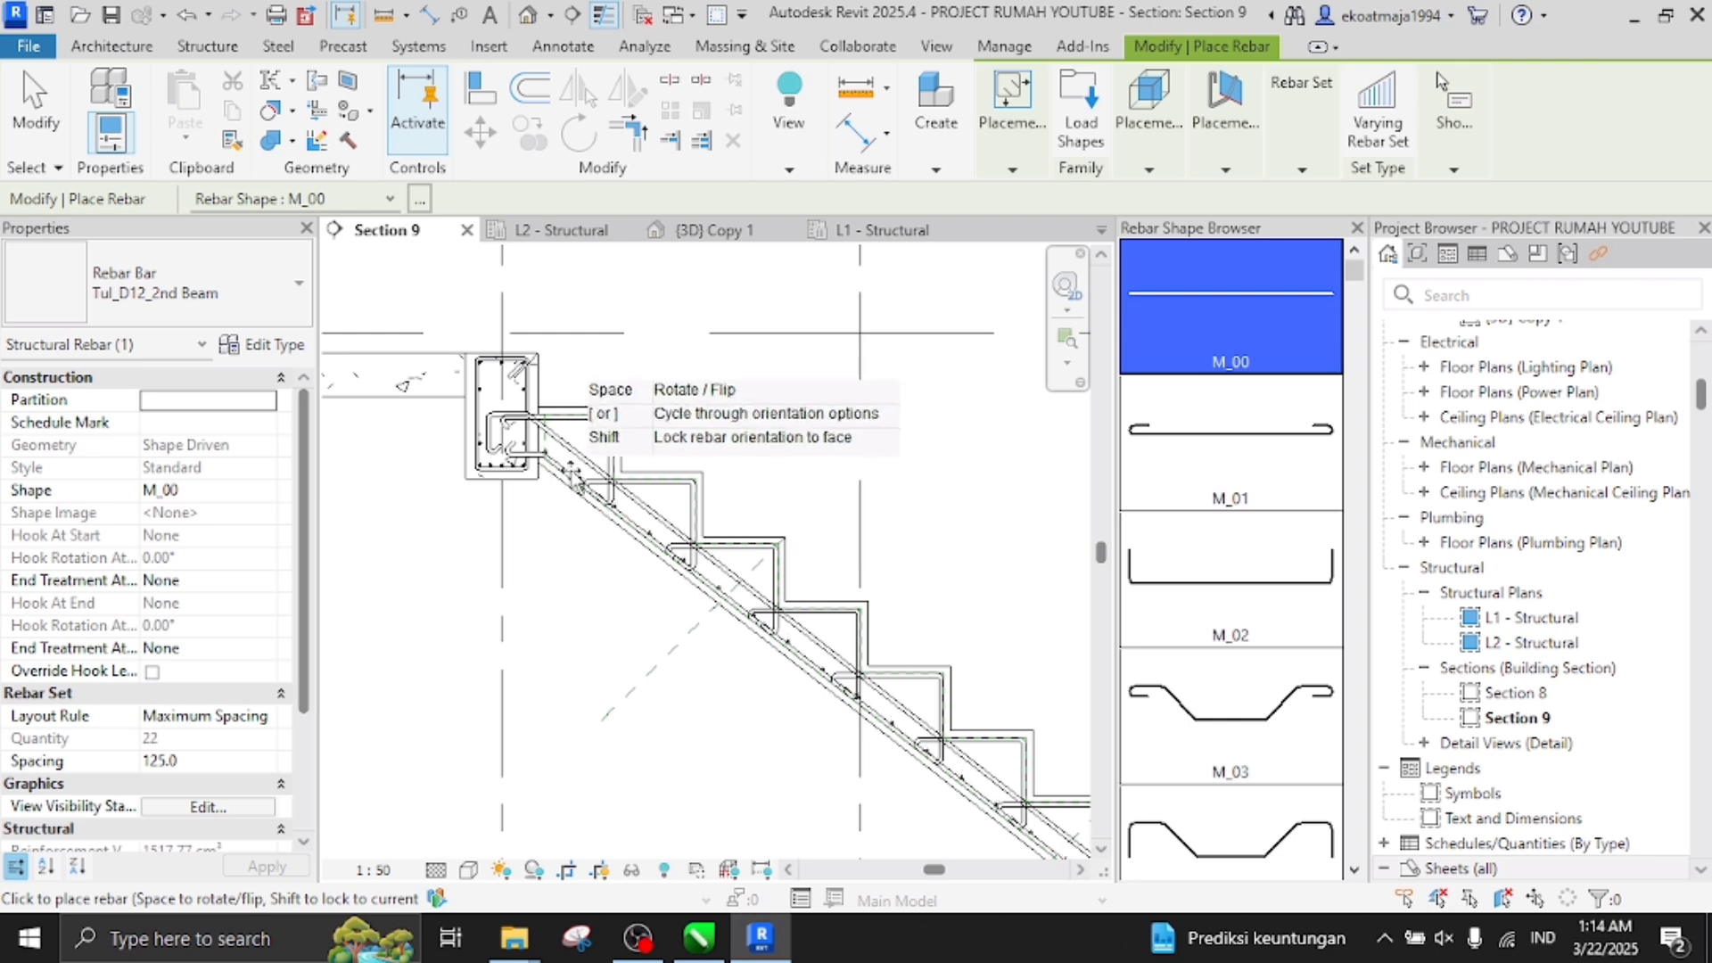
left_click(617, 515)
key("Escape")
Change the new crosswise set's layout to Fixed Number with a quantity of 18
scroll(919, 798, "up", 5)
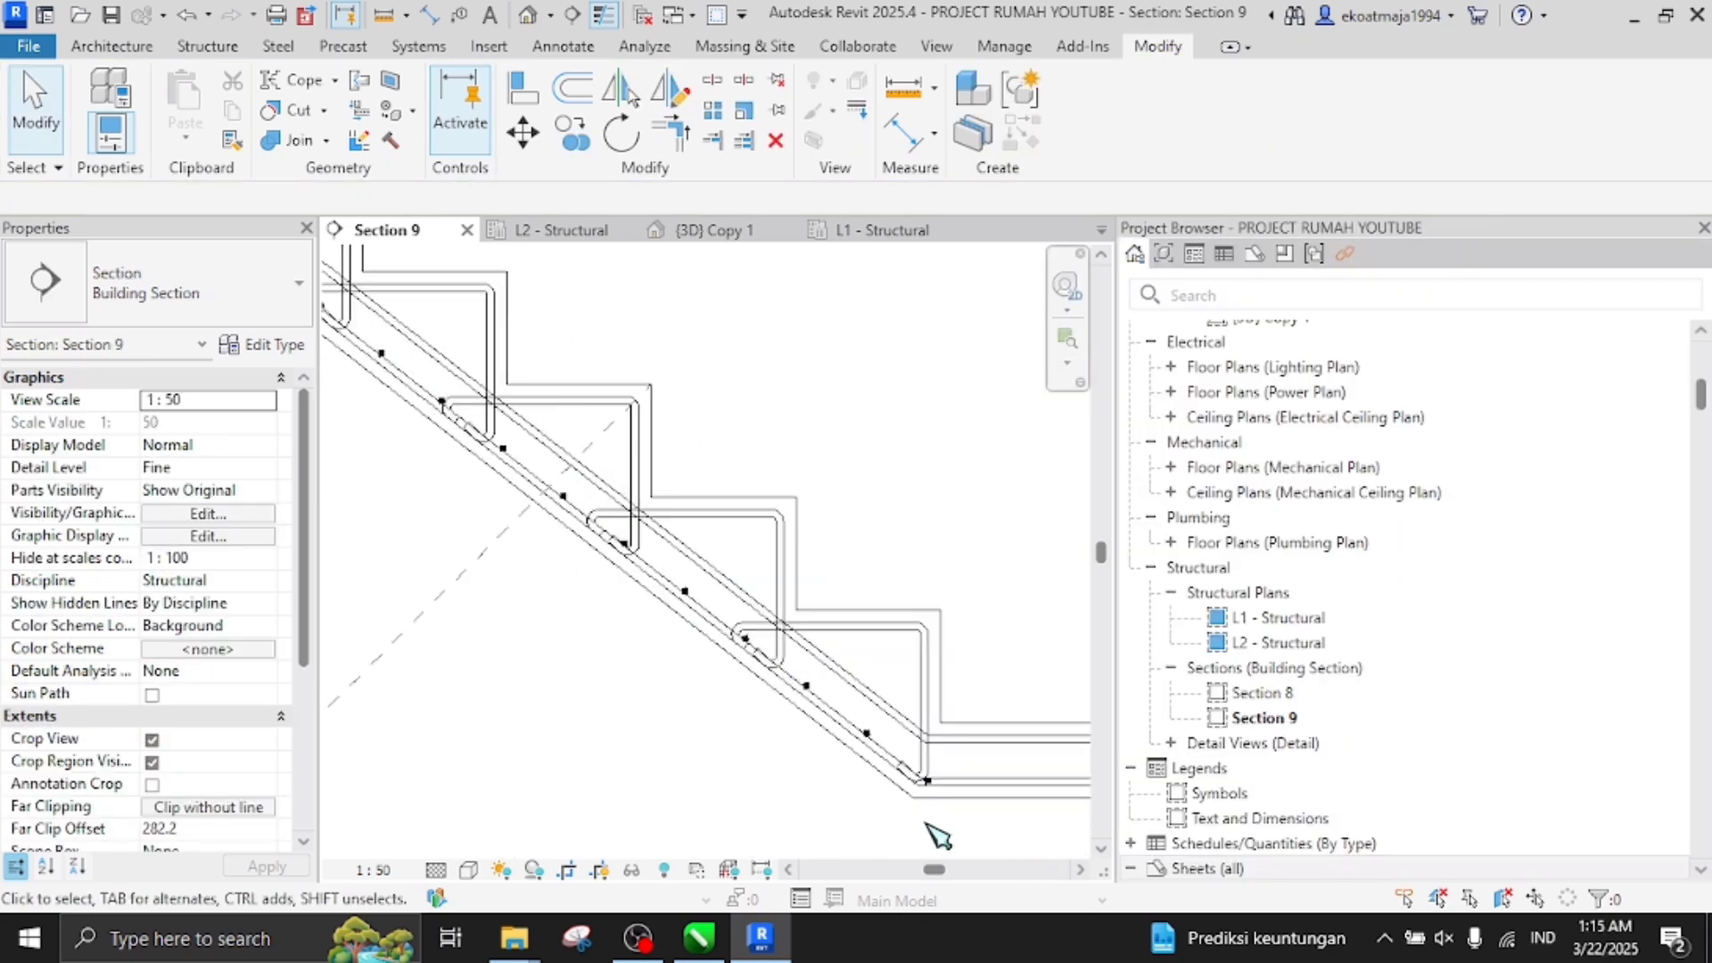
scroll(909, 786, "up", 2)
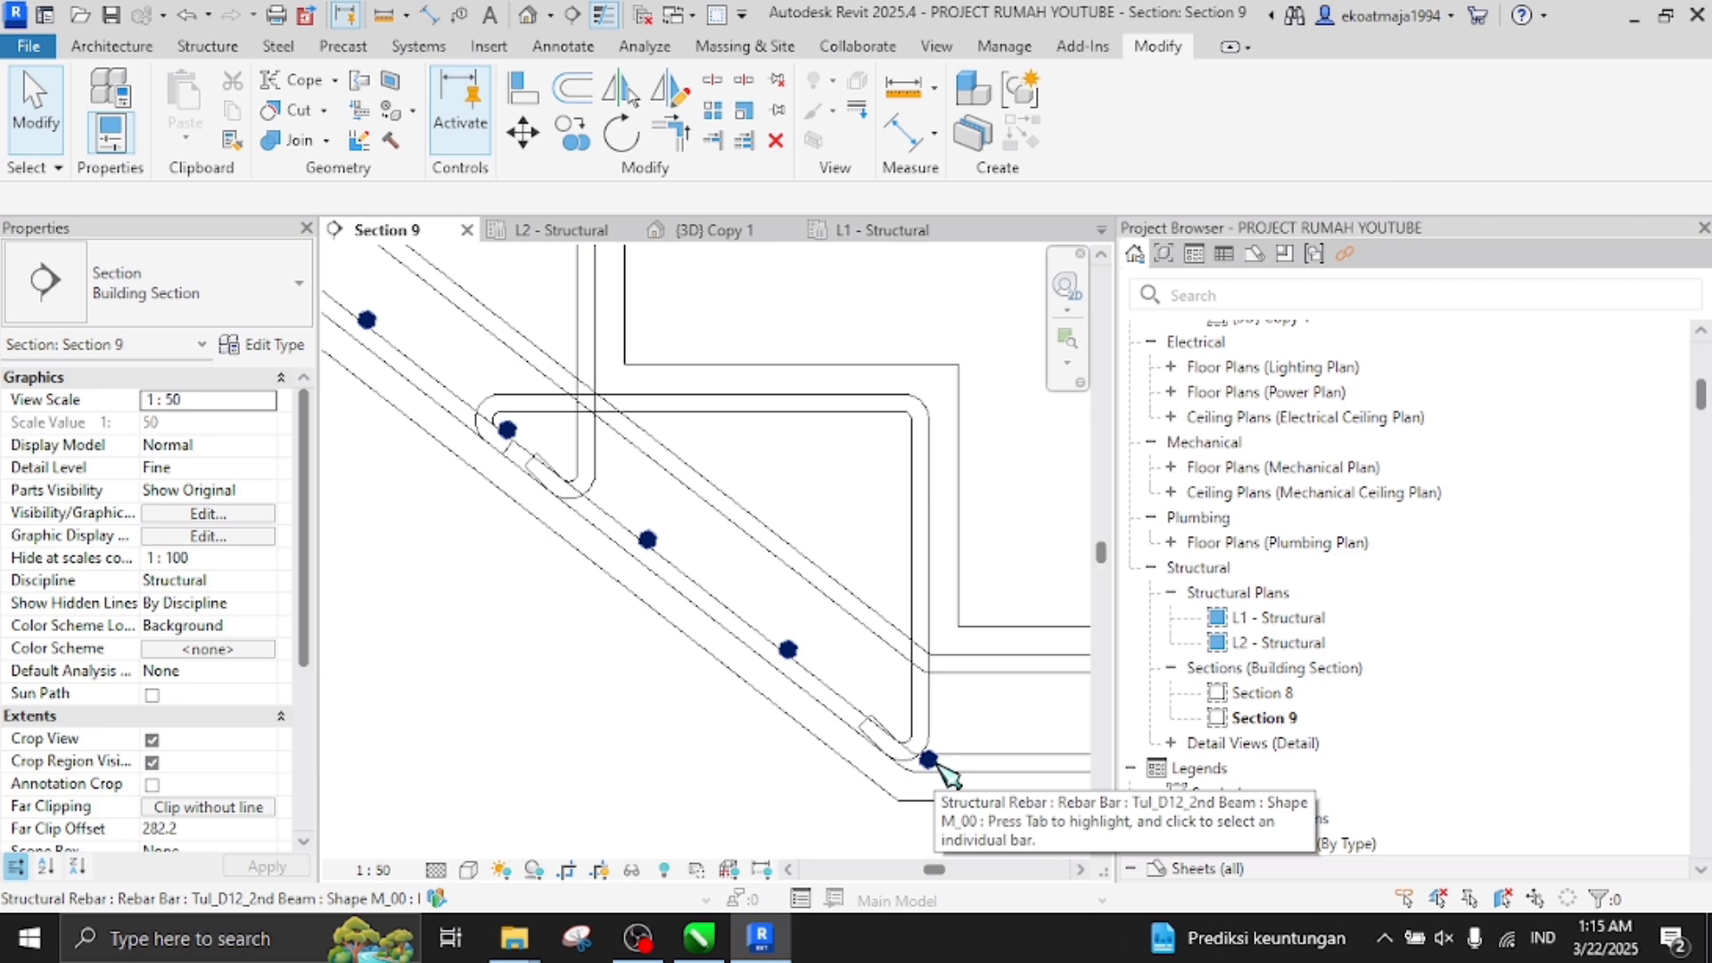
left_click(932, 765)
left_click(874, 169)
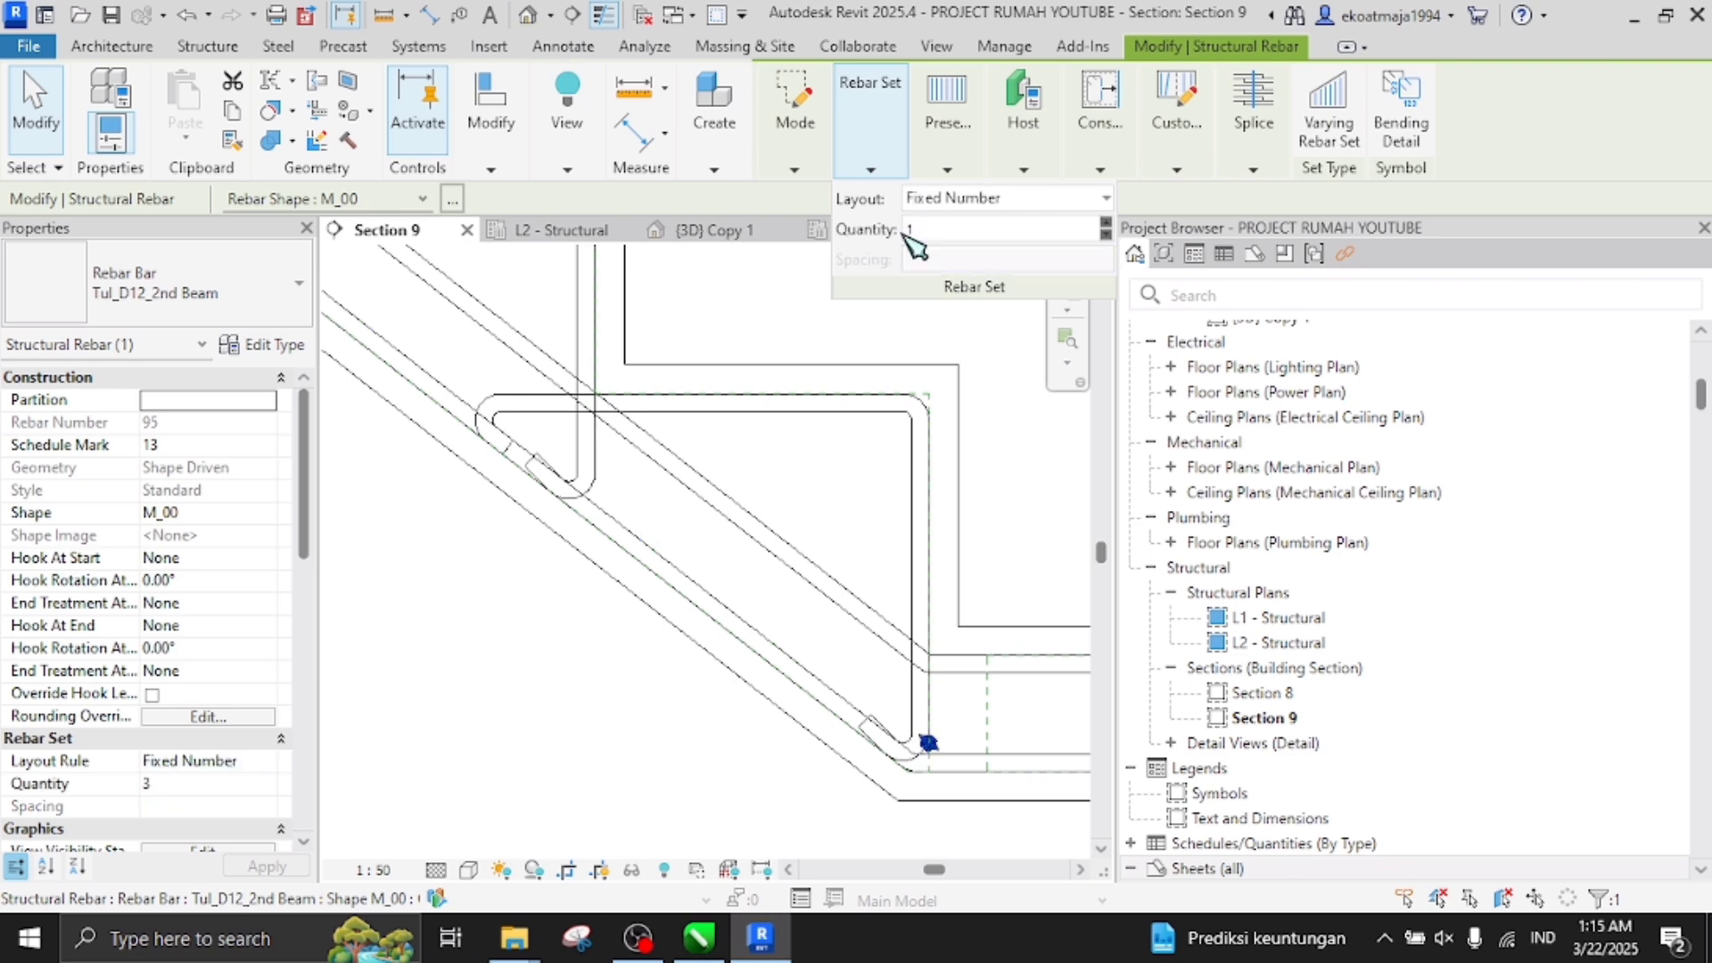
type("18")
key("Return")
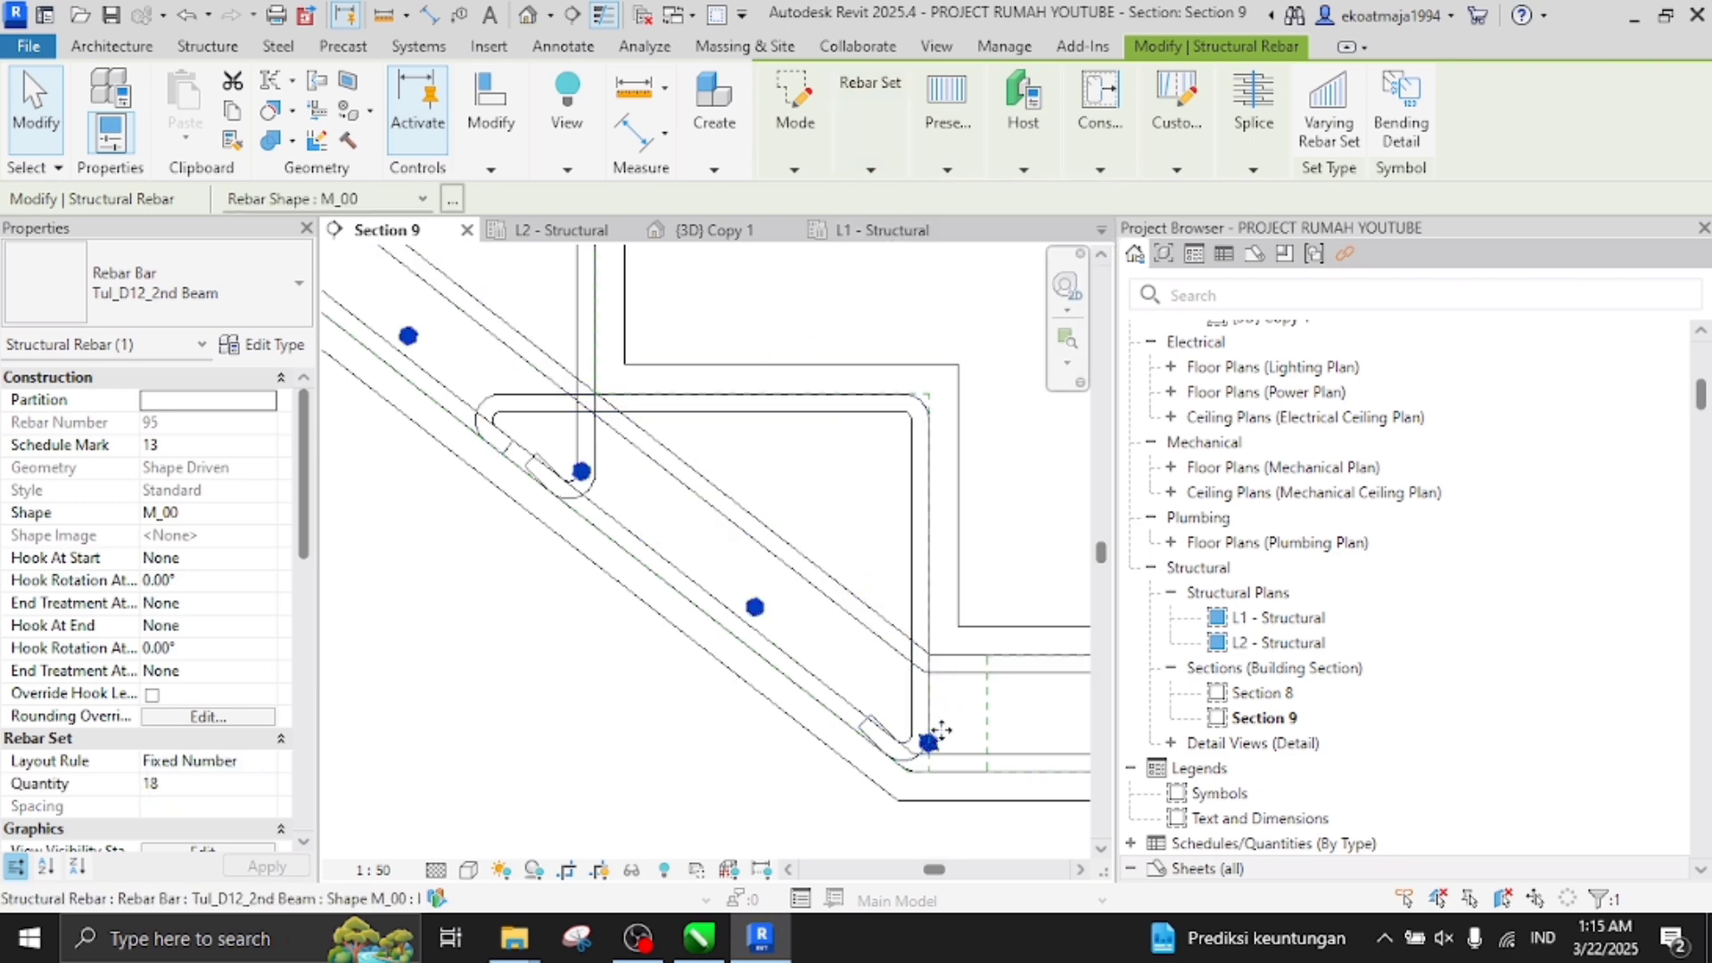
Move the crosswise set so its landing-end bar sits inside the last step bar's hook, resting on the hooked leg
scroll(923, 740, "up", 1)
left_click_drag(923, 742, 879, 729)
scroll(892, 730, "up", 2)
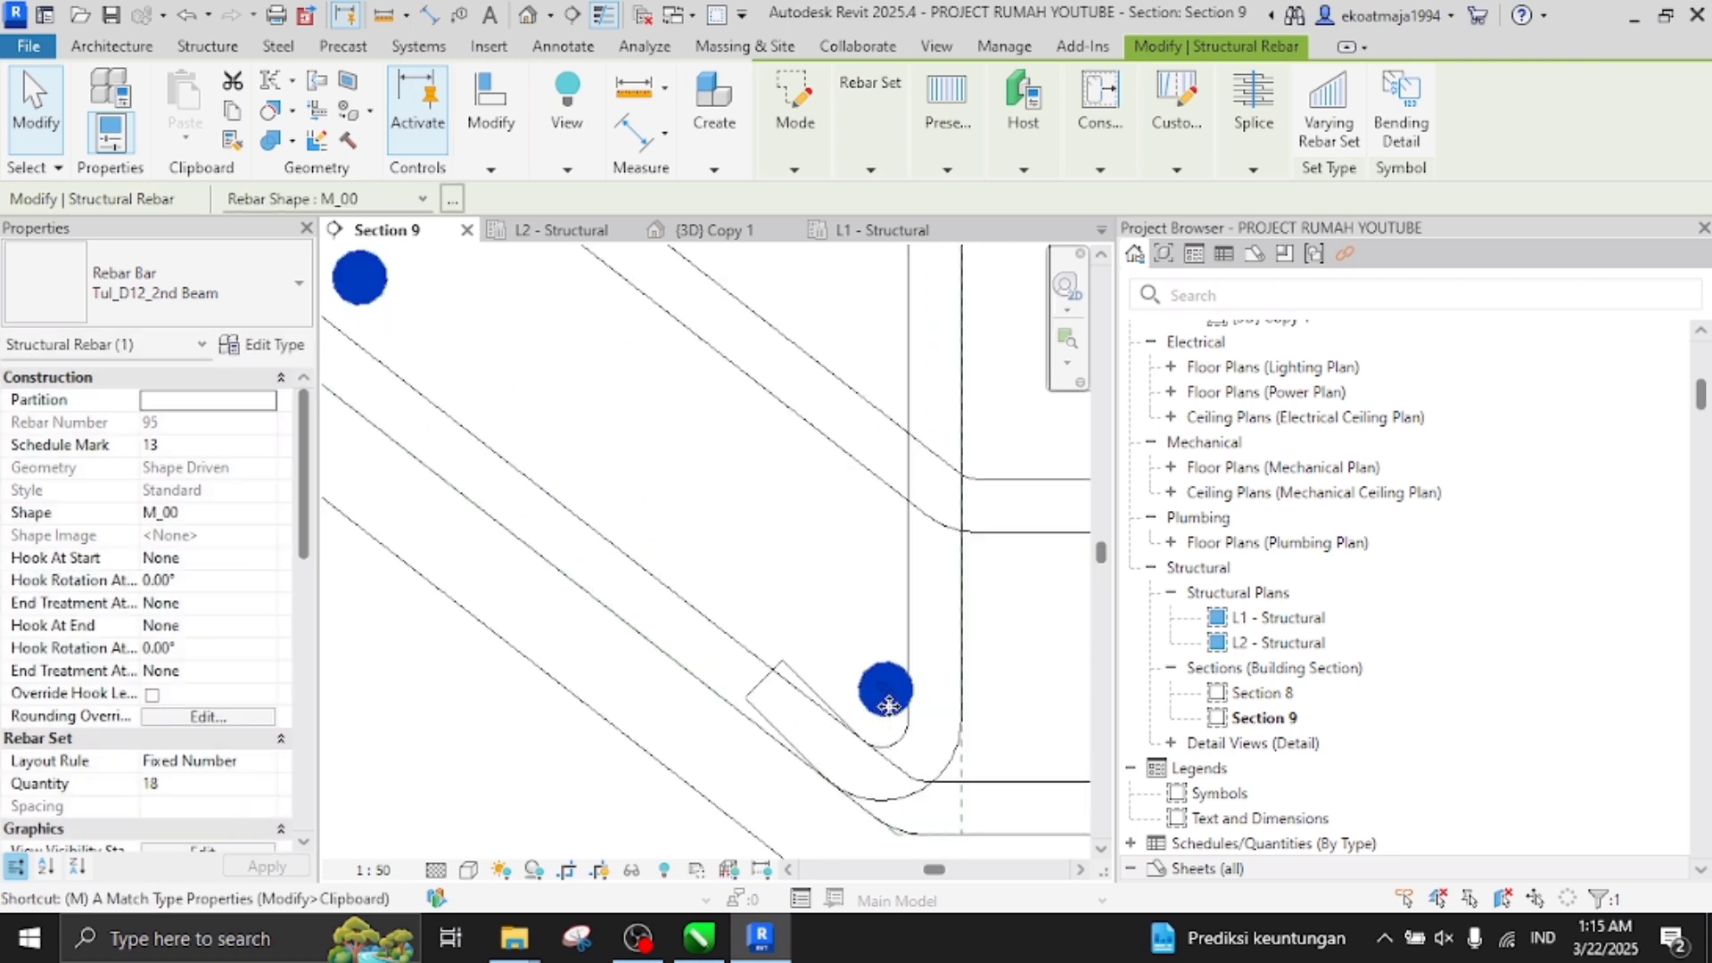
left_click(902, 713)
scroll(894, 713, "up", 1)
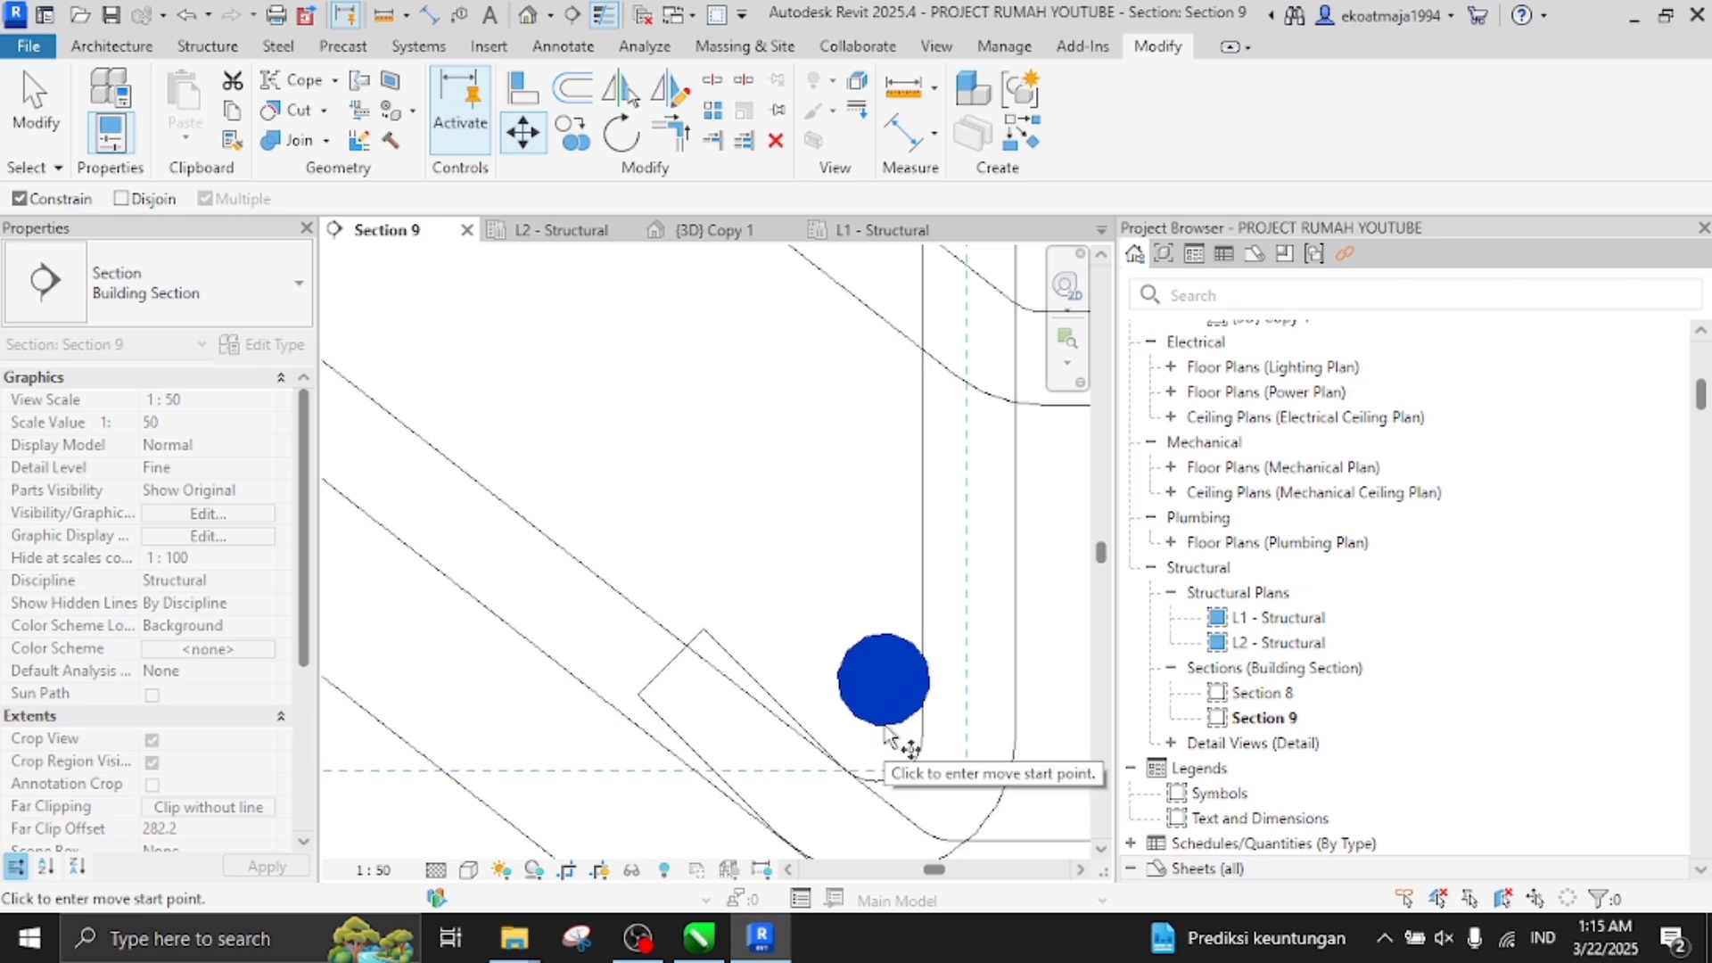
left_click(884, 726)
left_click(881, 781)
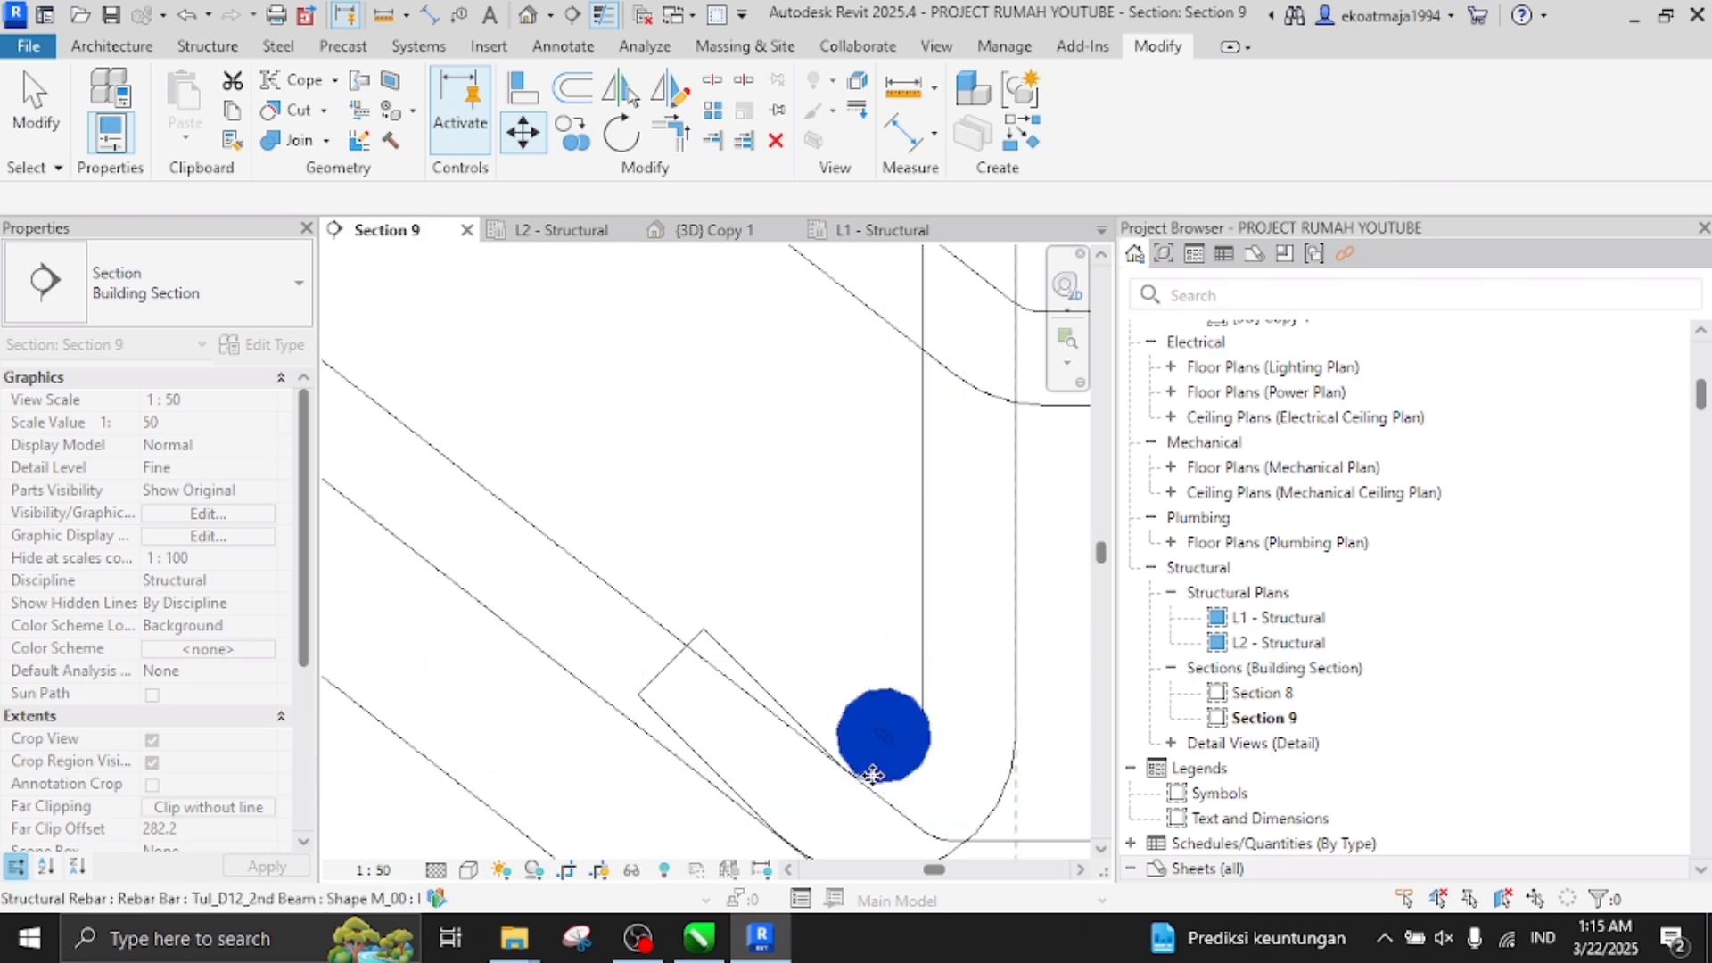
left_click(1007, 711)
Pull the set's beam-side end down the slope from the lower bar's bend so its bars fall inside the step bars' hooks
scroll(892, 624, "down", 5)
scroll(675, 484, "up", 2)
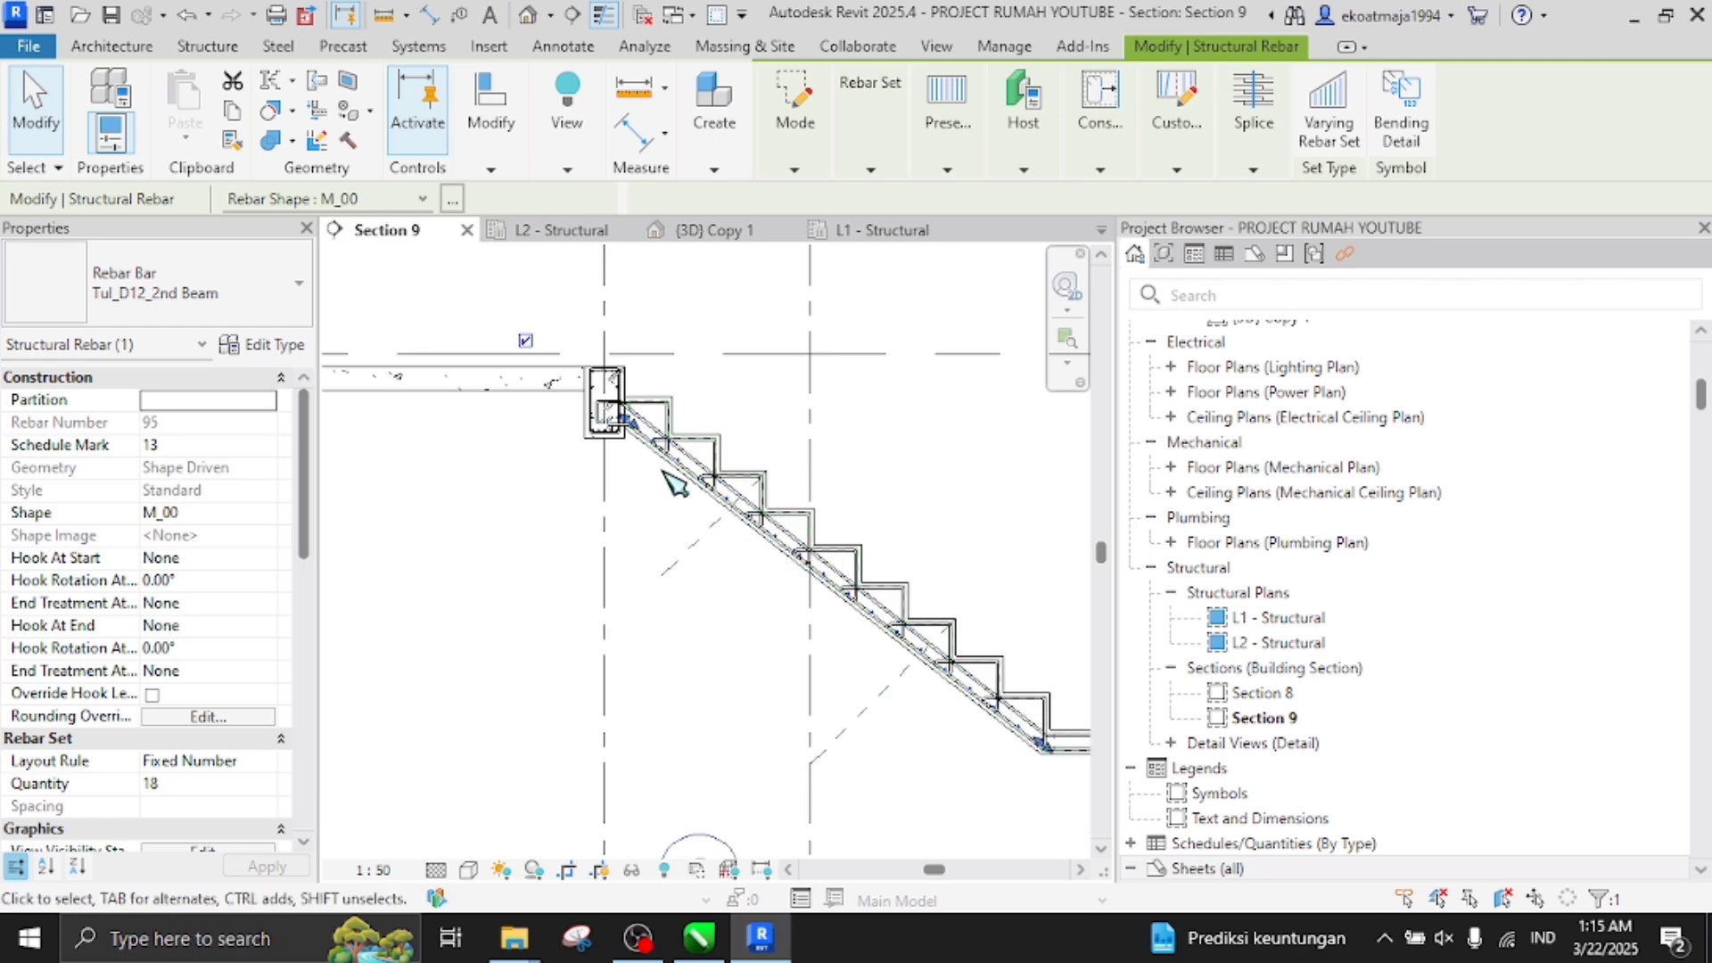
scroll(660, 437, "up", 6)
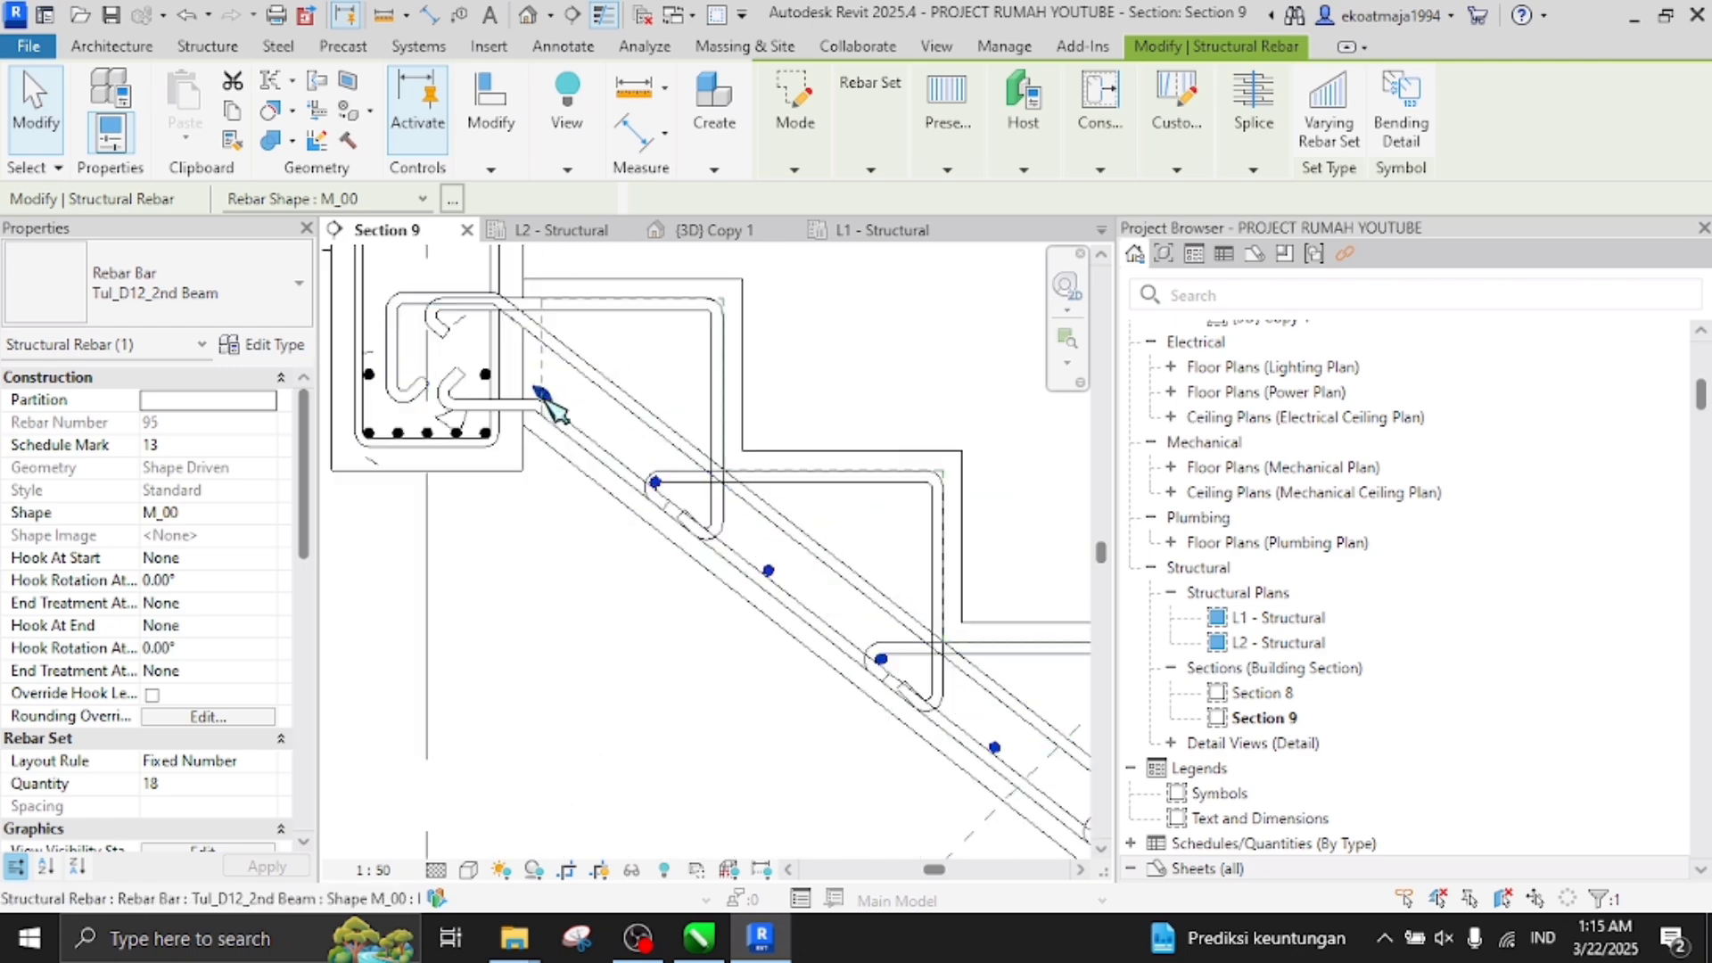
left_click_drag(555, 408, 591, 455)
scroll(592, 458, "down", 4)
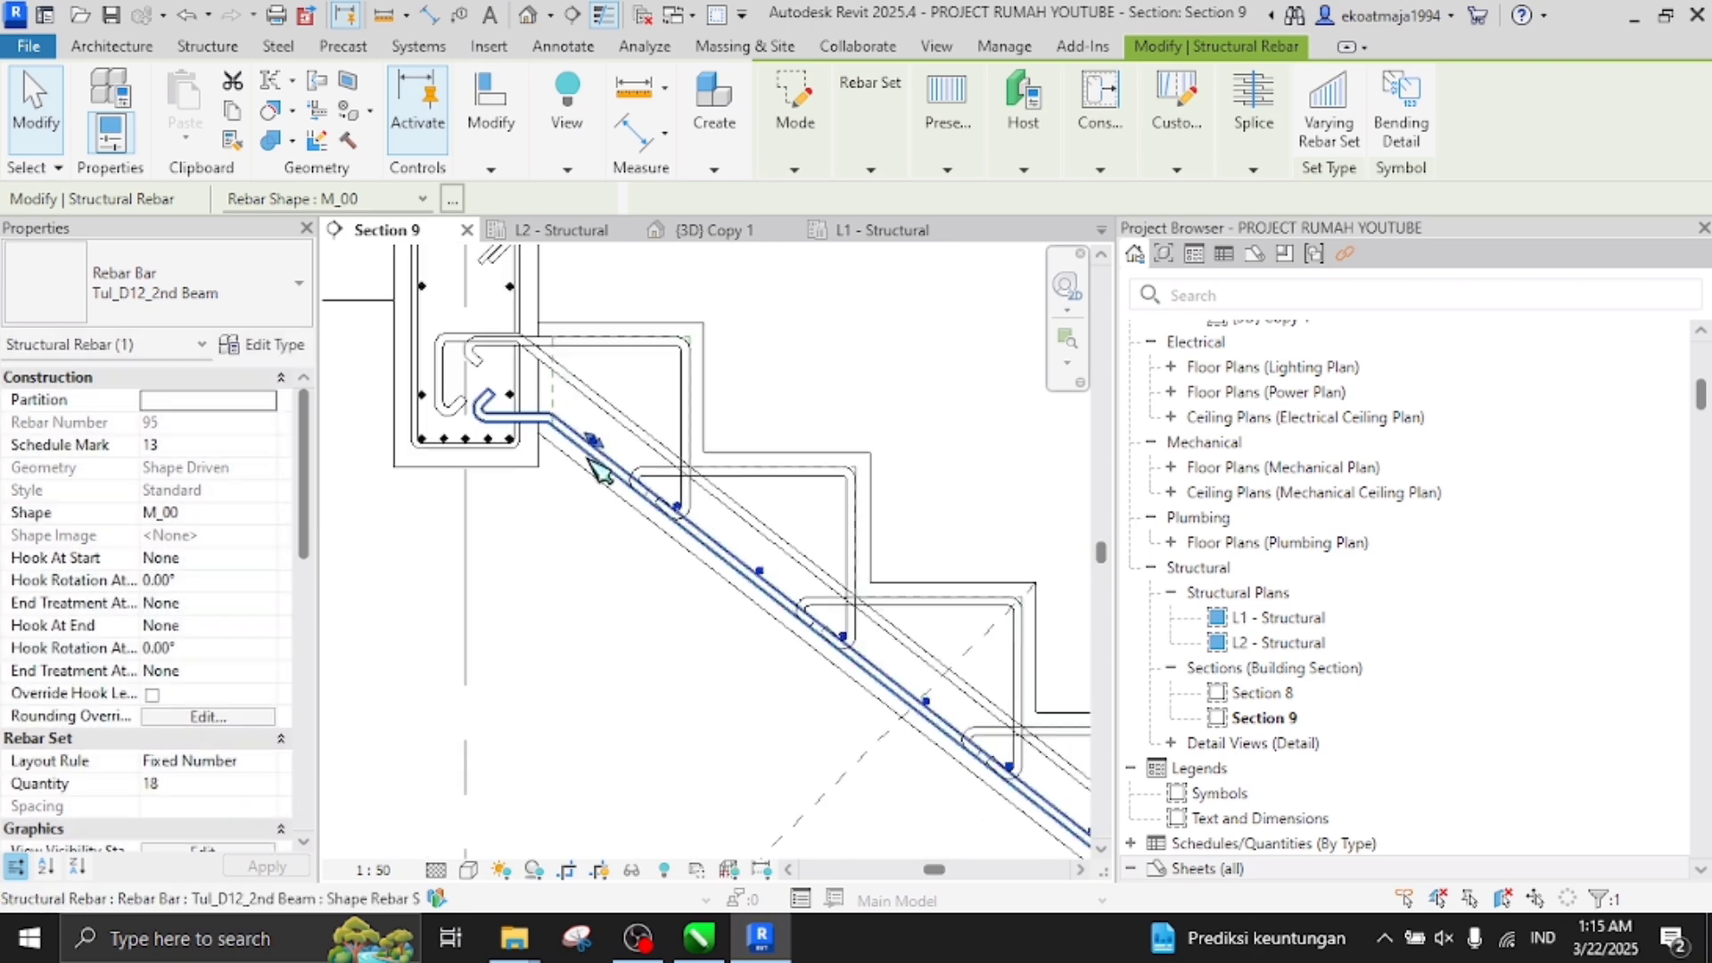
scroll(675, 491, "up", 4)
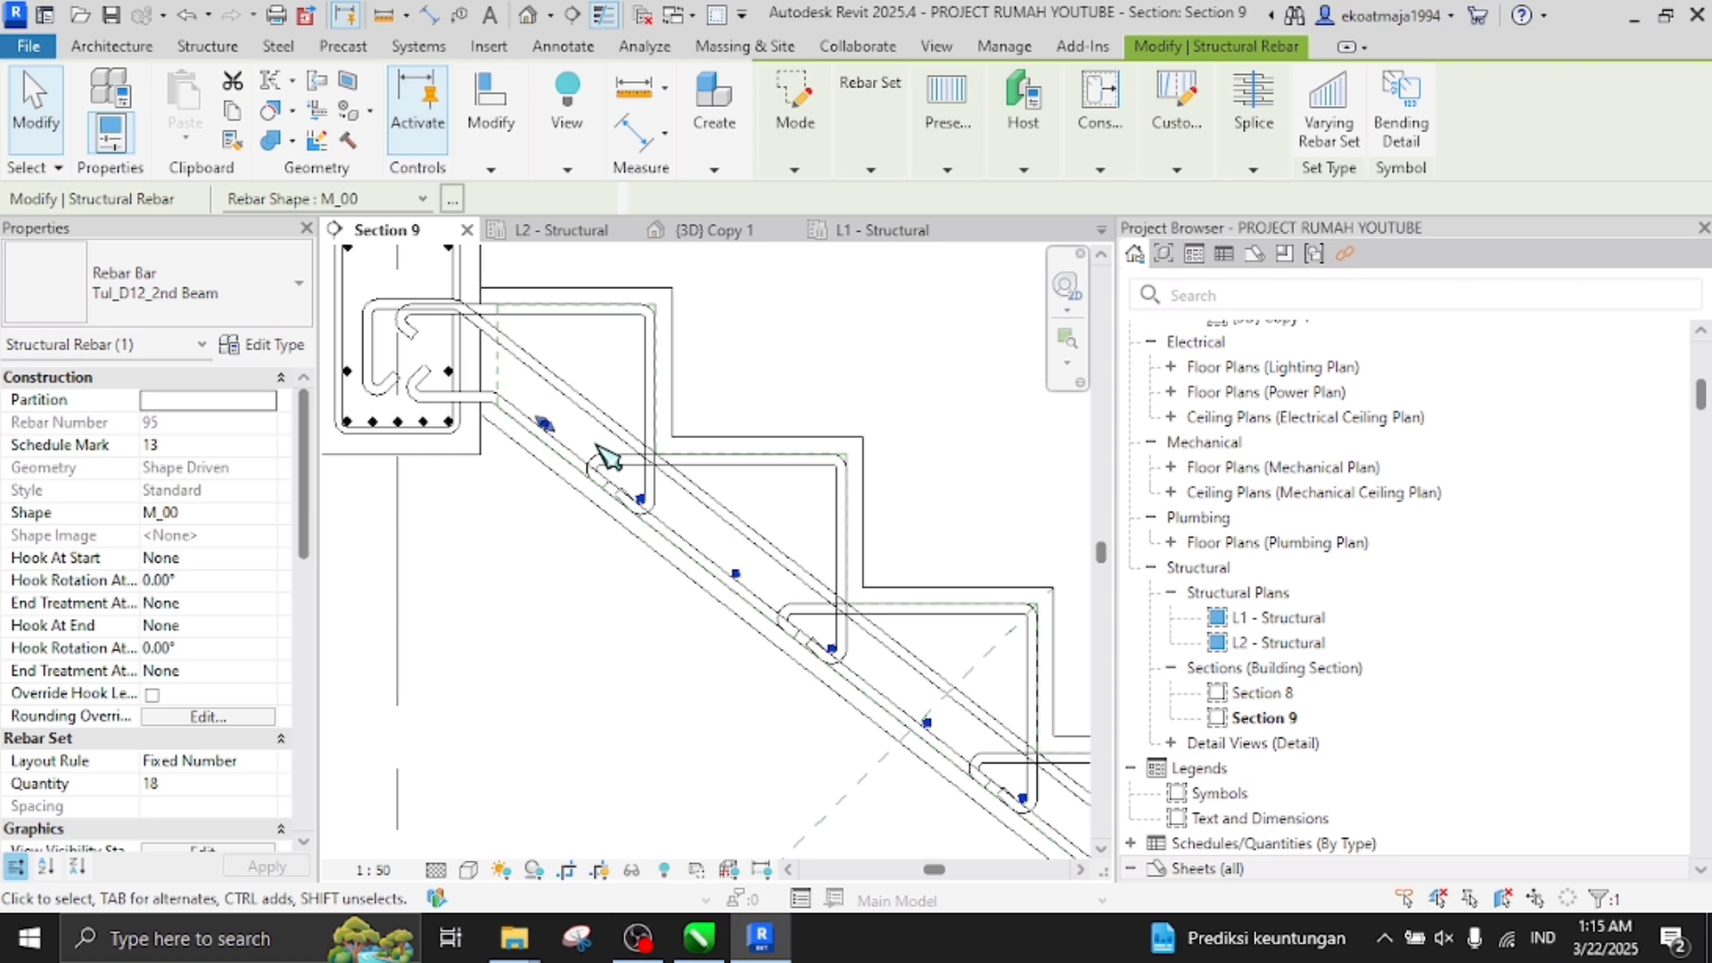
left_click(711, 390)
Copy the lower crosswise set vertically upward to just beneath the slab's upper bar
left_click(547, 429)
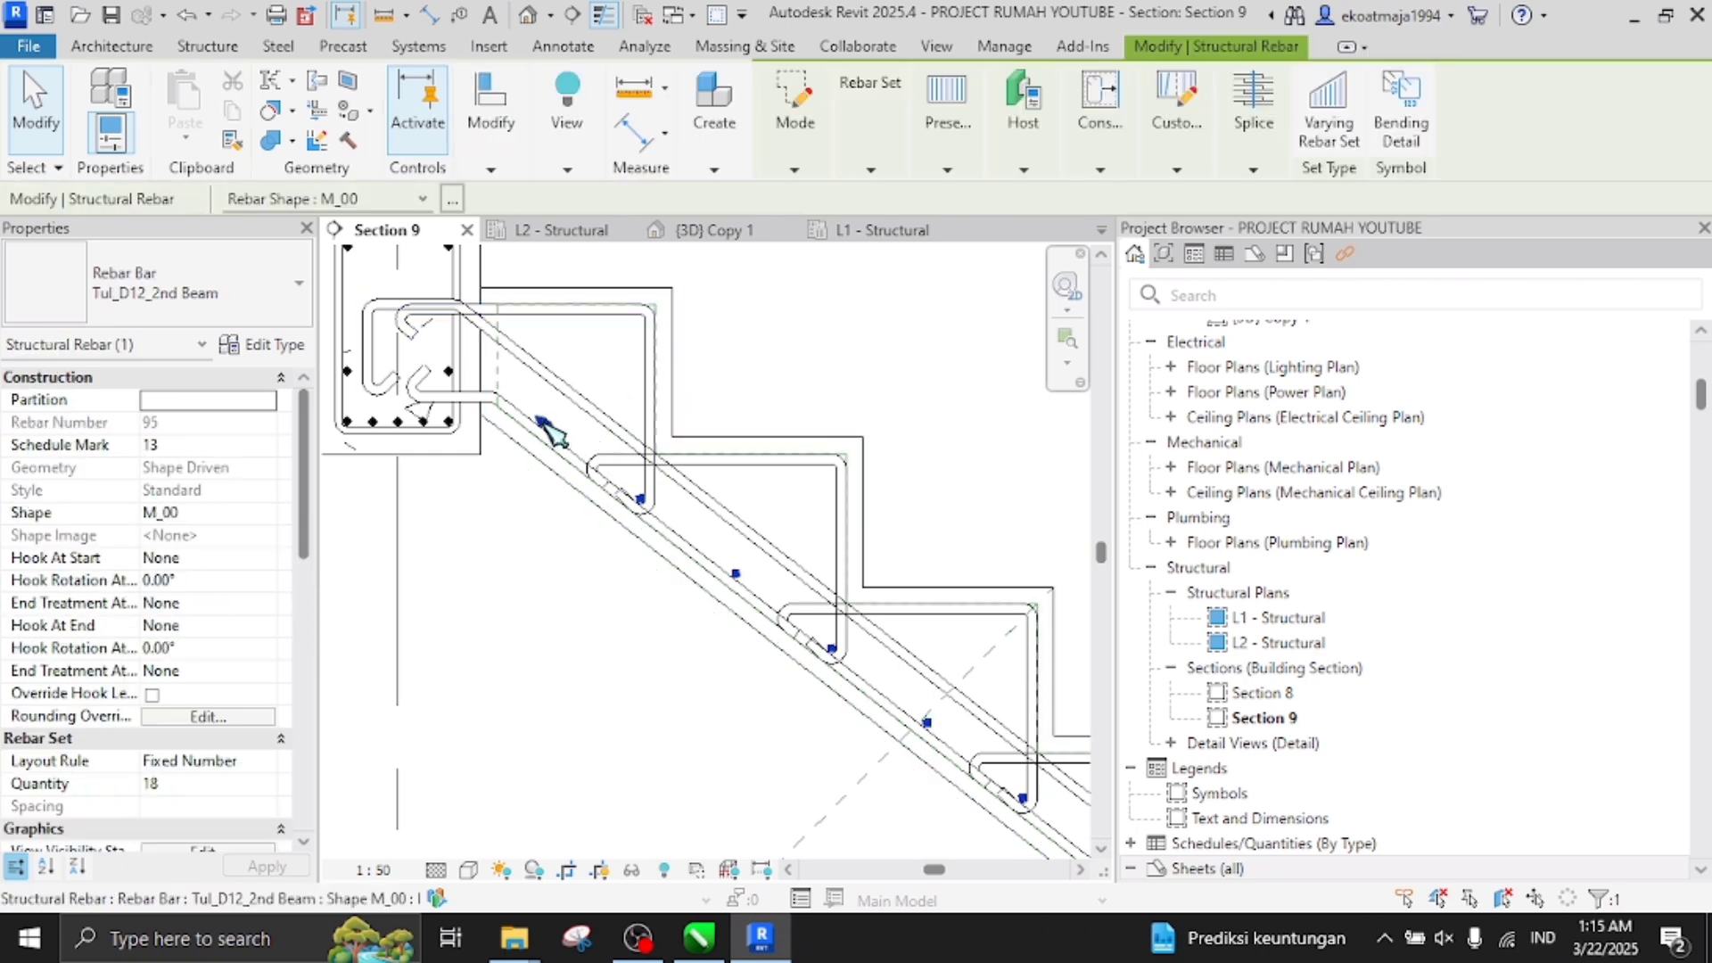
key("c")
key("o")
scroll(658, 497, "up", 4)
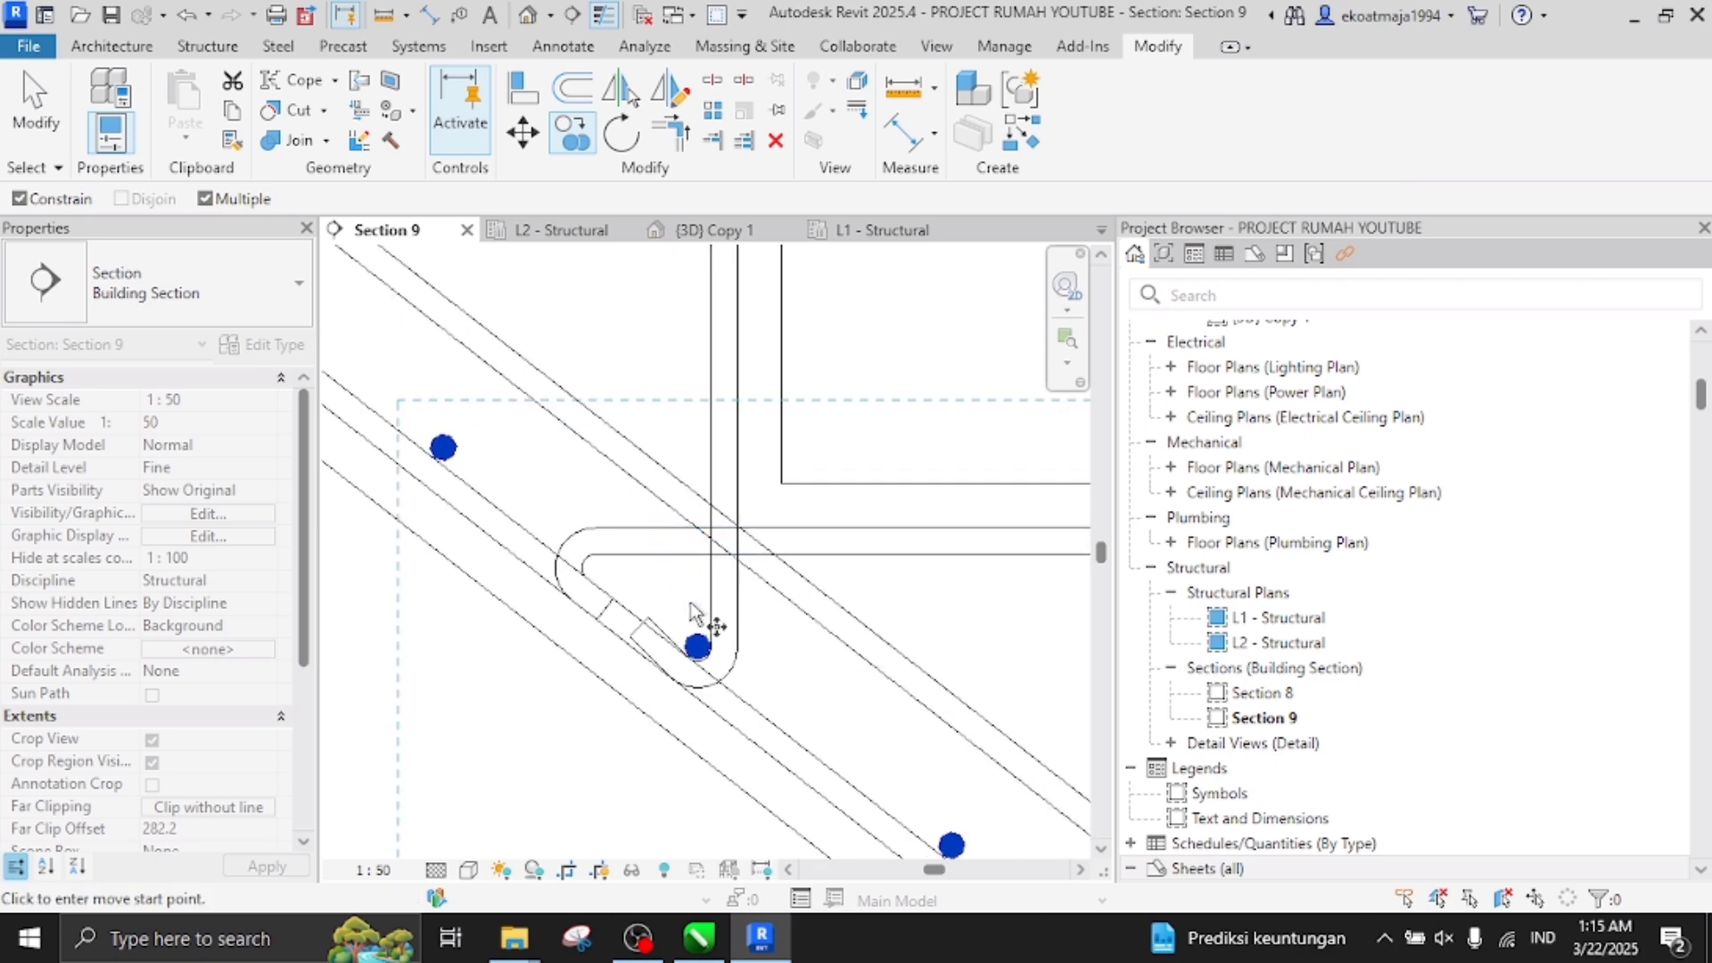
left_click(452, 443)
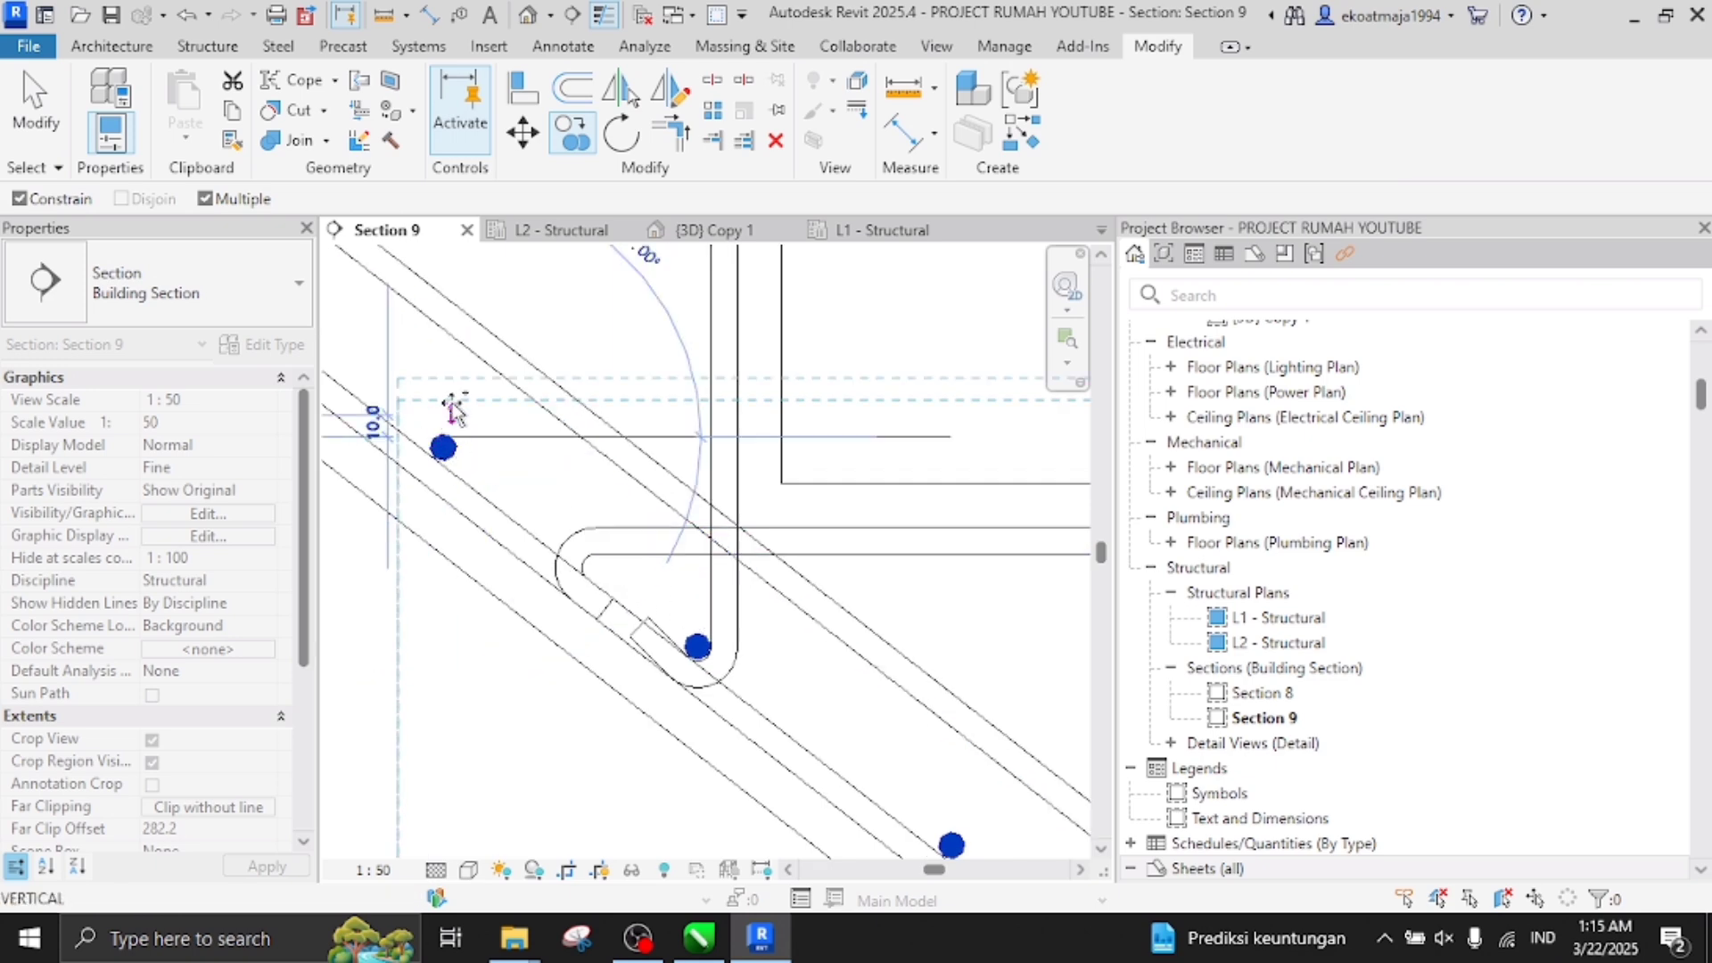
left_click(455, 344)
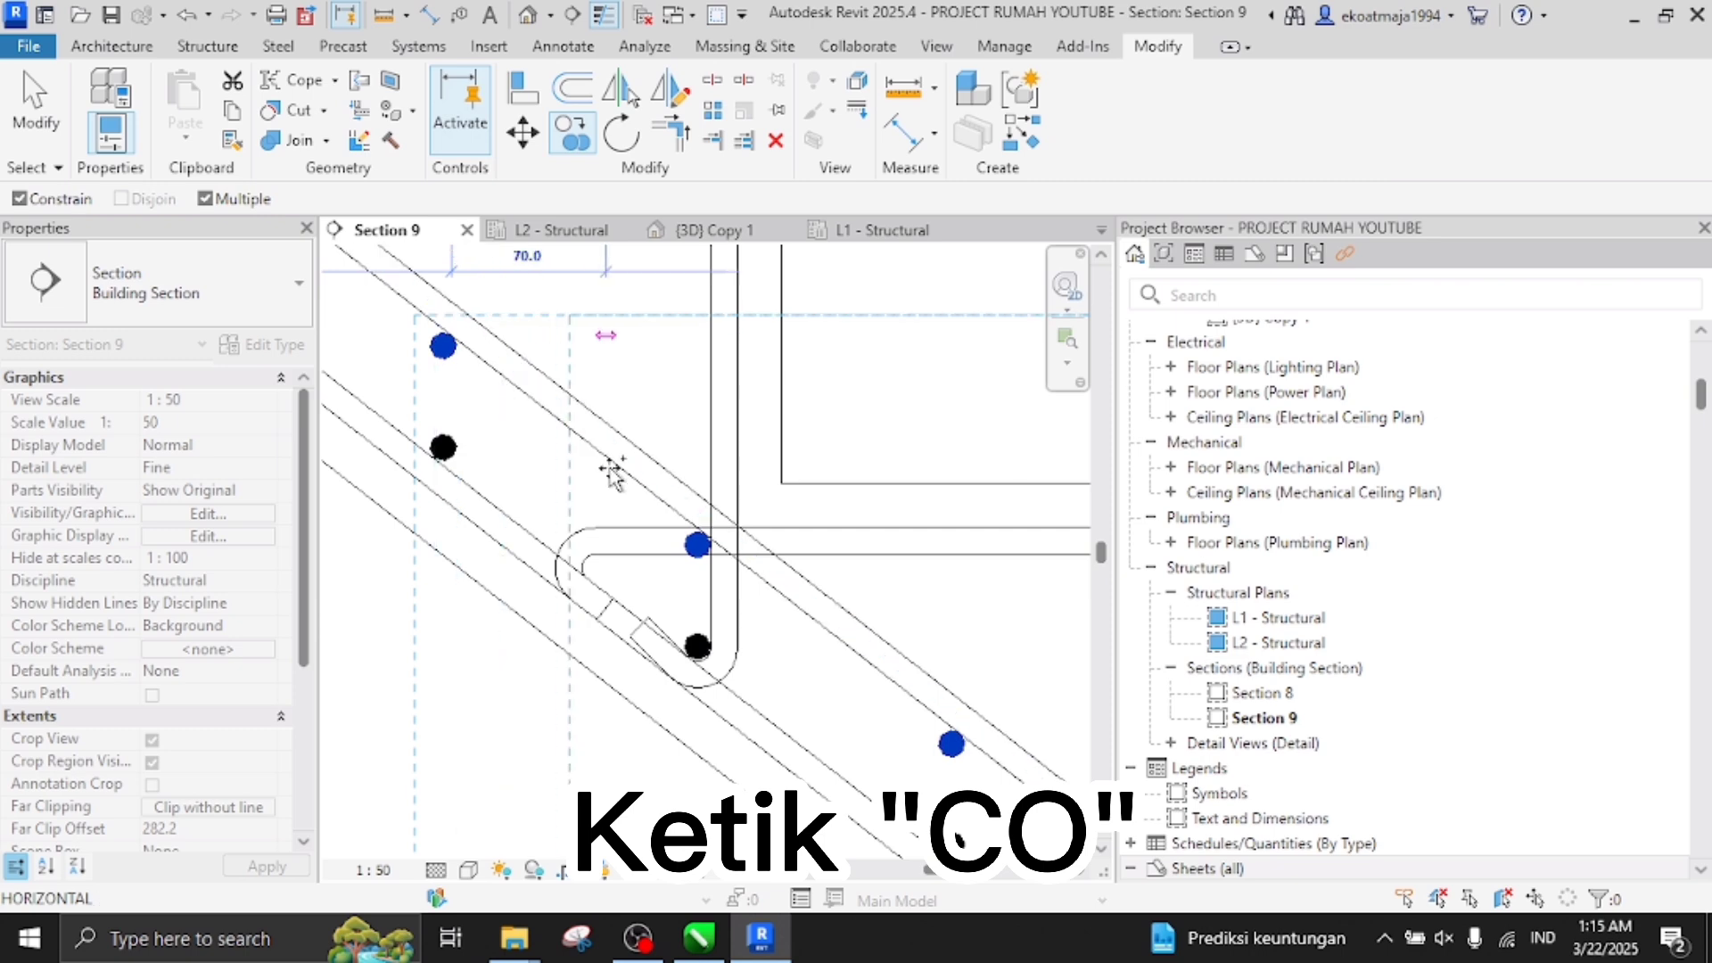
scroll(649, 526, "down", 3)
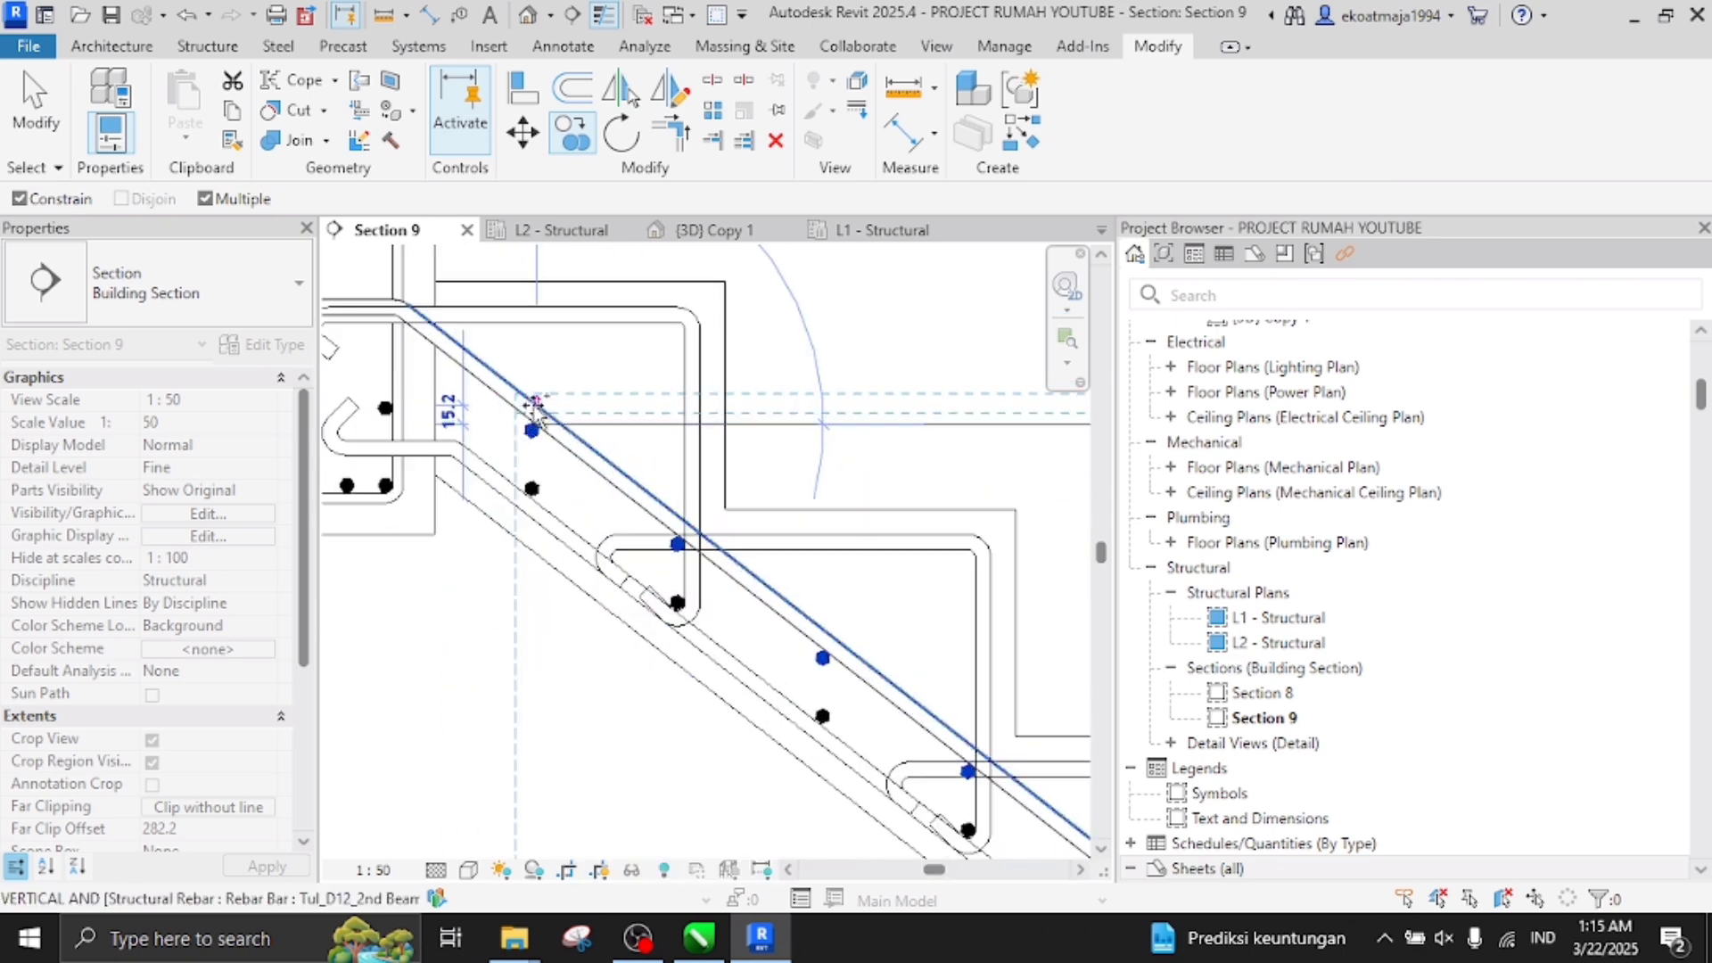
key("Escape")
scroll(536, 419, "up", 4)
key("m")
key("v")
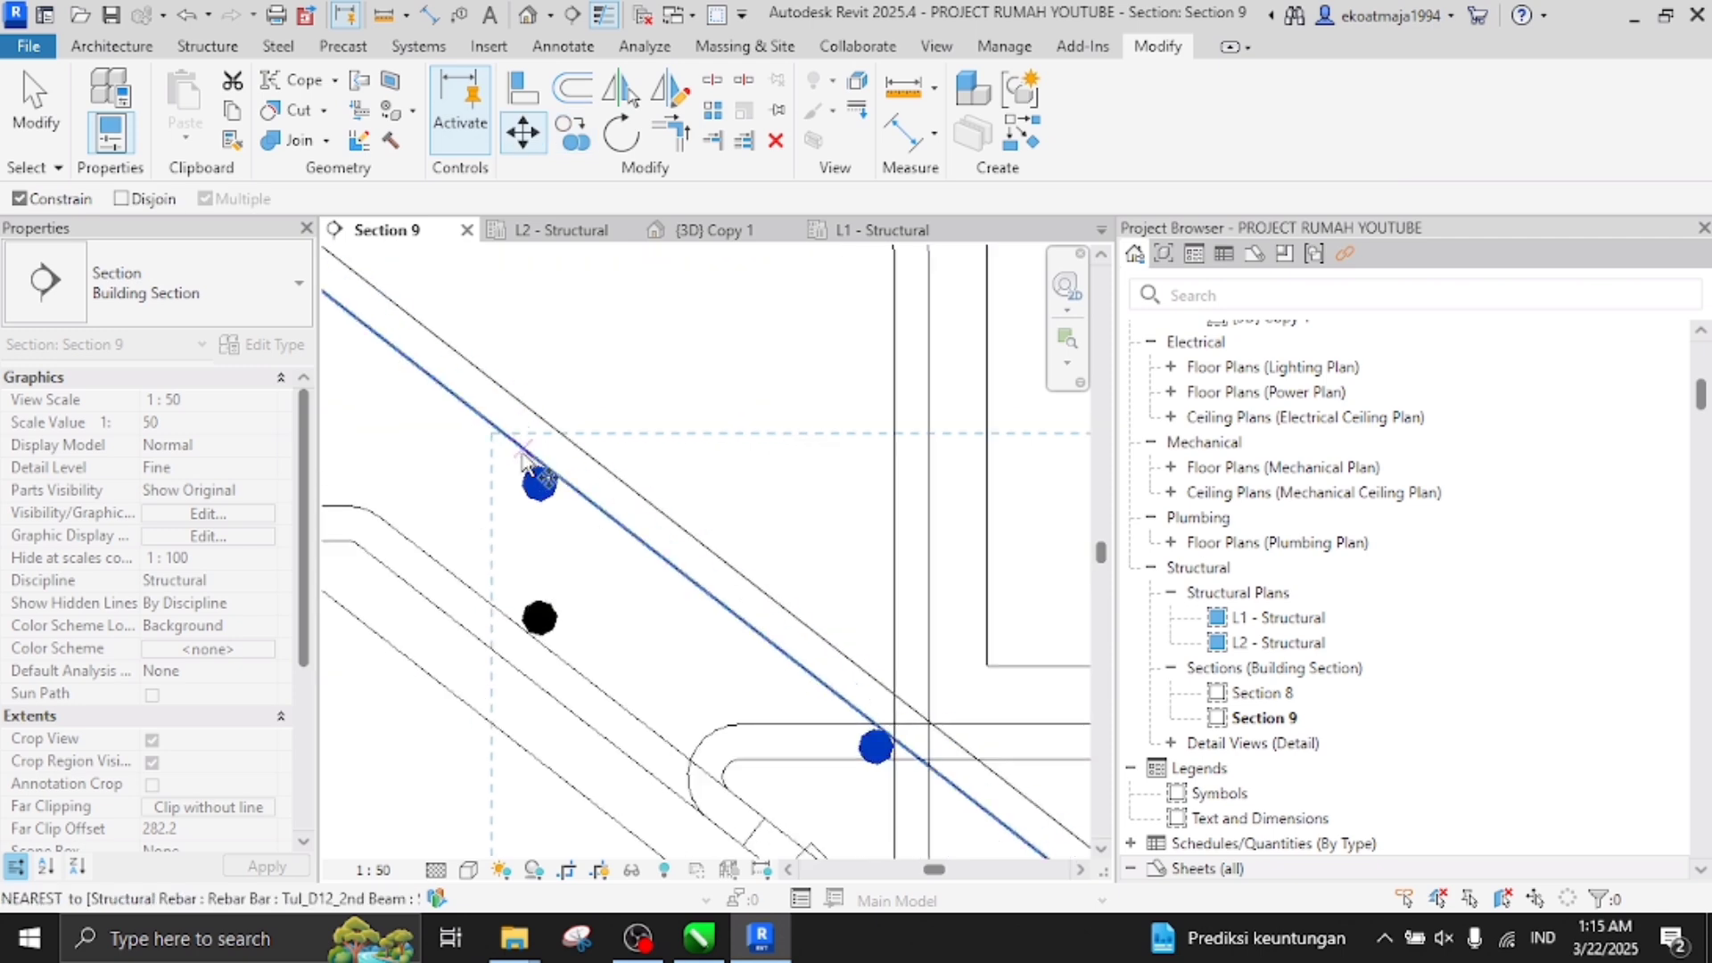
key("Escape")
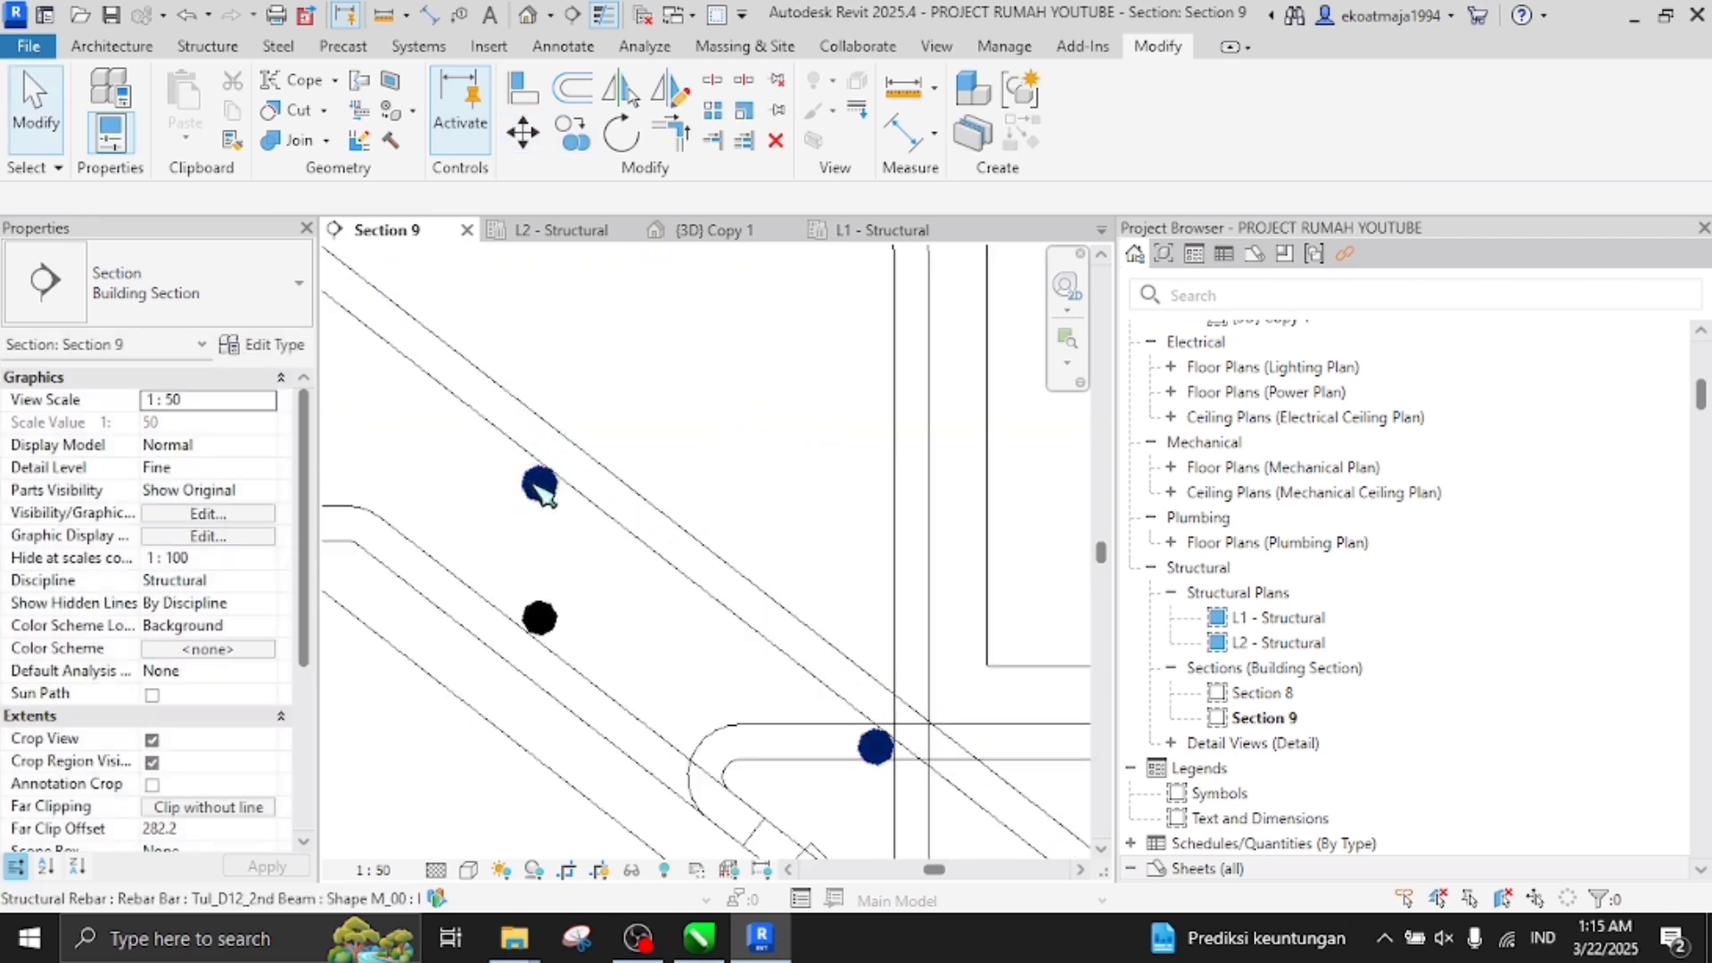
Extend the copied upper set's beam-side end up the slope, keeping its bars beneath the slab's upper bar
left_click_drag(546, 493, 483, 437)
scroll(486, 437, "down", 9)
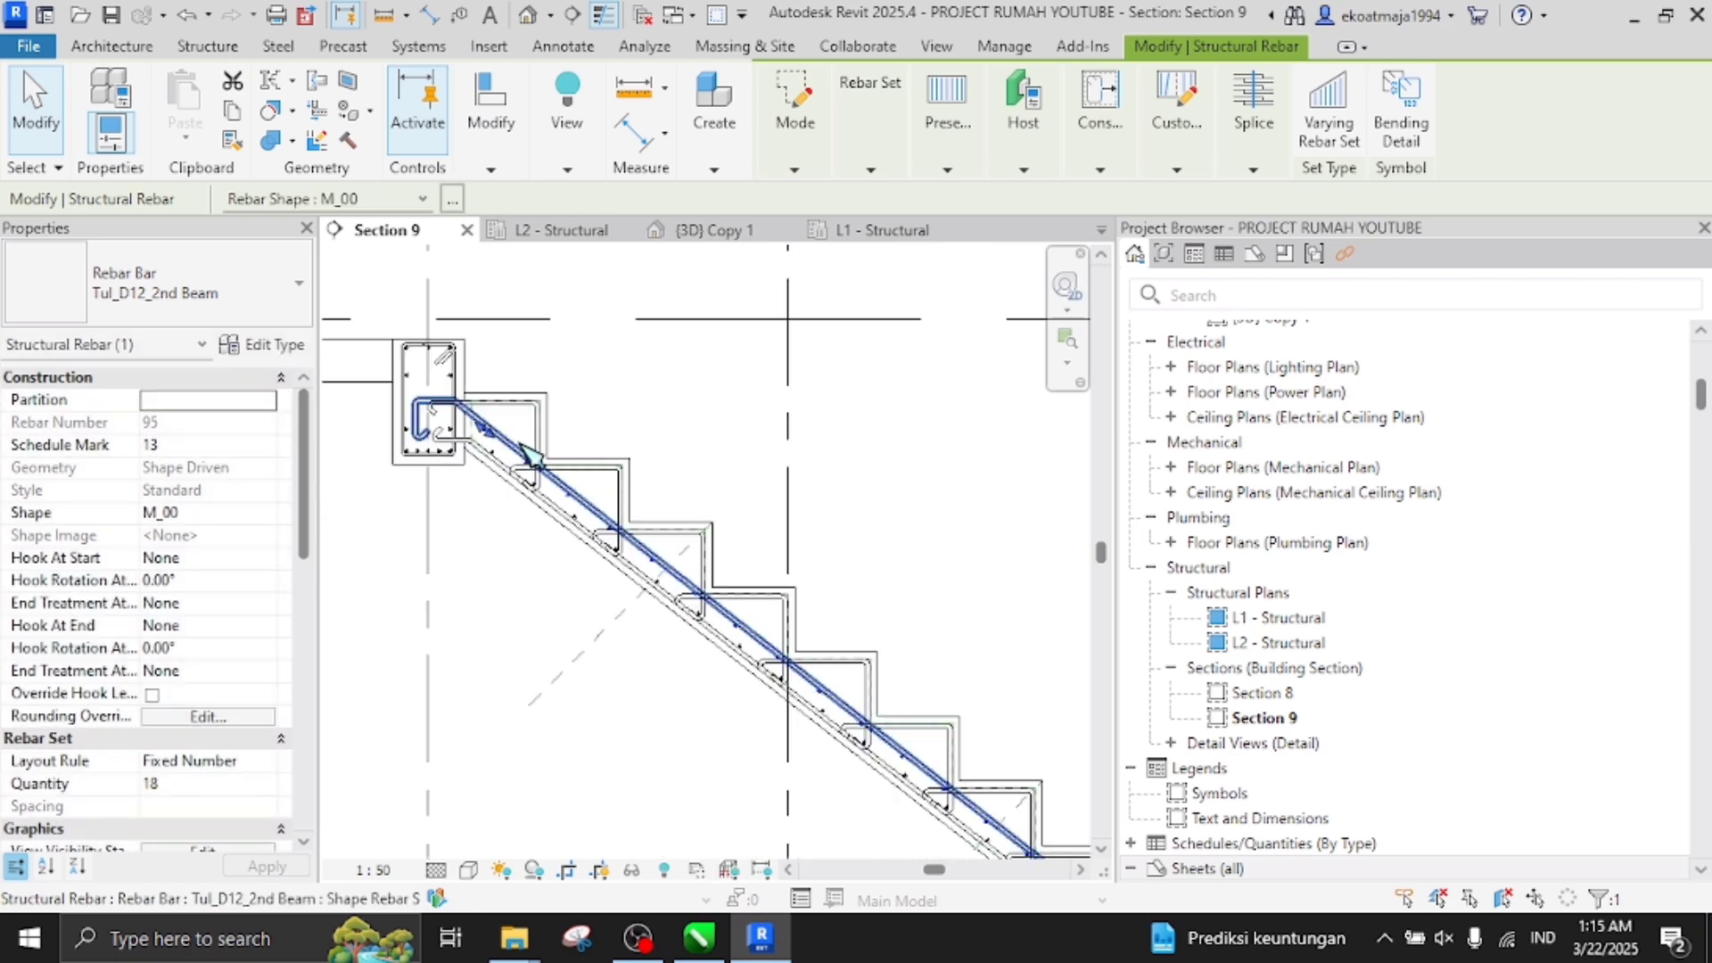
scroll(528, 421, "up", 5)
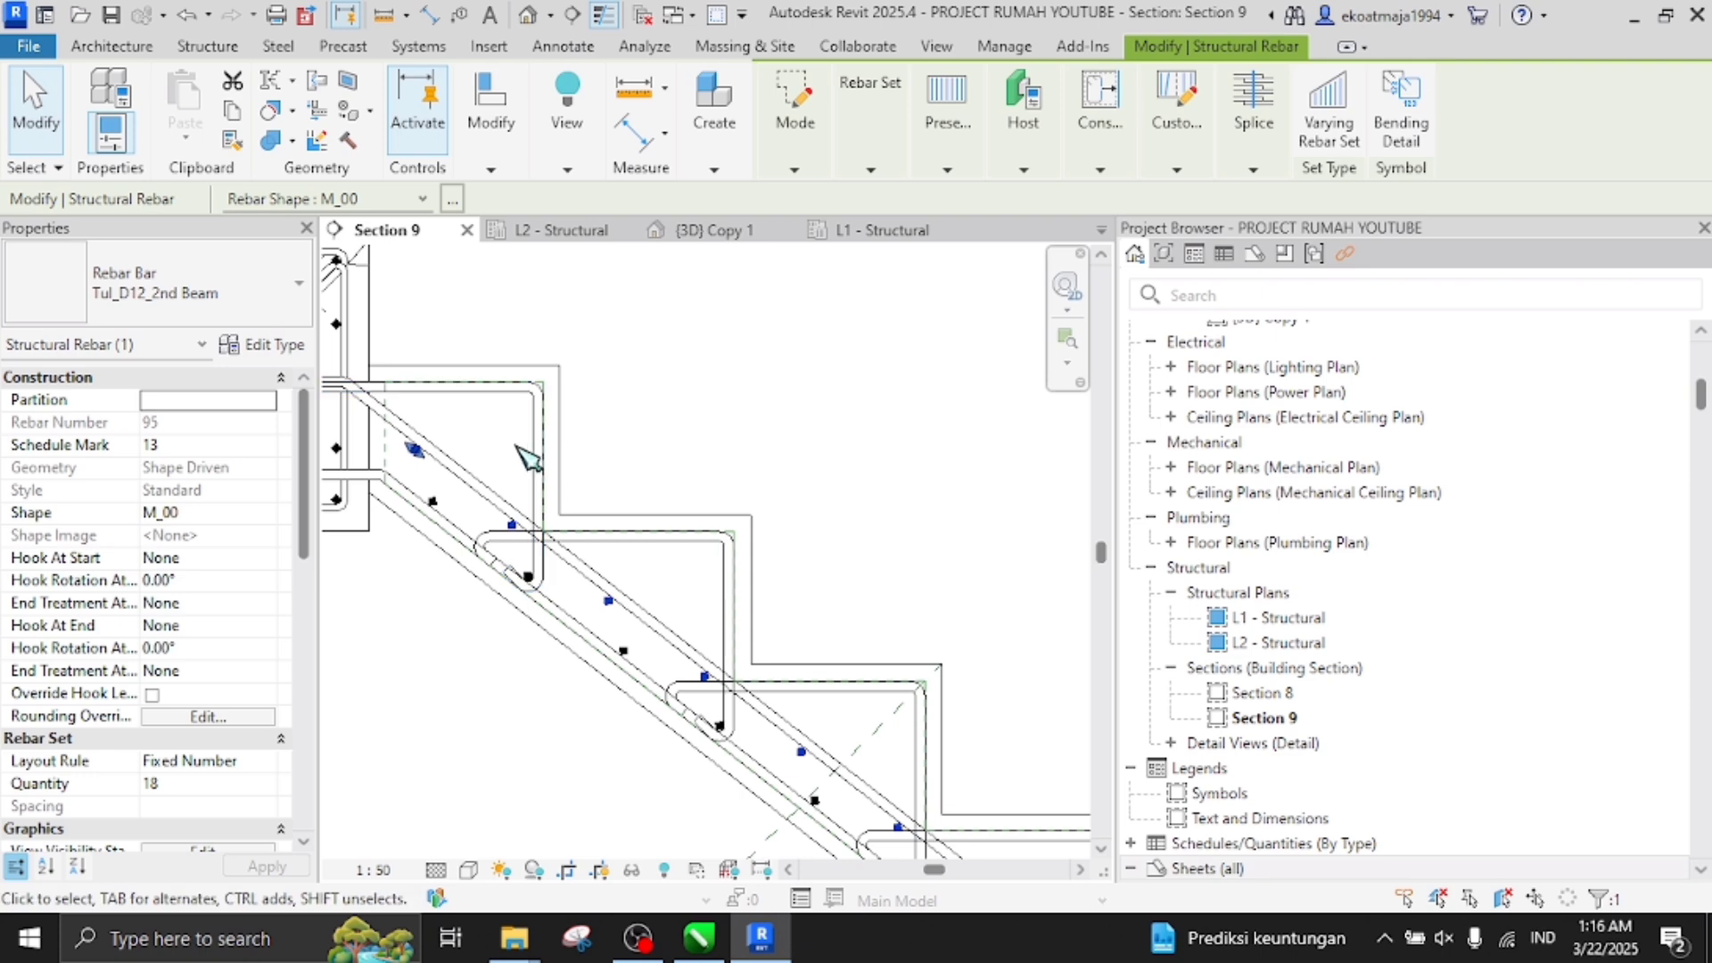
Copy the upper crosswise set vertically upward to the underside of the top step bar's horizontal leg
scroll(526, 455, "up", 2)
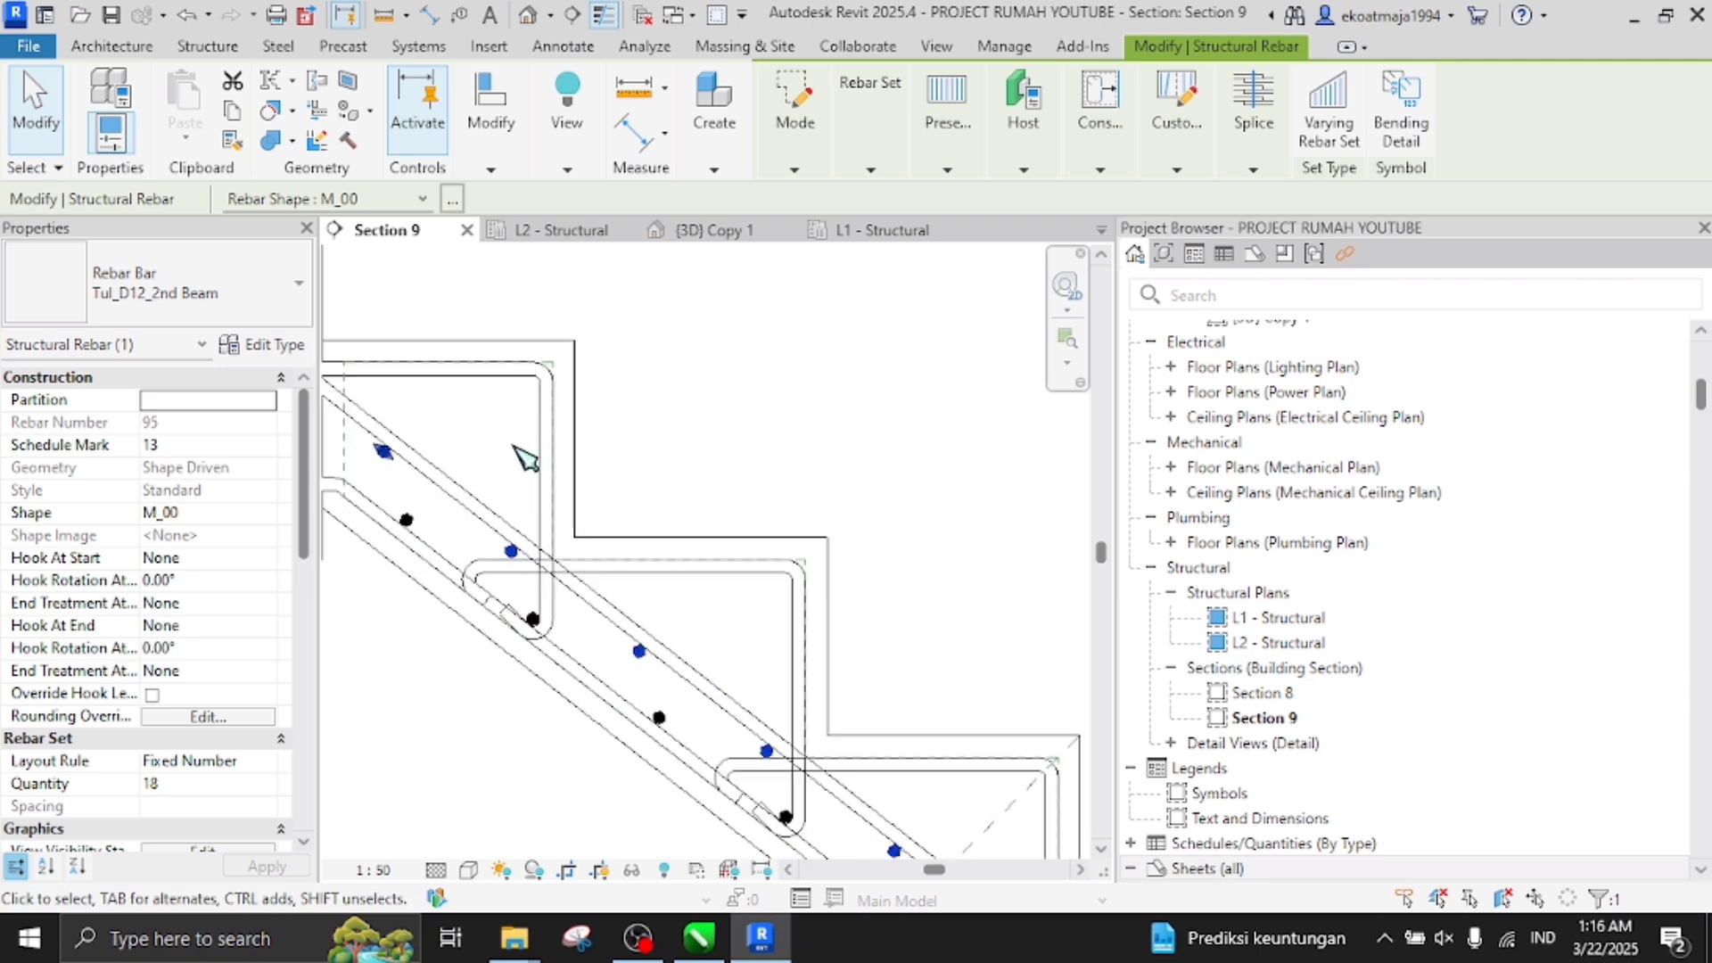
key("o")
scroll(413, 409, "up", 3)
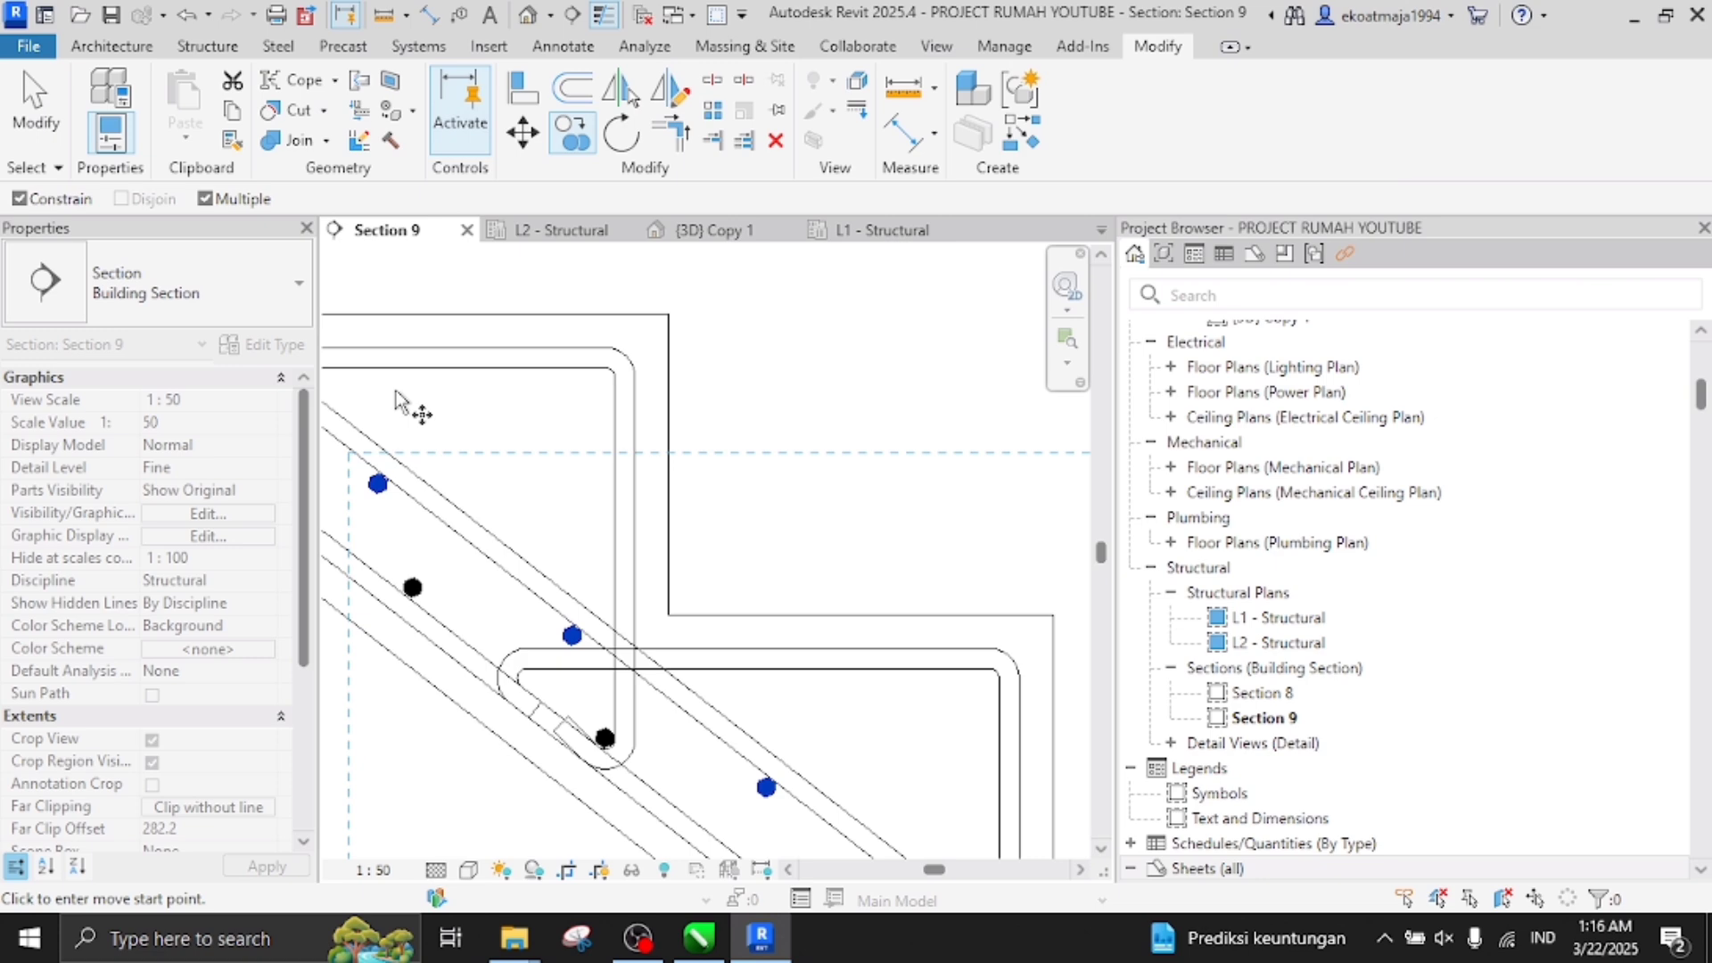
left_click(376, 496)
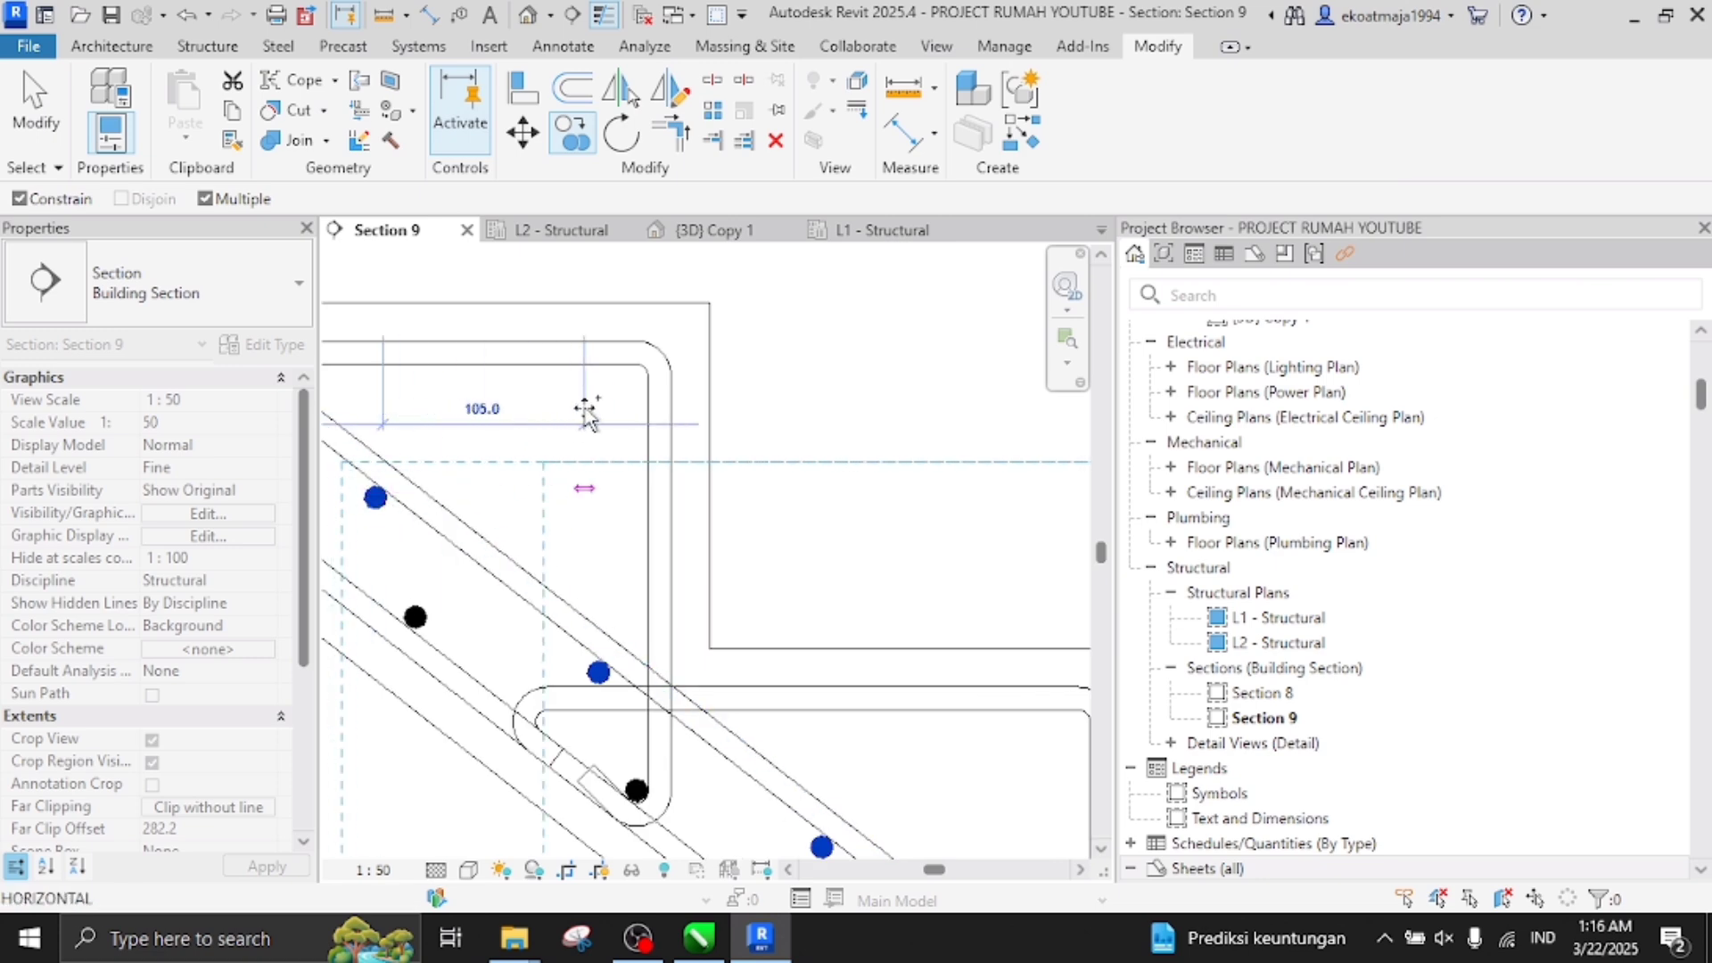
left_click(452, 377)
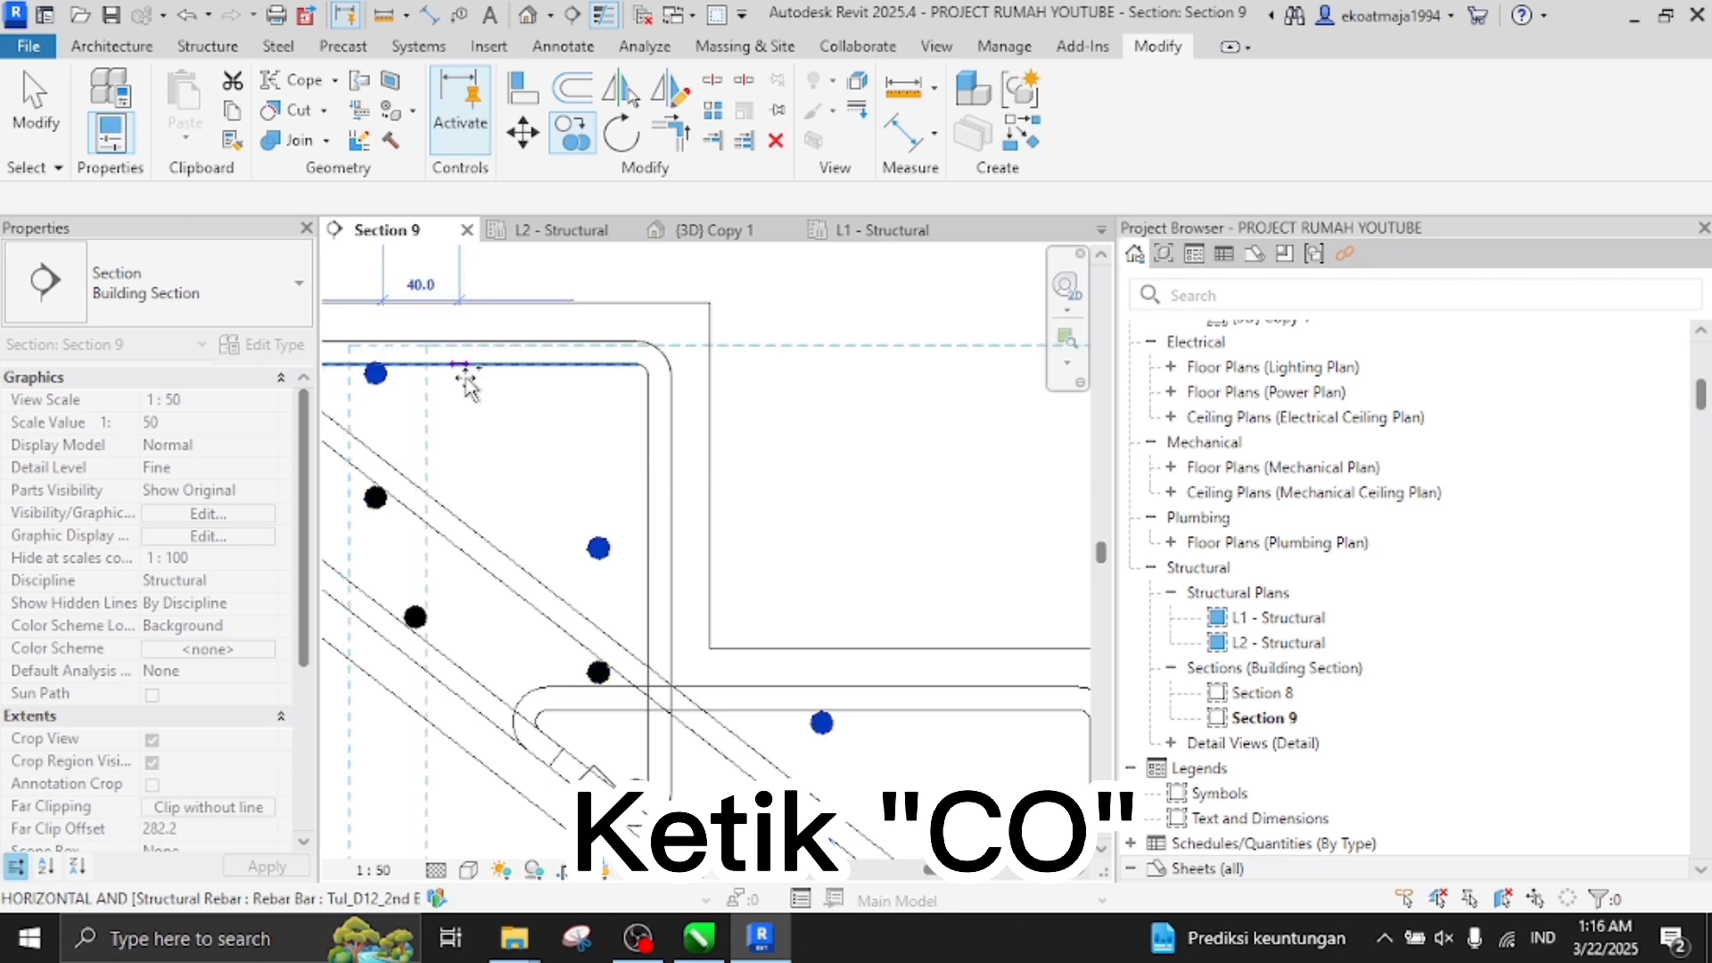
Move the step-level crosswise set horizontally away from the beam, keeping its first bar beneath the top step bar's horizontal leg
key("v")
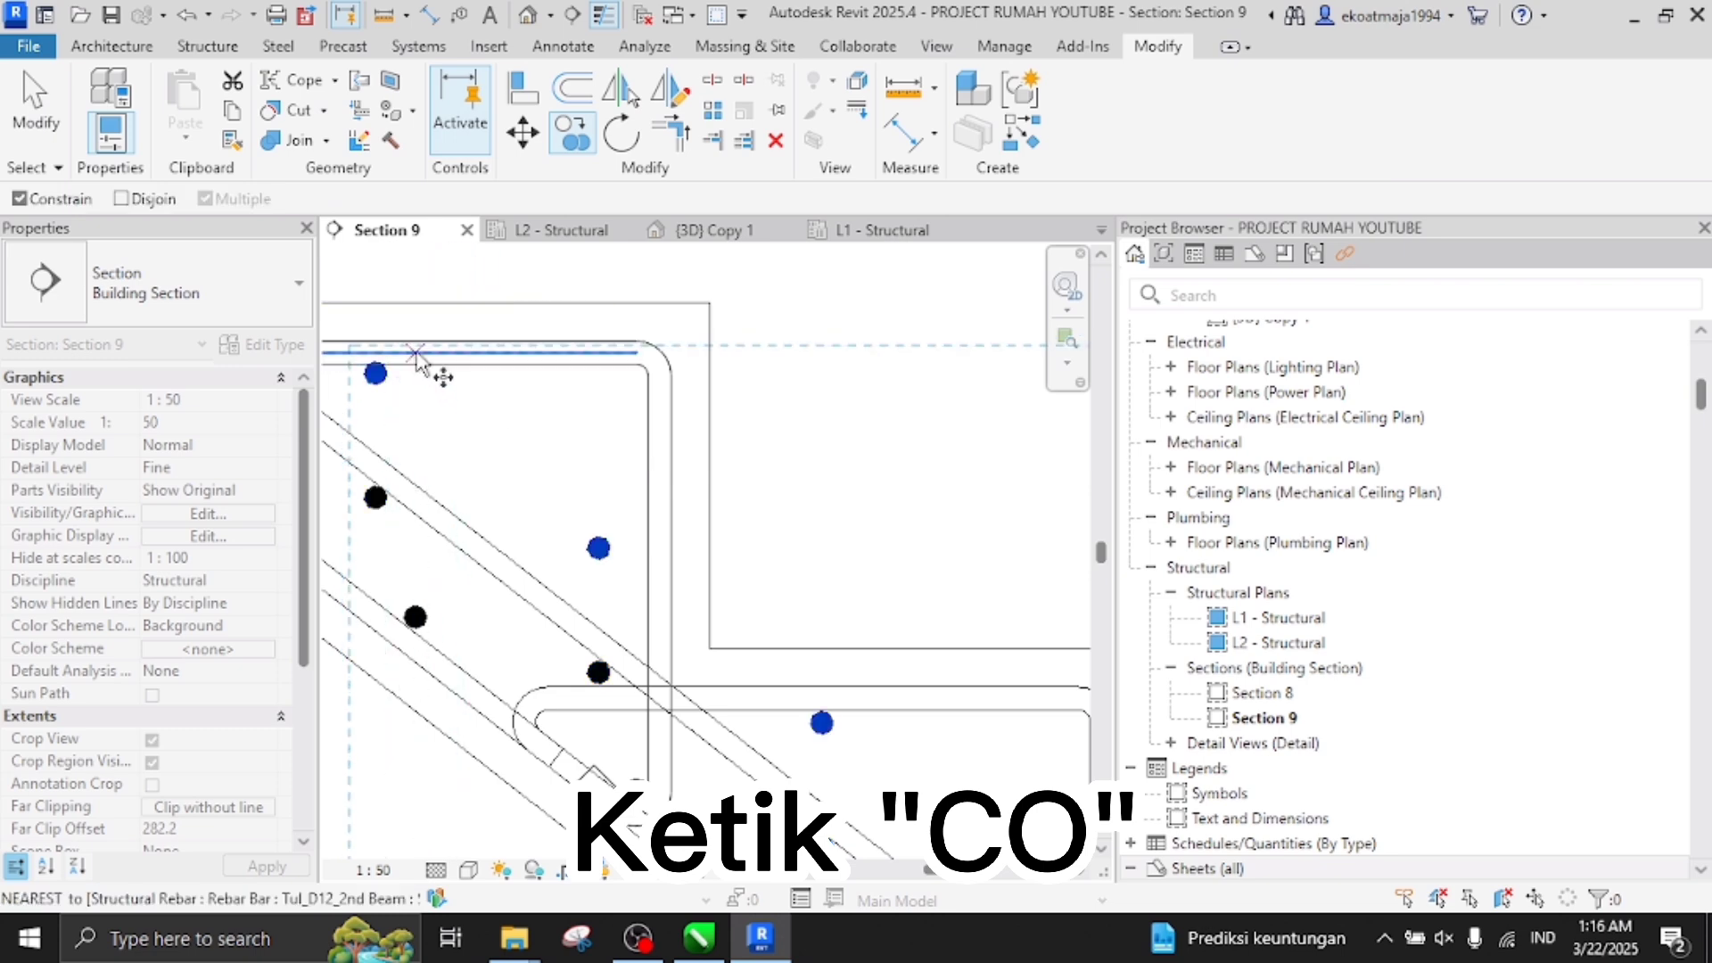
scroll(393, 354, "down", 2)
middle_click_drag(392, 353, 472, 396)
scroll(472, 396, "up", 2)
left_click(461, 407)
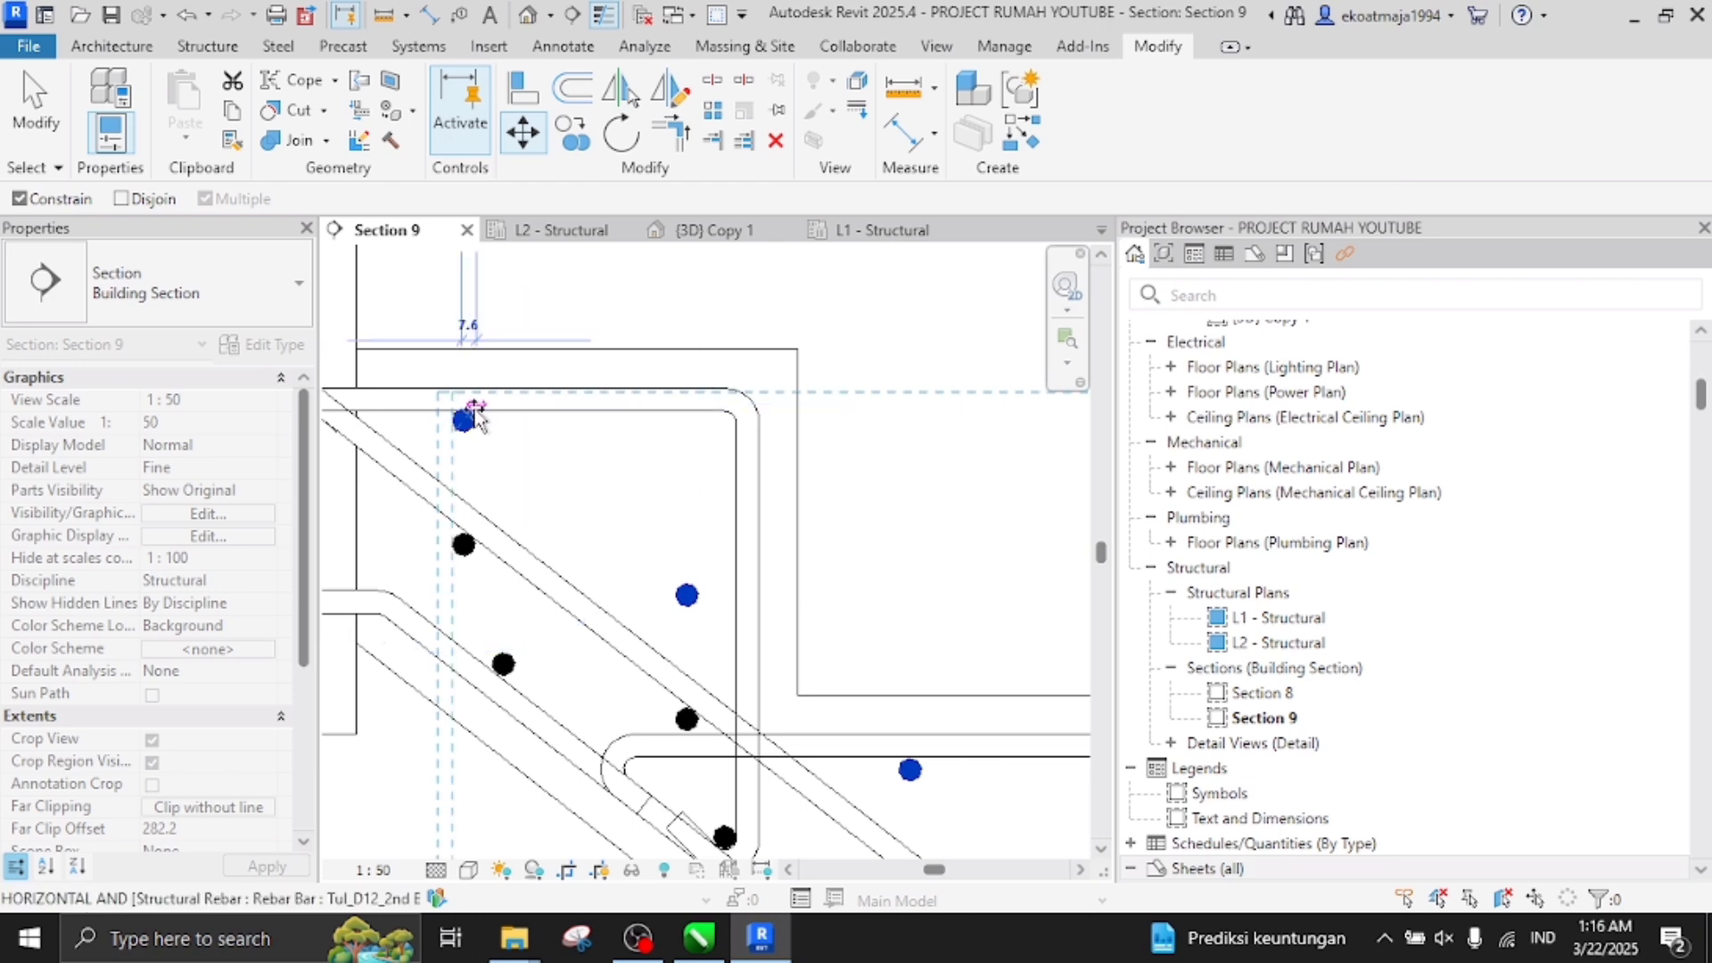
left_click(548, 411)
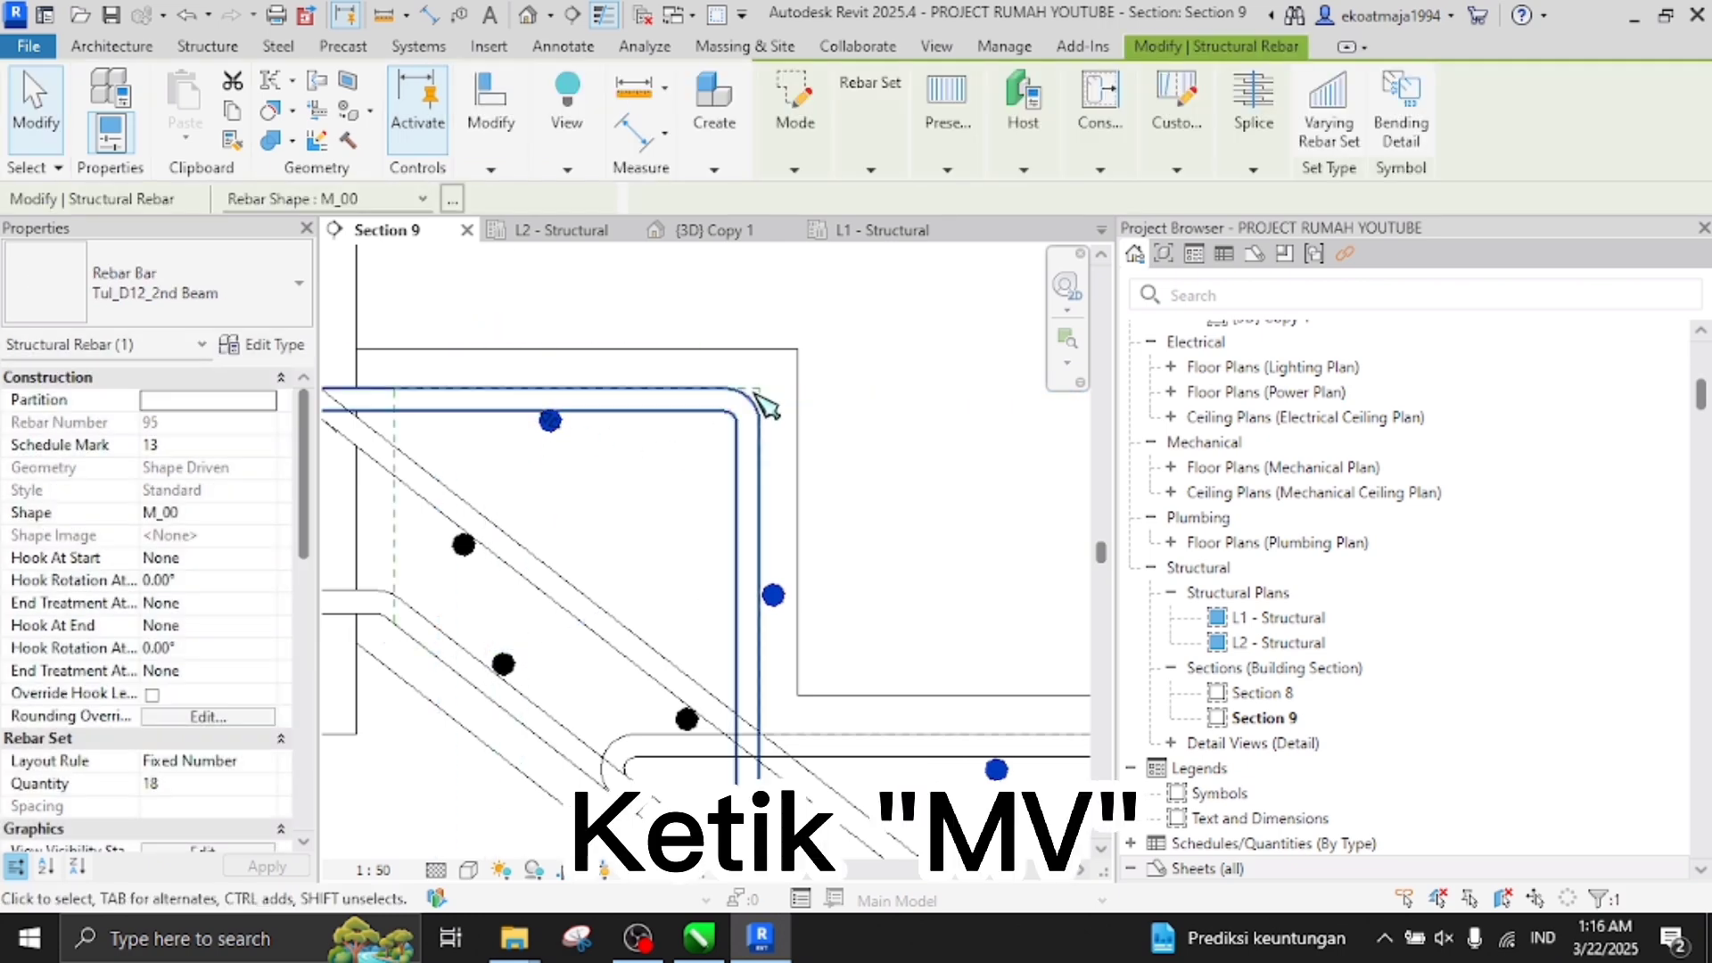
Set the step-level crosswise set's quantity to 9 with the Fixed Number layout
mouse_move(816, 167)
mouse_move(870, 168)
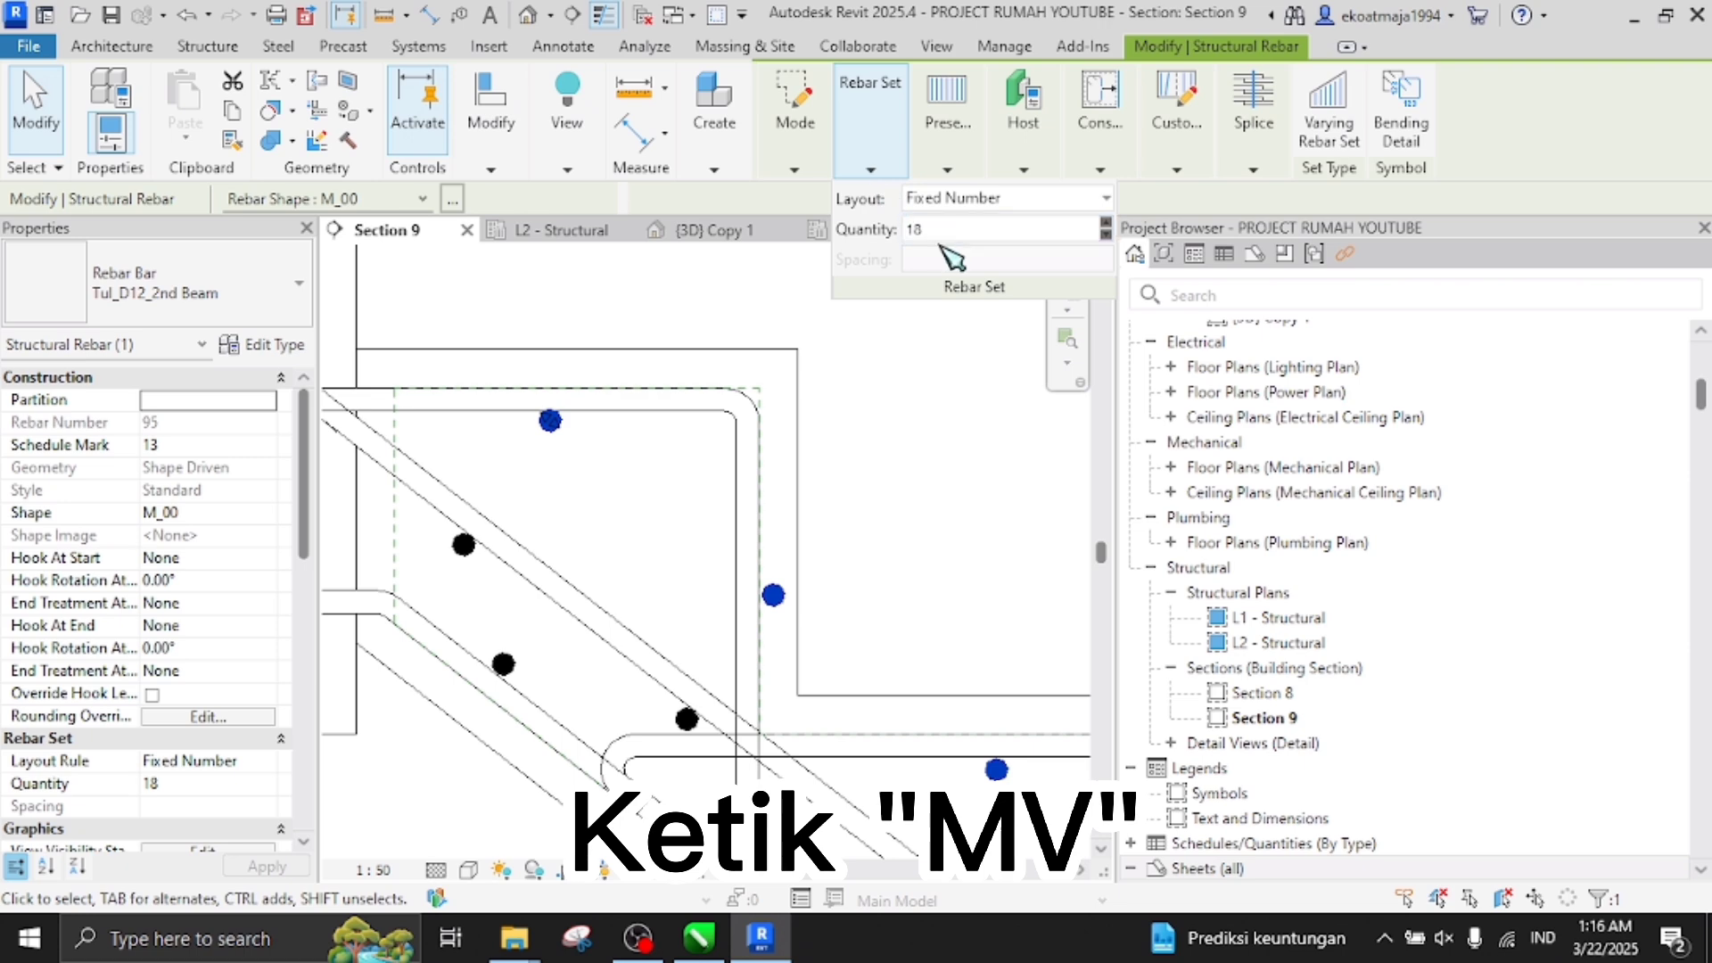
double_click(903, 231)
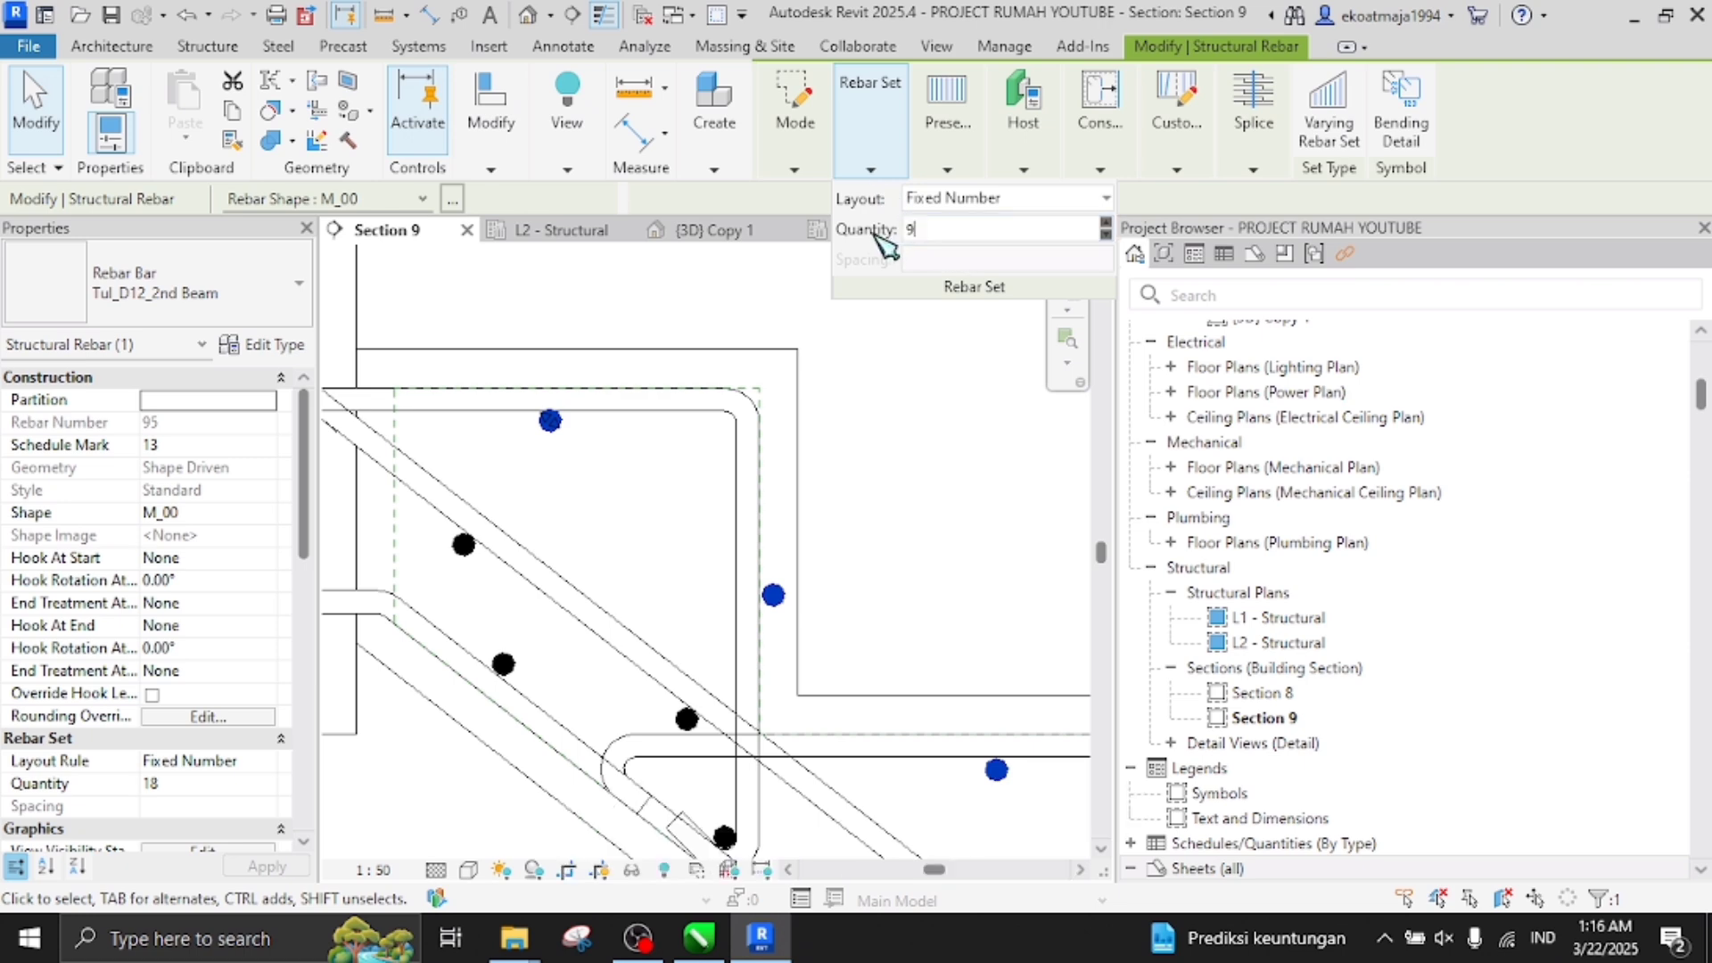
type("9")
key("Return")
Adjust the step-level set's landing-side end so its last bar sits beneath the bottom step bar's horizontal leg
scroll(892, 410, "down", 3)
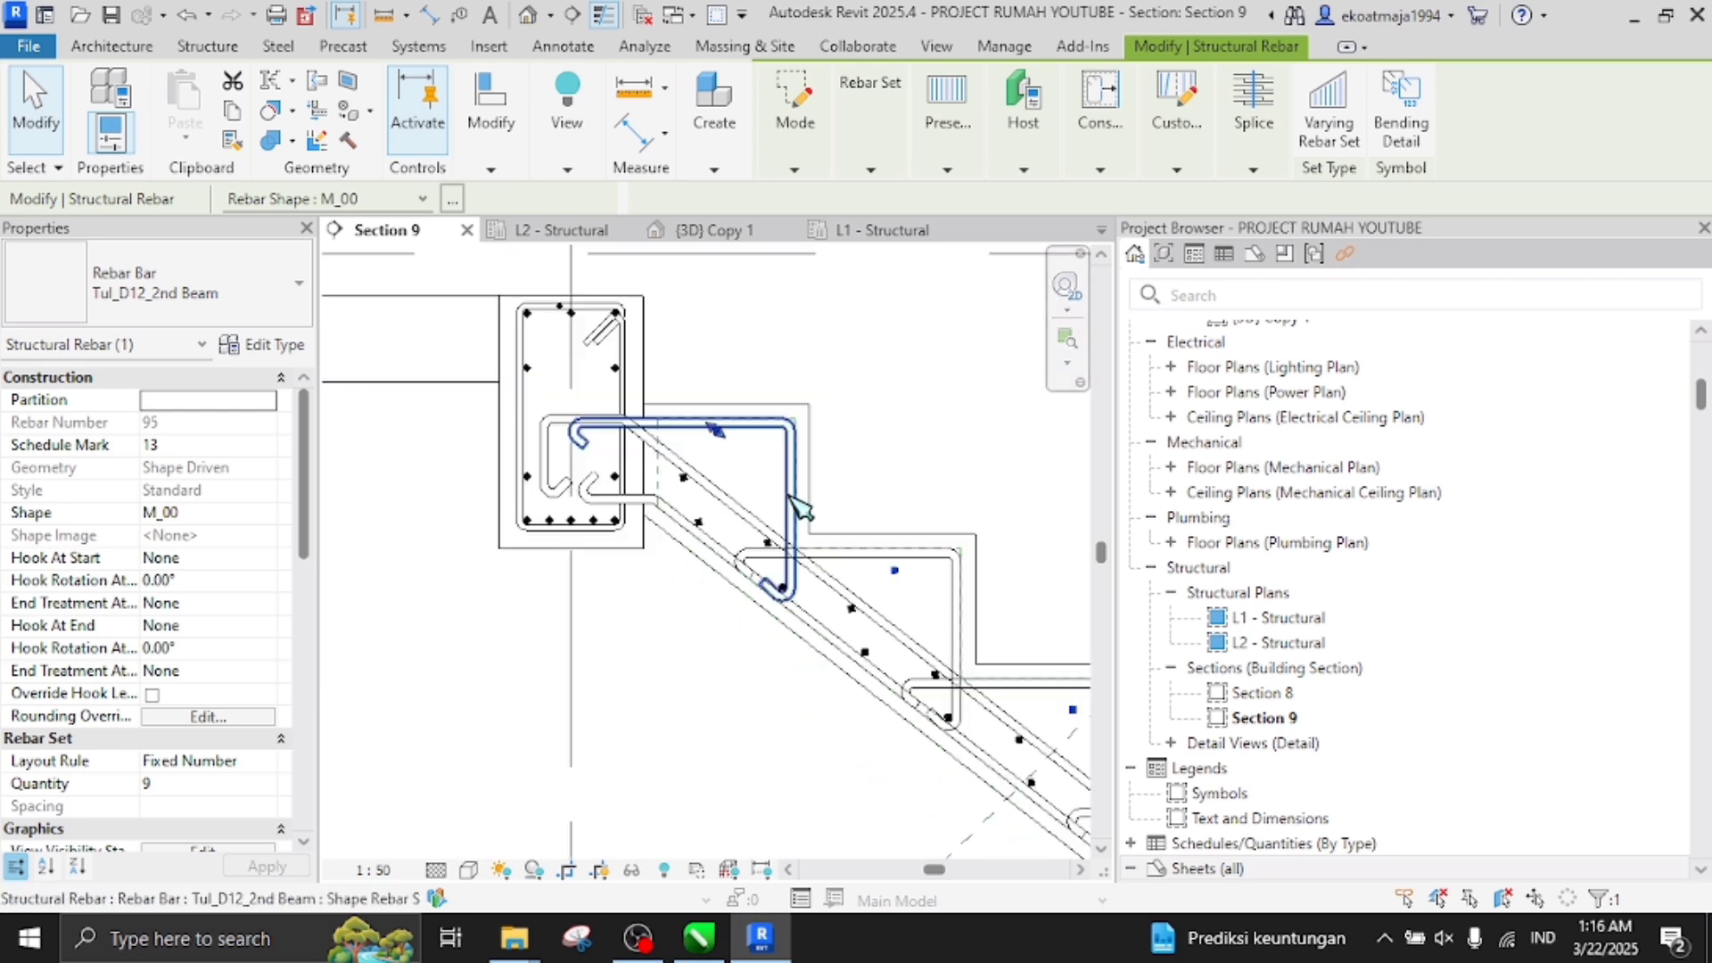
scroll(796, 507, "down", 3)
scroll(1024, 688, "down", 2)
scroll(1025, 700, "up", 2)
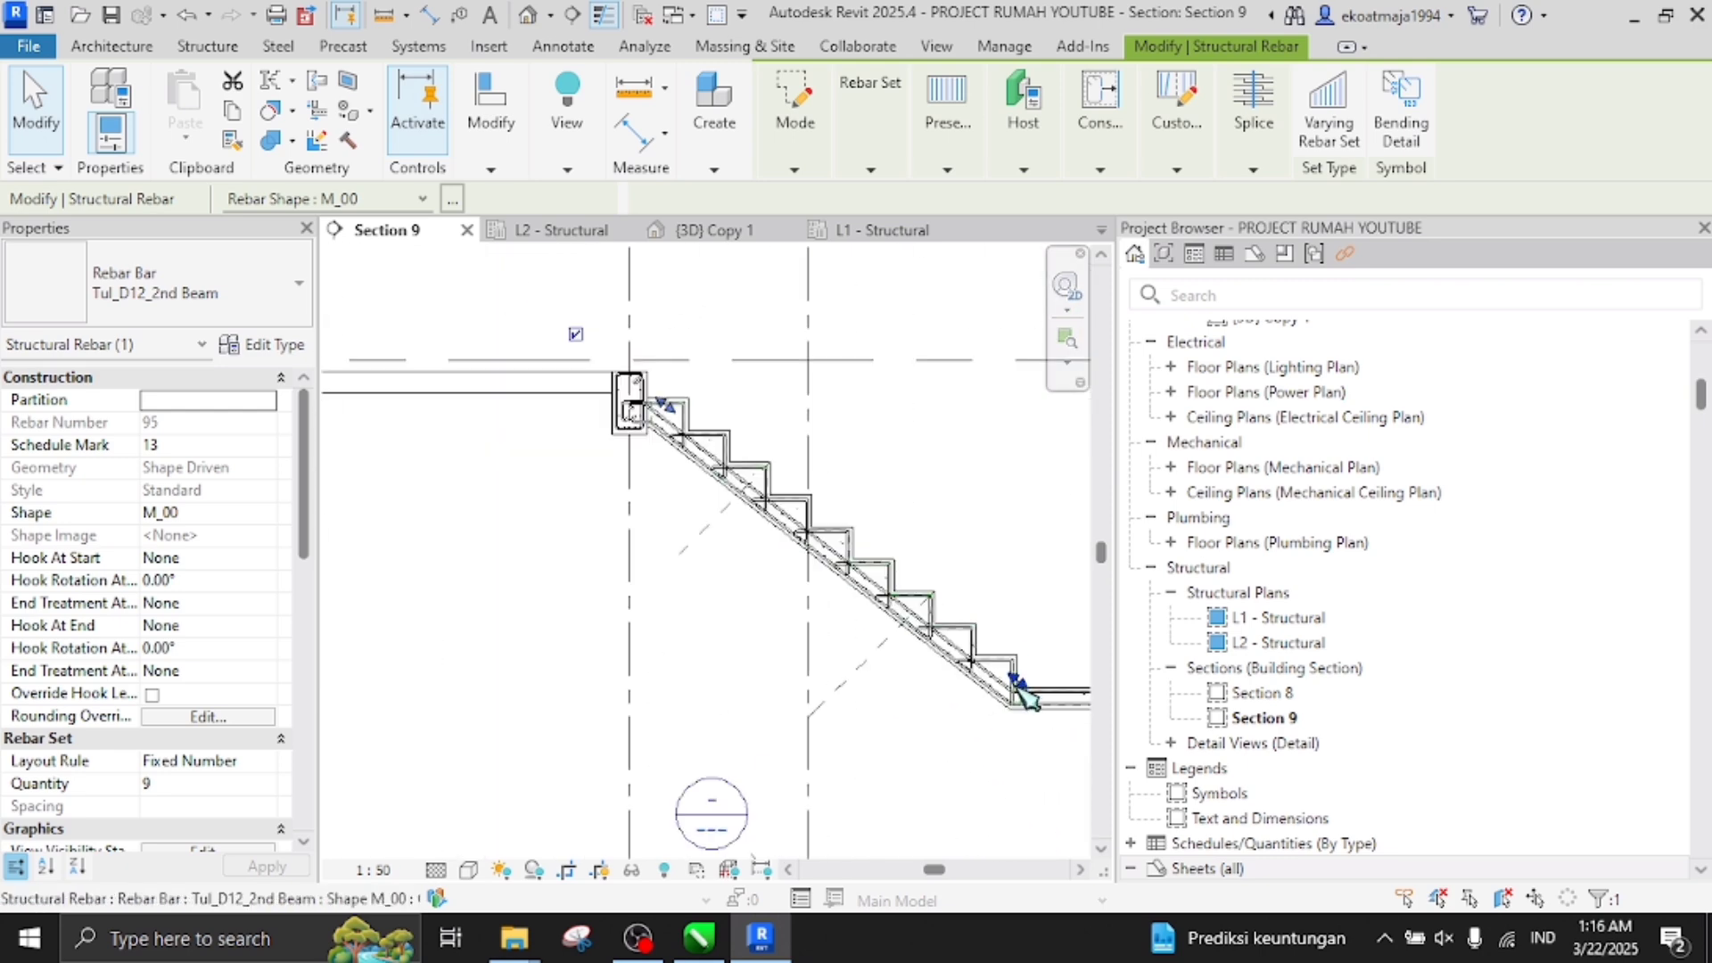
scroll(1023, 692, "up", 5)
left_click_drag(1024, 688, 1017, 690)
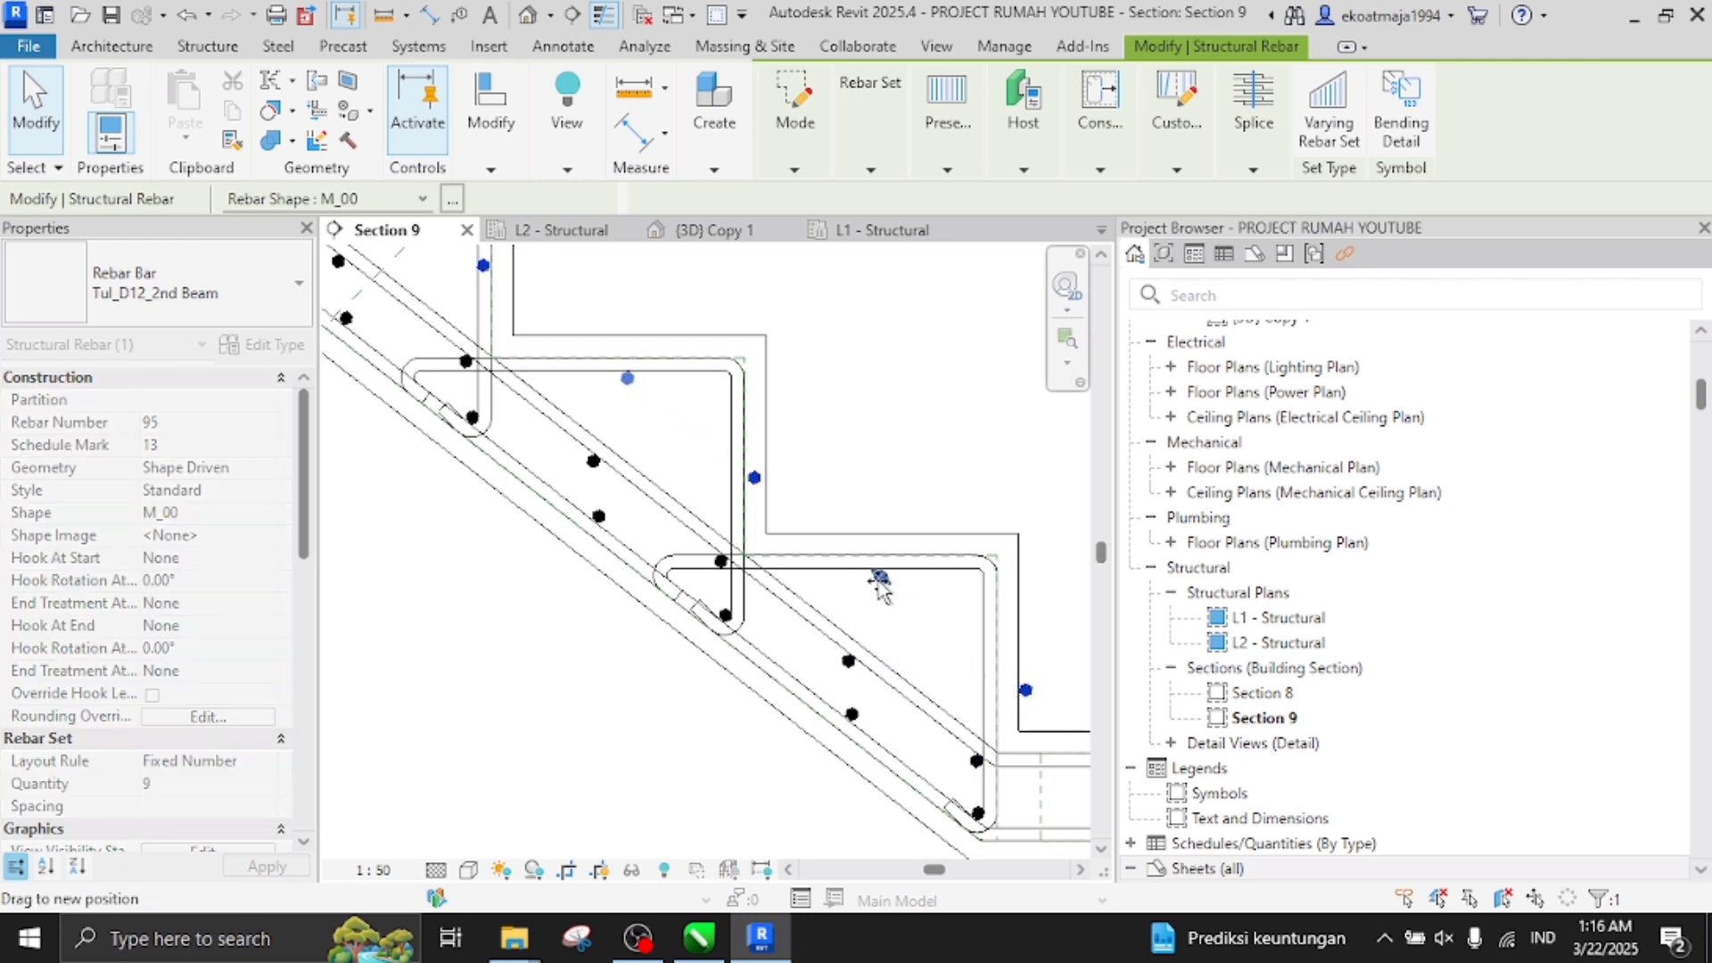
scroll(878, 588, "up", 4)
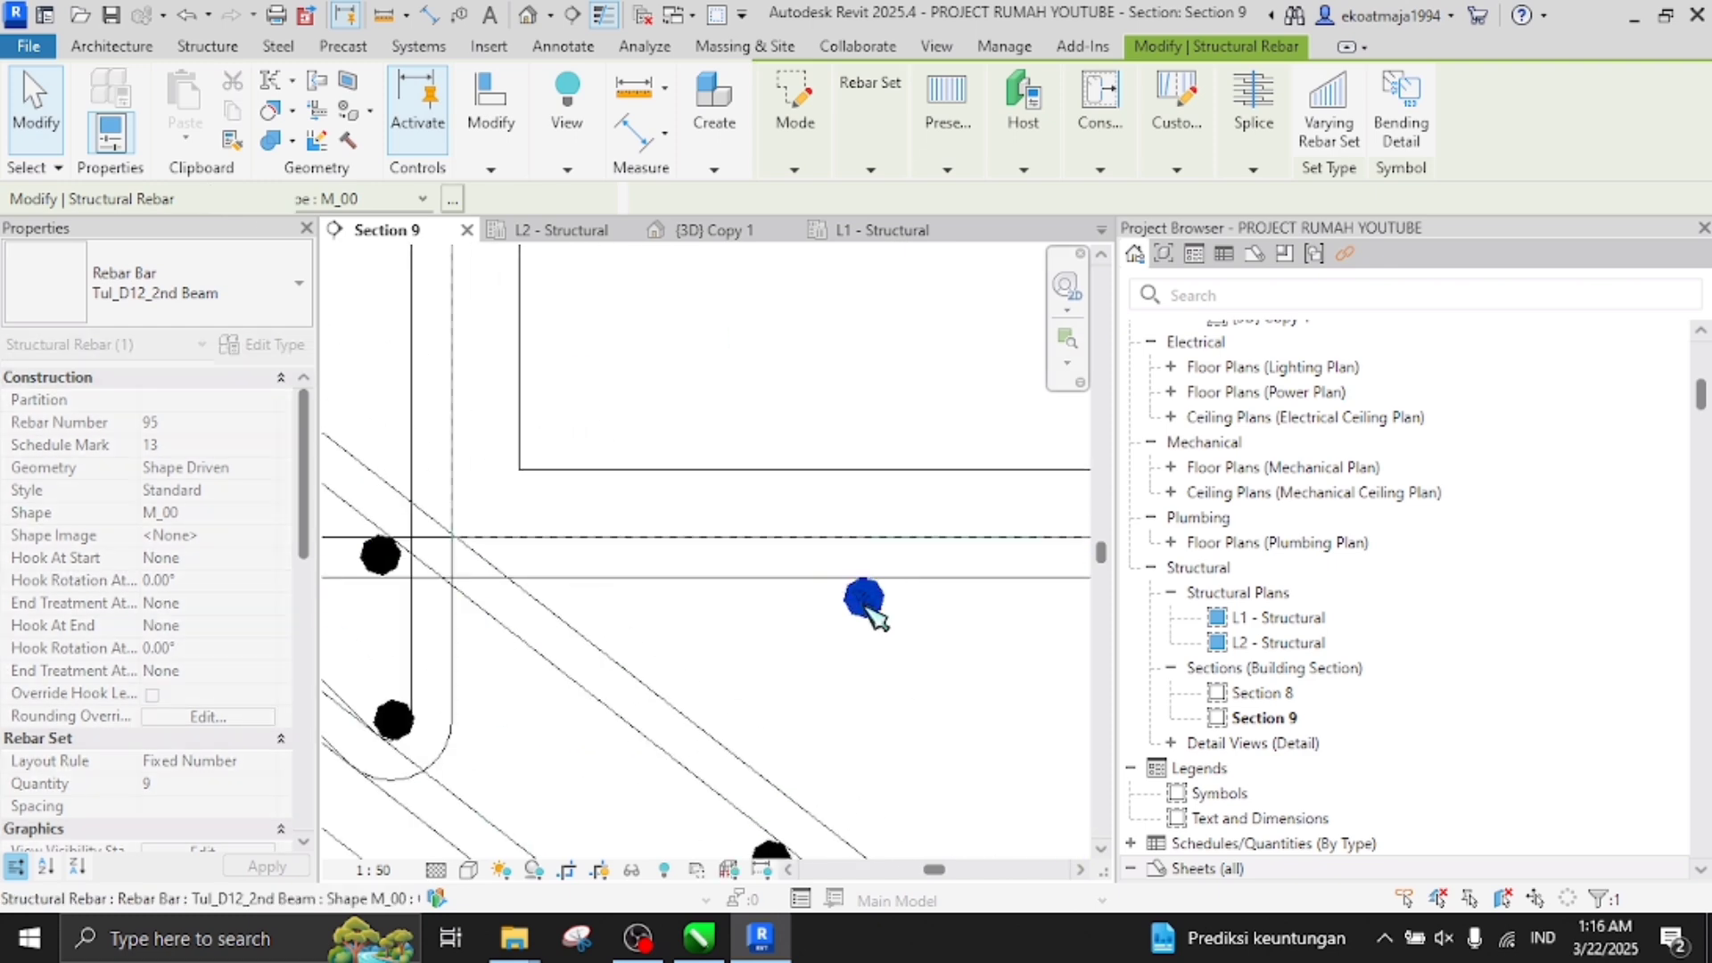
Copy the step-level crosswise set horizontally toward the step bars' outer bends, just beneath their horizontal legs
scroll(861, 597, "down", 5)
scroll(931, 629, "down", 5)
scroll(733, 469, "up", 6)
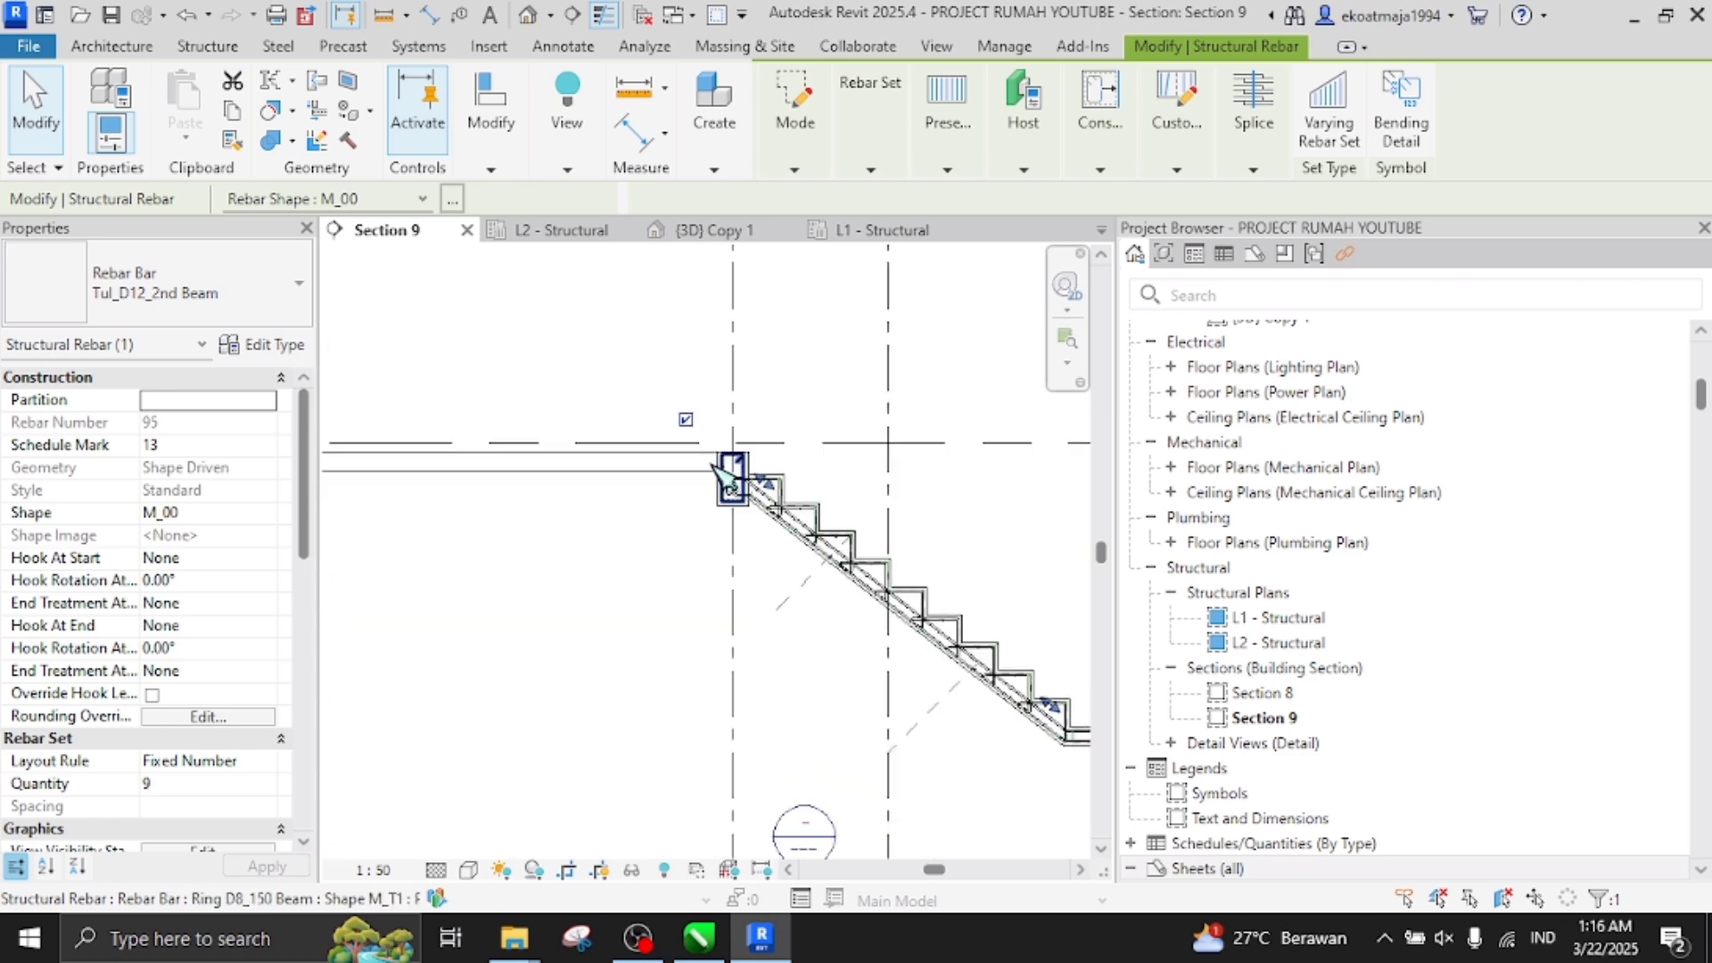
scroll(776, 486, "up", 3)
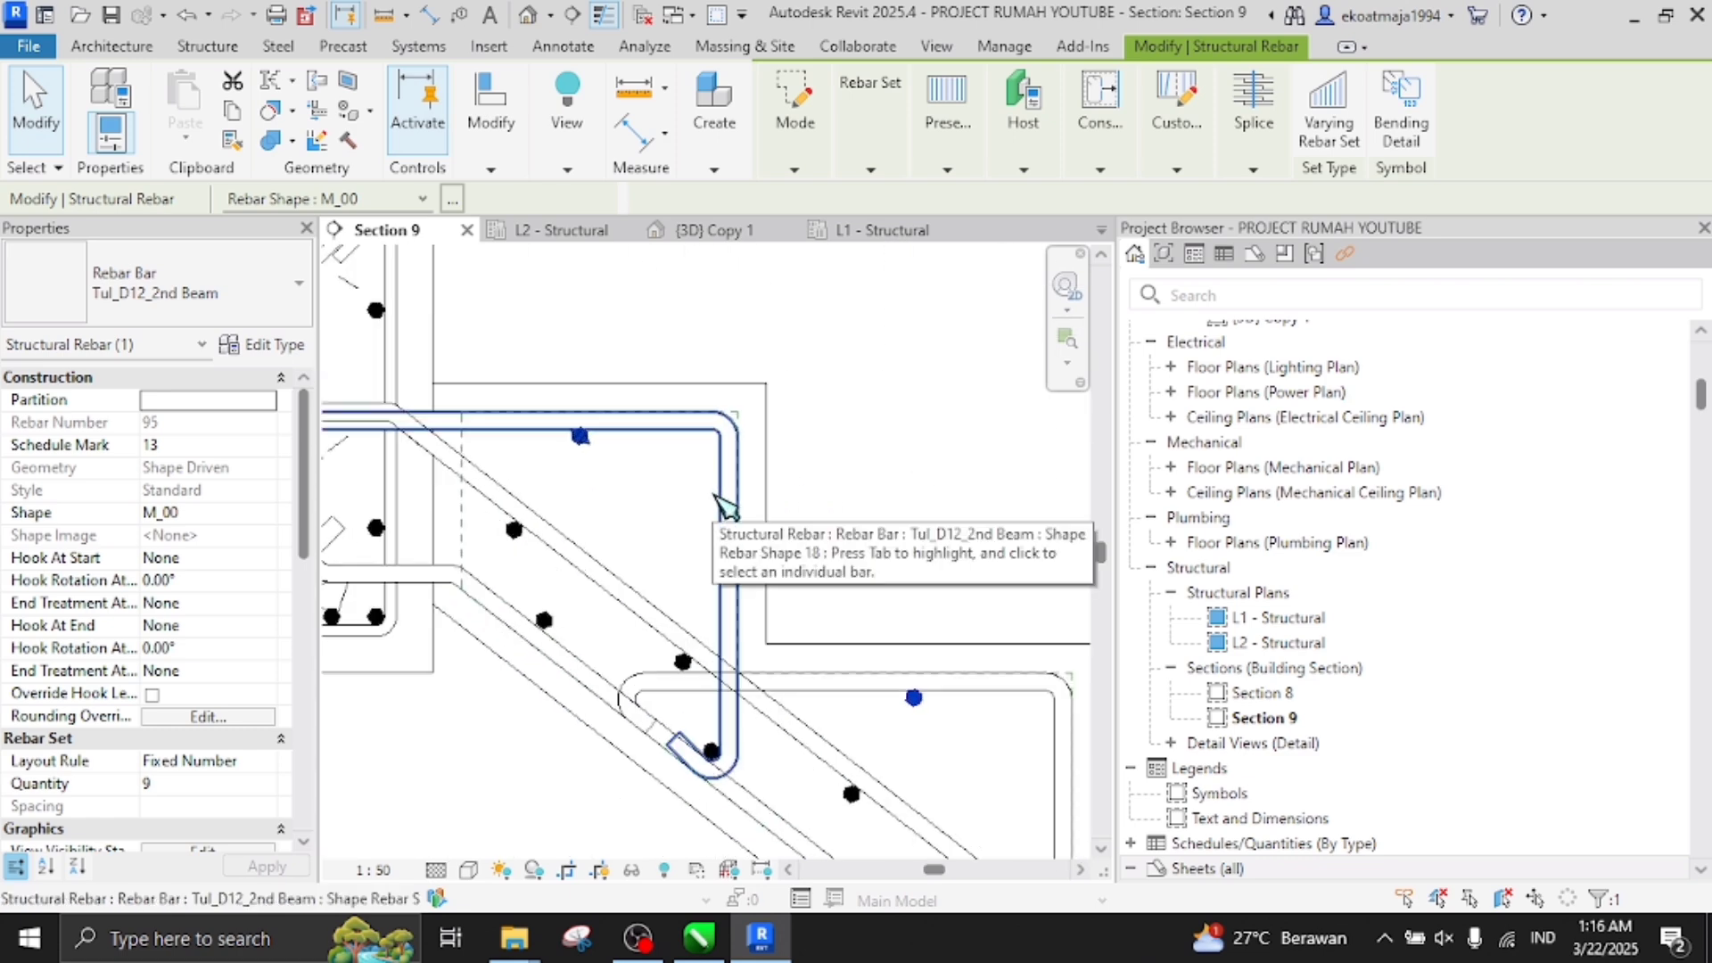
key("c")
key("o")
scroll(727, 499, "up", 2)
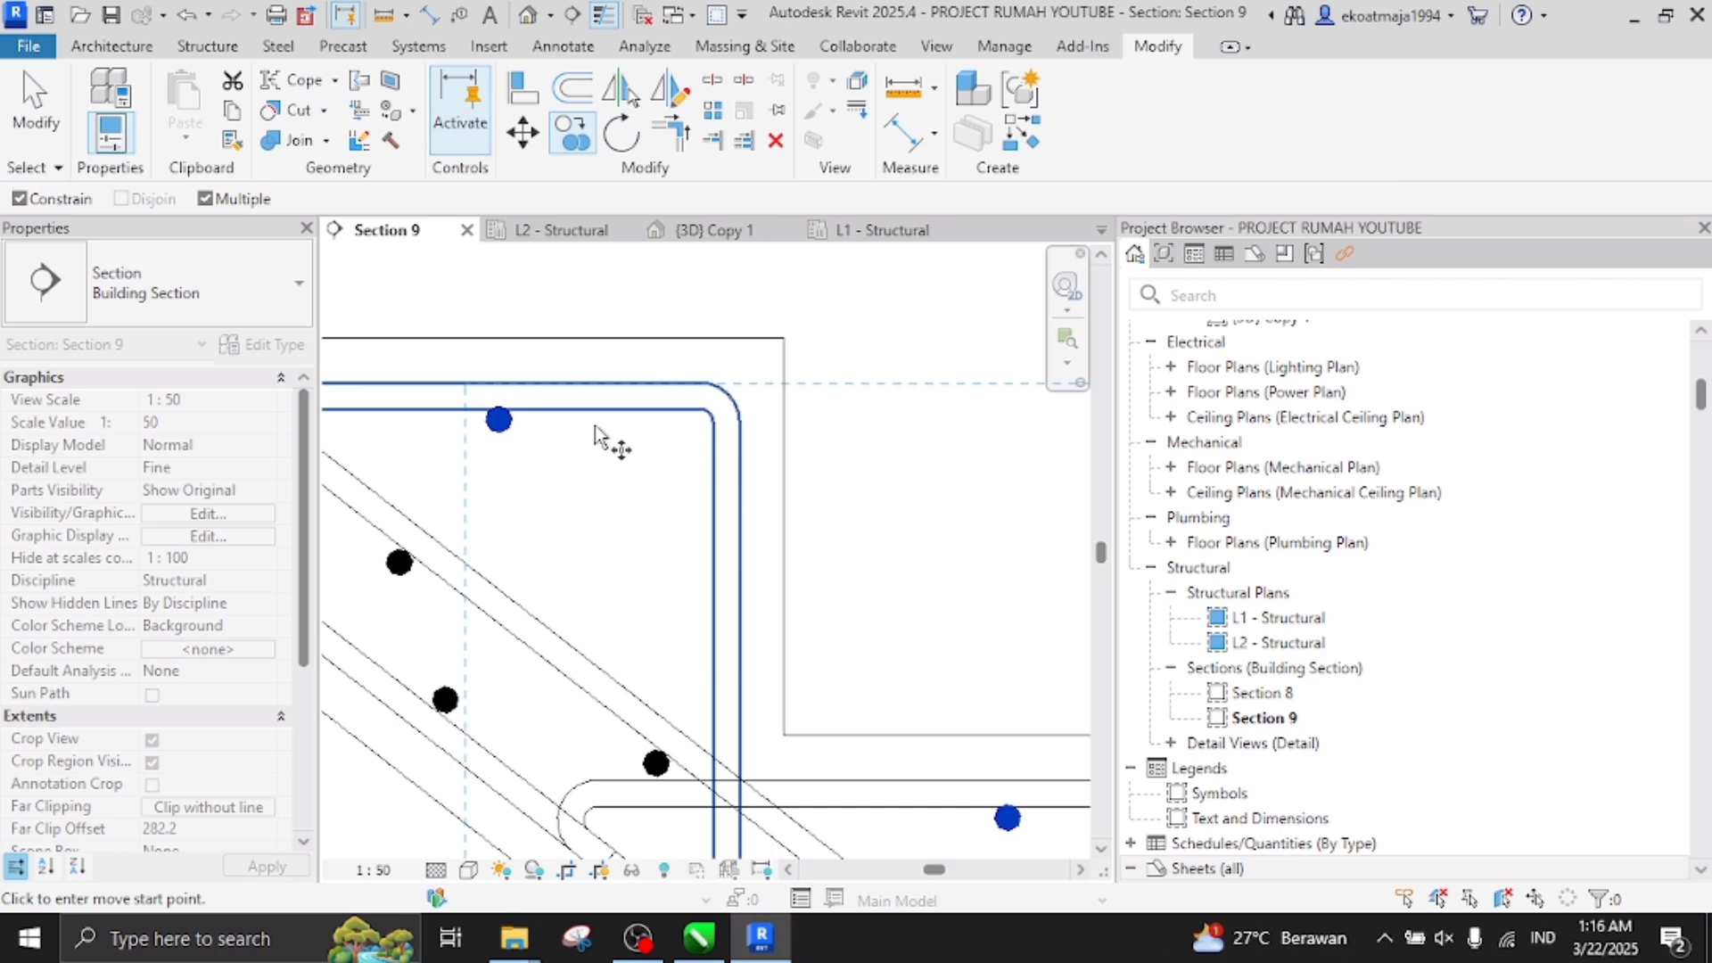
left_click(513, 420)
scroll(509, 428, "up", 2)
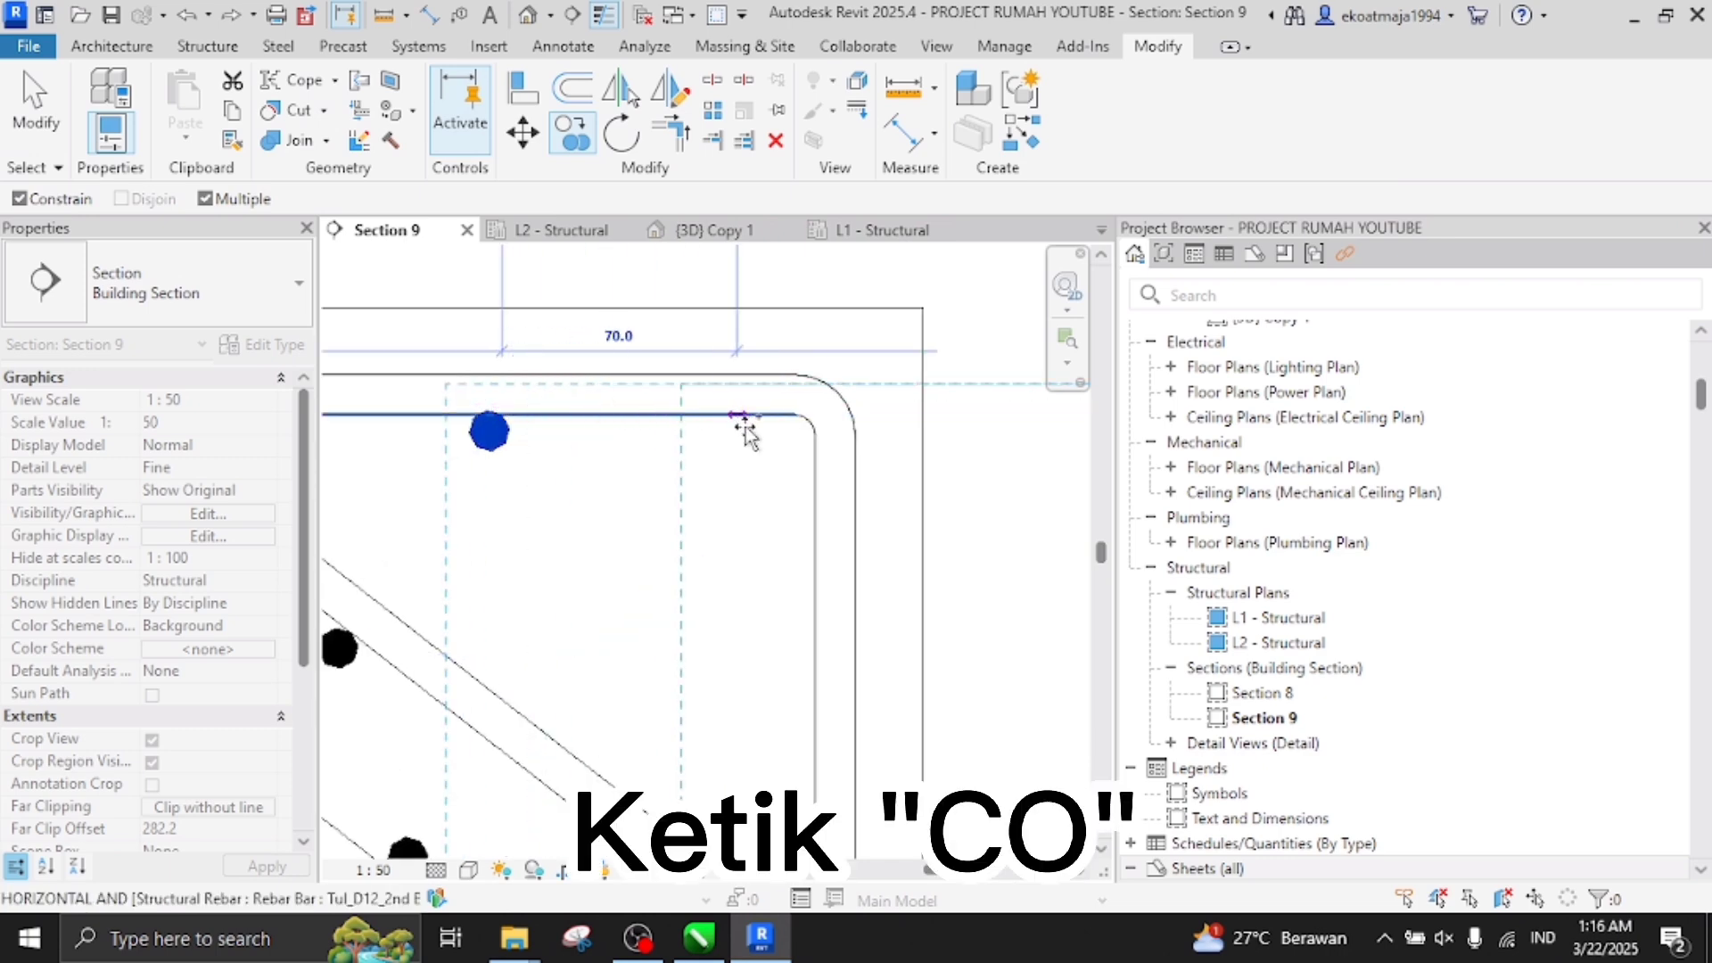
left_click(796, 414)
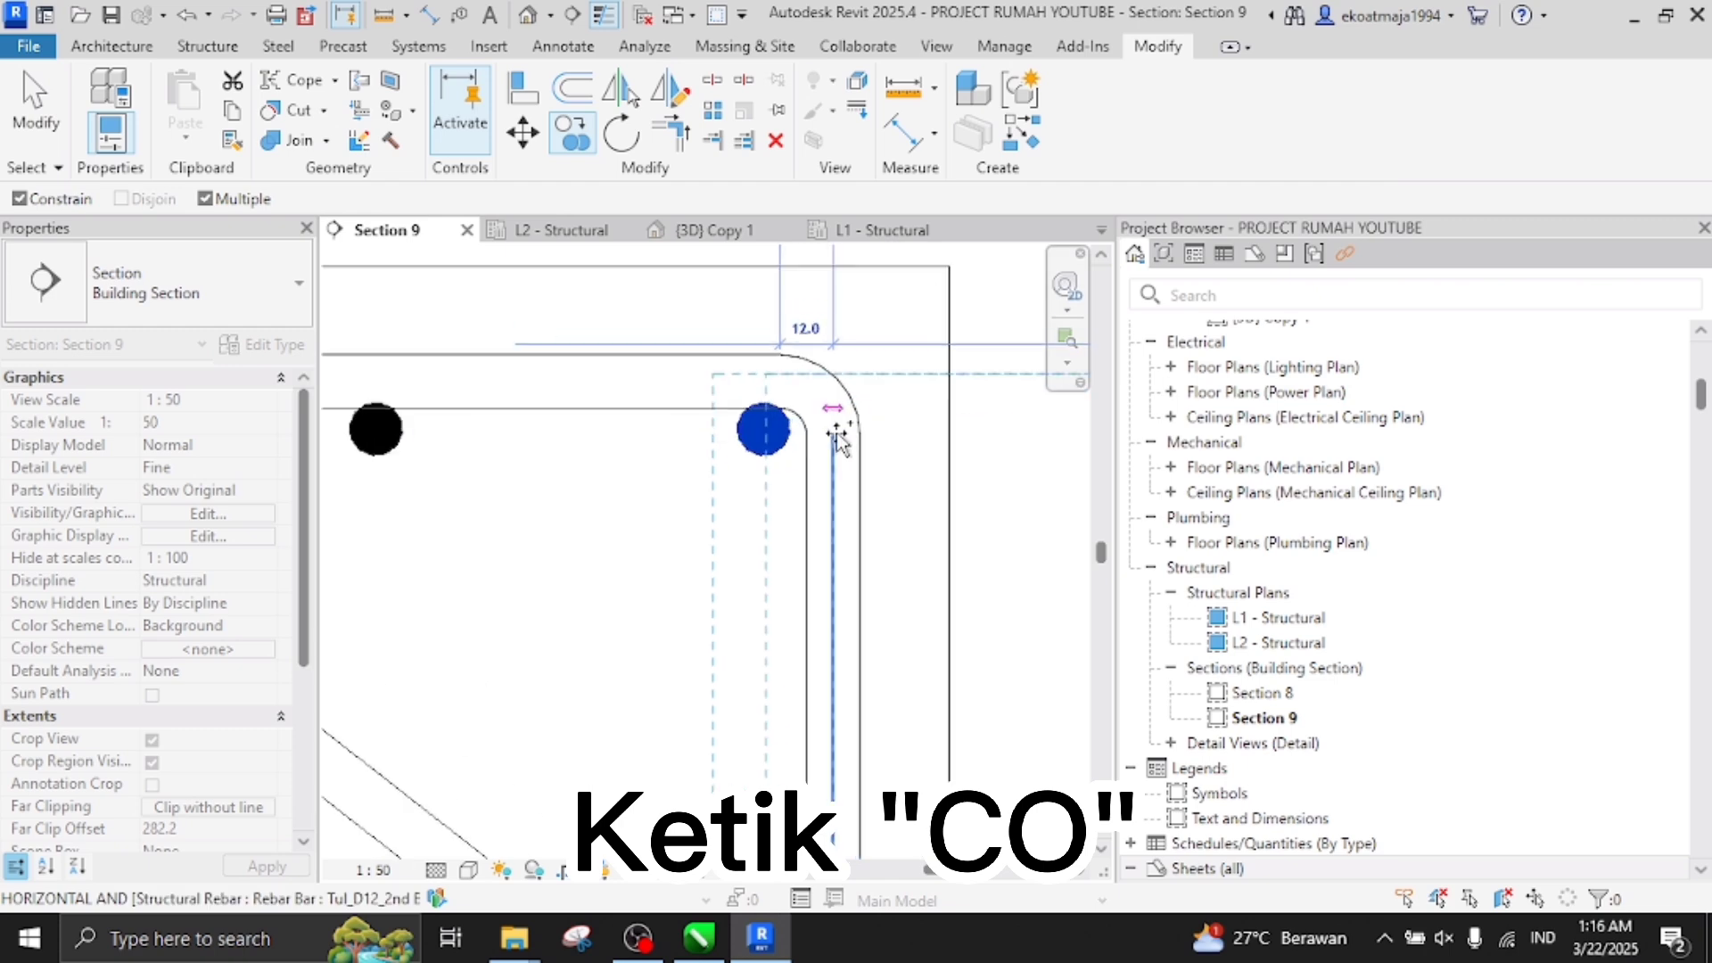
Move the copied corner set horizontally against the inner face of the step bars' vertical legs
scroll(790, 428, "up", 2)
key("m")
key("v")
scroll(783, 437, "up", 2)
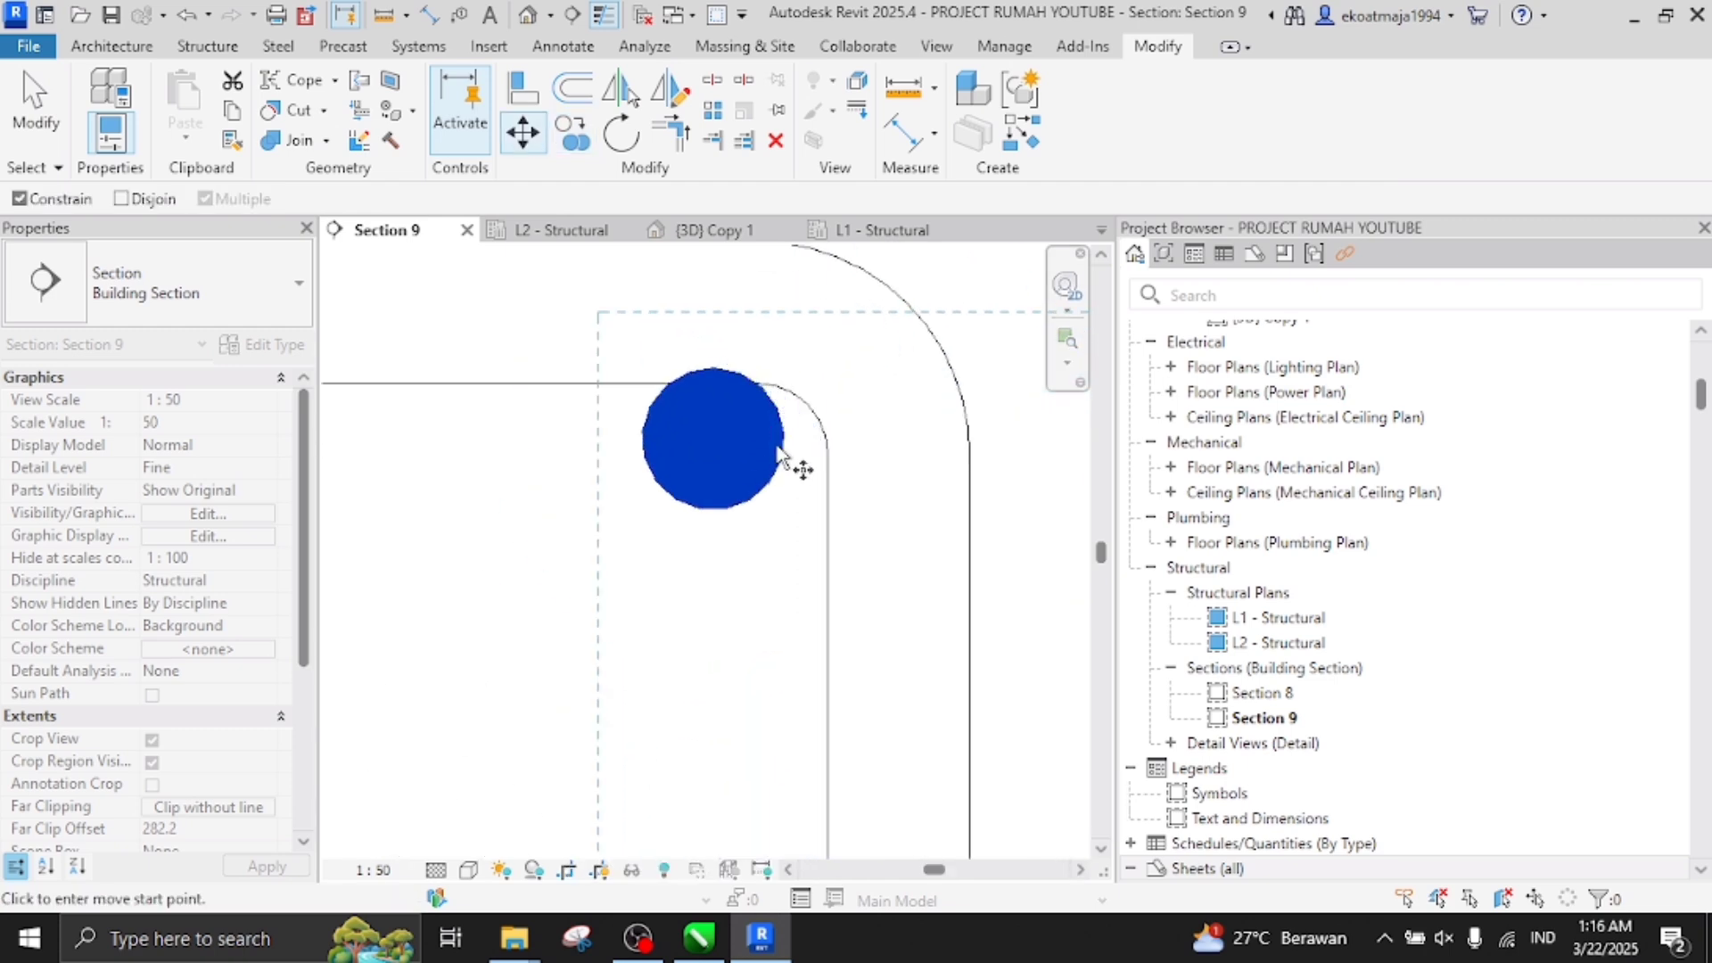
left_click(779, 437)
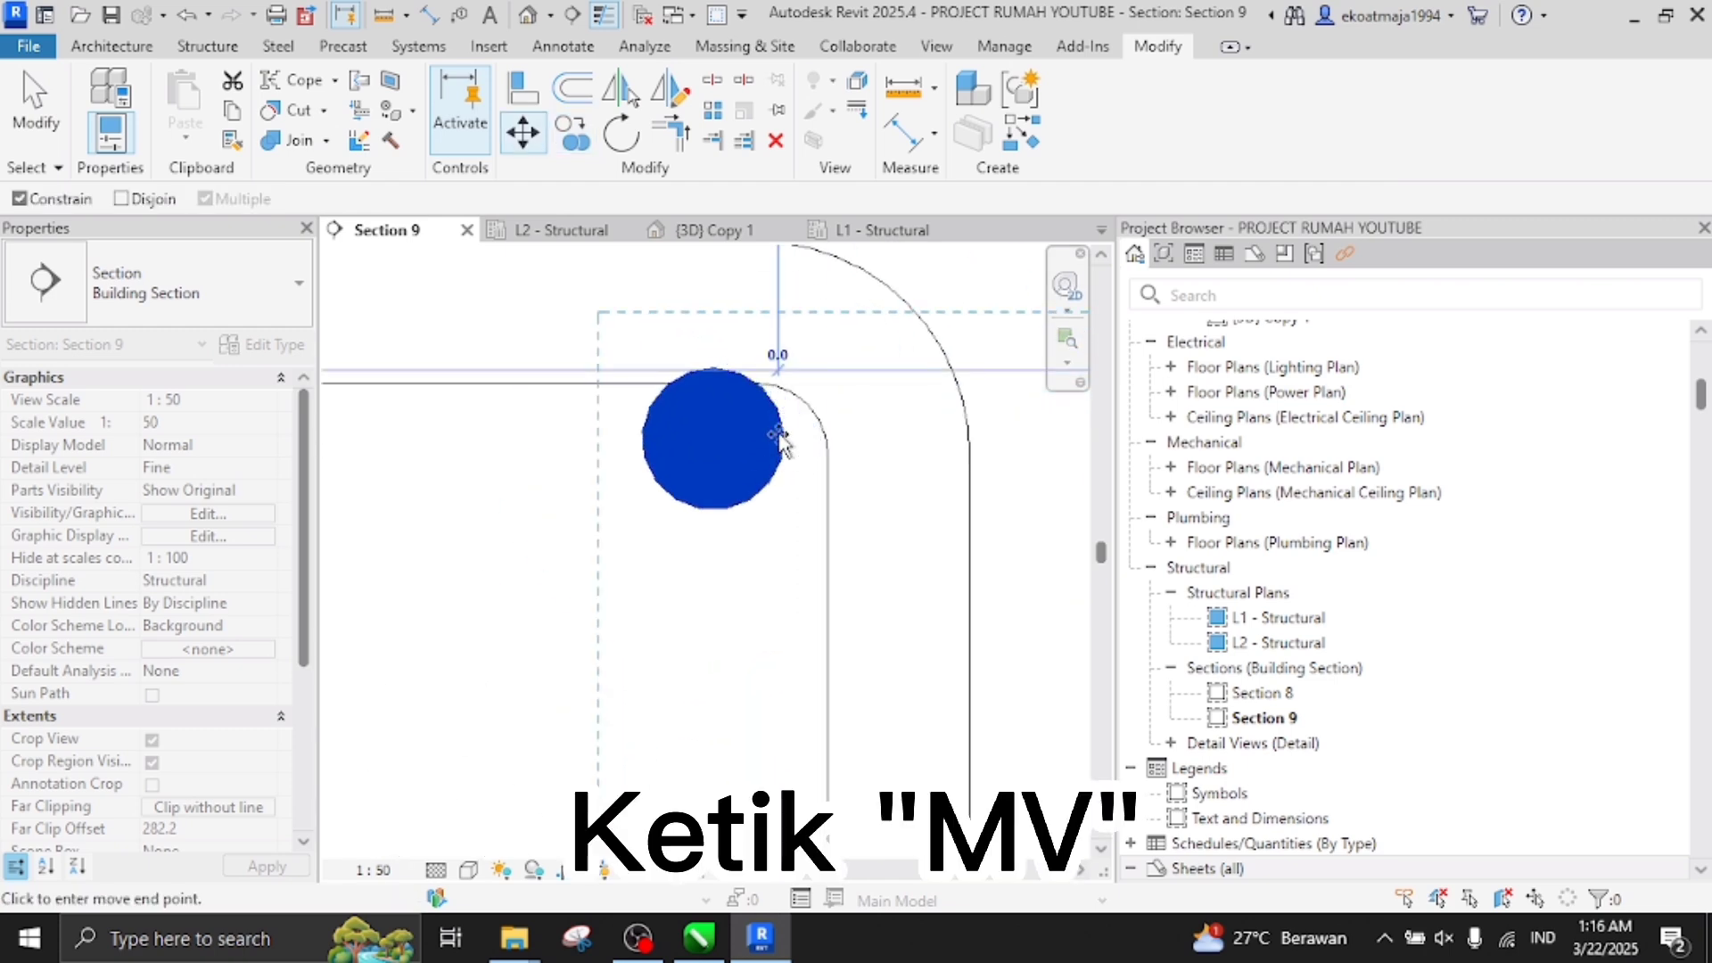
left_click(825, 435)
Copy the corner set vertically downward along the inner face of the step bars' vertical legs, to about mid-height of the steps
scroll(776, 351, "down", 5)
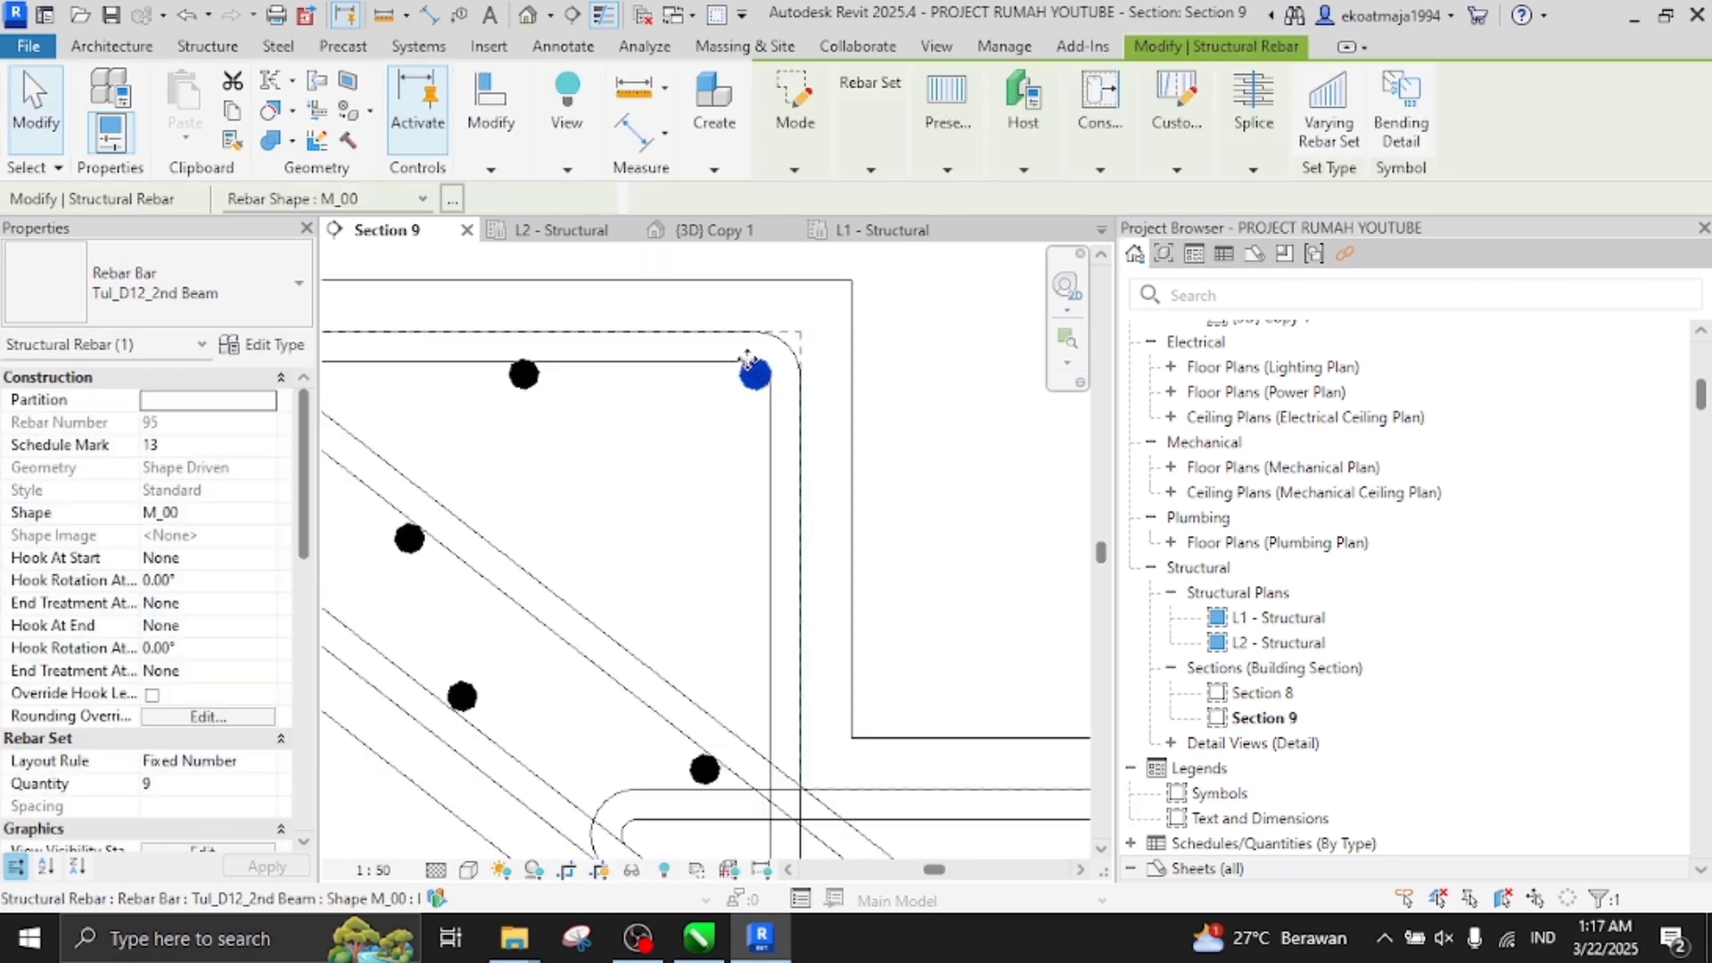
key("c")
key("o")
scroll(860, 392, "up", 2)
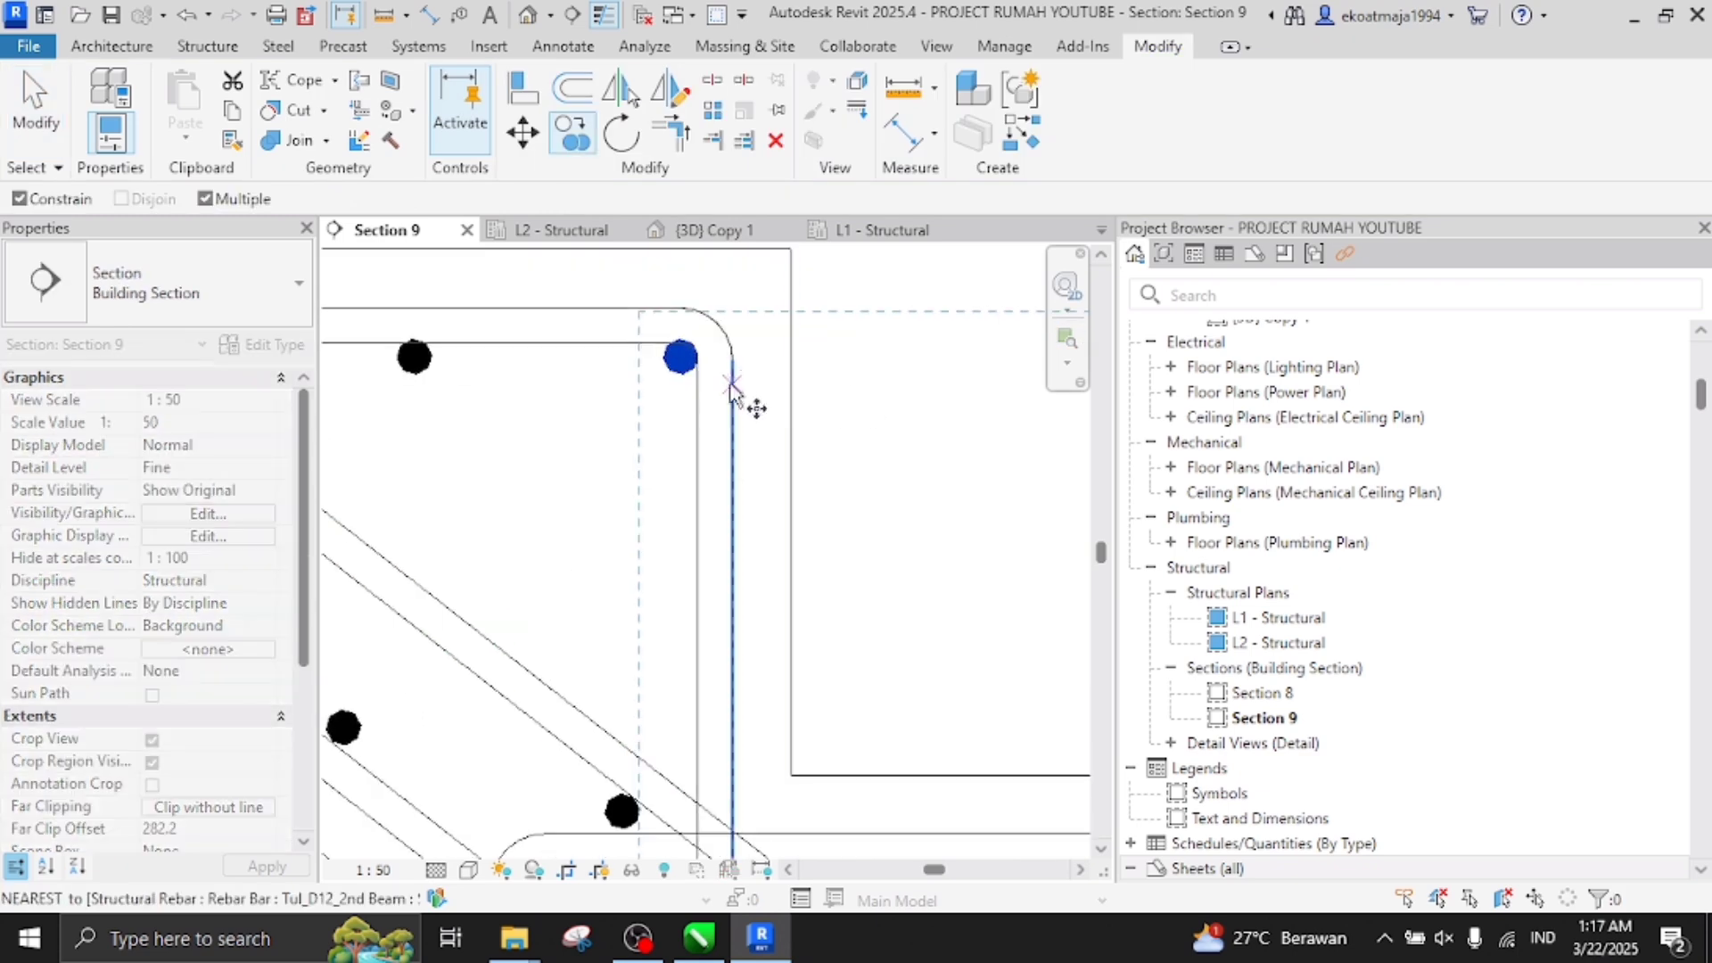
left_click(701, 360)
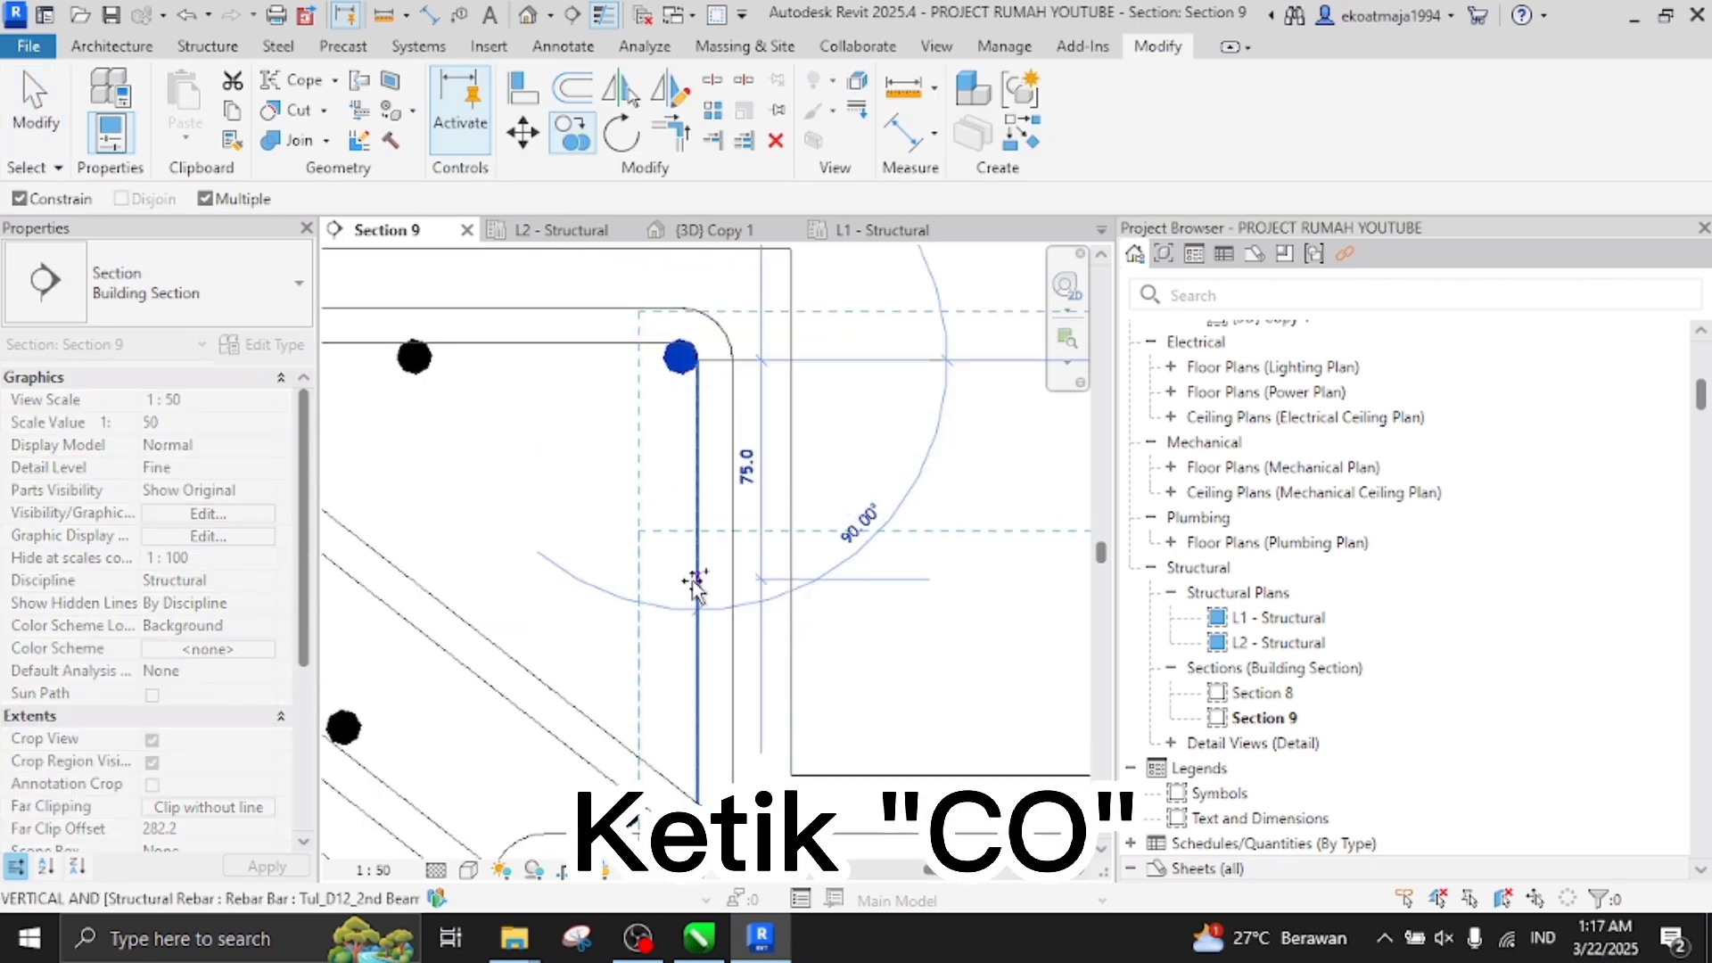
scroll(696, 584, "down", 5)
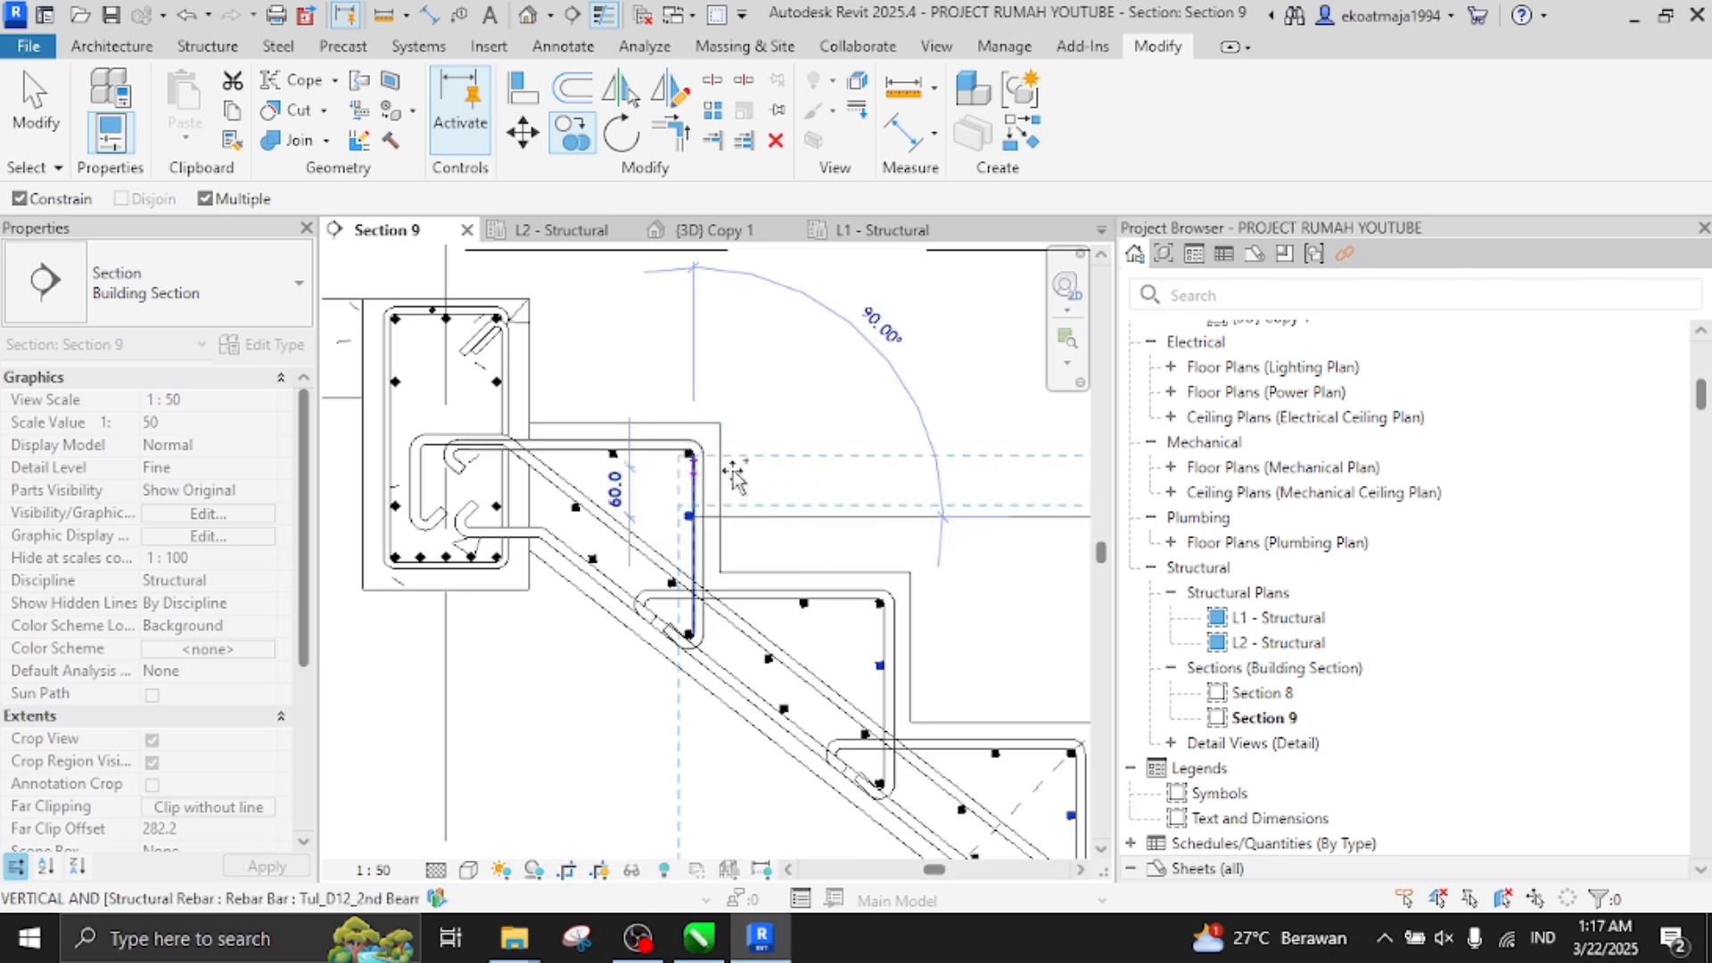
key("Escape")
key("Escape")
key("Escape")
Copy the landing slab's upper crosswise set horizontally toward the stair, placing its first bar just past the bottom step bar
scroll(752, 482, "down", 2)
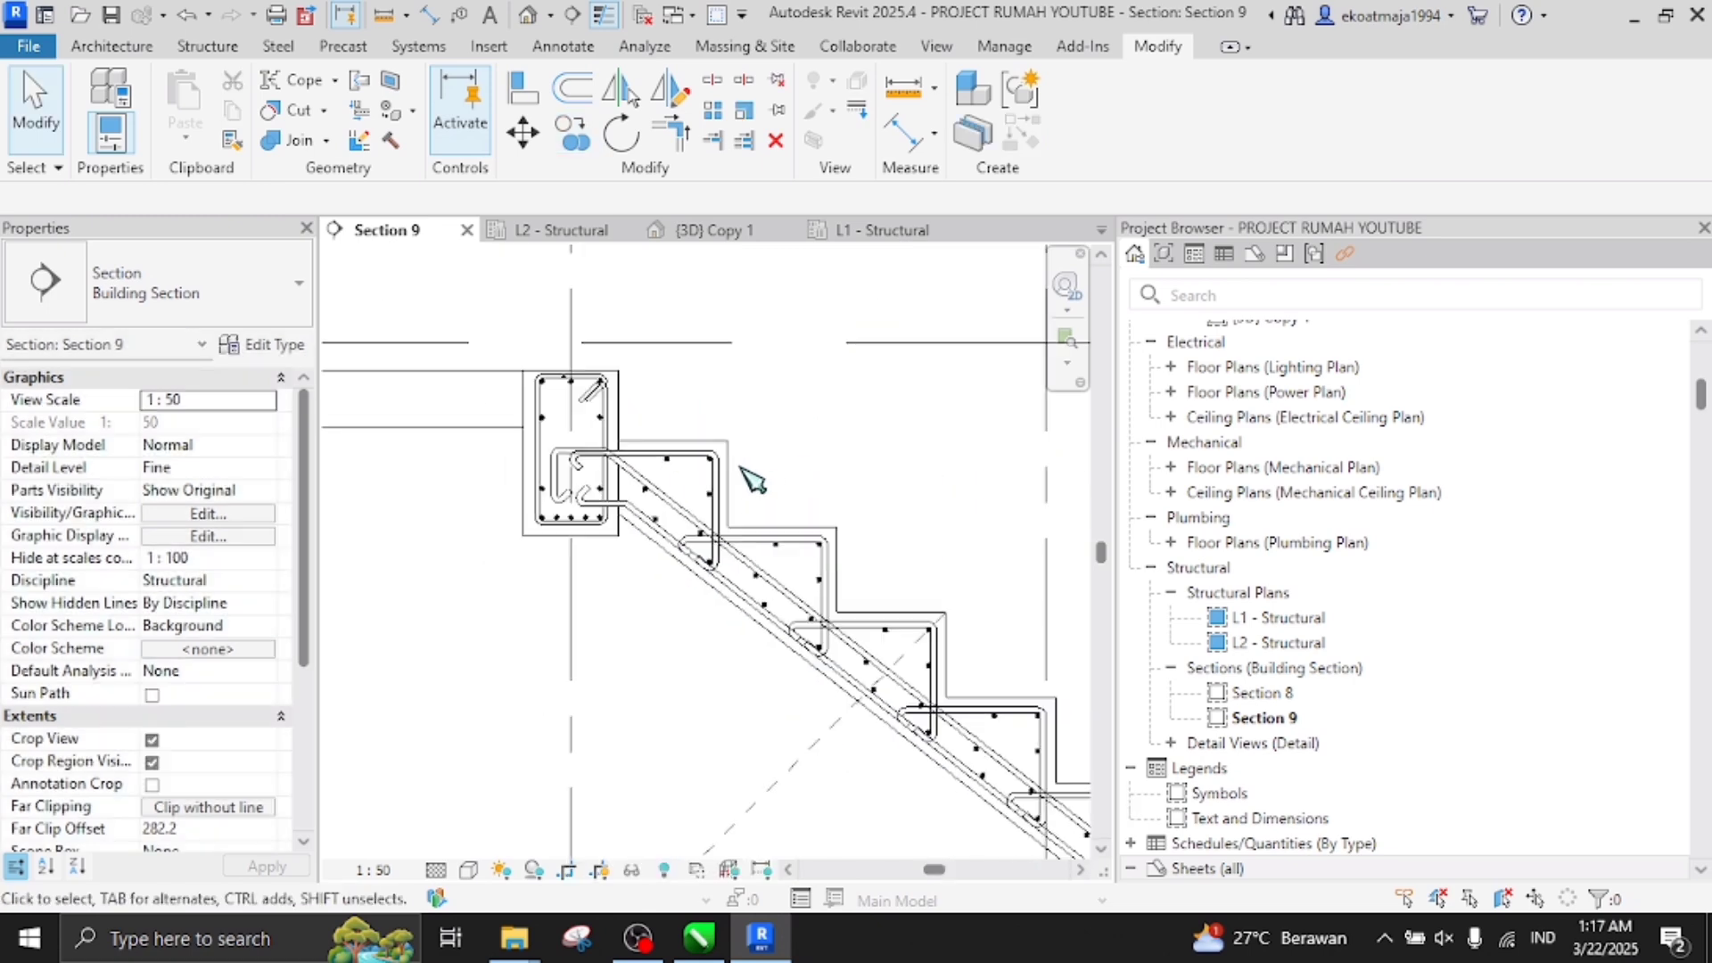
scroll(660, 474, "down", 5)
scroll(858, 629, "up", 3)
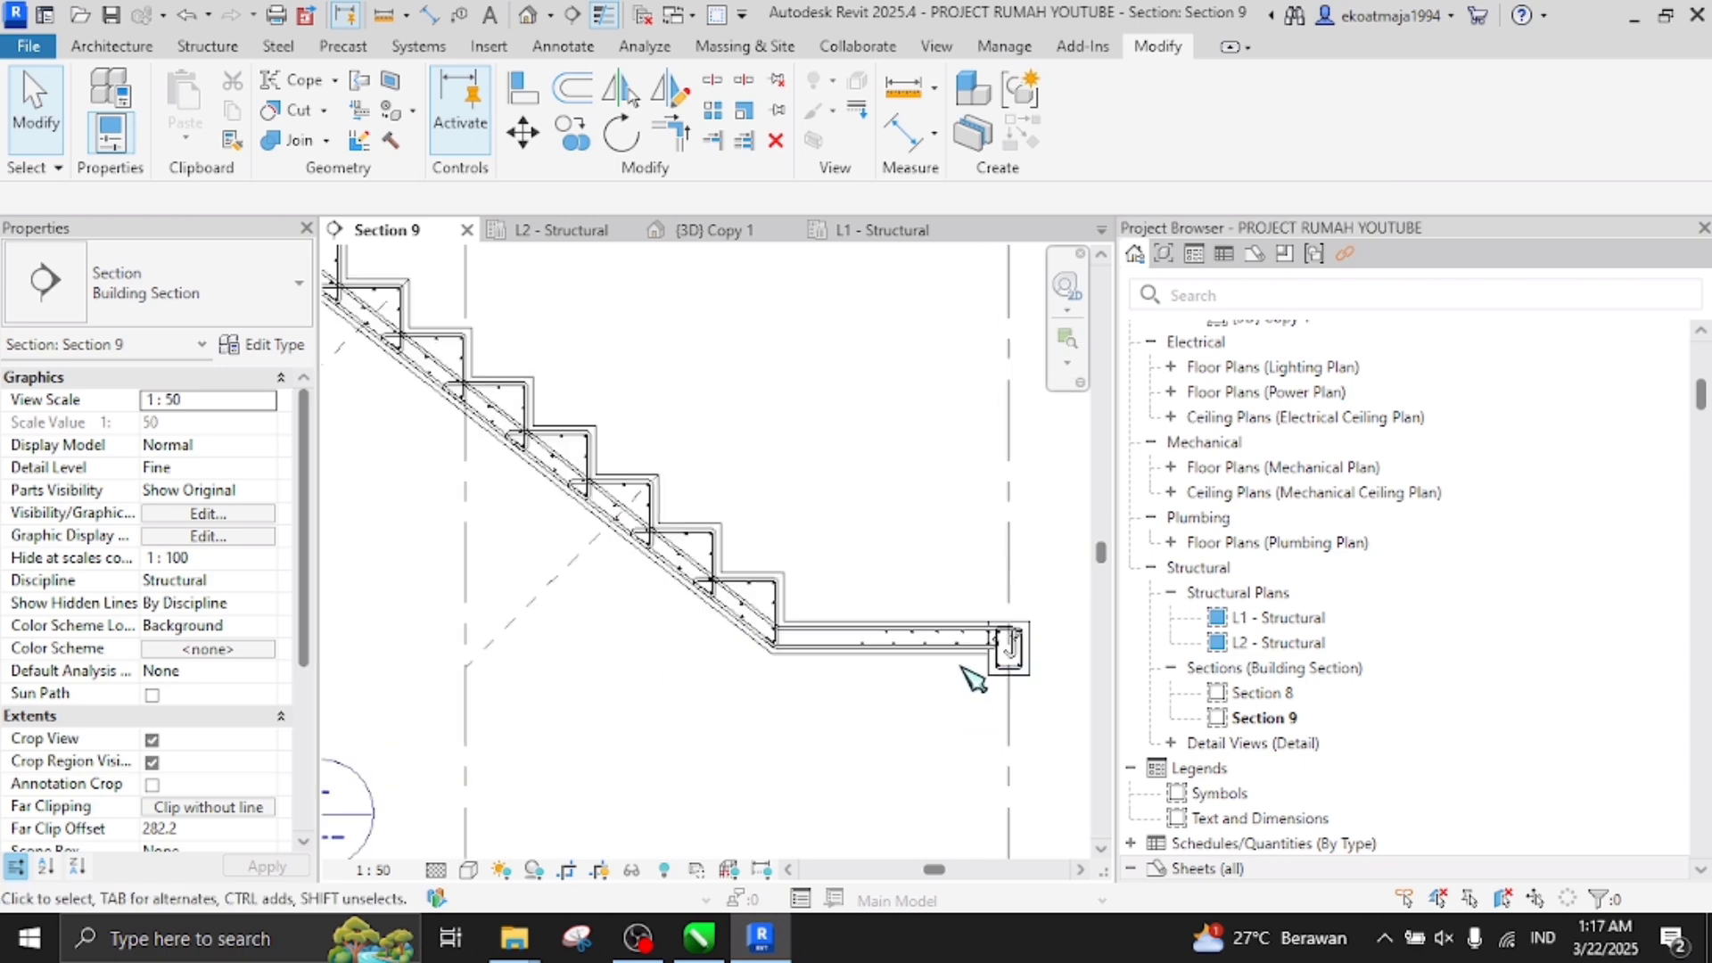
scroll(848, 631, "up", 4)
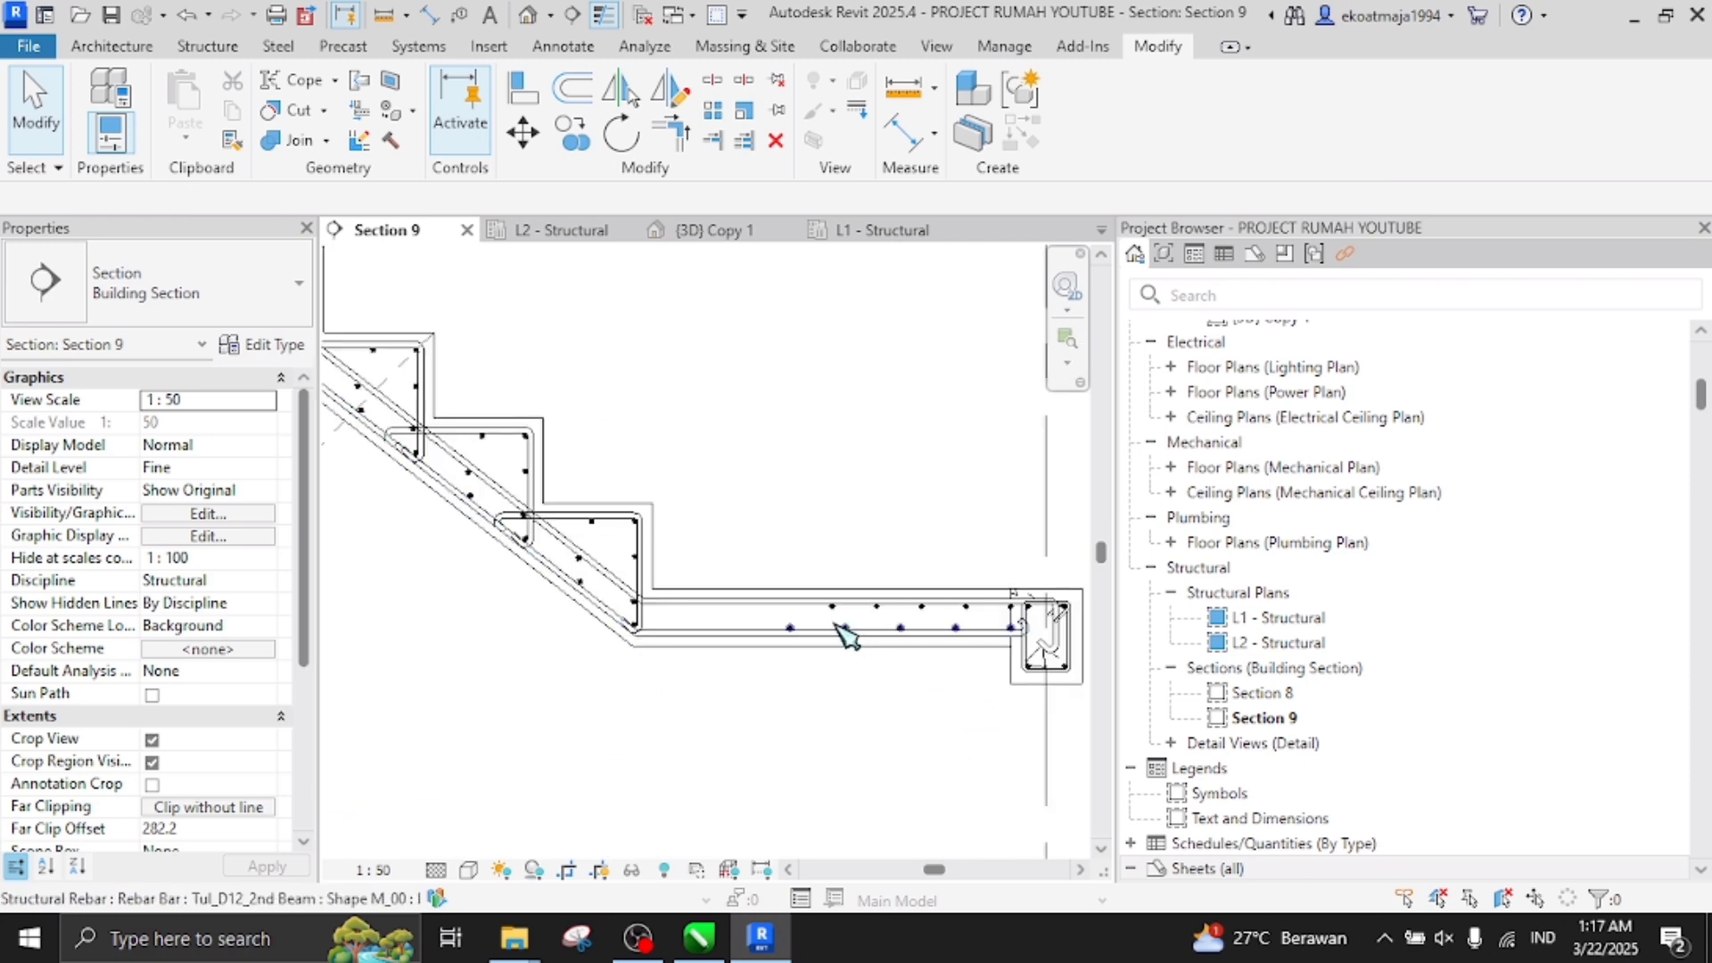
left_click(890, 613)
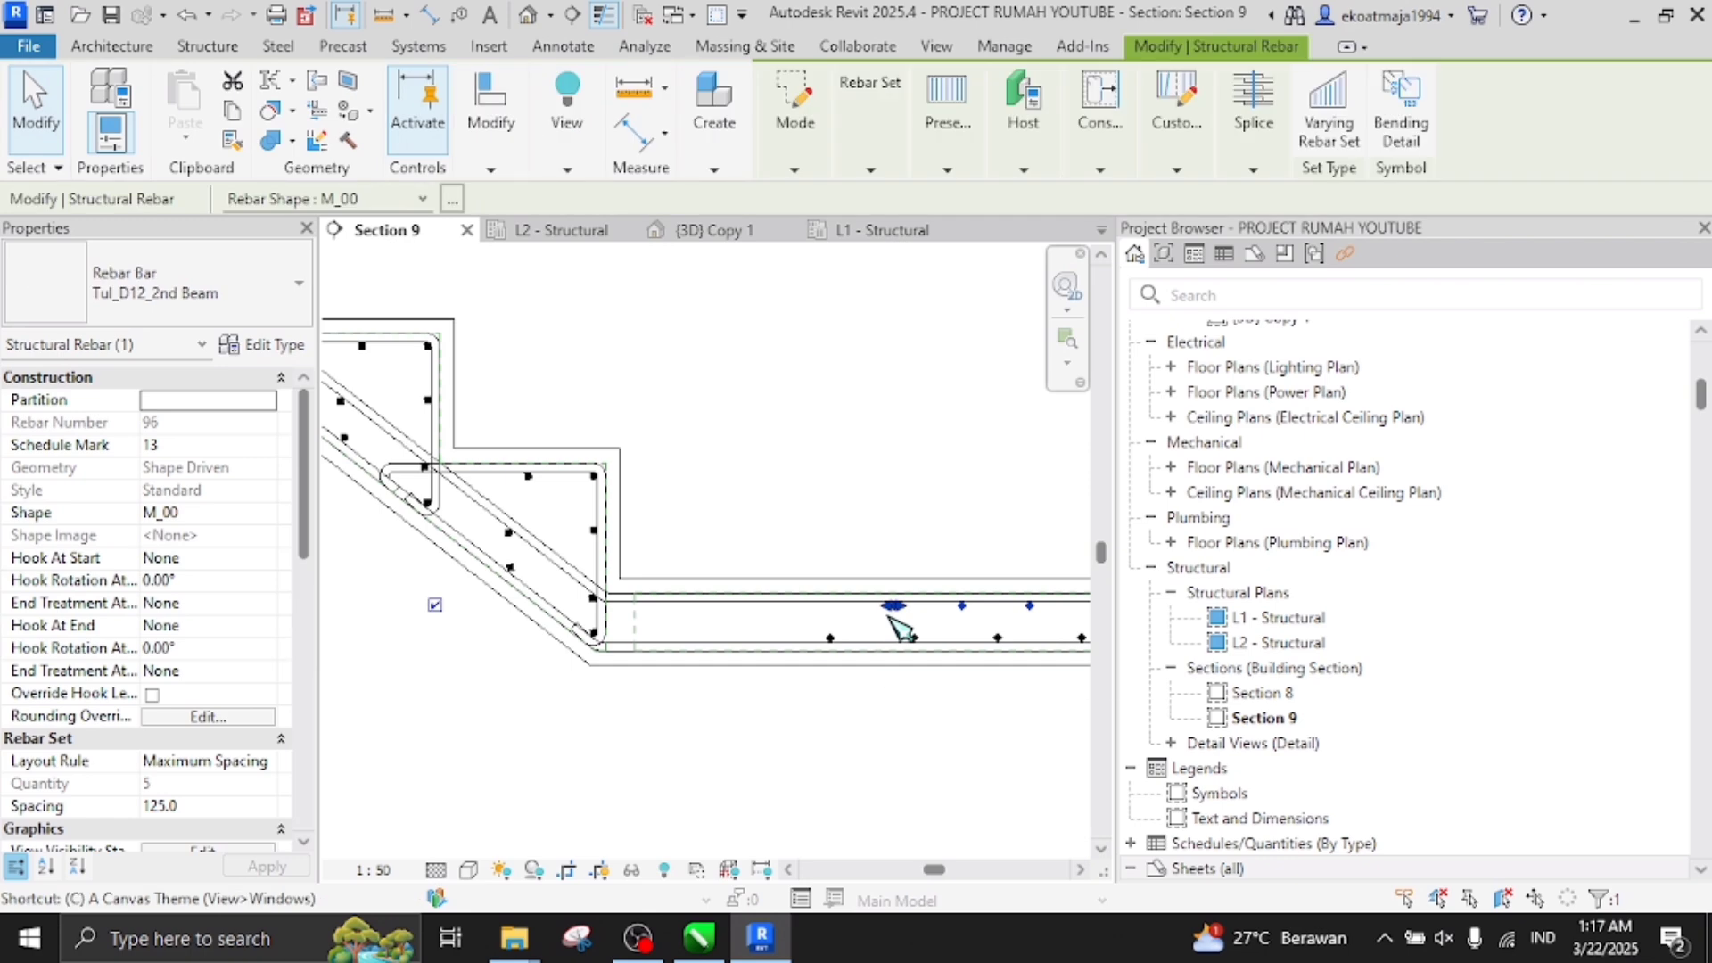
key("c")
key("o")
left_click(896, 610)
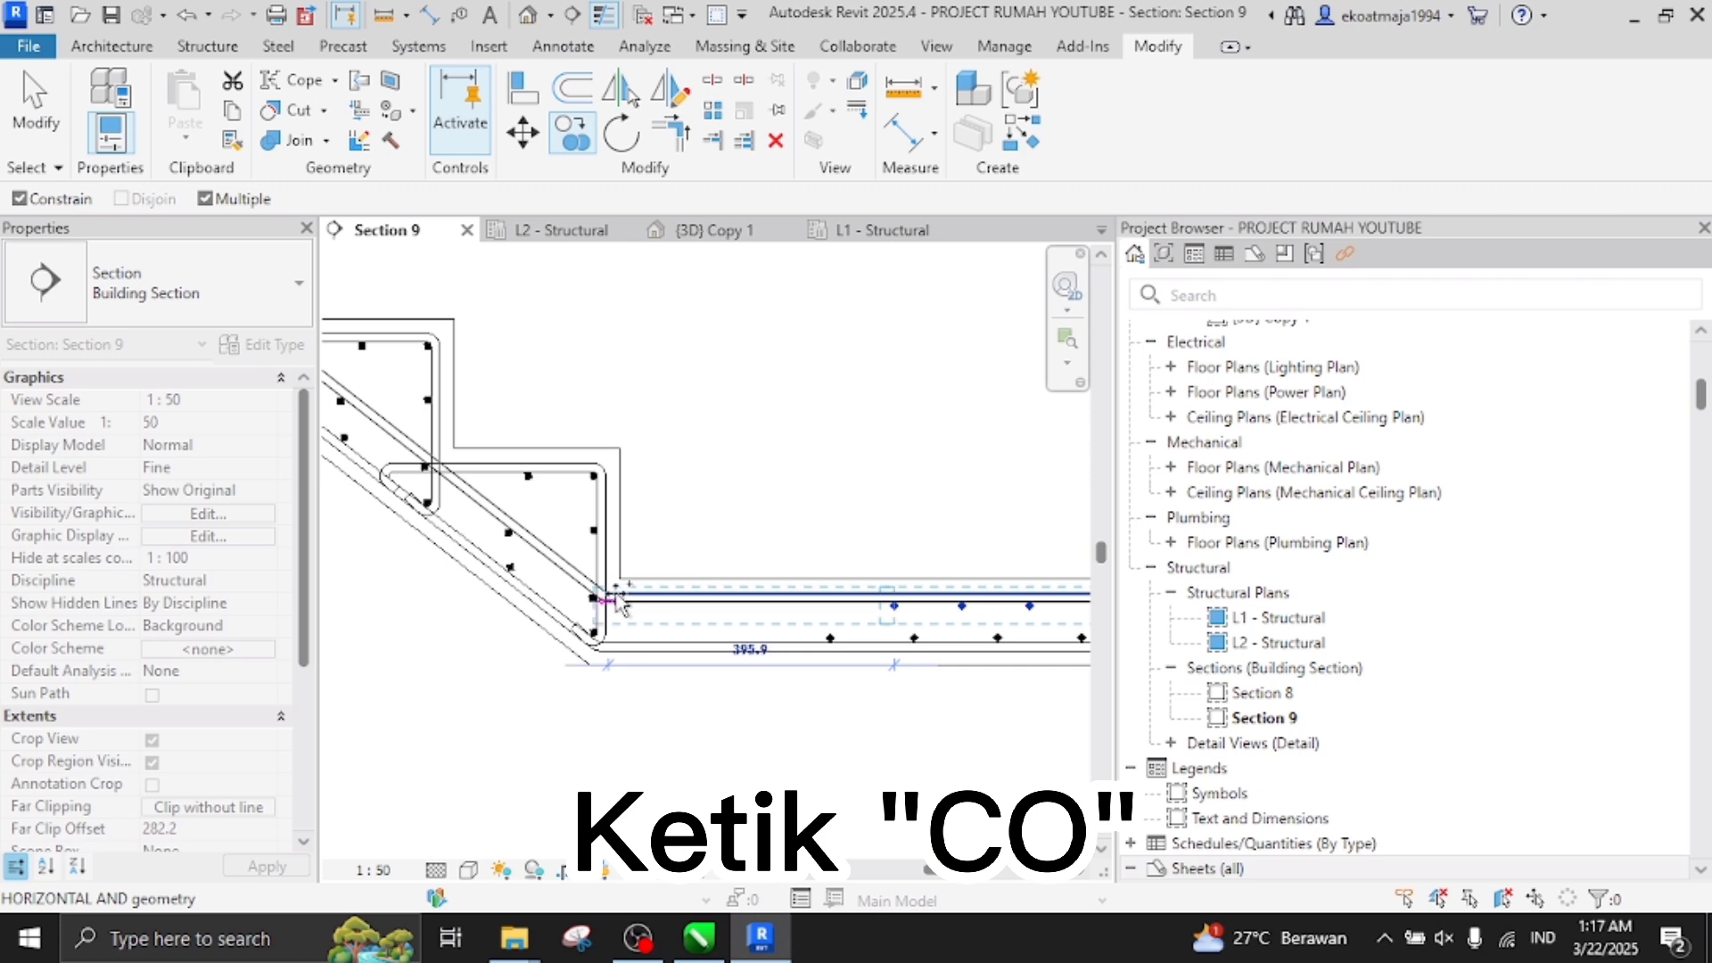
left_click(648, 606)
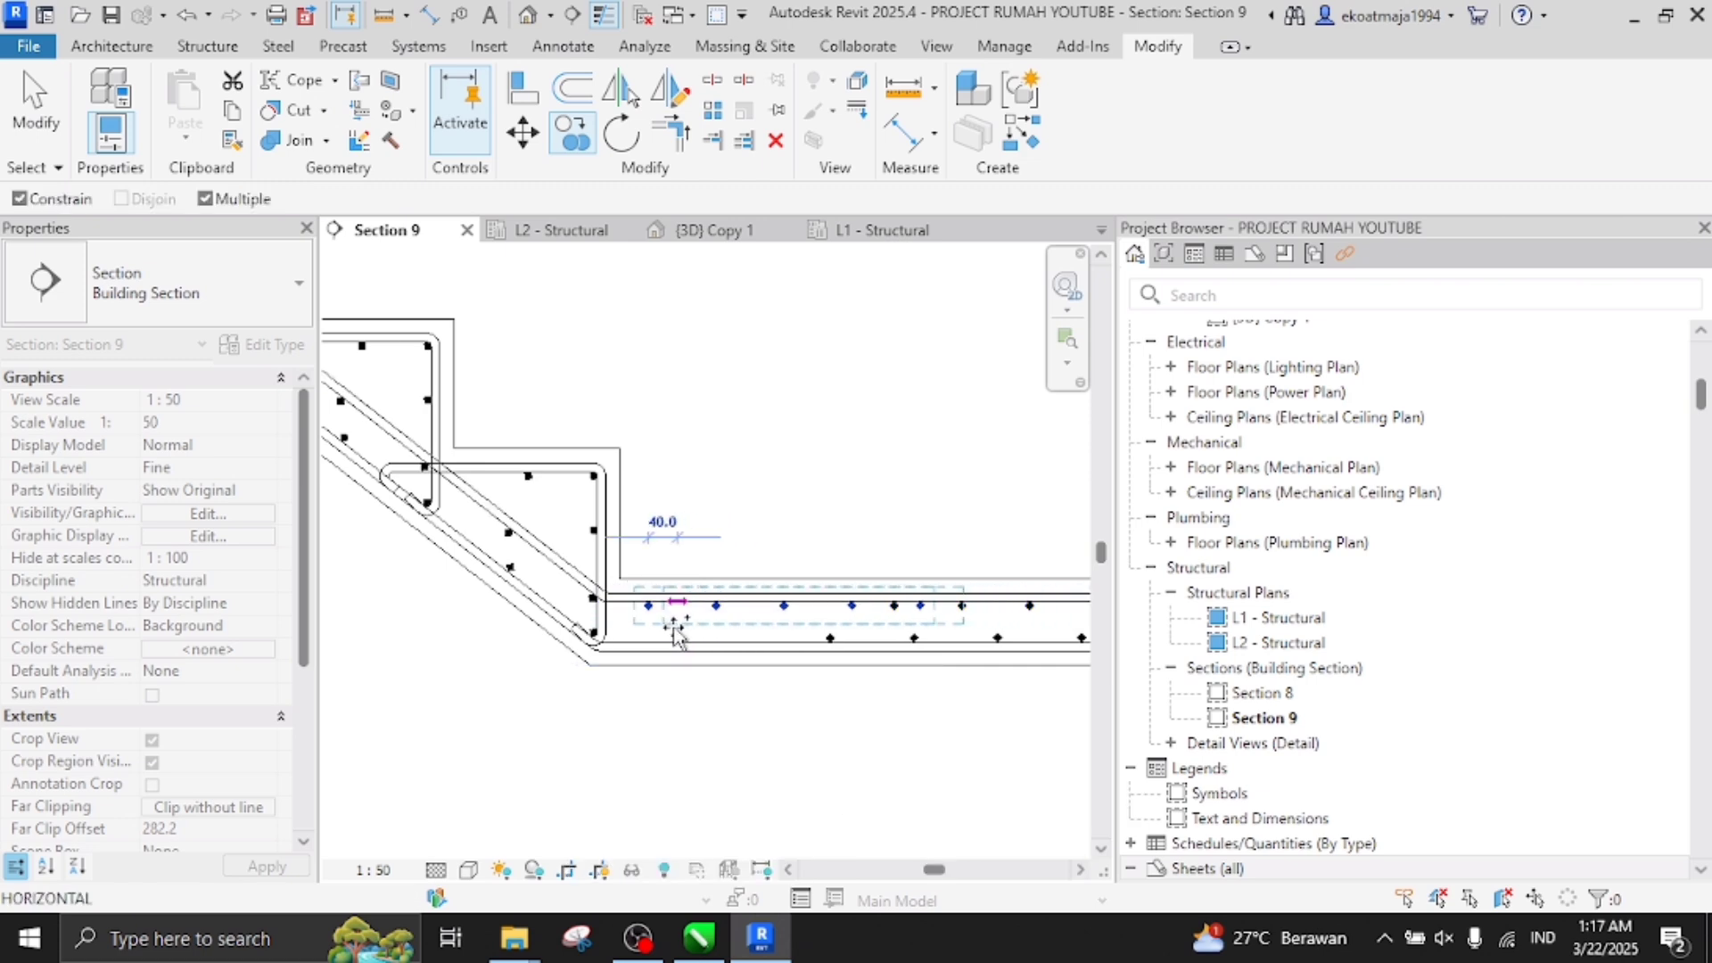
scroll(847, 624, "up", 2)
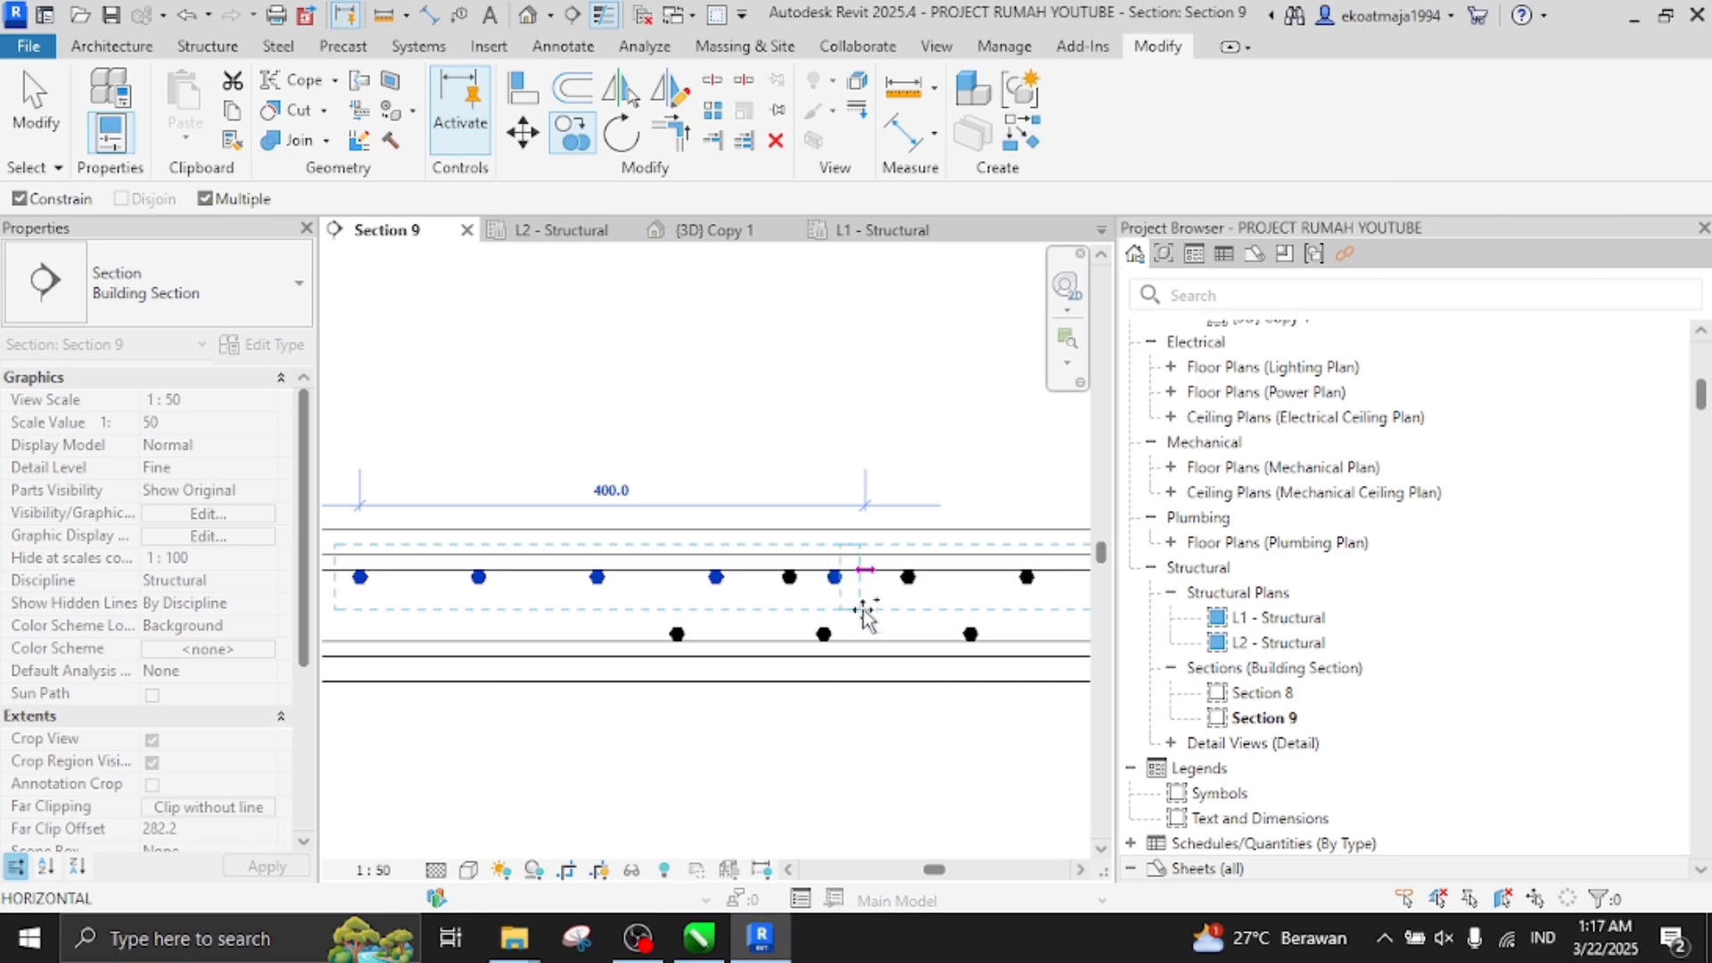
key("Escape")
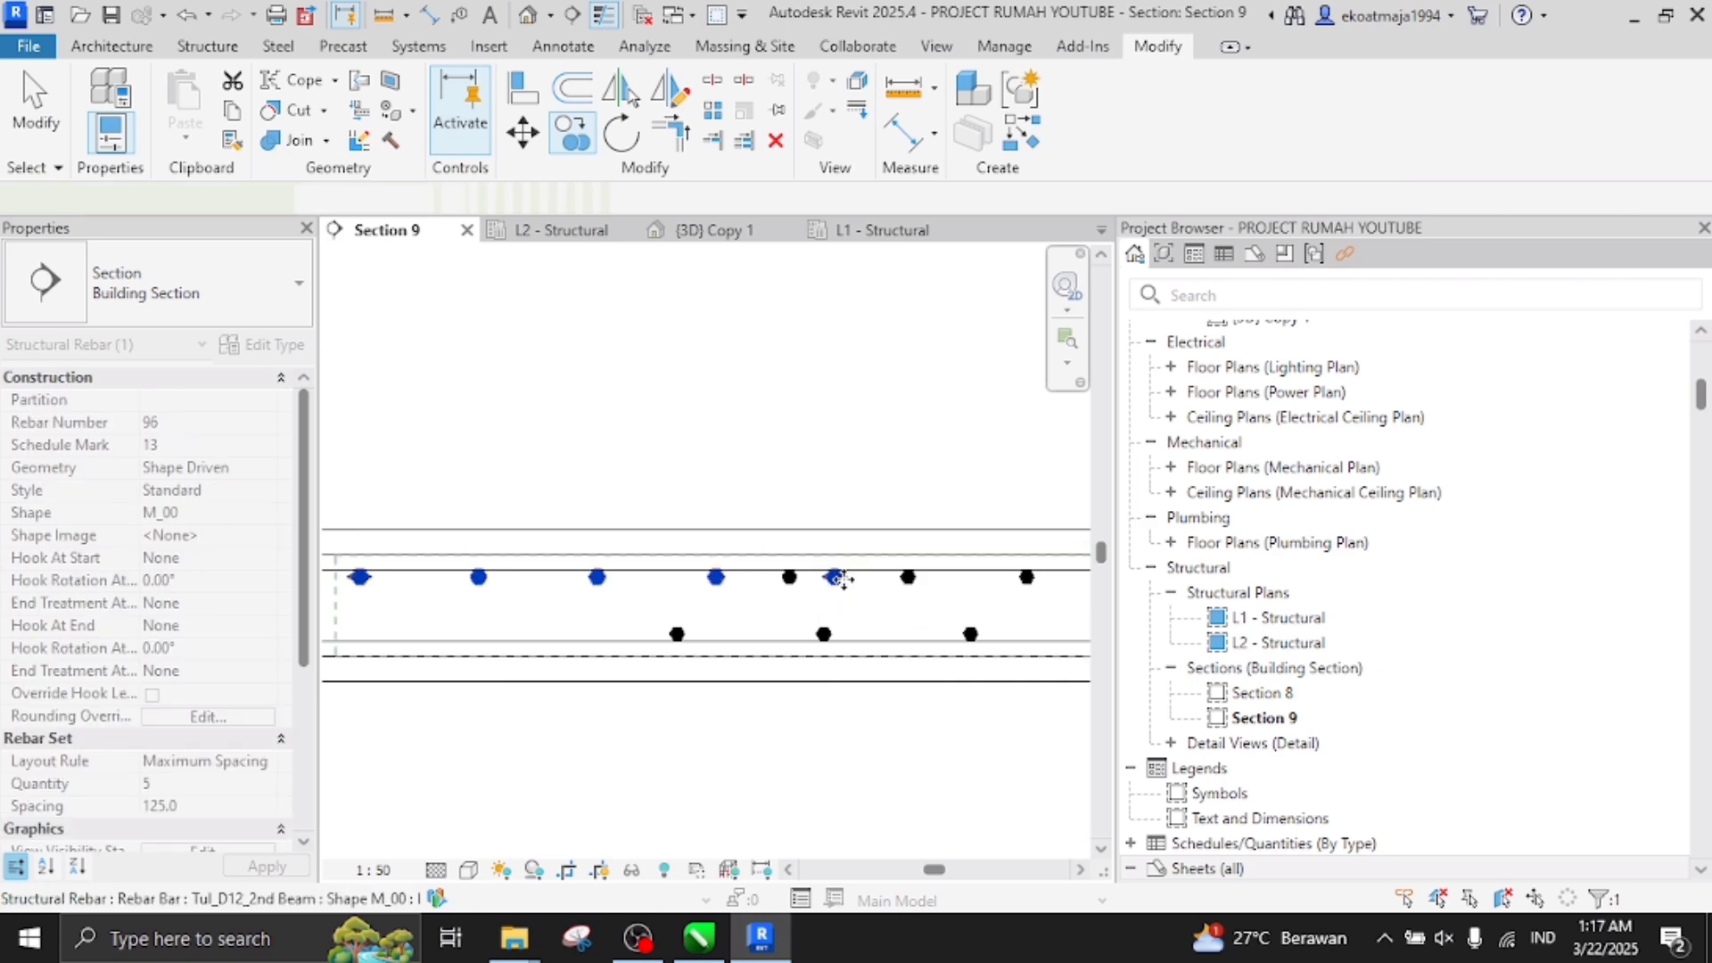
Shorten the copied upper landing set's beam-side end to clear the existing bars and shift its stair-side end closer to the bottom step
left_click_drag(837, 578, 791, 578)
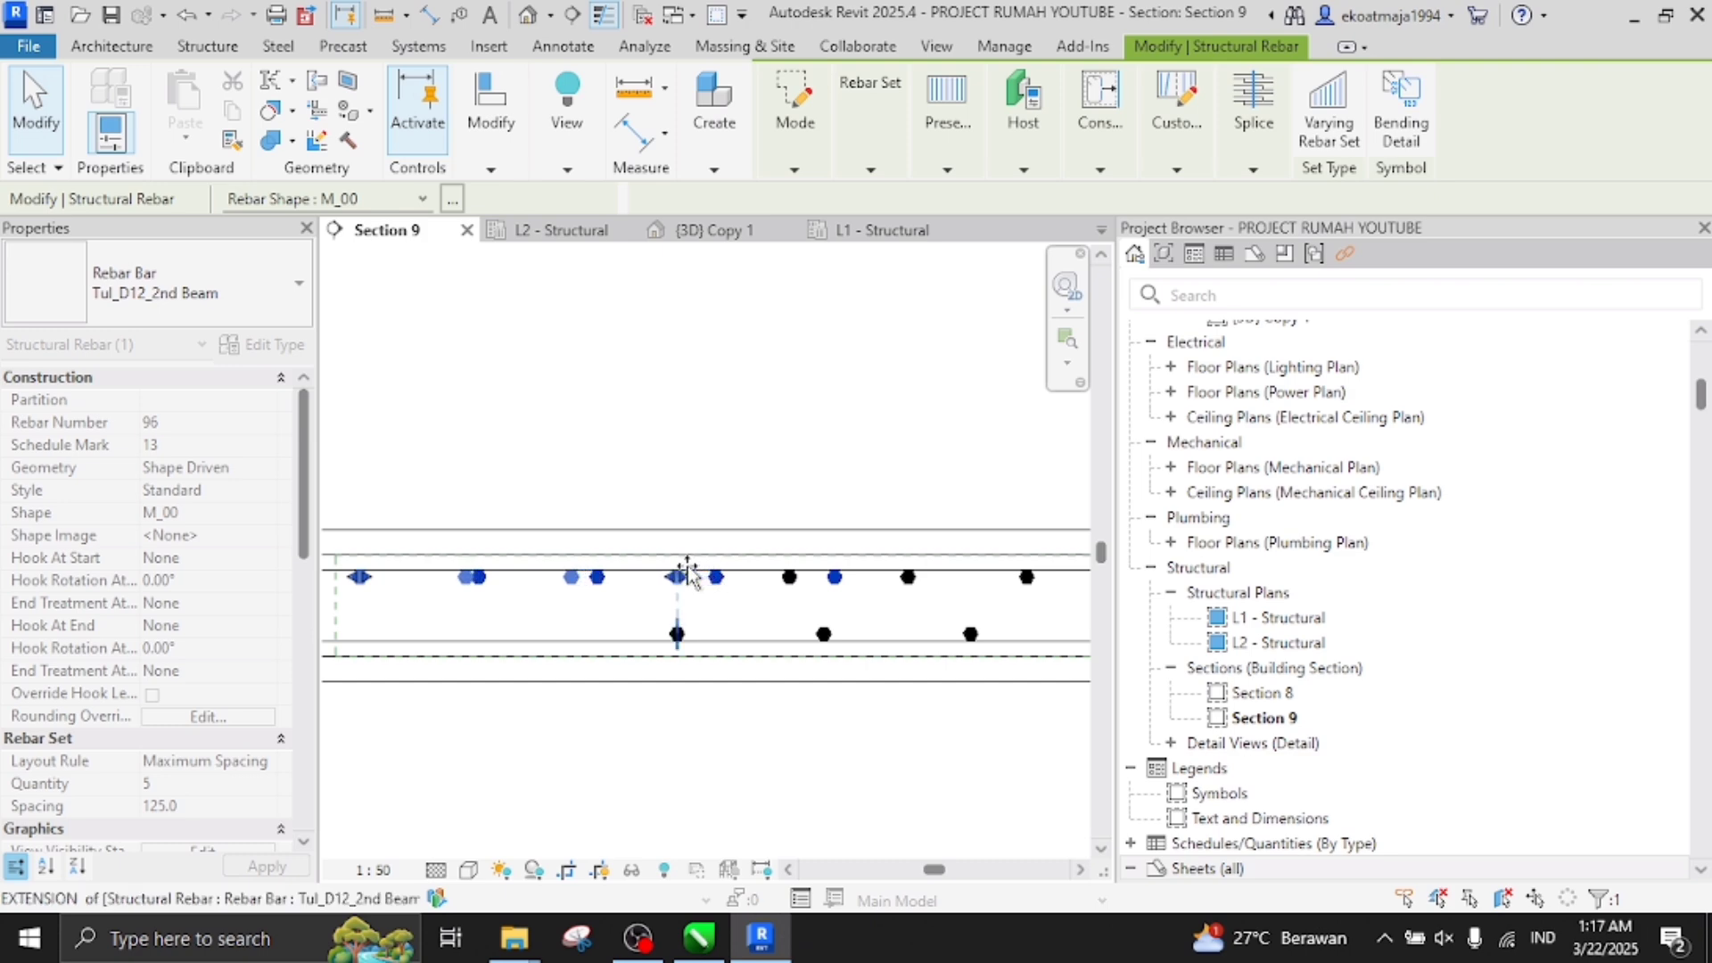
left_click_drag(687, 574, 687, 573)
scroll(684, 573, "up", 2)
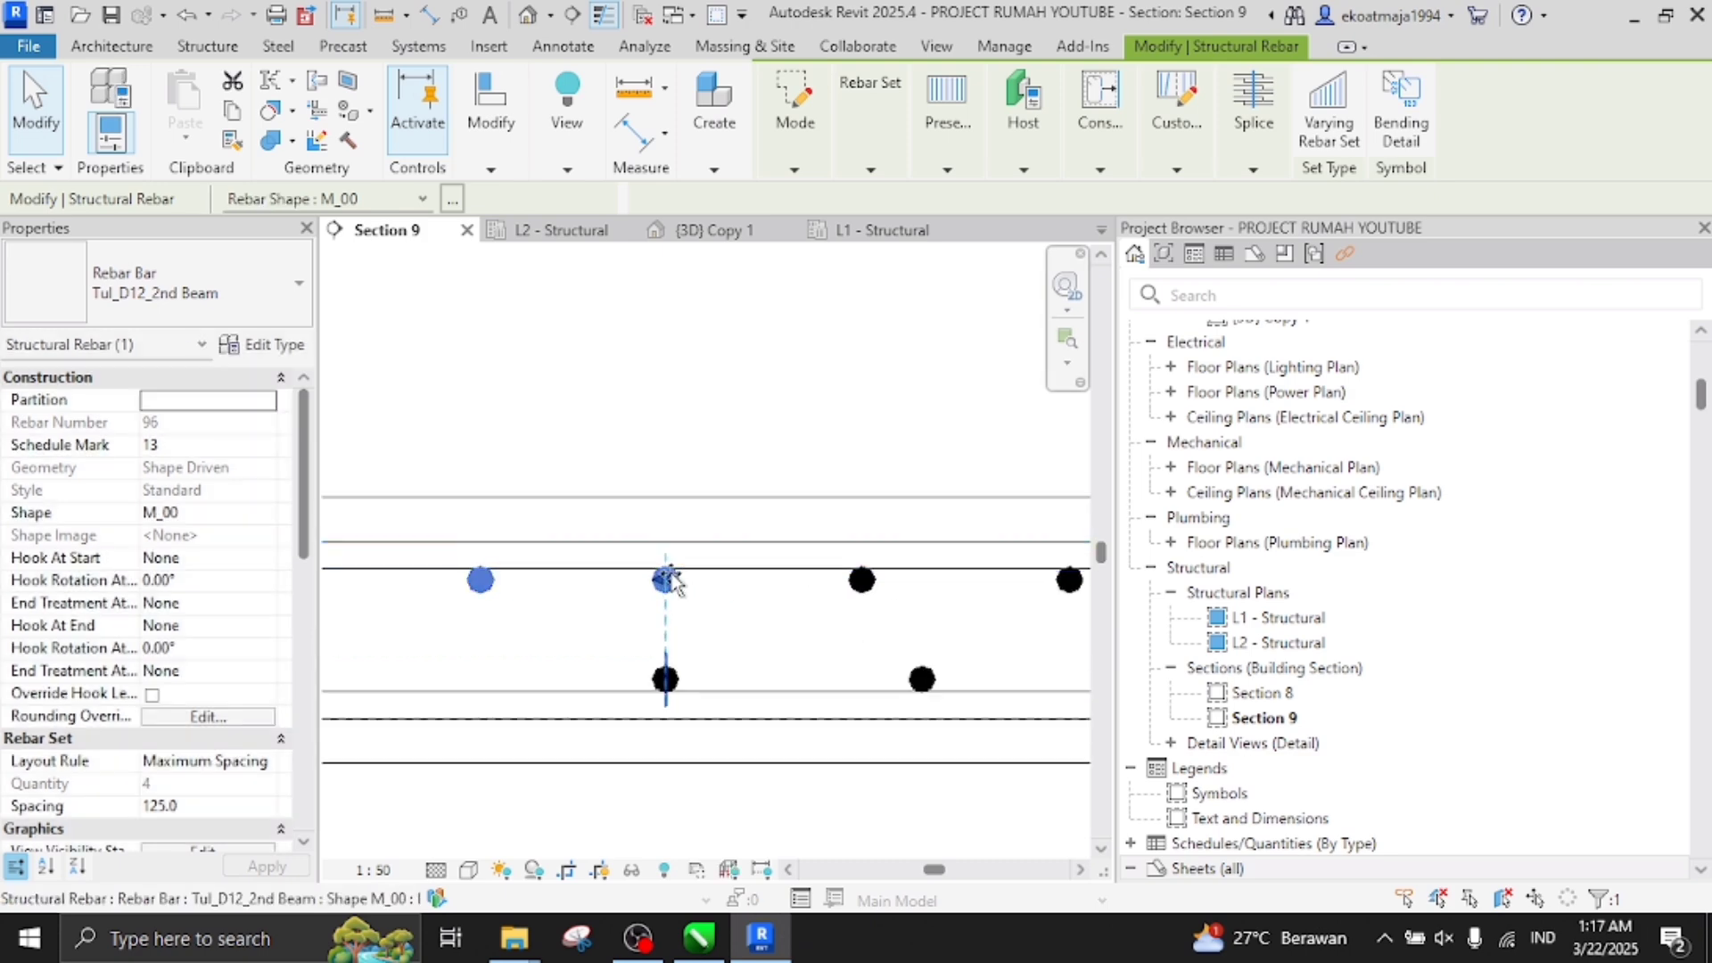
scroll(671, 579, "down", 3)
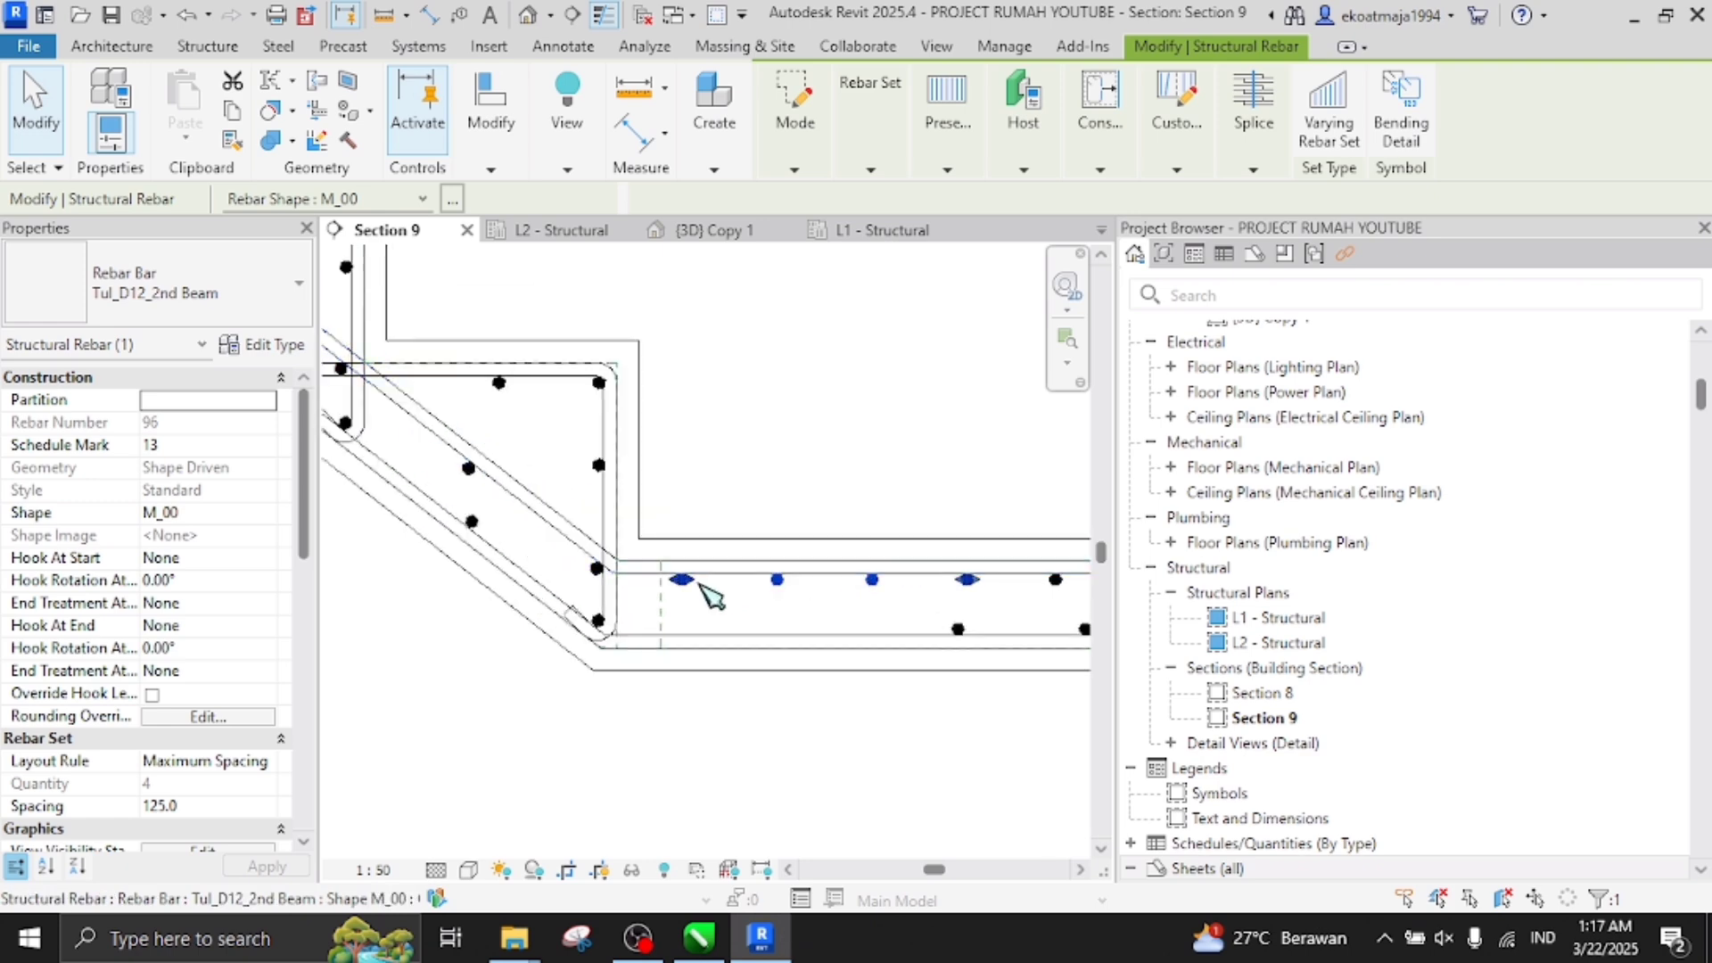
scroll(695, 581, "up", 2)
left_click_drag(671, 580, 624, 577)
scroll(696, 578, "down", 4)
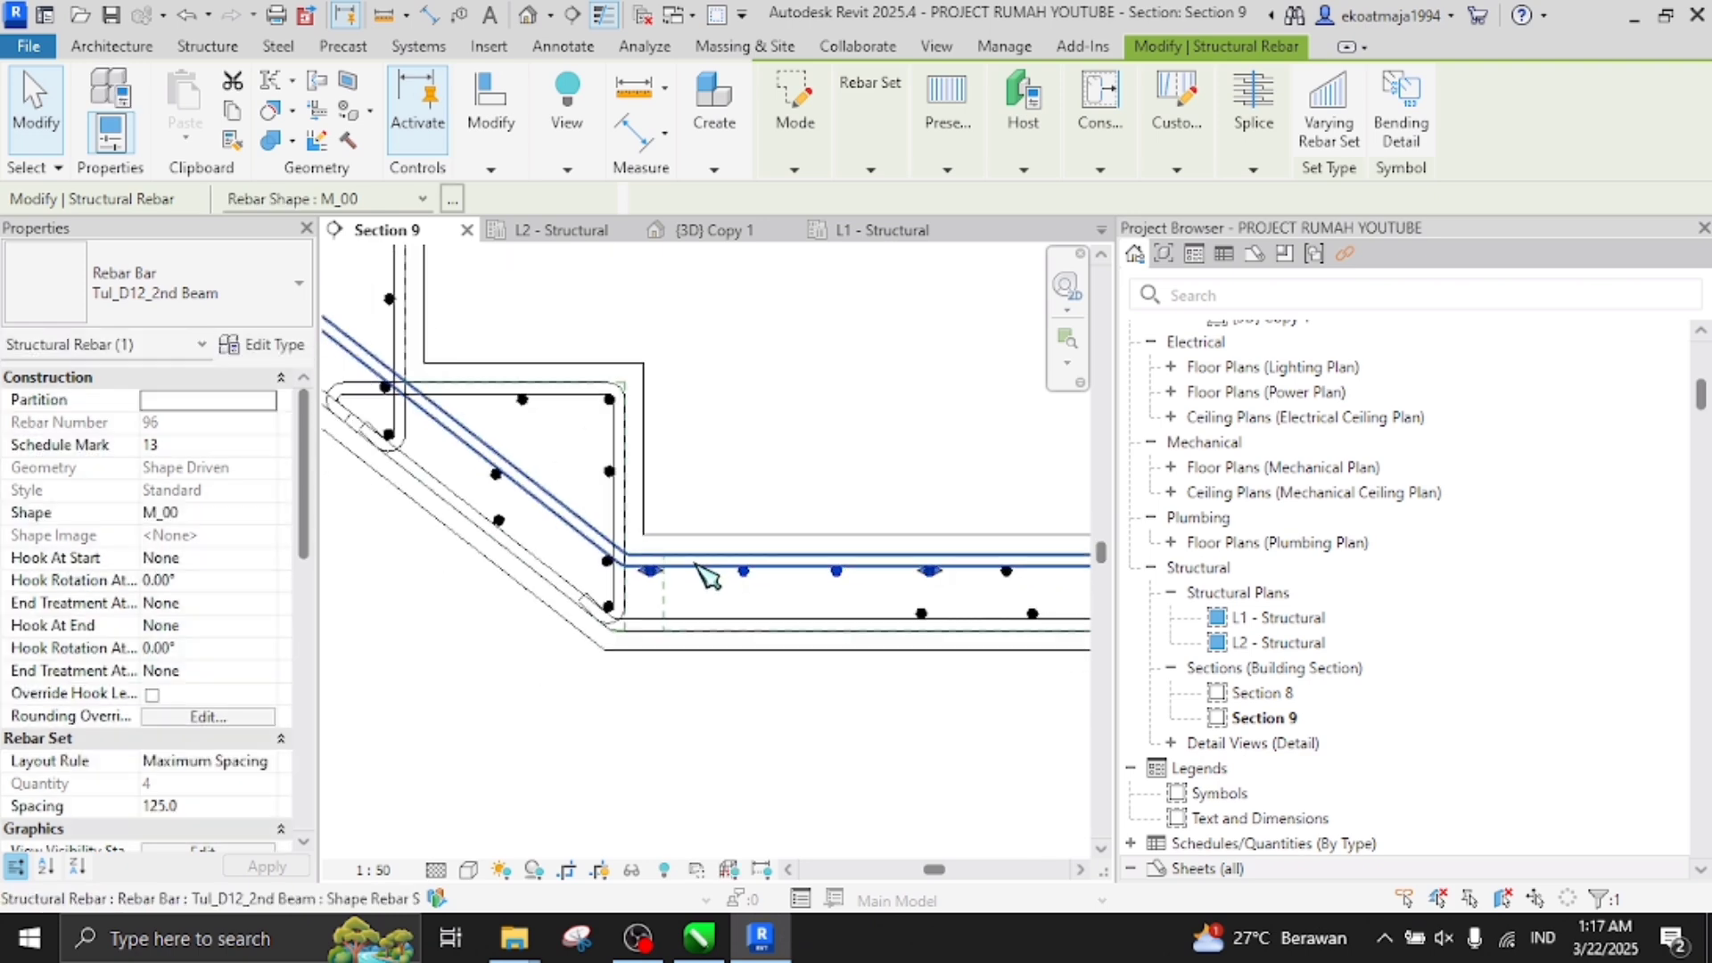
Copy the stair-side upper landing set vertically downward to just above the landing slab's lower bar
key("Escape")
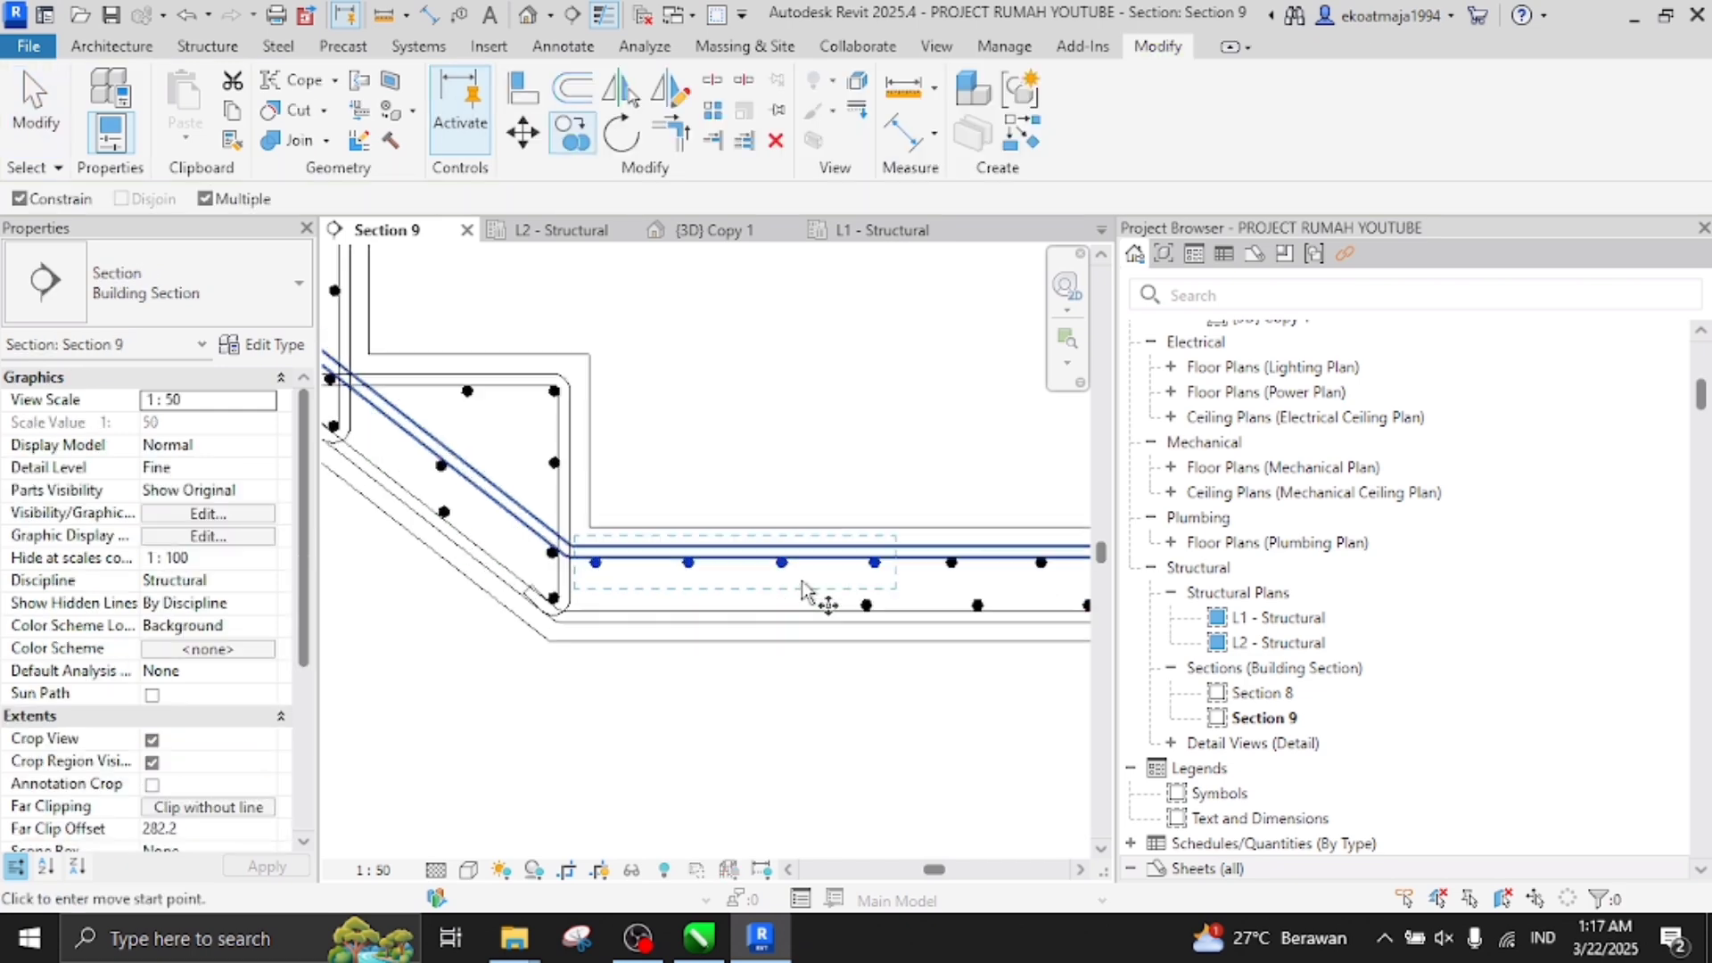
scroll(802, 589, "up", 4)
left_click(778, 576)
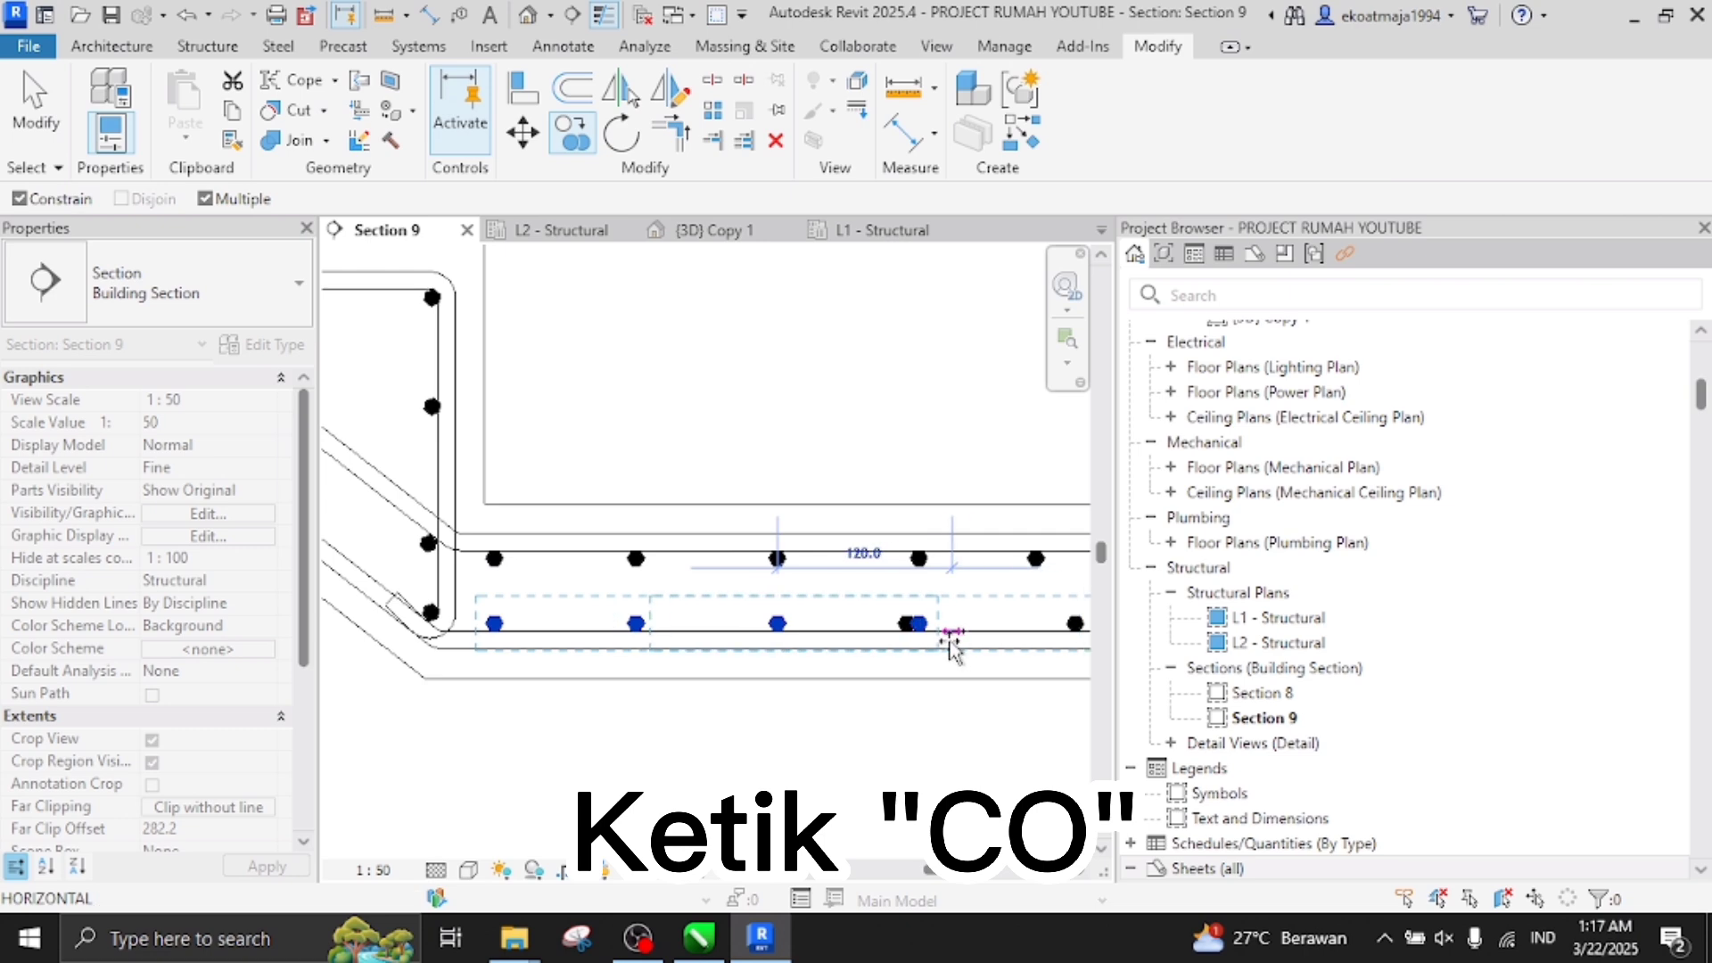
left_click(951, 644)
key("Escape")
key("Escape")
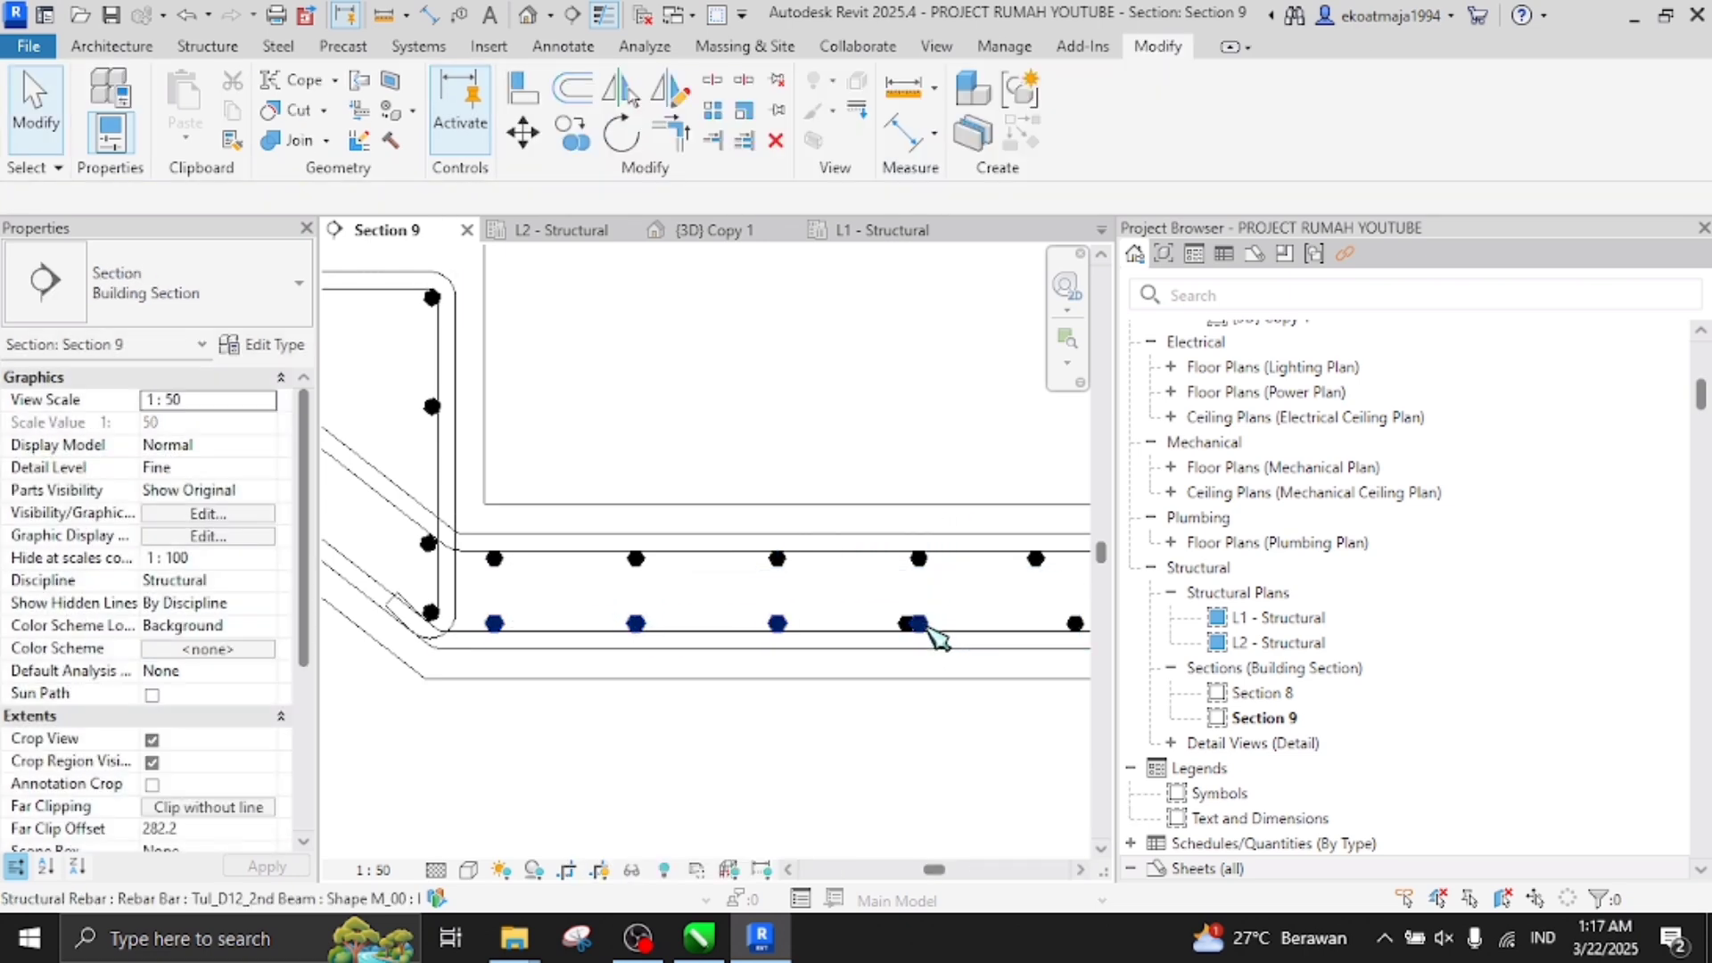
Shorten the copied lower landing set's beam-side end to align with the third upper bar, clearing the existing lower bars
left_click(923, 627)
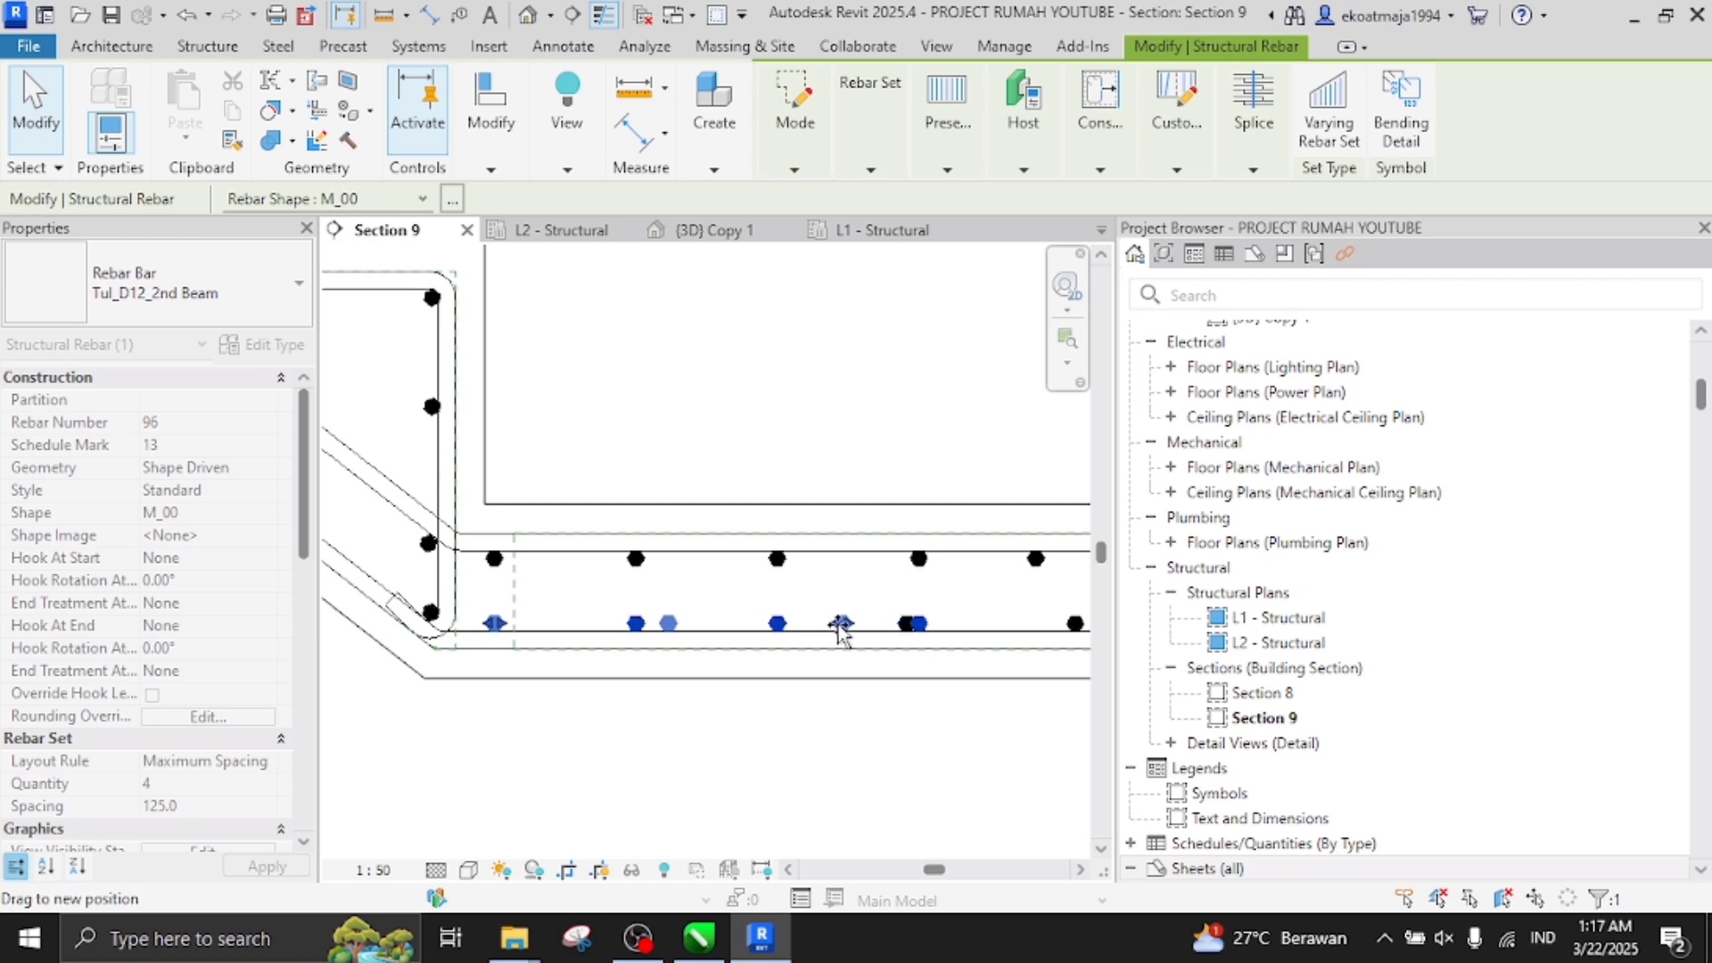
left_click_drag(797, 637, 798, 638)
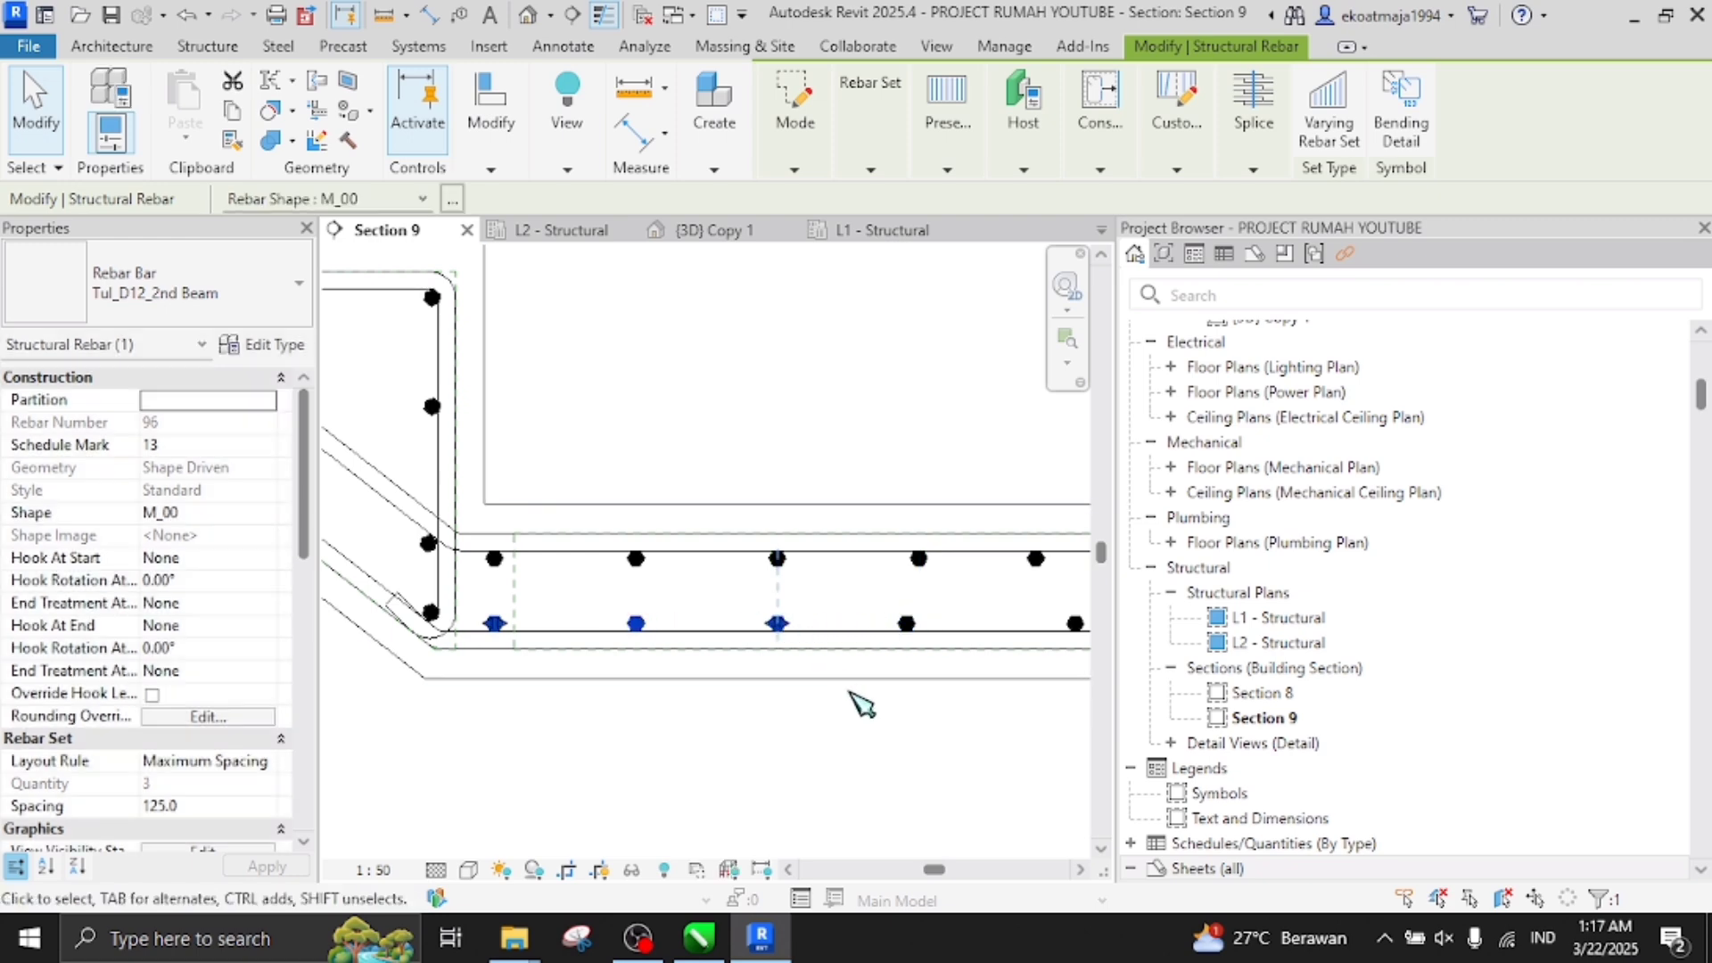
left_click(878, 753)
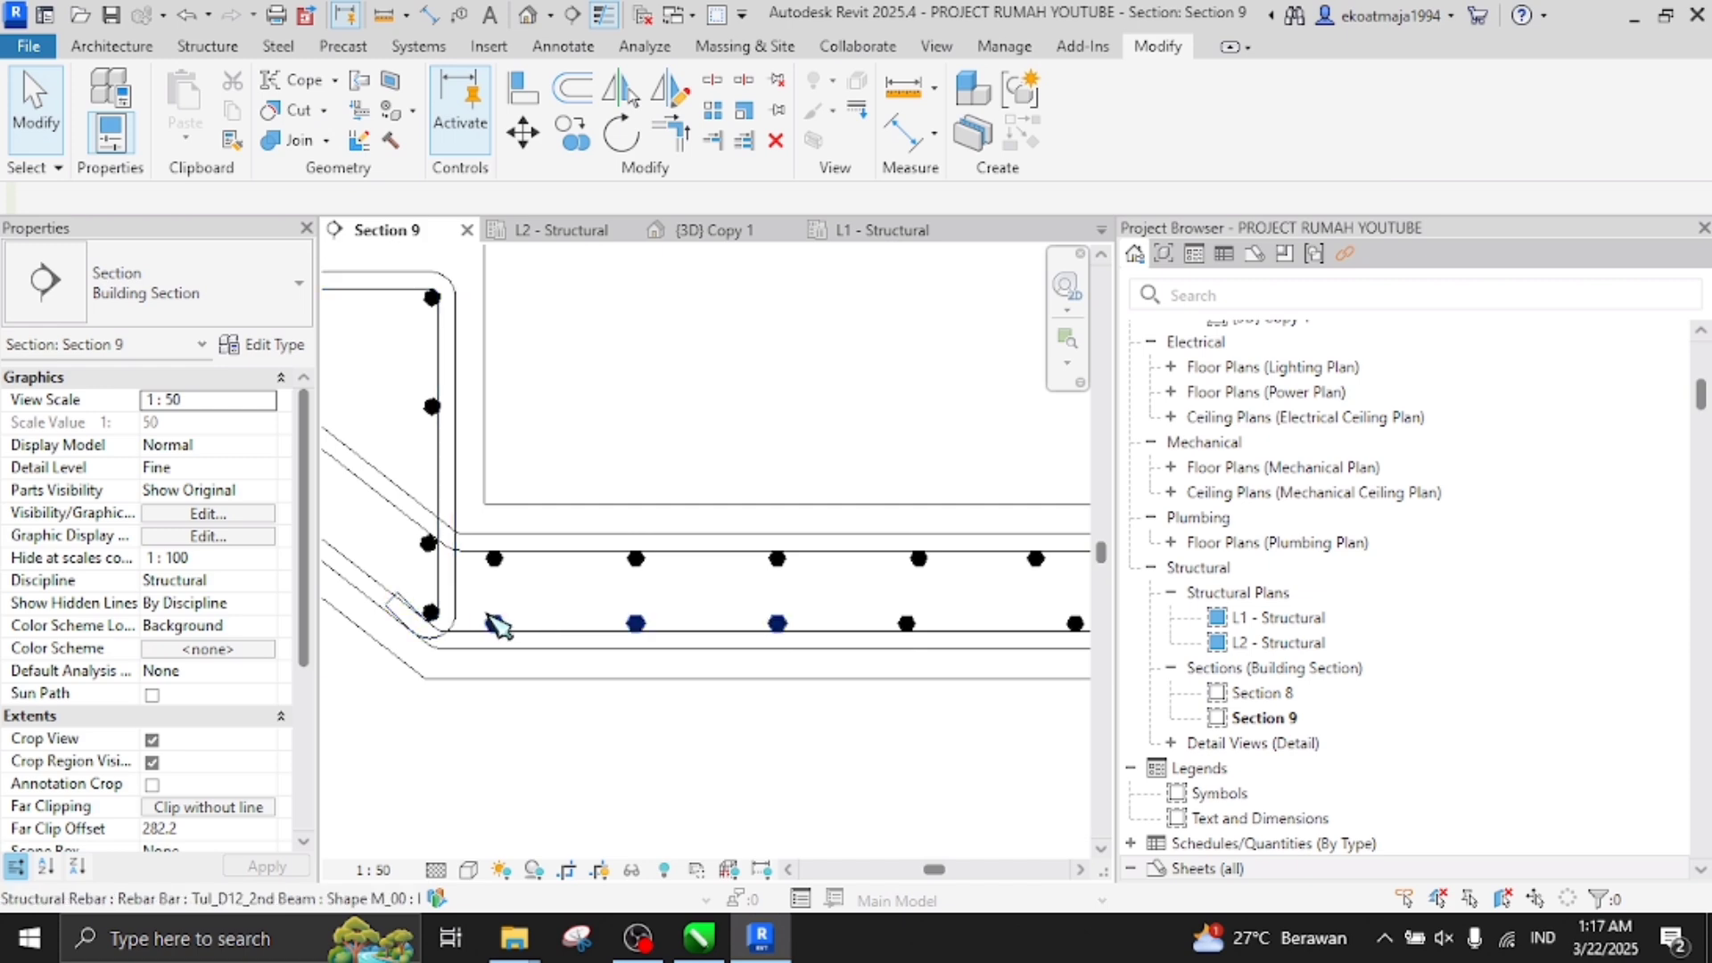
Adjust the stair-side end of the landing slab's lower crosswise bar set, extending it toward the bend at the foot of the flight
left_click(509, 625)
scroll(773, 675, "down", 2)
scroll(625, 653, "up", 3)
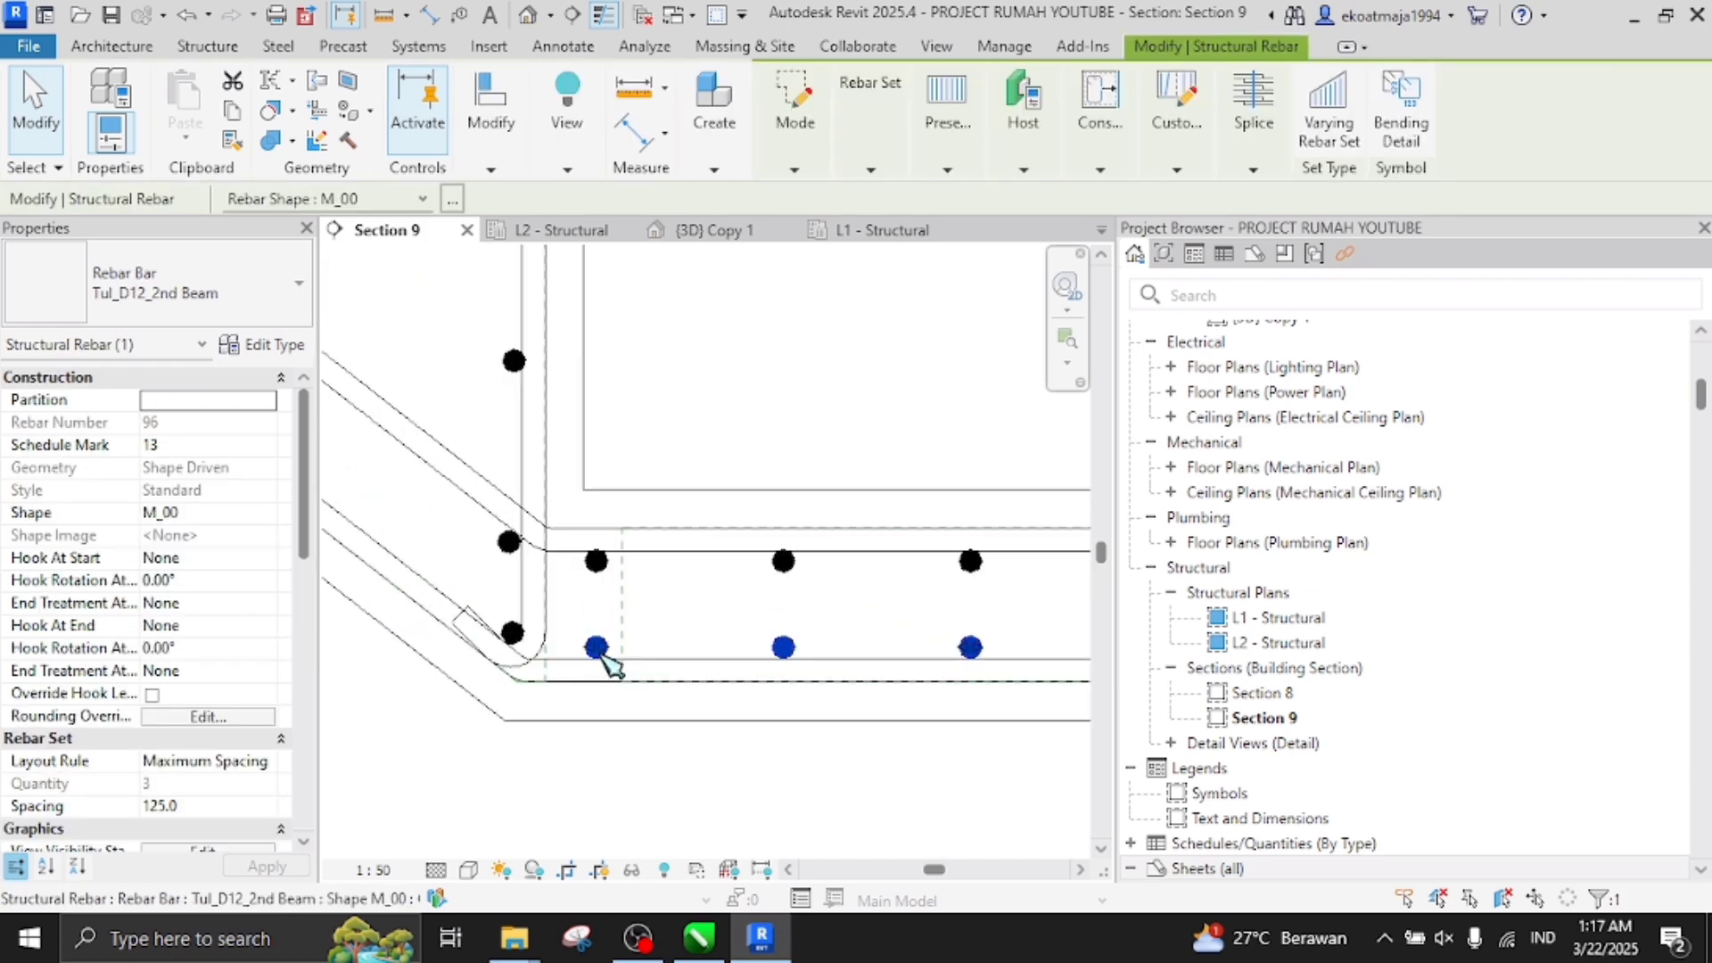
scroll(798, 672, "down", 2)
scroll(795, 674, "down", 2)
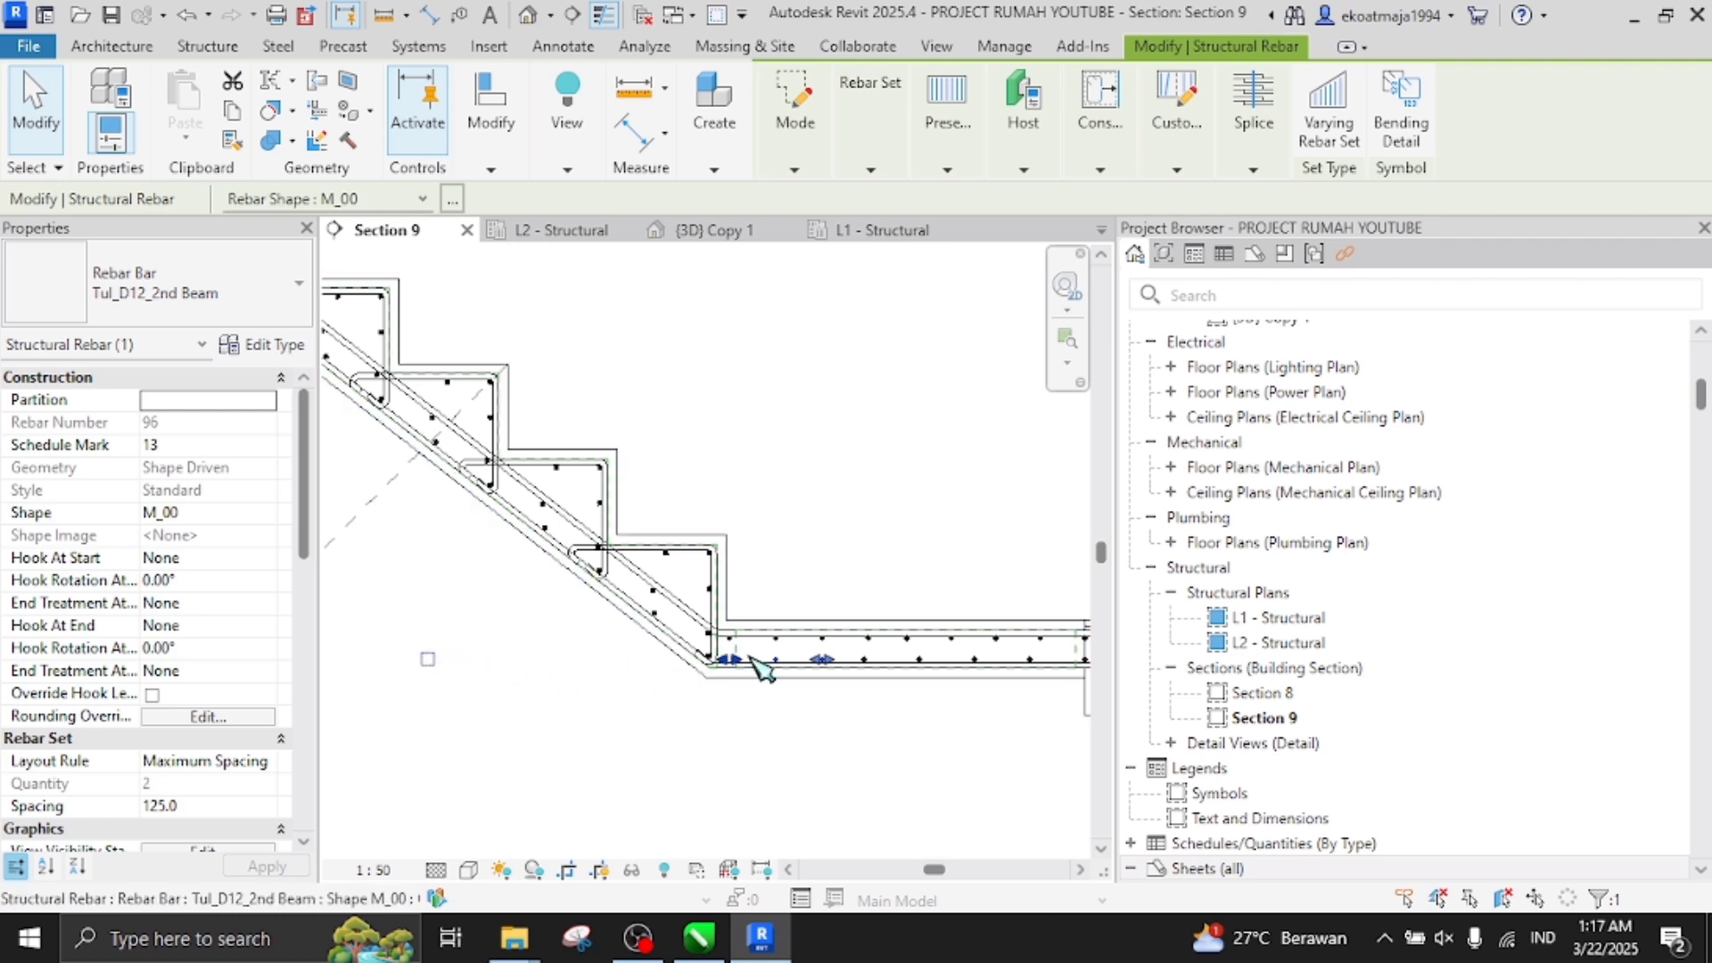
scroll(754, 668, "up", 4)
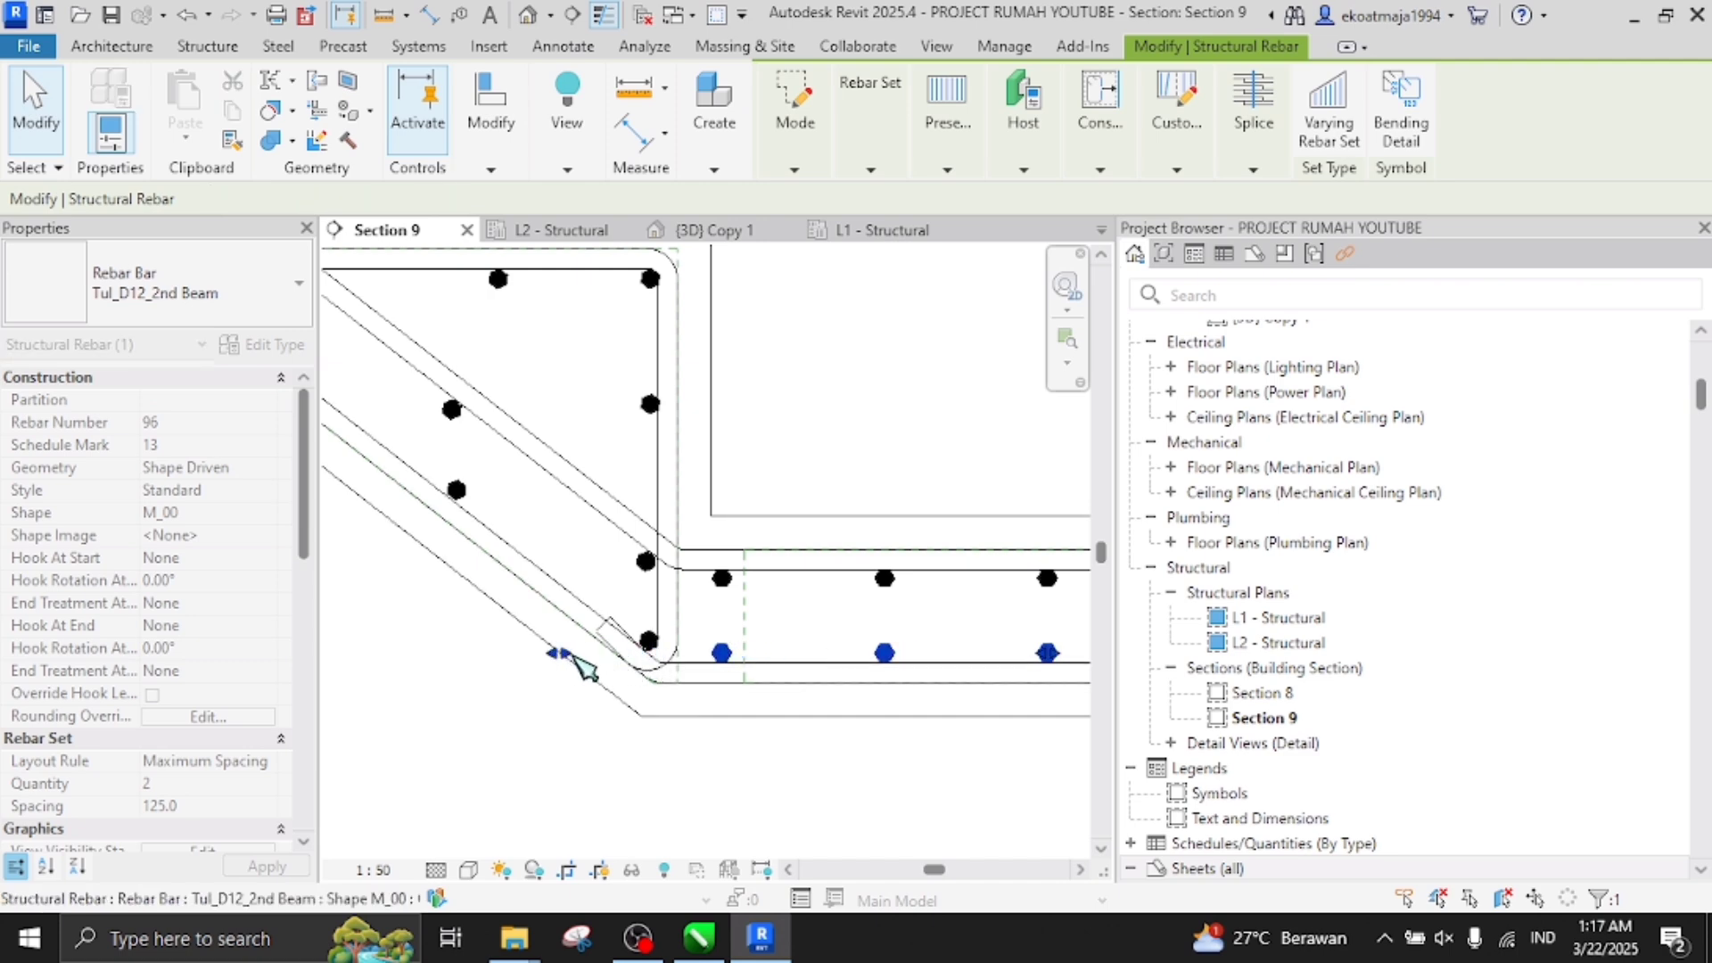
scroll(699, 680, "down", 3)
key("Escape")
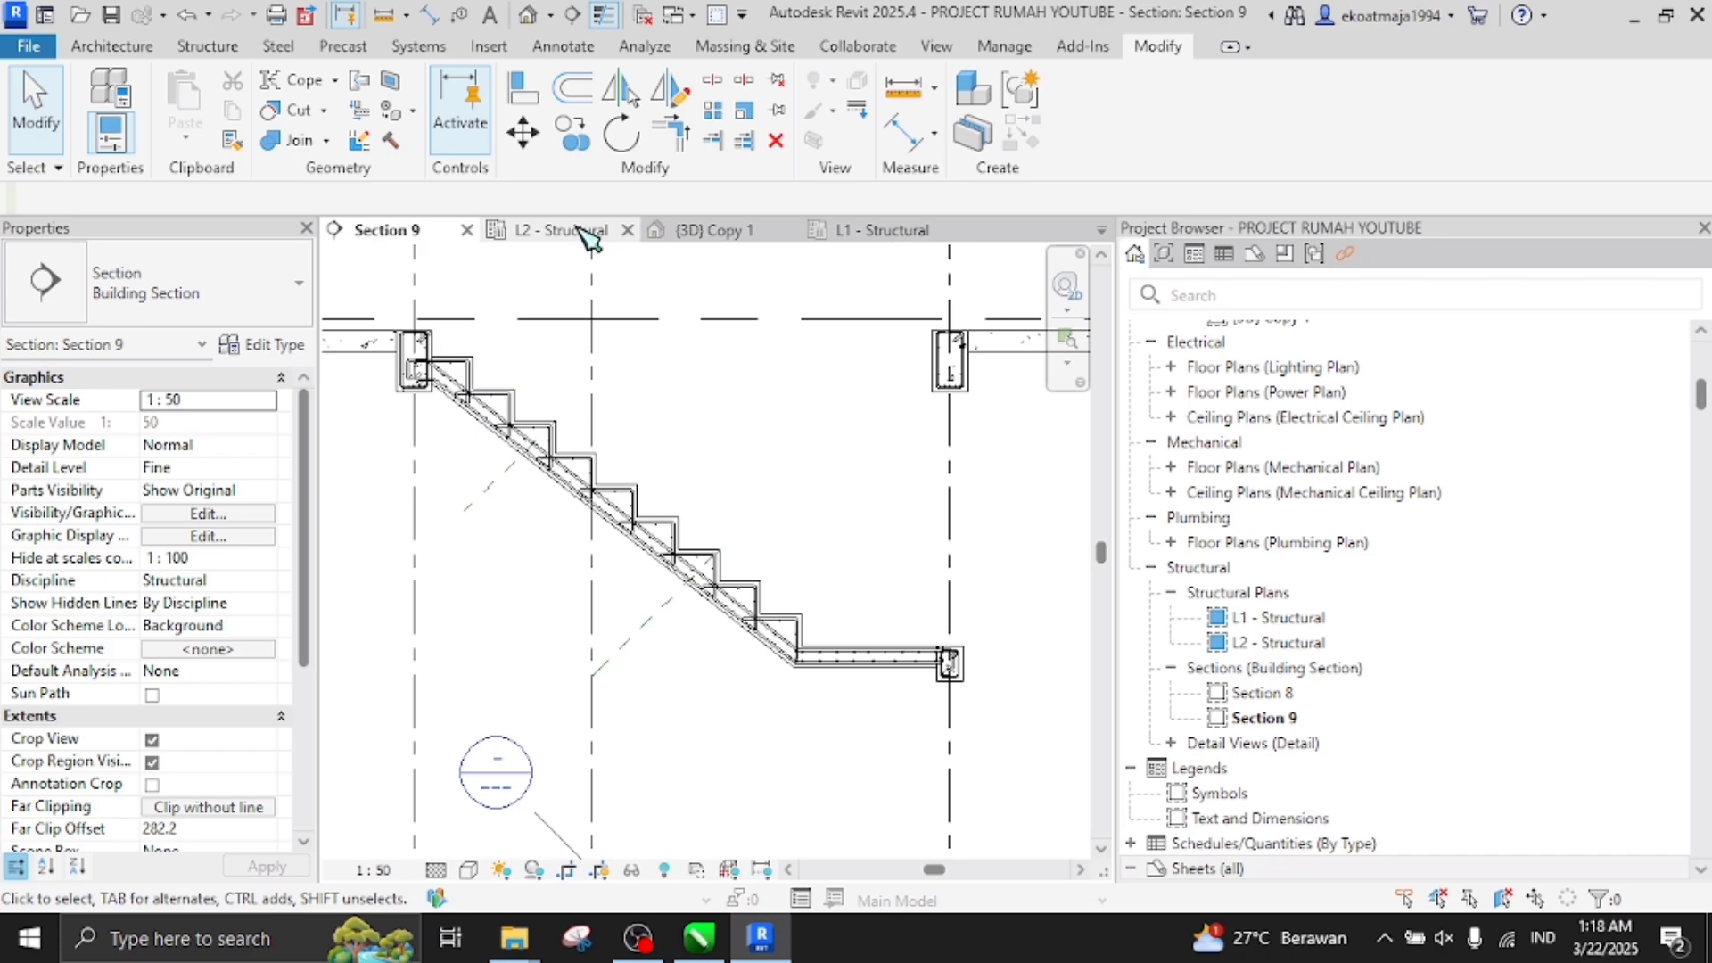
Open the 3D view Copy 1 and examine the stair reinforcement from several angles
left_click(705, 234)
middle_click_drag(767, 642, 731, 887, "shift")
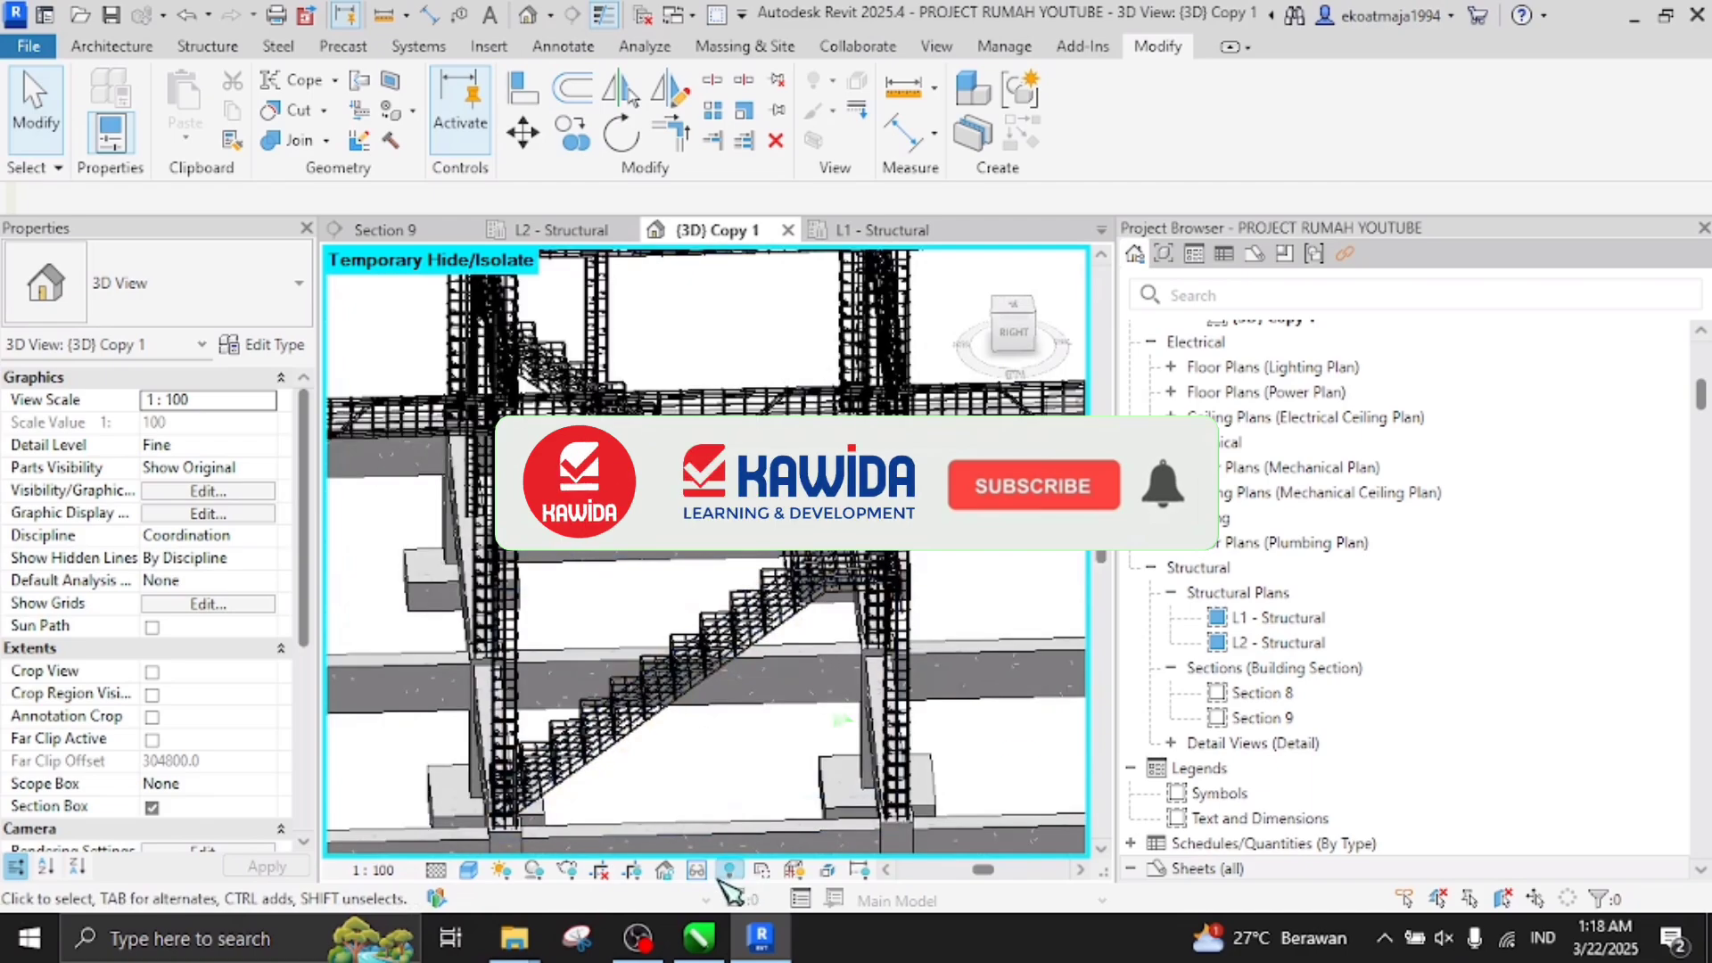
middle_click_drag(699, 815, 756, 783, "shift")
middle_click_drag(881, 602, 908, 622, "shift")
scroll(908, 622, "up", 2)
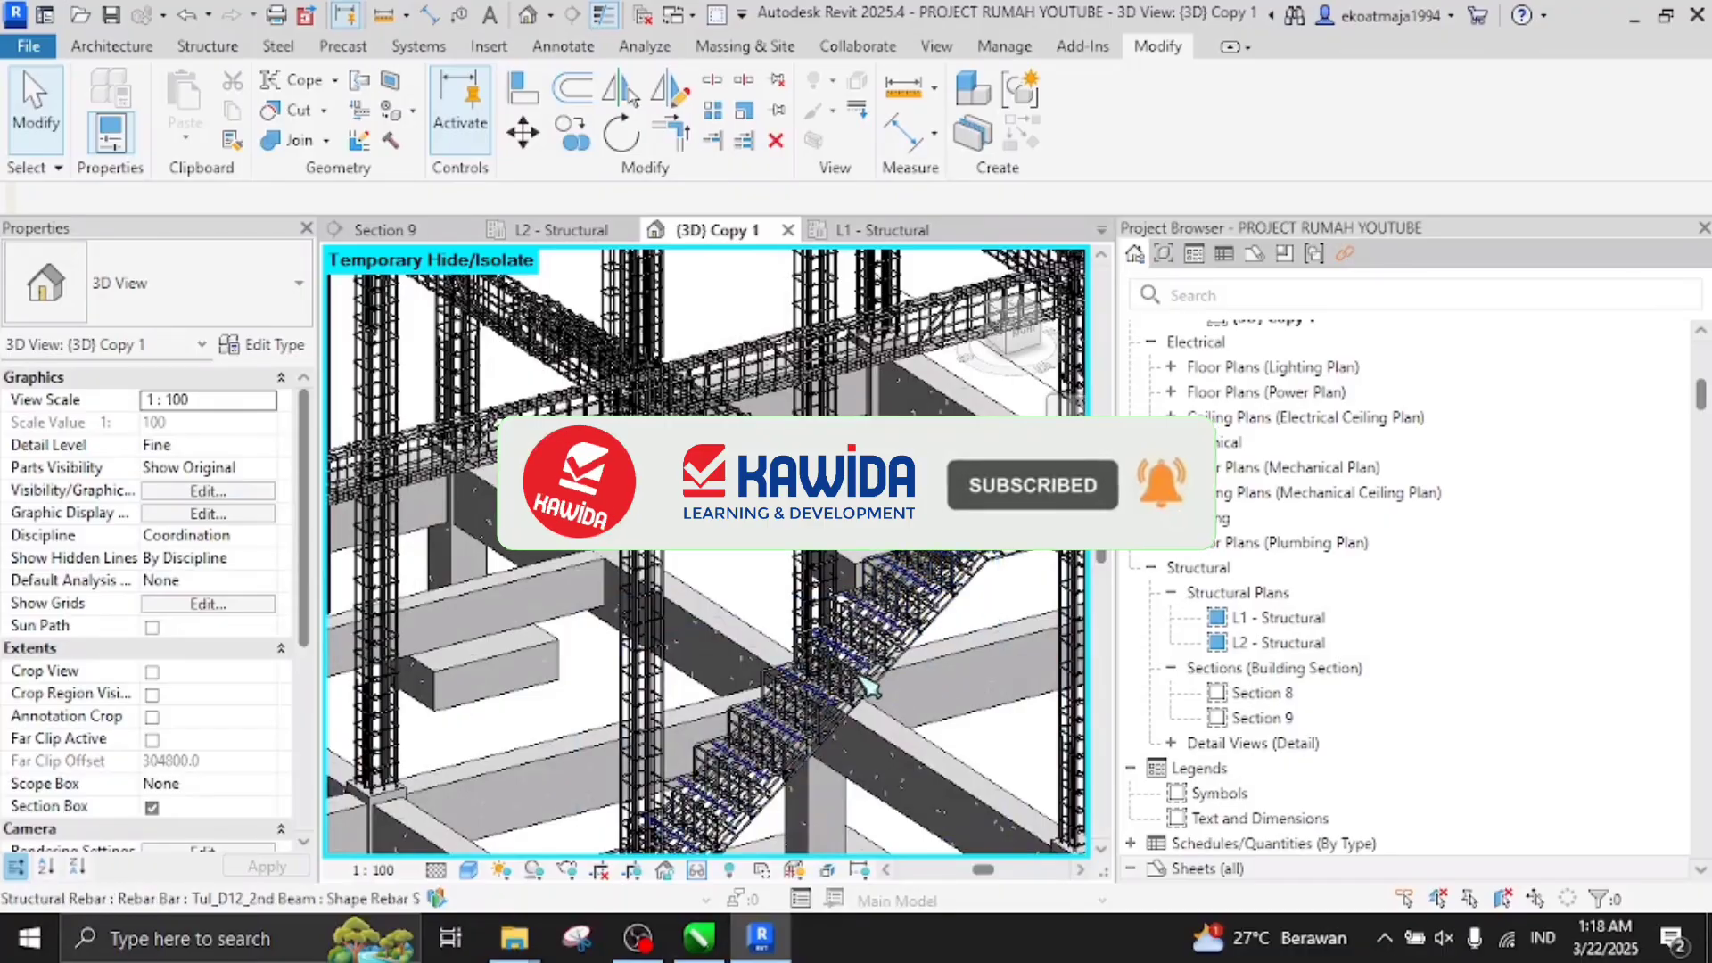